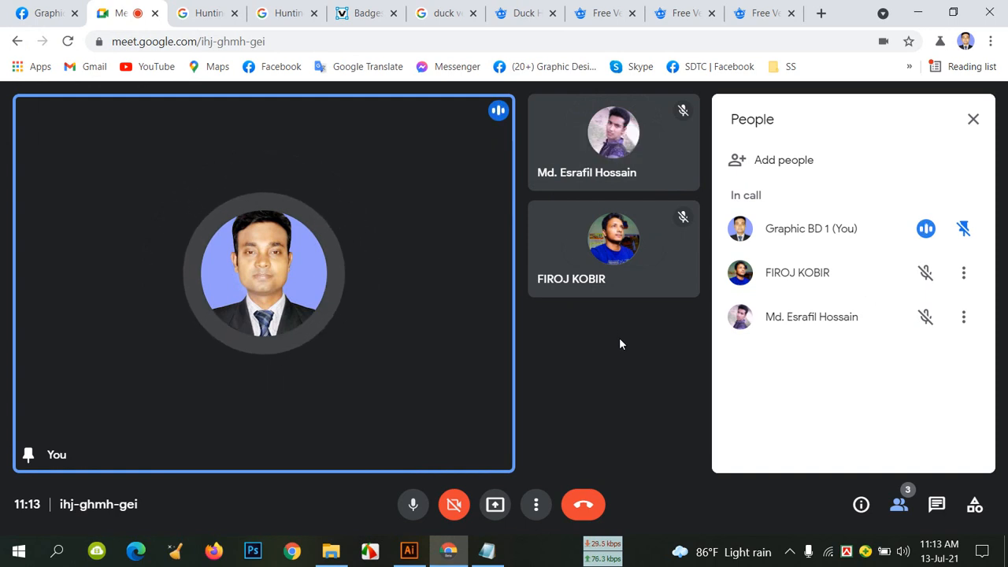
left_click(596, 260)
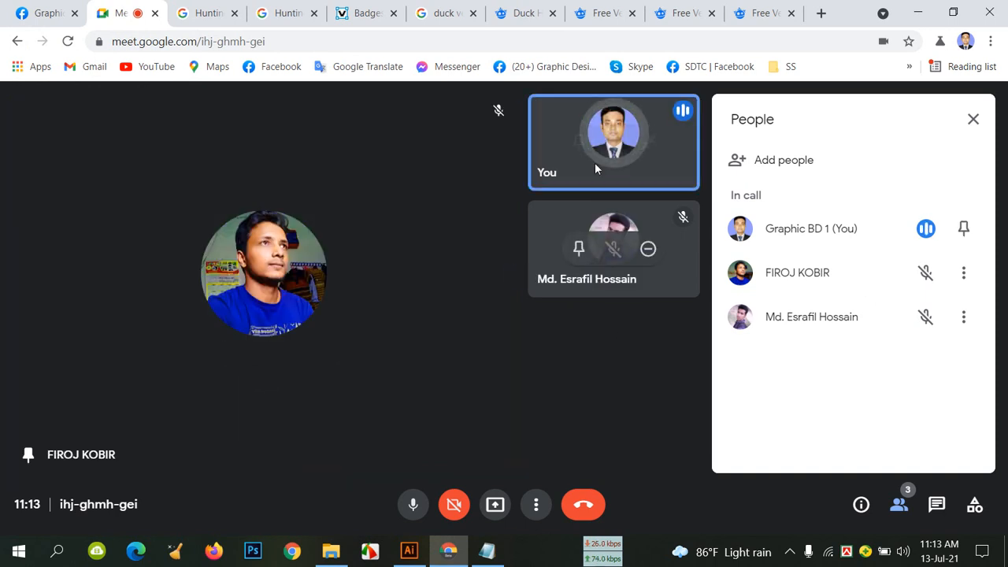
left_click(632, 249)
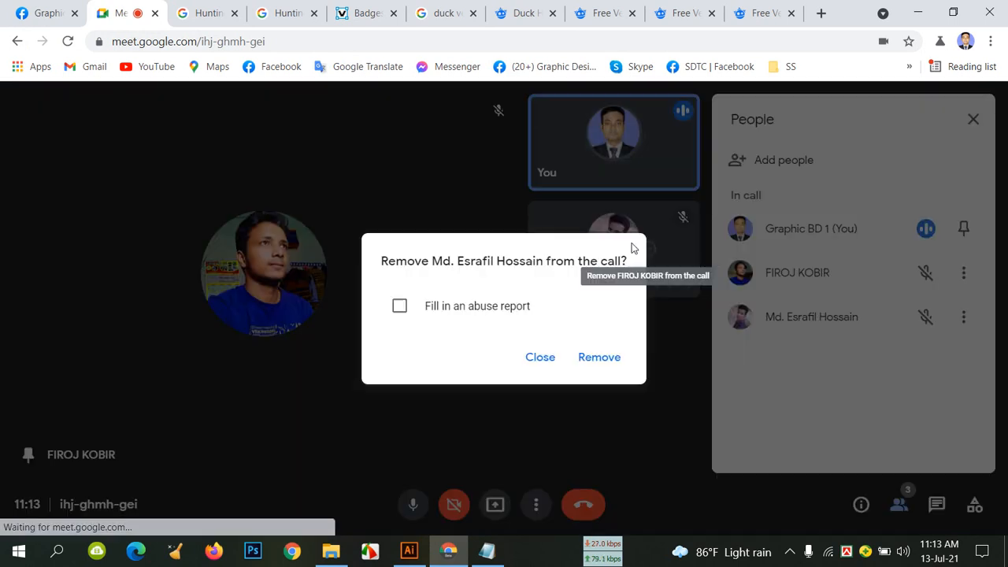
left_click(543, 358)
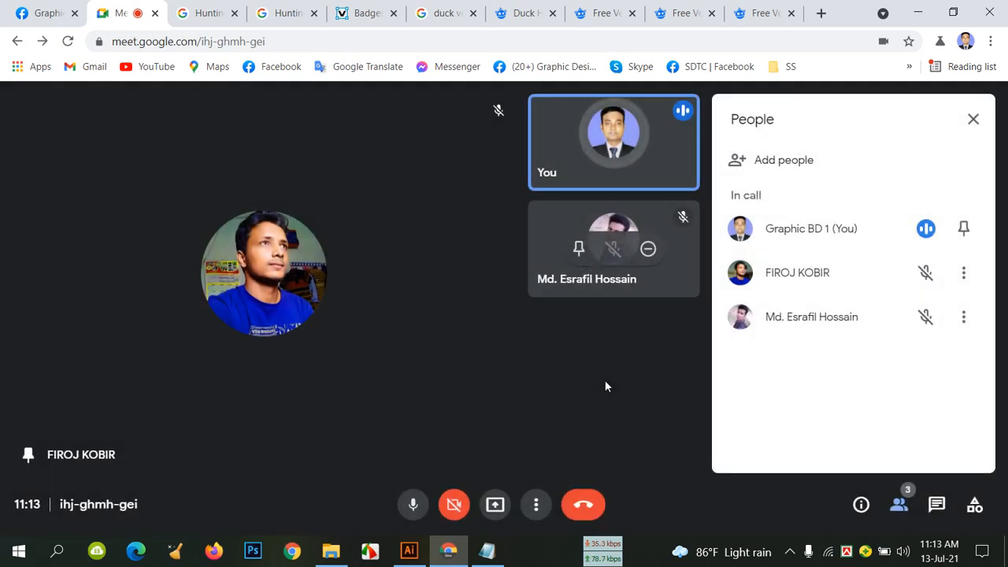
Review the open Freepik hunting vector pages and the "duck hunting" search results for suitable design references.
left_click(749, 12)
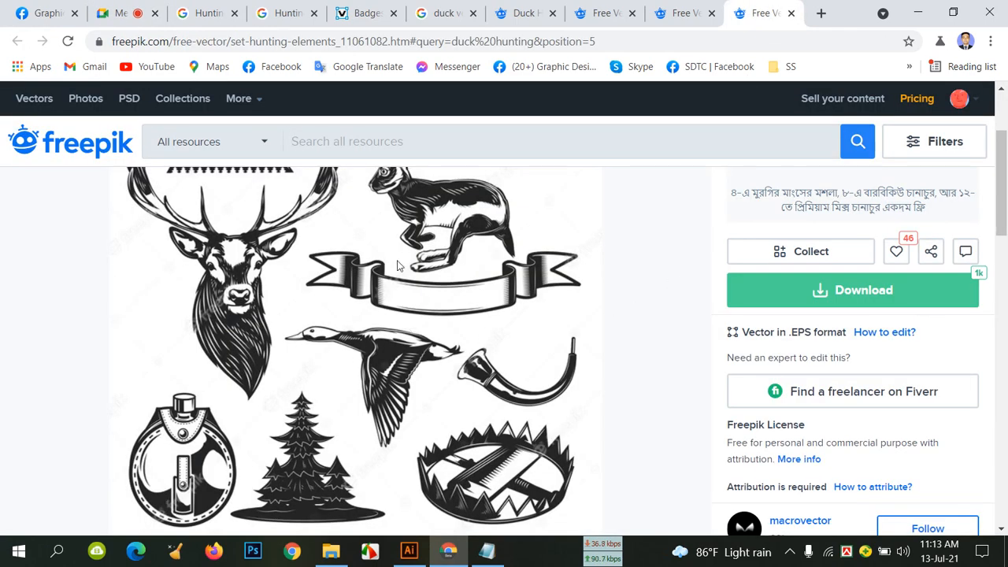
scroll(410, 260, "down", 1)
scroll(339, 157, "up", 3)
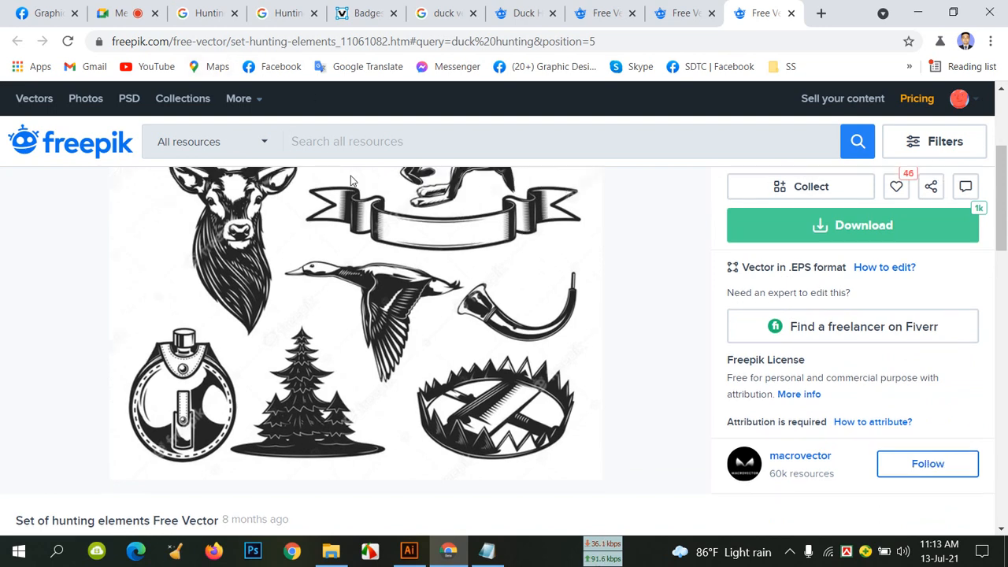
left_click(682, 11)
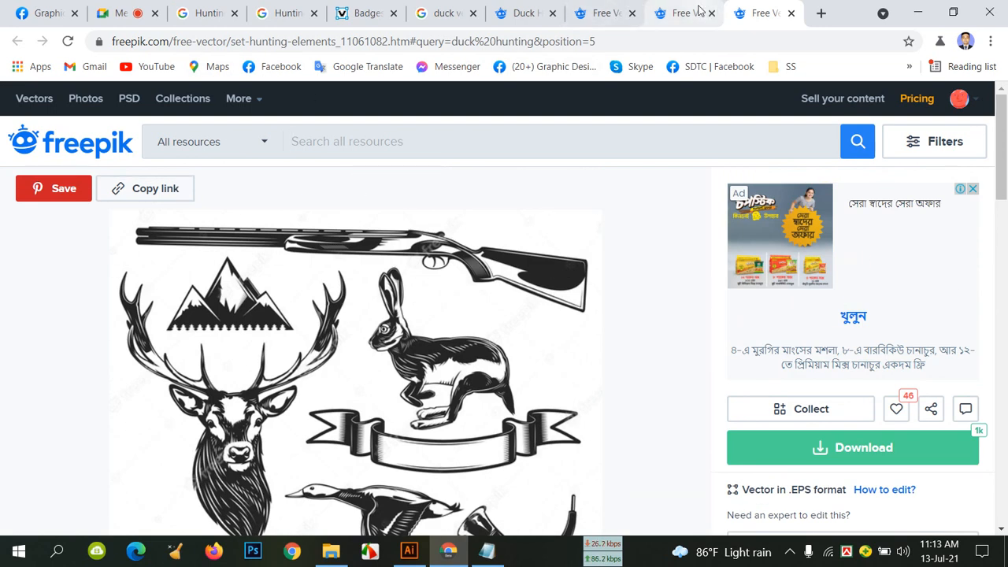
left_click(605, 13)
scroll(366, 211, "up", 10)
scroll(366, 212, "up", 5)
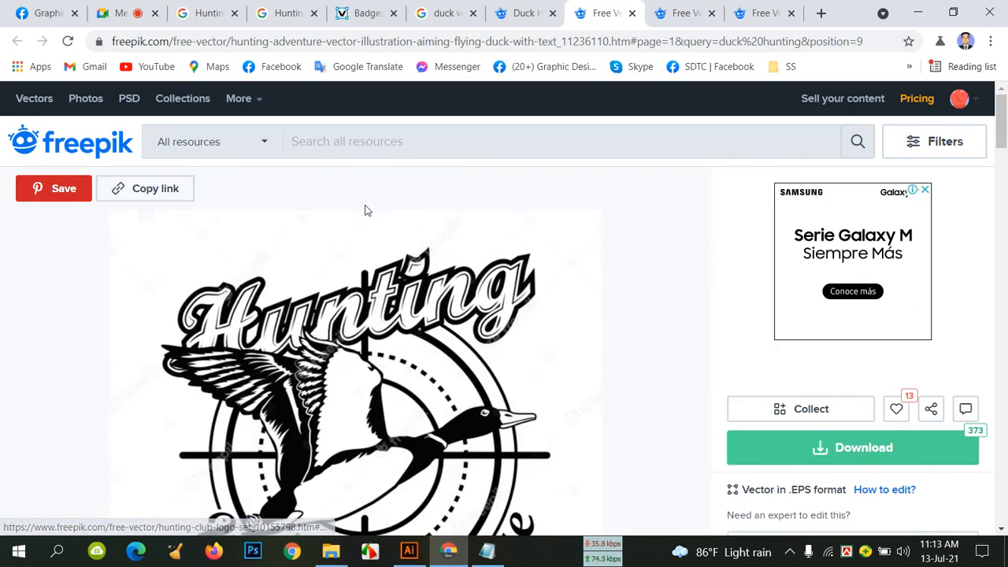
left_click(524, 13)
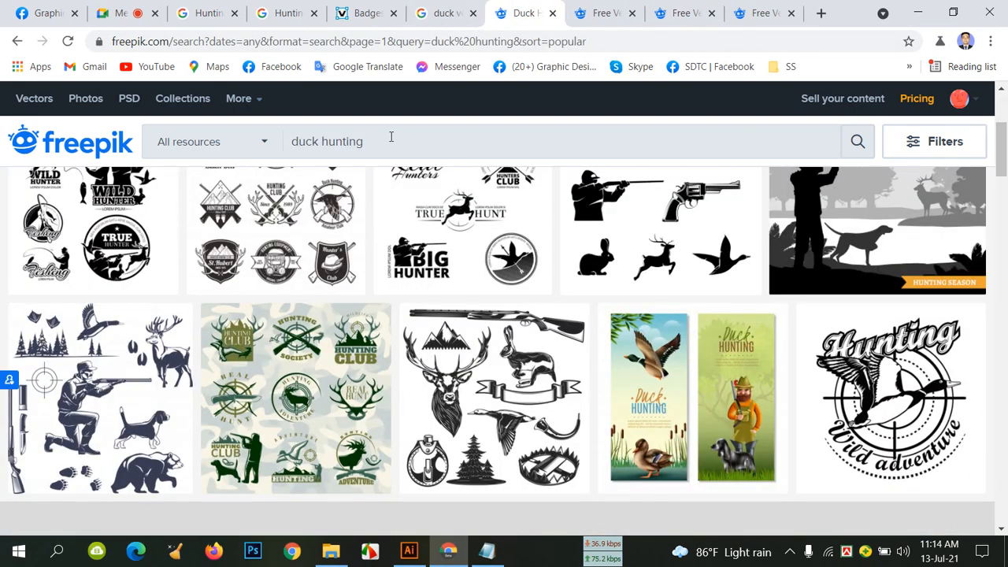
left_click_drag(388, 139, 285, 146)
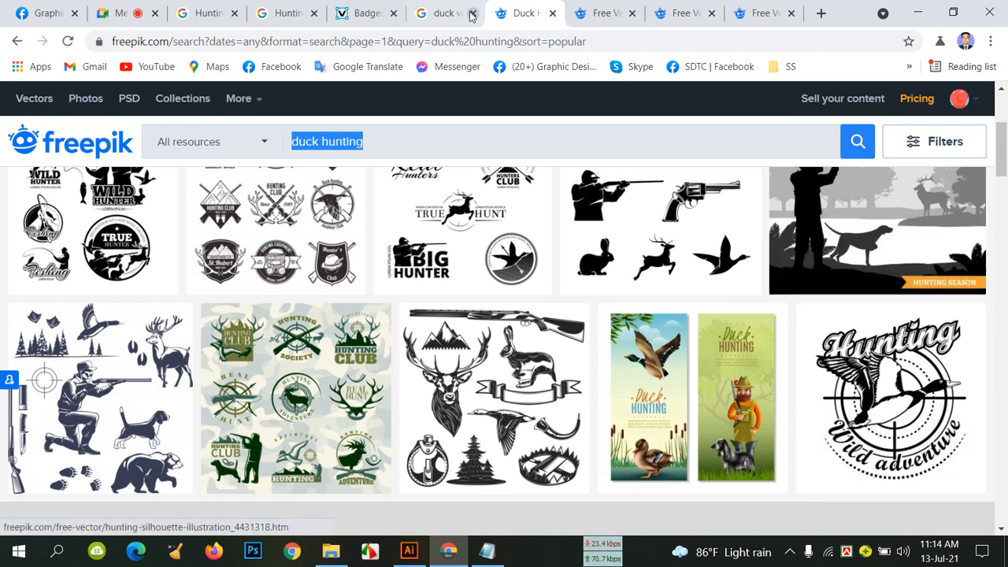
Download the "Hunting Wild adventure" flying duck vector as a free download and dismiss the attribution notice.
left_click(583, 13)
scroll(376, 382, "down", 2)
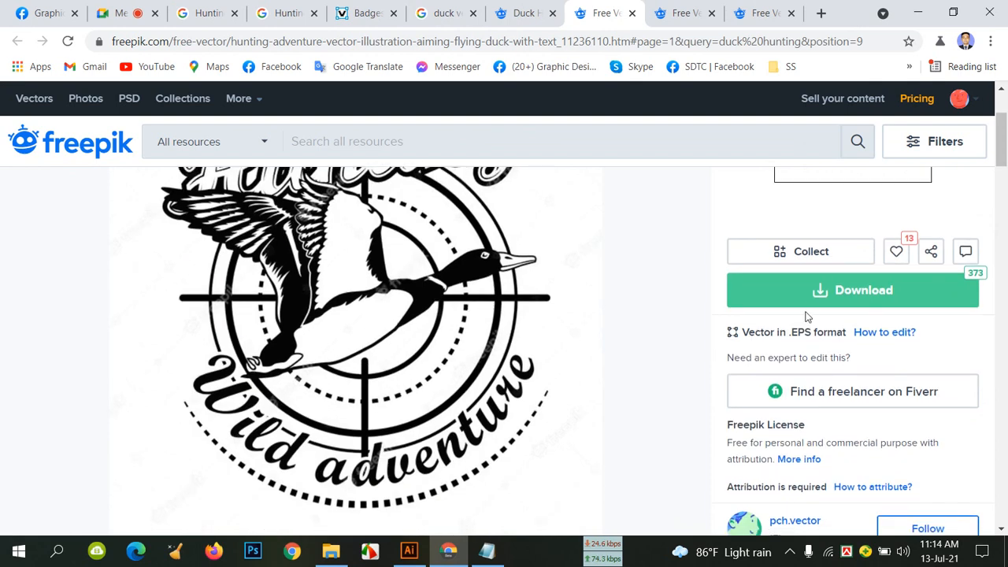
left_click(808, 290)
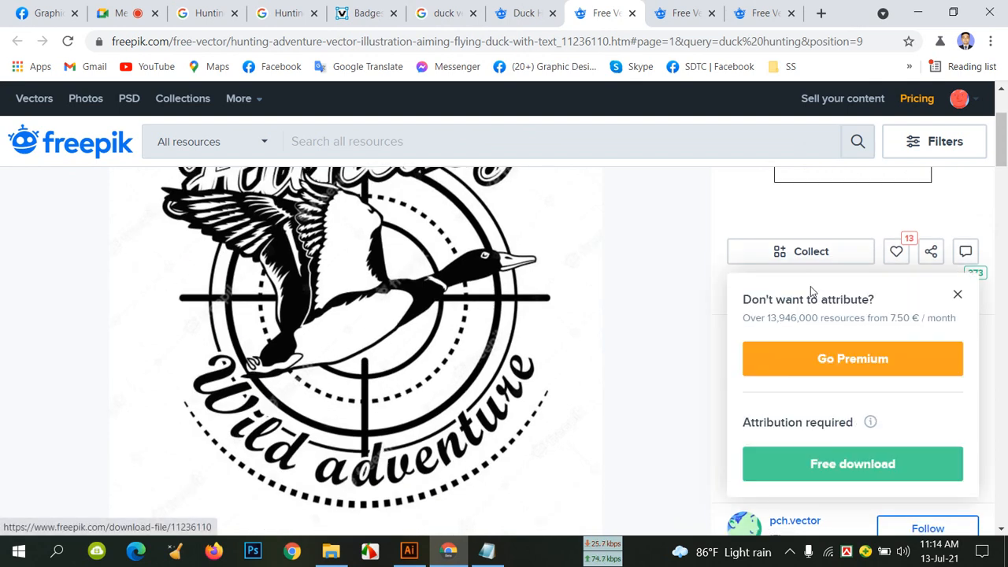
left_click(827, 467)
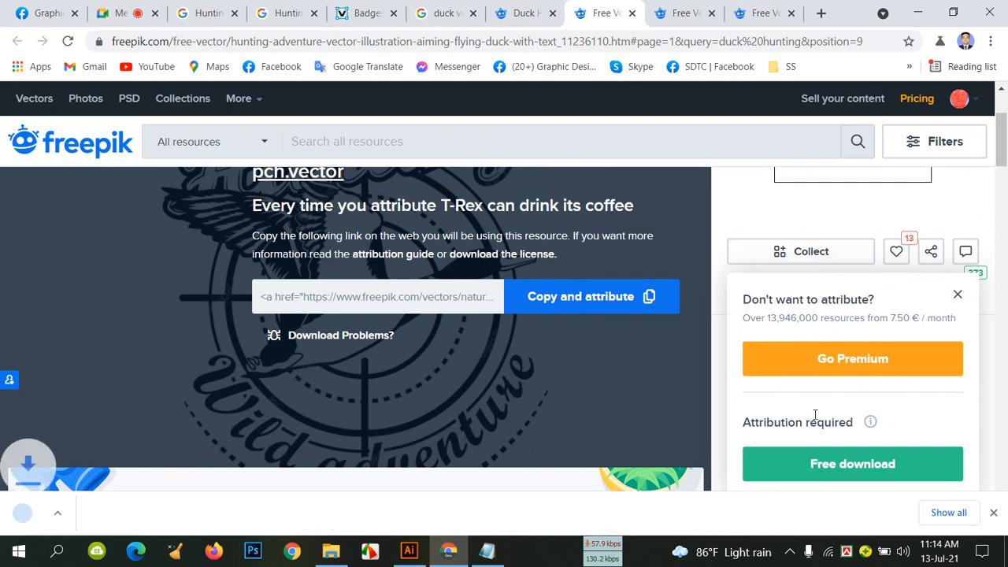
scroll(682, 177, "up", 2)
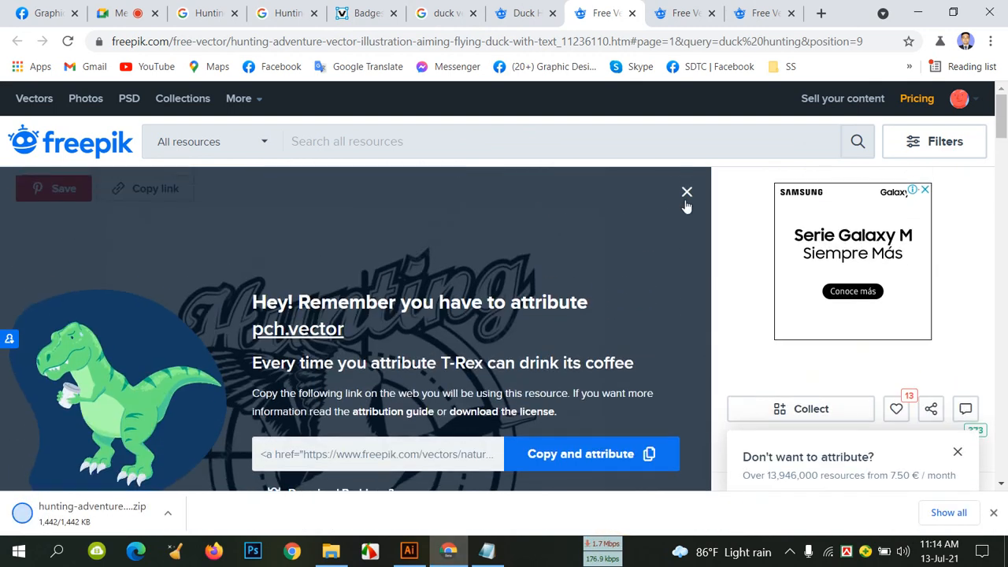
left_click(687, 194)
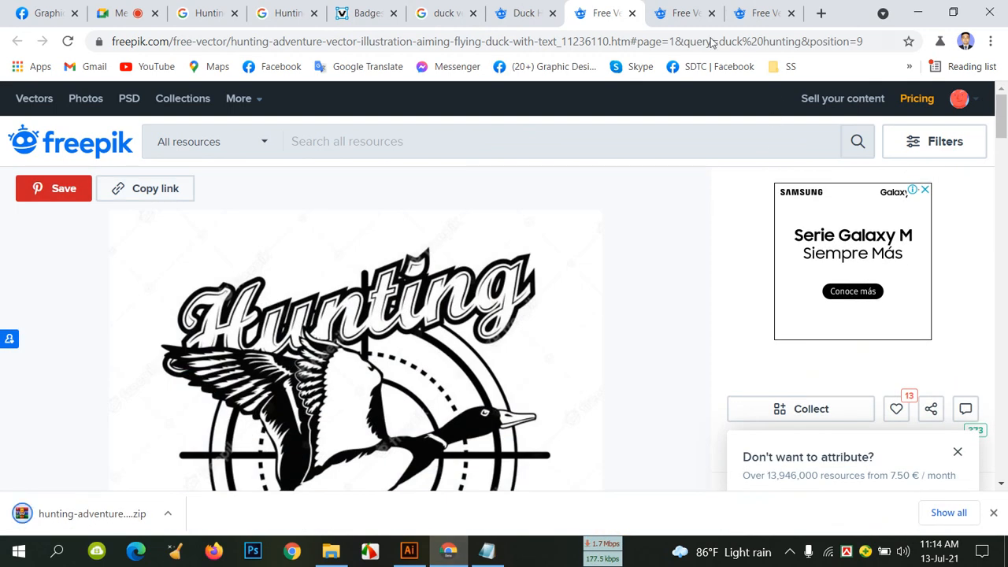
Download the hunting club emblem set containing the Duck Hunter logo as a free download and dismiss the attribution notice.
left_click(687, 13)
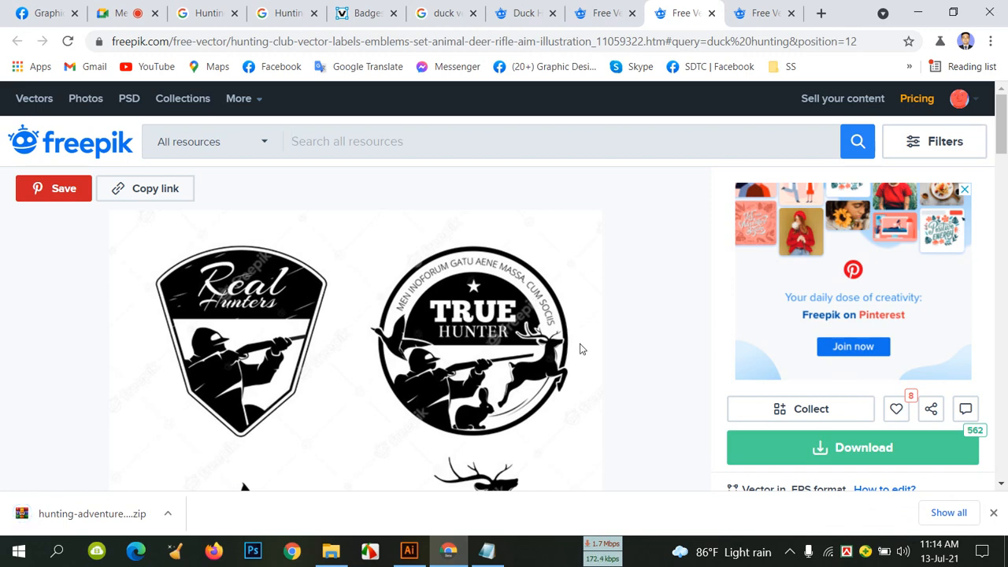
scroll(623, 275, "down", 5)
scroll(527, 315, "up", 2)
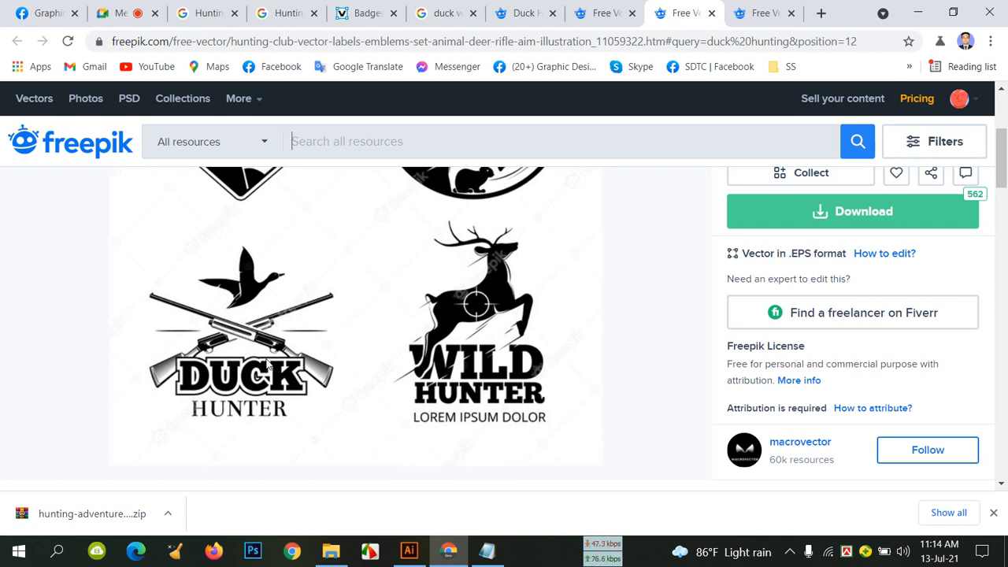
left_click(794, 225)
left_click(828, 387)
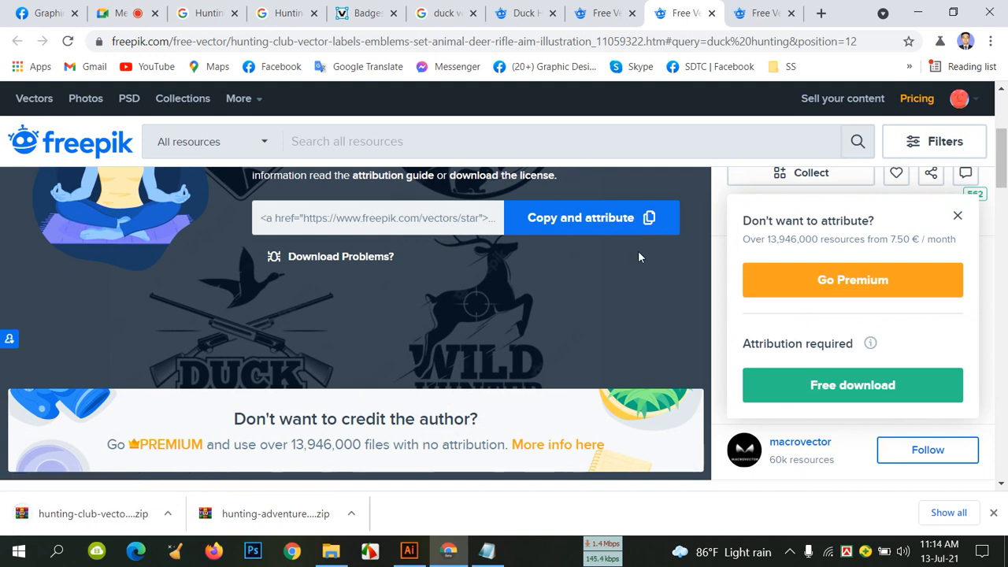
left_click(419, 555)
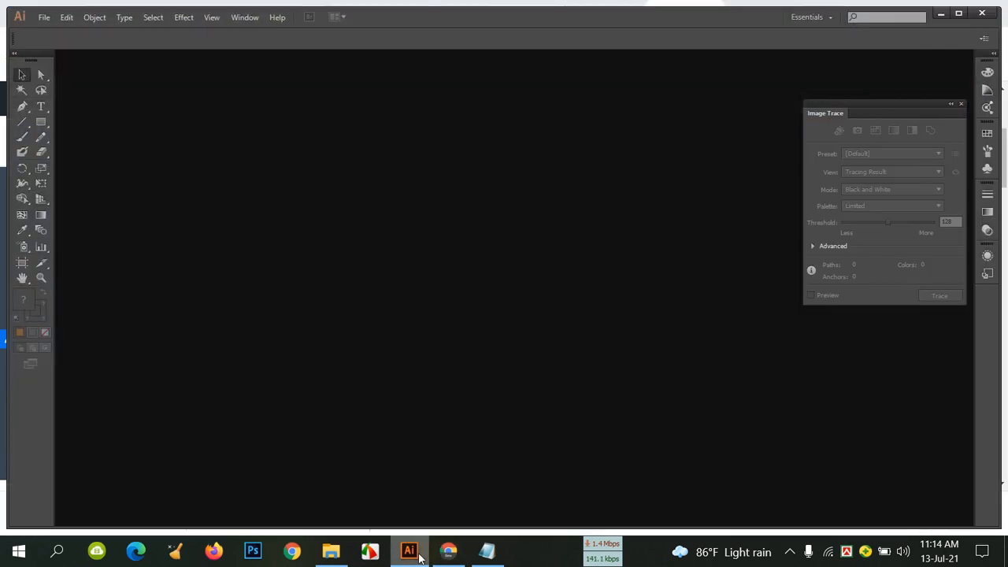
left_click(458, 522)
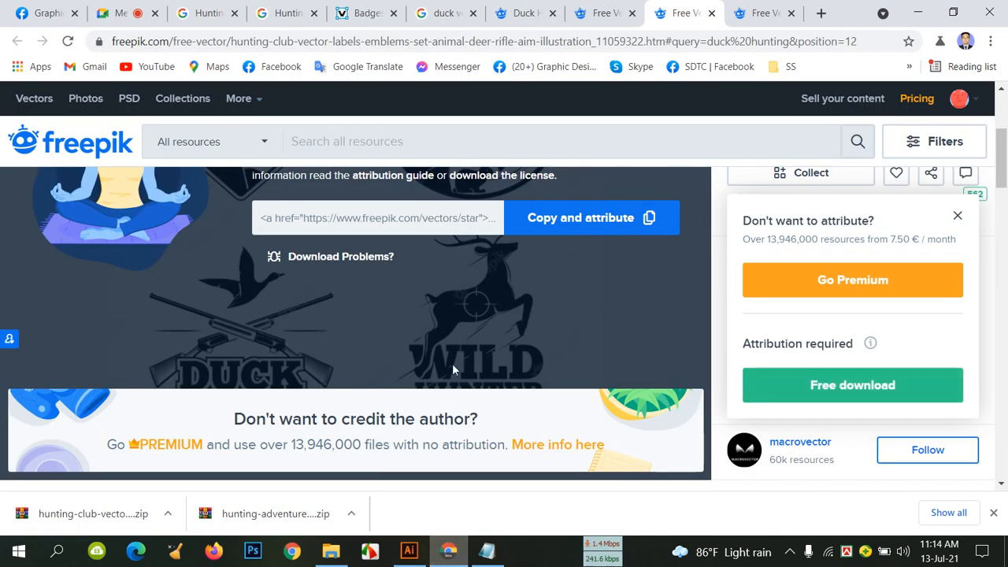
scroll(603, 219, "up", 3)
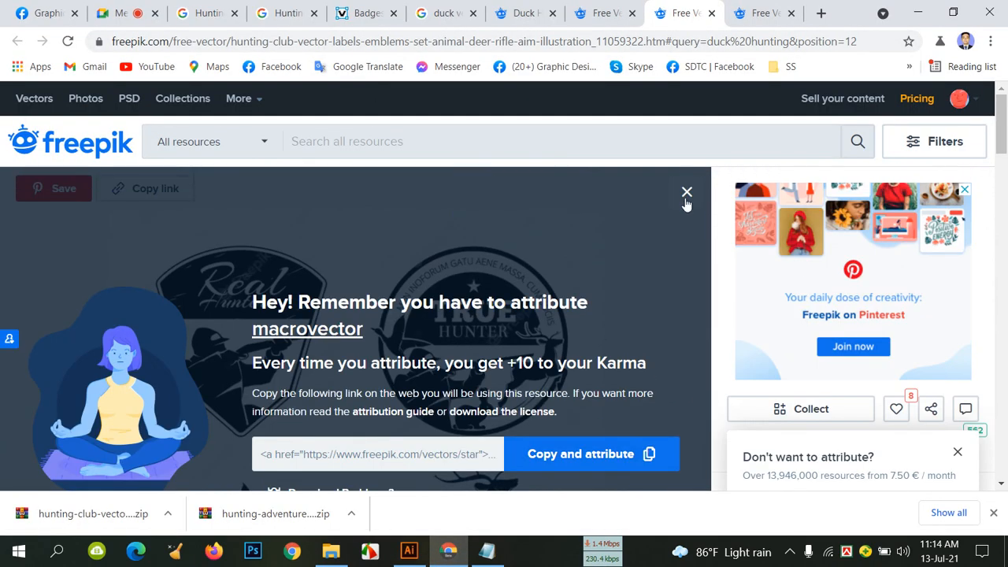
left_click(686, 195)
Present the entire screen in the Google Meet call, hiding the sharing notice and ignoring the mirroring warning.
left_click(123, 12)
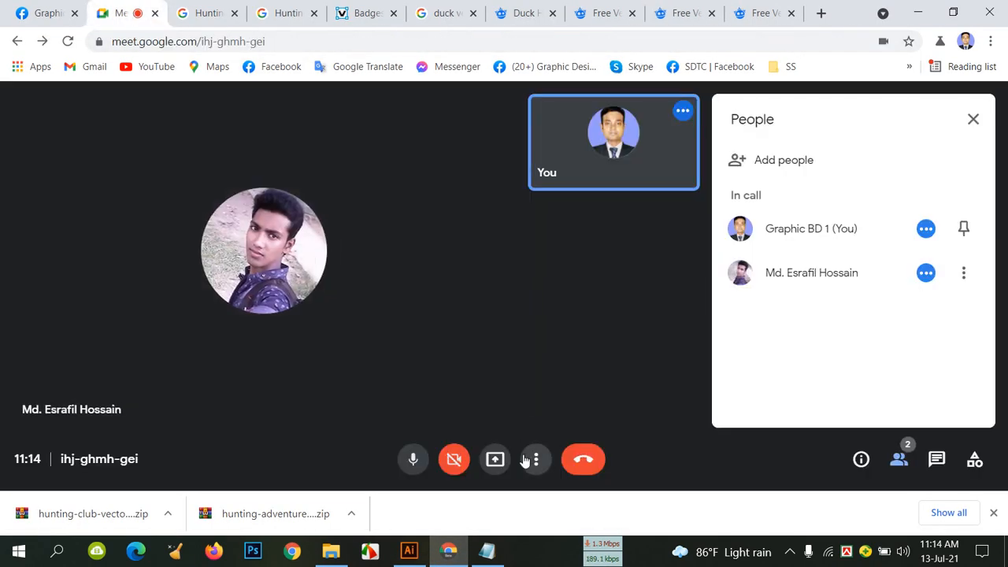
left_click(494, 461)
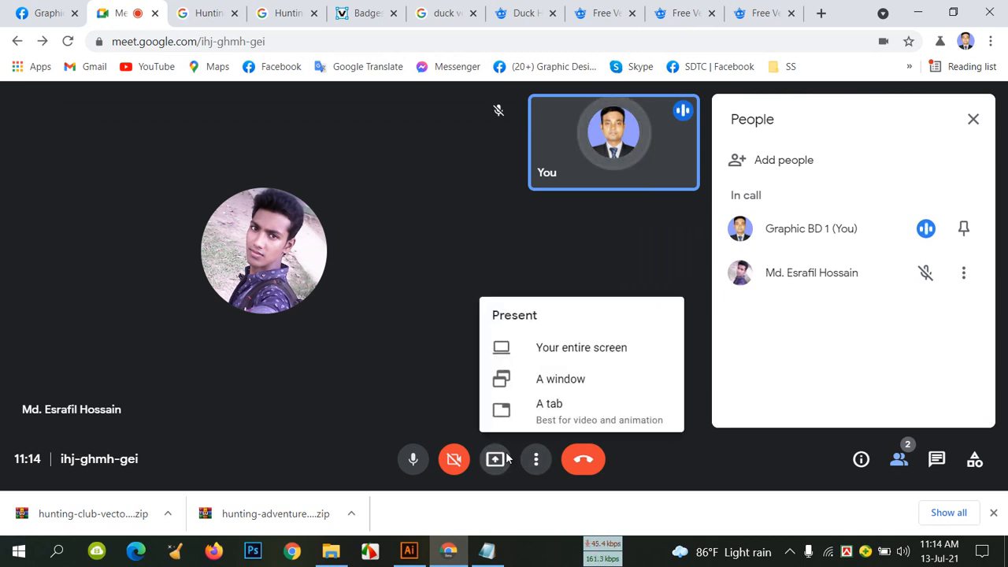
left_click(598, 349)
left_click(450, 211)
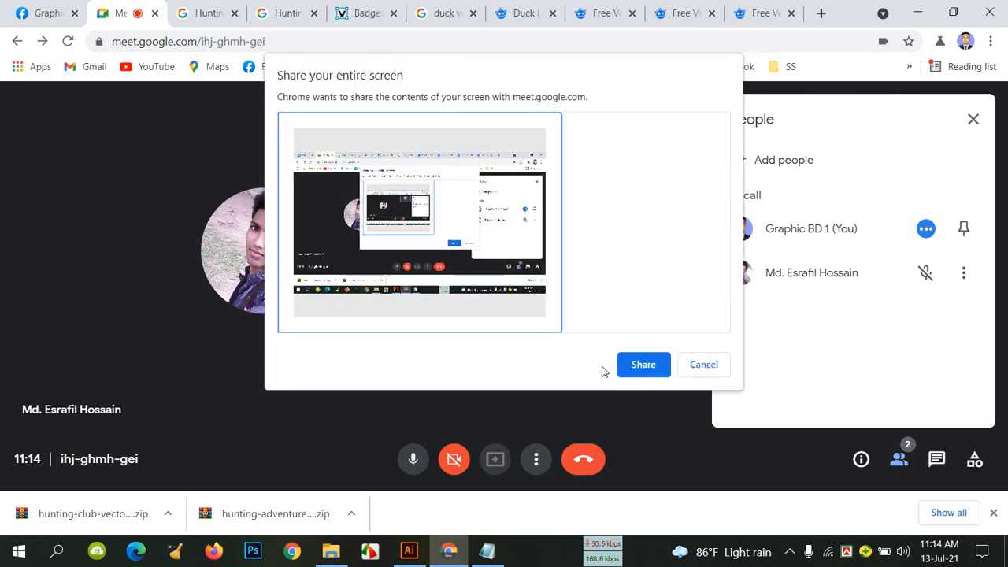
left_click(638, 364)
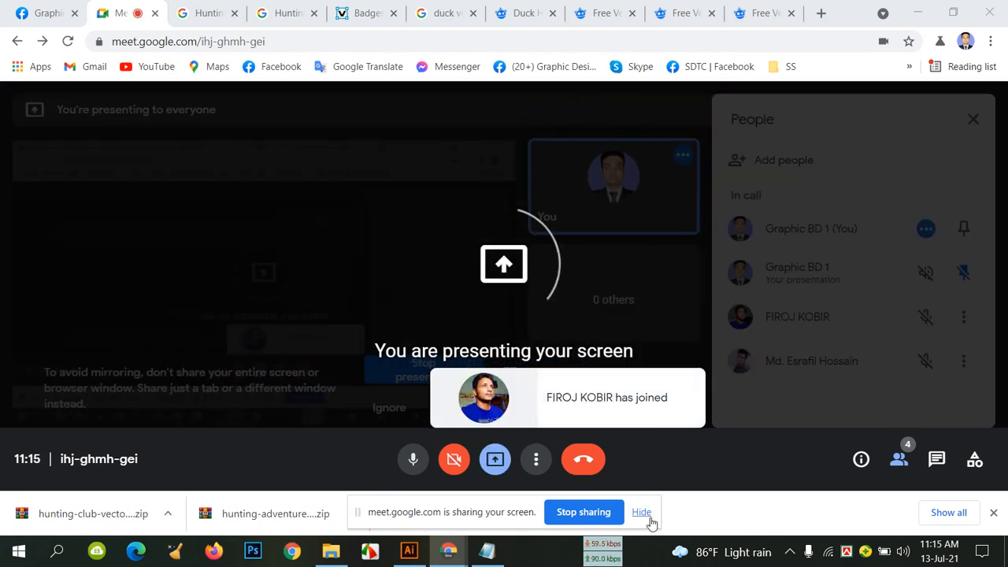
left_click(641, 512)
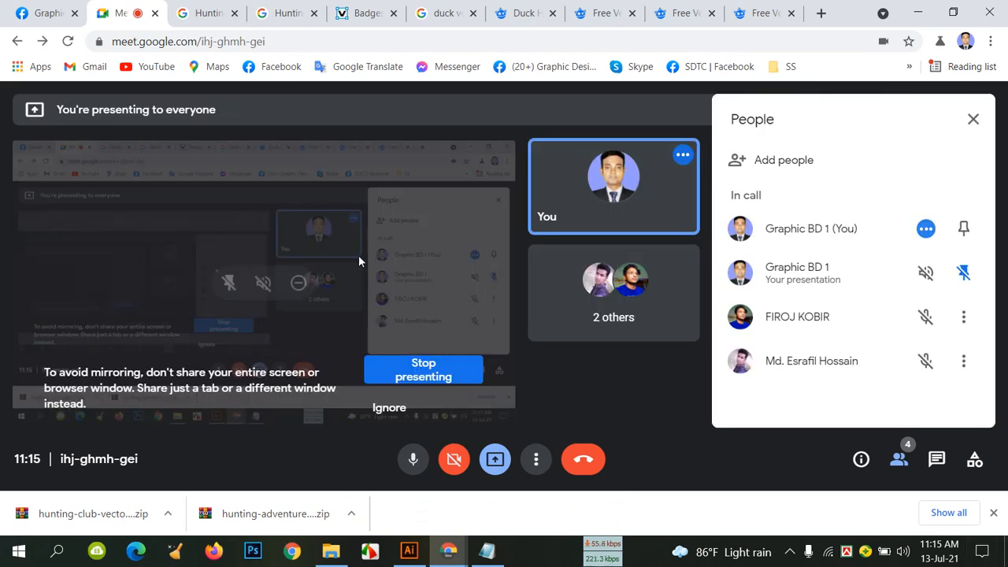
left_click(389, 408)
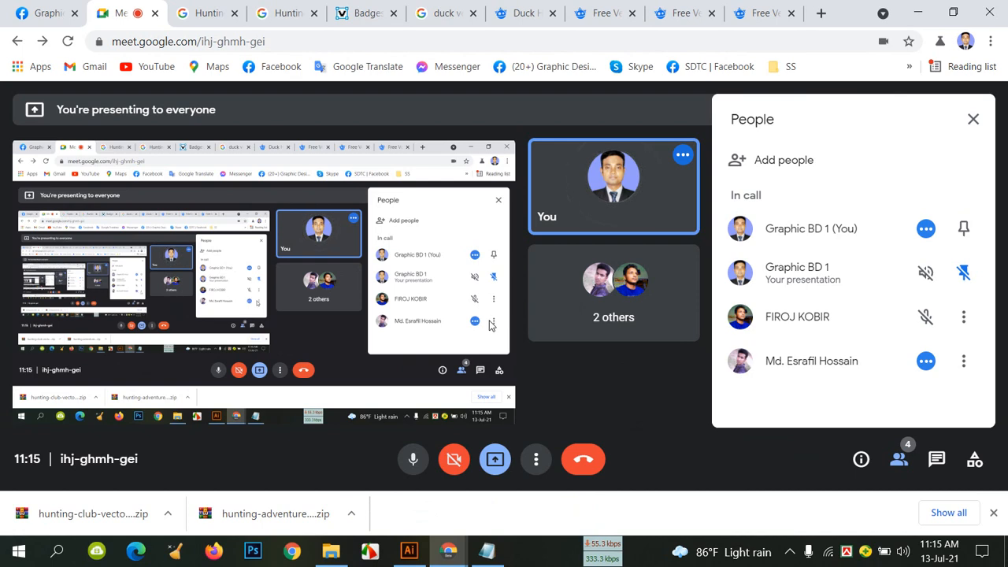
Examine the "duck hunting" search results, the flying duck vector page and the set of hunting elements on Freepik.
left_click(508, 14)
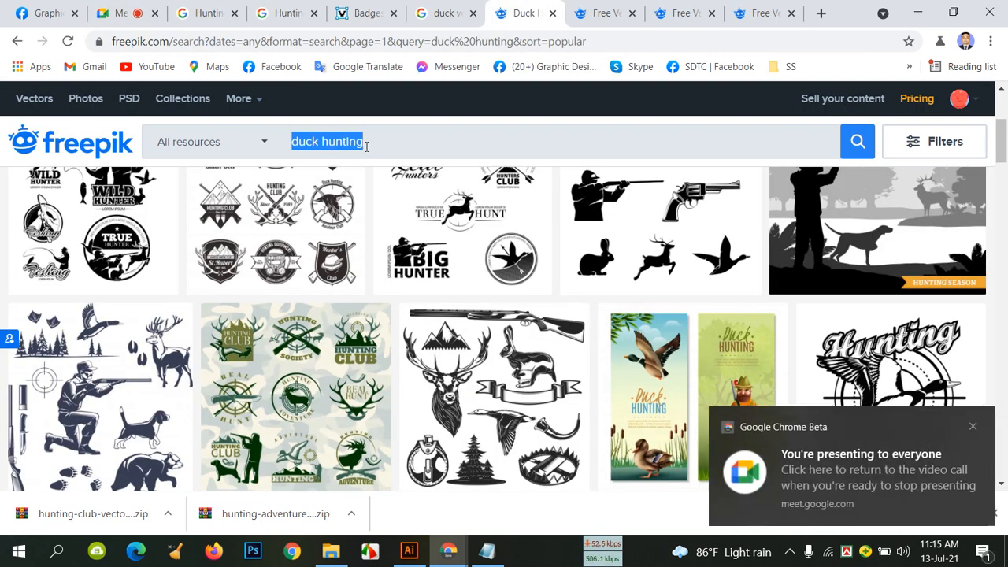
left_click(471, 143)
mouse_move(512, 370)
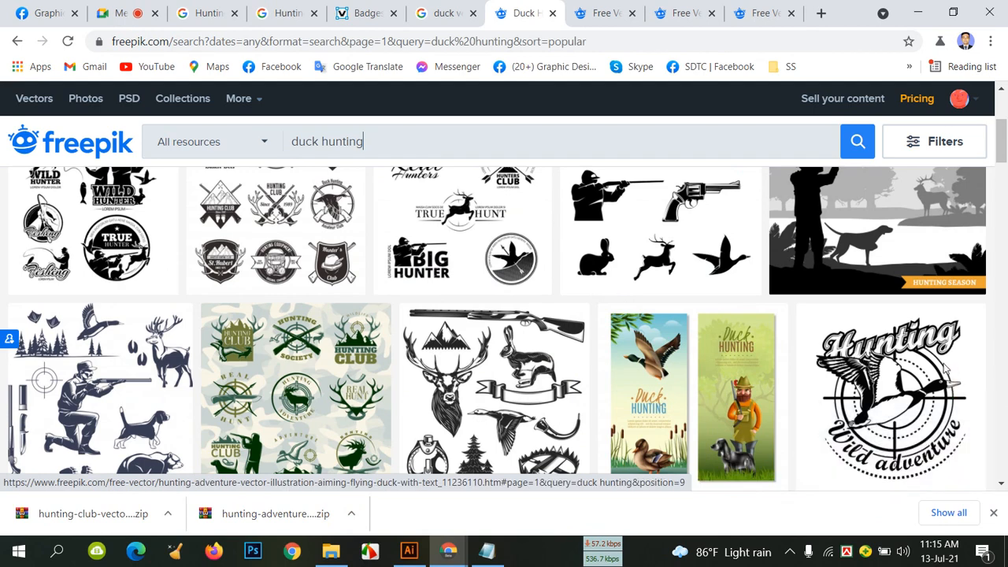
left_click(603, 12)
scroll(556, 166, "down", 3)
scroll(508, 247, "up", 1)
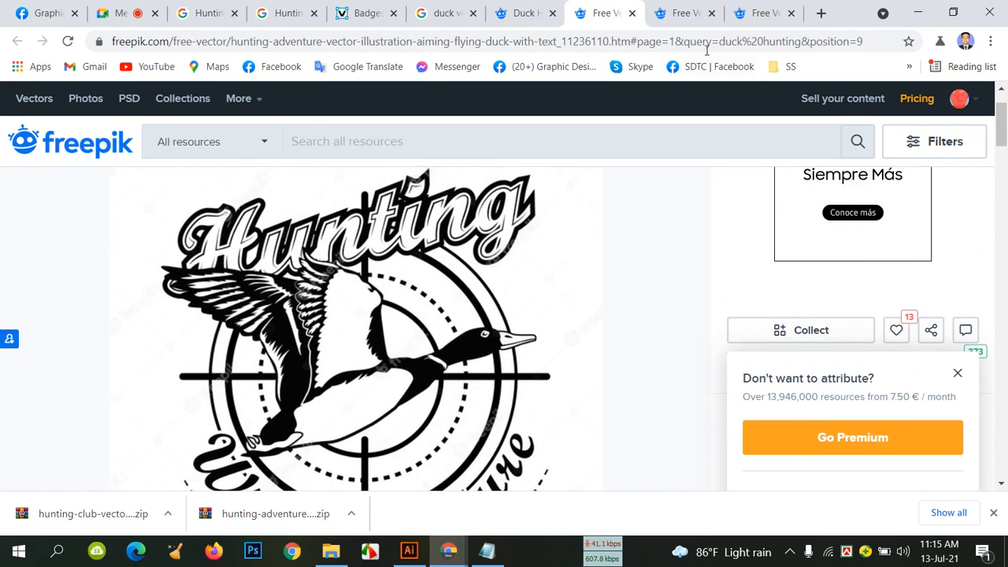
left_click(760, 13)
scroll(433, 323, "down", 1)
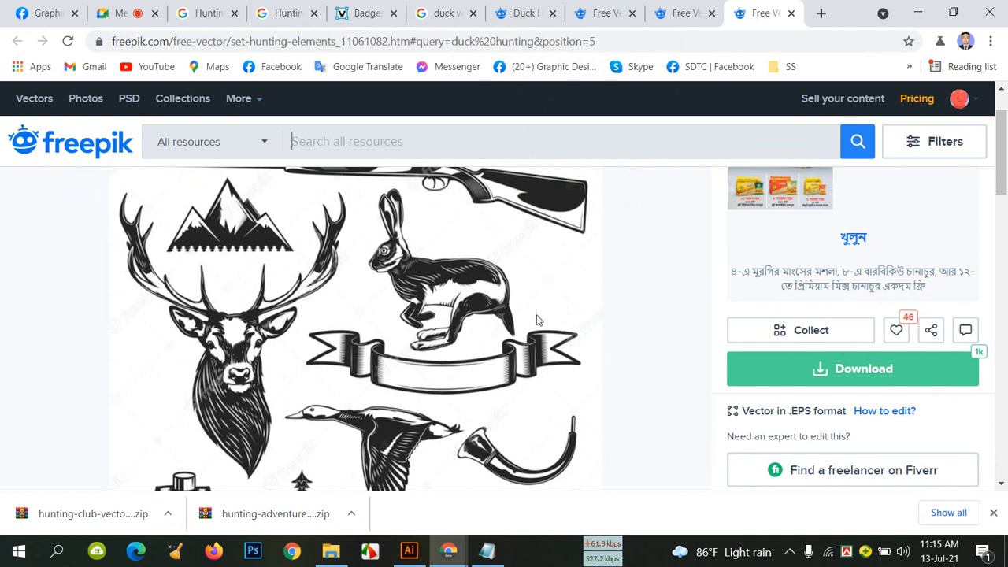
Switch to Illustrator, create a 12 x 18 in portrait RGB document at 150 ppi, and float its window.
left_click(409, 550)
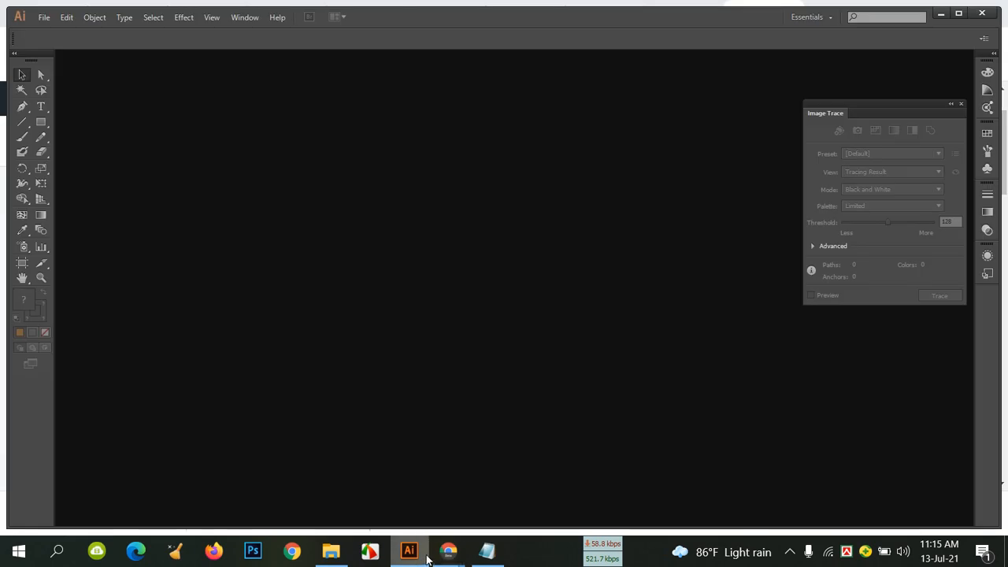
left_click(958, 14)
left_click(36, 9)
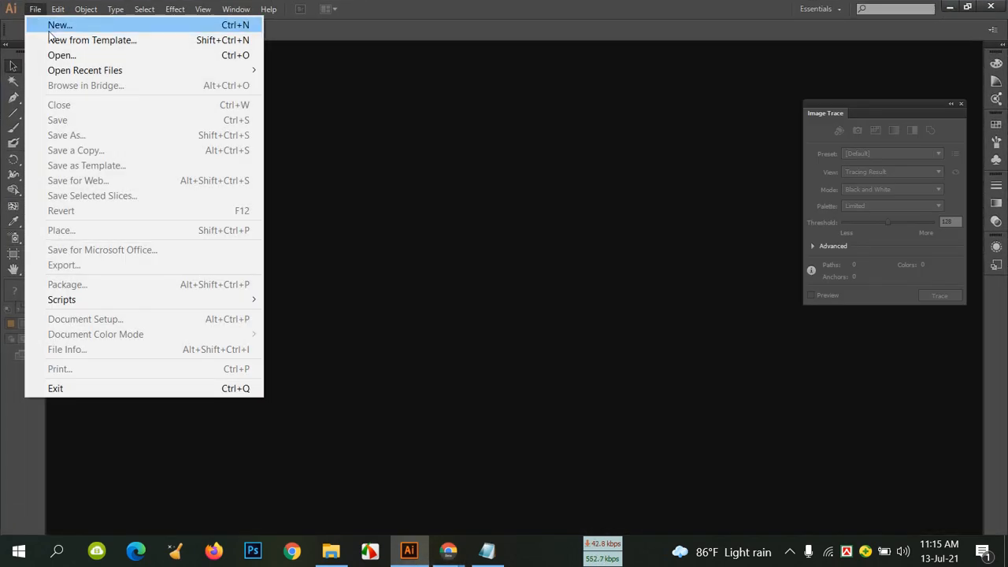
left_click(47, 27)
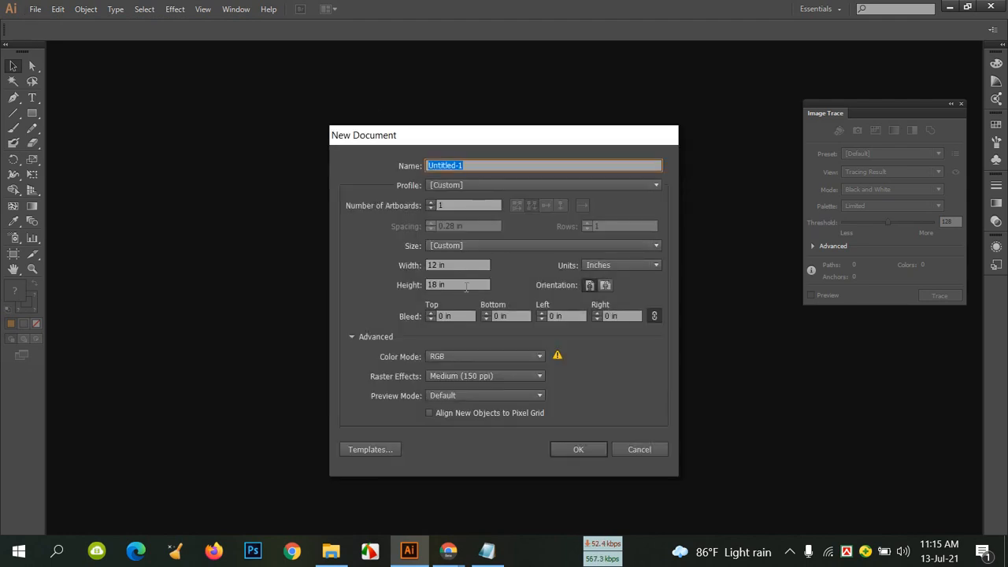
left_click(567, 448)
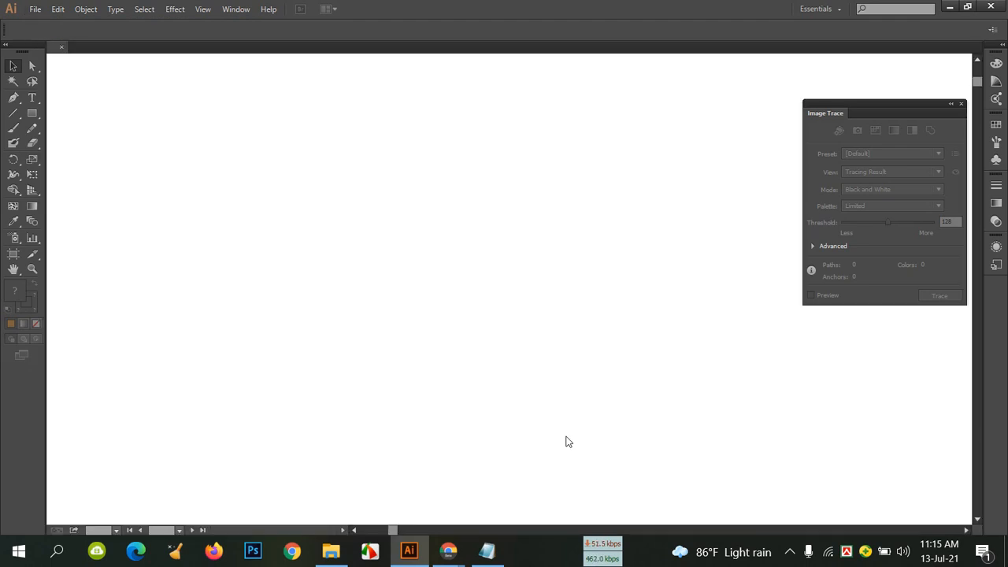
left_click_drag(121, 49, 121, 75)
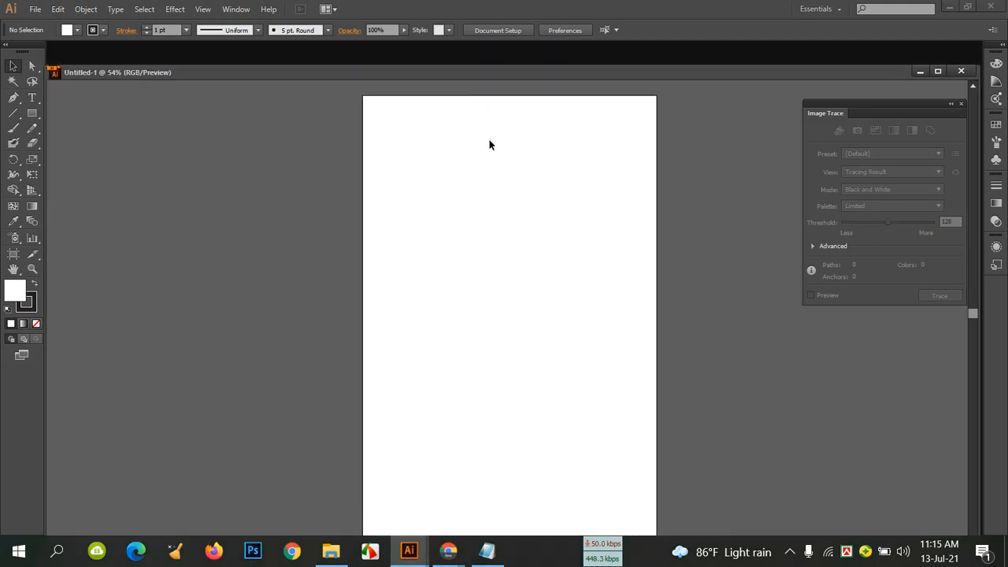
Open 46989.eps from the downloaded hunting-club archive in Illustrator, dismissing the WinRAR licence notice, and float its document window.
left_click(331, 552)
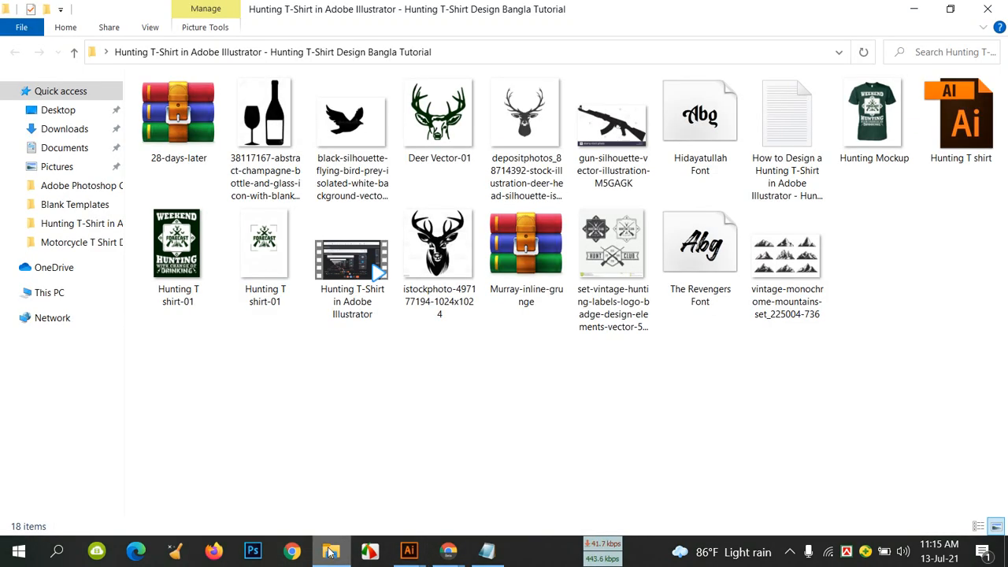
mouse_move(446, 551)
left_click(359, 481)
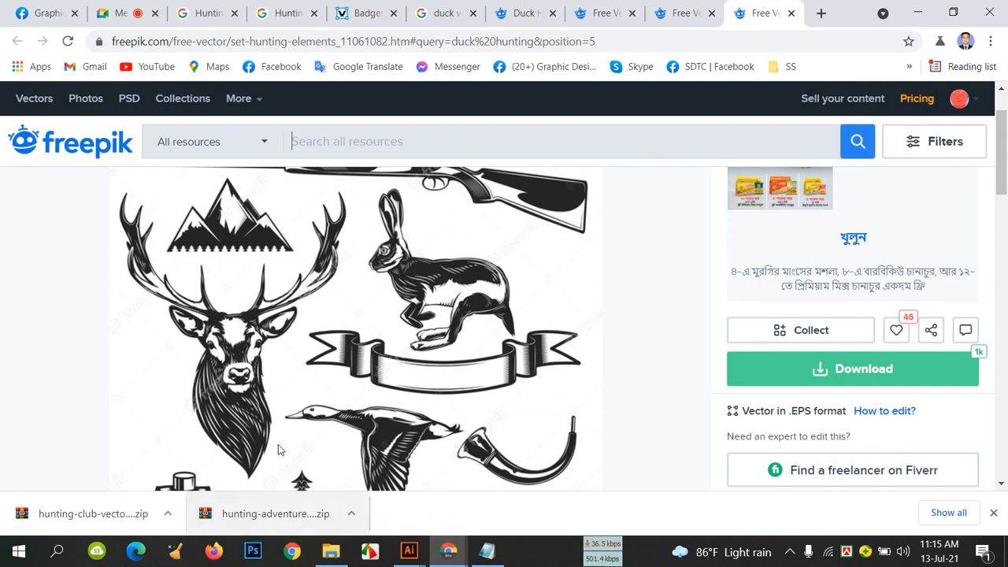
left_click(168, 514)
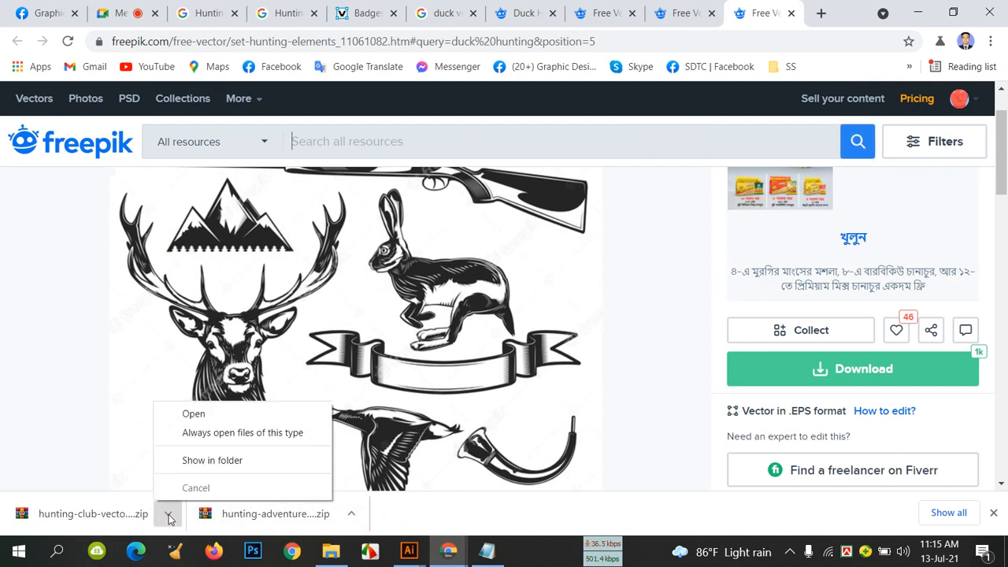
left_click(212, 413)
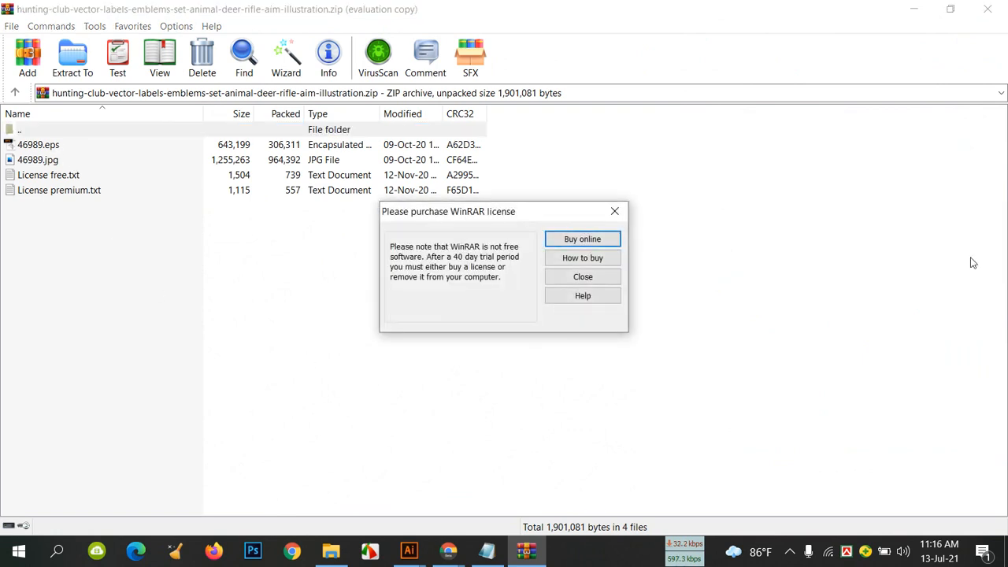
left_click(565, 277)
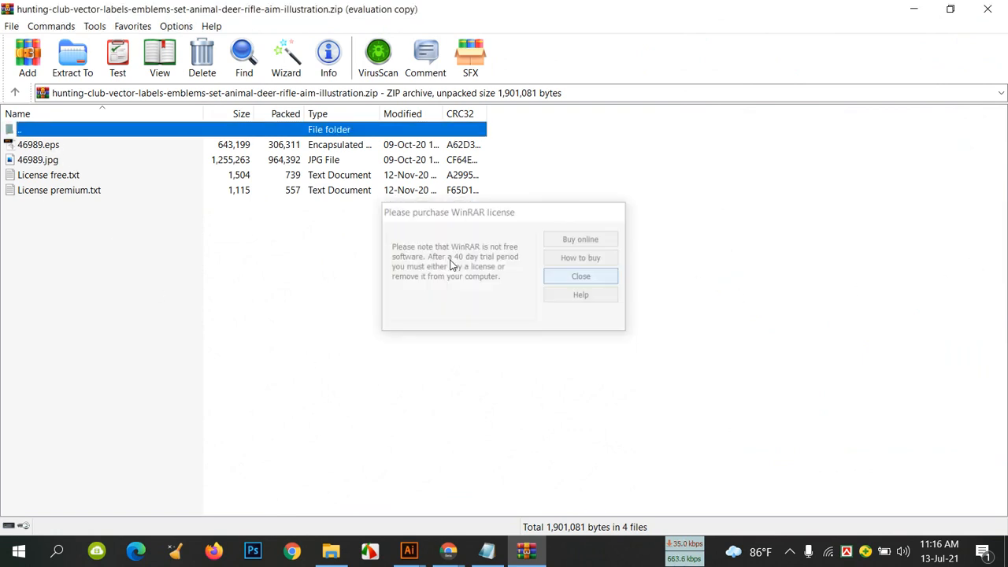
left_click(47, 148)
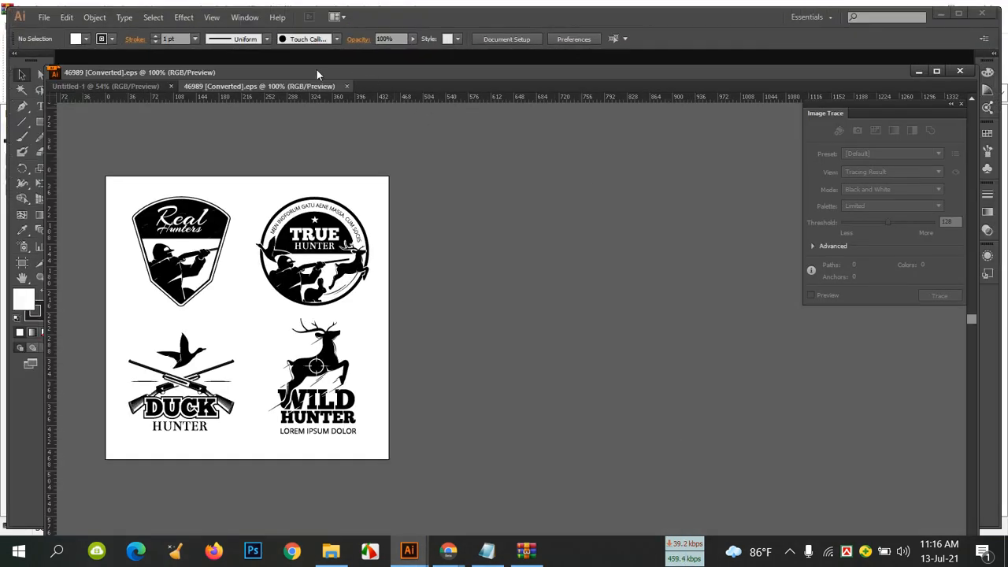
left_click_drag(296, 88, 600, 137)
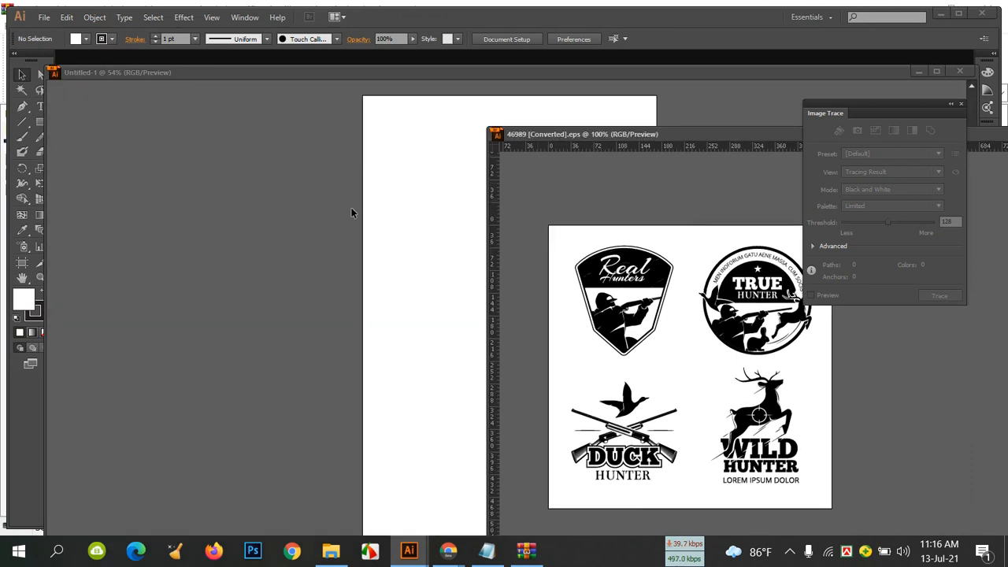
Open 11286.eps from the downloaded hunting-adventure archive in Illustrator, dismissing the notices, and reposition its window to expose the blank document.
mouse_move(464, 556)
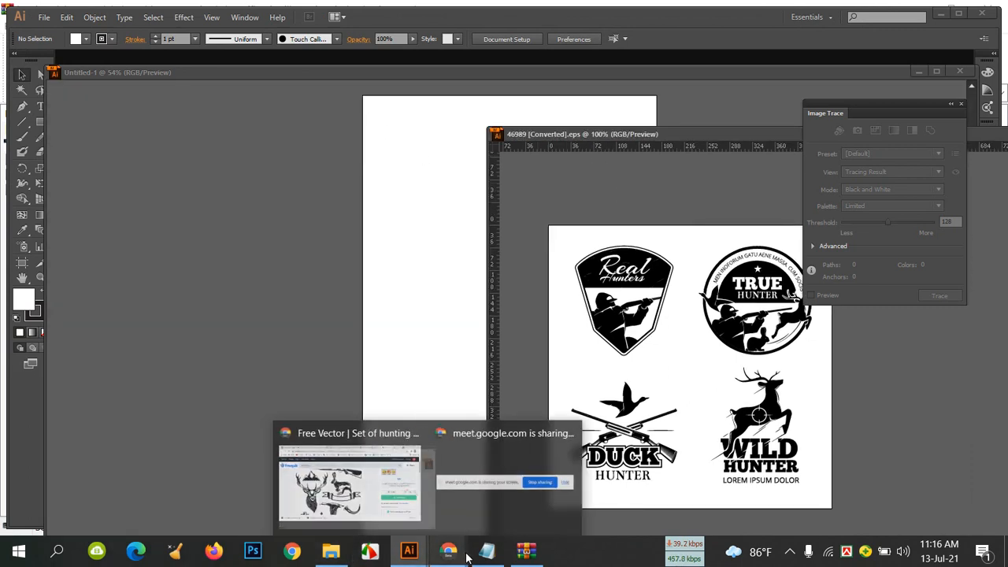
left_click(409, 512)
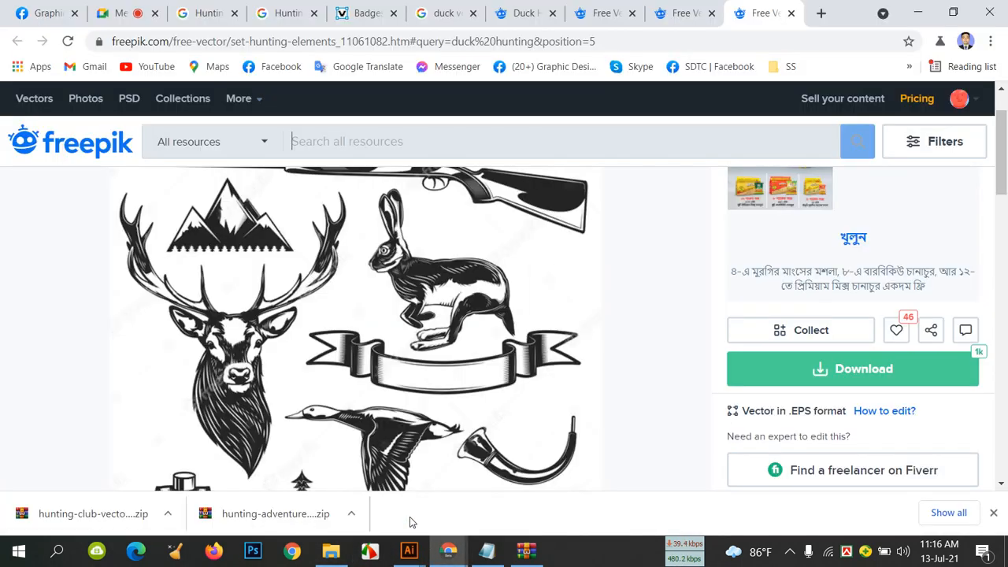
left_click(350, 515)
left_click(378, 414)
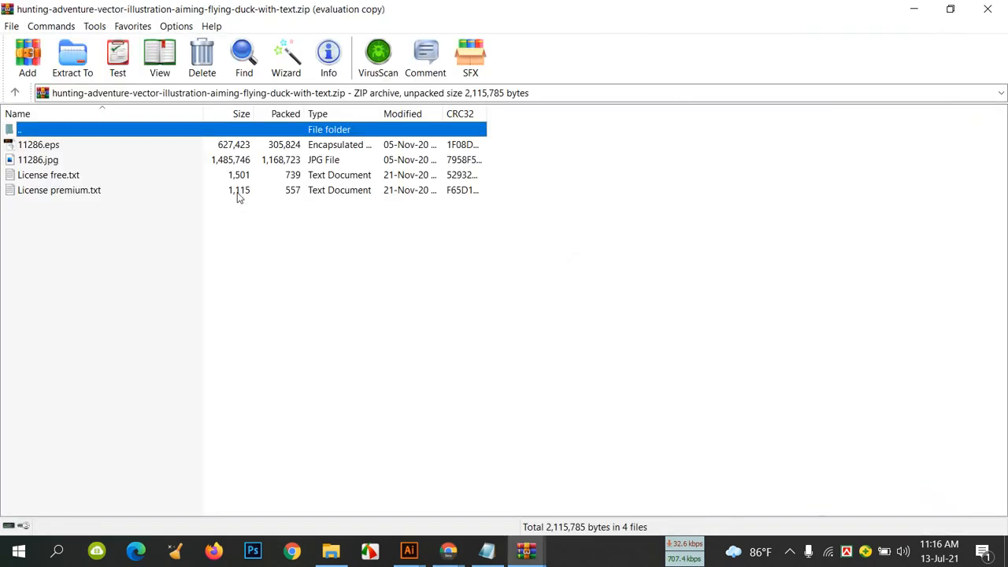
left_click(583, 277)
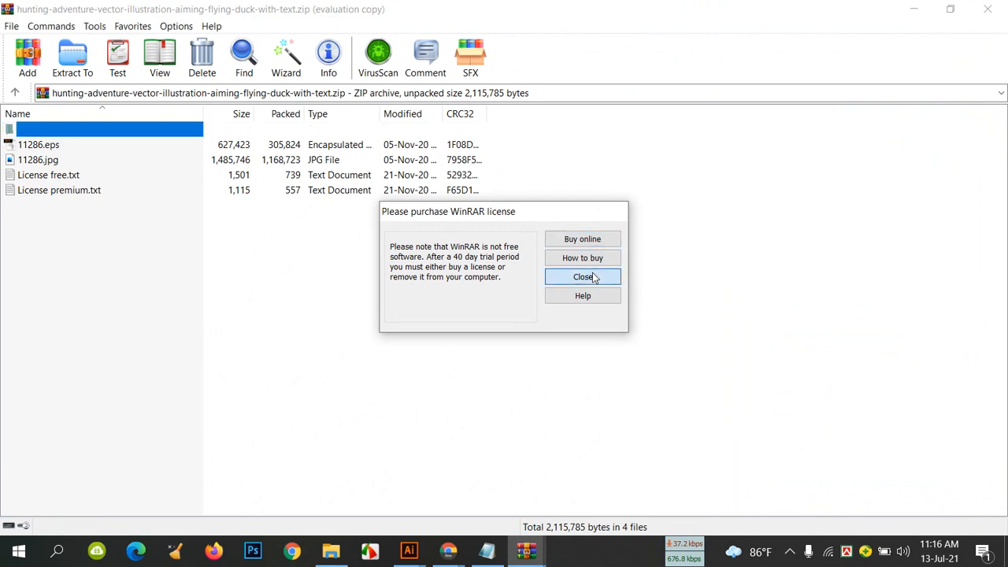
left_click(68, 149)
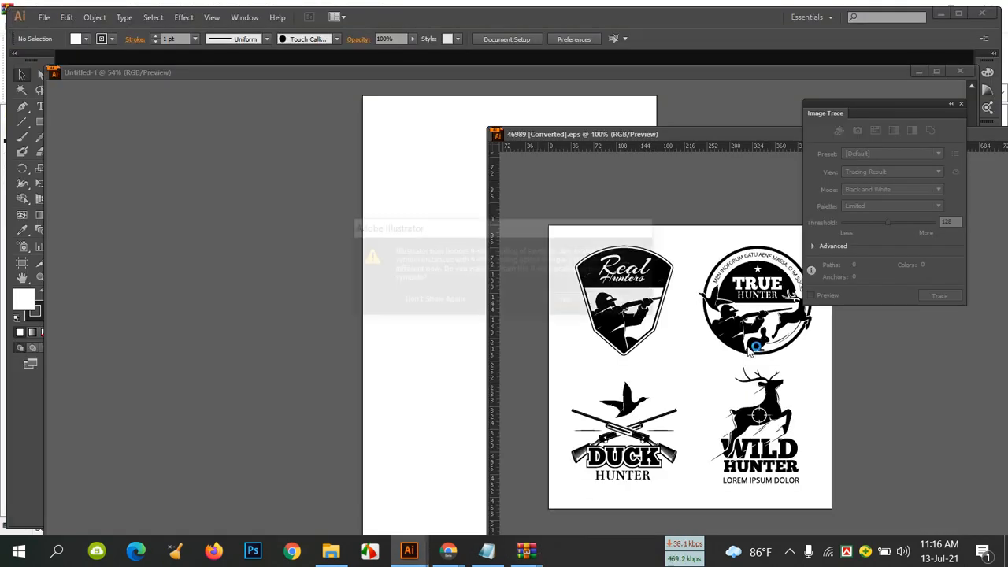
left_click(570, 301)
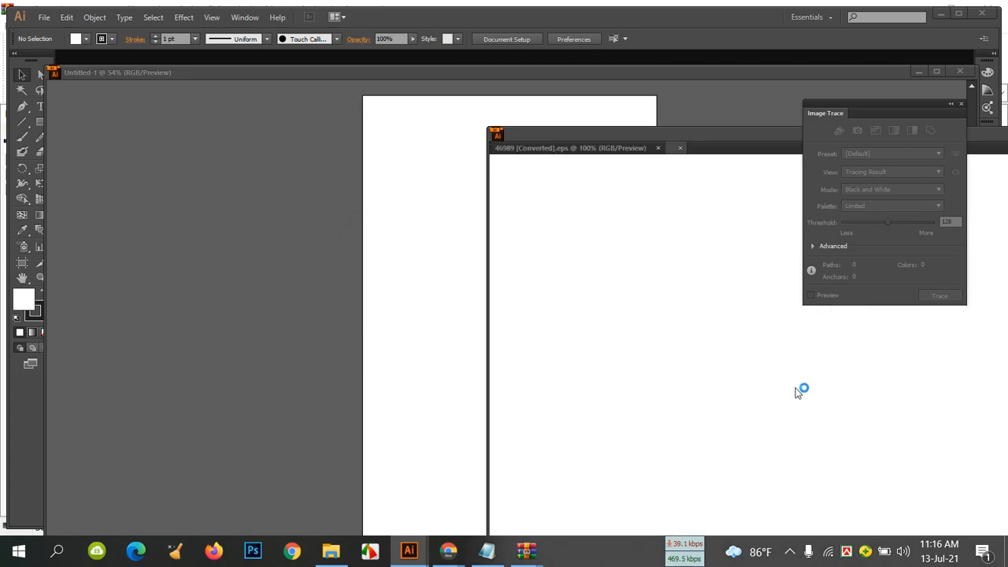
left_click_drag(619, 134, 338, 230)
Bring the Hunting Wild adventure artwork into Untitled-1, scale it to about 4.55 in square and place it left of the artboard.
left_click_drag(615, 396, 246, 136)
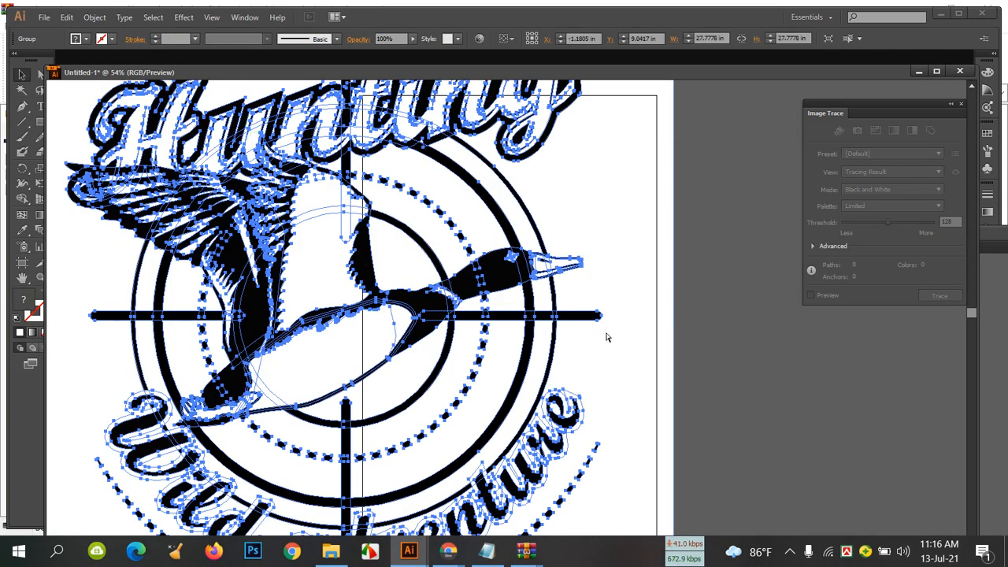
key("ctrl+minus")
key("ctrl+minus")
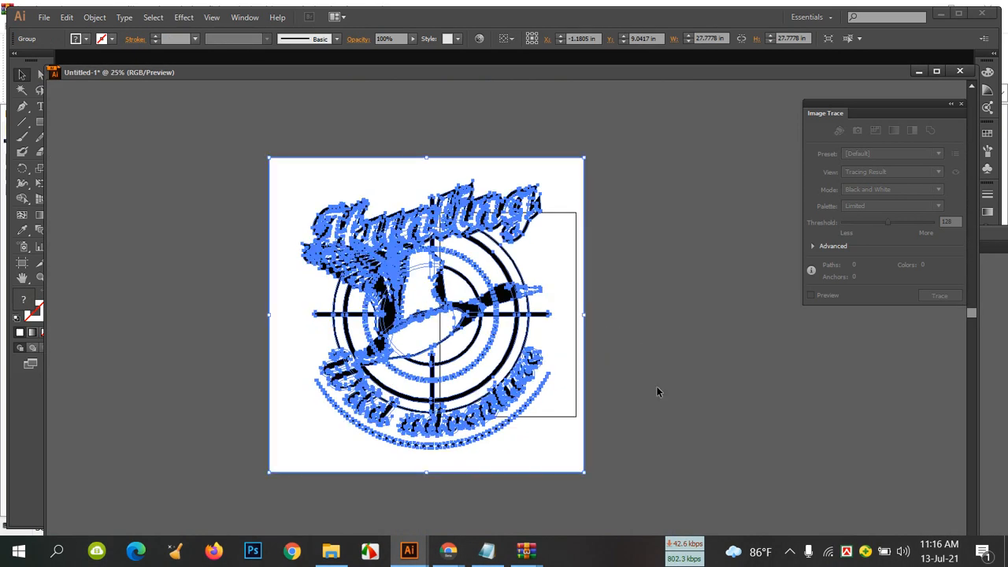
left_click_drag(584, 471, 383, 252)
left_click(196, 133)
left_click(714, 349)
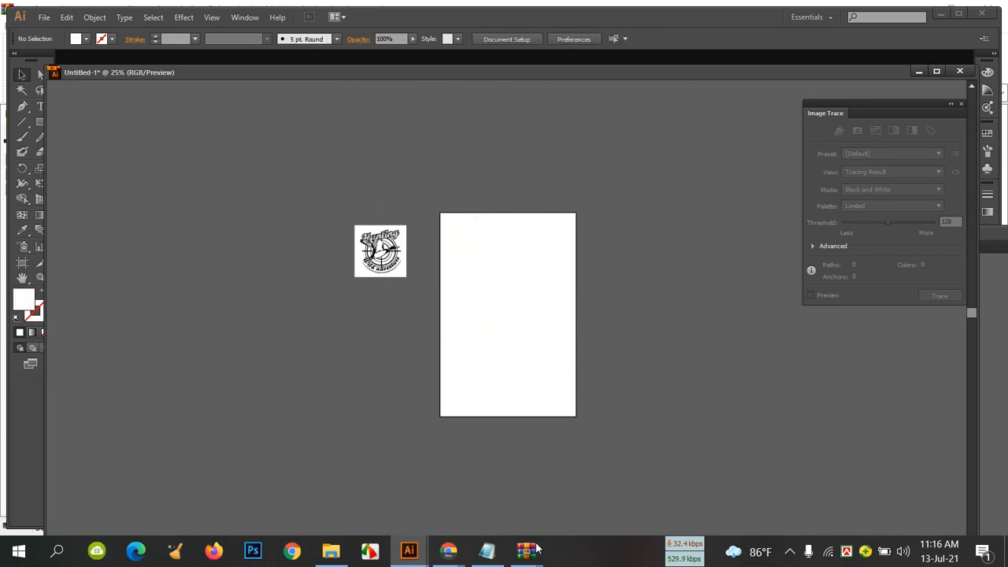
Return to the 11286 source document and close it.
mouse_move(408, 551)
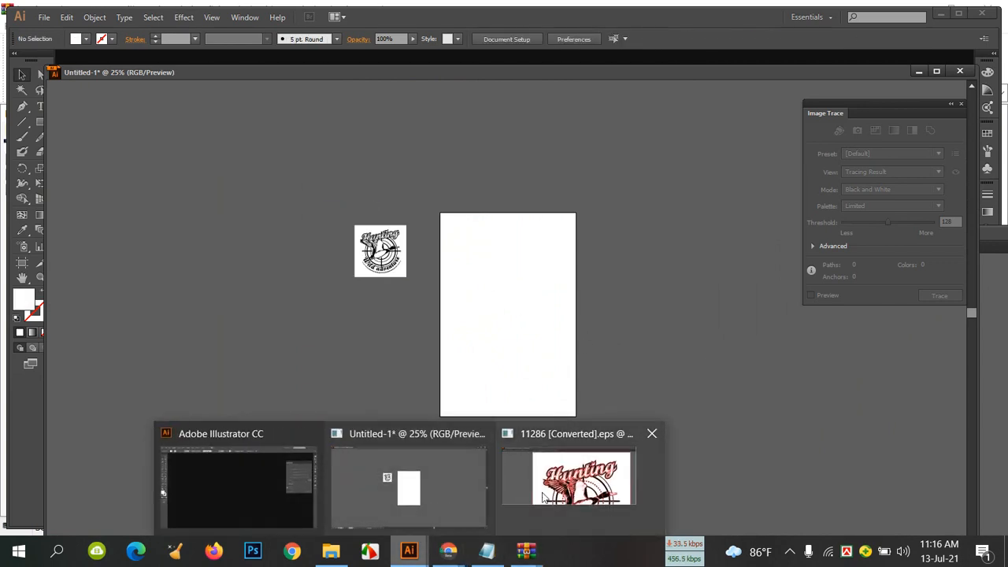
left_click(555, 478)
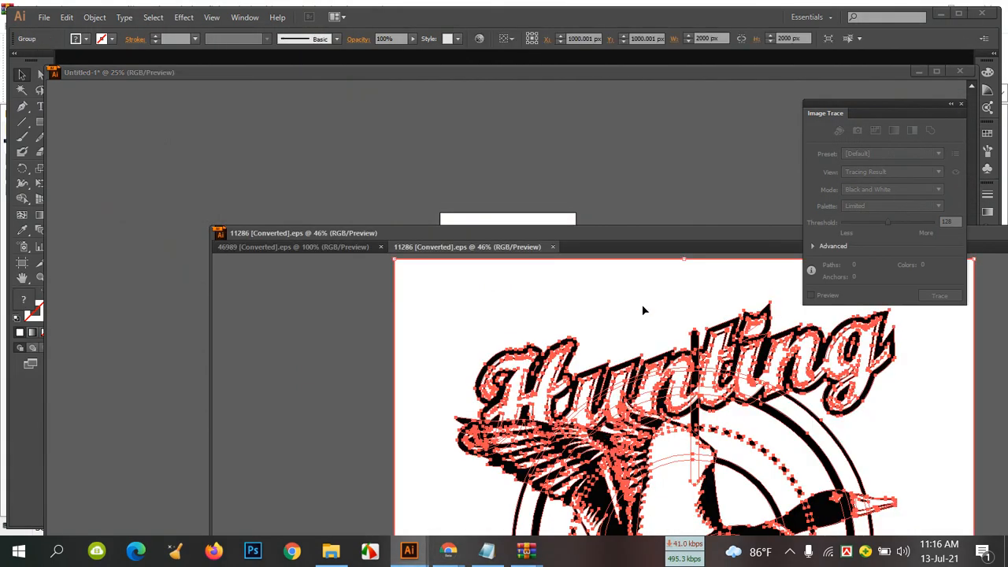
left_click(553, 247)
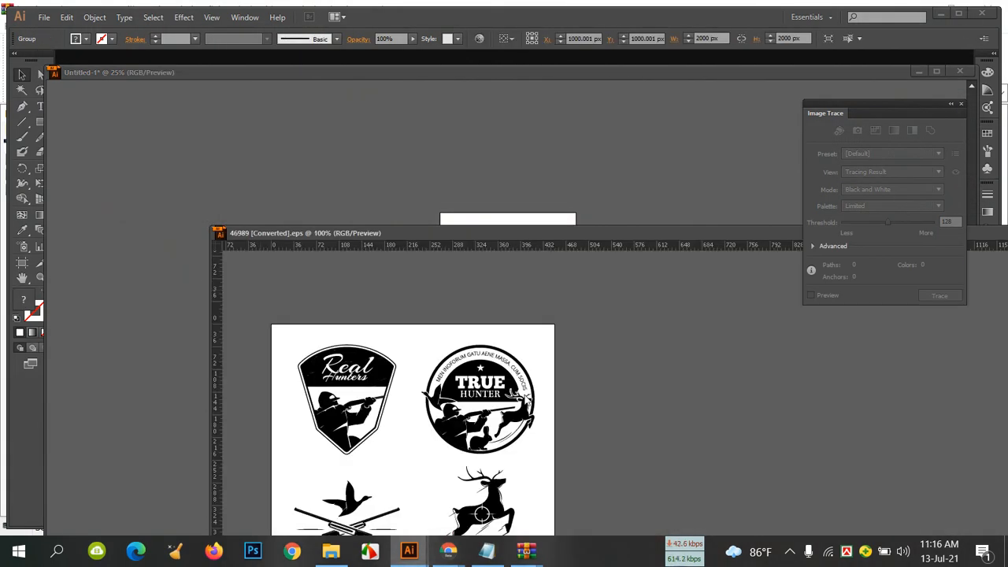
Bring the complete Duck Hunter logo from the 46989 document into Untitled-1.
left_click_drag(409, 431, 321, 118)
scroll(441, 340, "down", 2)
left_click(695, 388)
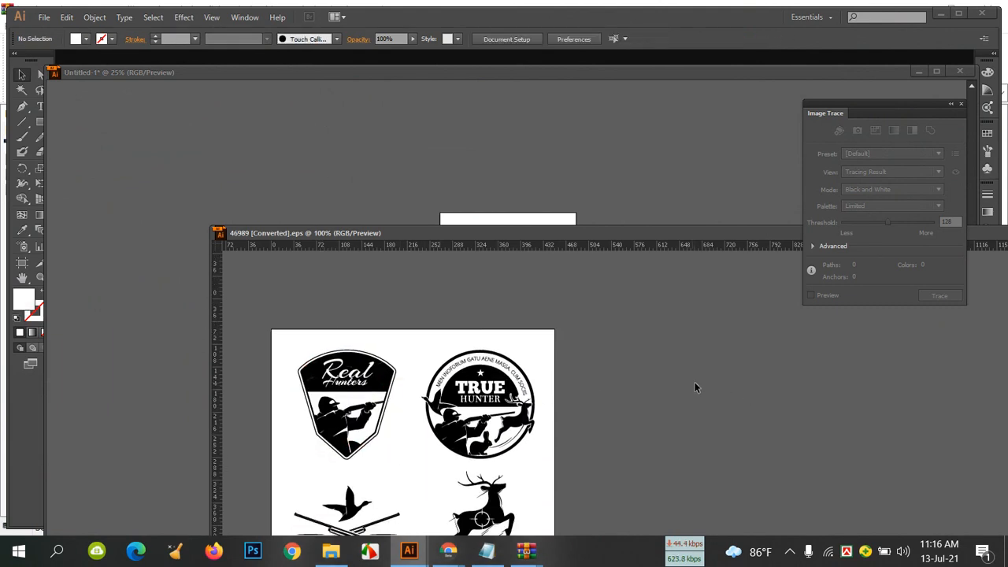
scroll(695, 383, "down", 3)
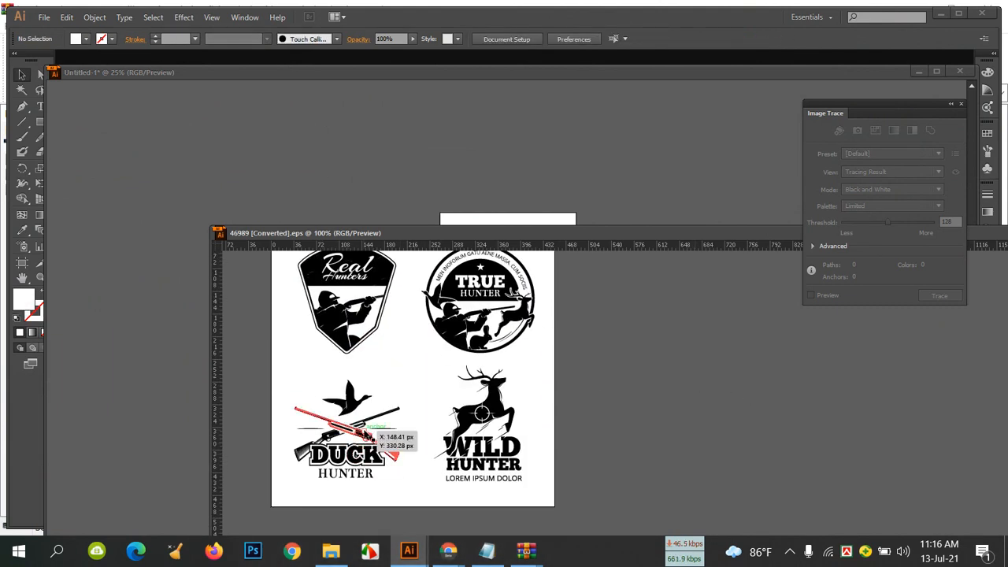
left_click(358, 411)
left_click_drag(312, 382, 244, 156)
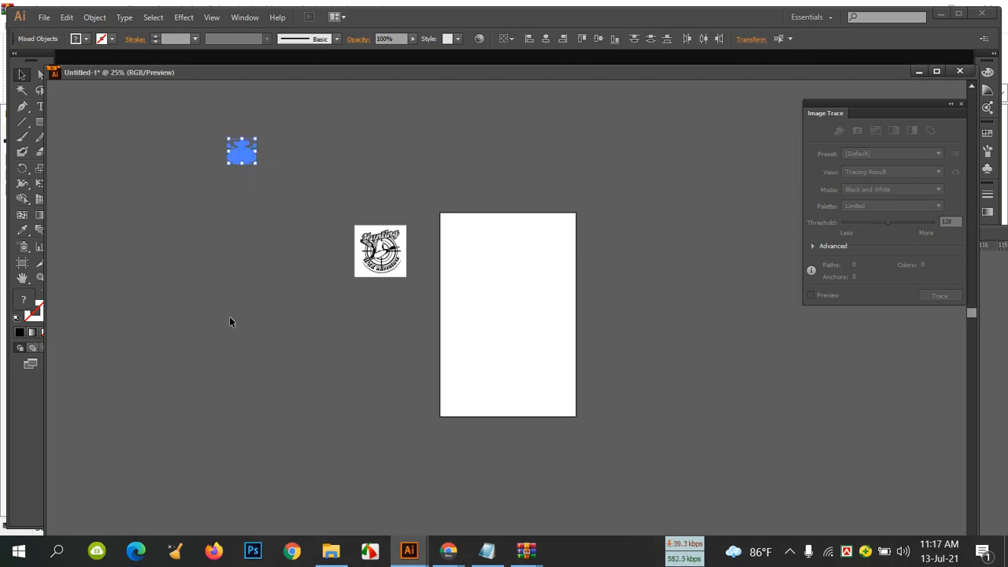
Enlarge the Duck Hunter logo and place it beside the artboard, directly below the Hunting Wild adventure artwork.
left_click(229, 315)
left_click_drag(213, 113, 262, 203)
left_click_drag(256, 164, 400, 190)
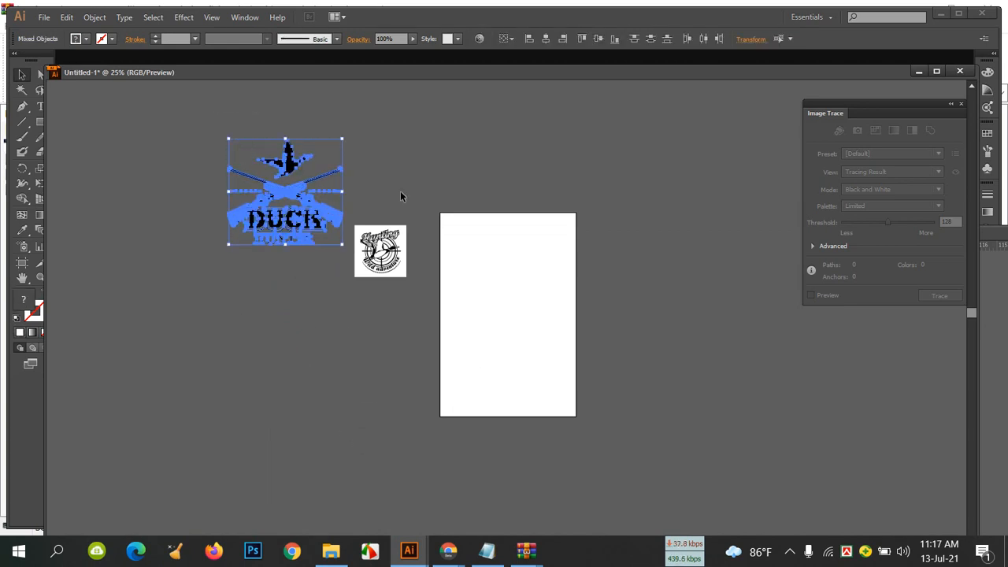
left_click(400, 191)
left_click_drag(227, 123, 338, 319)
left_click_drag(302, 194, 397, 351)
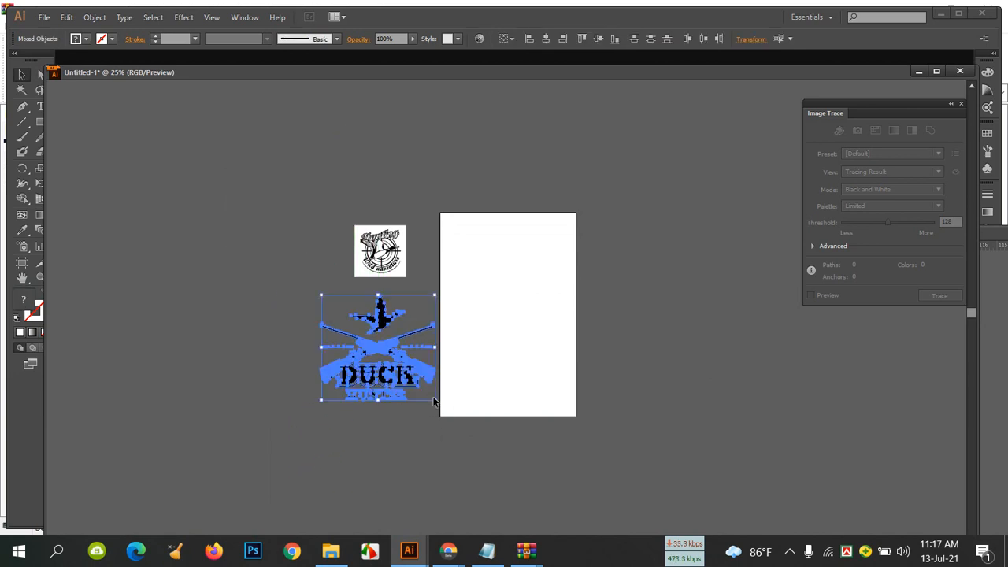
left_click_drag(434, 401, 416, 366)
left_click(395, 362)
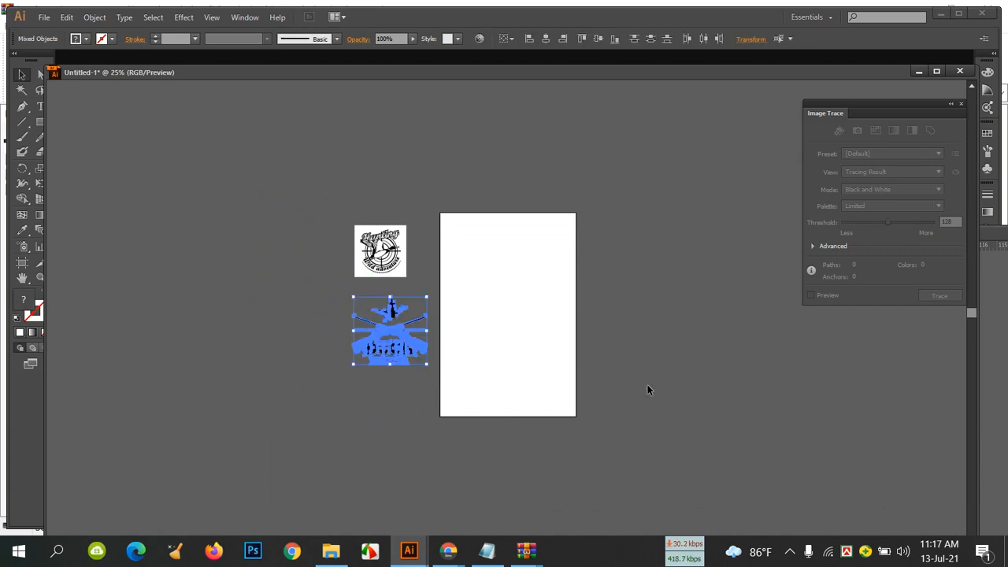
left_click(647, 380)
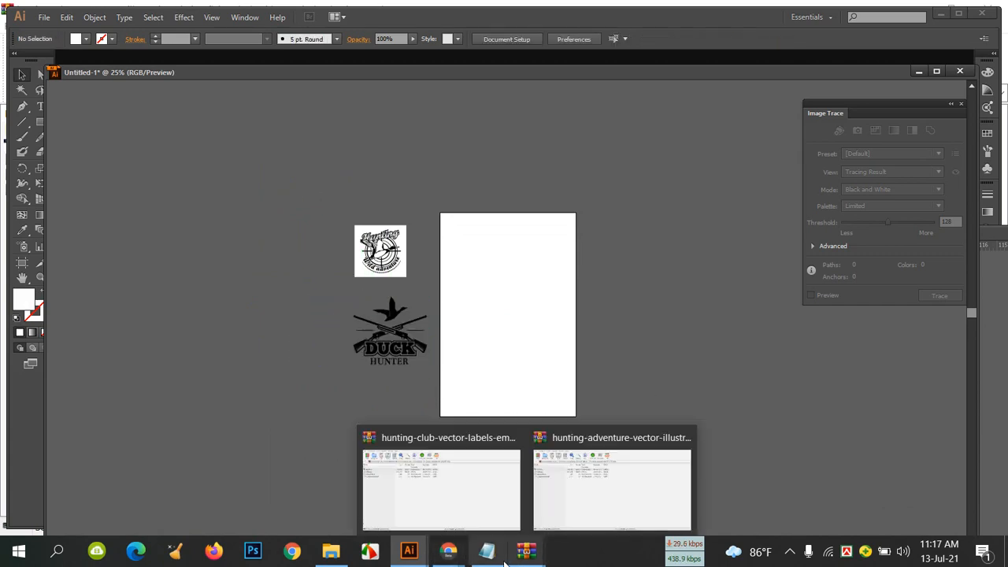
Return to the 46989 source document, bring its window controls into view and close it.
mouse_move(408, 550)
left_click(569, 476)
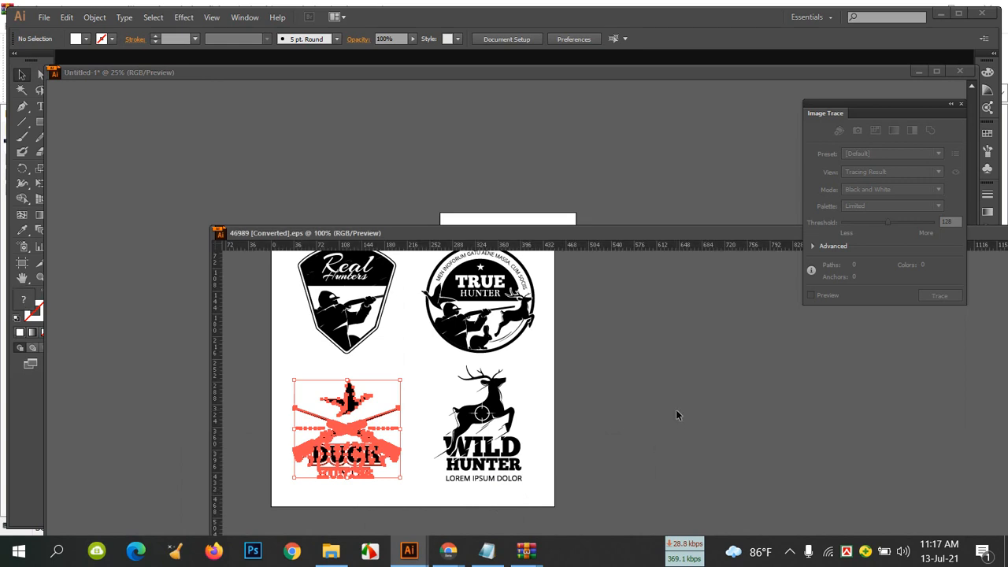
scroll(425, 448, "up", 1)
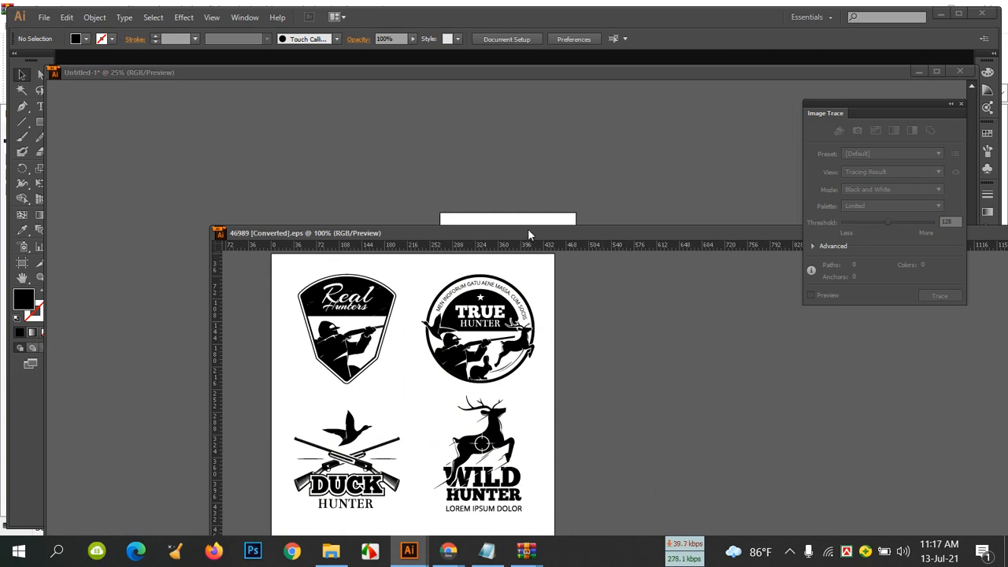
left_click_drag(528, 234, 268, 202)
left_click_drag(689, 199, 354, 194)
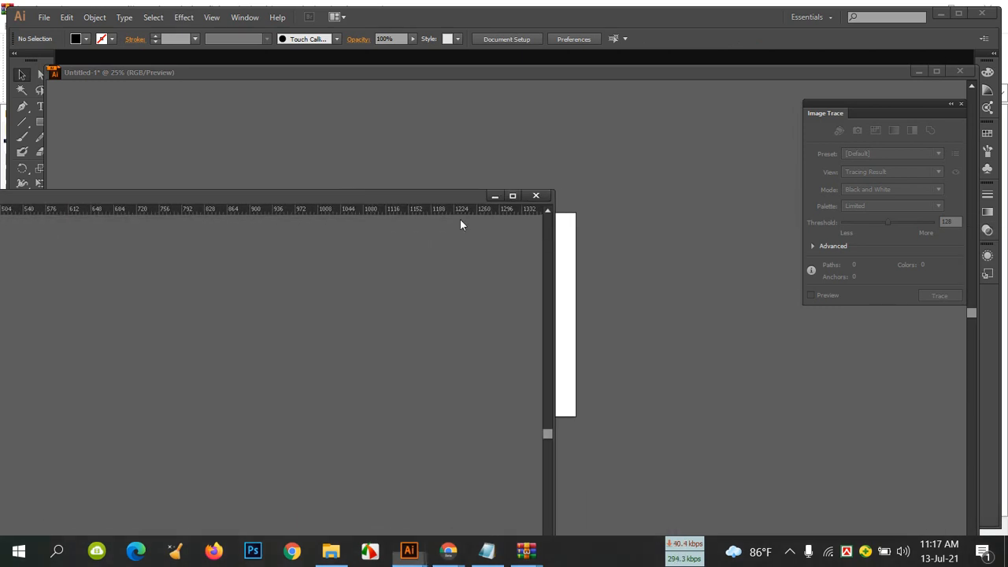
left_click(536, 195)
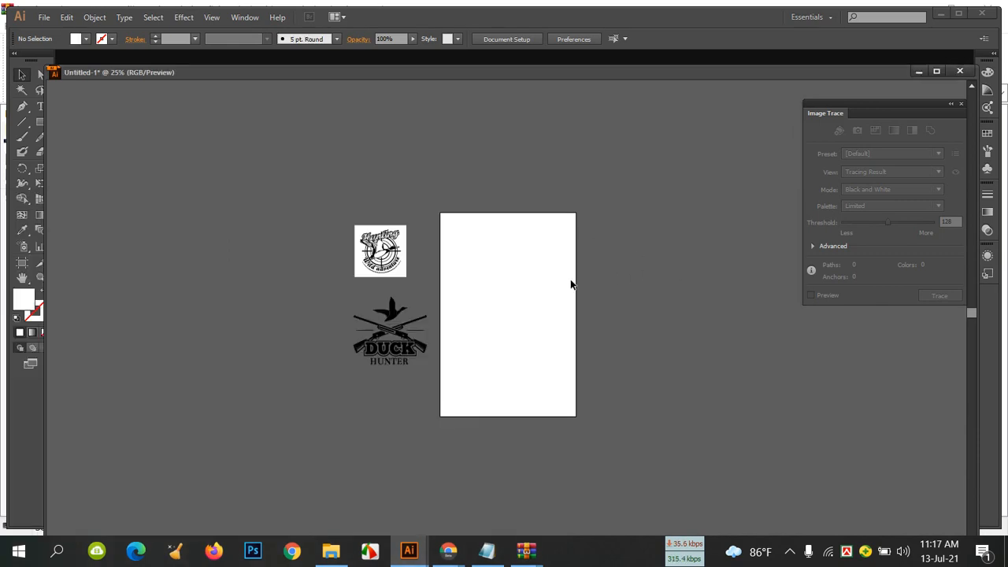
Move the Hunting Wild adventure artwork farther left of the artboard, away from the Duck Hunter logo.
key("ctrl+equal")
key("ctrl+equal")
key("ctrl+equal")
left_click_drag(570, 284, 678, 305)
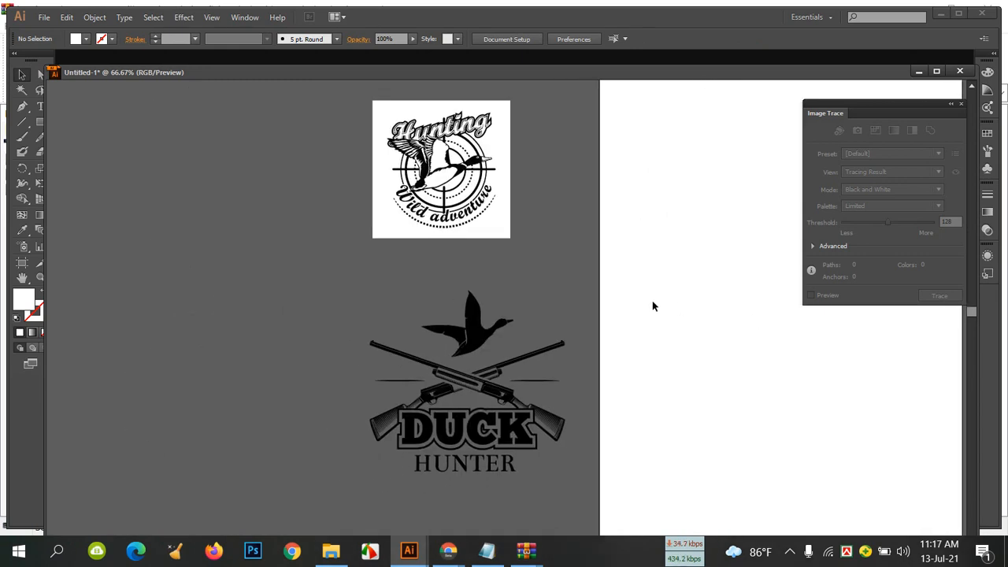
scroll(647, 314, "up", 2)
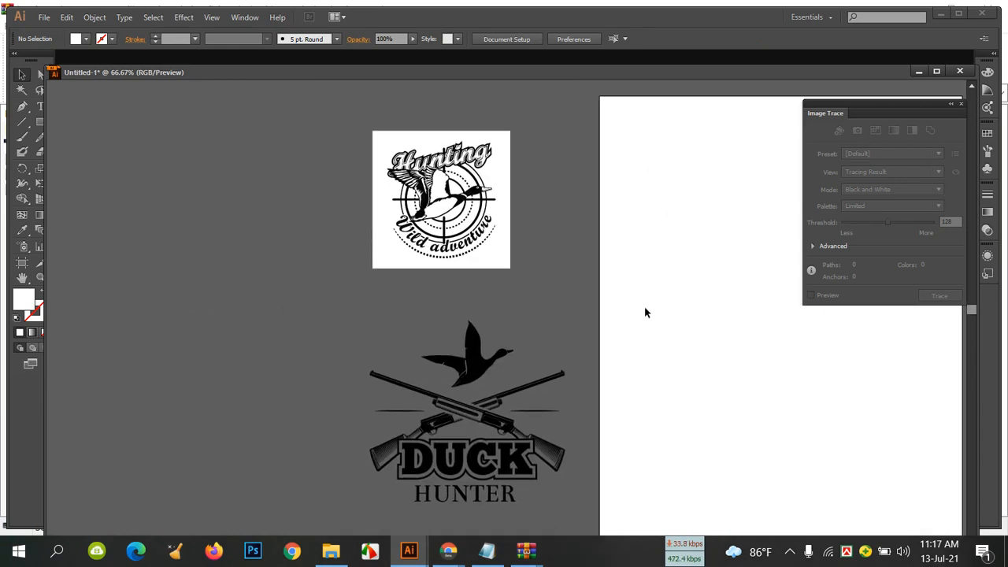
left_click_drag(463, 185, 290, 205)
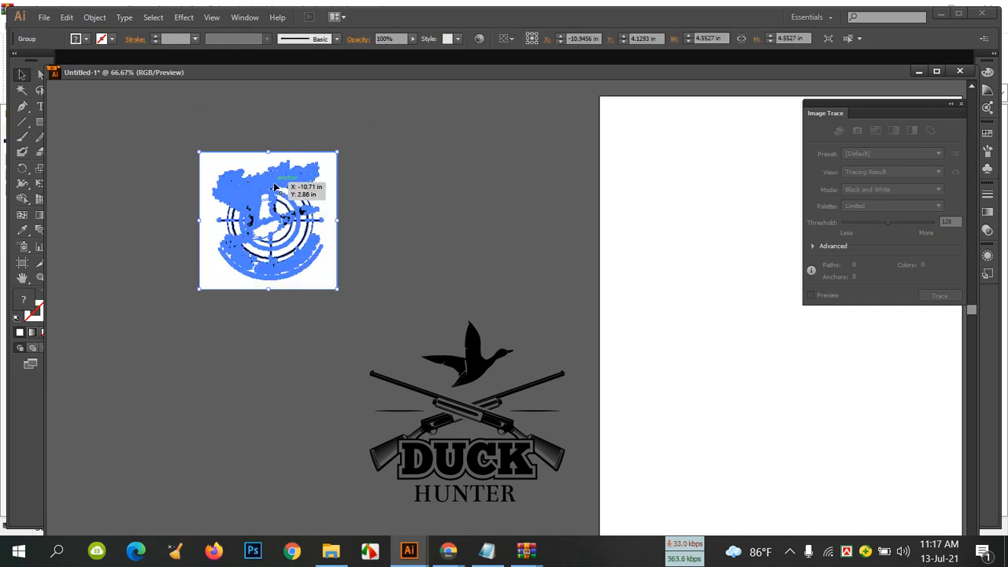
Ungroup the Hunting Wild adventure artwork and deselect its parts.
left_click(454, 195)
left_click(298, 210)
right_click(294, 210)
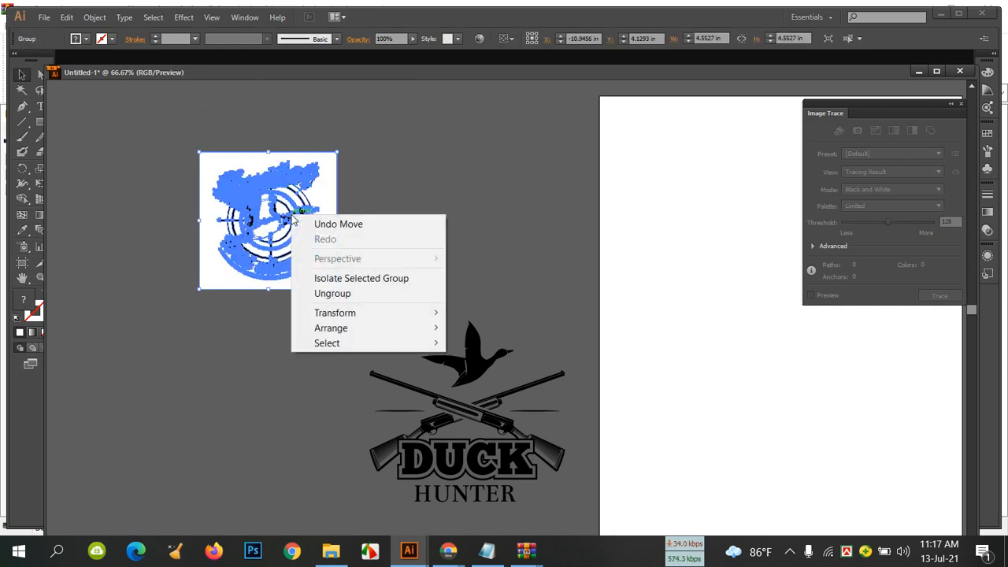
left_click(322, 292)
left_click(374, 244)
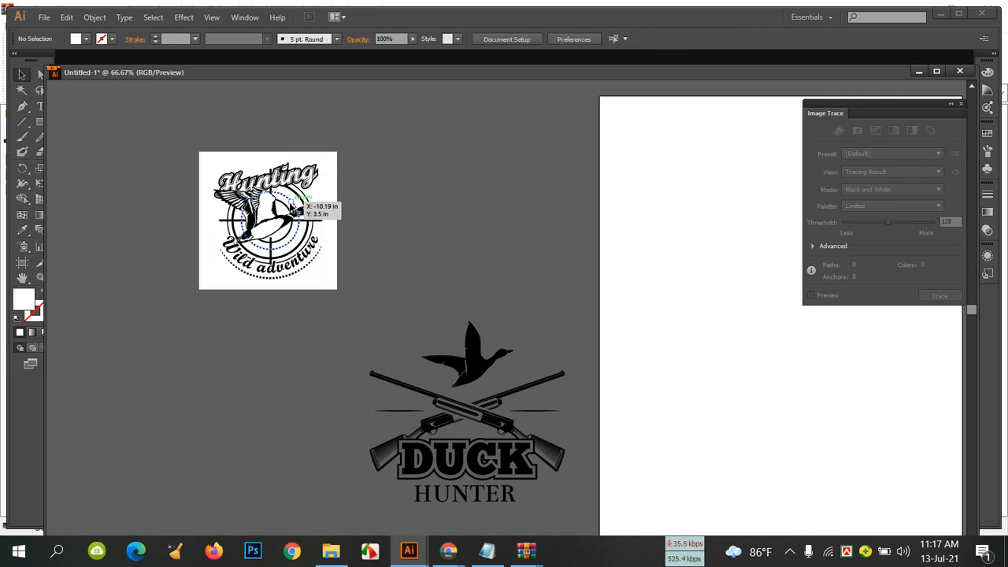
Move the Hunting Wild adventure artwork with its white background slightly closer to the Duck Hunter logo and deselect it.
left_click_drag(174, 155, 406, 310)
left_click_drag(280, 180, 362, 206)
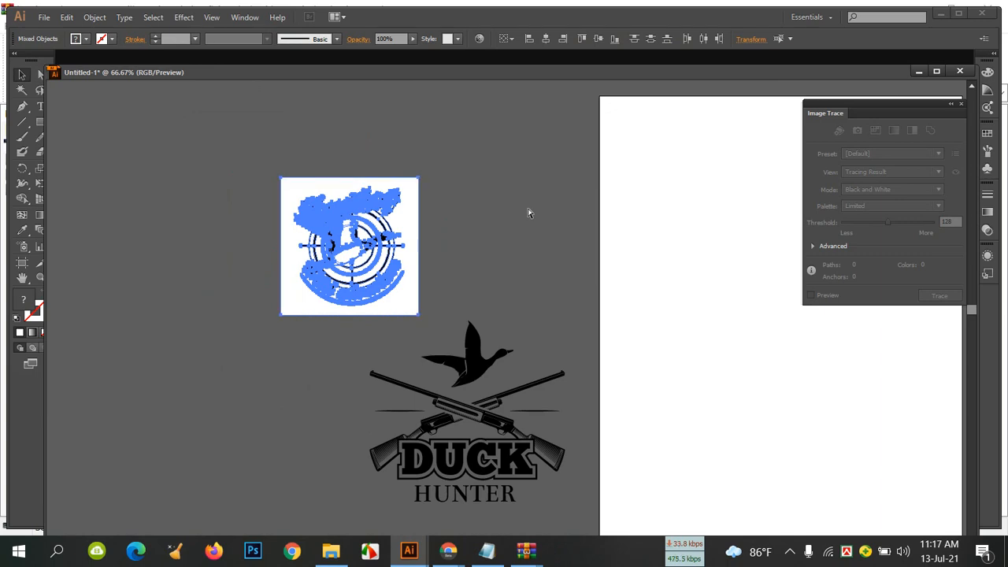
key("ctrl+plus")
key("ctrl+plus")
key("ctrl+plus")
left_click_drag(513, 212, 746, 279)
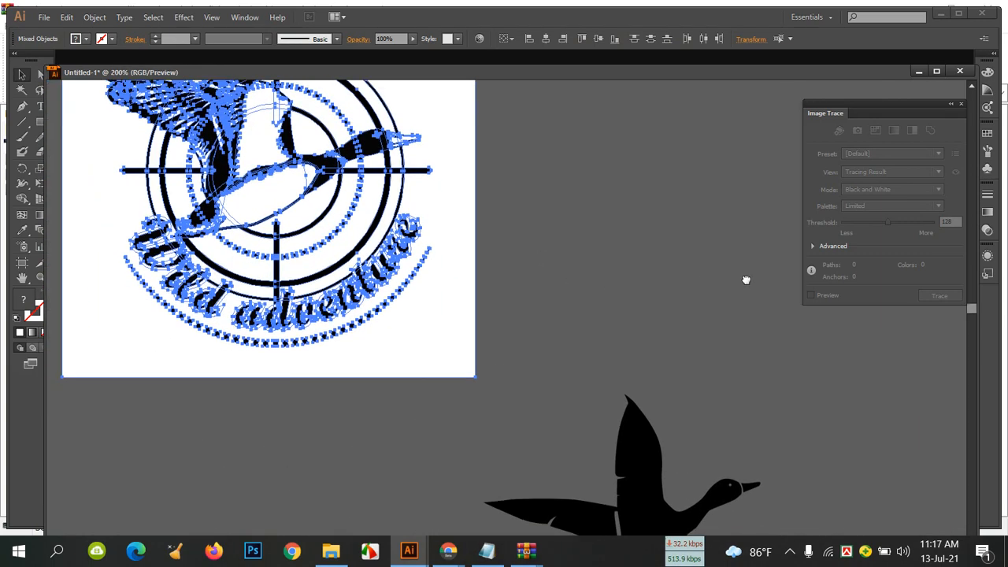
left_click_drag(637, 257, 686, 286)
left_click(686, 286)
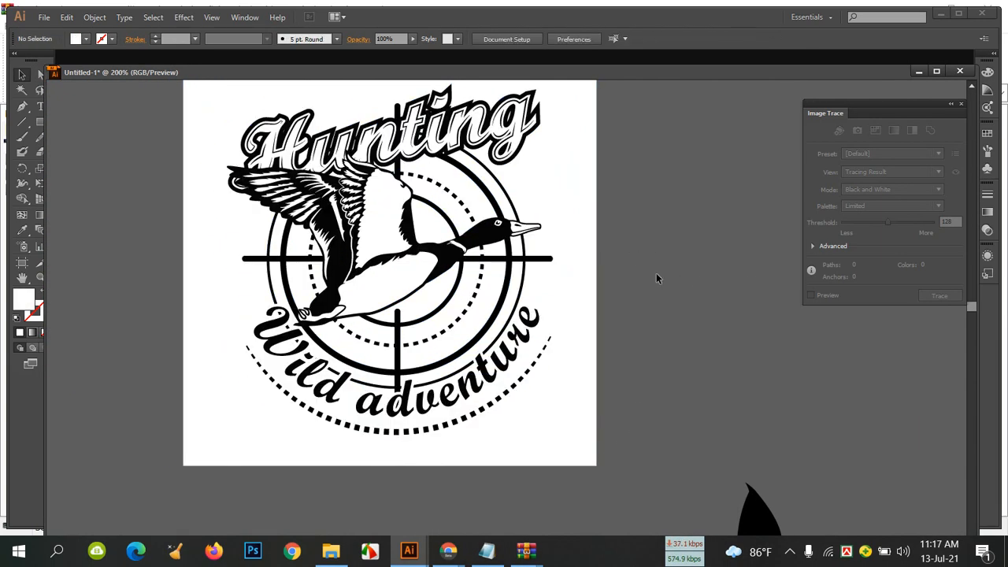
Move the Hunting Wild adventure group off its white background square and delete the square.
left_click(446, 142)
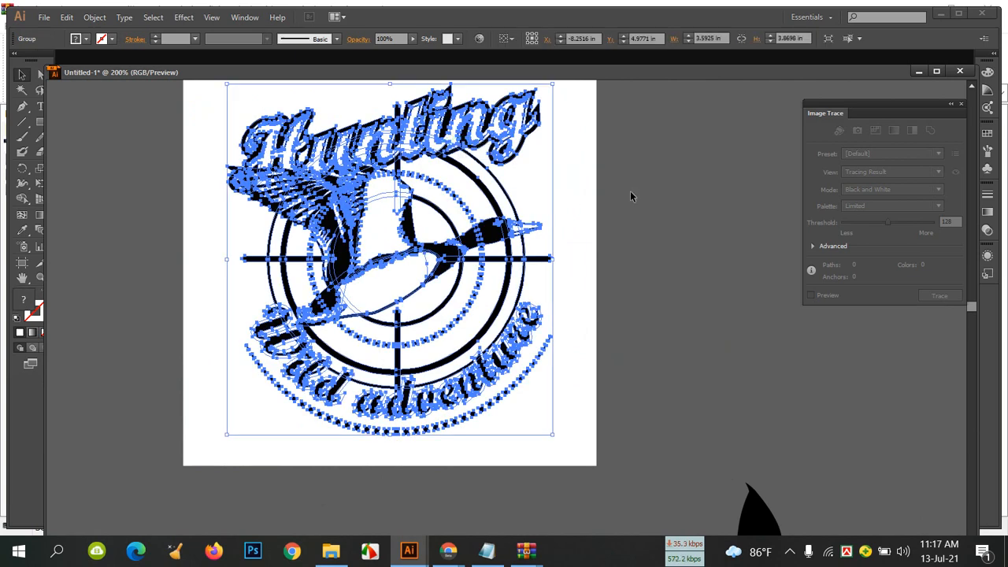
left_click(609, 265)
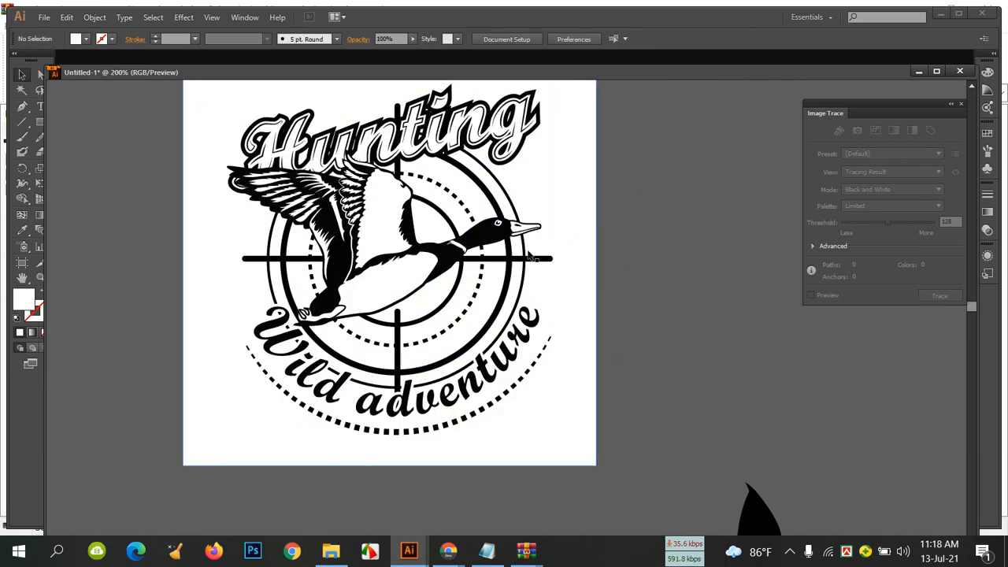
left_click_drag(462, 263, 653, 310)
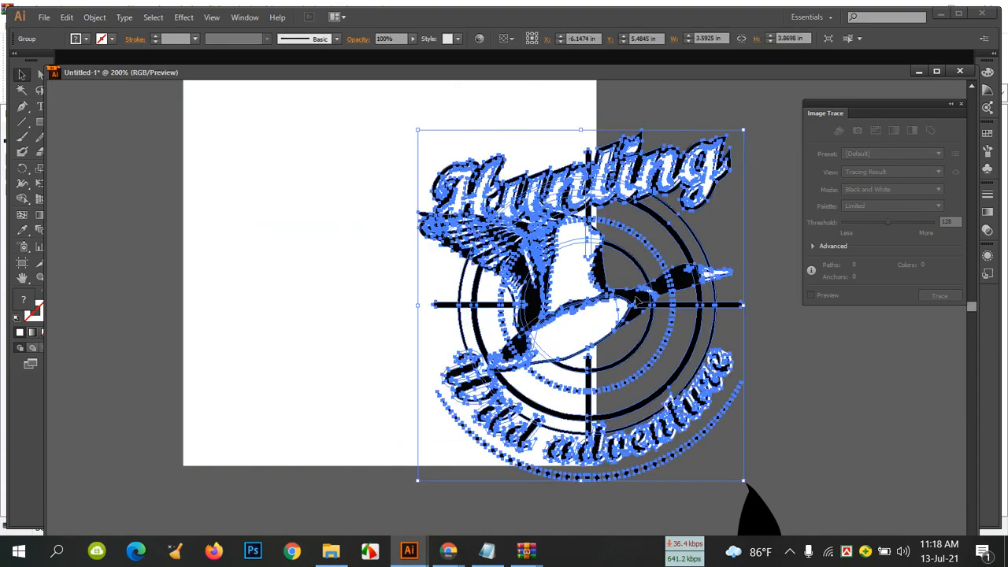
left_click(305, 265)
key("Delete")
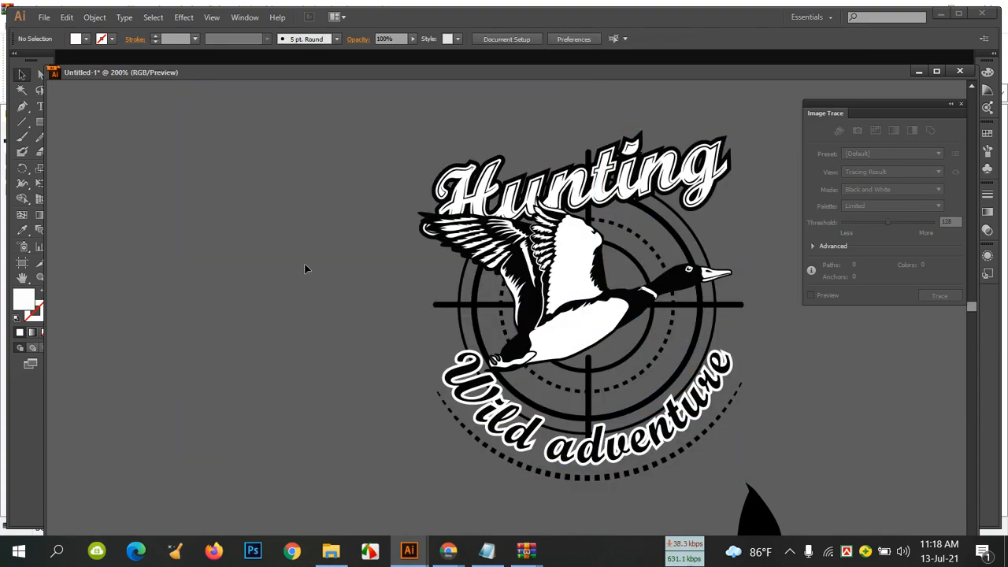
Shift the Hunting Wild adventure artwork back to the left, ungroup it and deselect its parts.
left_click(614, 330)
left_click_drag(616, 335, 392, 329)
left_click(569, 299)
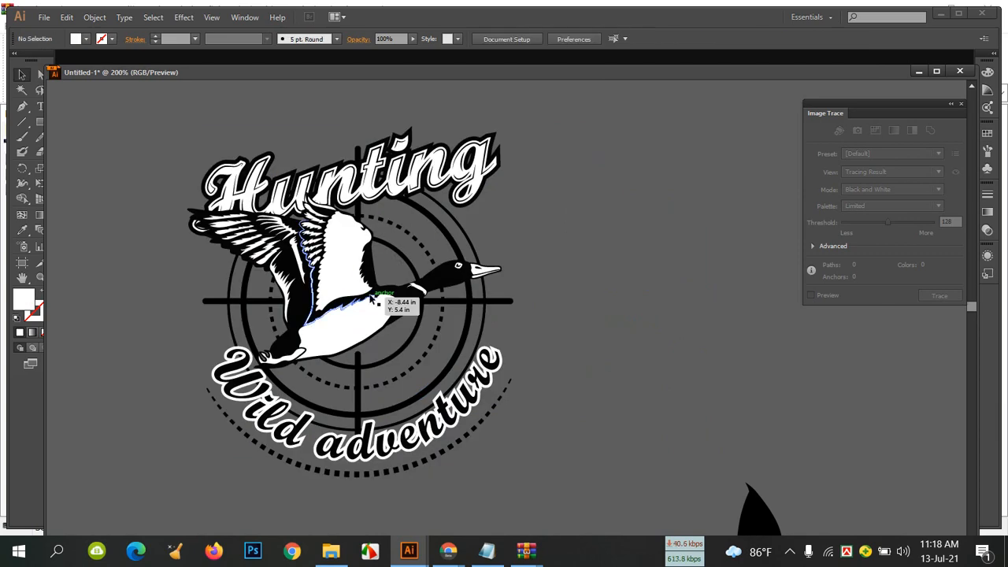
left_click(330, 278)
right_click(330, 278)
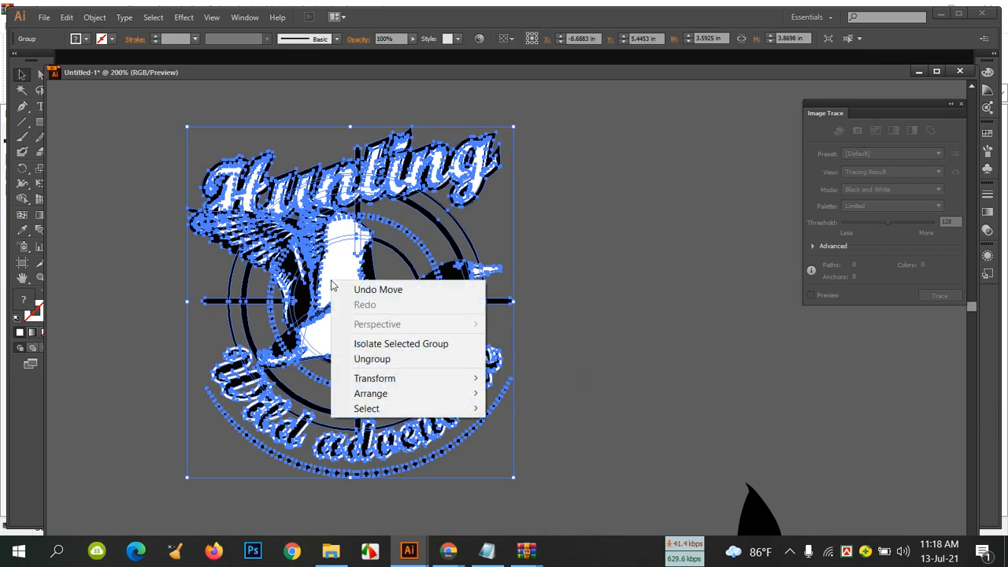
left_click(372, 359)
left_click(563, 265)
Pull the black Hunting backing, the white Hunting lettering and the flying duck off the crosshair target to its right.
left_click_drag(383, 186, 671, 154)
left_click(701, 281)
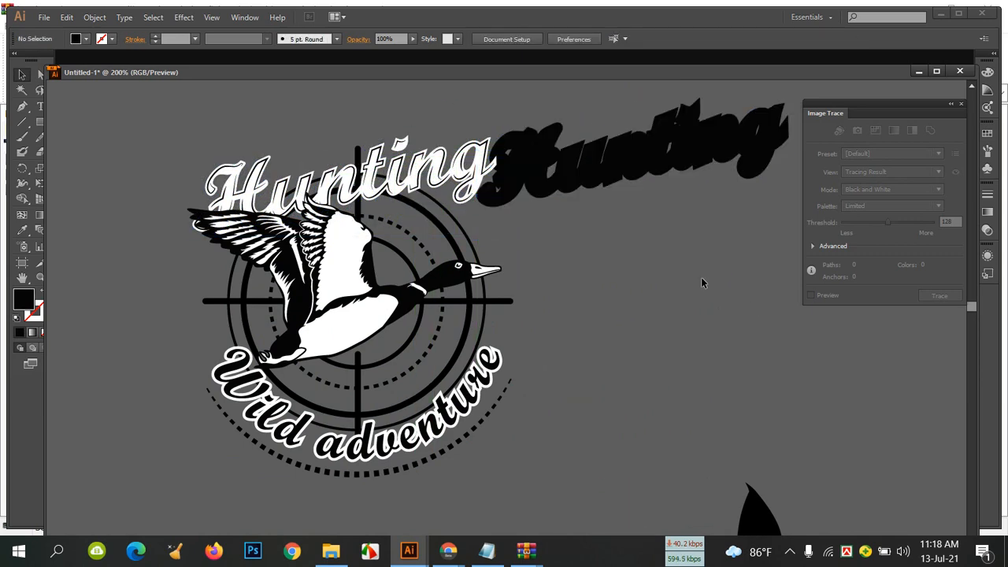
left_click_drag(398, 179, 692, 147)
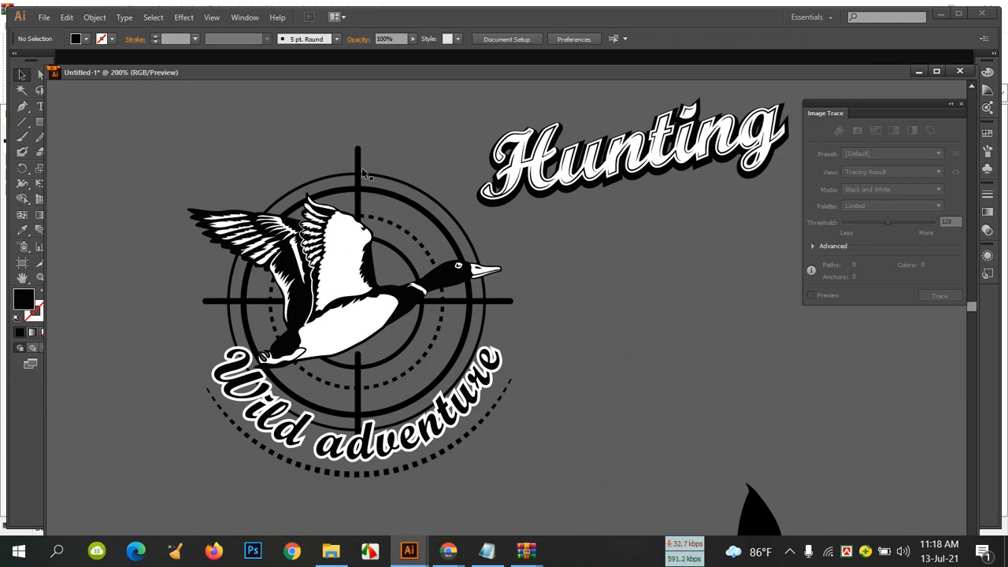
left_click_drag(364, 290, 684, 397)
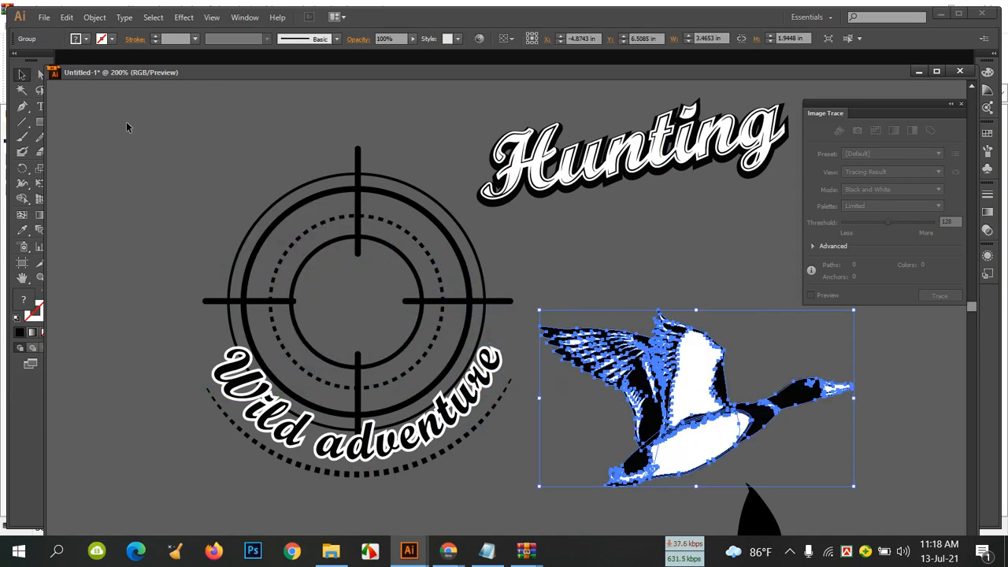
Delete the crosshair target with the Wild adventure lettering, and move the white Hunting lettering and the duck into its place.
left_click_drag(134, 131, 461, 451)
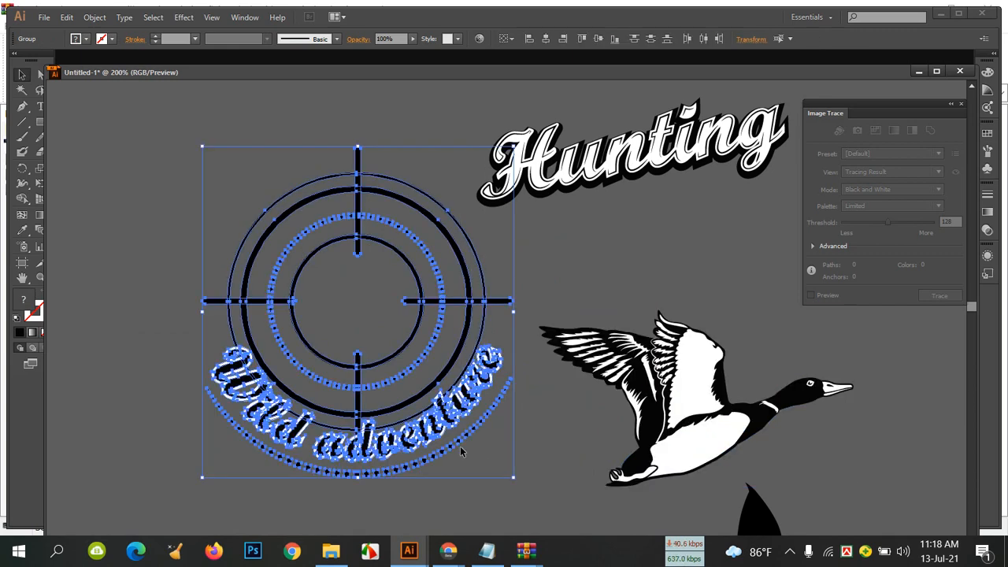
key("Delete")
left_click_drag(600, 191, 308, 238)
left_click_drag(640, 398, 256, 391)
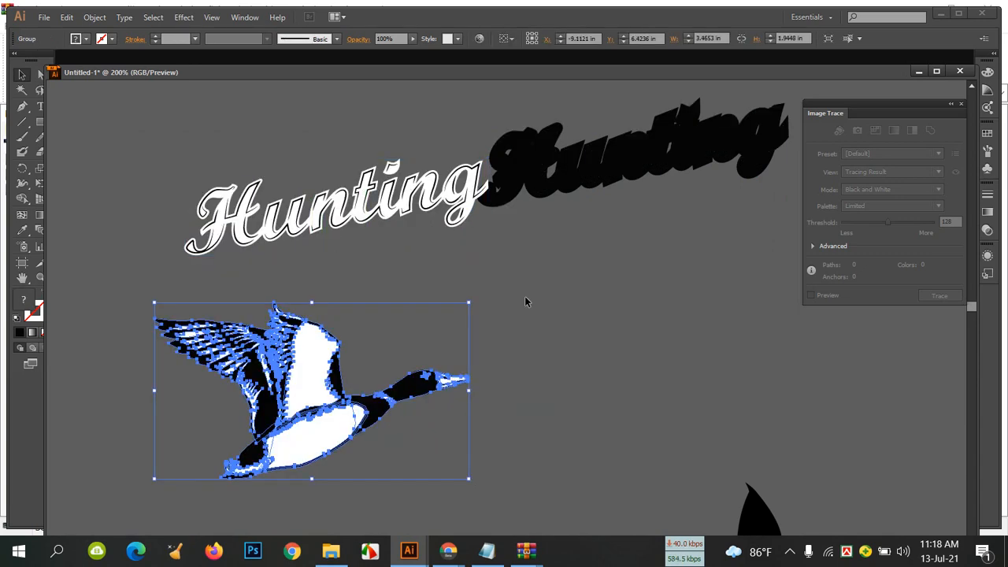
left_click(527, 280)
Delete the black backing shape of the Hunting lettering.
left_click_drag(189, 179, 648, 175)
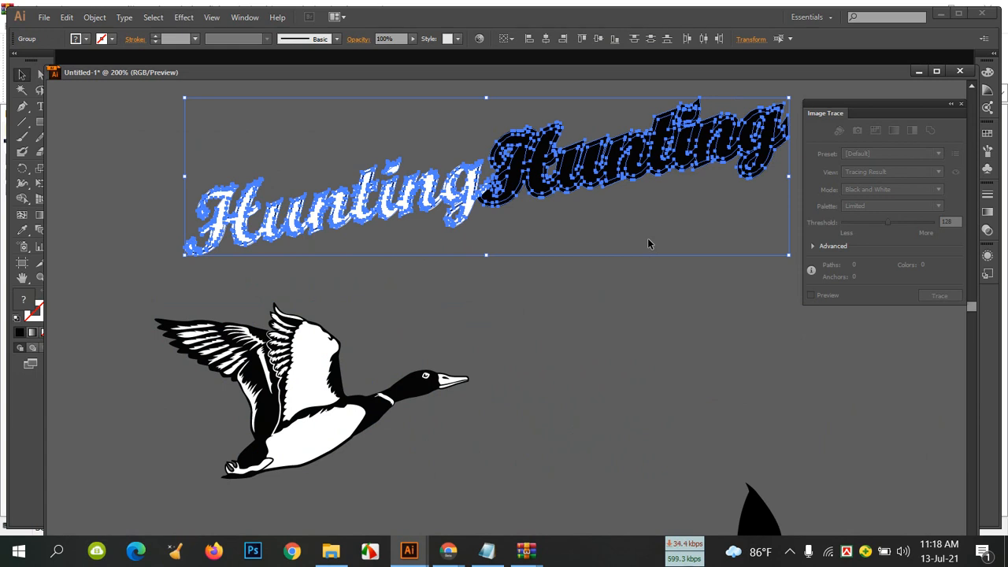
left_click(643, 309)
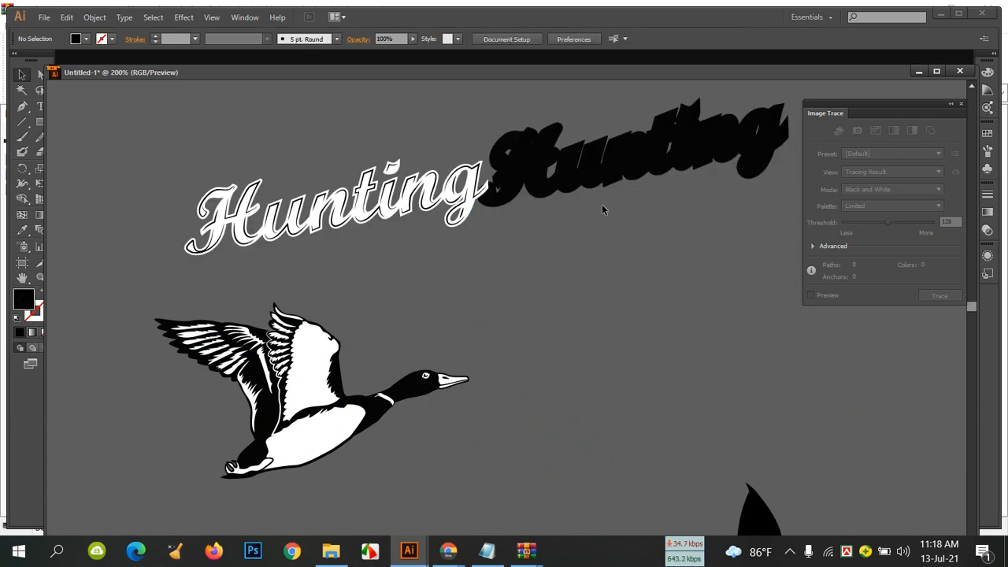
left_click(591, 172)
key("Delete")
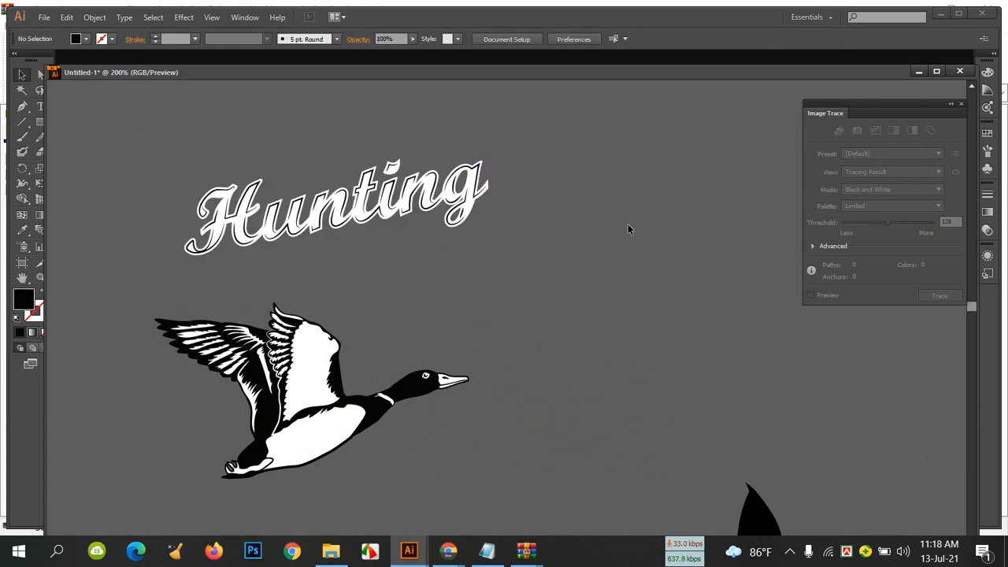
Move the detailed duck and the white Hunting lettering closer to the Duck Hunter logo.
scroll(589, 217, "down", 7)
scroll(591, 229, "up", 2)
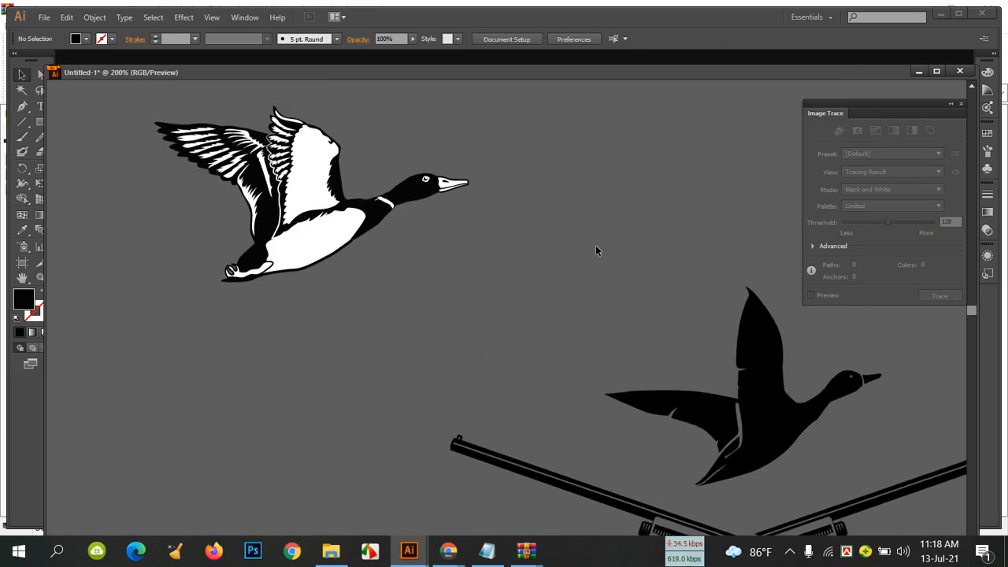
left_click_drag(356, 266, 493, 374)
left_click(626, 194)
scroll(622, 204, "up", 4)
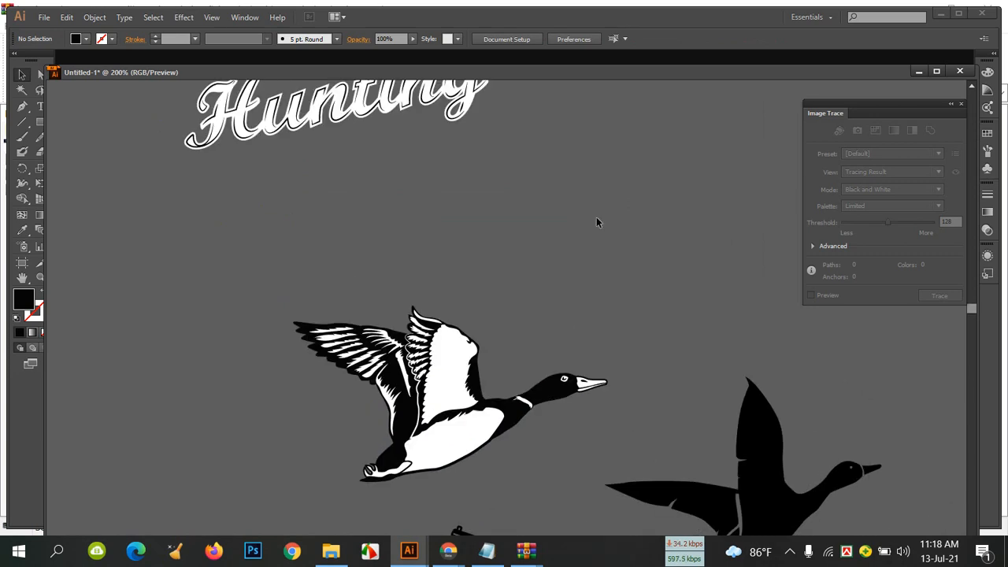
left_click_drag(373, 164, 638, 309)
left_click(329, 203)
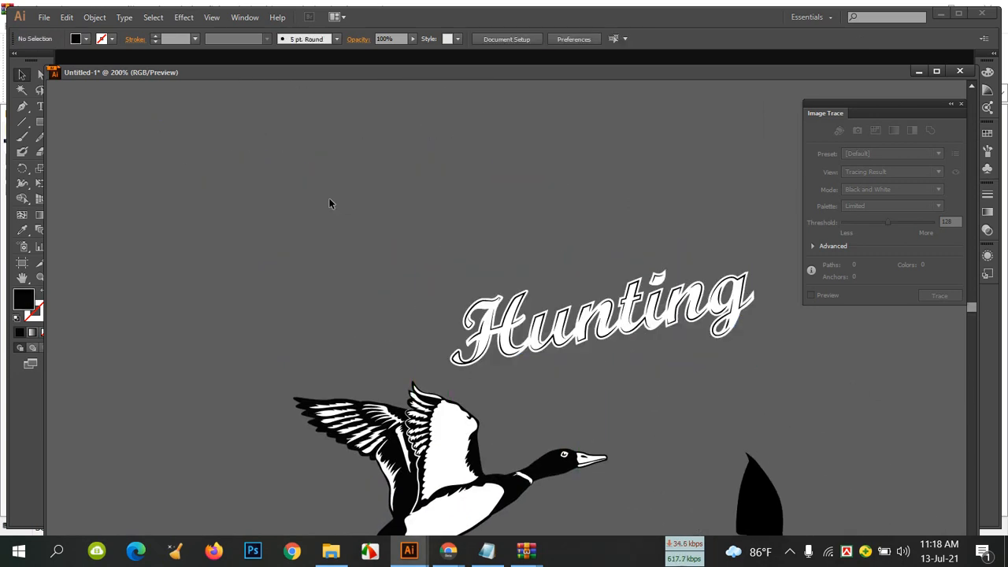
Delete the black duck silhouette above the crossed shotguns together with its separate head piece, moving the detailed duck aside.
key("ctrl+minus")
key("ctrl+minus")
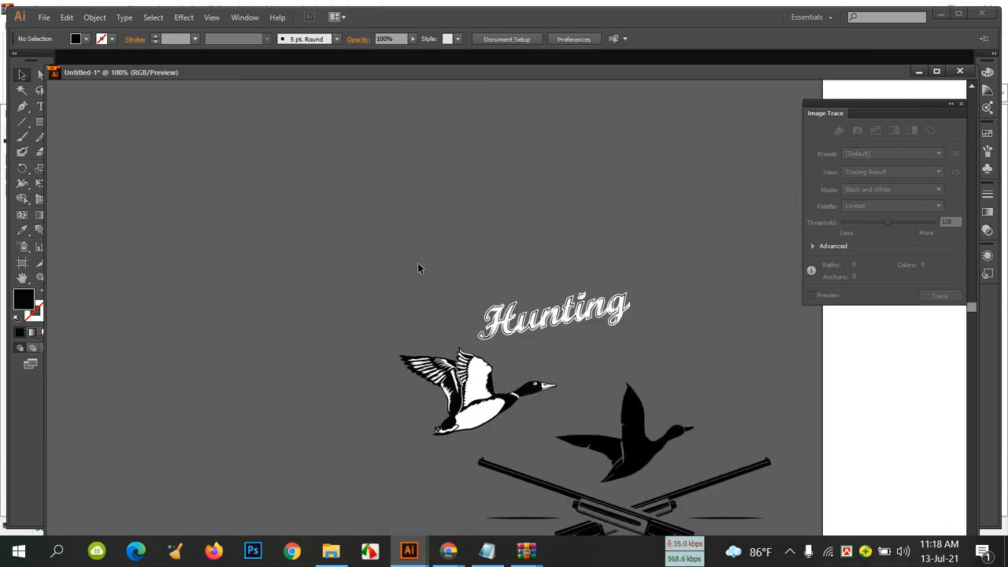
scroll(743, 376, "down", 3)
left_click_drag(754, 292, 599, 256)
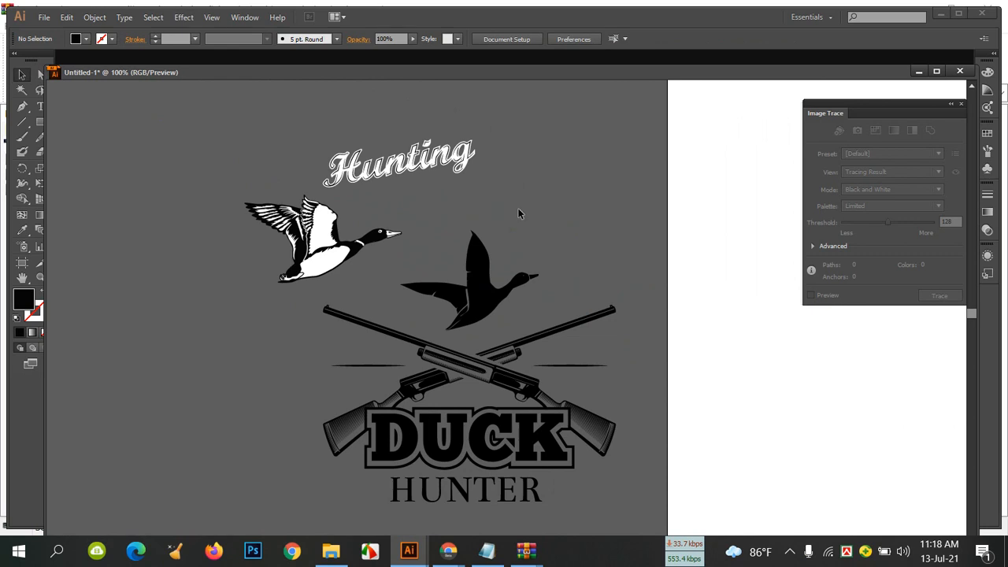
left_click(486, 289)
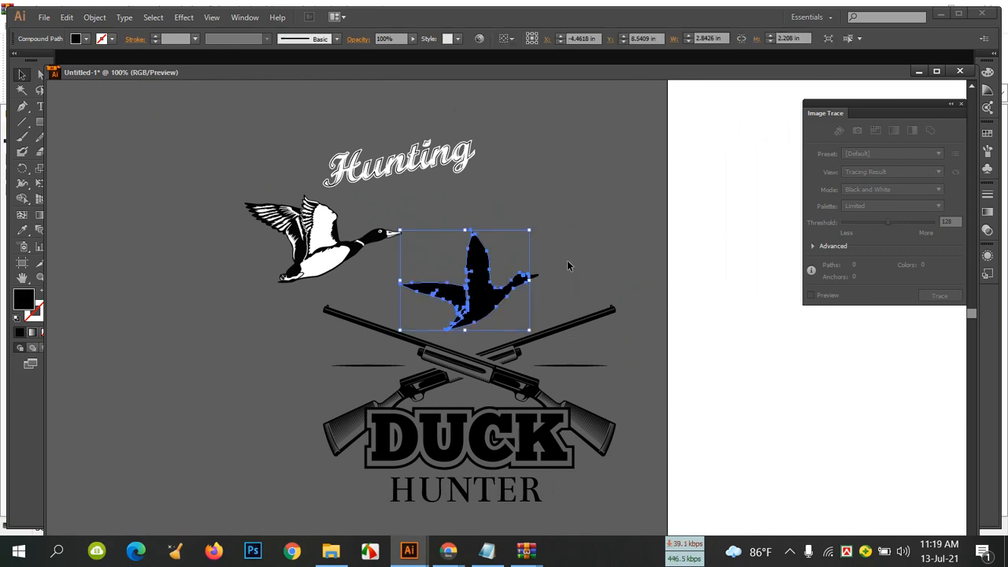
key("Delete")
left_click_drag(374, 276, 280, 304)
left_click_drag(563, 294, 564, 283)
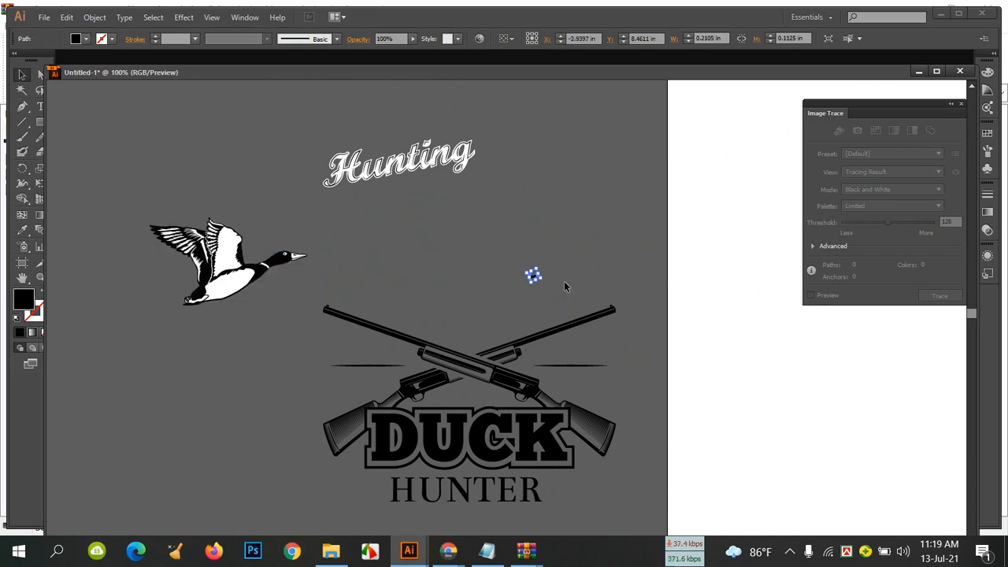
key("Delete")
Place the detailed black-and-white duck above the crossed shotguns in the Duck Hunter logo.
left_click_drag(228, 264, 487, 298)
left_click(549, 198)
scroll(481, 293, "down", 1)
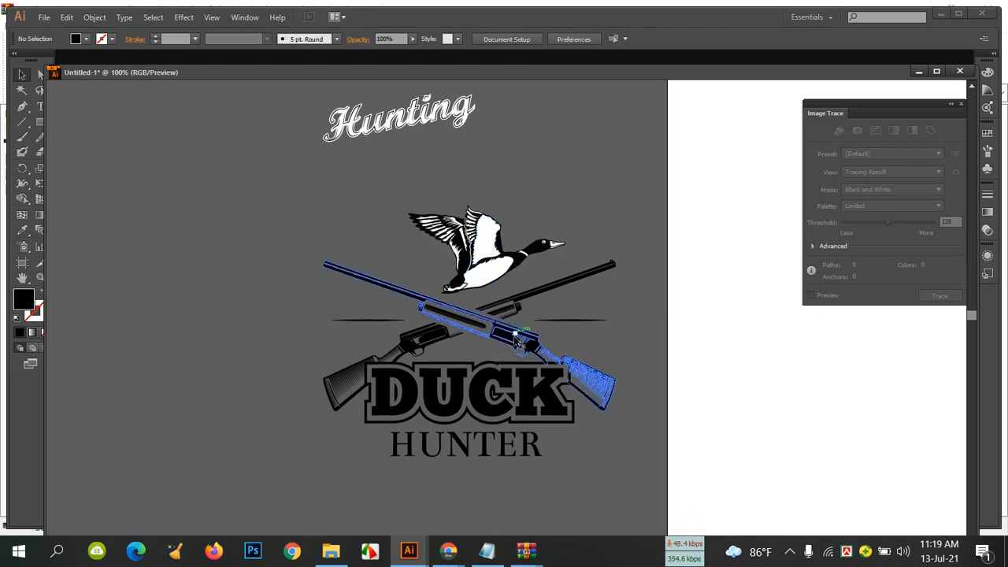
Try a white fill on the front shotgun and undo the colour change.
mouse_move(515, 338)
left_mouse_down()
mouse_move(386, 341)
mouse_move(505, 334)
left_mouse_up()
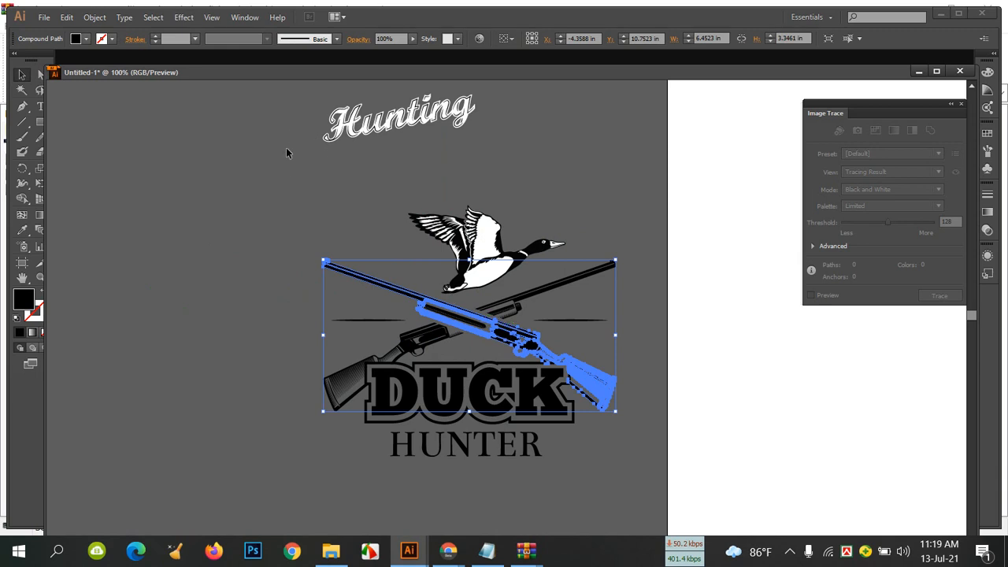
left_click(86, 39)
left_click(26, 60)
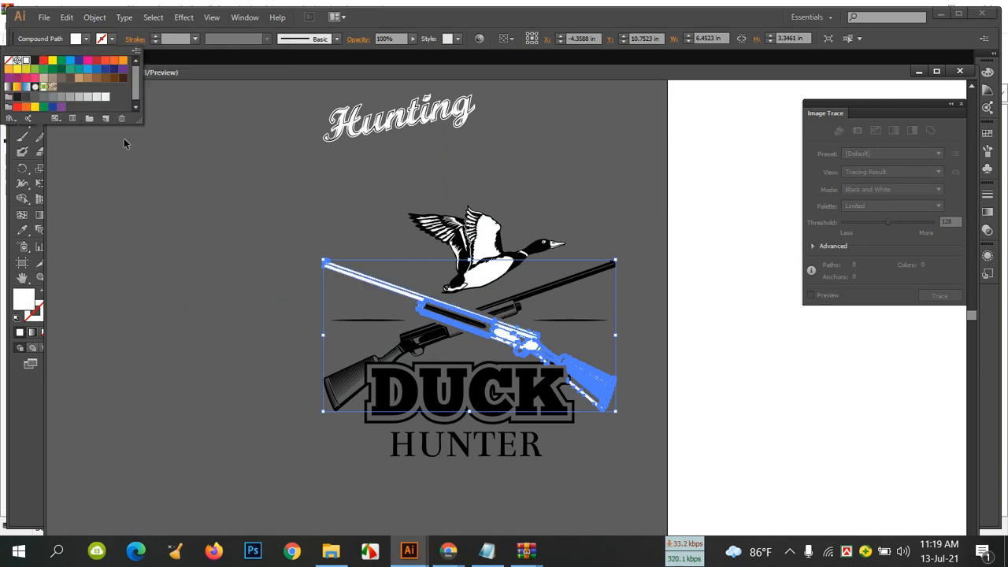
left_click(156, 143)
left_click(189, 197)
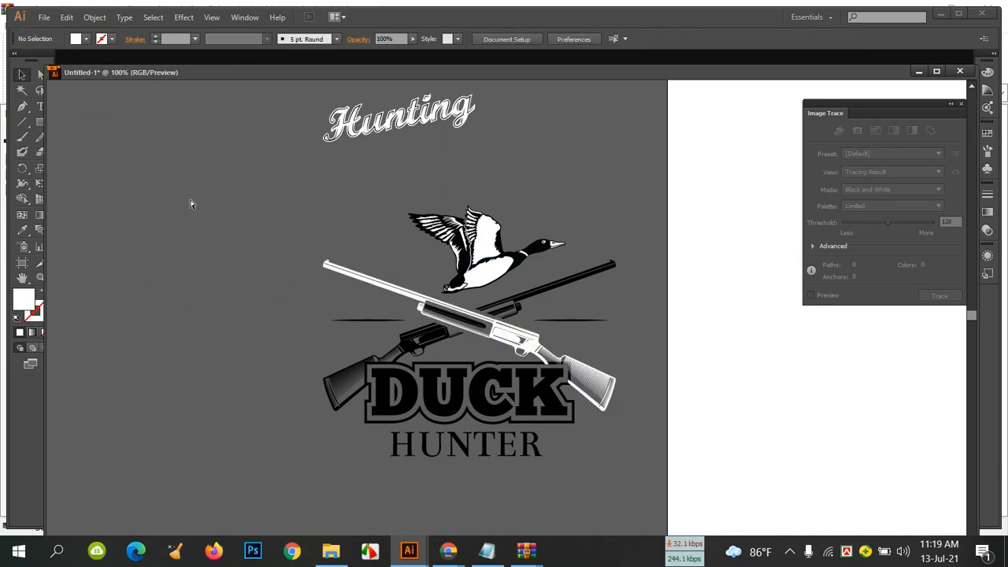
key("ctrl+z")
key("ctrl+z")
left_click(248, 221)
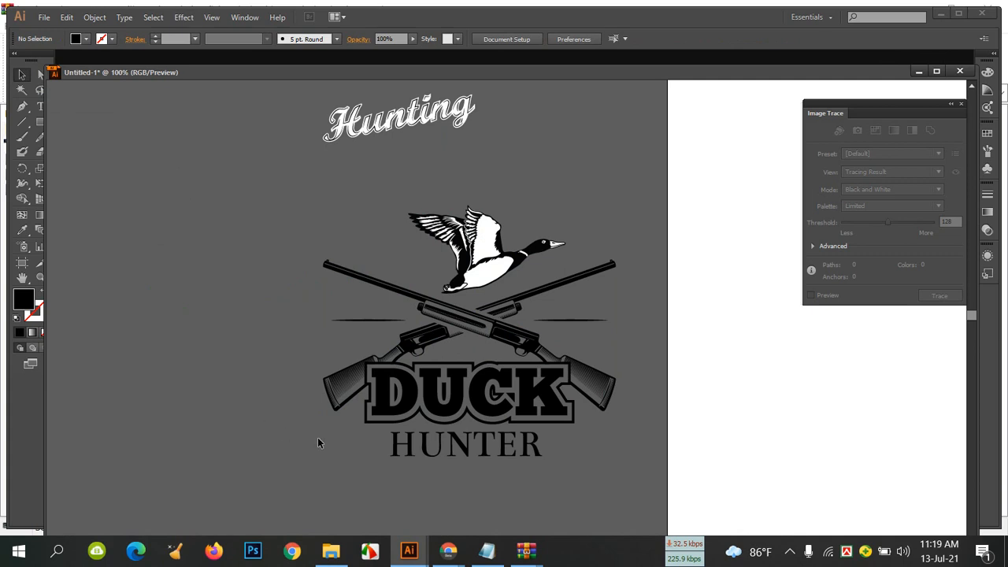
Delete the pair of thin horizontal lines on either side of the crossed shotguns.
left_click(373, 323)
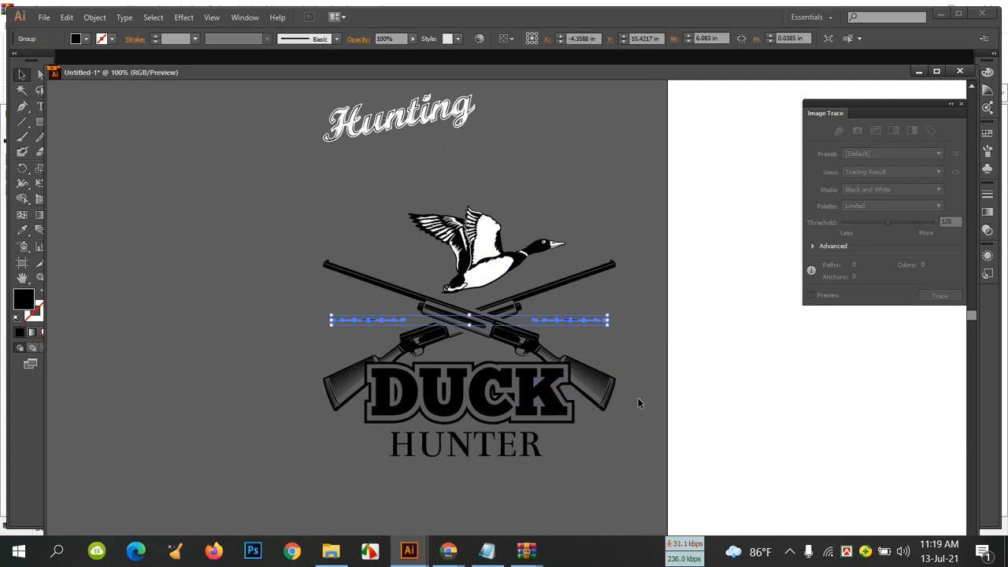
left_click(637, 382)
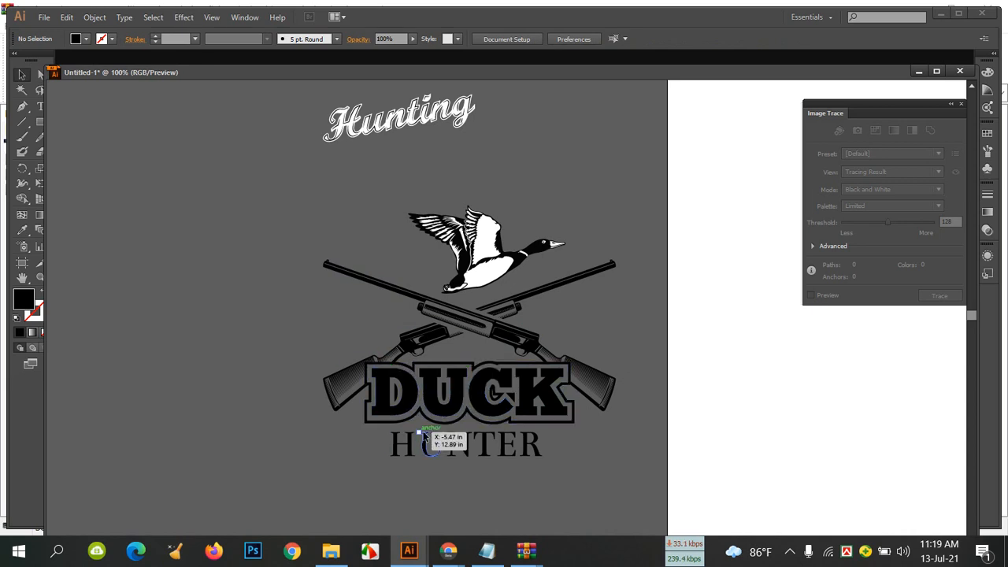
Separate the DUCK lettering, its outline frame and the HUNTER text from the shotguns, stacking them to the left.
scroll(439, 400, "down", 2)
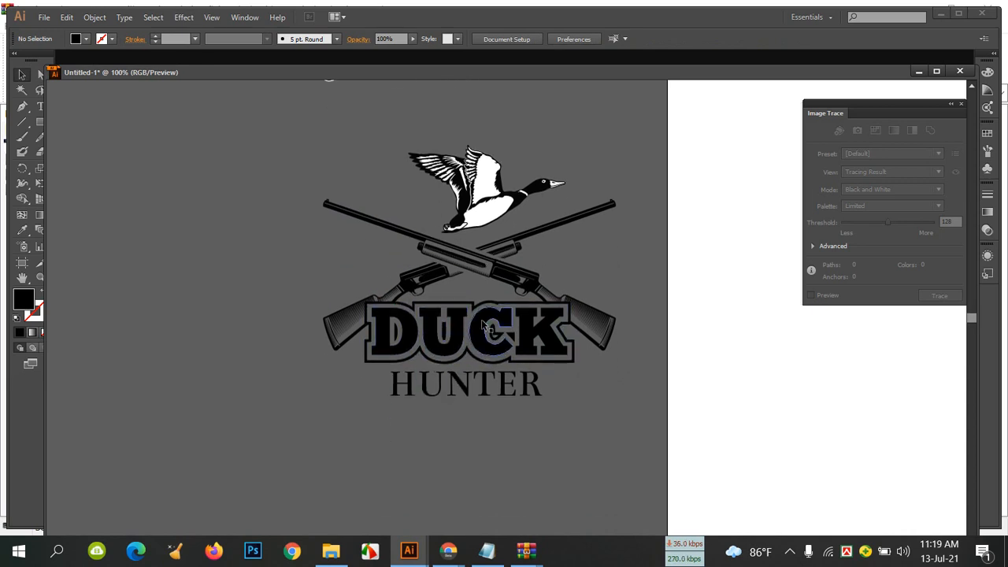
left_click_drag(439, 332, 176, 253)
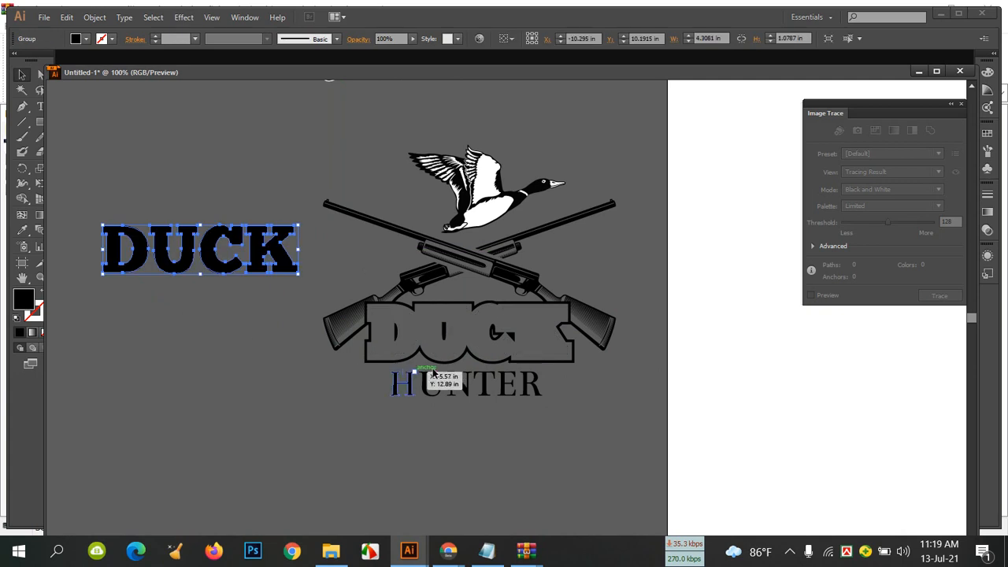
left_click_drag(442, 306, 170, 314)
left_click(454, 392)
left_click_drag(453, 394, 209, 422)
left_click(426, 451)
scroll(428, 445, "up", 3)
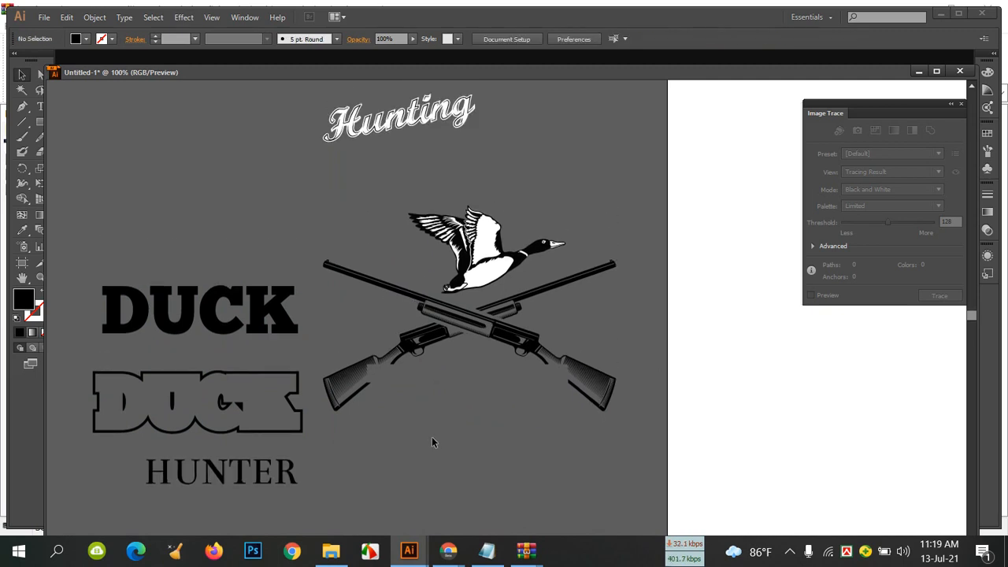
scroll(442, 439, "up", 2)
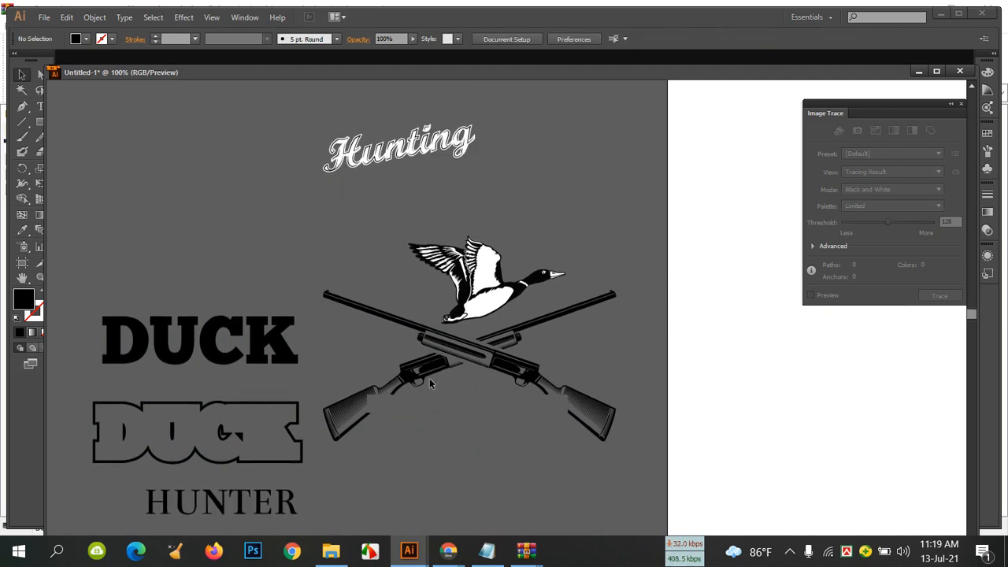
Move the white script Hunting lettering away from the duck artwork, into the empty area above the black DUCK lettering.
left_click_drag(403, 145, 209, 154)
left_click(379, 204)
left_click_drag(139, 72, 182, 76)
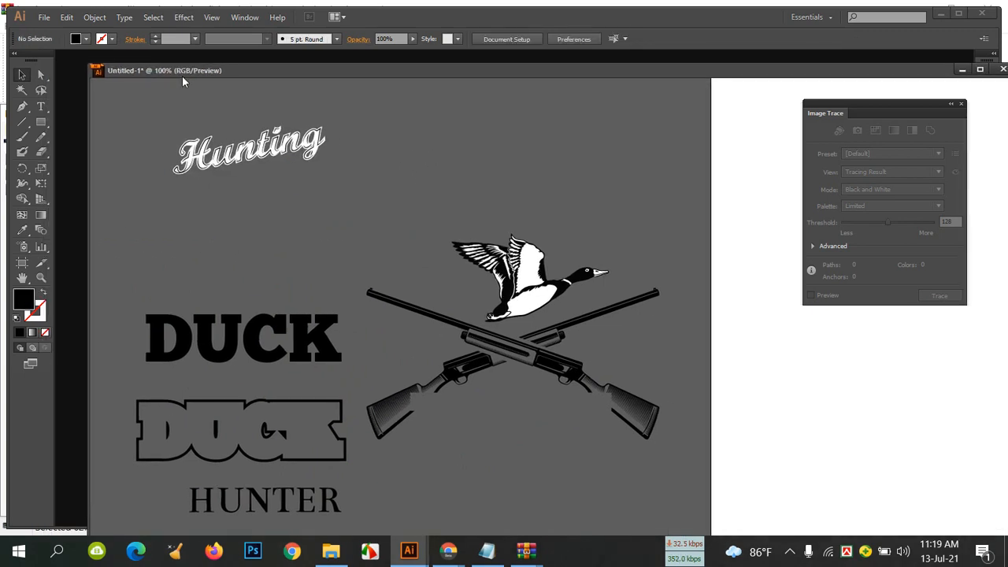
Add the text HUNTING above the flying duck and set its font size to 62 pt.
left_click(42, 108)
left_click(454, 197)
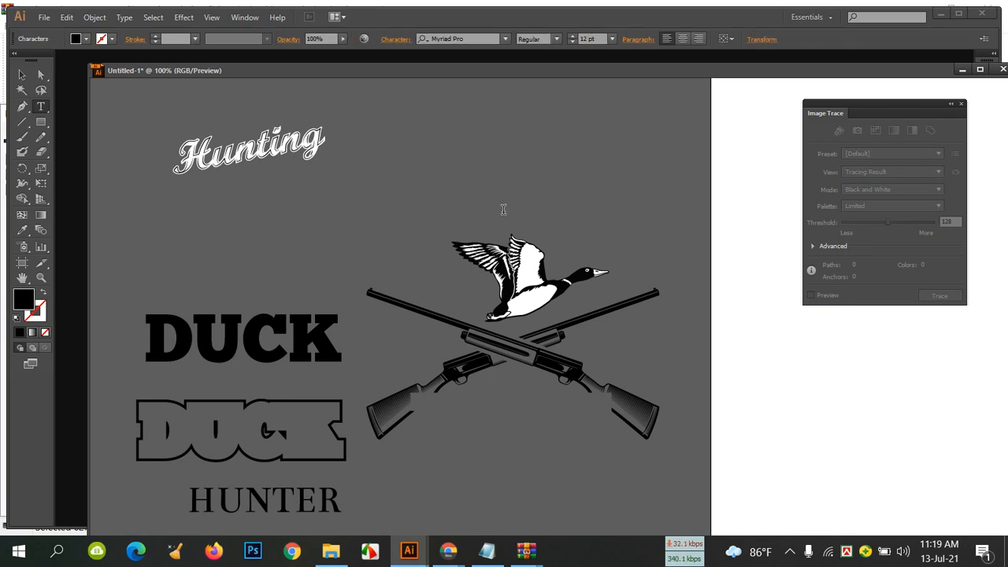
left_click(612, 39)
left_click(627, 222)
type("UNTING")
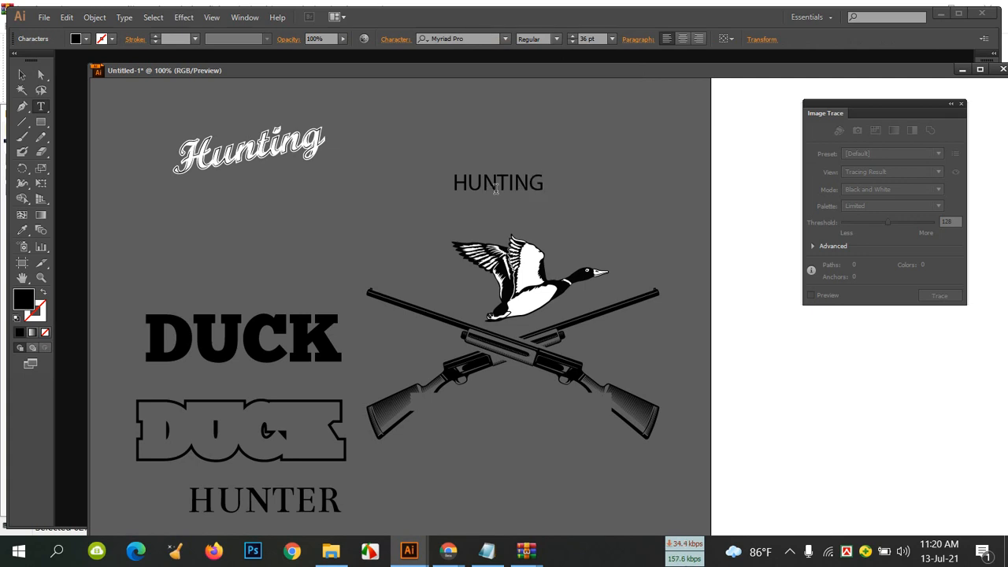
left_click_drag(549, 177, 435, 170)
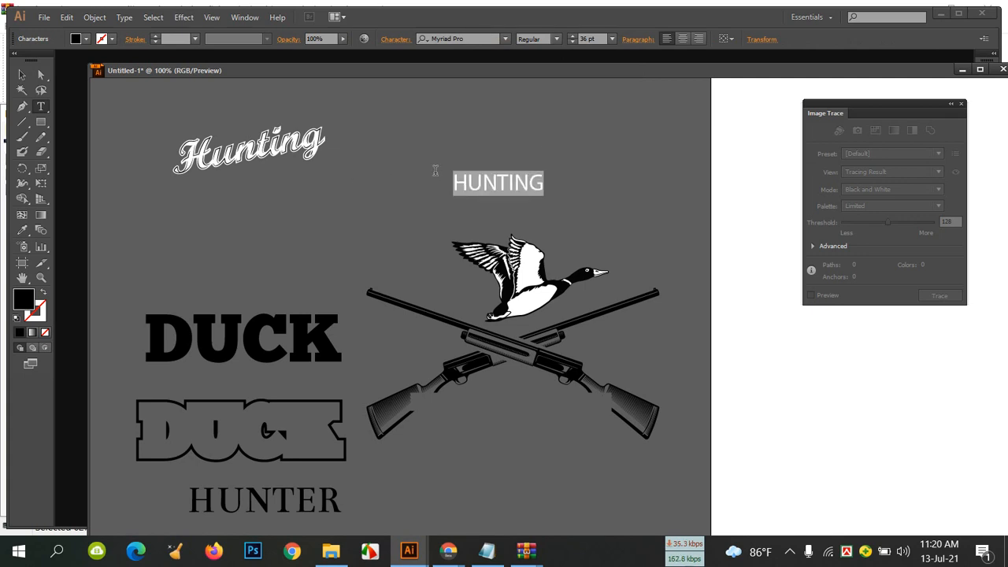
left_click(600, 44)
scroll(603, 44, "up", 20)
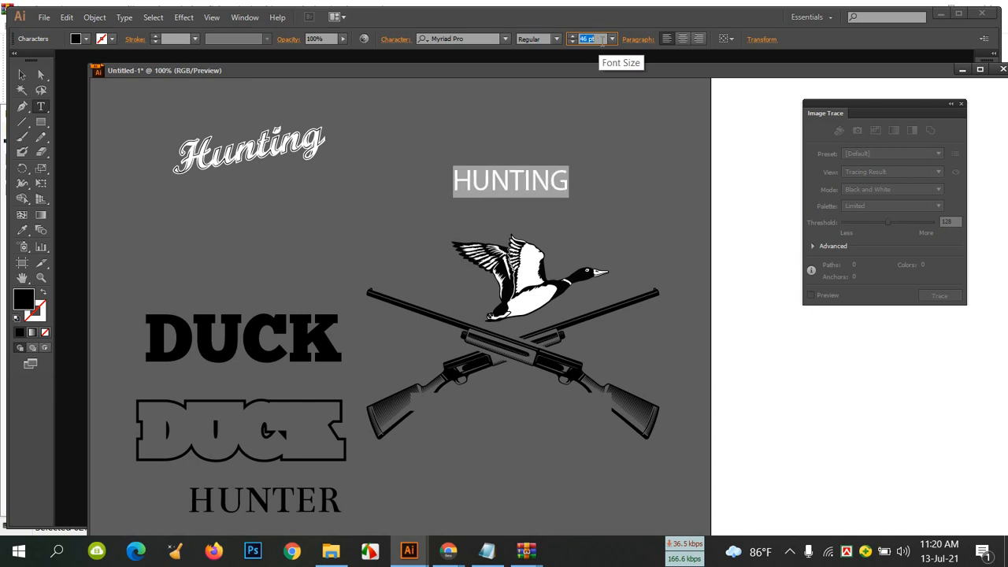
Look through the fonts starting with H and try Hidayatullah on the HUNTING text.
left_click(484, 40)
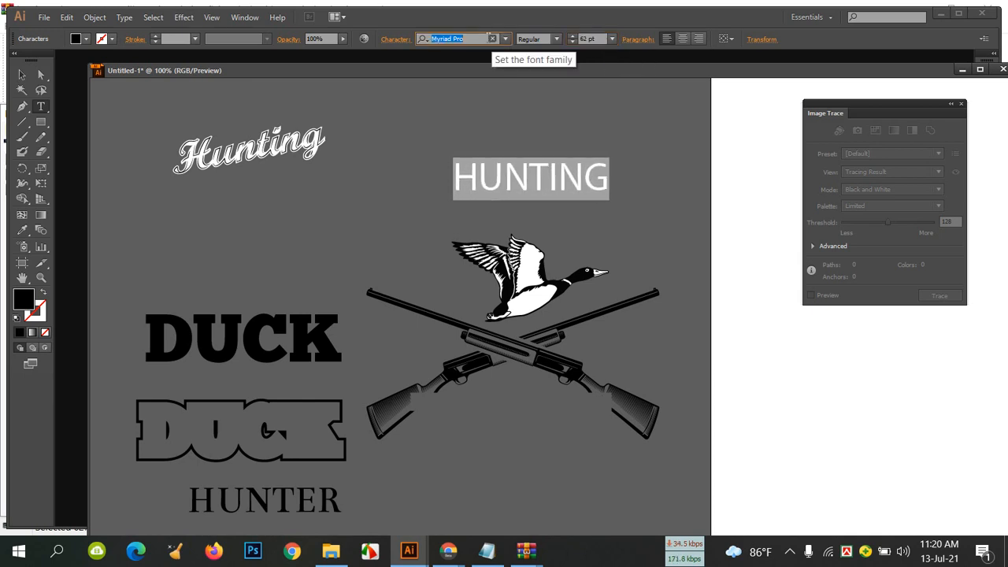
type("H")
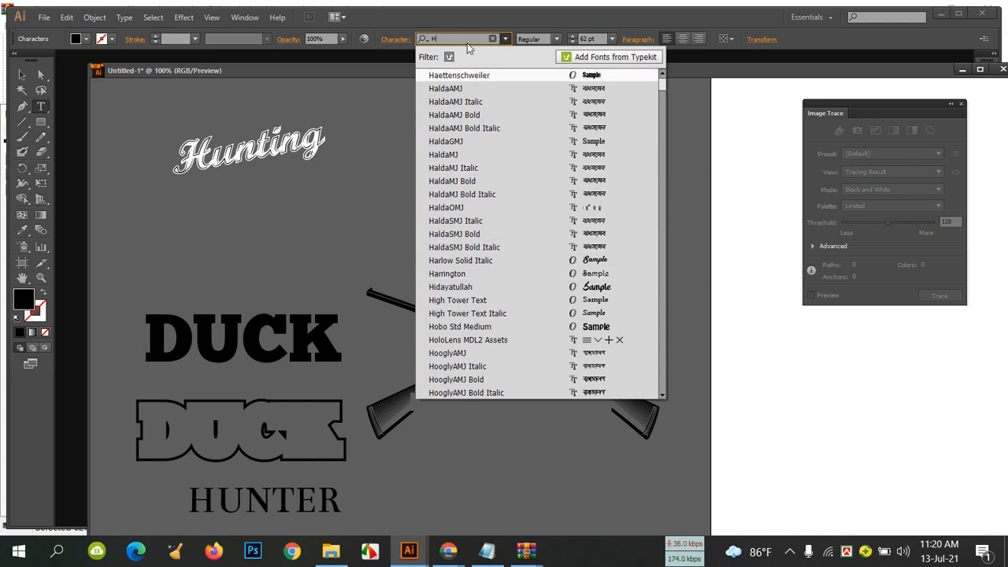
type("UN")
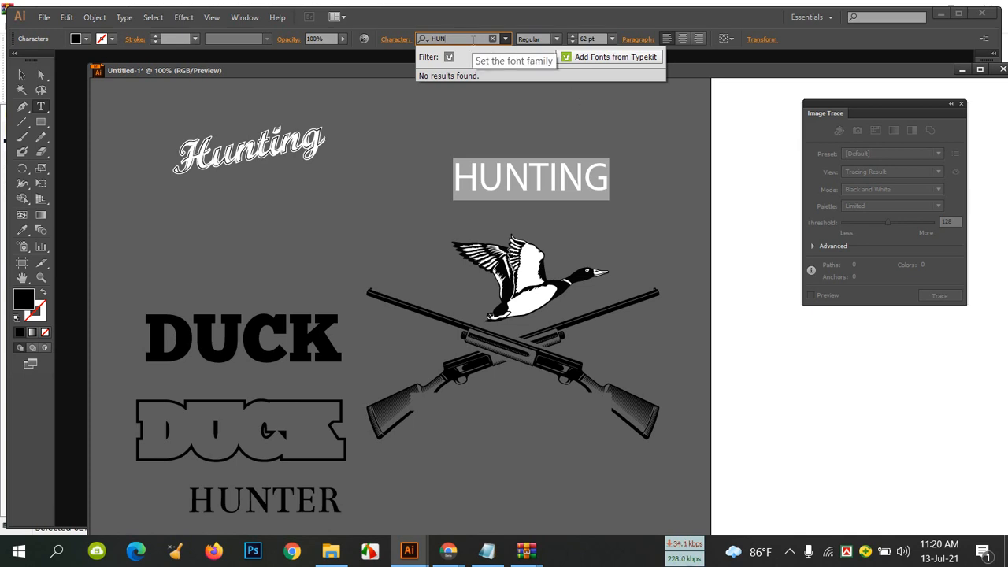
key("BackSpace")
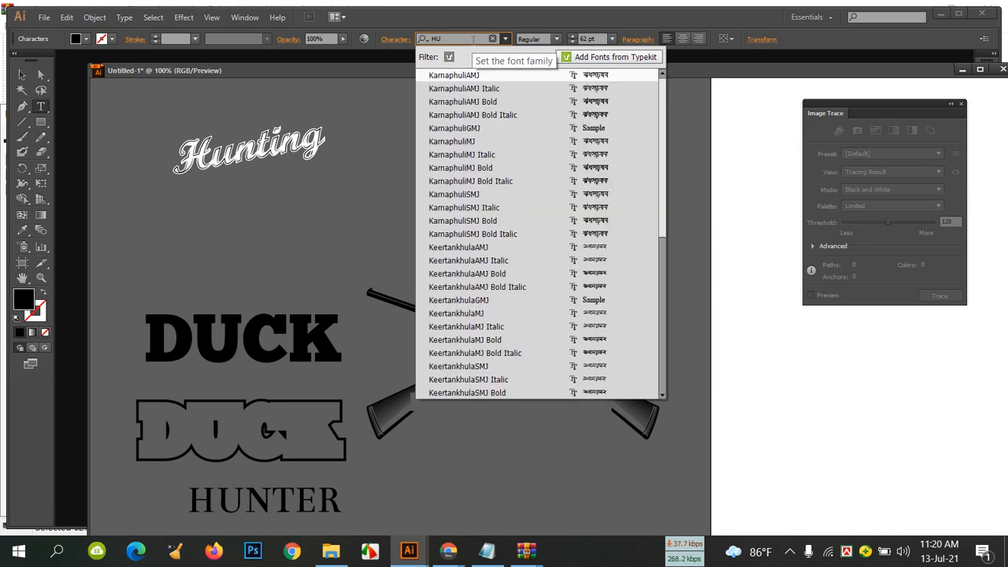
key("BackSpace")
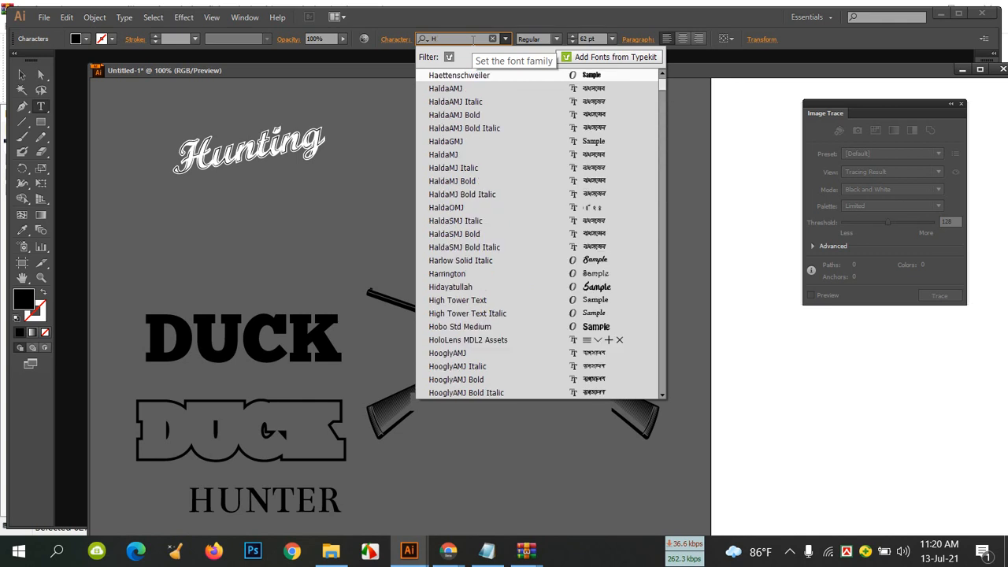
left_click(498, 289)
key("Escape")
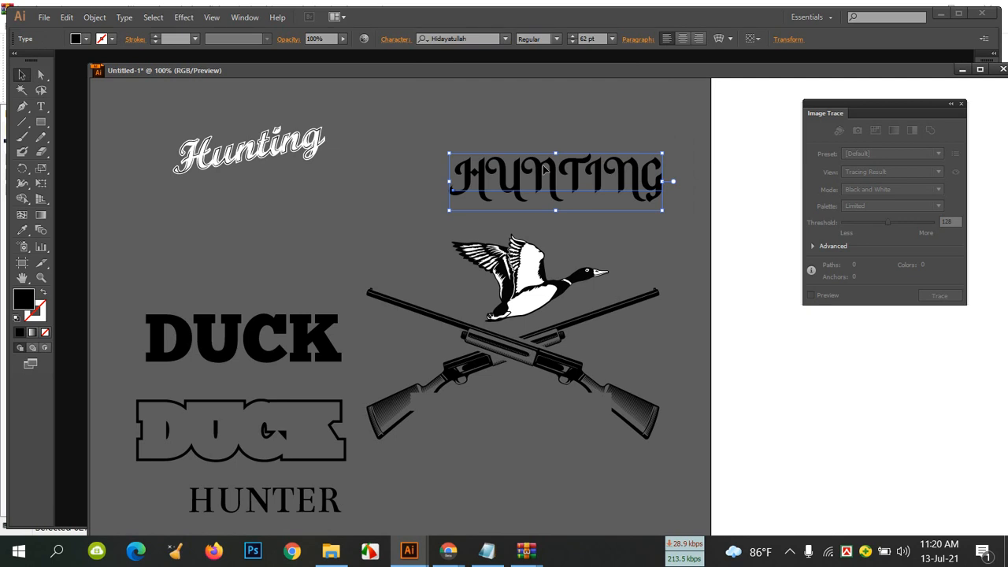
Try the Hobo Std Medium font on the HUNTING text and switch back to Hidayatullah.
left_click_drag(547, 173, 549, 173)
left_click(505, 38)
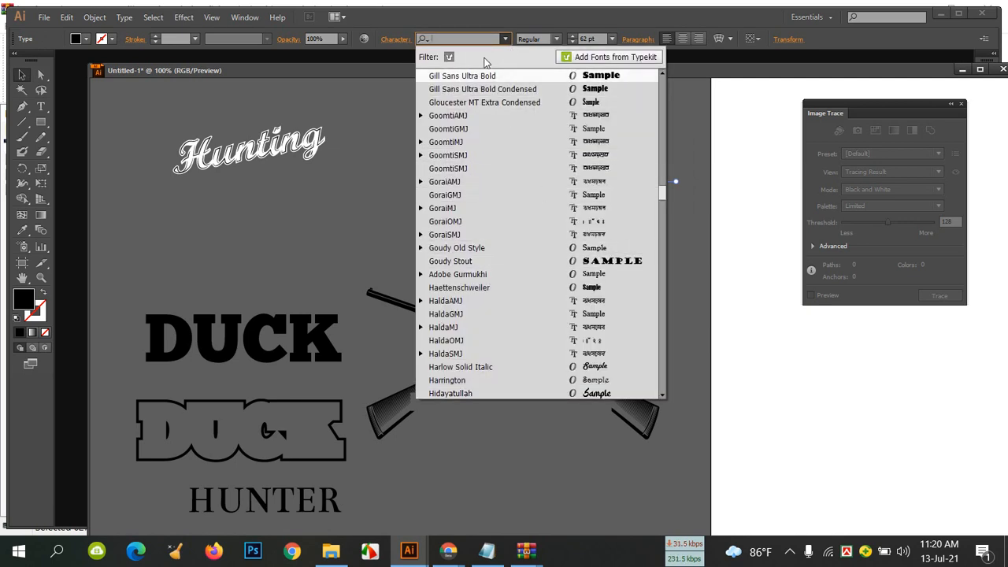
type("H")
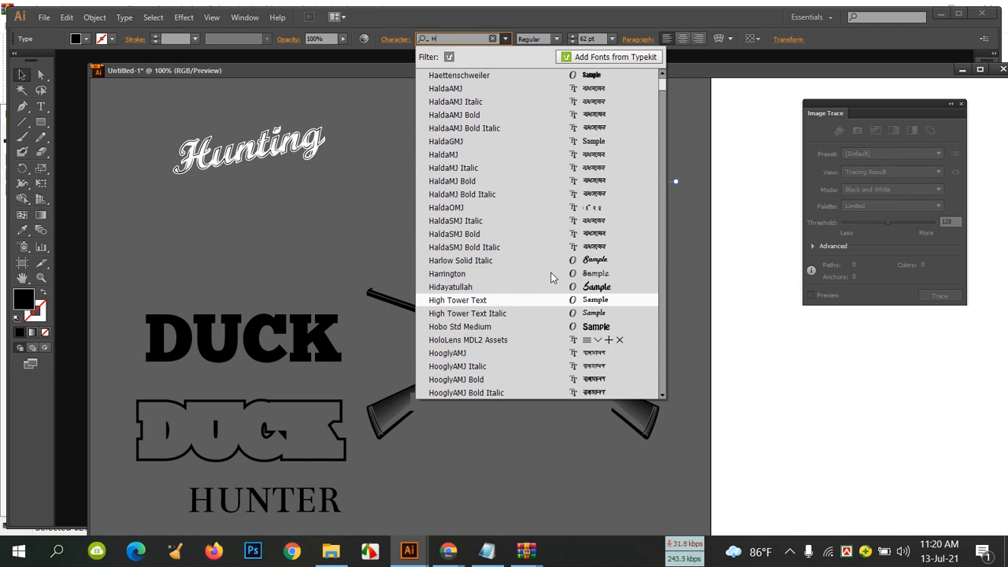
left_click(558, 324)
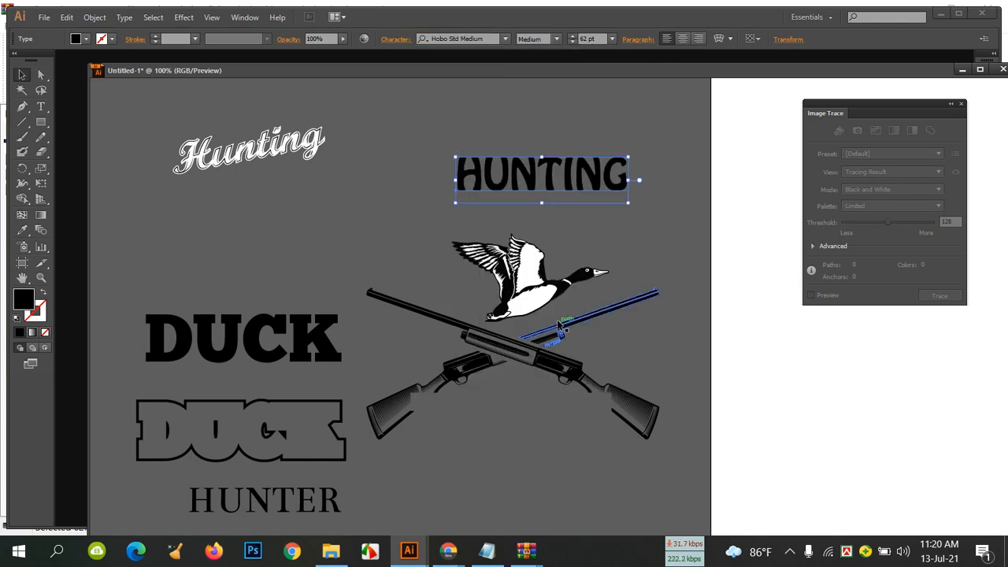
left_click(505, 39)
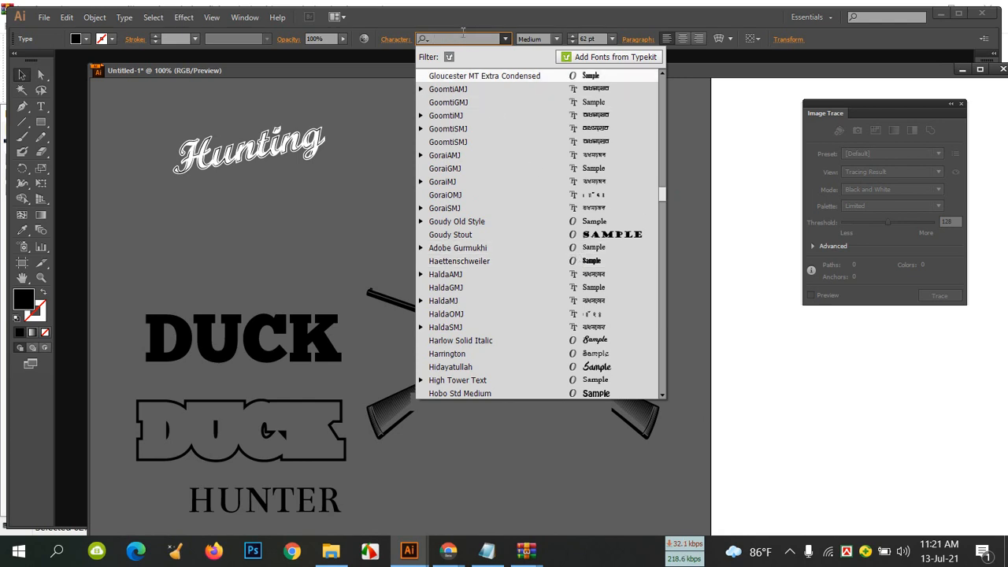
type("H")
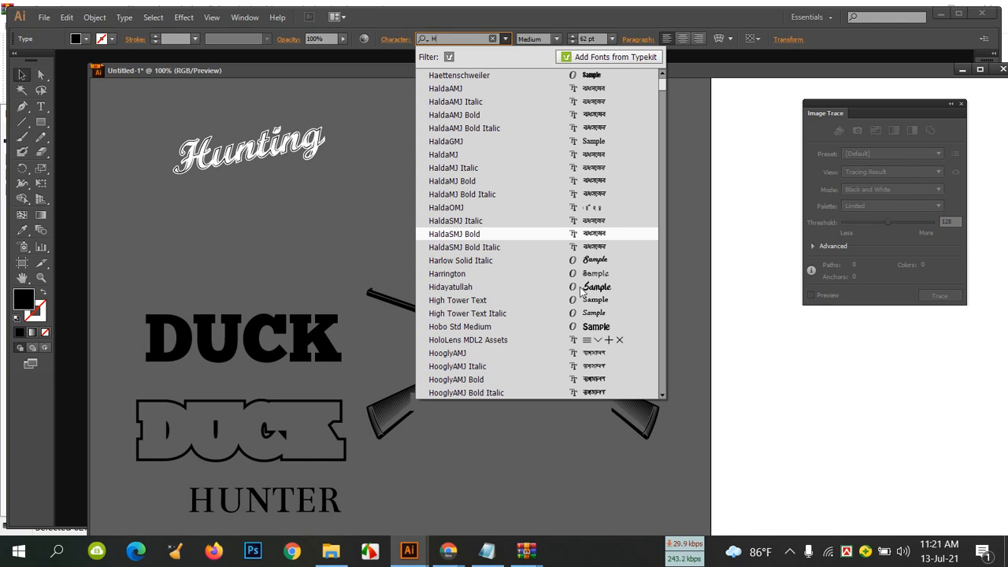
left_click(605, 292)
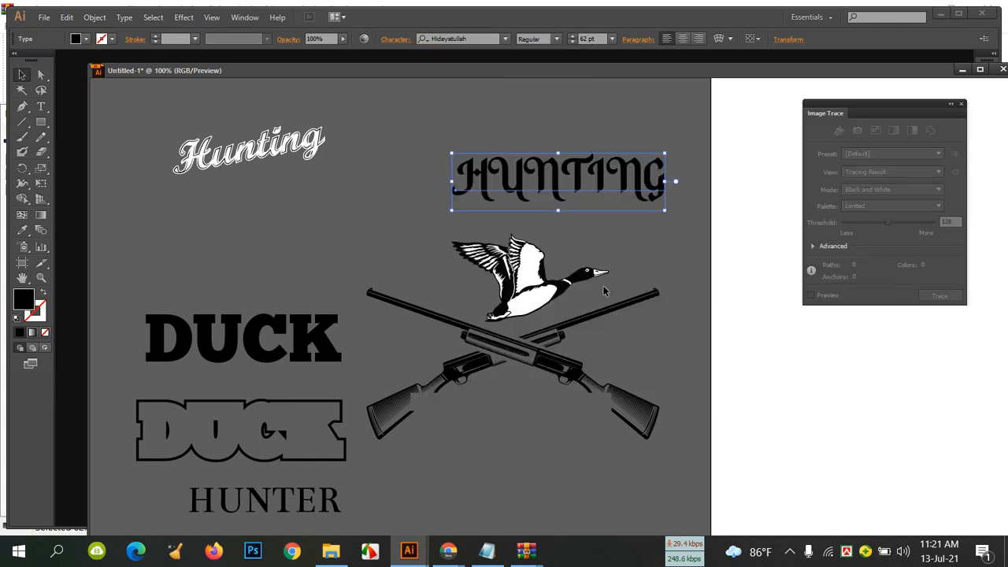
Try the Informal Roman font on the HUNTING text.
left_click(505, 38)
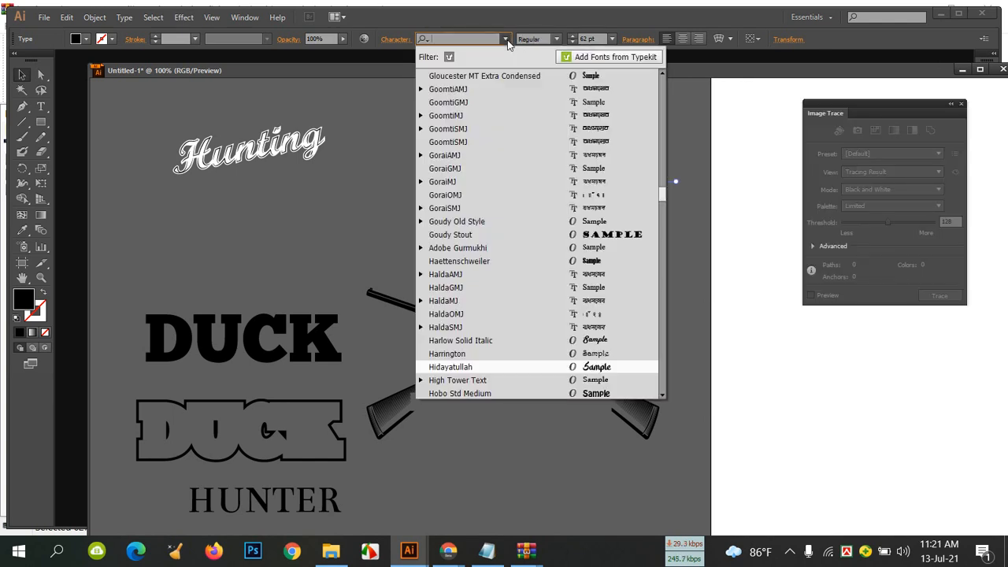
scroll(646, 359, "down", 1)
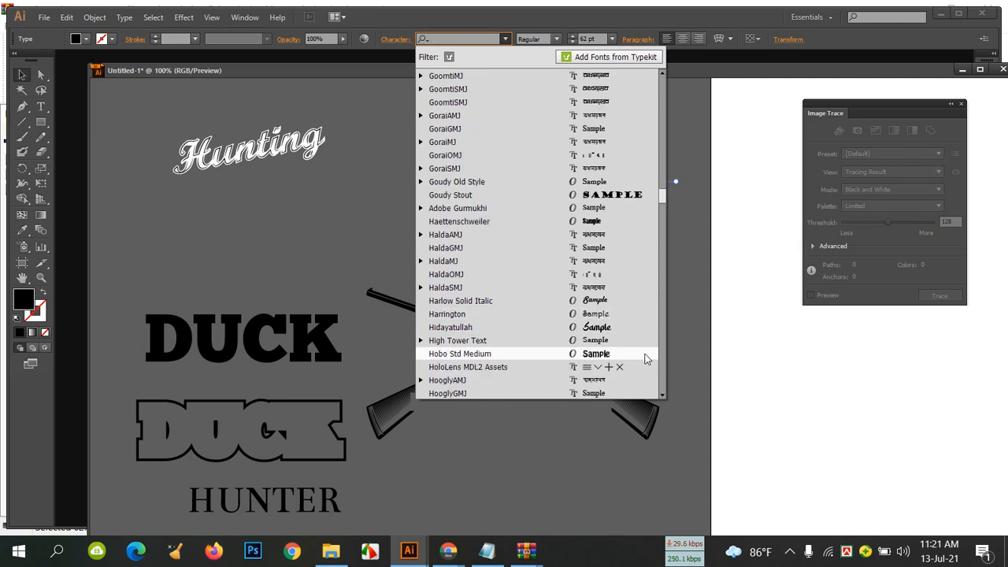
scroll(646, 359, "down", 4)
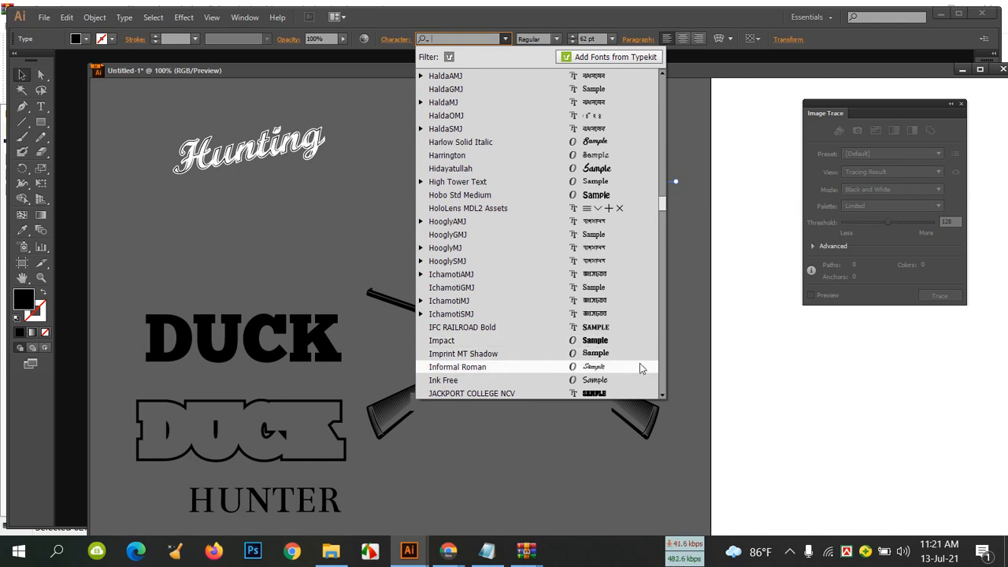
left_click(640, 367)
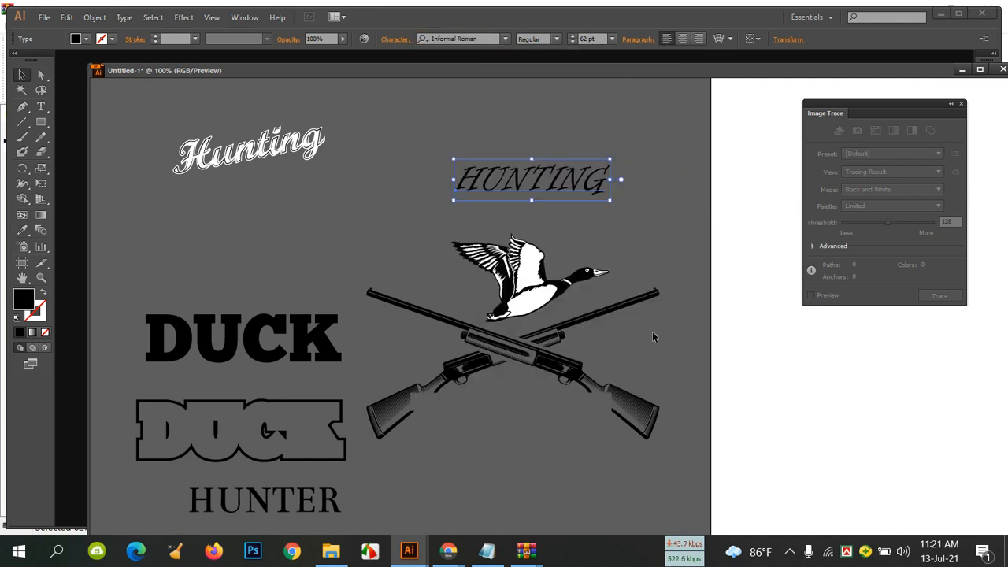
Set the HUNTING text's font to JACKPORT COLLEGE NCV.
left_click(556, 39)
left_click(492, 39)
scroll(492, 40, "down", 2)
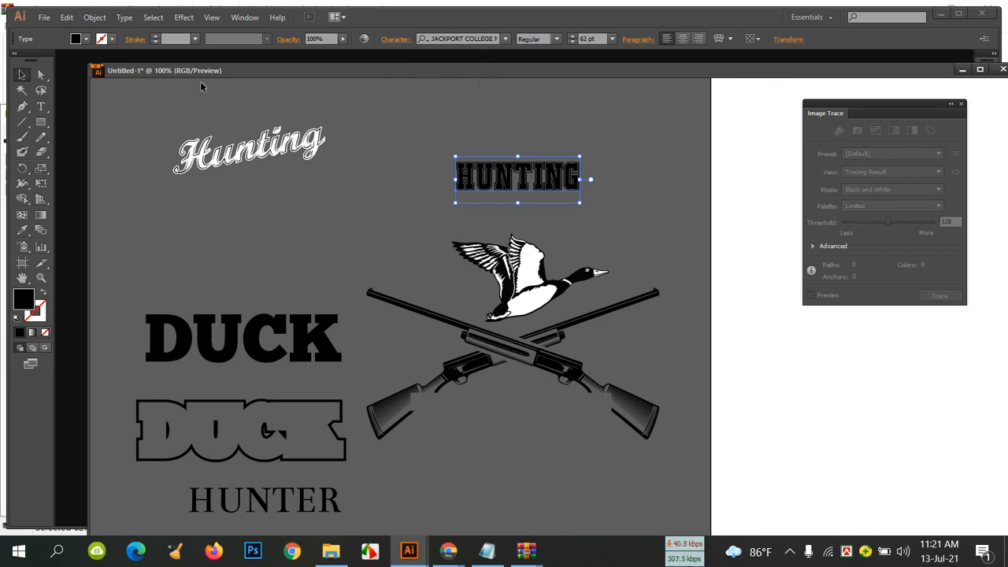
Fill the HUNTING text with white.
left_click(75, 40)
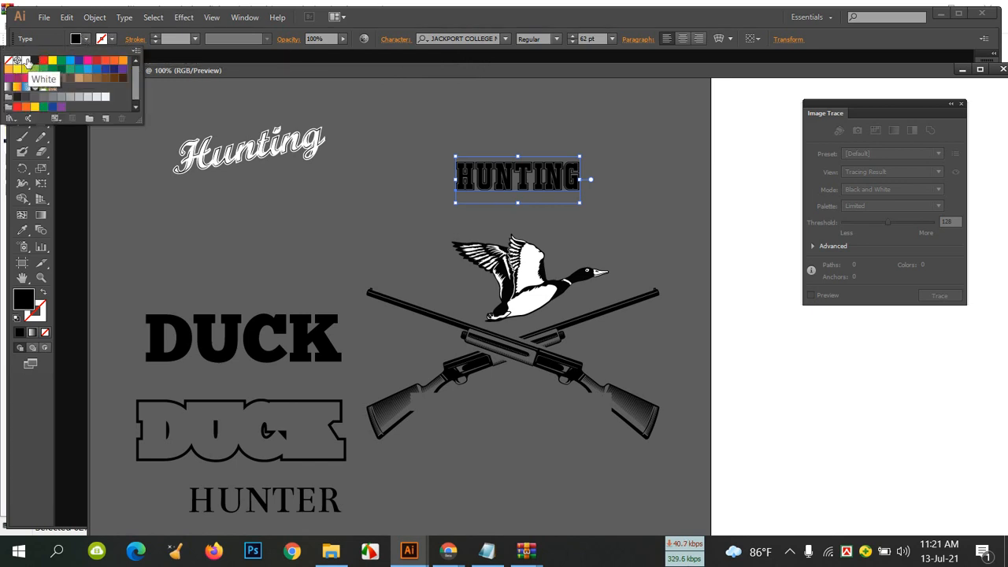
left_click(26, 61)
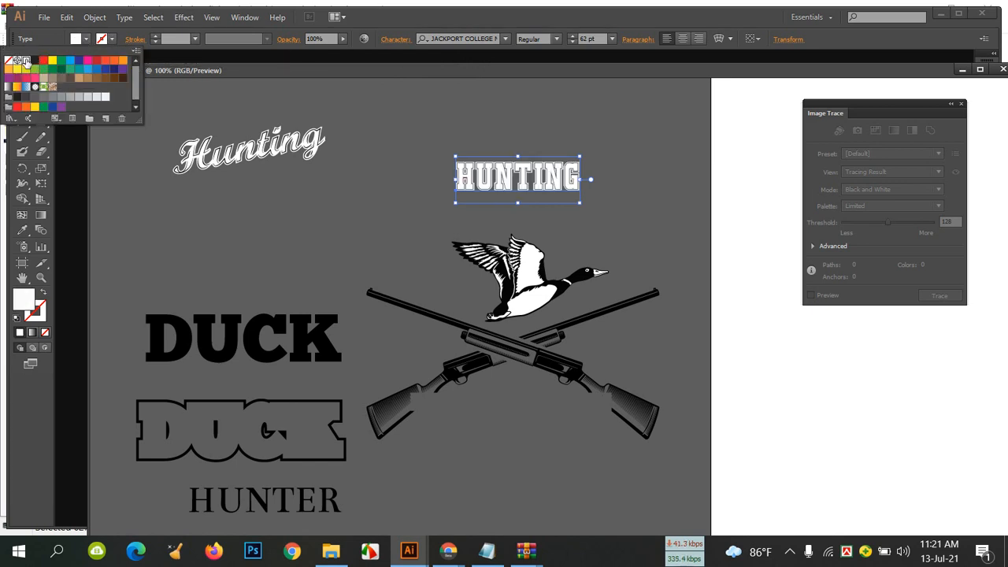
left_click(248, 99)
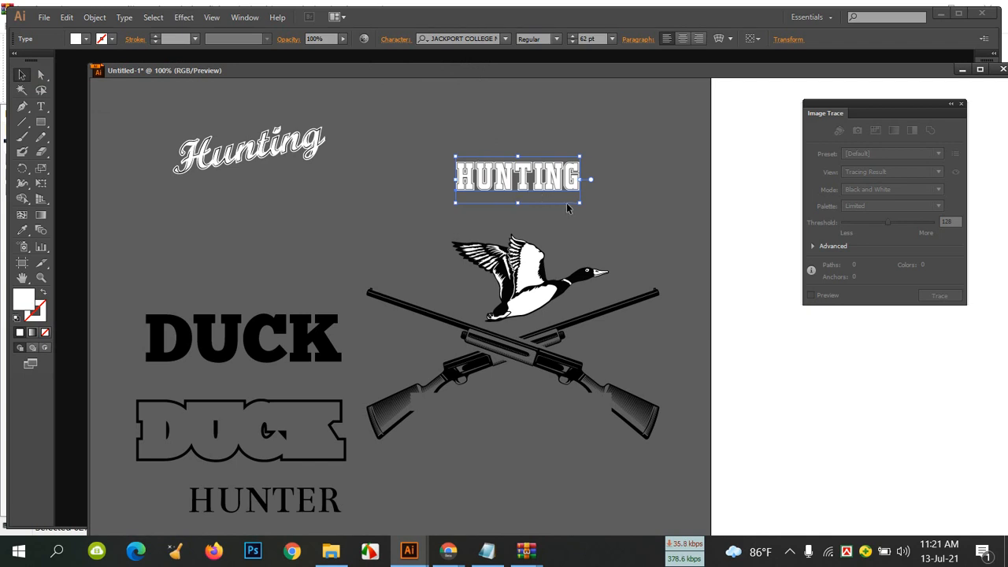
Enlarge the HUNTING text to about 113 pt and centre it above the duck and crossed shotguns.
left_click_drag(581, 203, 681, 240)
left_click_drag(595, 207, 512, 187)
left_click(457, 108)
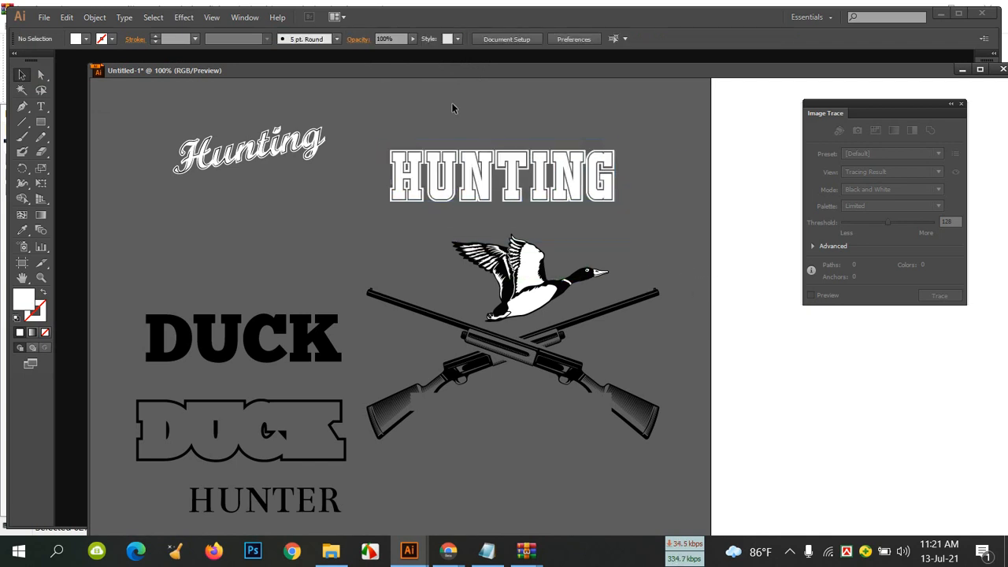
Shift the script Hunting lettering down and paste the HUNTING text's font name, JACKPORT COLLEGE NCV, as a new text line above it.
left_click(528, 171)
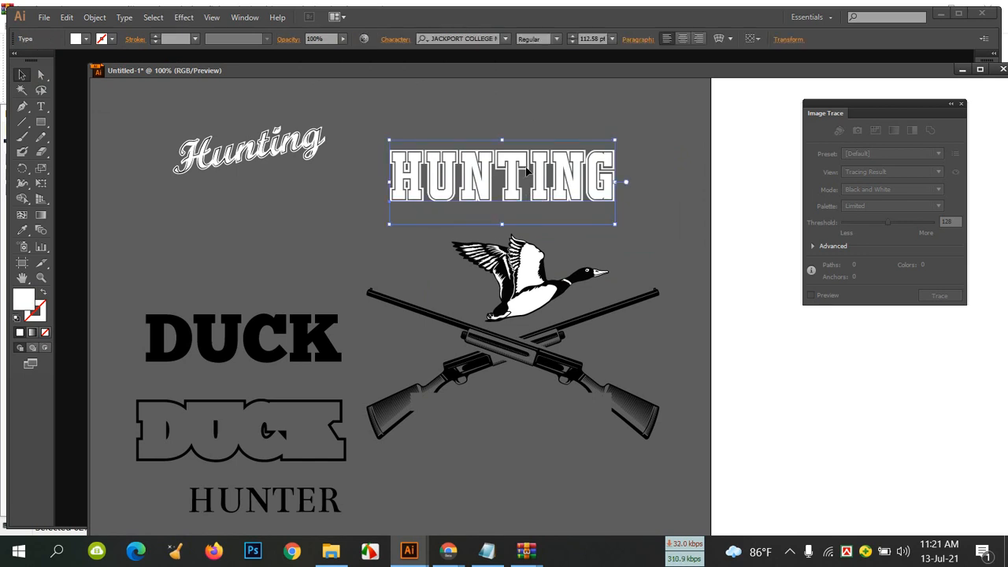
left_click(462, 39)
key("ctrl+c")
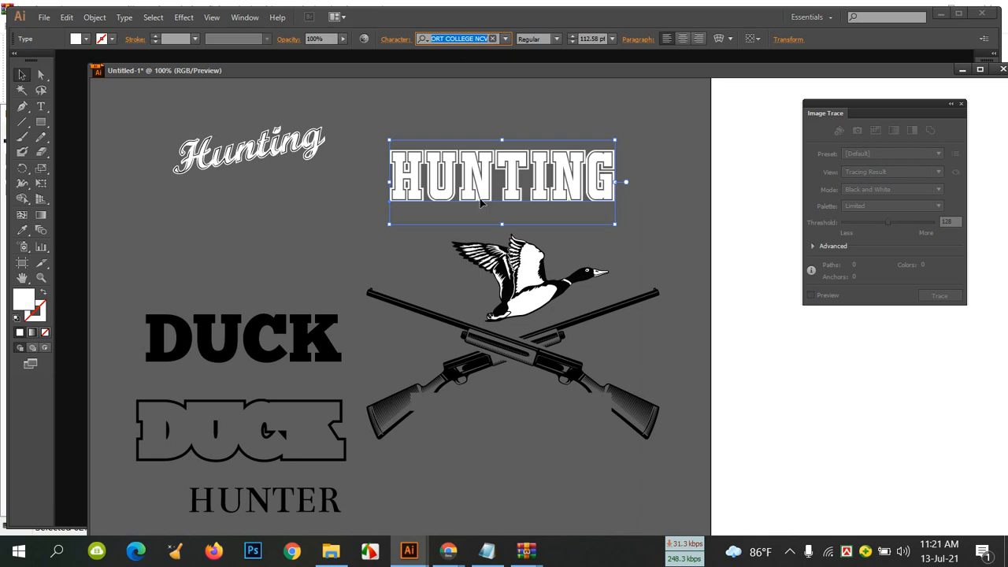
left_click_drag(261, 158, 248, 257)
left_click(41, 107)
left_click(147, 122)
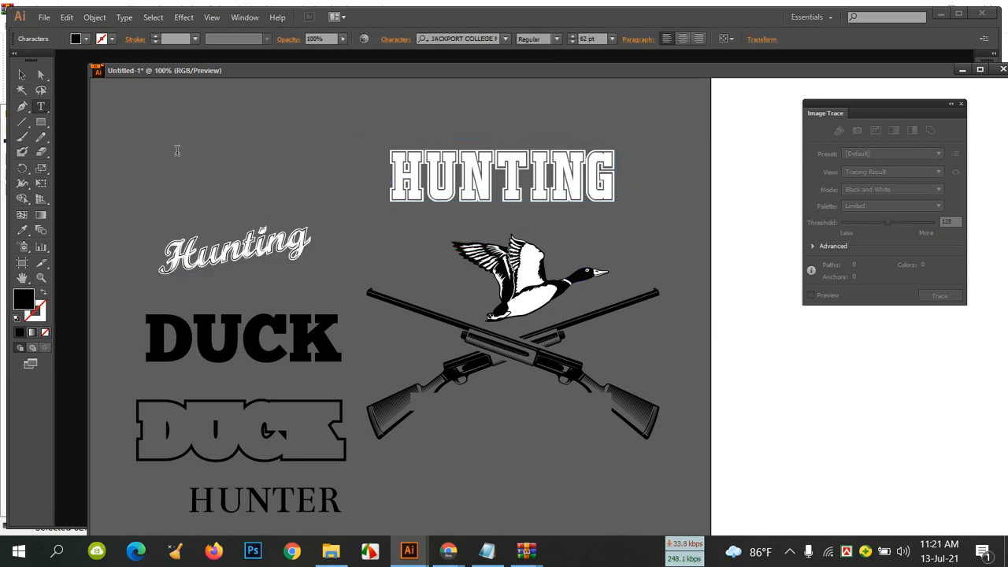
key("ctrl+v")
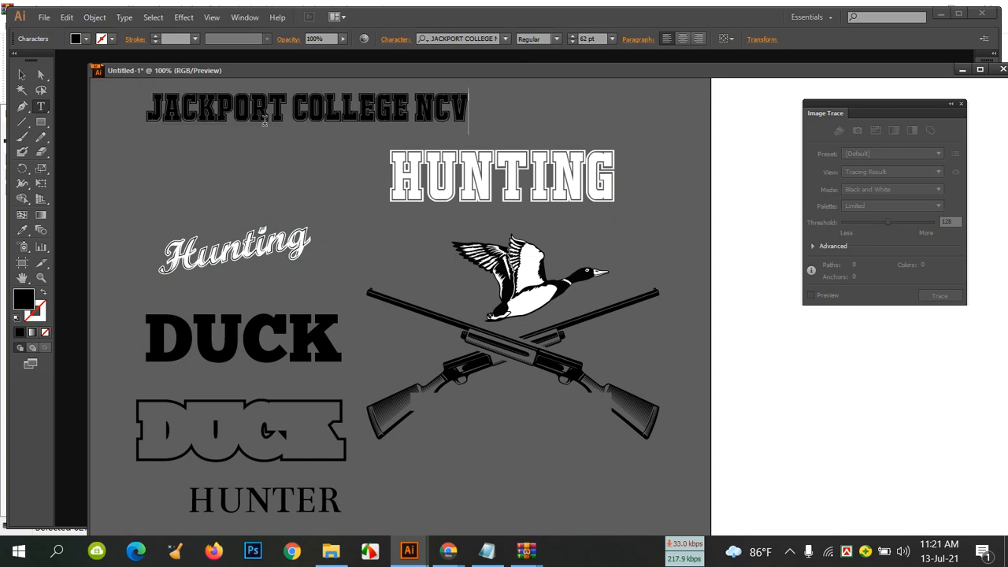
Fill the JACKPORT COLLEGE NCV text line with white and nudge it slightly downward.
left_click_drag(468, 118, 145, 117)
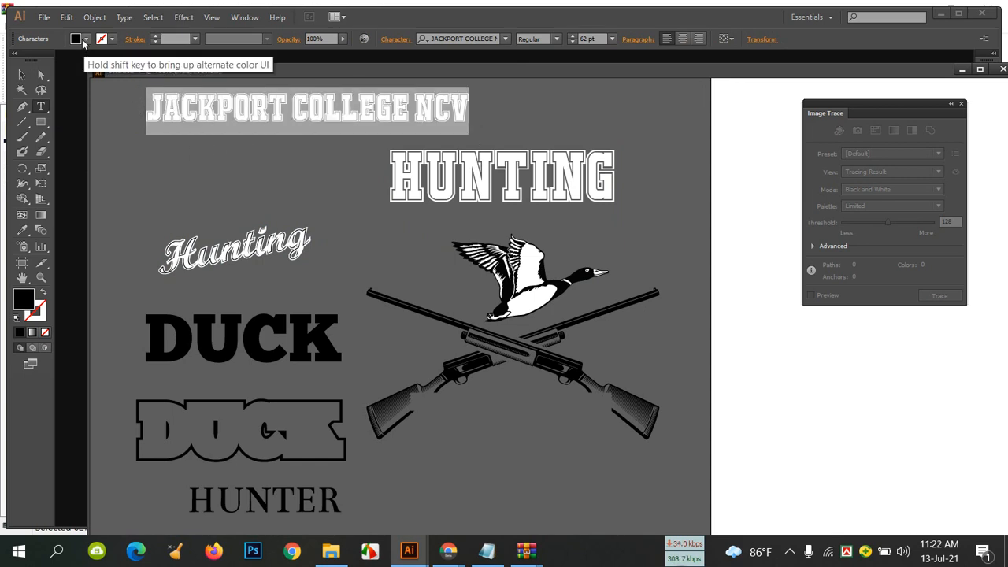
left_click(85, 40)
left_click(26, 60)
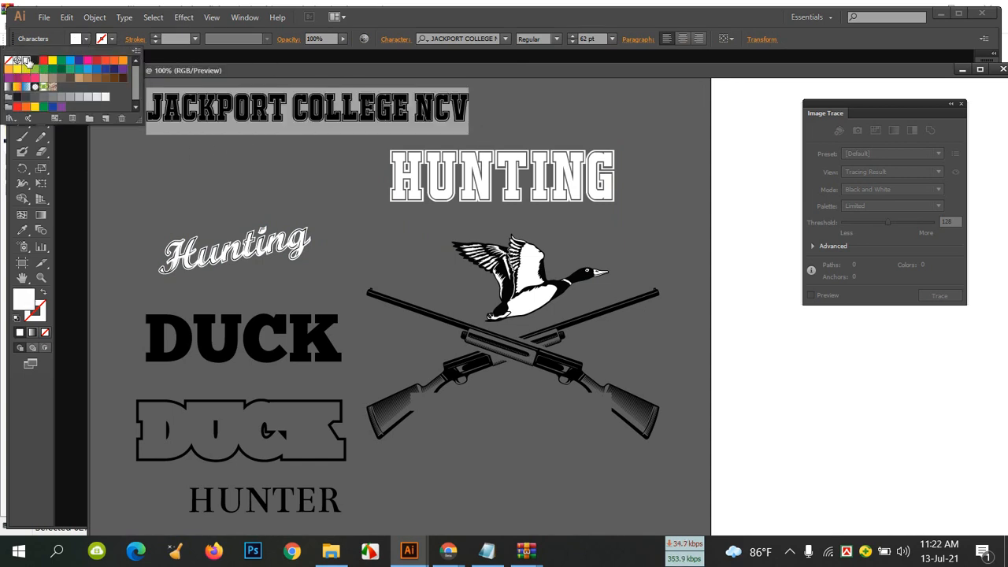
left_click(384, 16)
left_click(22, 74)
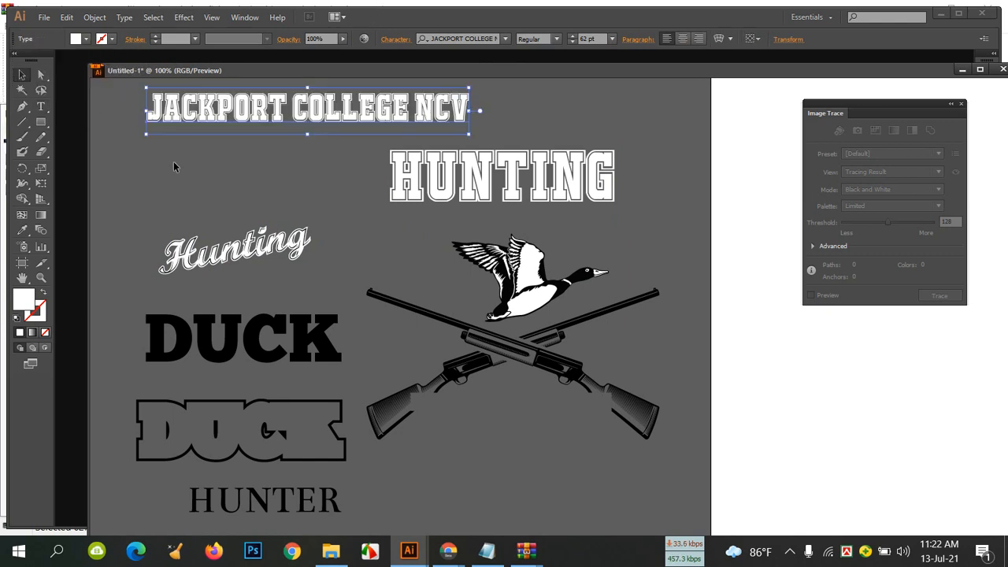
left_click_drag(214, 120, 215, 125)
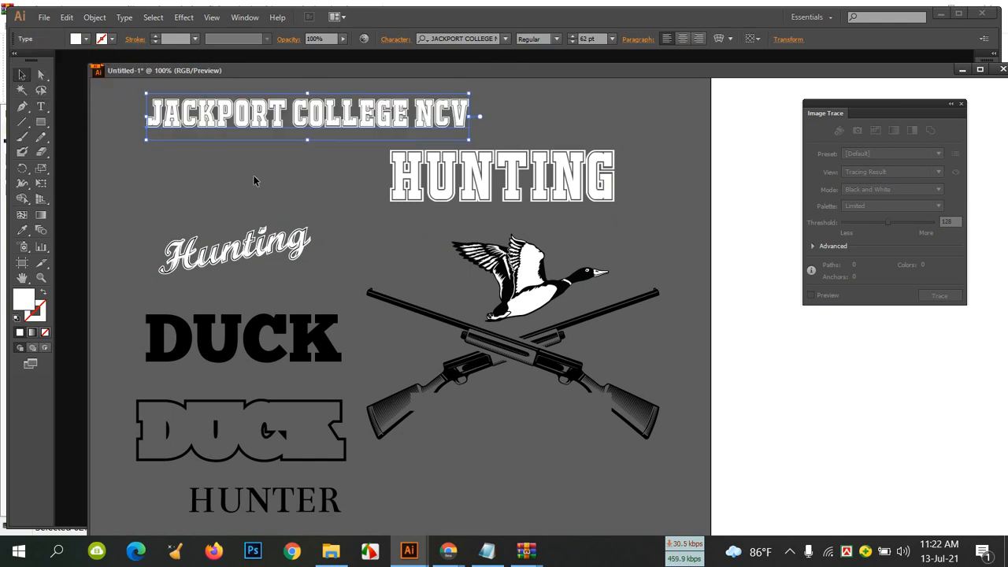
left_click(259, 178)
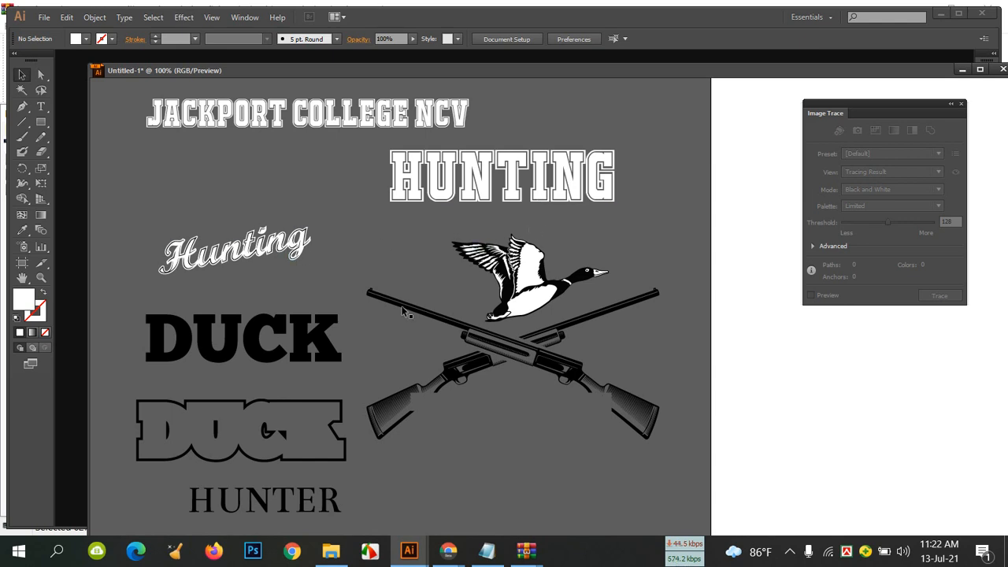
Delete the outlined DUCK lettering and reposition the HUNTER and solid DUCK lettering further left beside the duck and shotguns.
left_click(281, 405)
key("Delete")
left_click_drag(253, 497, 199, 473)
left_click_drag(229, 336, 209, 379)
left_click(229, 316)
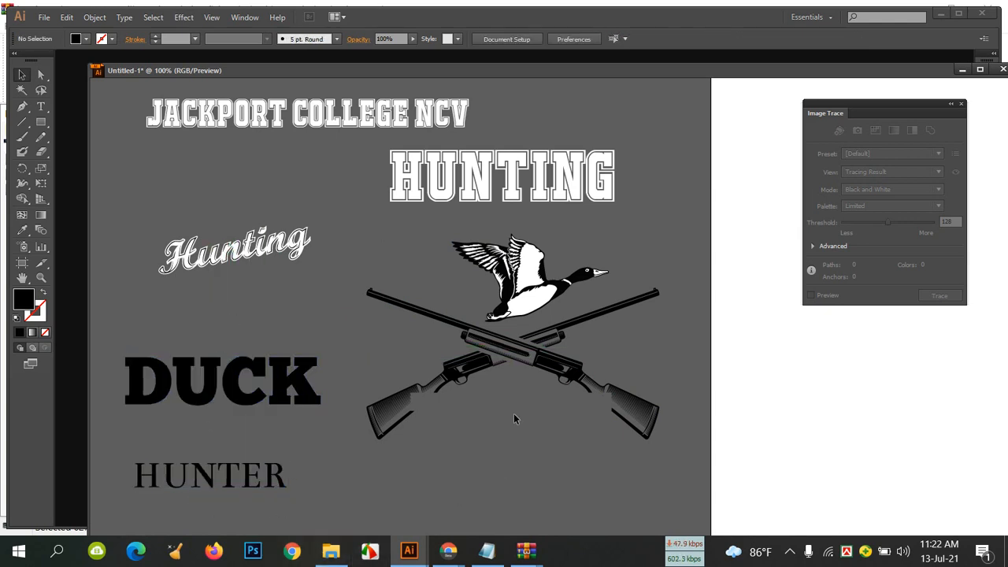
Shift the script Hunting and JACKPORT COLLEGE NCV lettering left and lower the large HUNTING text closer to the duck.
left_click_drag(314, 252, 288, 269)
left_click_drag(336, 120, 306, 119)
left_click_drag(505, 200, 508, 221)
left_click(715, 162)
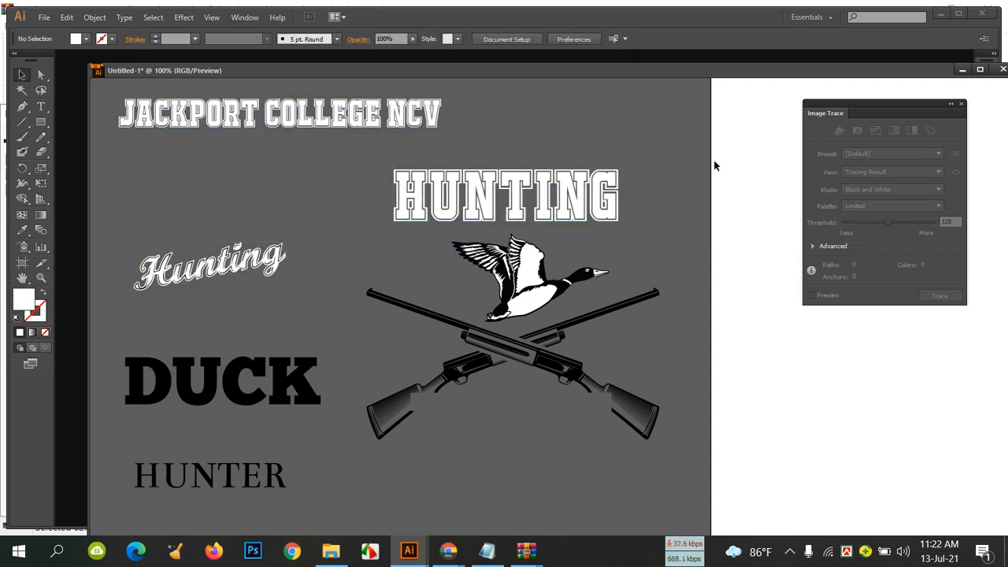
Move the JACKPORT COLLEGE NCV text line further left, well clear of the large HUNTING text.
left_click(549, 194)
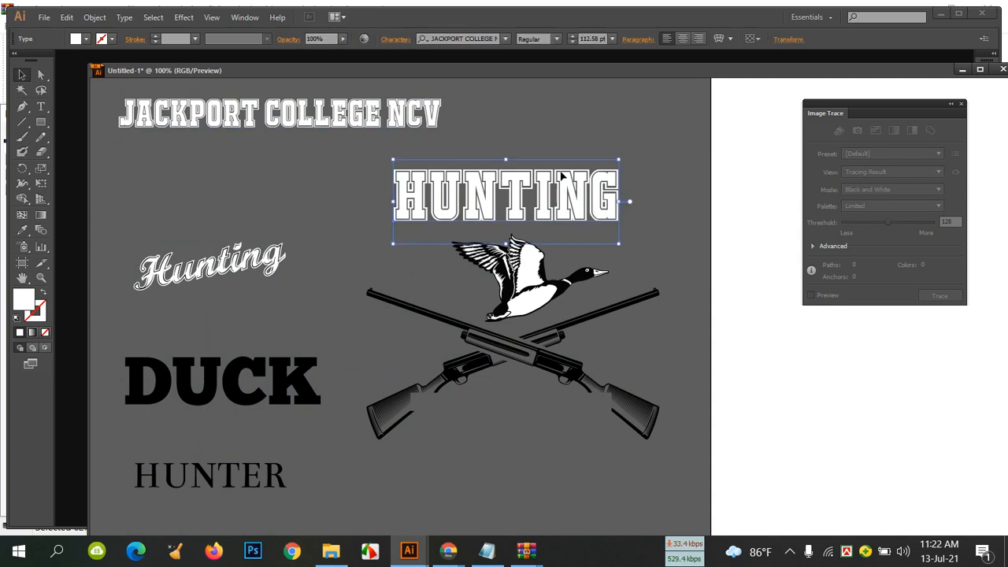
left_click(758, 39)
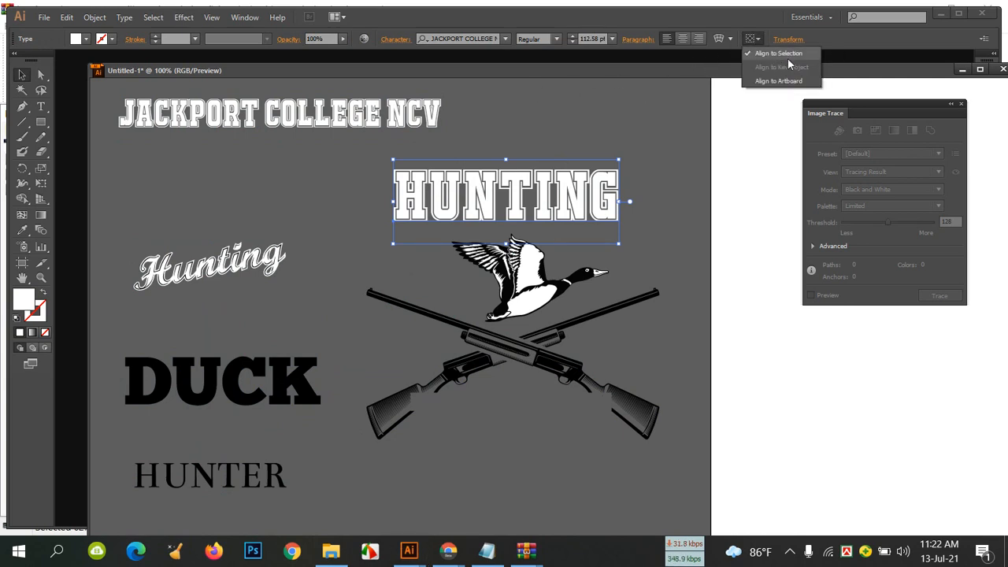
left_click(604, 106)
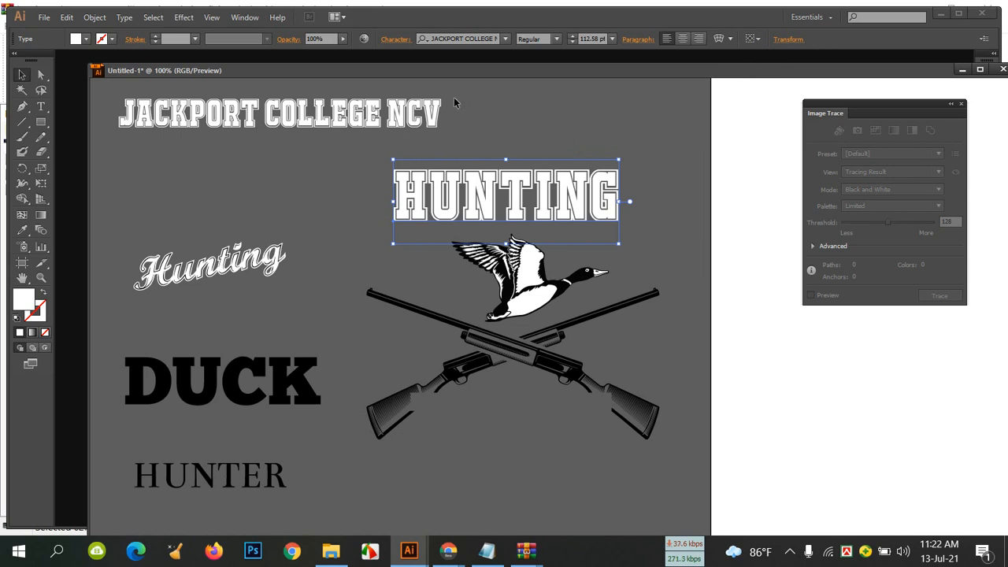
left_click_drag(428, 115, 286, 118)
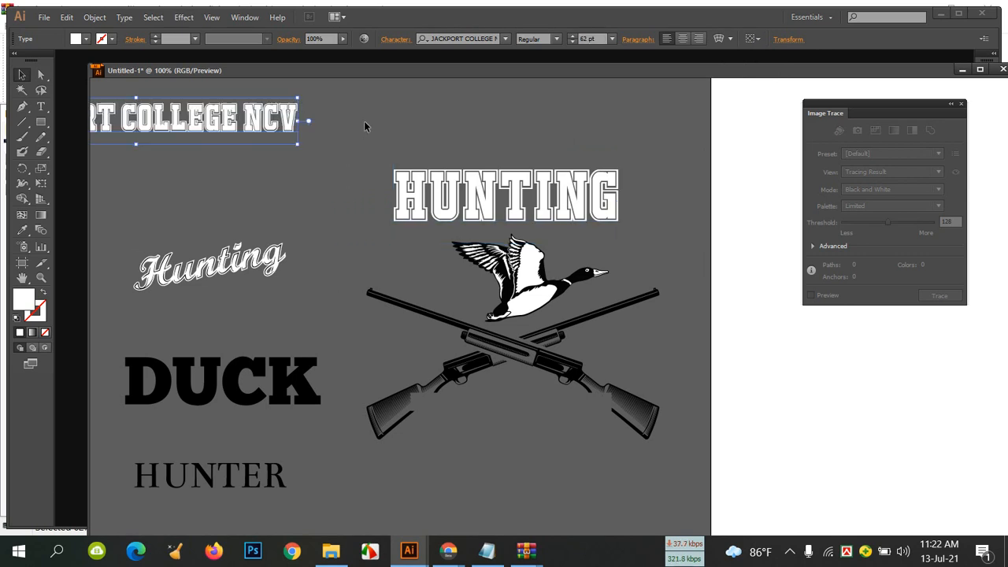
Try to align the HUNTING text, duck and individual shotguns on their horizontal centres.
left_click_drag(366, 155, 669, 463)
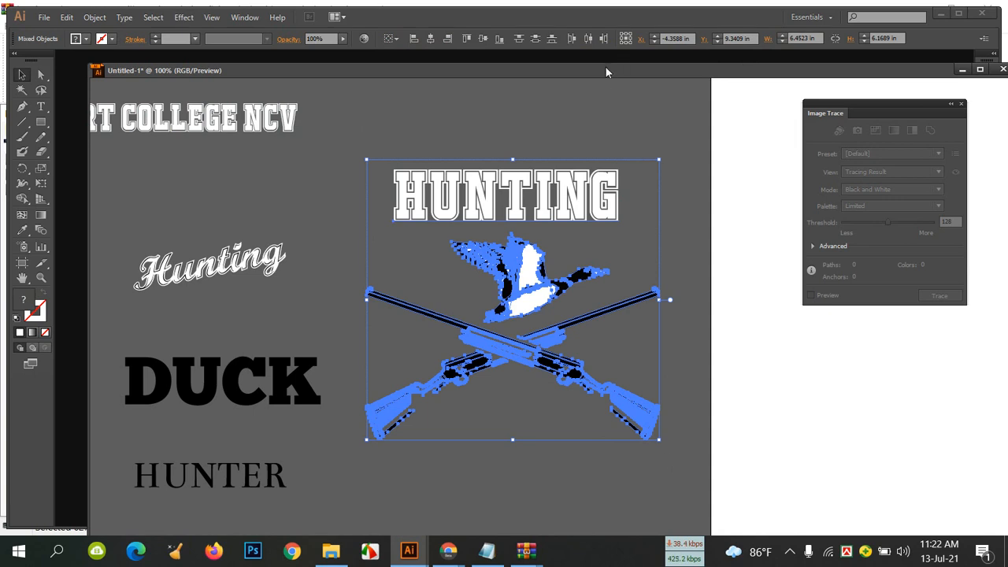
left_click(429, 43)
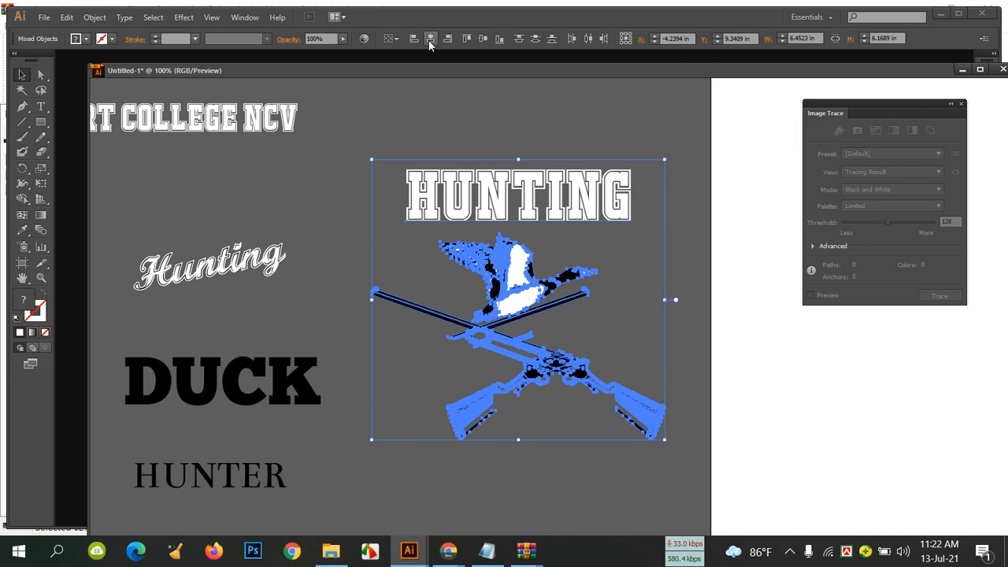
left_click(572, 110)
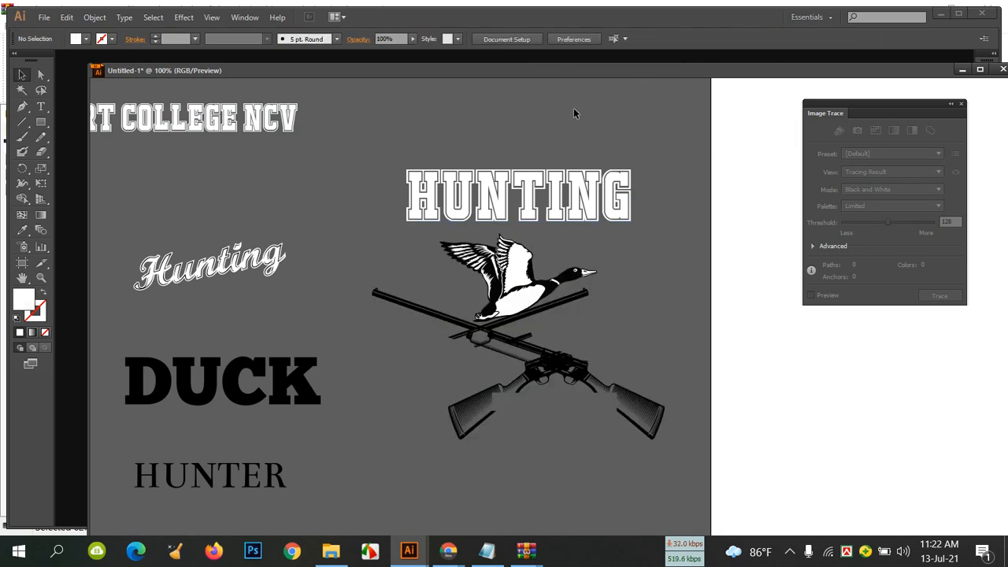
key("ctrl+z")
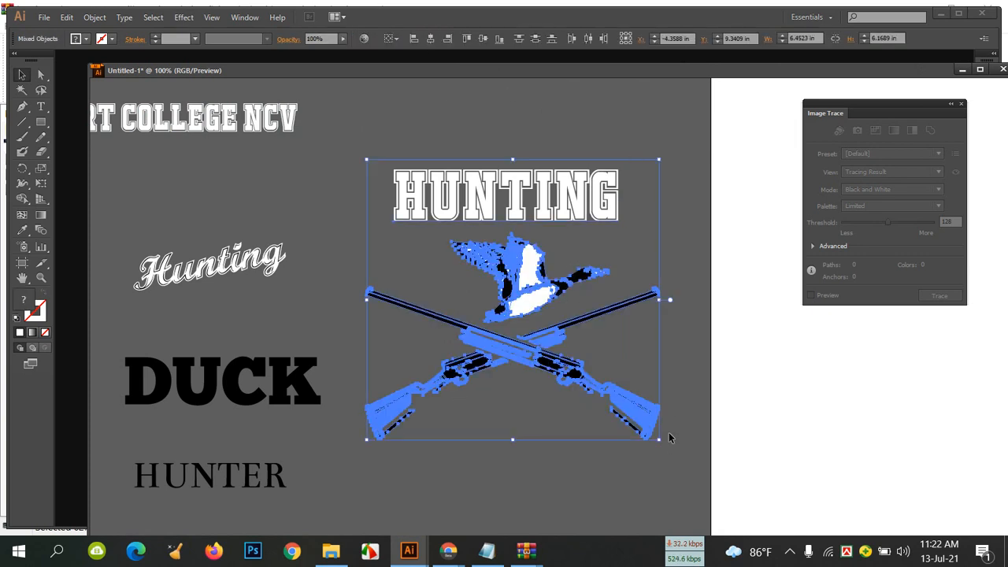
Group the two crossed shotguns into one object.
left_click(589, 411)
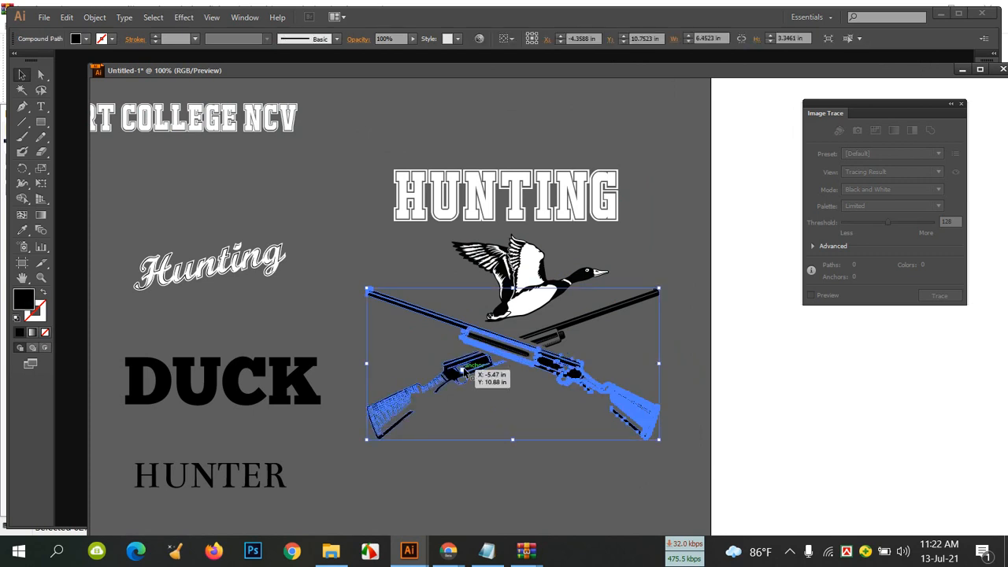
left_click(463, 371, "shift")
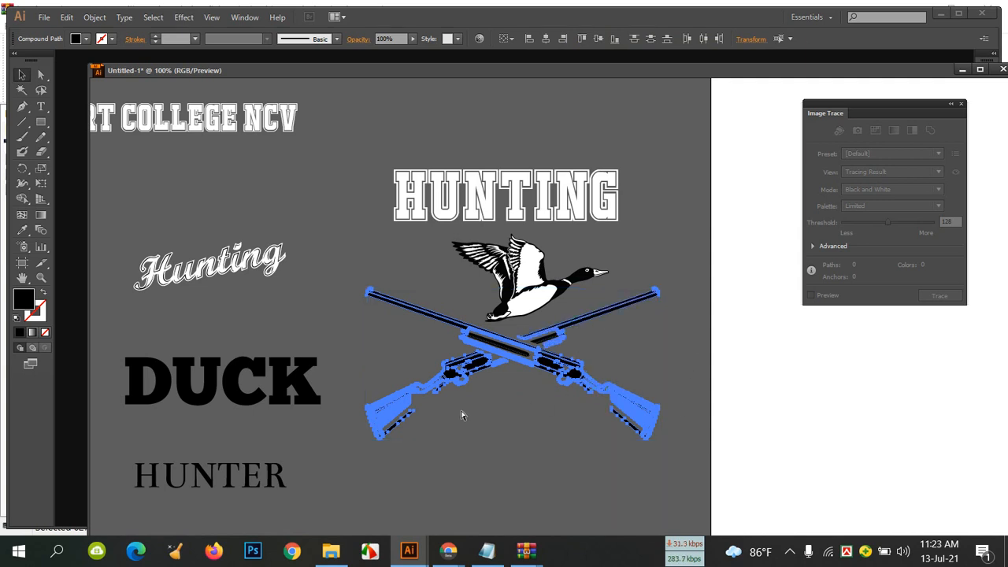
key("ctrl+g")
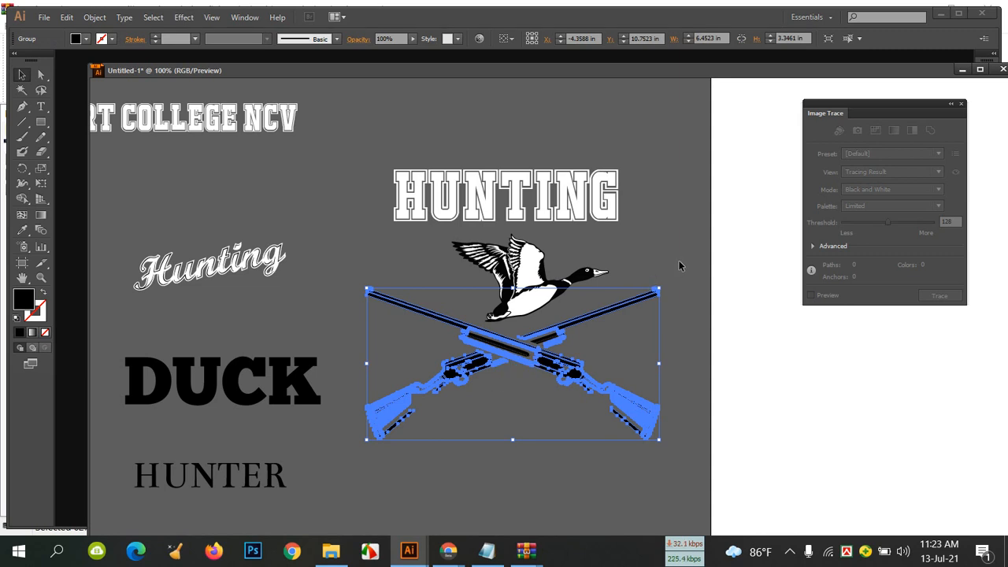
left_click(656, 256)
Align the HUNTING text, duck and shotgun group on their horizontal centres.
left_click_drag(383, 164, 660, 440)
left_click(430, 38)
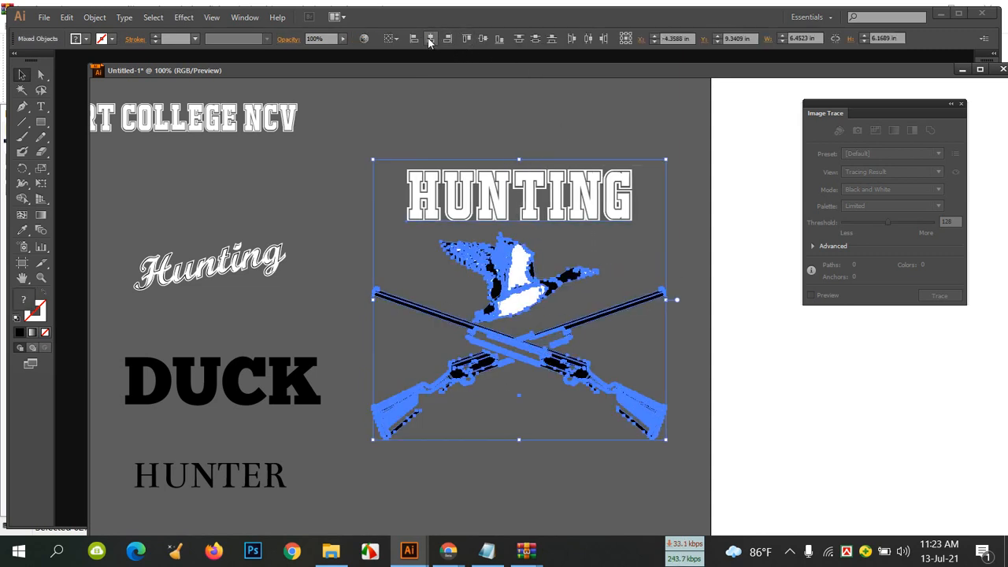
left_click(574, 121)
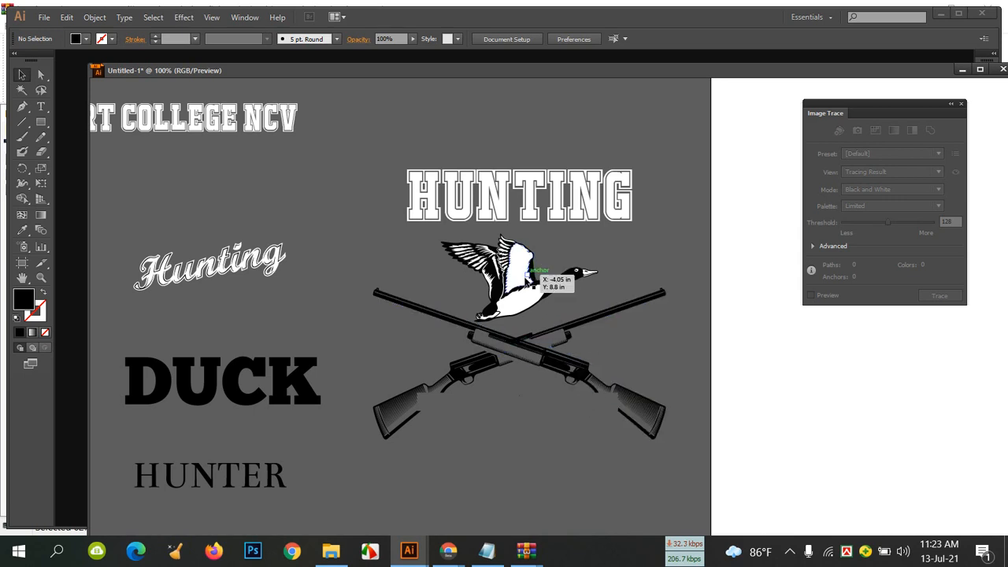
Nudge the duck about 0.125 in to the right above the crossed shotguns.
left_click(540, 277)
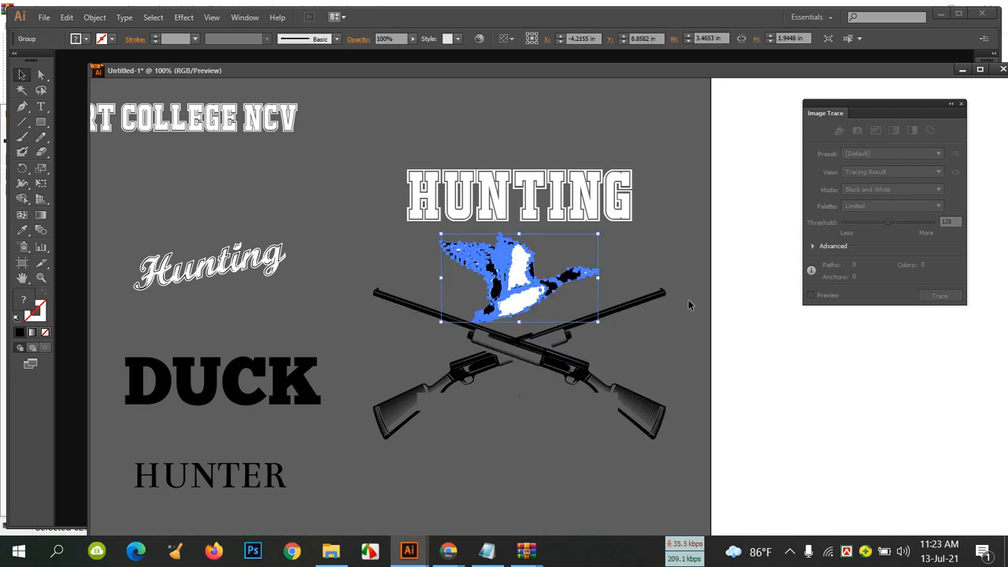
key("Right")
key("Right")
key("Right")
key("Right")
key("Right")
key("Right")
key("Right")
key("Right")
key("Right")
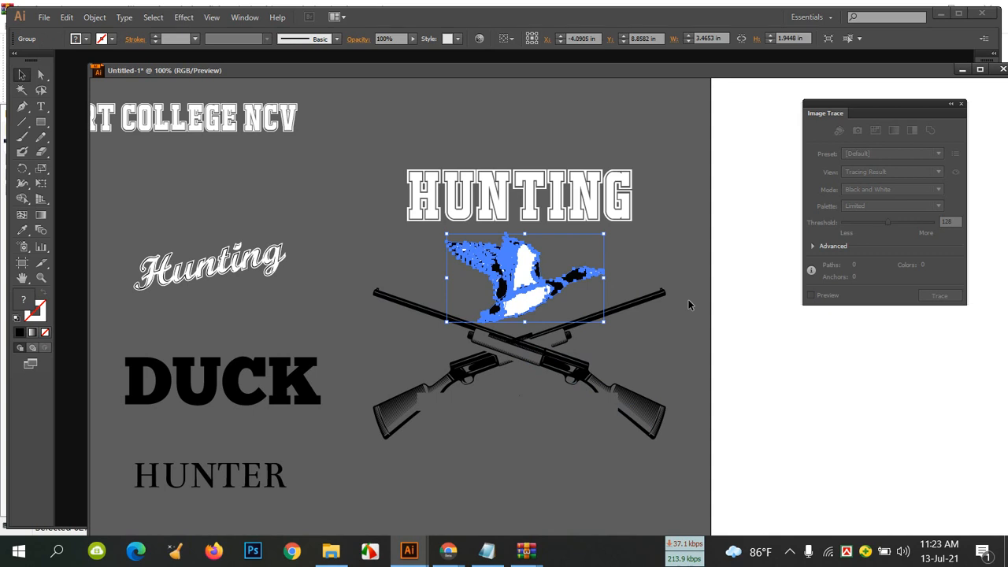
left_click_drag(586, 72, 583, 71)
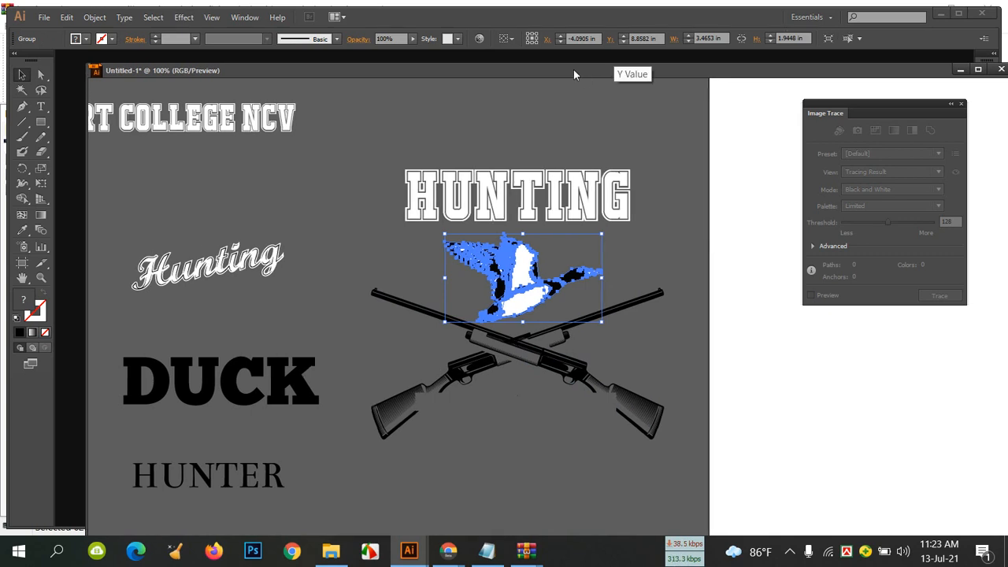
left_click(583, 128)
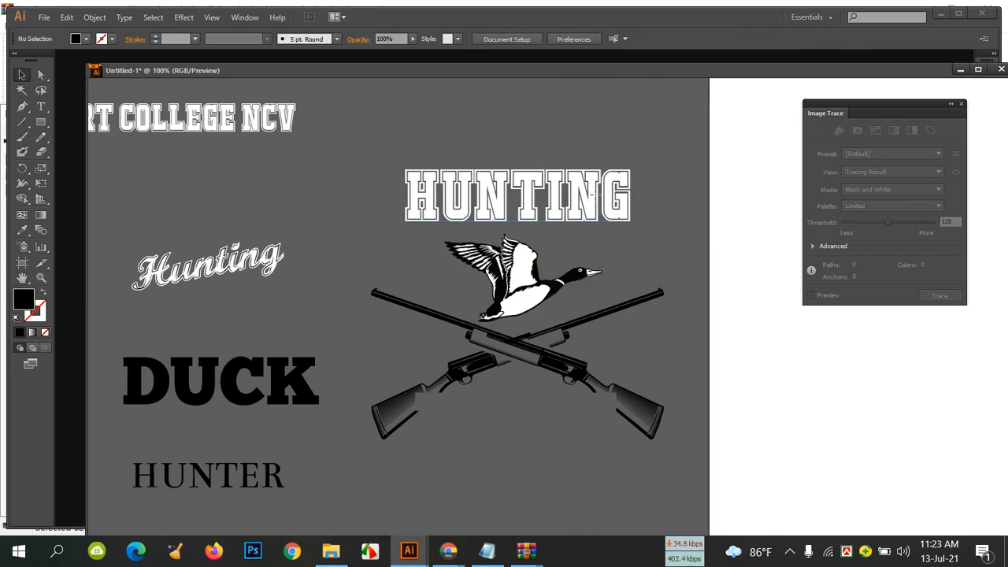
Dock the floating document window into the main workspace.
left_click(584, 225)
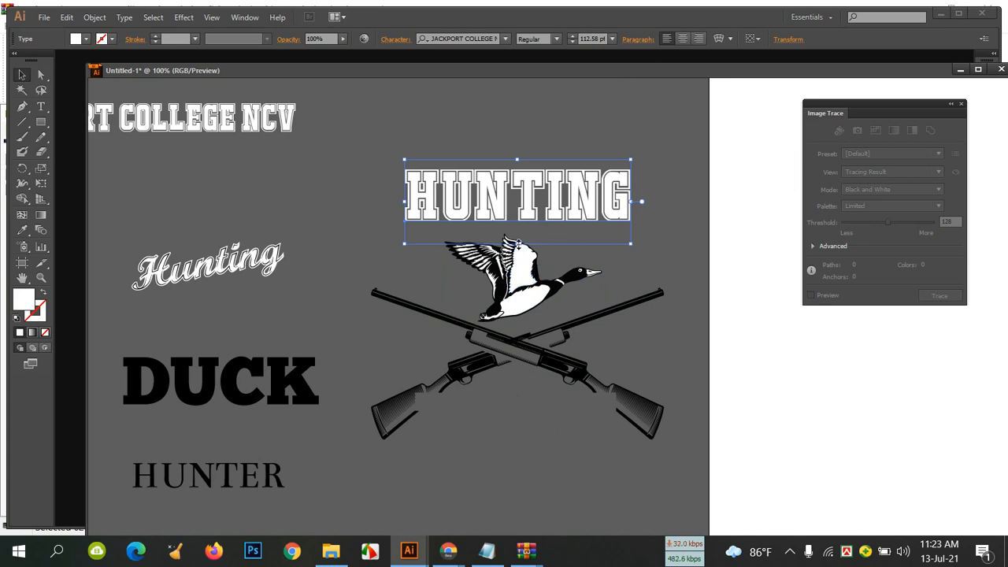
left_click(344, 194)
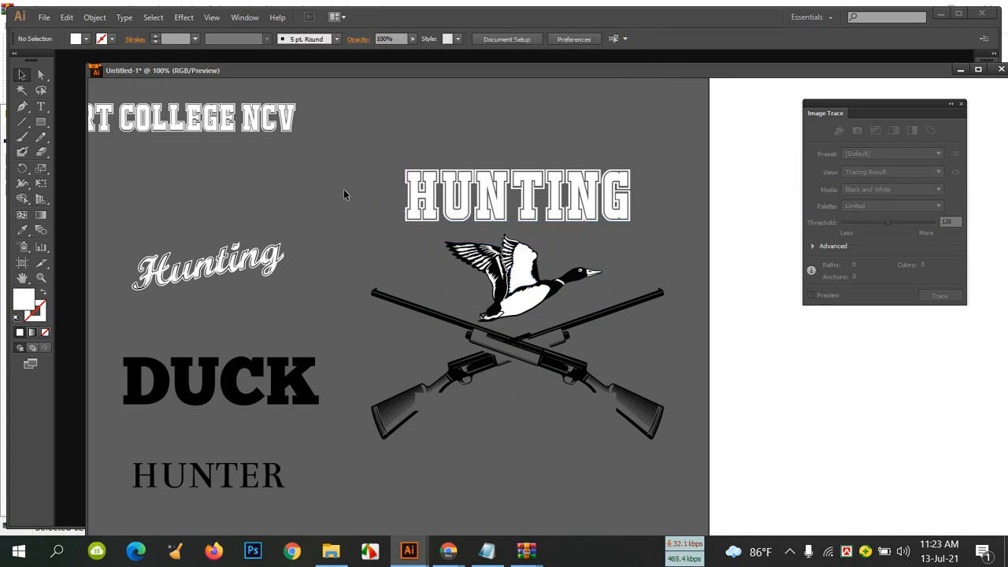
left_click_drag(230, 71, 233, 52)
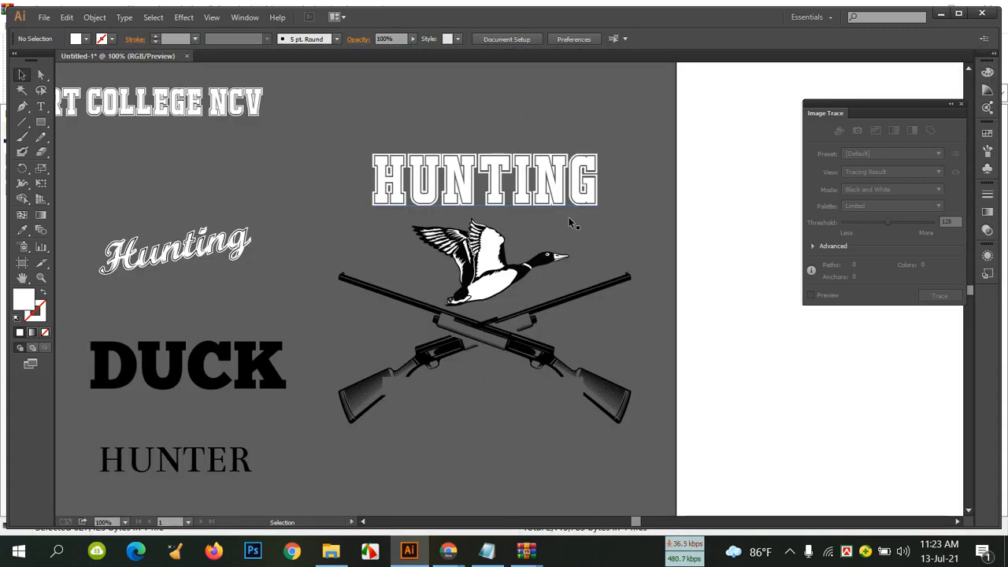
scroll(535, 199, "down", 3)
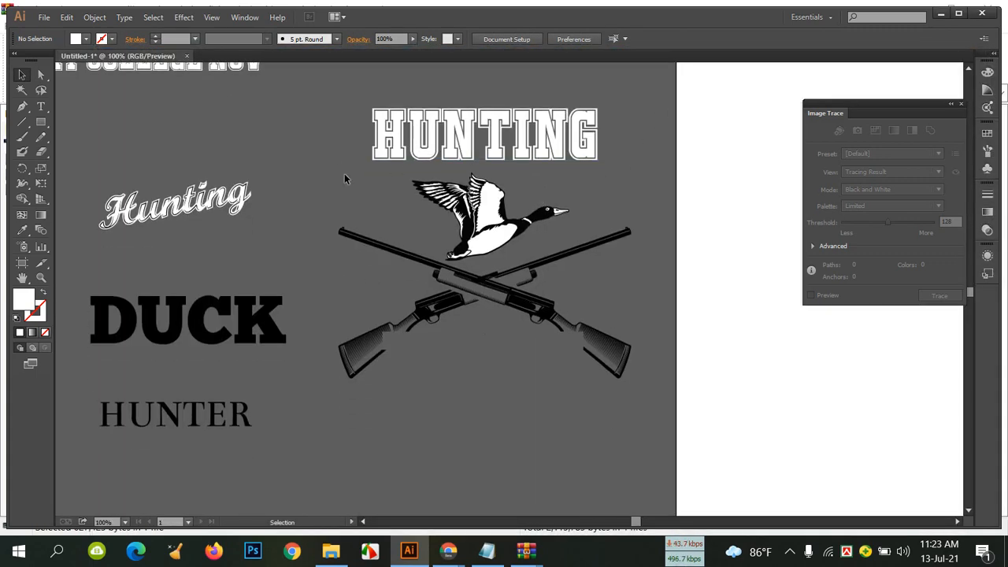
Move the script Hunting, DUCK and HUNTER lettering together slightly left, away from the shotgun artwork.
left_click_drag(289, 429, 93, 180)
left_click_drag(245, 319, 216, 316)
left_click(508, 417)
left_click_drag(520, 411, 606, 411)
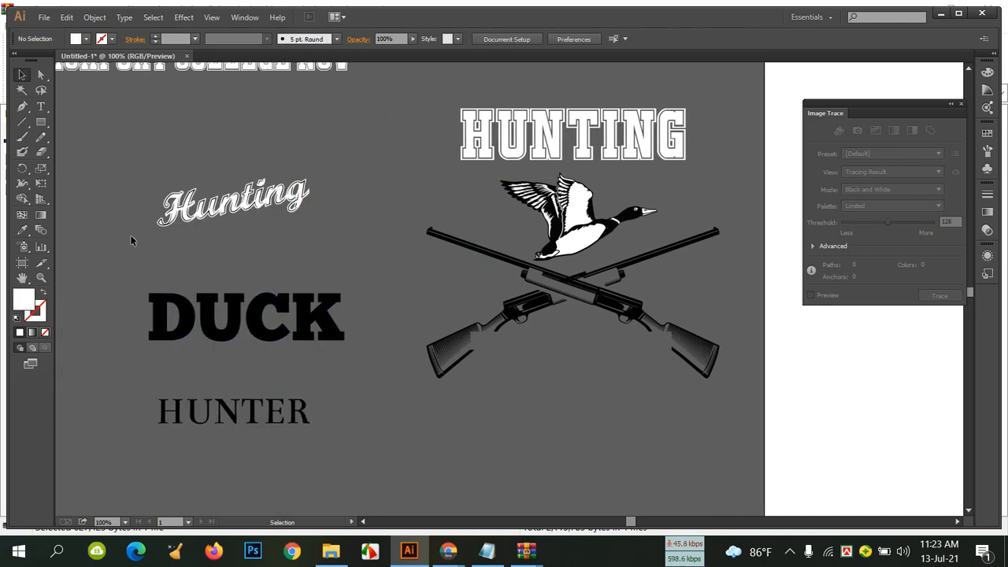
Show the rulers and place vertical guides at the left and right outer edges of the crossed shotguns.
key("ctrl+r")
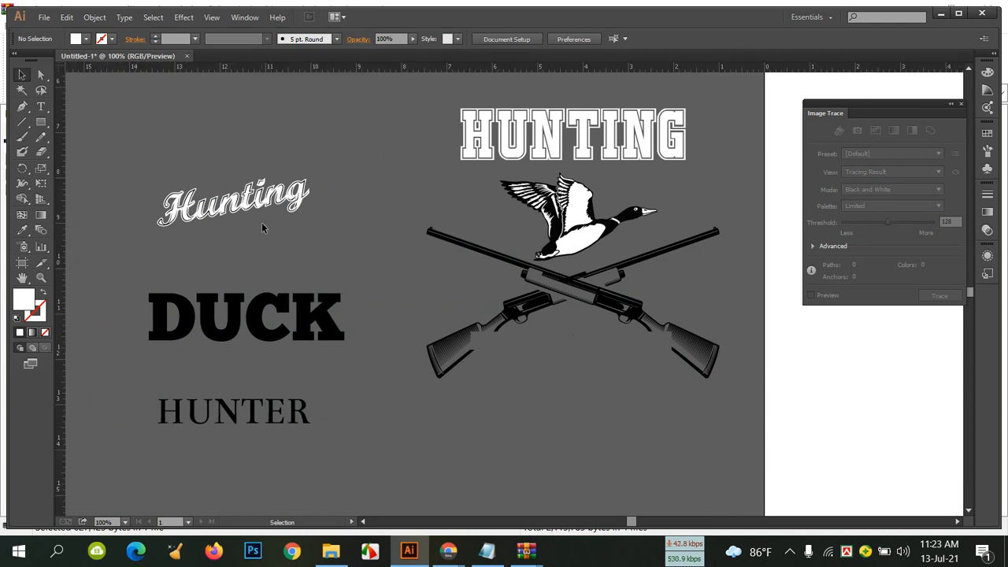
left_click_drag(60, 214, 422, 219)
left_click_drag(426, 218, 427, 218)
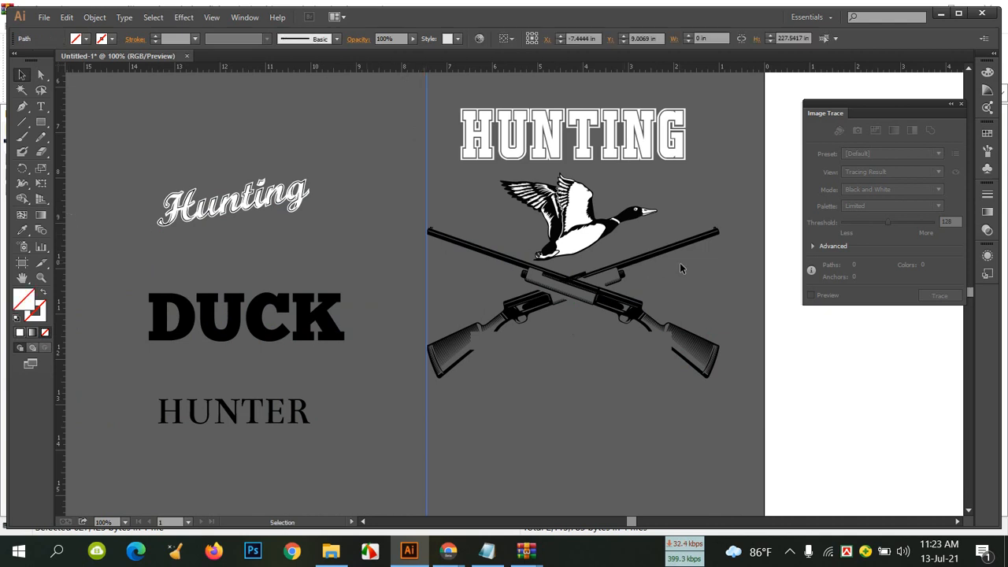
left_click_drag(62, 234, 719, 322)
left_click_drag(670, 417, 488, 461)
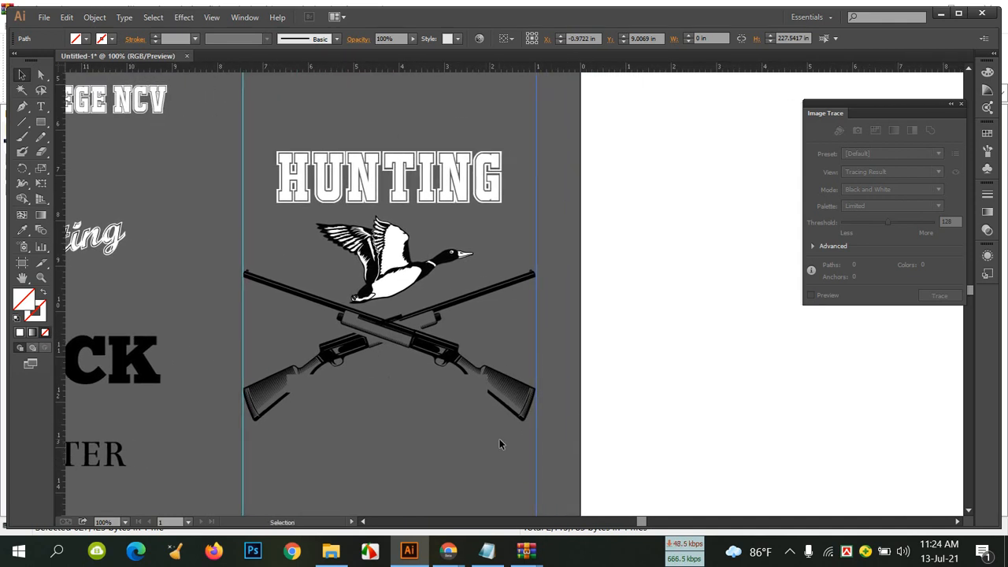
Stretch the HUNTING text to span both vertical guides and reduce its height to about 84 pt.
left_click(379, 180)
left_click_drag(278, 185, 243, 185)
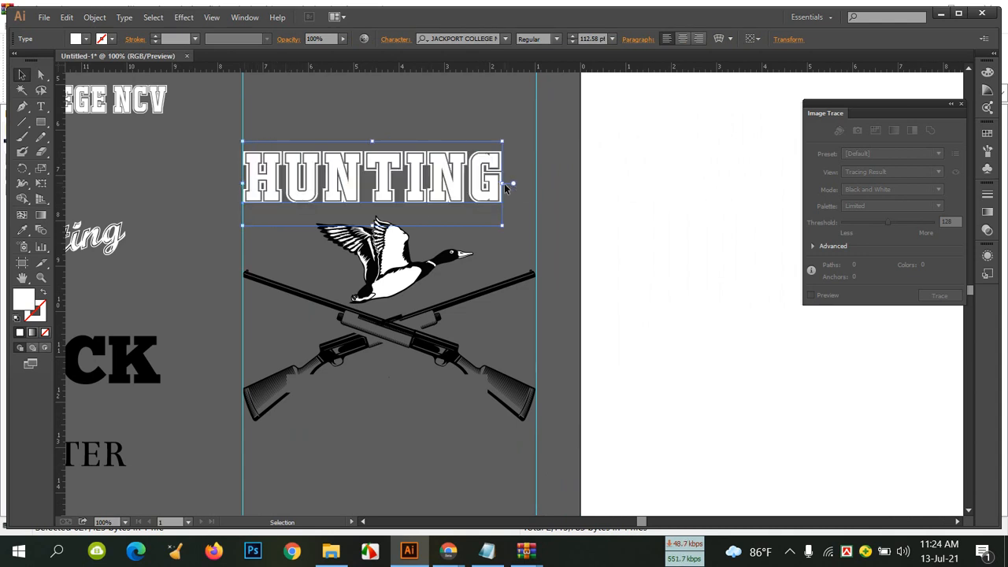
left_click_drag(504, 184, 535, 184)
left_click_drag(389, 142, 389, 163)
Convert the HUNTING text to outlines and expand it.
right_click(405, 179)
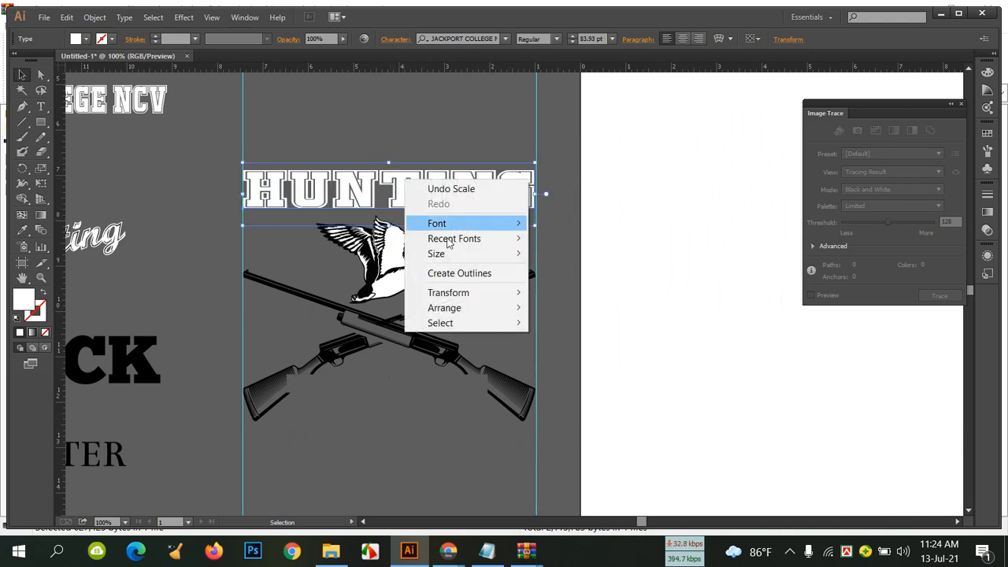
left_click(479, 274)
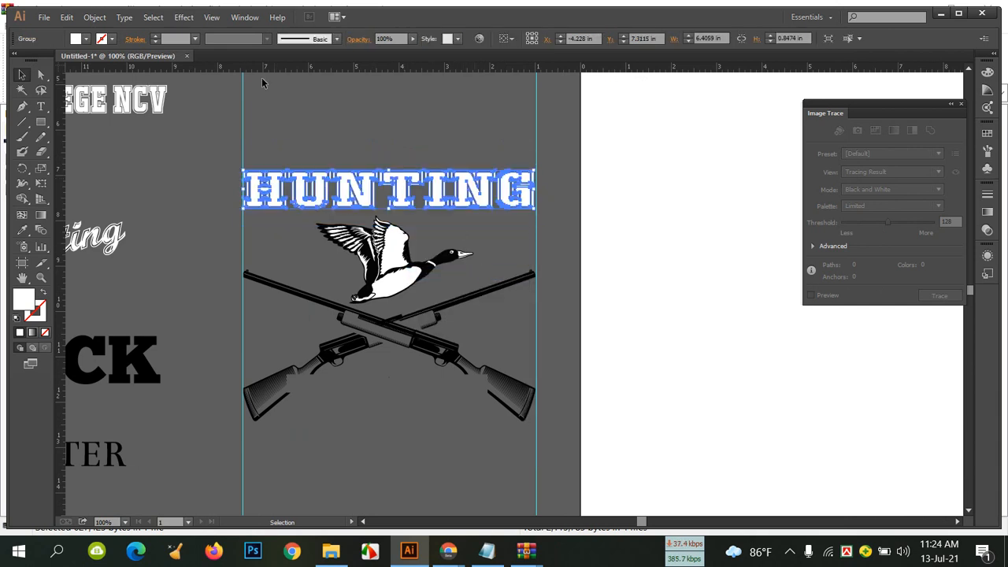
left_click(95, 17)
left_click(118, 163)
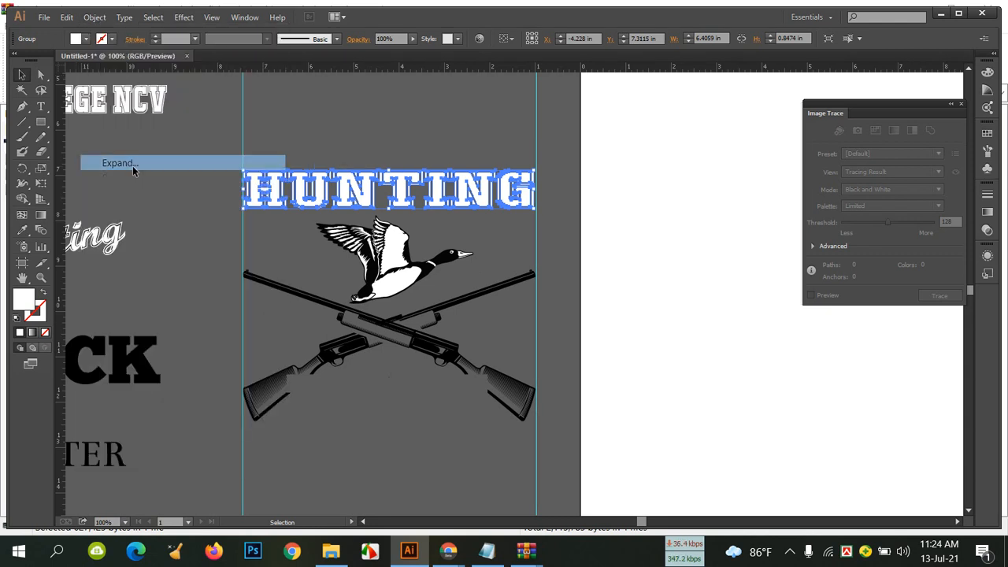
left_click(414, 108)
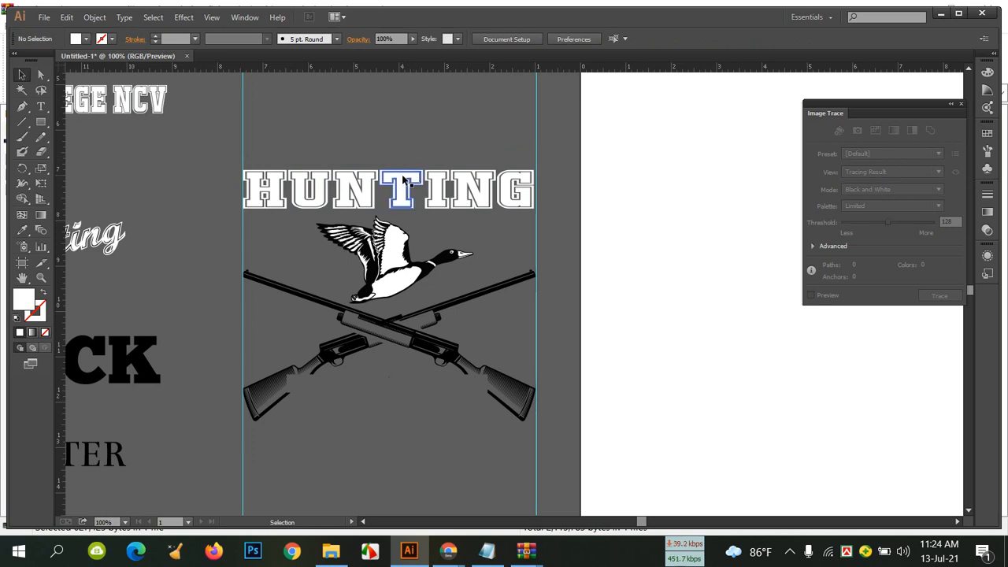
Increase the outlined HUNTING lettering's height to about 1.1 in, keeping its width between the guides.
left_click(403, 179)
left_click_drag(389, 168, 387, 161)
left_click(439, 124)
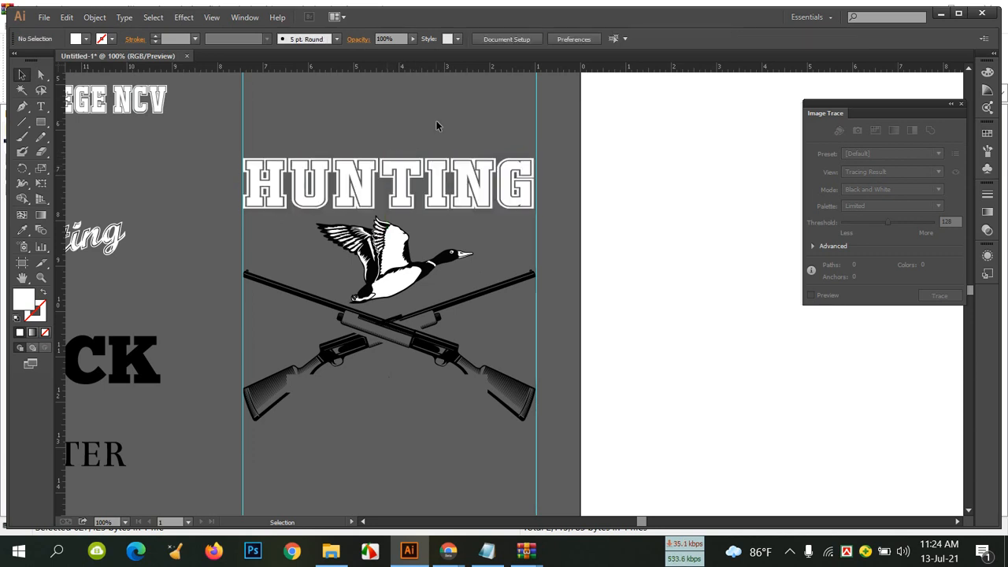
left_click(403, 175)
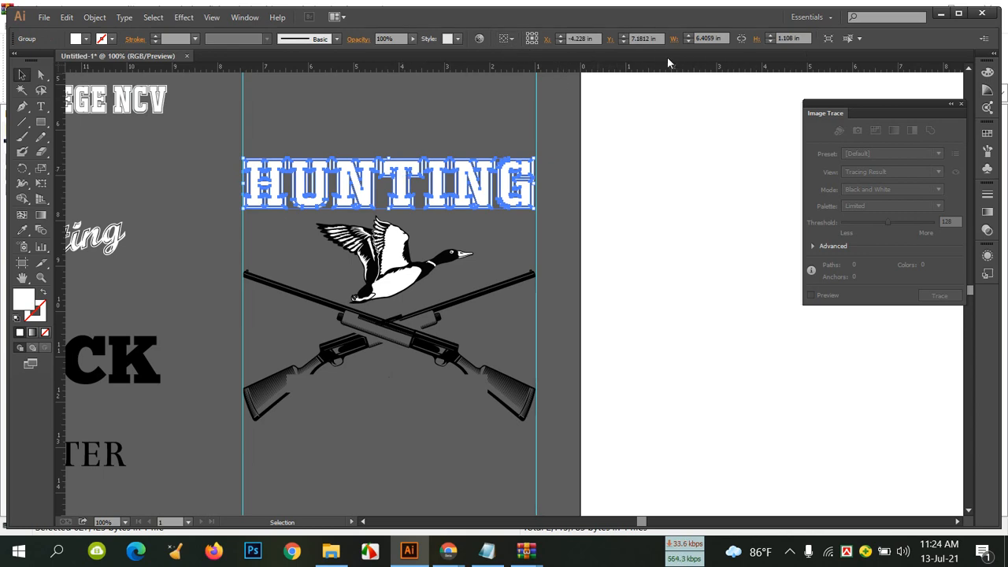
left_click(244, 17)
mouse_move(189, 24)
mouse_move(219, 250)
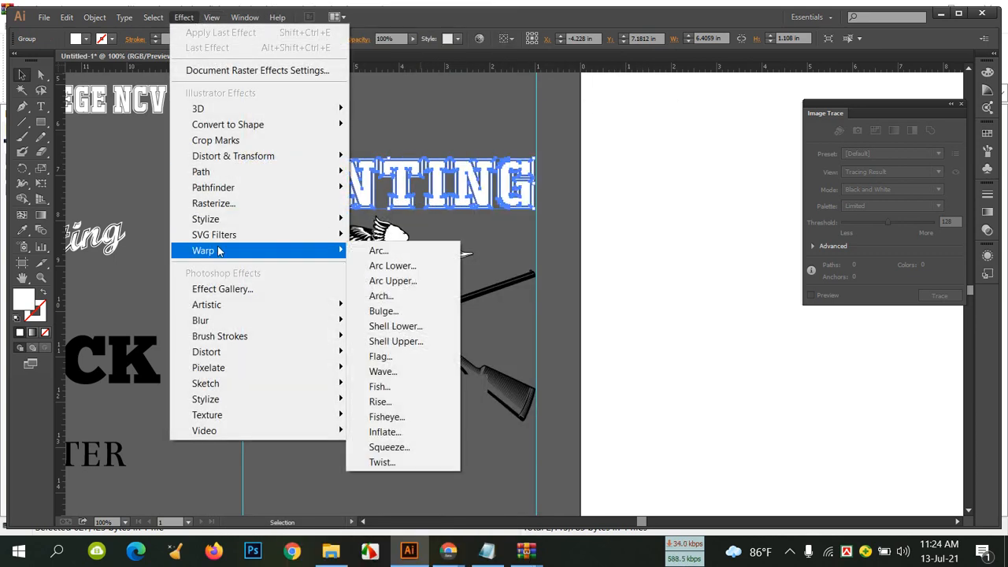
left_click(378, 251)
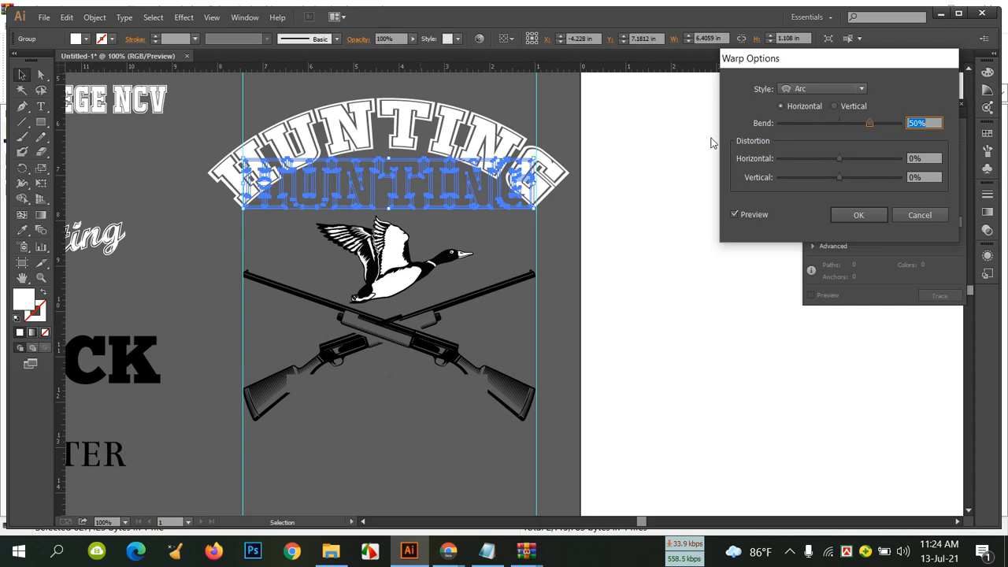
scroll(940, 123, "up", 17)
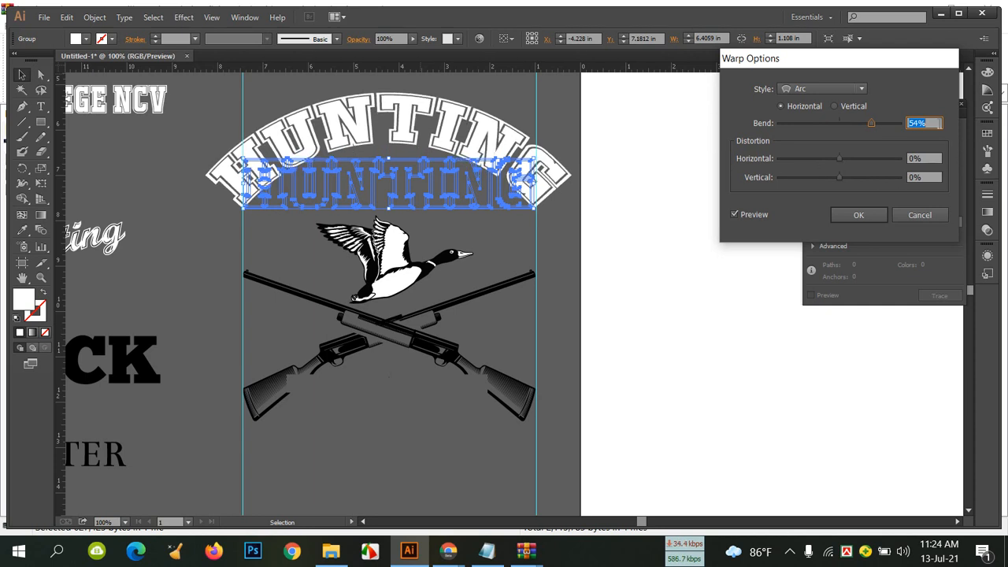
left_click(919, 215)
left_click(557, 203)
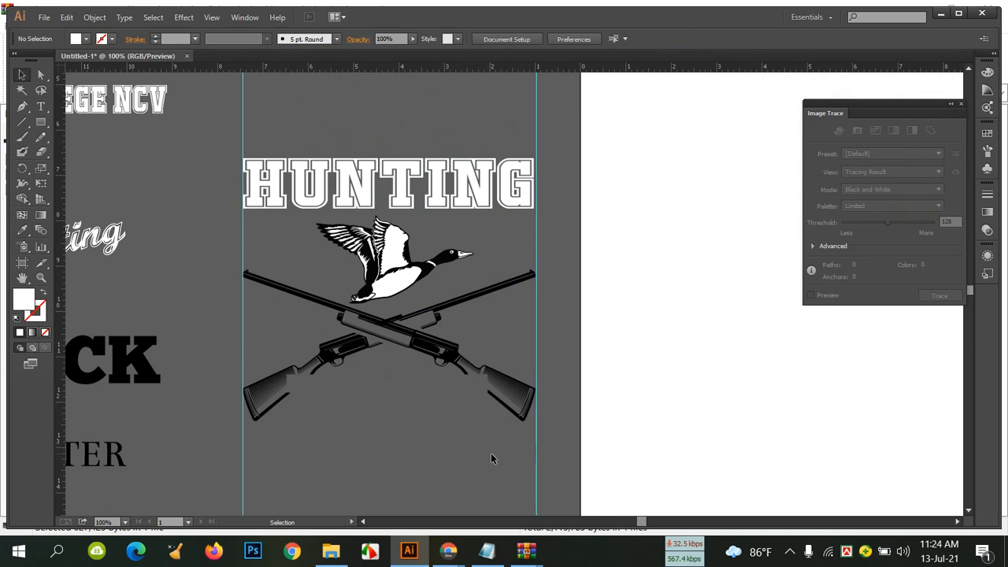
Draw a circle about 8 in in diameter on the artboard, with no fill and a 3 pt black stroke.
key("ctrl+minus")
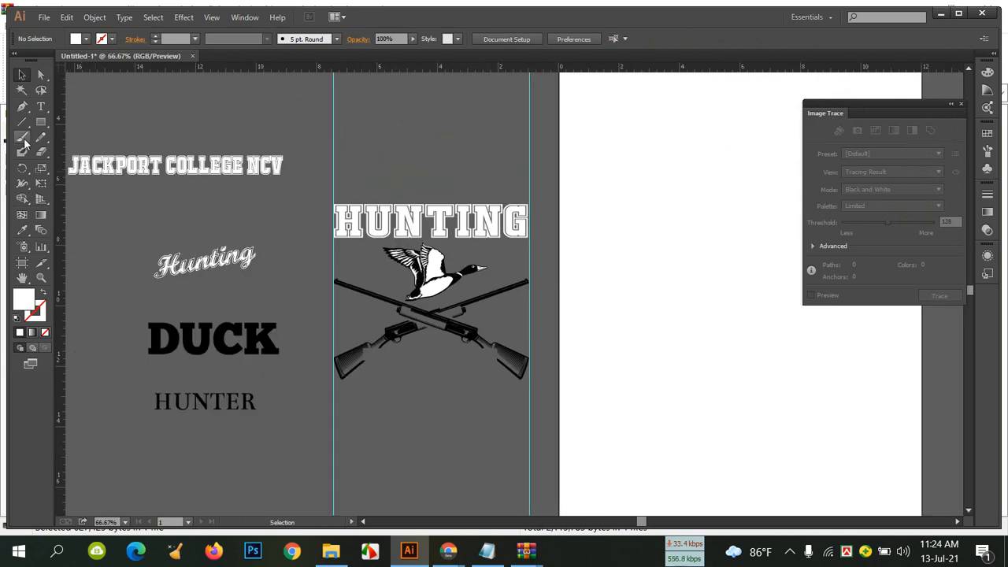
left_click(41, 123)
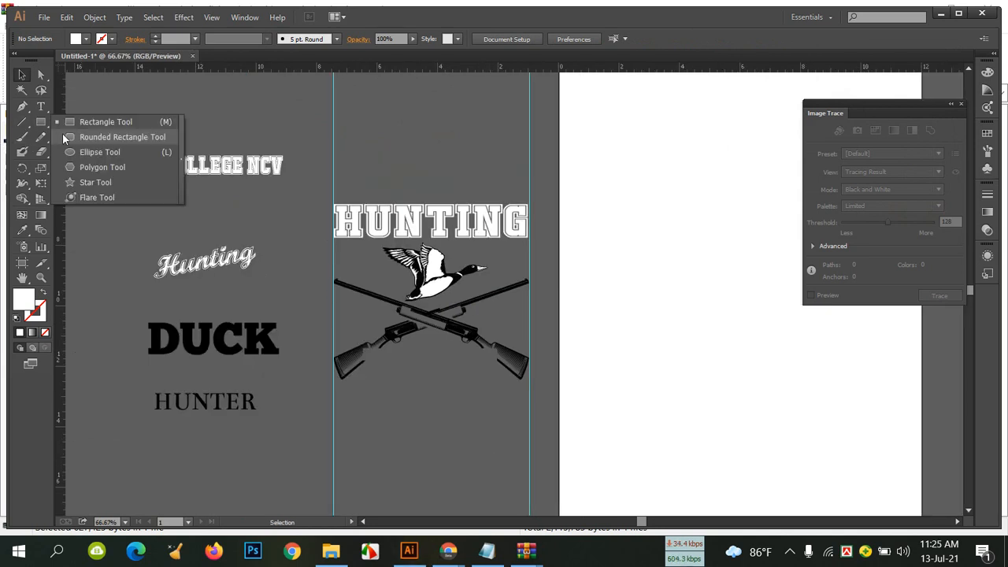
left_click(98, 152)
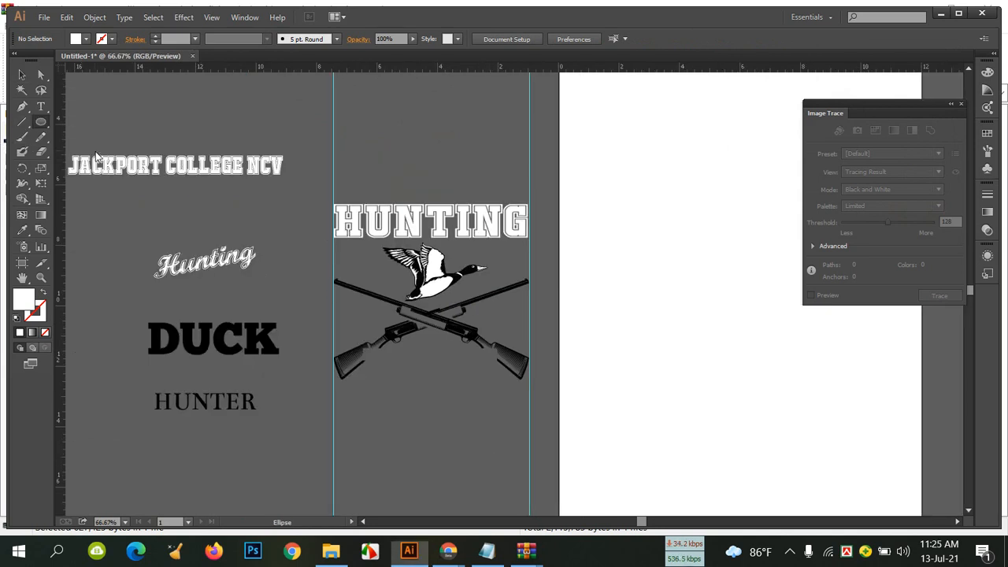
left_click(89, 40)
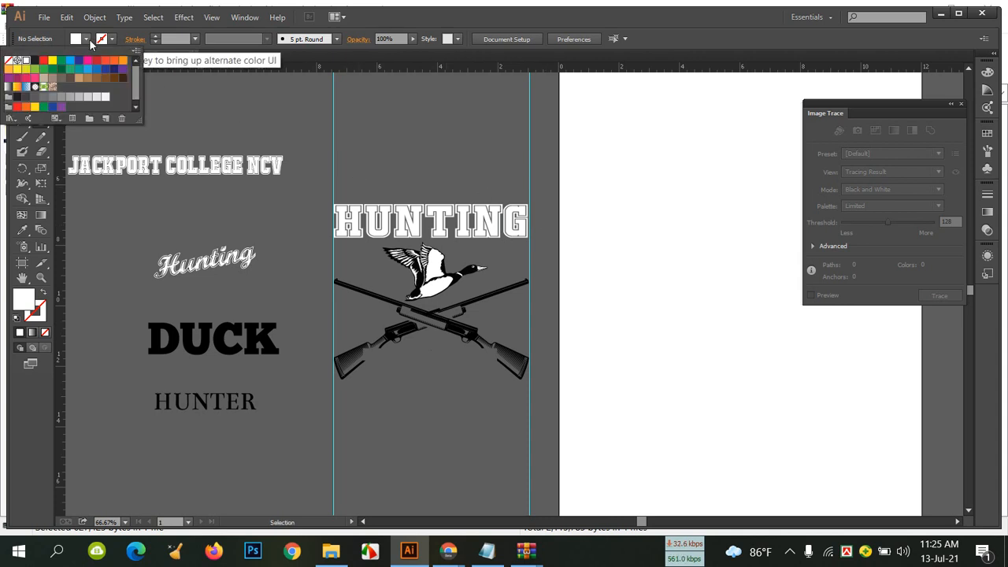
left_click(8, 60)
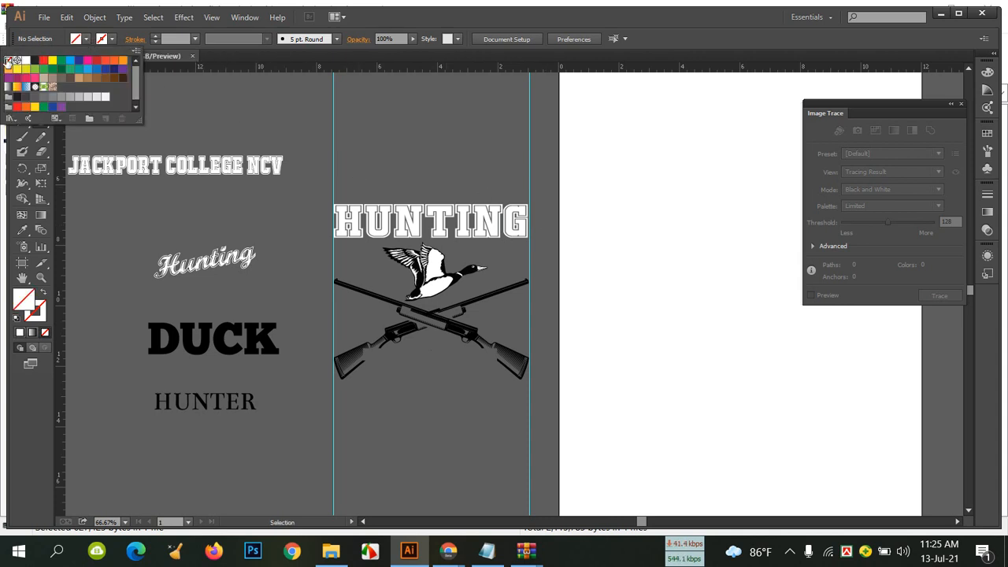
left_click(113, 40)
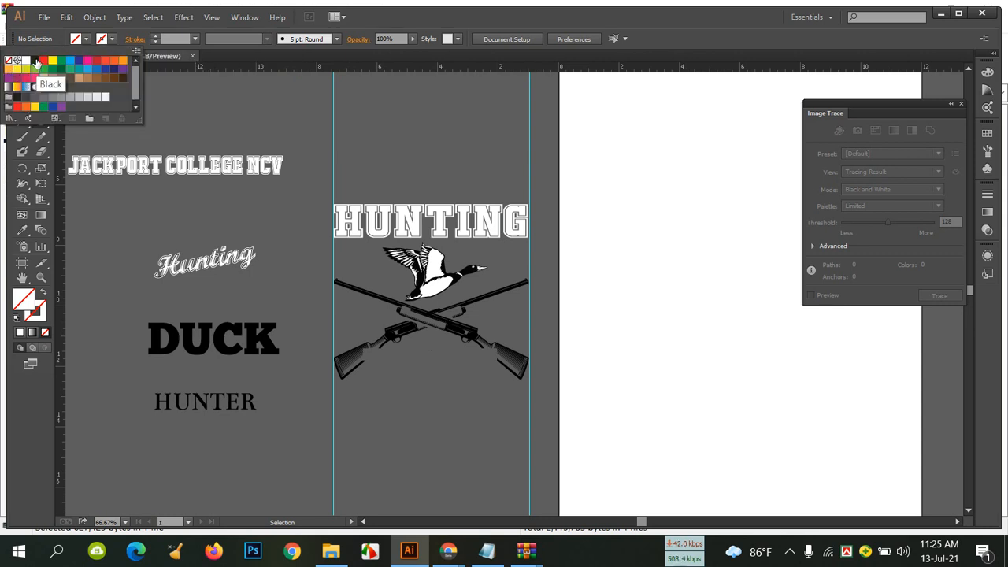
left_click(34, 60)
left_click(155, 37)
left_click(155, 37)
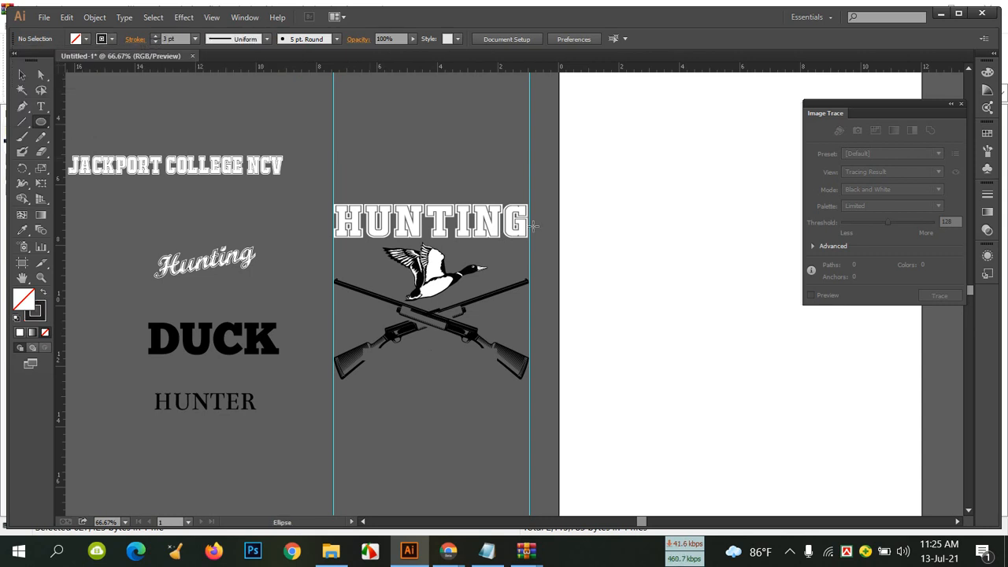
left_click_drag(612, 209, 804, 436)
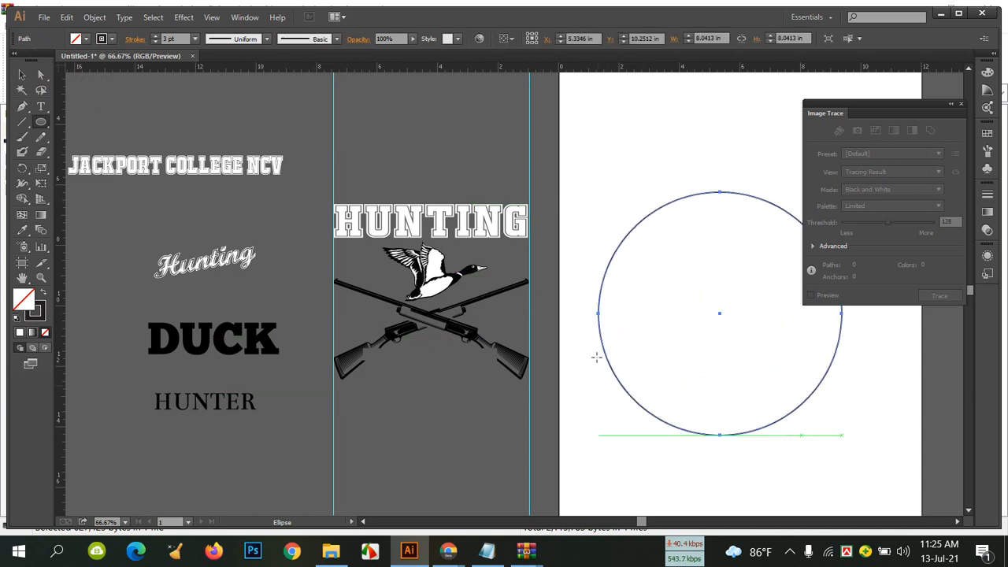
Increase the circle's stroke weight to 9 pt.
left_click(156, 35)
left_click(156, 35)
left_click(156, 36)
left_click(156, 35)
left_click(156, 36)
left_click(156, 35)
Move the circle off the artboard so it surrounds the HUNTING lettering, duck and crossed shotguns.
left_click(22, 75)
left_click(630, 139)
mouse_move(697, 193)
left_mouse_down()
mouse_move(385, 191)
mouse_move(394, 171)
mouse_move(410, 171)
left_mouse_up()
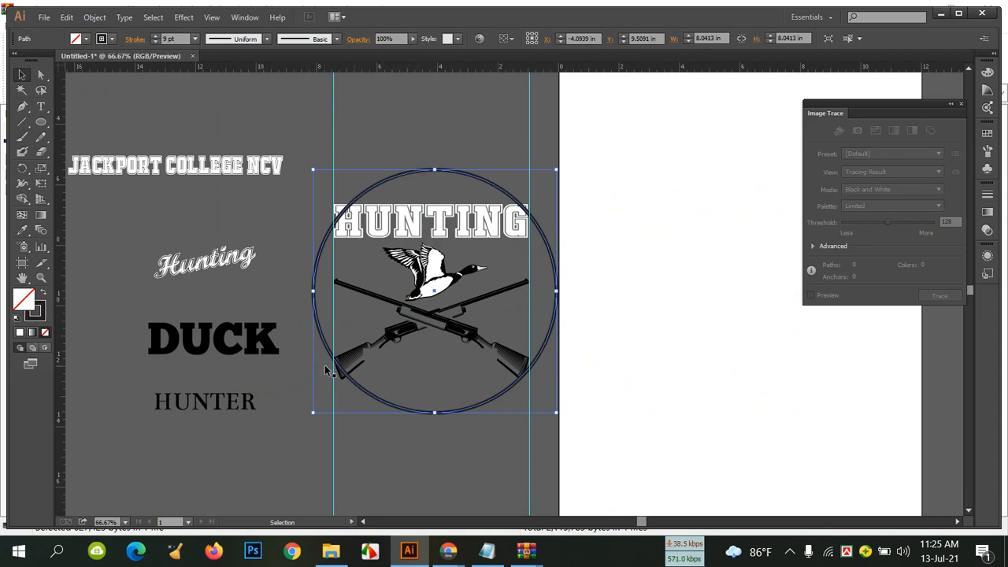
left_click(435, 477)
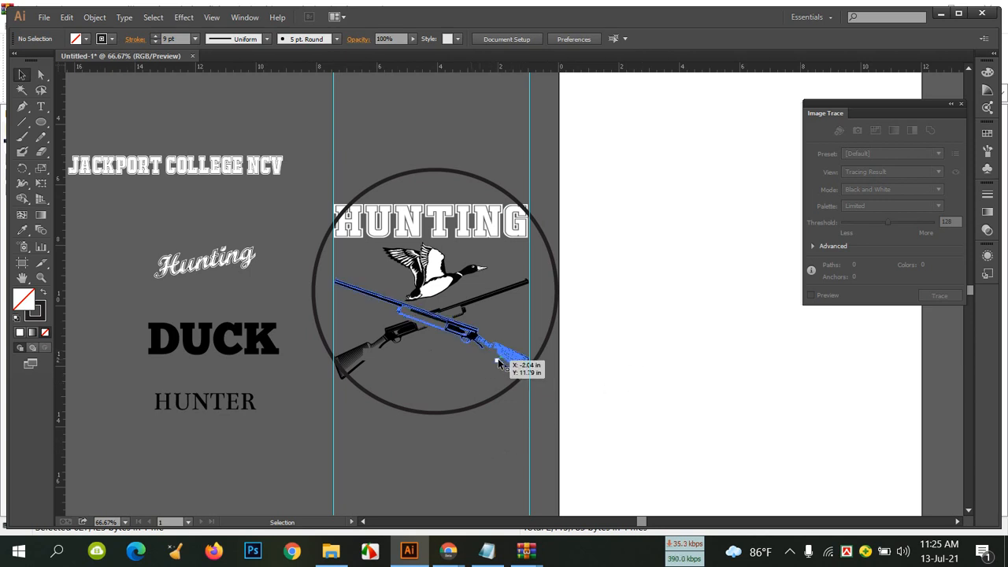
Enlarge the circle from its centre to about 8.9 in and align it horizontally centred with the lettering, duck and shotguns.
left_click(445, 172)
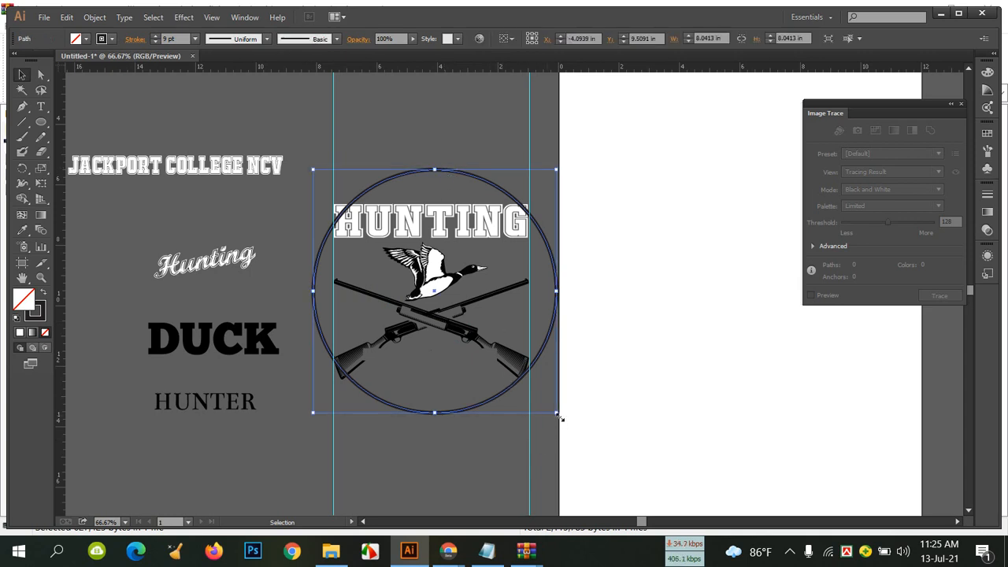
left_click_drag(556, 411, 568, 427)
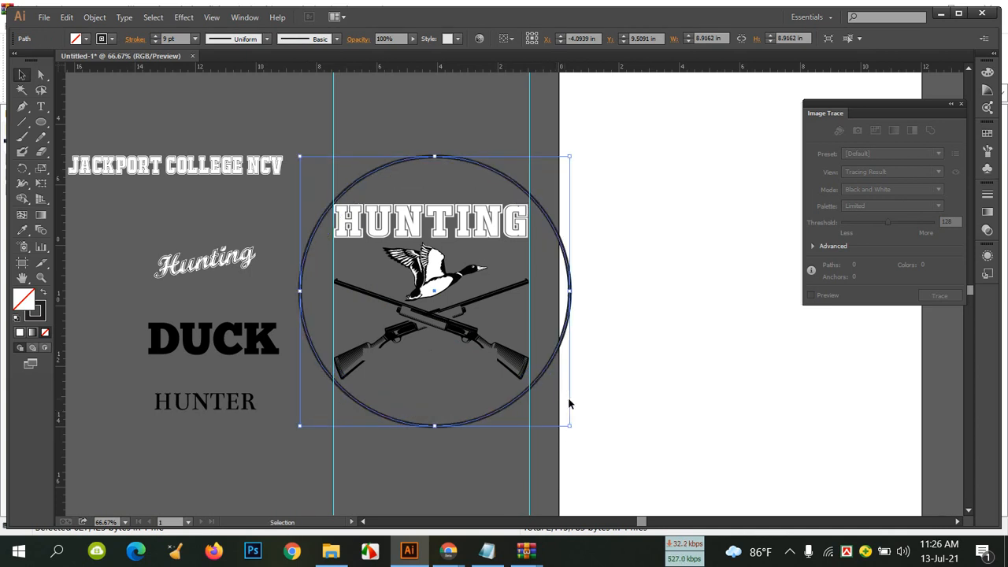
left_click_drag(407, 123, 472, 440)
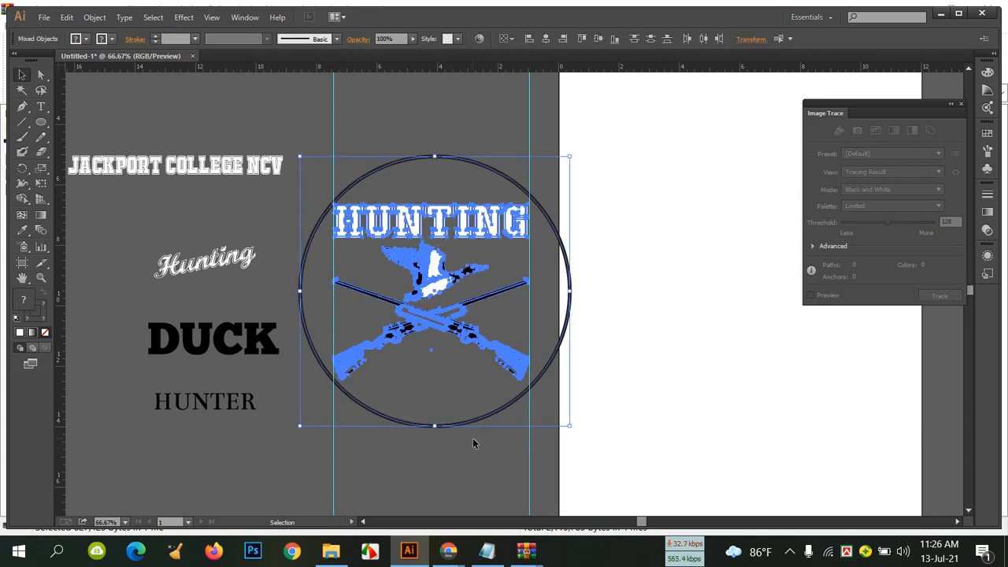
left_click(547, 39)
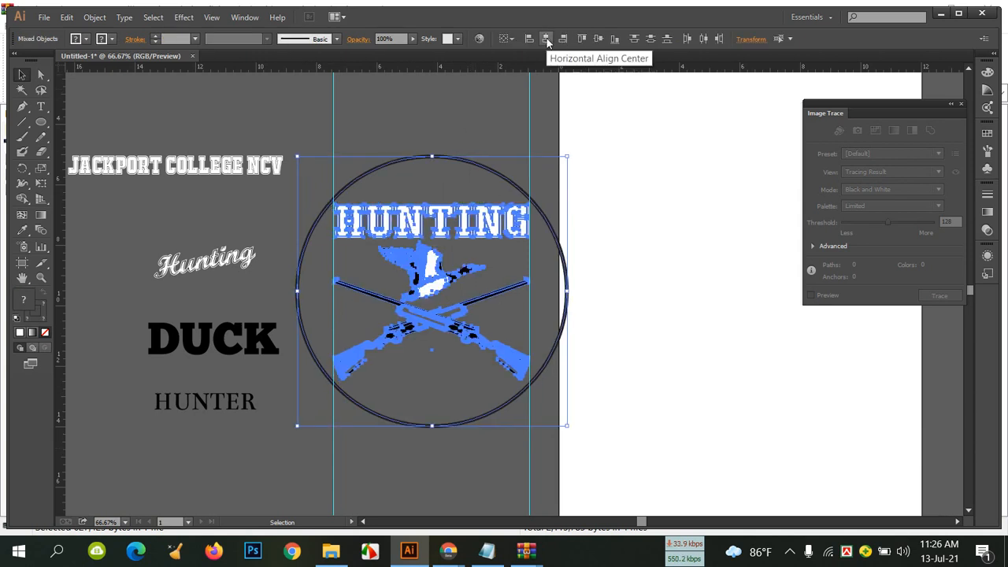
left_click(456, 117)
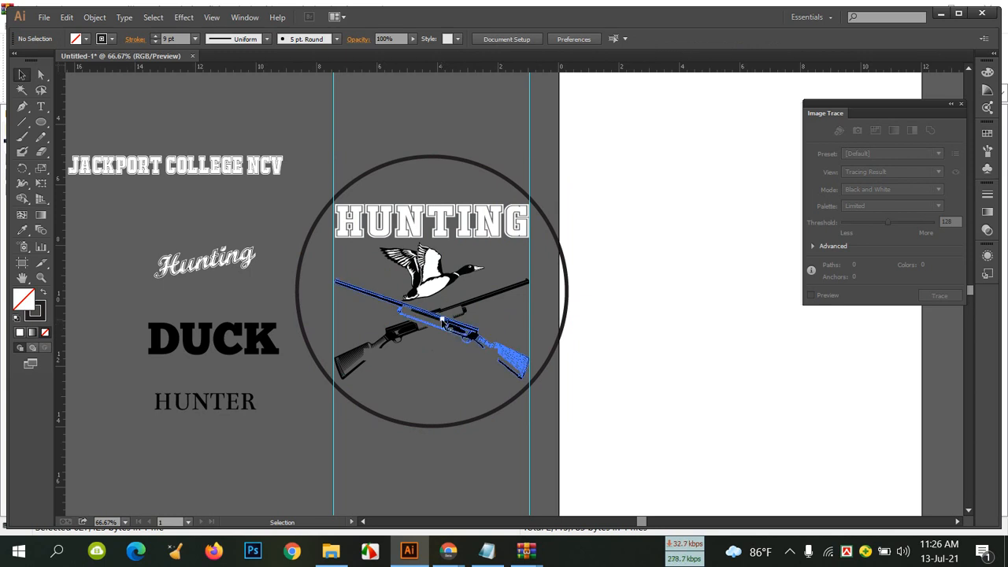
Group the HUNTING lettering, duck and crossed shotguns, and centre the group vertically and horizontally with the circle.
left_click(441, 325)
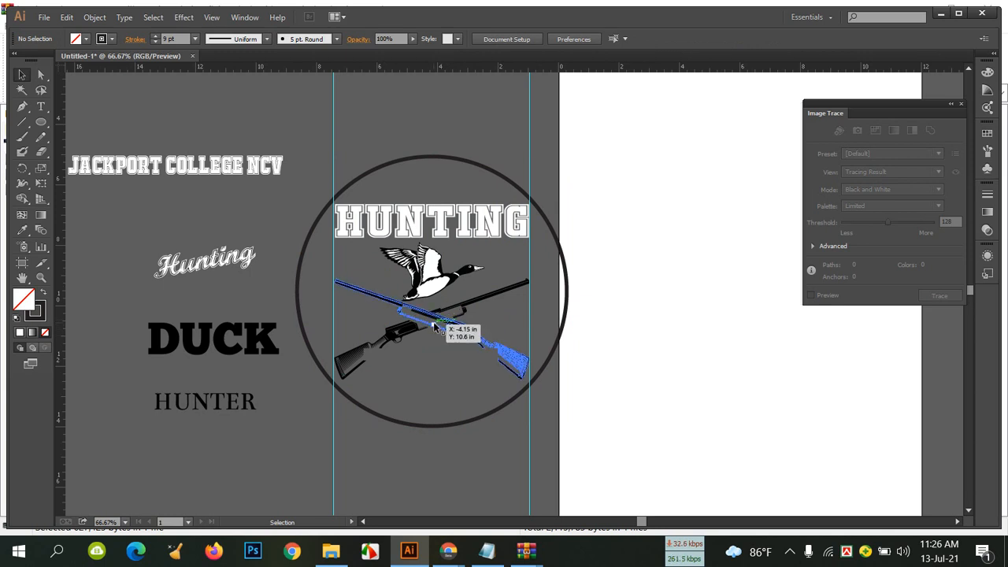
left_click(430, 236, "shift")
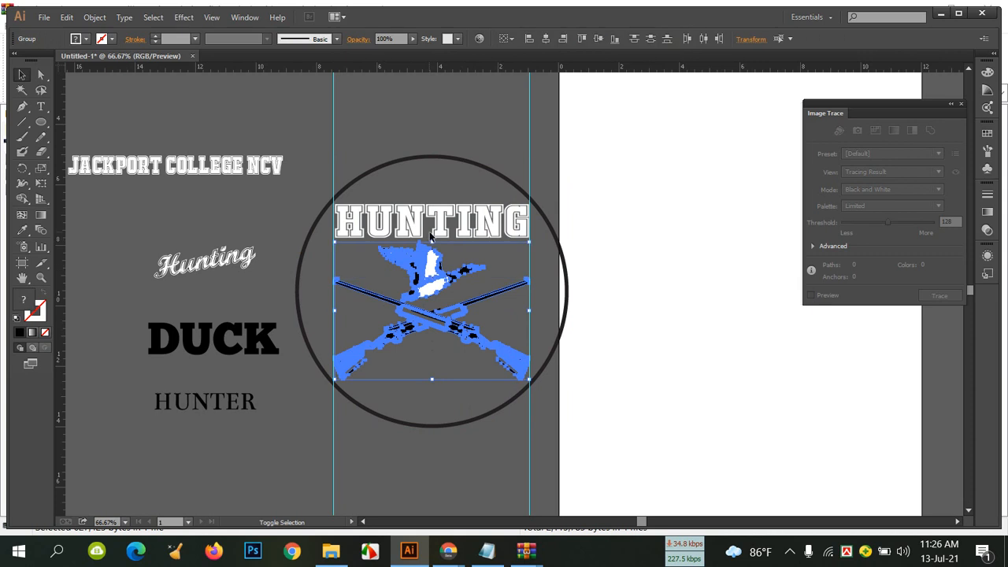
left_click(430, 231, "shift")
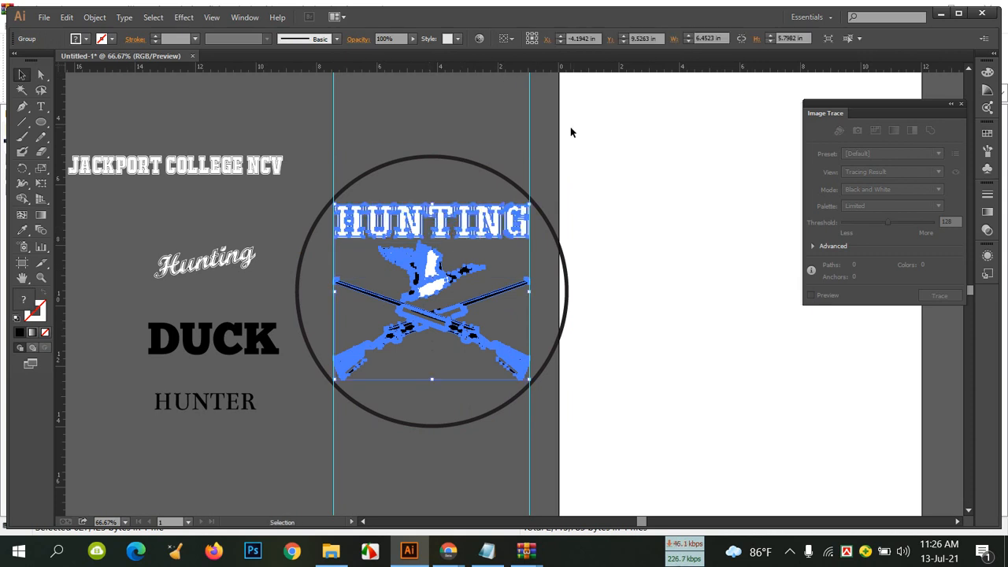
left_click(476, 167, "shift")
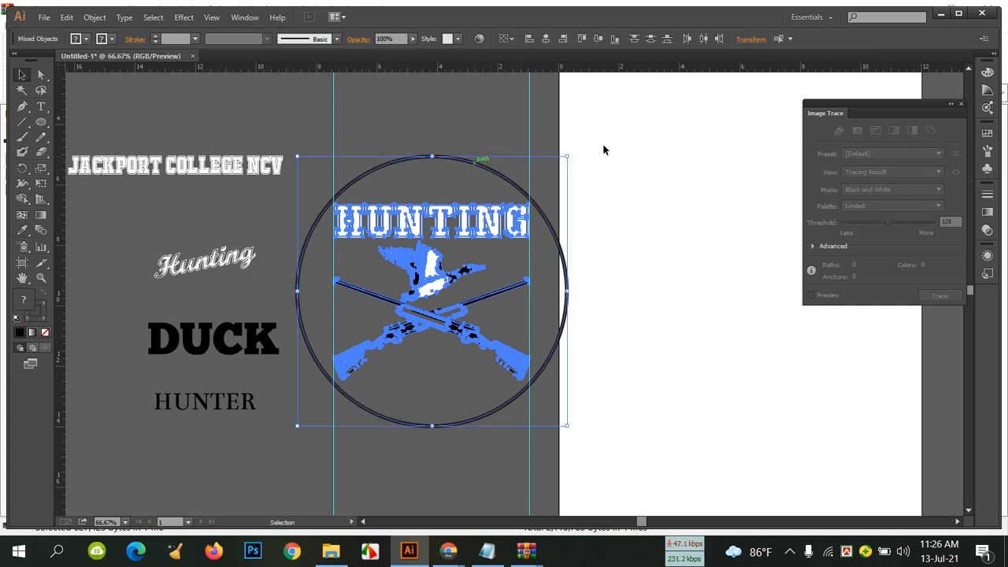
left_click(598, 37)
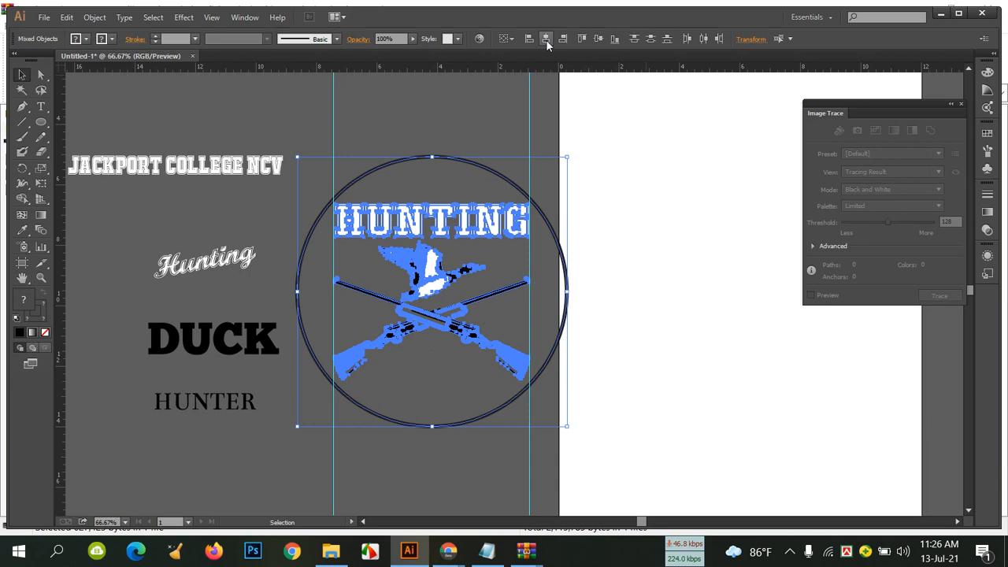
left_click(451, 122)
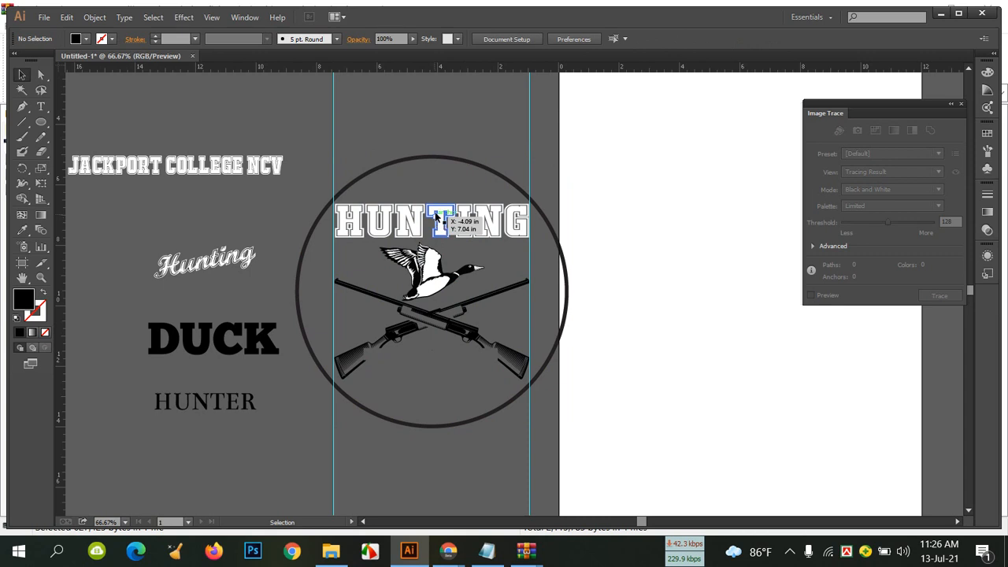
Move the circle and the grouped hunting artwork together onto the white artboard.
left_click(436, 156)
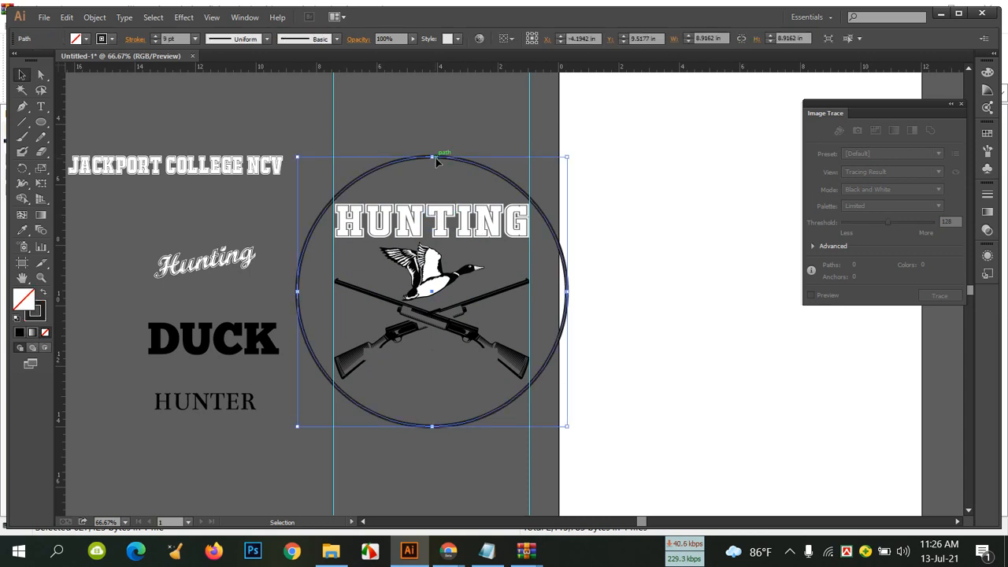
left_click(440, 136)
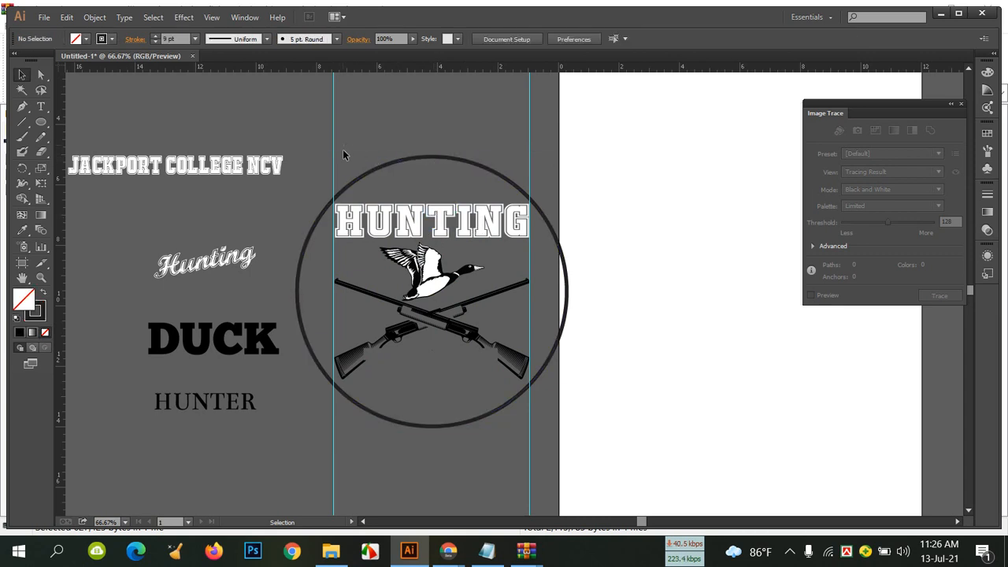
left_click_drag(535, 434, 728, 313)
left_click(960, 408)
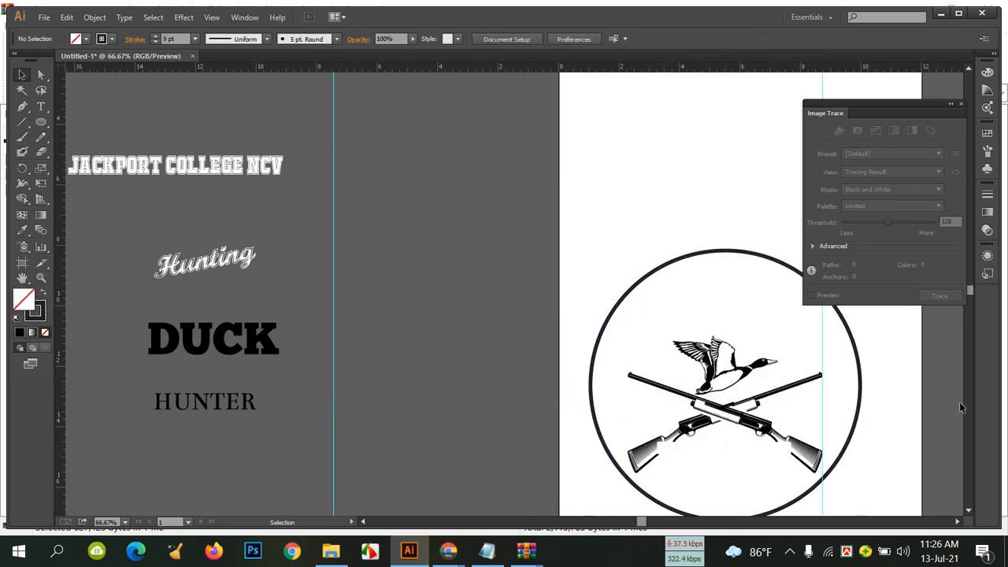
Bring the grouped lettering, duck and shotguns to the front of the stacking order.
left_click(752, 308)
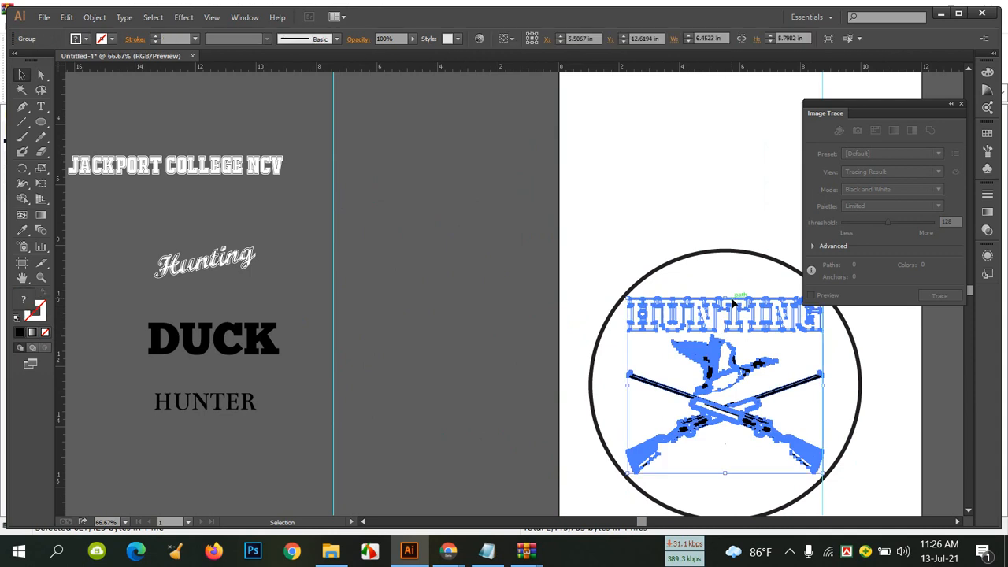
right_click(731, 308)
mouse_move(805, 409)
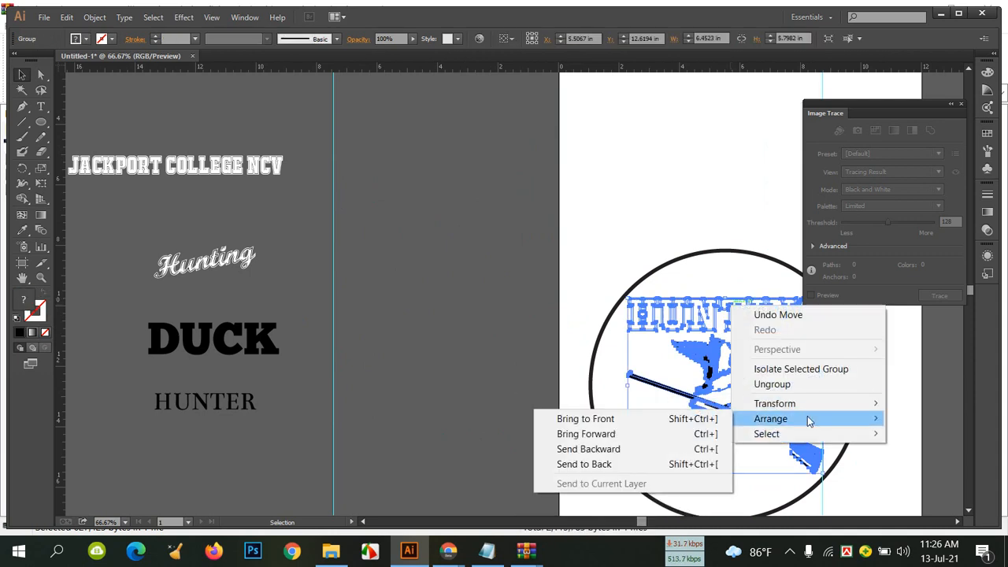
left_click(710, 424)
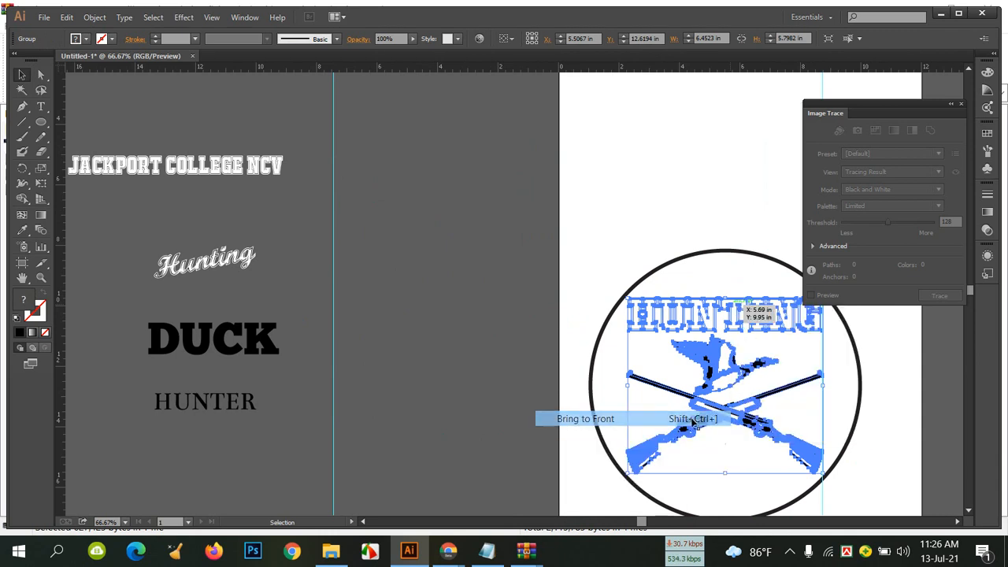
left_click(485, 271)
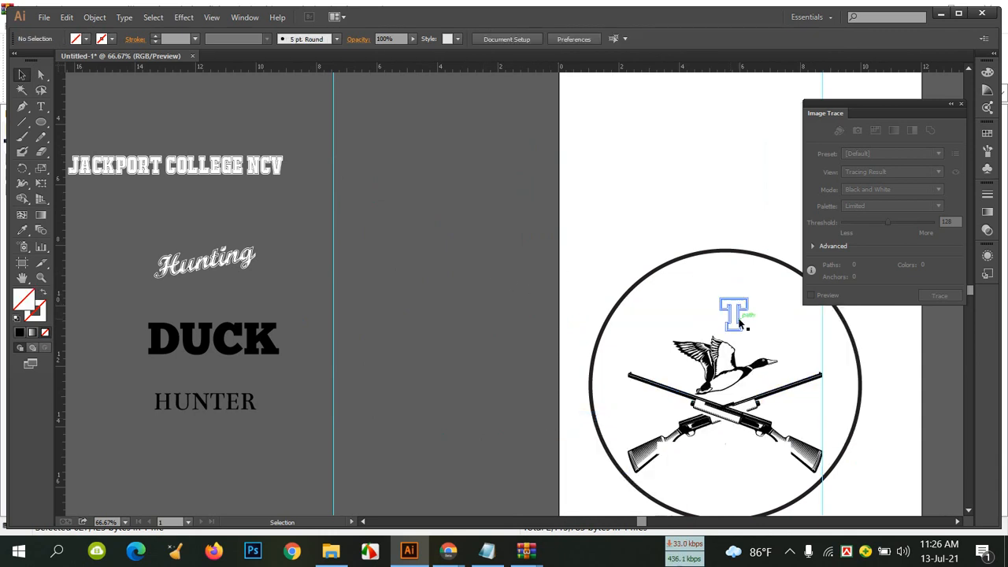
Bring the grouped hunting artwork on the artboard to the front once more.
left_click(741, 318)
right_click(741, 318)
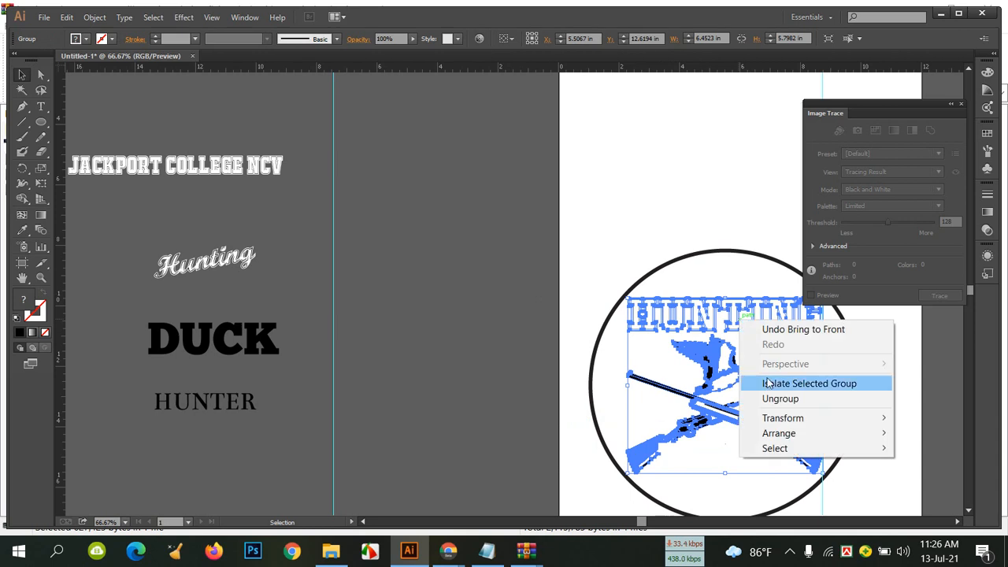
mouse_move(798, 436)
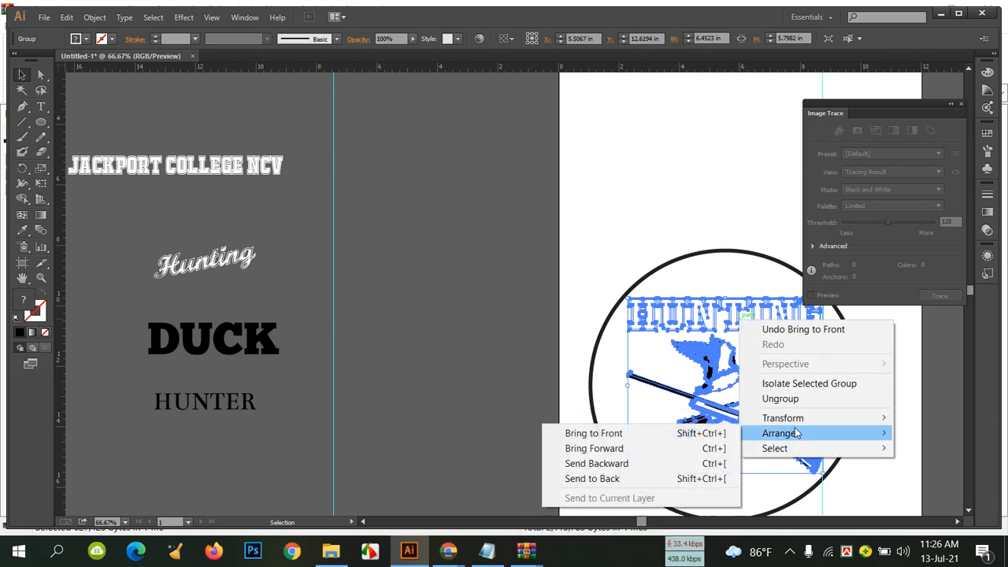
left_click(660, 439)
left_click(454, 286)
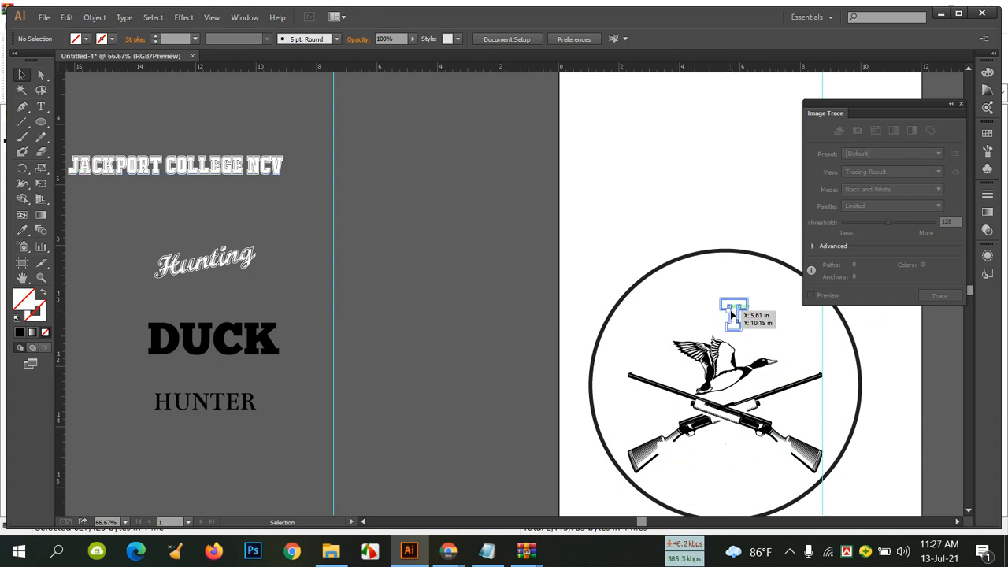
Try moving the grouped lettering, duck and shotguns out of the circle onto the gray canvas.
left_click(732, 319)
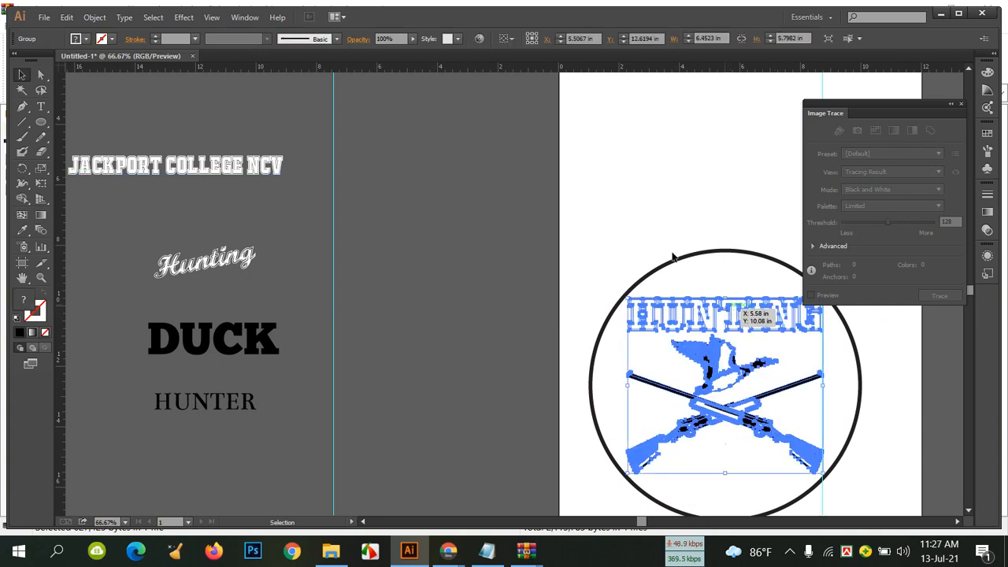
left_click(465, 238)
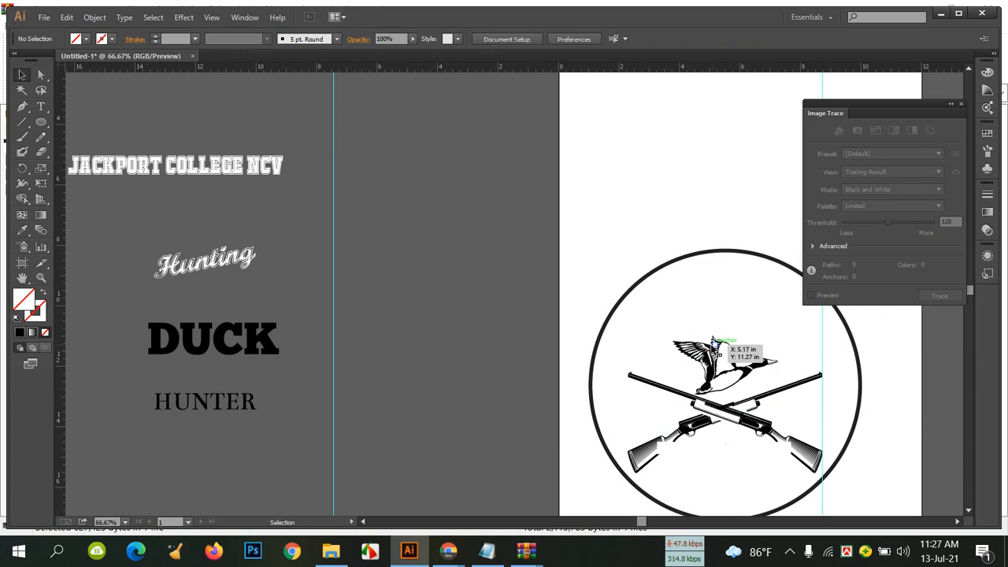
left_click(713, 312)
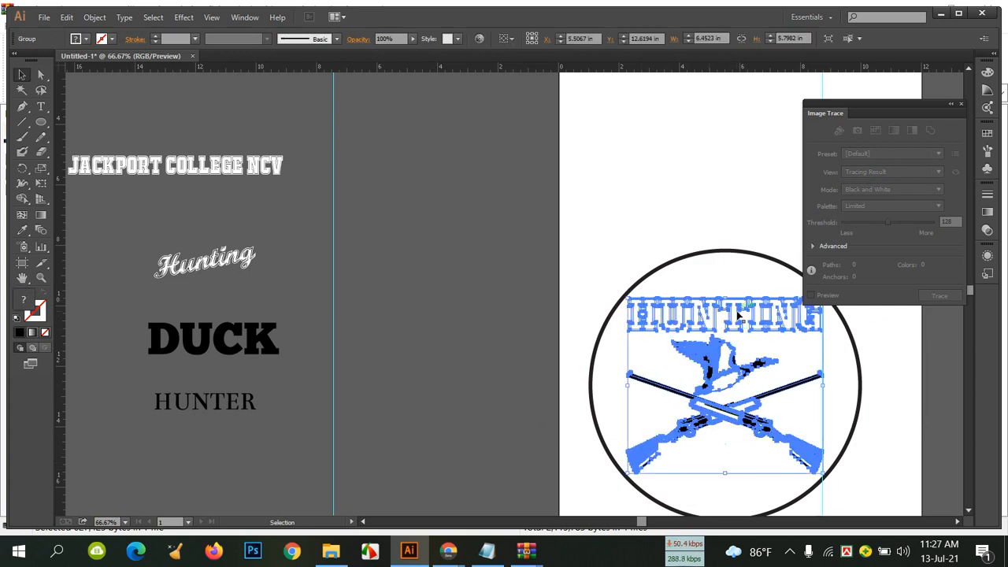
mouse_move(737, 314)
left_mouse_down()
mouse_move(443, 286)
mouse_move(429, 254)
left_mouse_up()
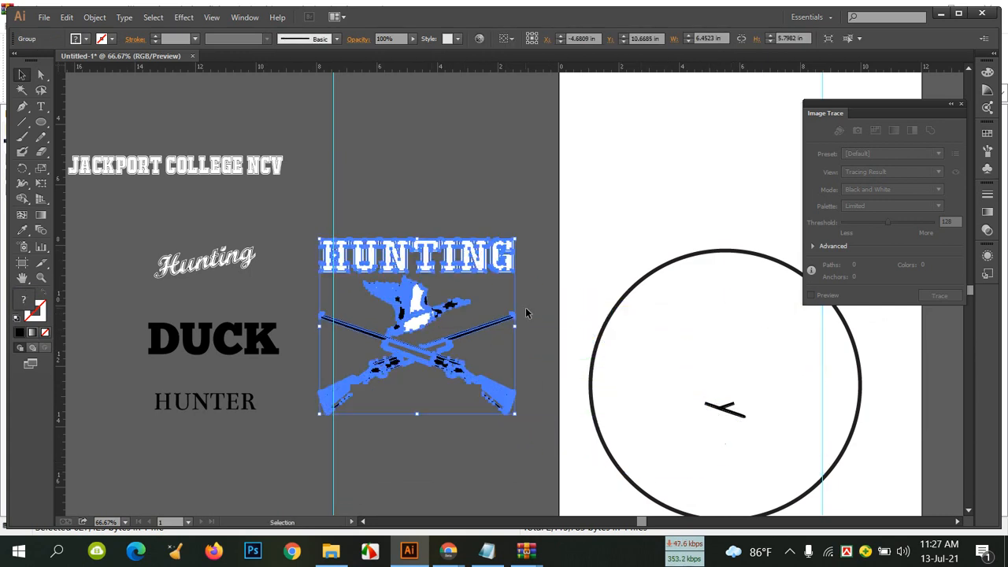
key("z")
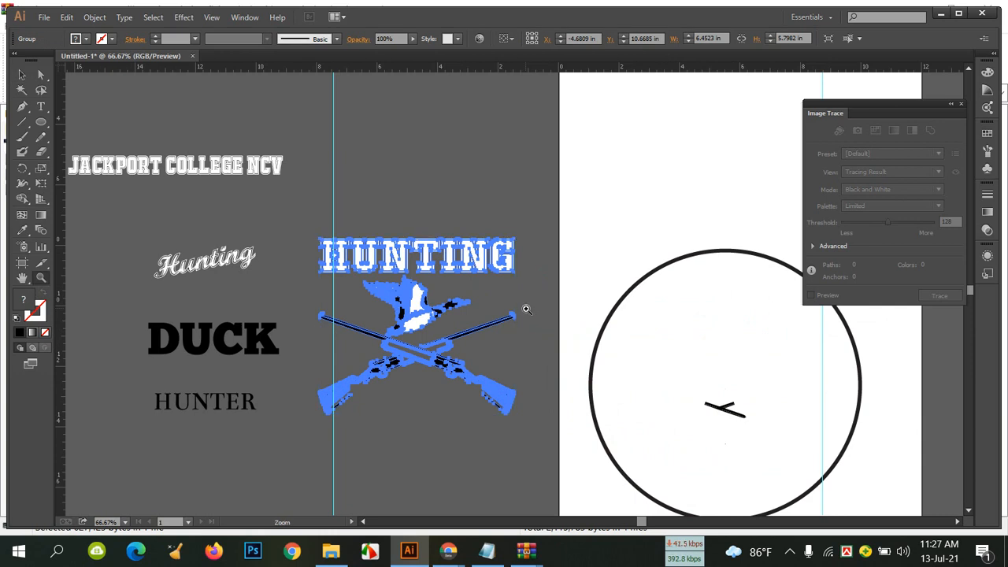
left_click(22, 75)
left_click(457, 189)
Undo the recent stacking changes and moves, back to before the circle and hunting artwork went onto the artboard.
key("ctrl+z")
key("ctrl+z")
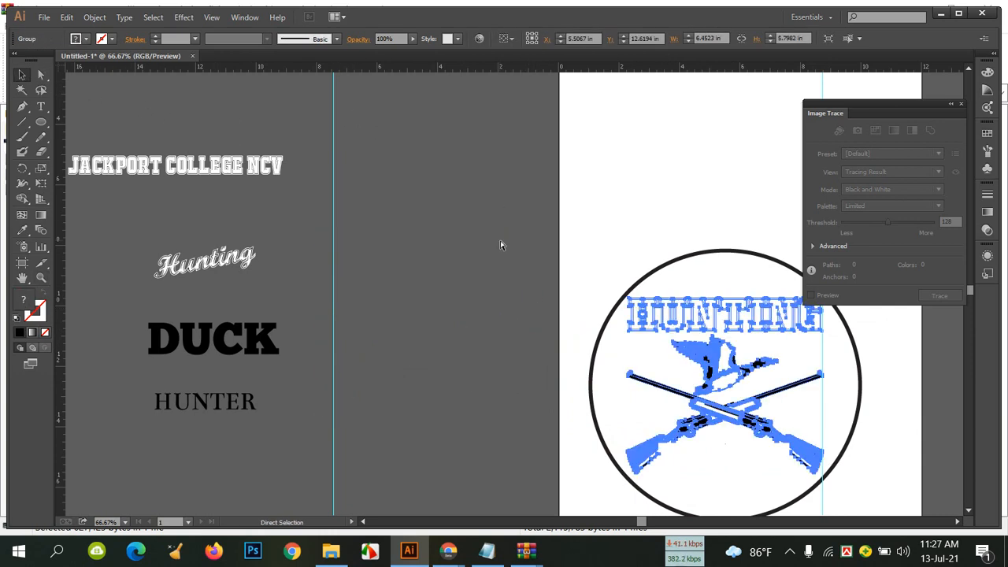
key("ctrl+z")
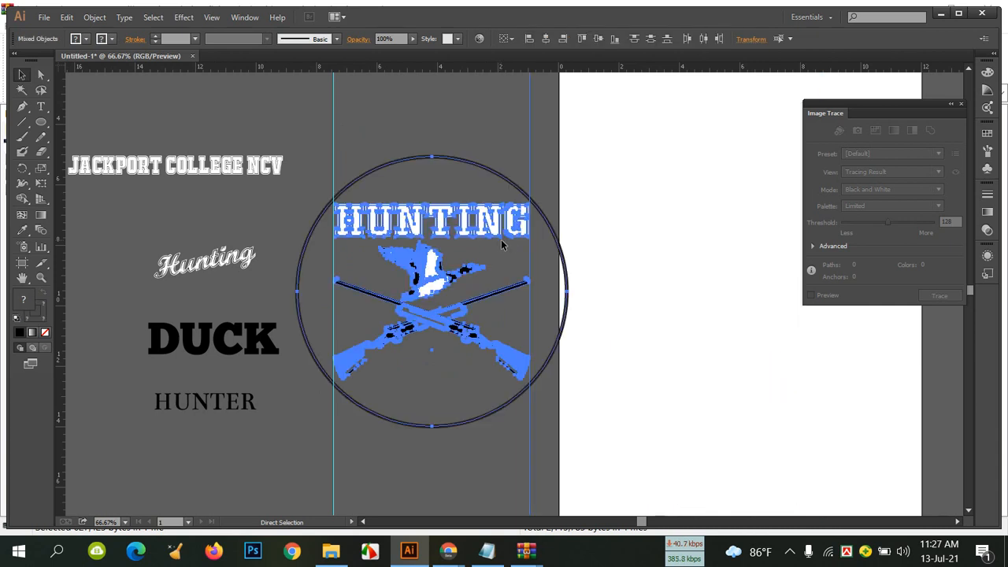
left_click(502, 119)
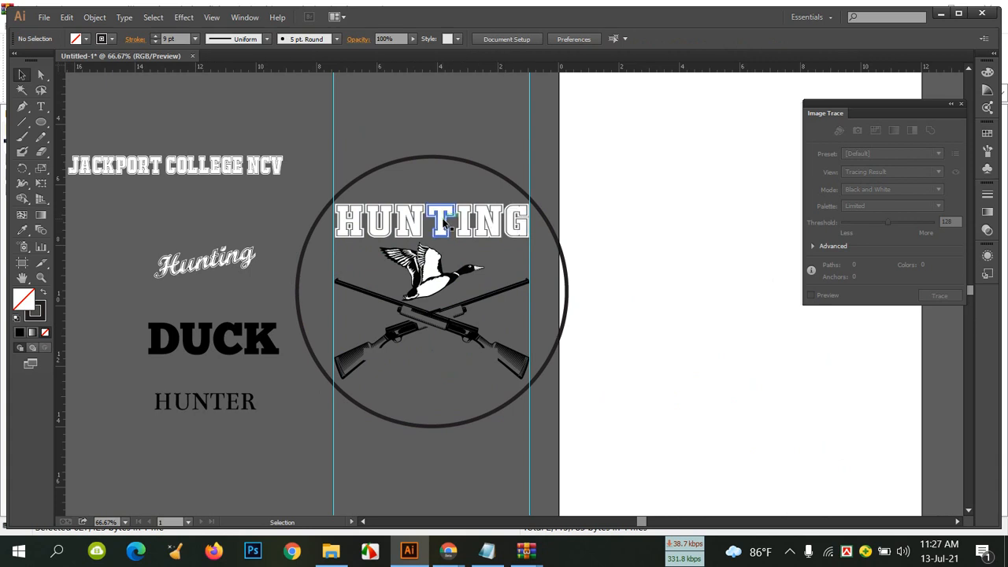
Move the circle, the hunting artwork and both vertical guides together slightly to the left on the gray canvas.
left_click(445, 223)
left_click(436, 130)
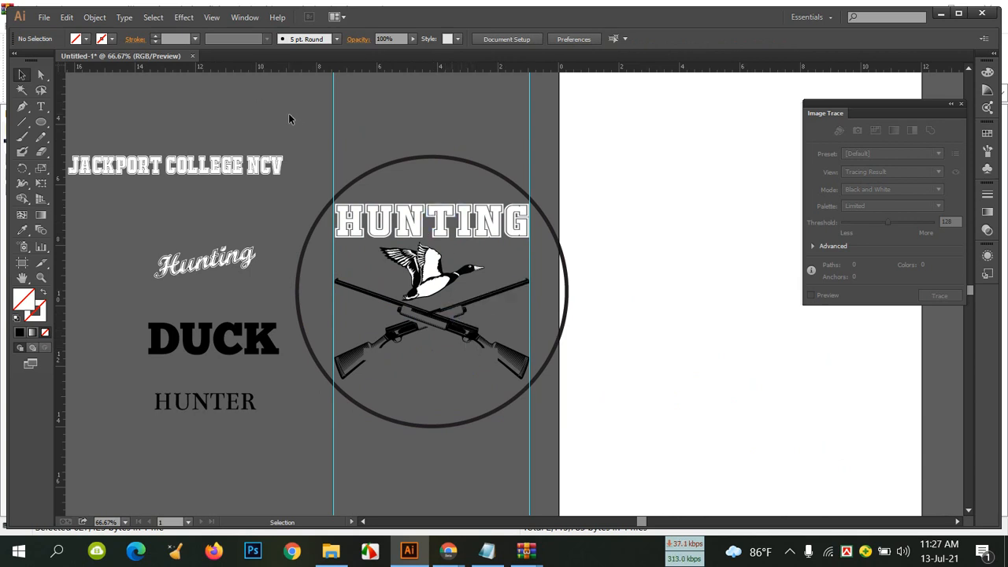
left_click_drag(301, 126, 529, 425)
left_click_drag(453, 322, 424, 316)
left_click(431, 115)
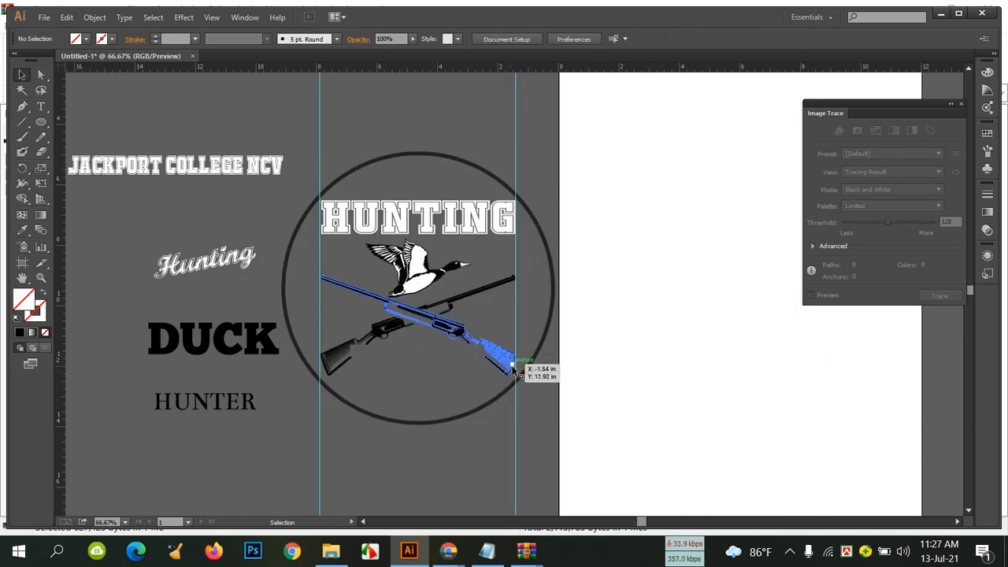
Ungroup the hunting artwork so the HUNTING lettering, duck and shotguns can be edited separately.
left_click(500, 359)
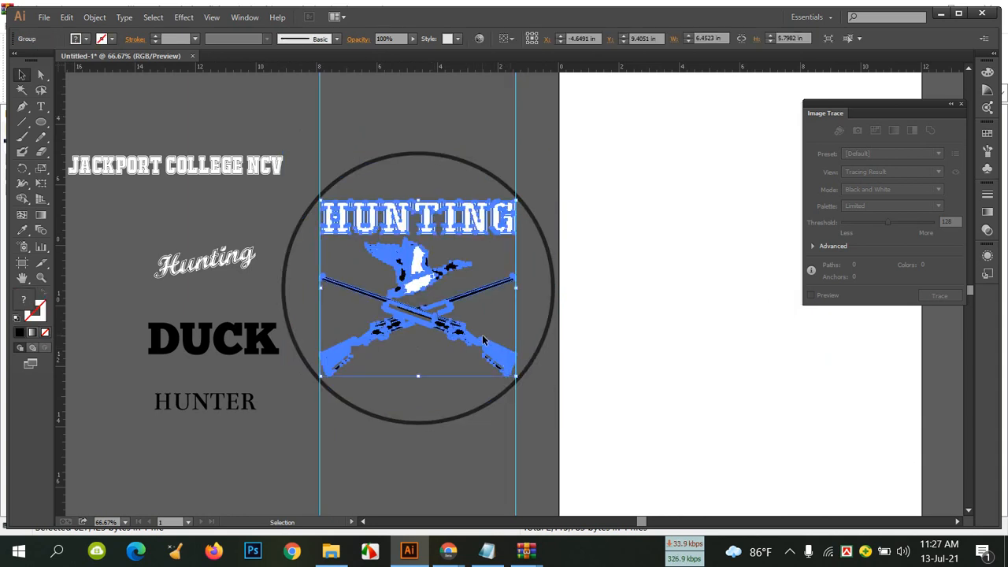
right_click(432, 217)
left_click(465, 292)
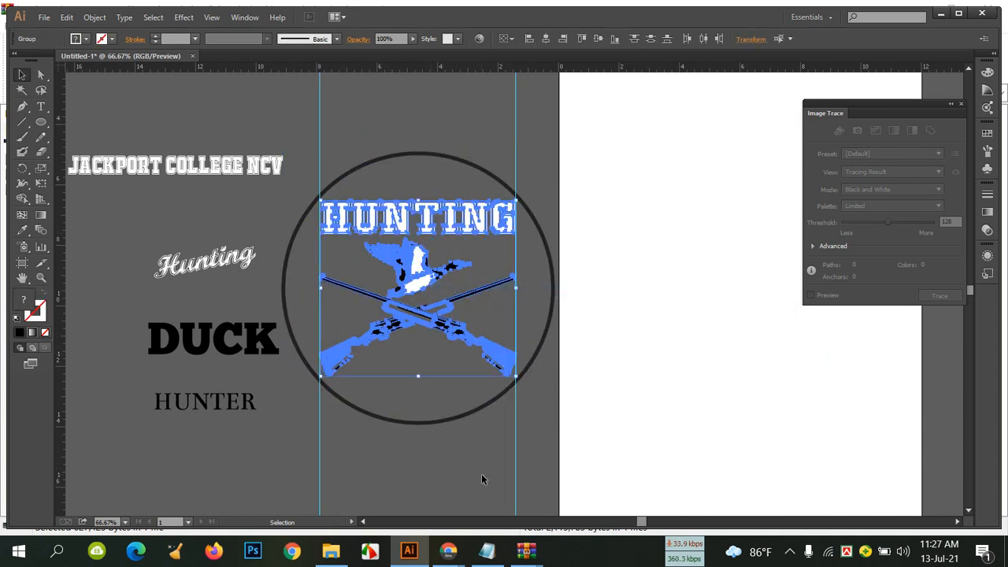
left_click(481, 473)
Apply a horizontal Arc warp with a 66% bend to the HUNTING lettering.
left_click(452, 232)
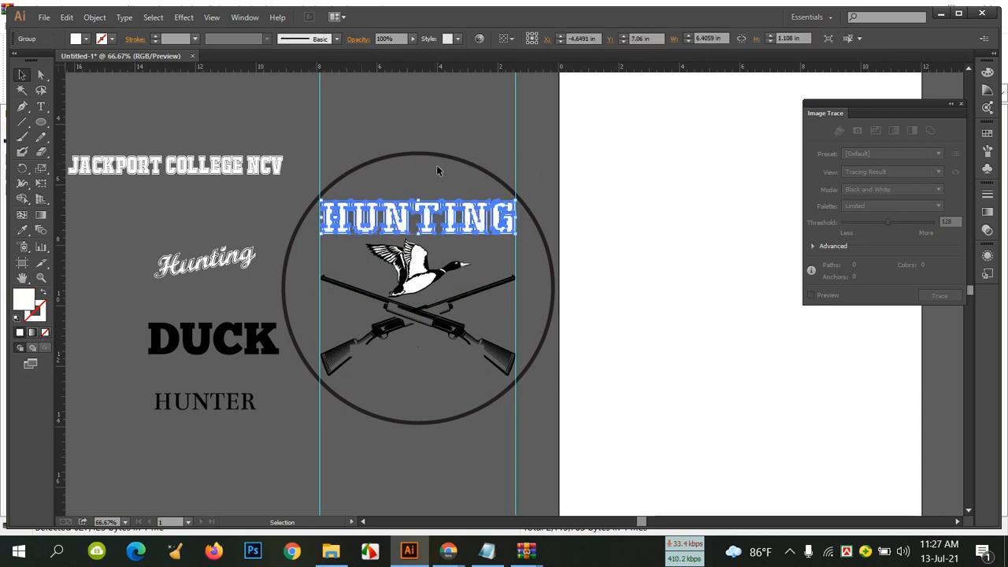
left_click(260, 17)
mouse_move(181, 23)
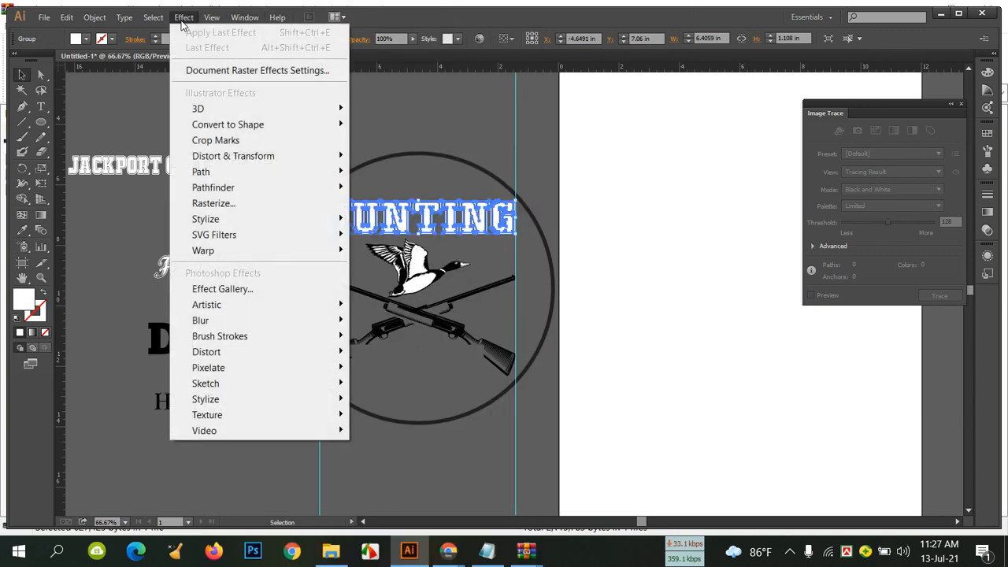
mouse_move(244, 252)
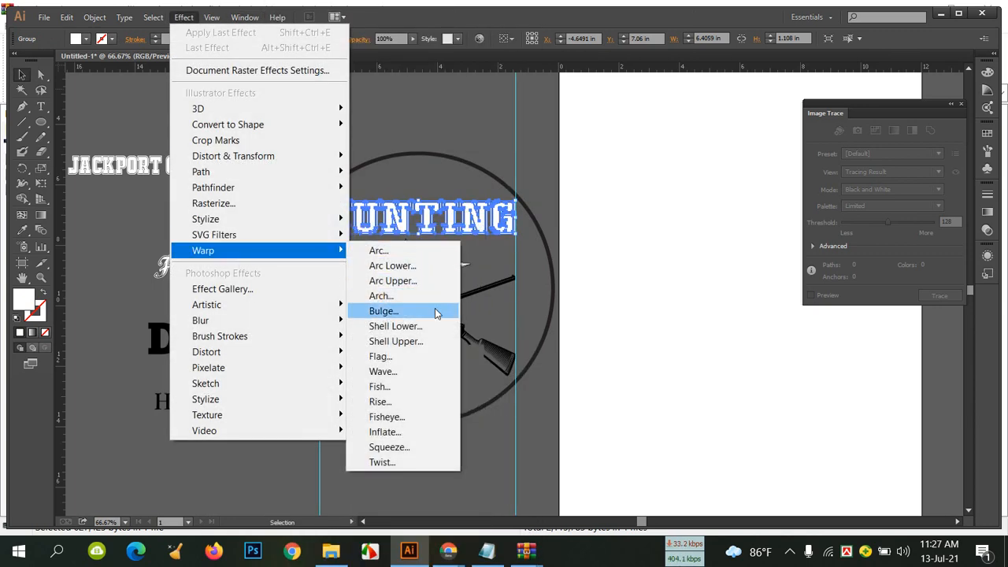
left_click(412, 250)
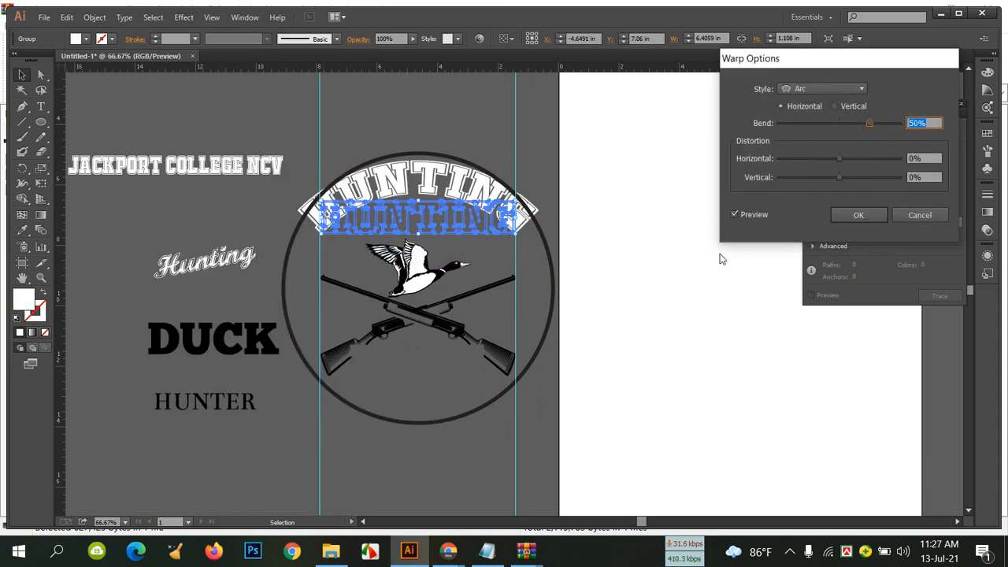
key("Up")
key("Up")
key("Up")
key("Up")
key("Up")
key("Up")
key("Up")
key("Up")
key("Up")
key("Up")
key("Up")
key("Up")
key("Up")
key("Up")
key("Up")
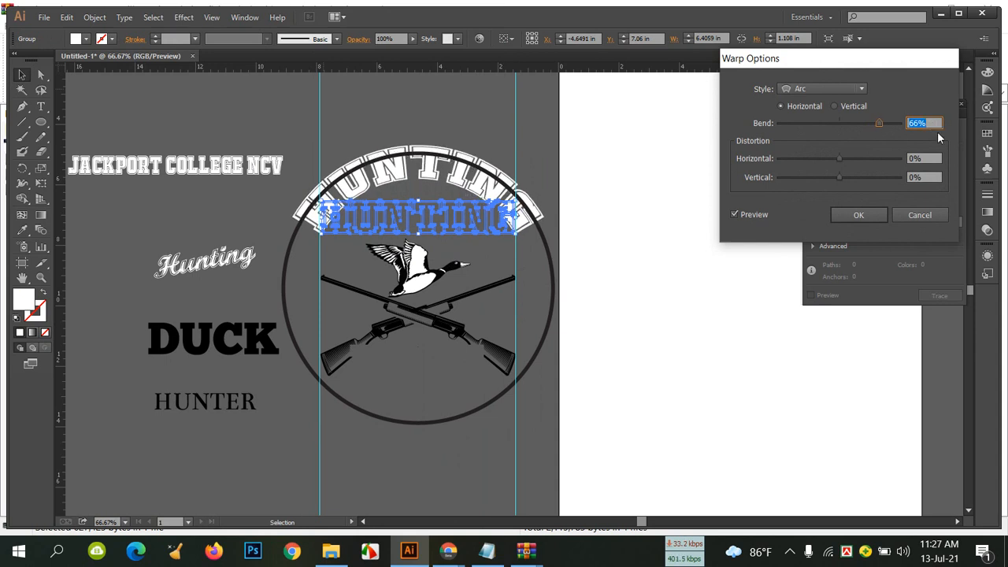
left_click(867, 217)
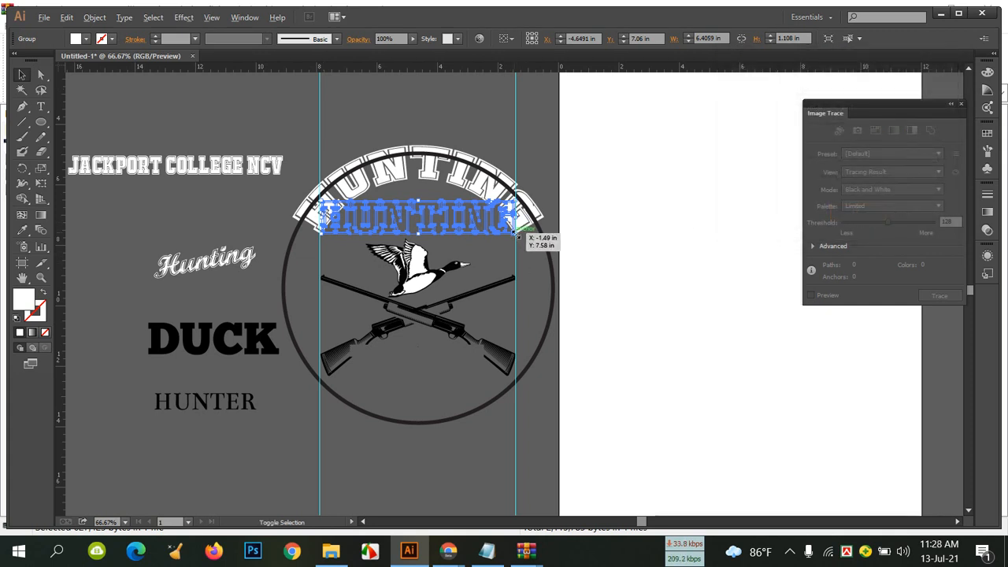
Shrink the arched HUNTING lettering from its centre to about 5.56 in wide and nudge it down inside the circle.
left_click_drag(518, 235, 508, 228)
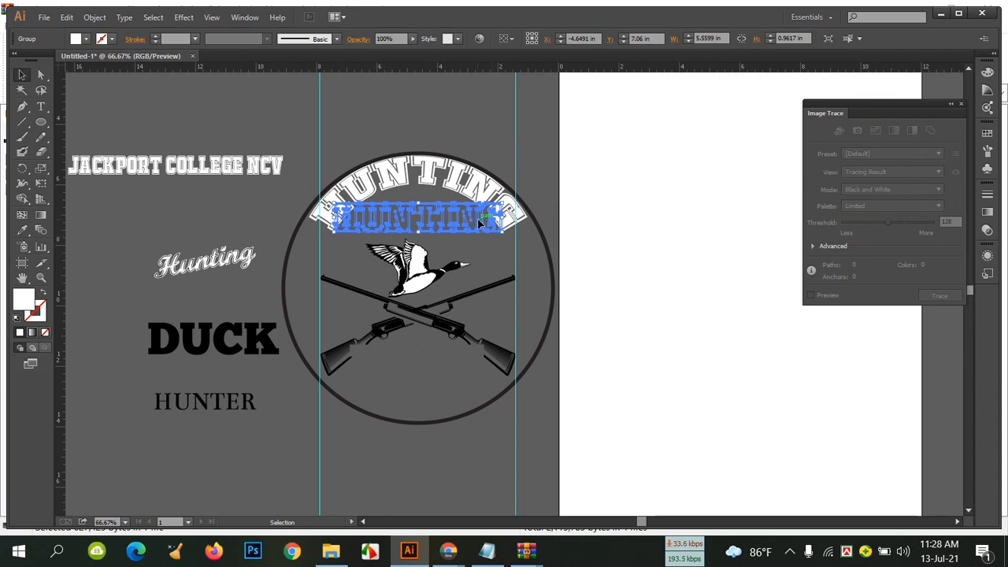
left_click(456, 124)
left_click(459, 209)
key("Down")
key("Down")
key("Down")
key("Down")
key("Down")
key("shift+Down")
key("shift+Down")
key("shift+Down")
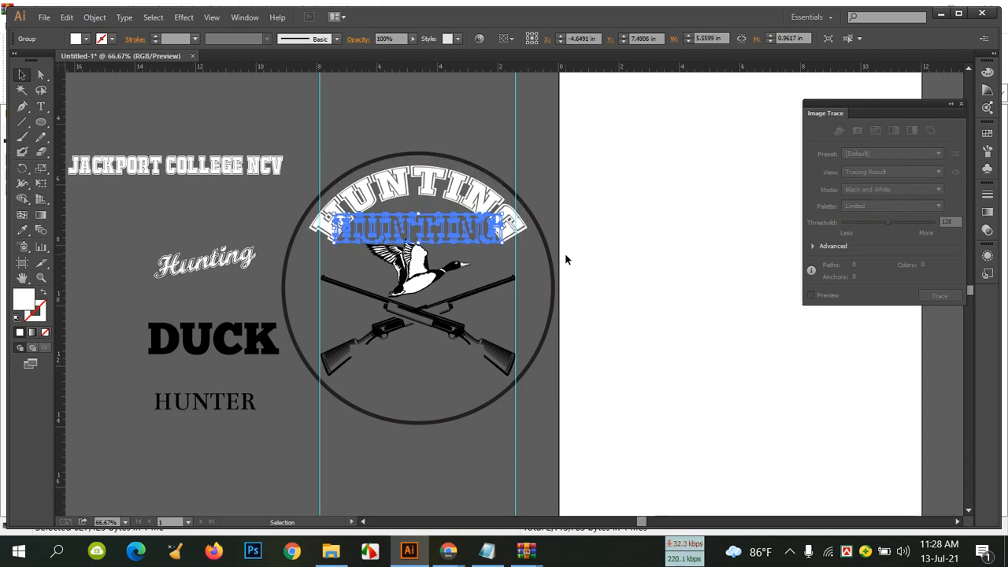
left_click(420, 128)
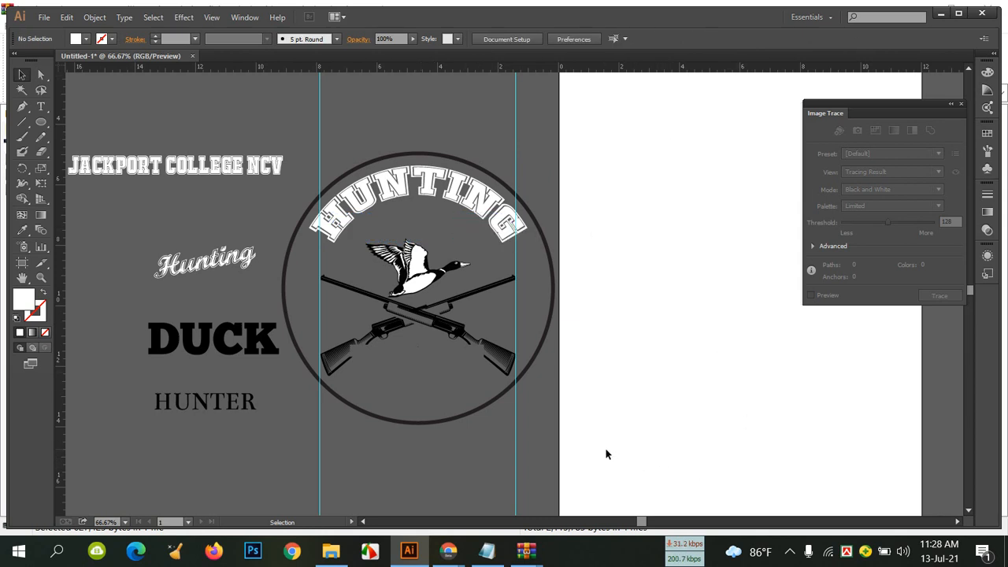
Fine-tune the arched HUNTING lettering's vertical position to about Y 7.5 in, just below the circle's upper edge.
left_click(427, 204)
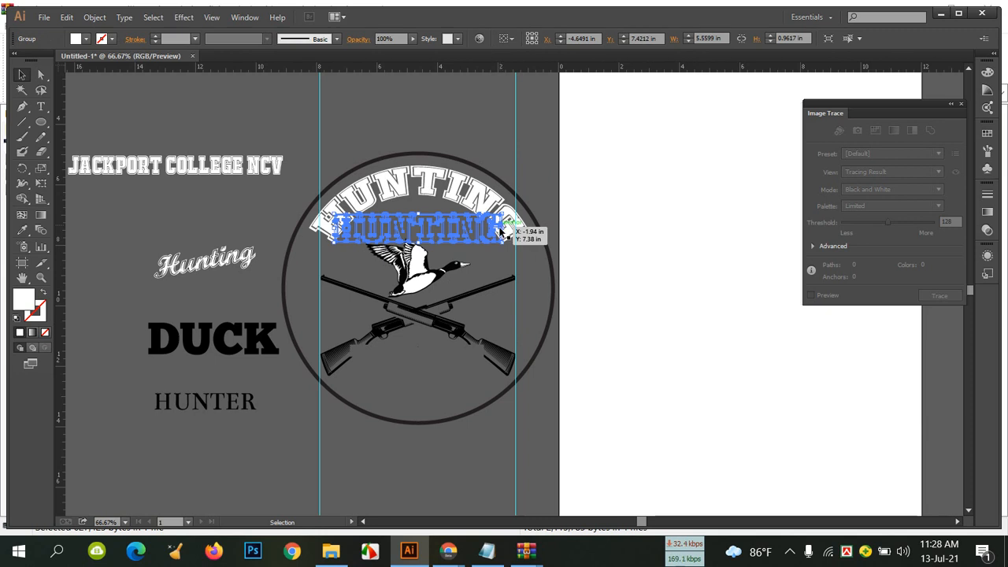
key("Down")
key("Down")
key("Down")
key("Down")
key("Down")
key("Down")
key("Down")
key("Down")
key("Down")
key("Down")
key("Down")
key("Down")
key("Down")
key("Down")
key("Down")
key("Down")
key("Down")
key("Down")
key("Down")
key("Down")
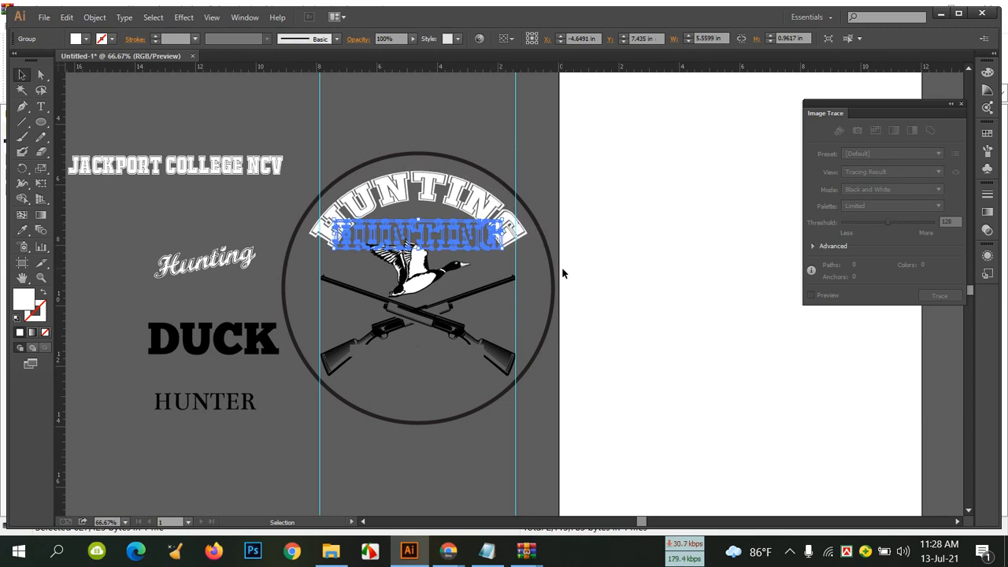
key("Down")
key("Down")
key("Down")
key("Down")
key("Down")
key("Down")
key("Down")
key("Down")
key("Down")
key("Down")
key("Down")
key("Down")
key("Down")
key("Down")
key("Down")
key("Down")
key("Down")
key("Down")
key("Down")
key("Down")
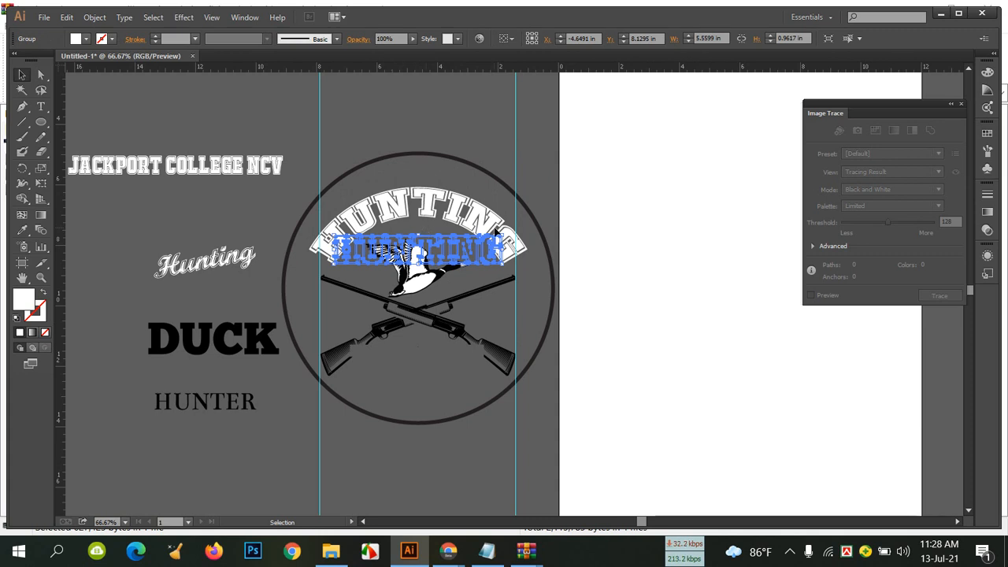
key("Up")
key("Up")
key("Up")
key("Up")
key("Up")
key("Up")
key("Up")
key("Up")
key("Up")
key("Up")
key("Up")
key("Up")
key("Up")
key("Up")
key("Up")
key("Up")
key("Up")
key("Up")
key("Up")
key("Up")
key("Up")
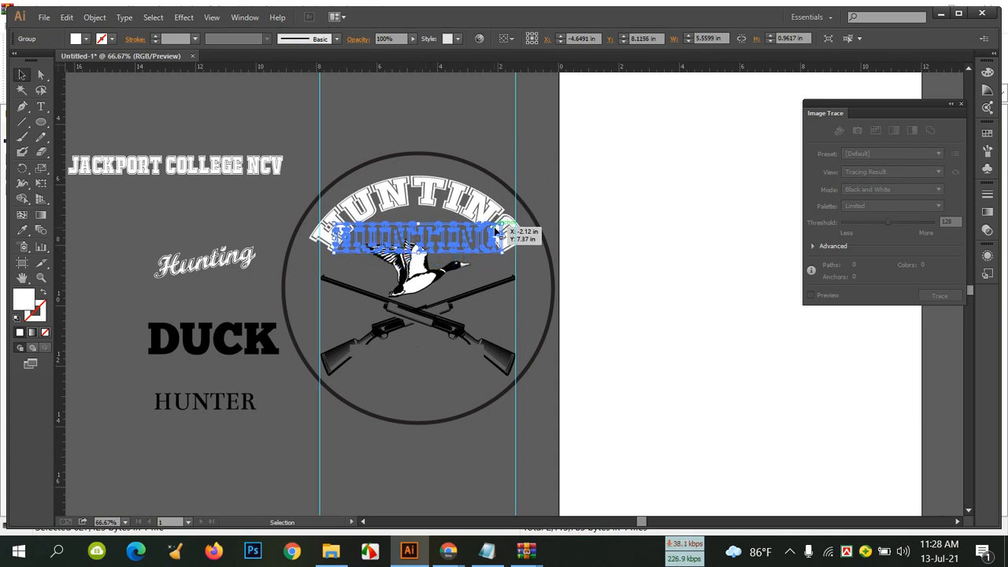
key("Up")
key("Up")
key("Up")
key("Up")
key("Up")
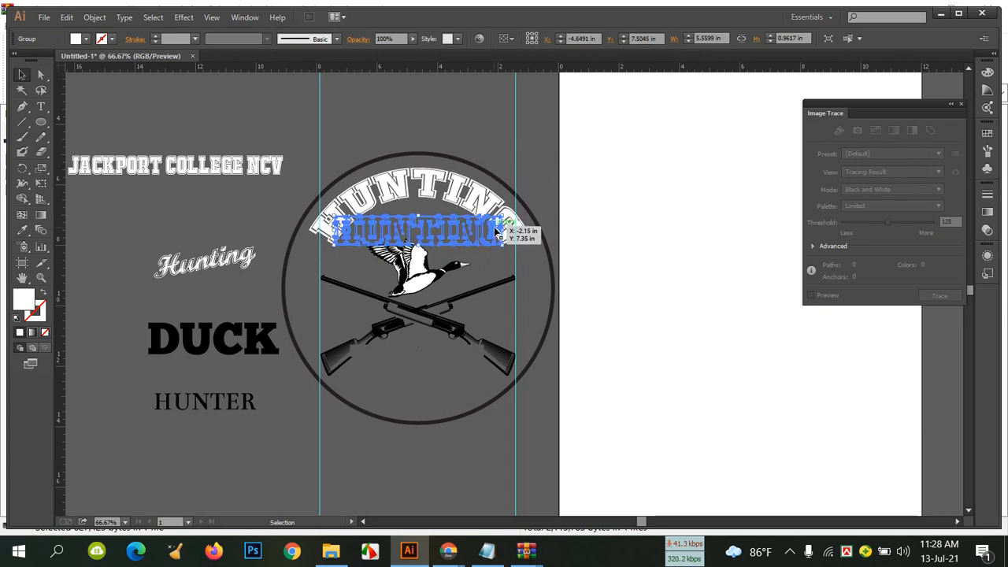
left_click(500, 186)
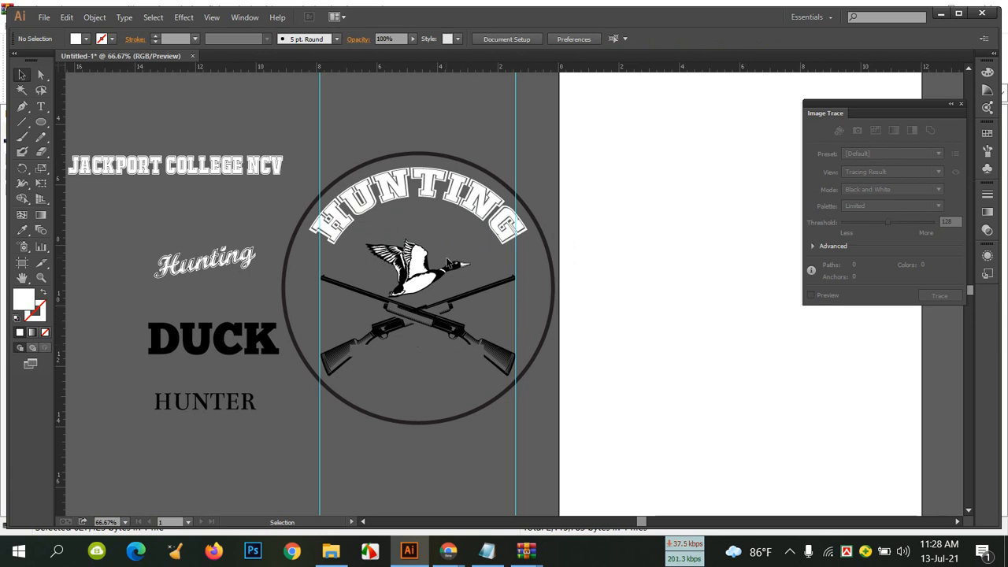
Nudge the duck slightly upward to sit between the arched HUNTING lettering and the crossed shotguns.
left_click(398, 271)
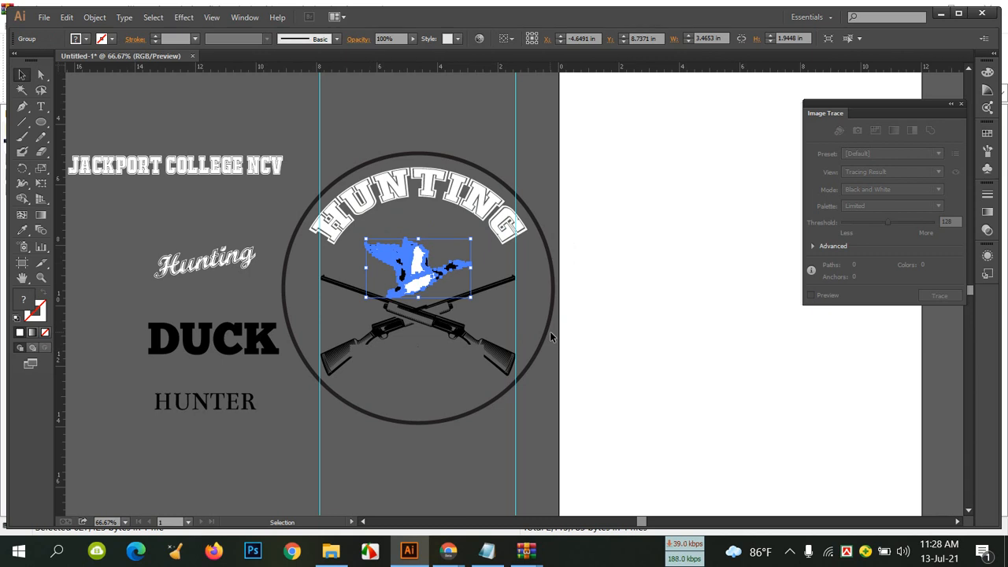
key("Up")
key("Up")
key("Up")
key("Up")
key("Up")
key("Up")
key("Up")
key("Up")
key("Up")
key("Up")
key("Up")
key("Up")
key("Up")
key("Up")
key("Up")
key("Up")
key("Up")
key("Up")
key("Up")
key("Up")
key("Up")
key("Up")
key("Up")
key("Up")
left_click(482, 449)
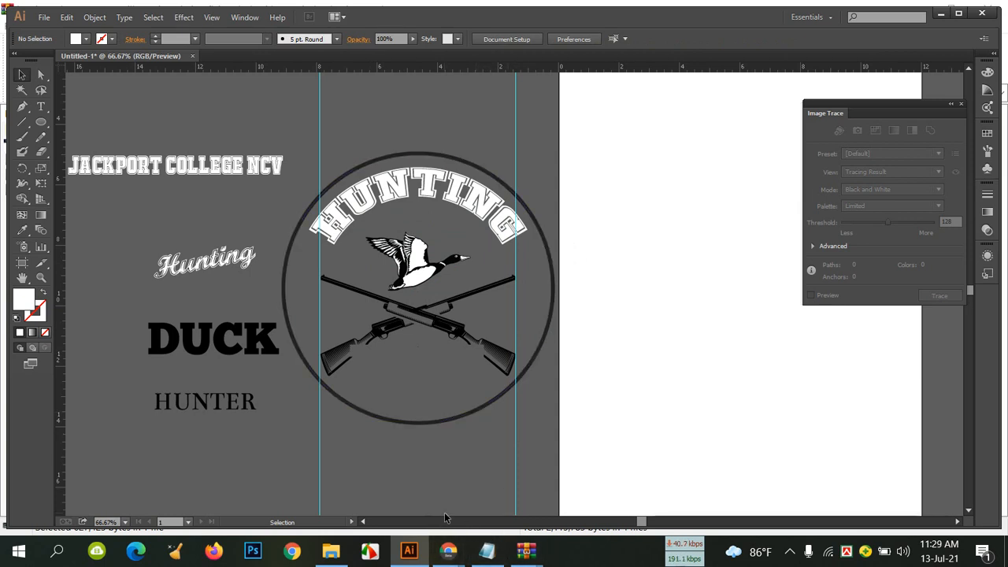
Try offsetting the circular frame's path outward by 0.1389 in with miter joins and a miter limit of 4.
left_click(384, 159)
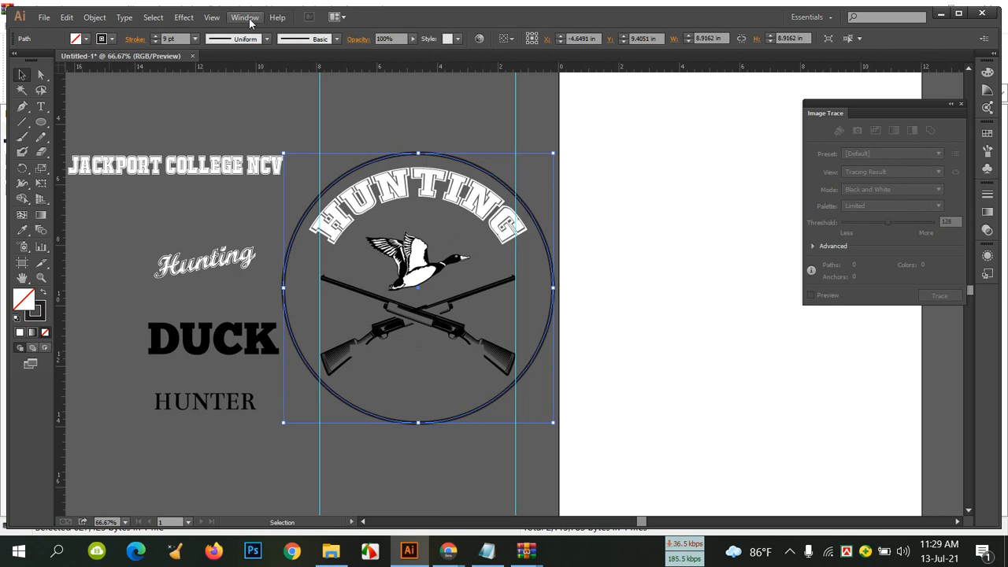
left_click(95, 18)
mouse_move(135, 292)
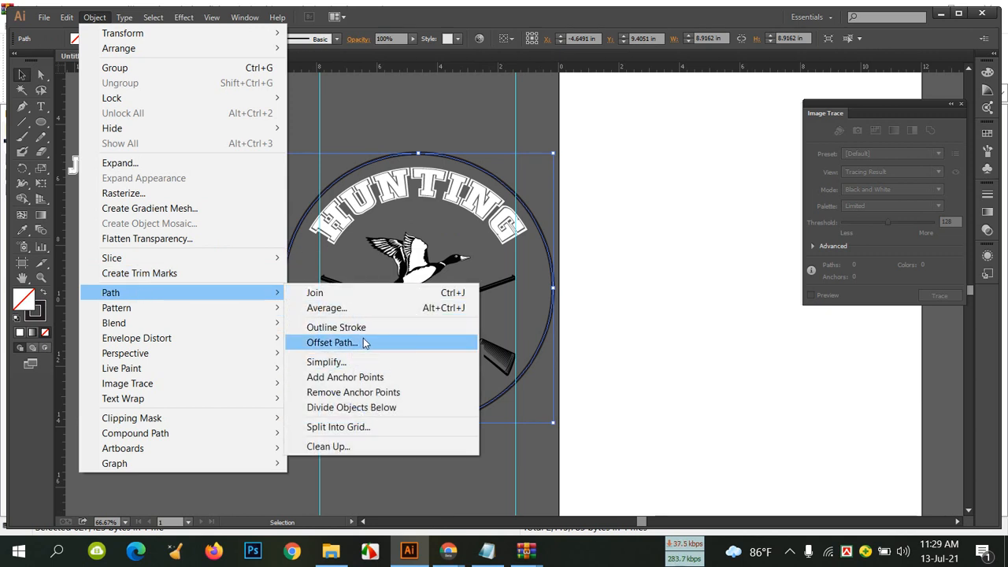
left_click(365, 344)
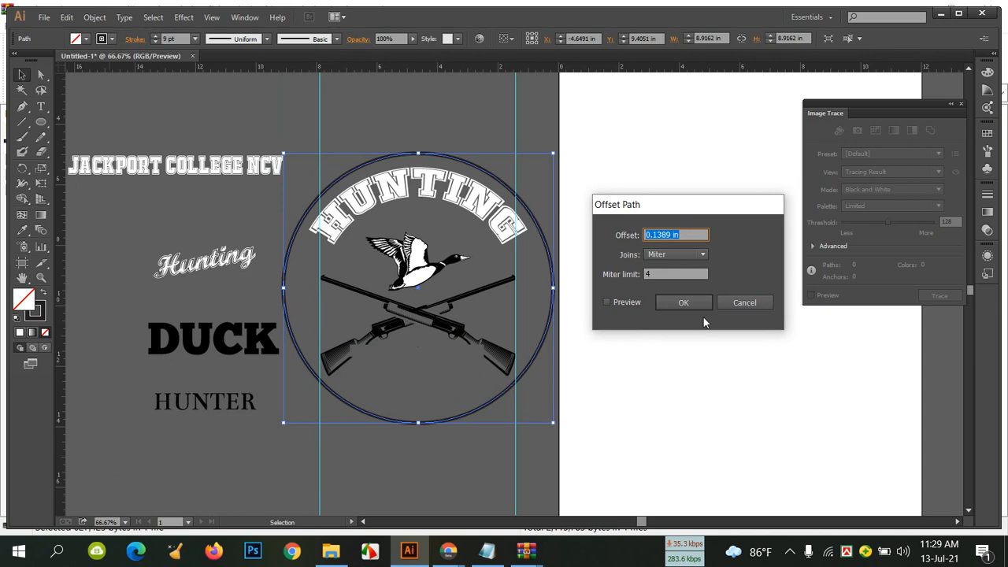
left_click(607, 303)
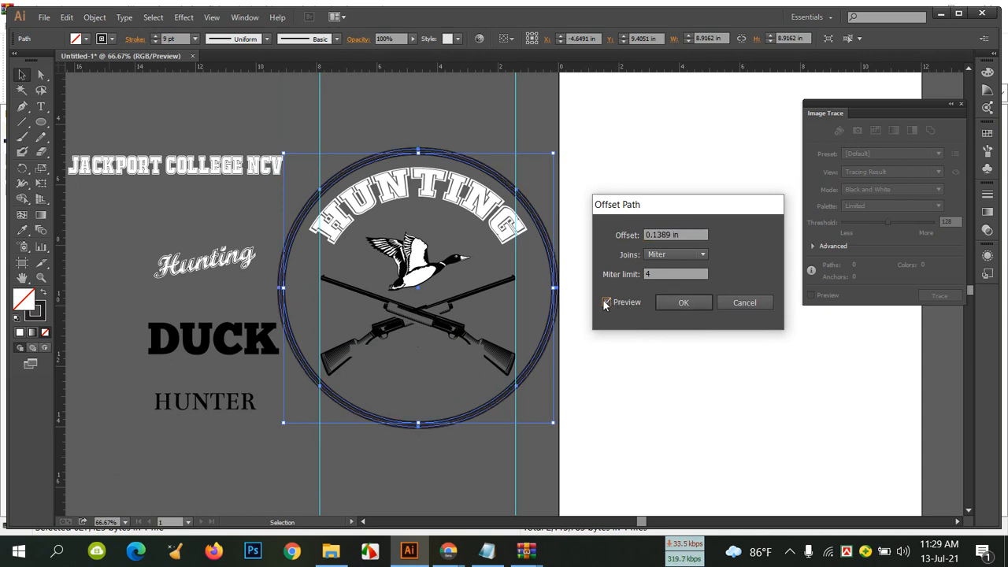
left_click(683, 302)
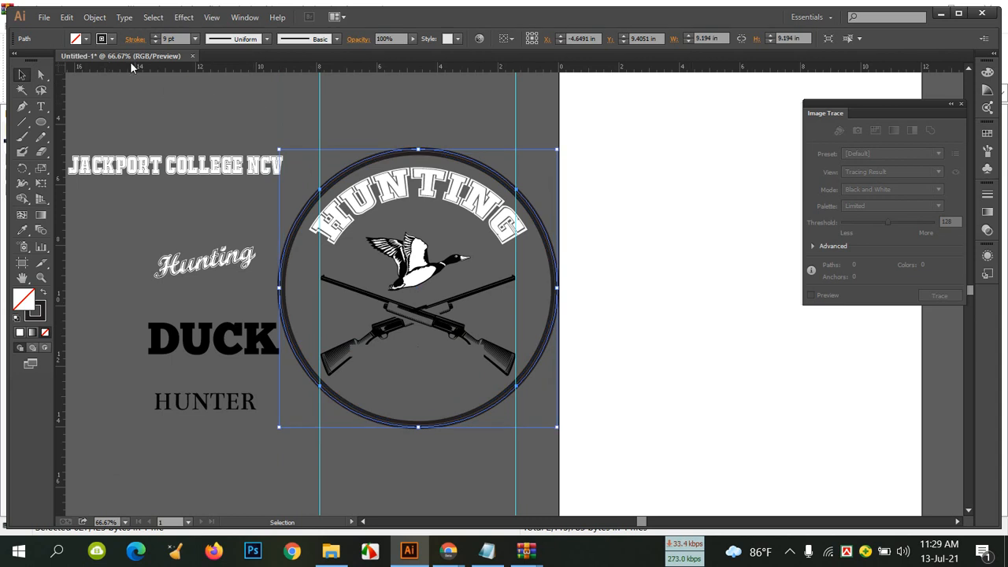
Try a white stroke on the outer offset ring.
left_click(112, 39)
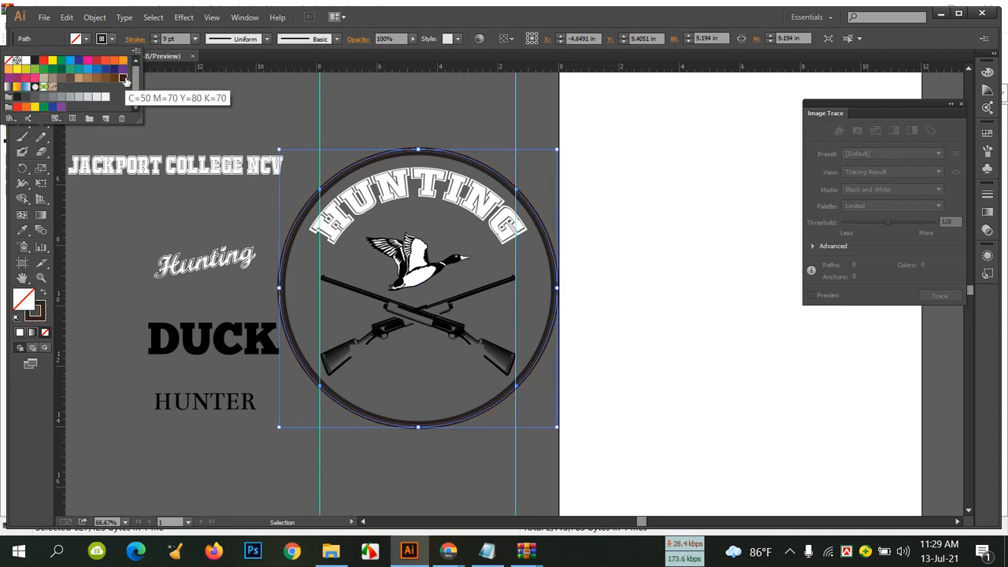
left_click(26, 61)
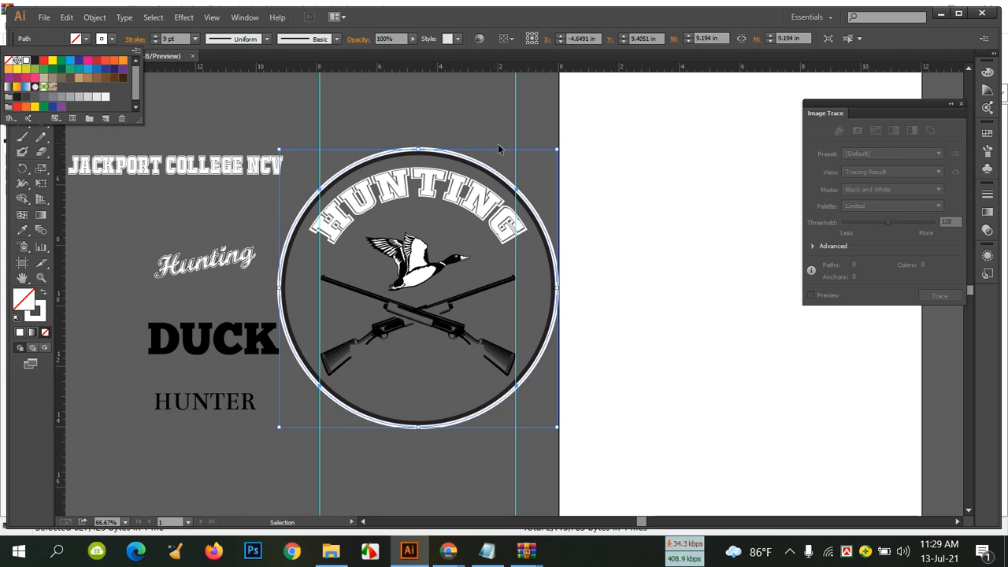
left_click(417, 99)
key("ctrl+c")
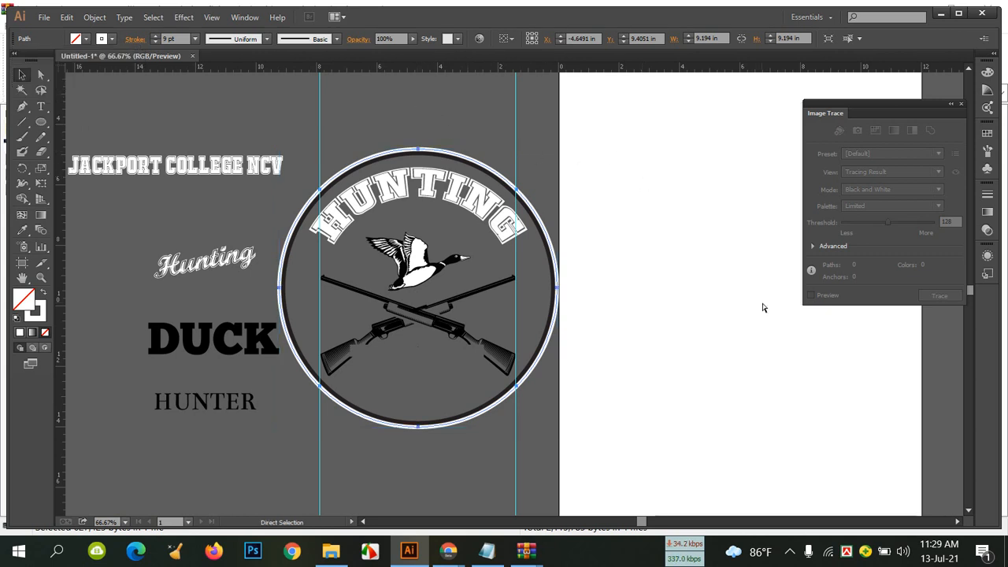
Undo the white stroke and the path offset on the circular frame, and deselect it.
key("ctrl+z")
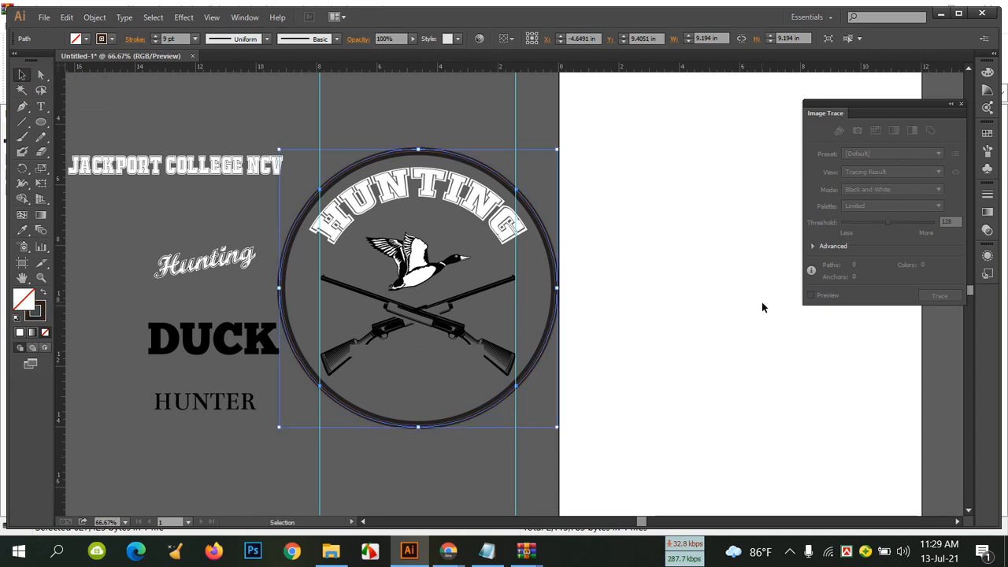
key("ctrl+z")
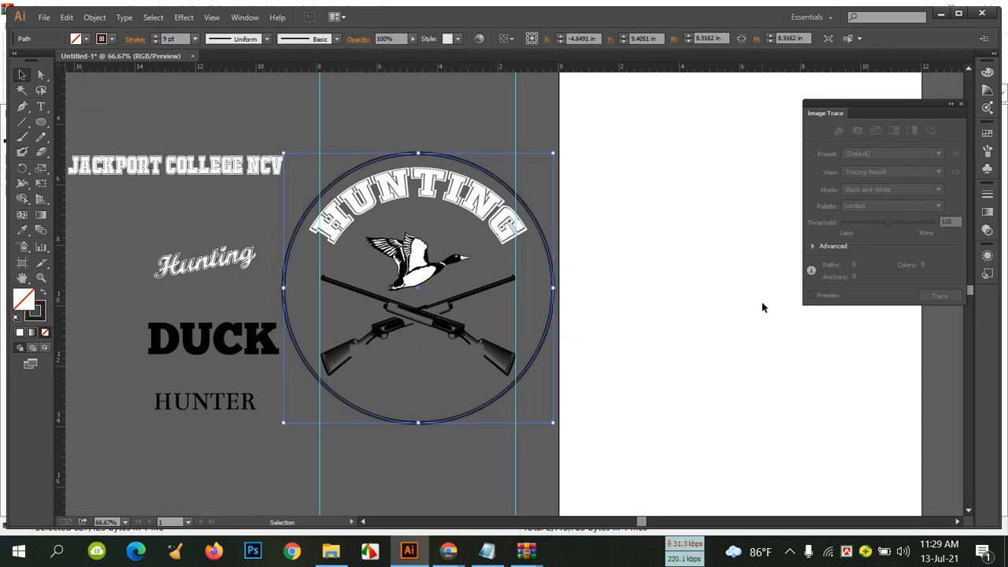
left_click(465, 123)
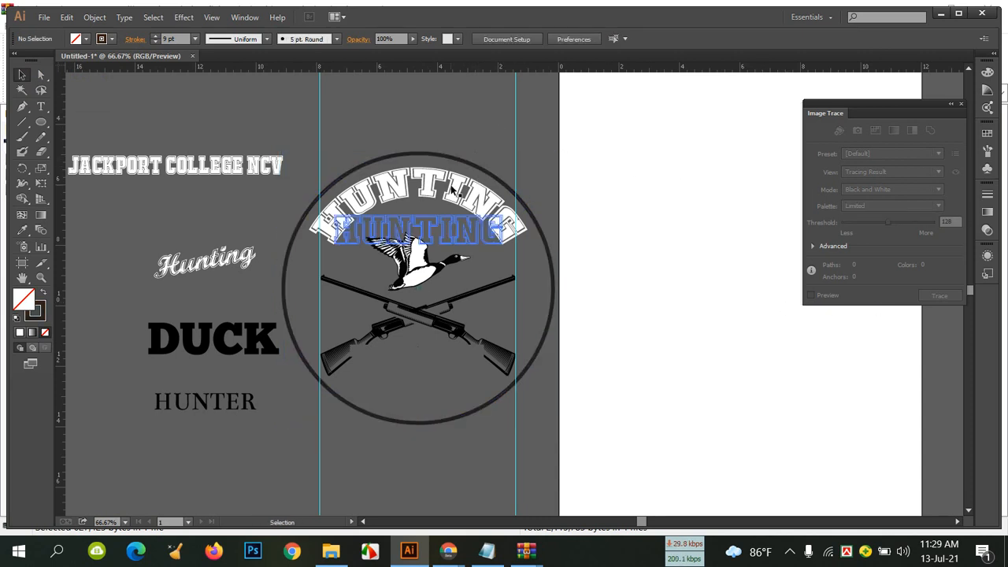
Expand the appearance of the arc-warped HUNTING lettering into real shapes.
left_click(452, 190)
right_click(452, 190)
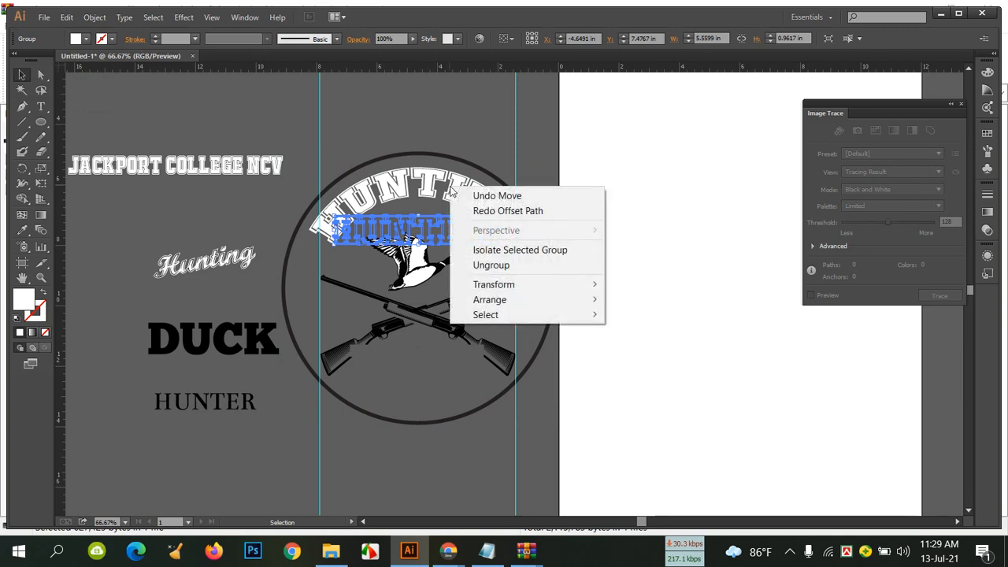
left_click(95, 16)
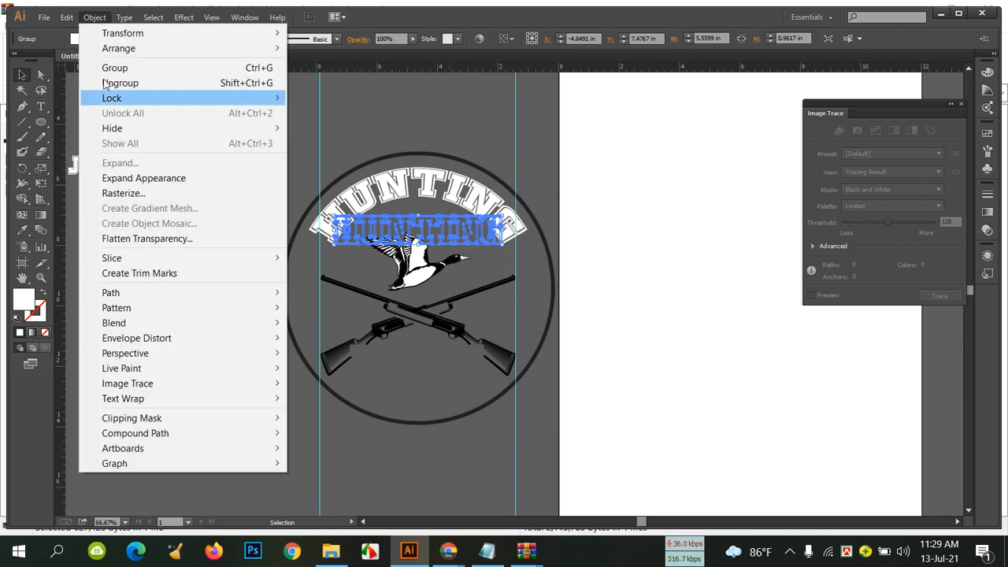
left_click(146, 179)
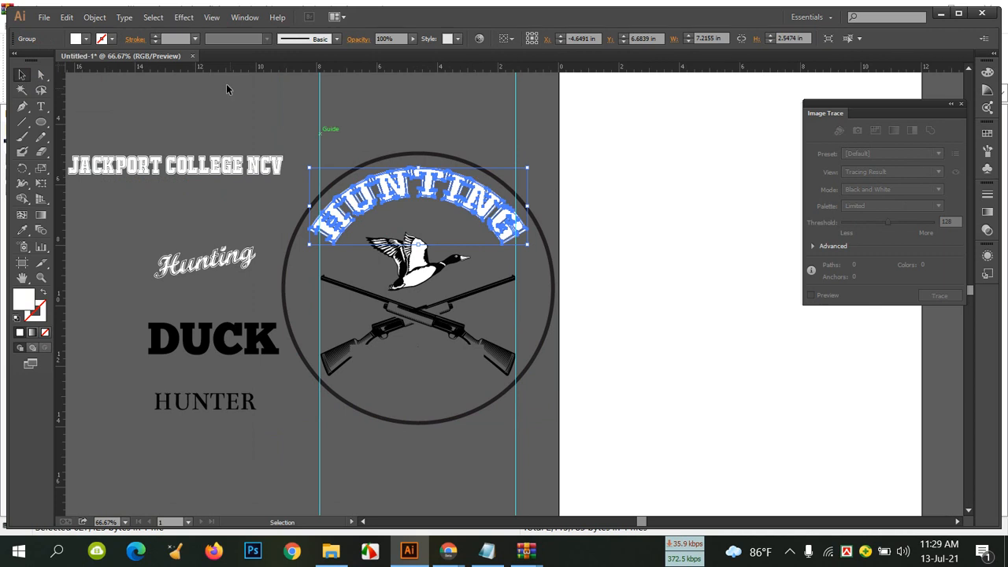
Give the expanded HUNTING lettering a 2 pt black stroke.
left_click(154, 37)
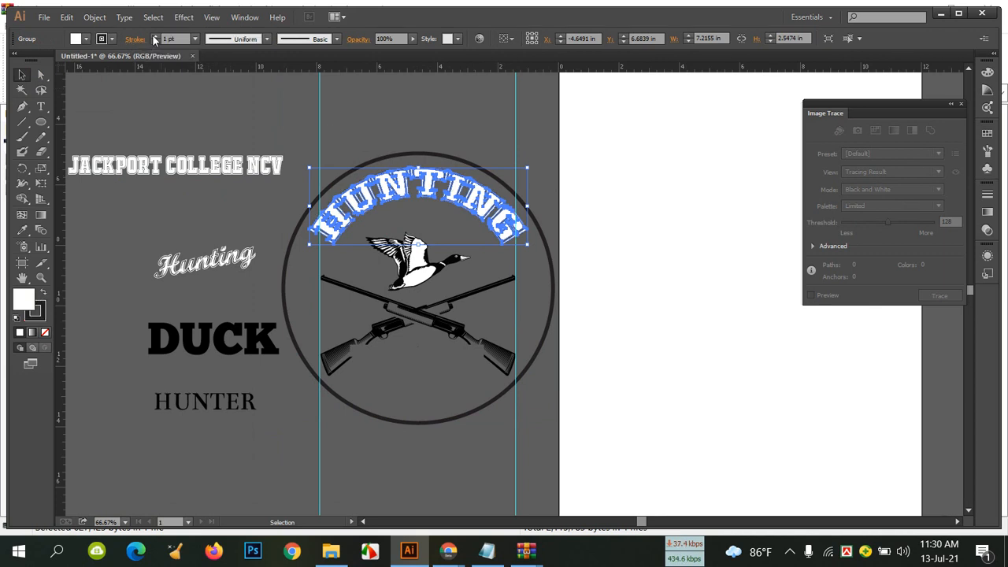
left_click(426, 114)
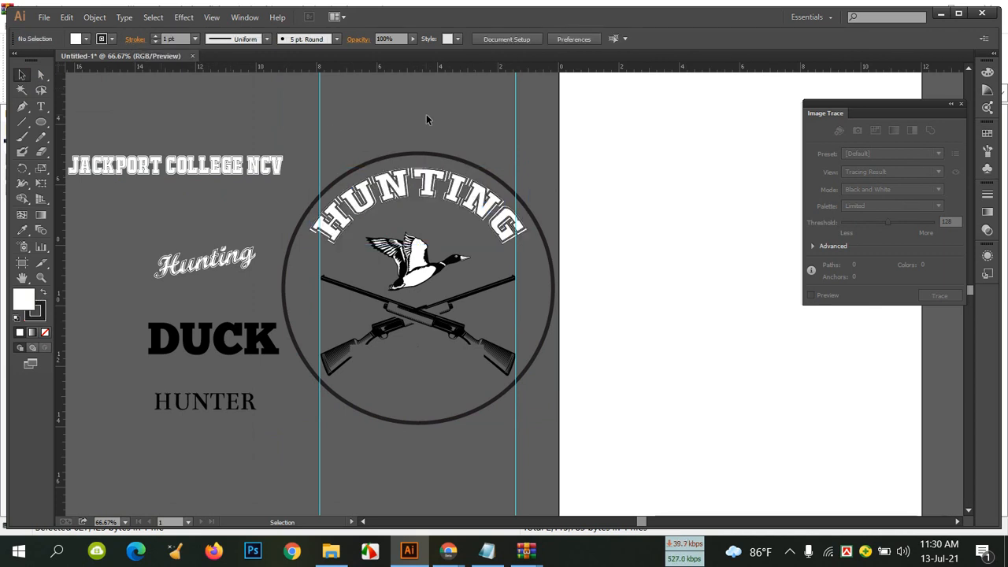
left_click(358, 206)
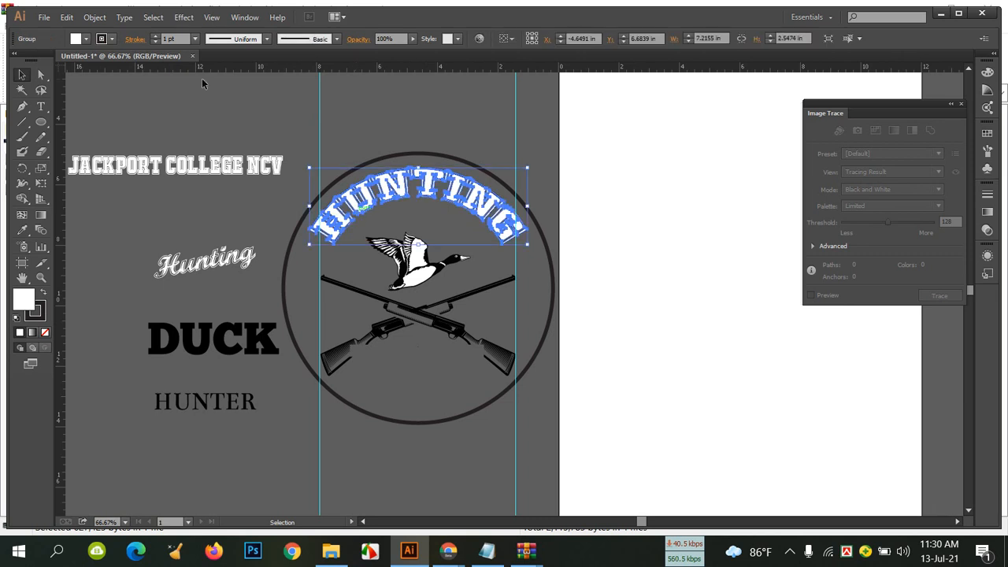
left_click(155, 37)
left_click(381, 89)
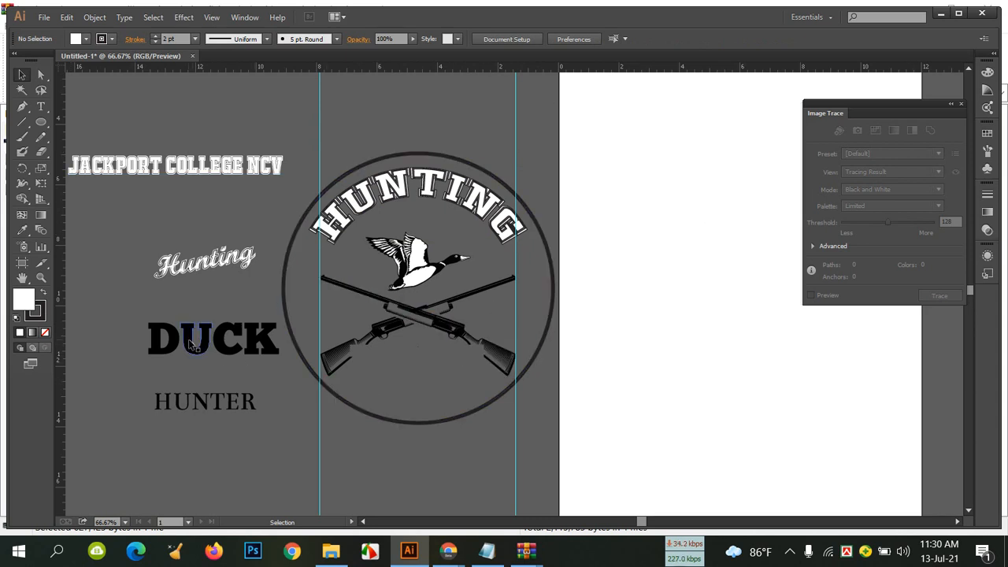
Move the DUCK lettering between the shotgun stocks at about Y 11.89 in and align its horizontal centre with the crossed shotguns.
left_click(190, 344)
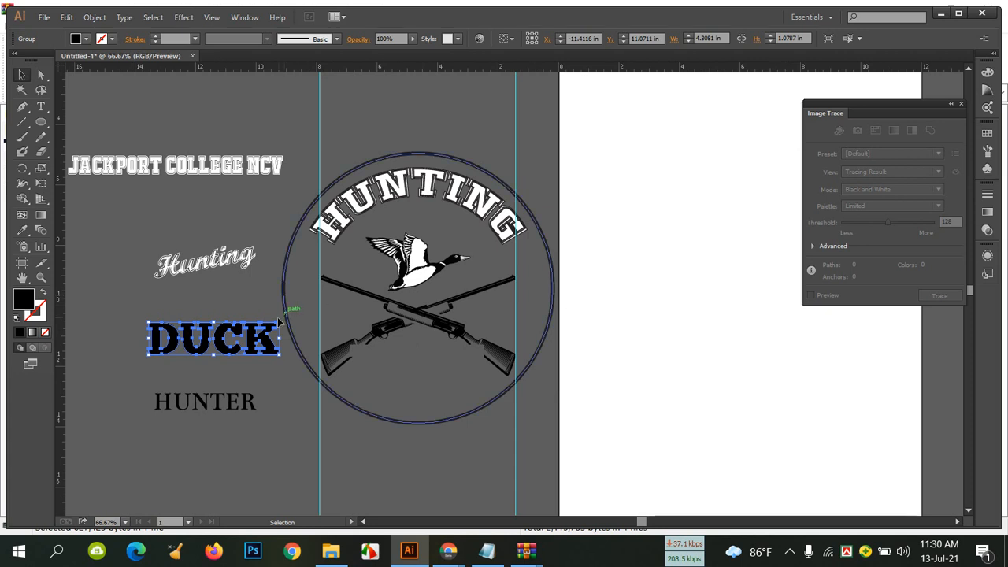
left_click_drag(224, 336, 427, 368)
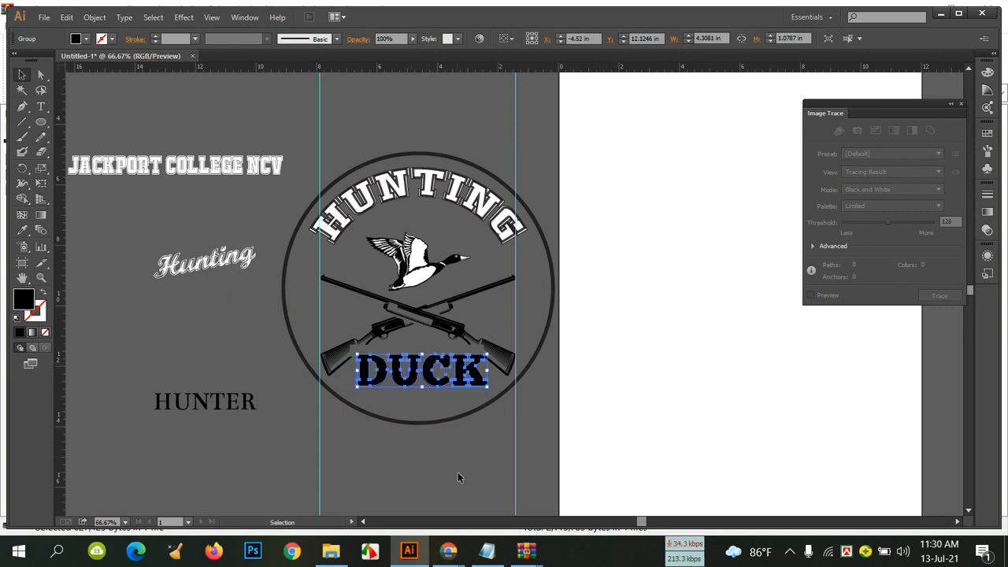
key("ctrl+equal")
key("ctrl+equal")
key("ctrl+equal")
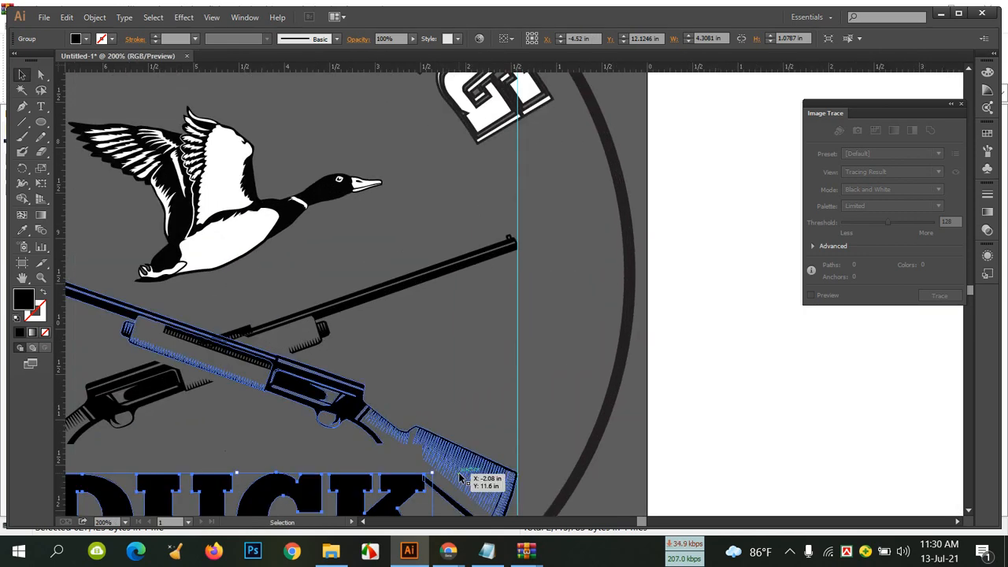
left_click_drag(471, 345, 635, 221)
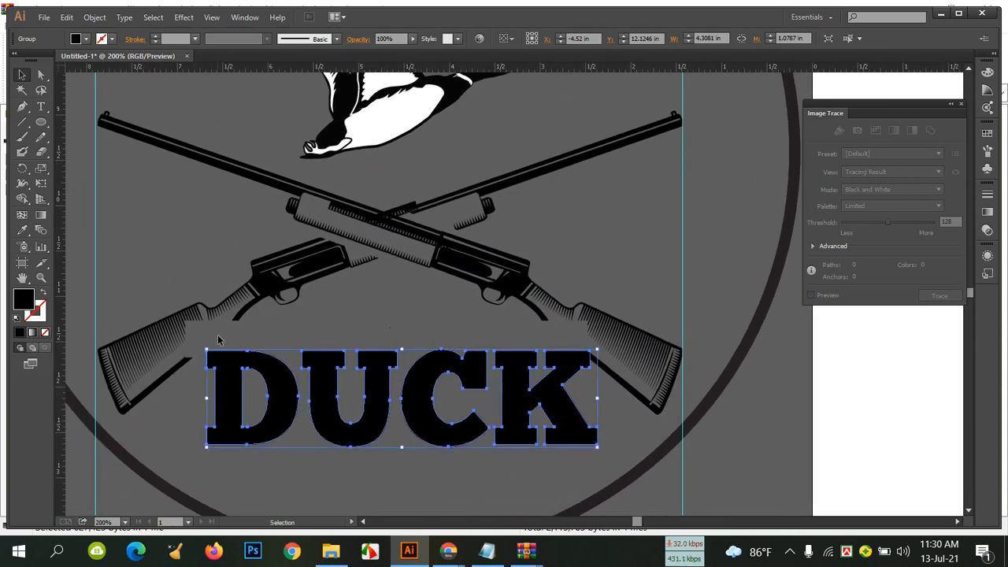
mouse_move(343, 361)
left_mouse_down()
mouse_move(323, 337)
mouse_move(331, 347)
left_mouse_up()
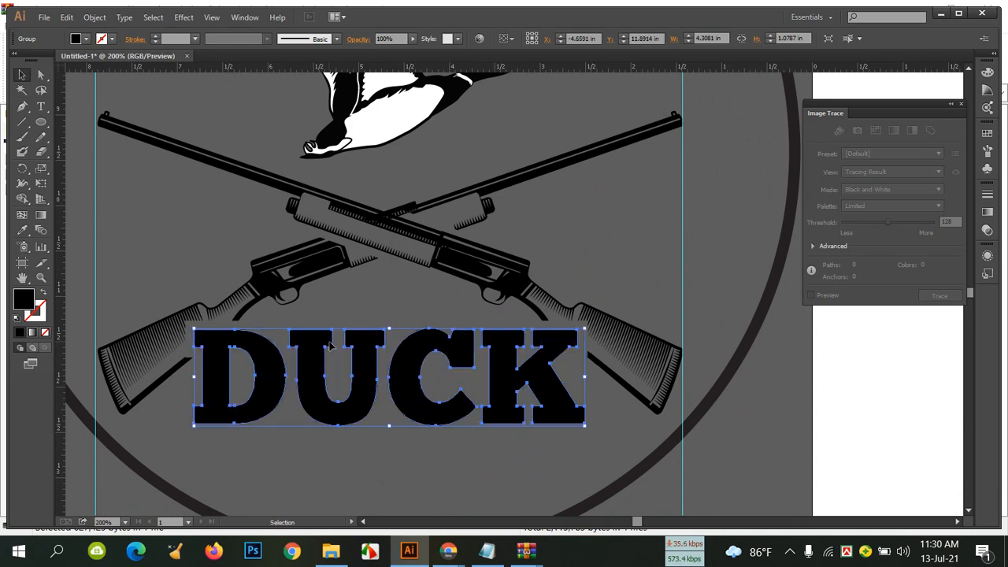
left_click(182, 244)
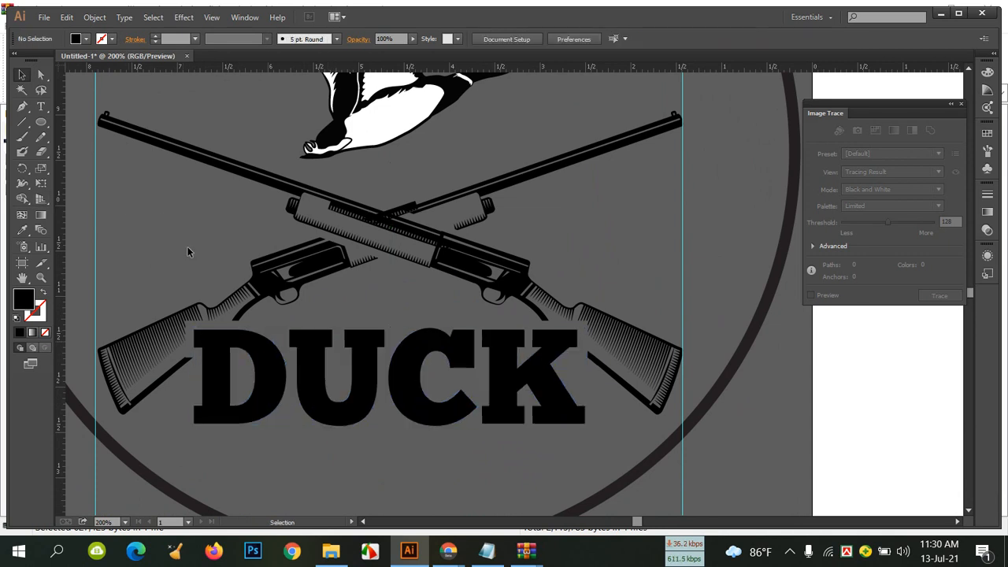
left_click_drag(161, 253, 638, 407)
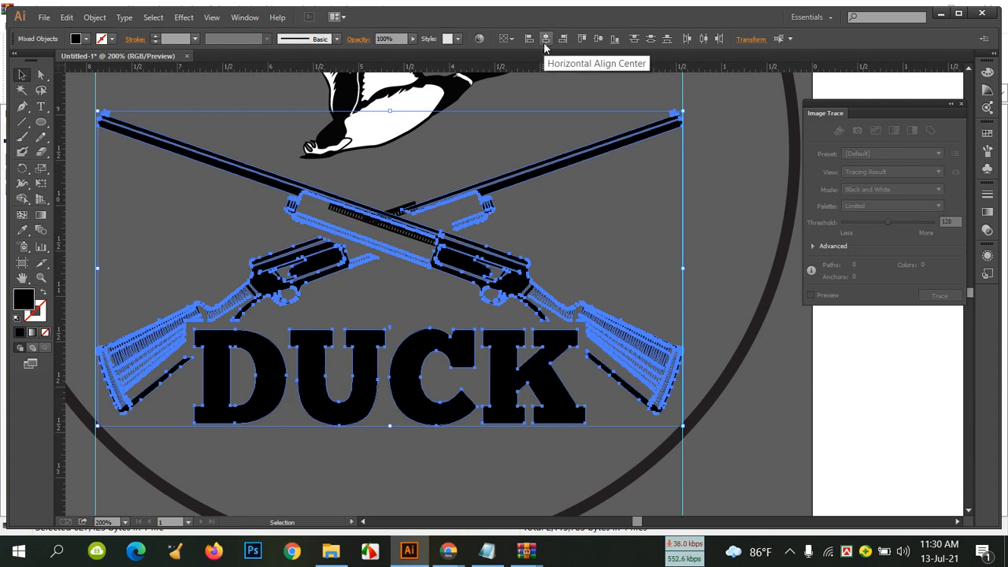
left_click(231, 213)
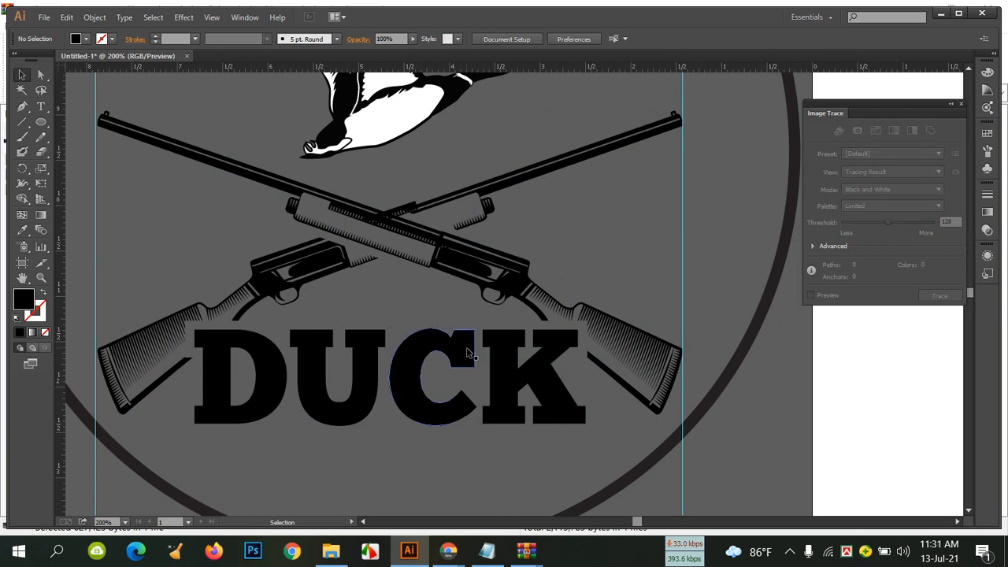
left_click(461, 349)
left_click(94, 17)
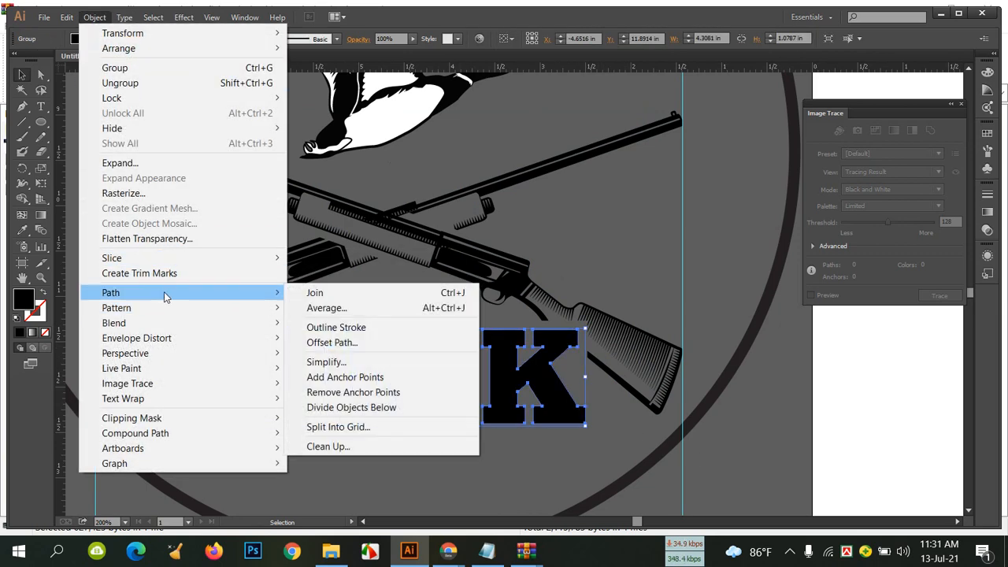
mouse_move(168, 299)
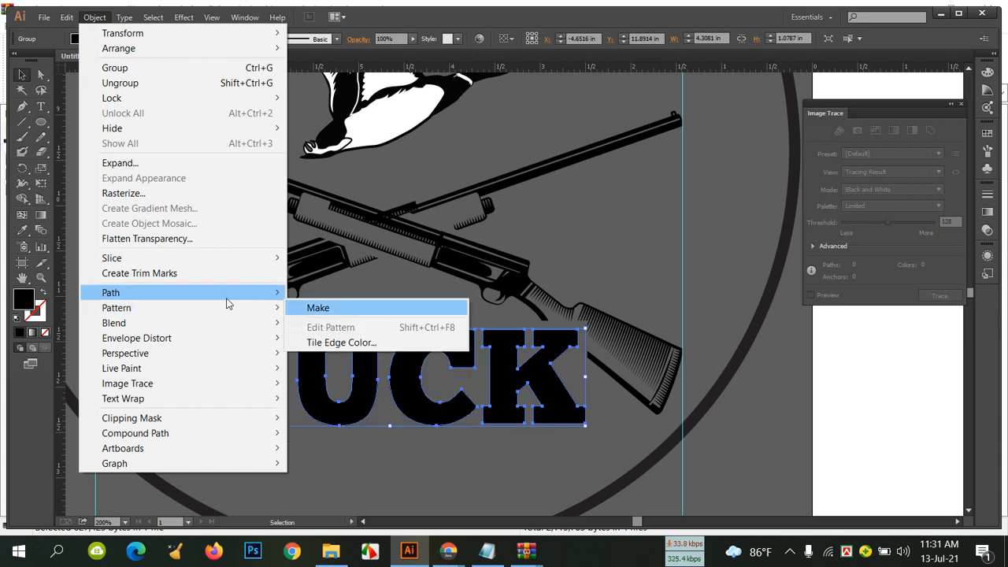
mouse_move(225, 297)
left_click(362, 334)
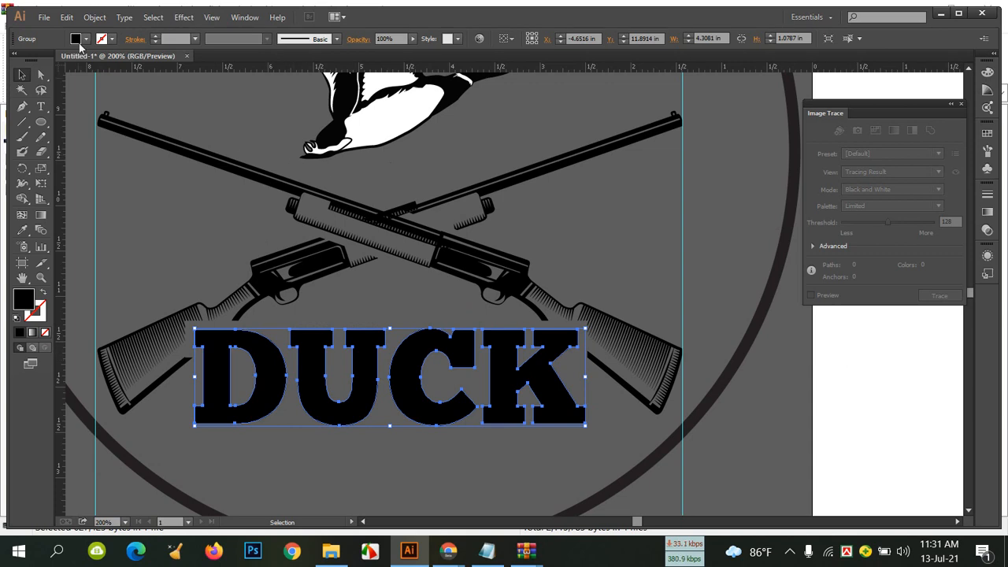
left_click(95, 16)
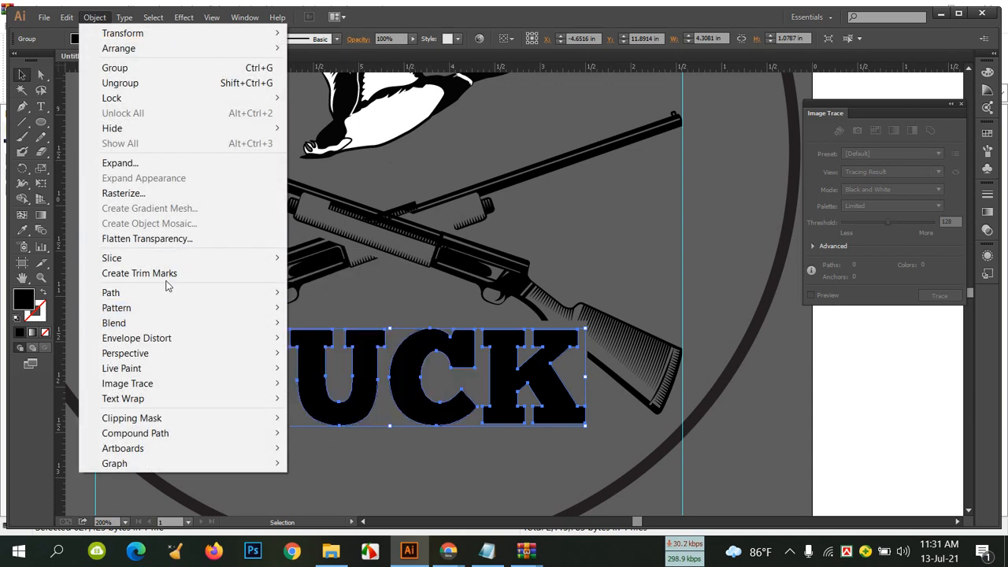
mouse_move(169, 292)
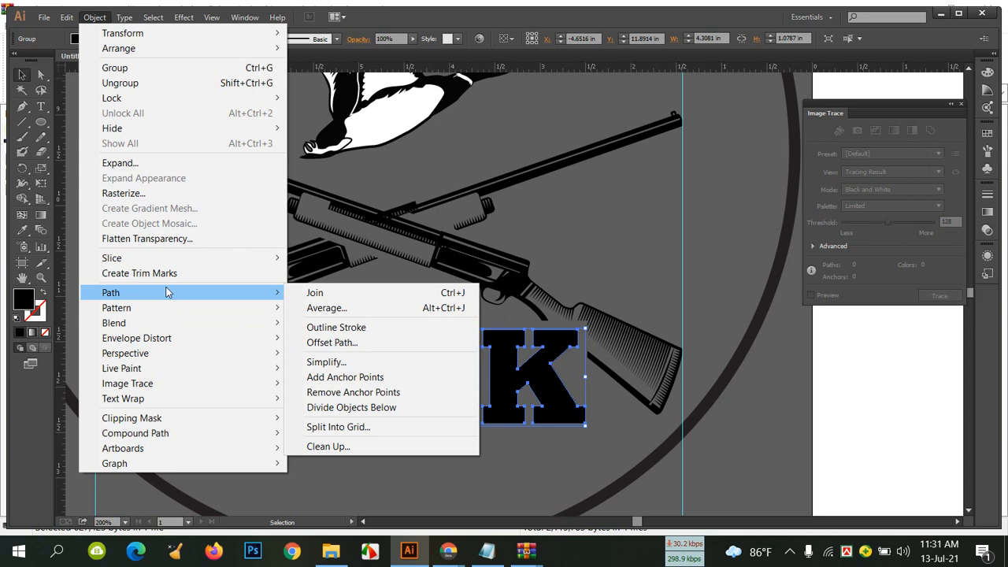
left_click(384, 342)
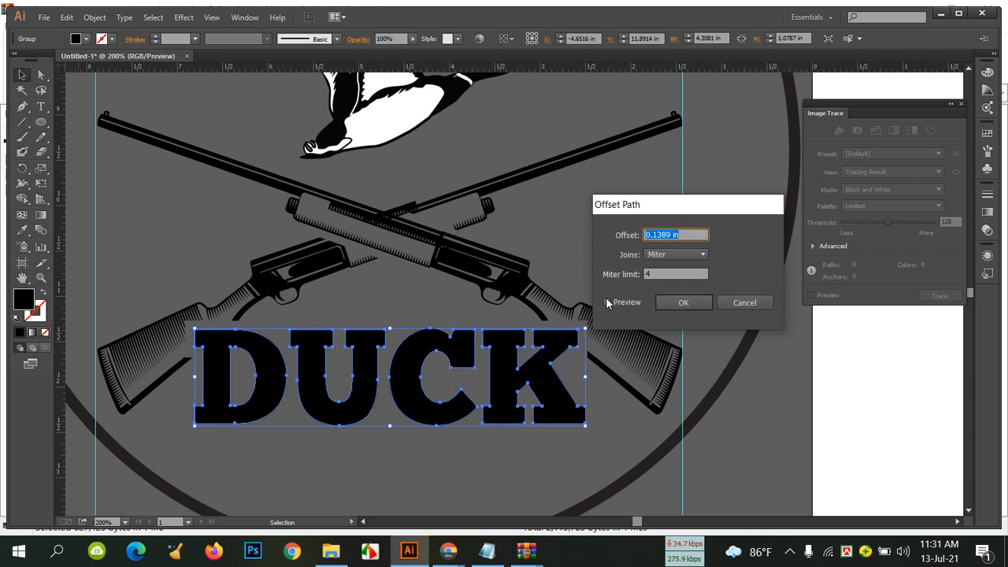
left_click(760, 303)
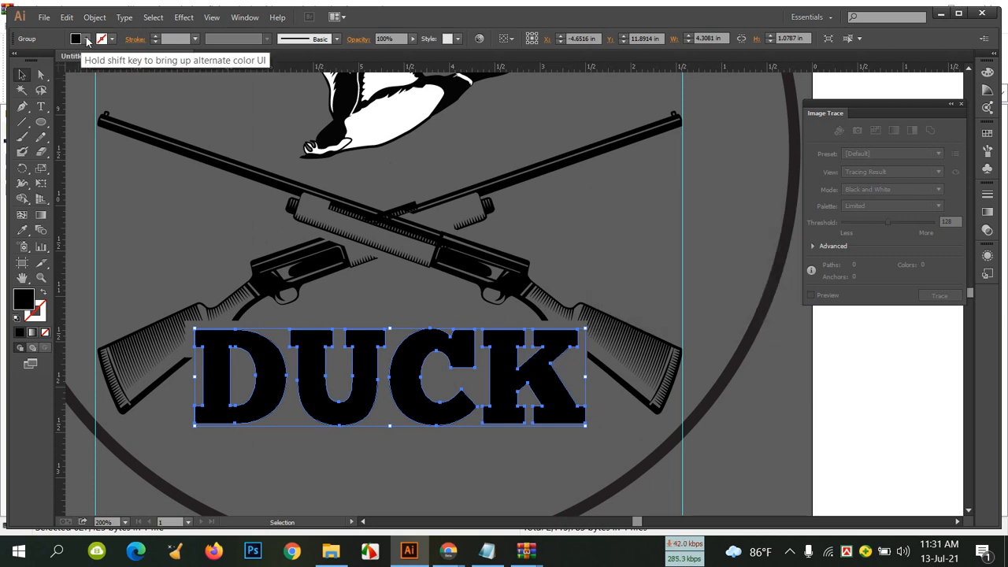
Give the DUCK lettering a 1 pt orange stroke.
left_click(156, 36)
left_click(111, 38)
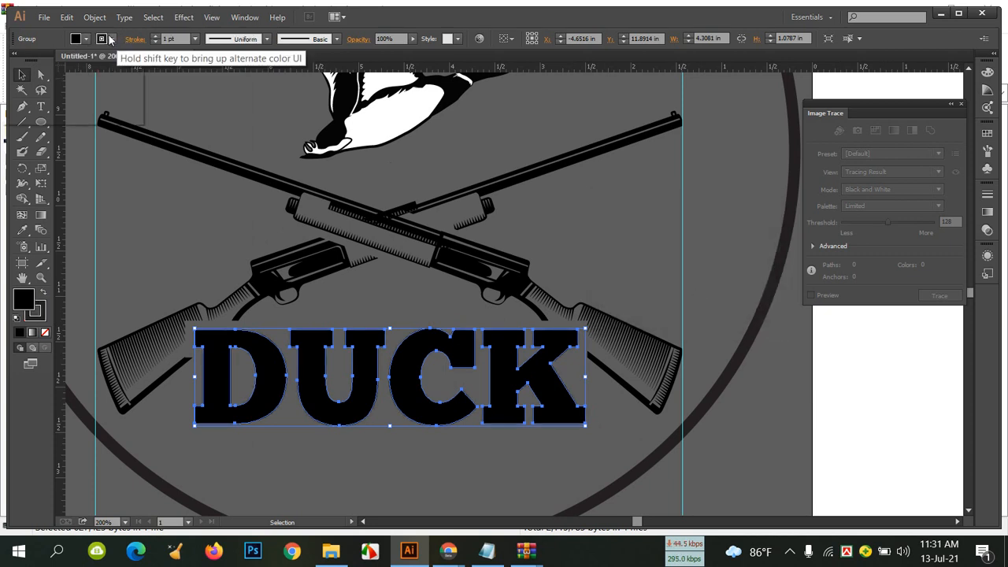
left_click(115, 60)
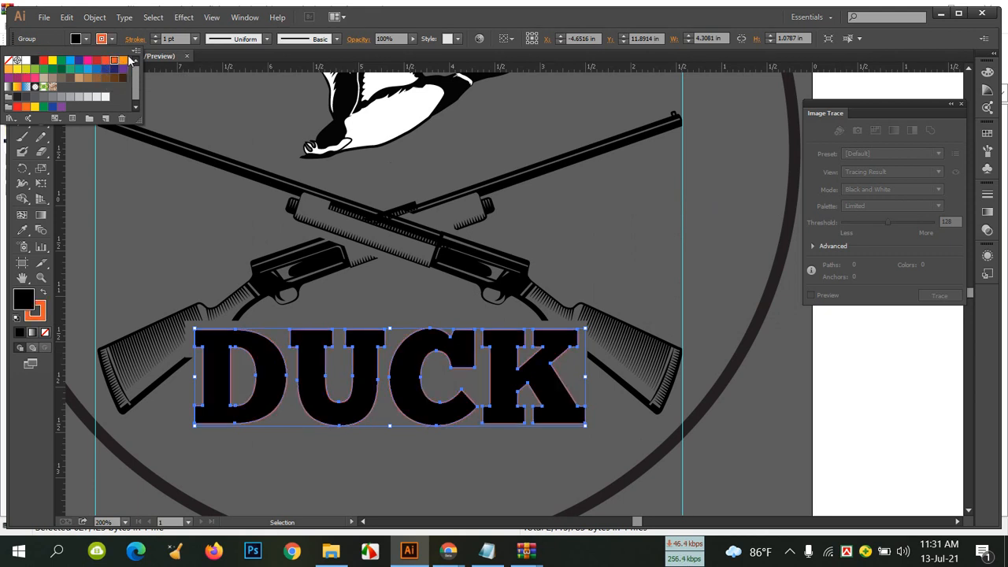
Increase the stroke weight of the DUCK lettering to 2 pt.
left_click(155, 36)
left_click(155, 36)
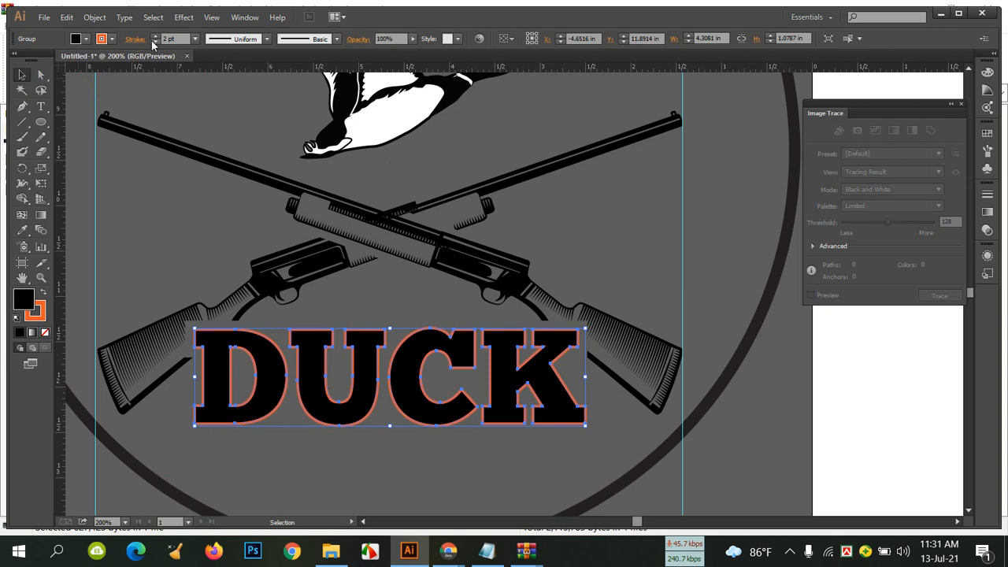
left_click(178, 217)
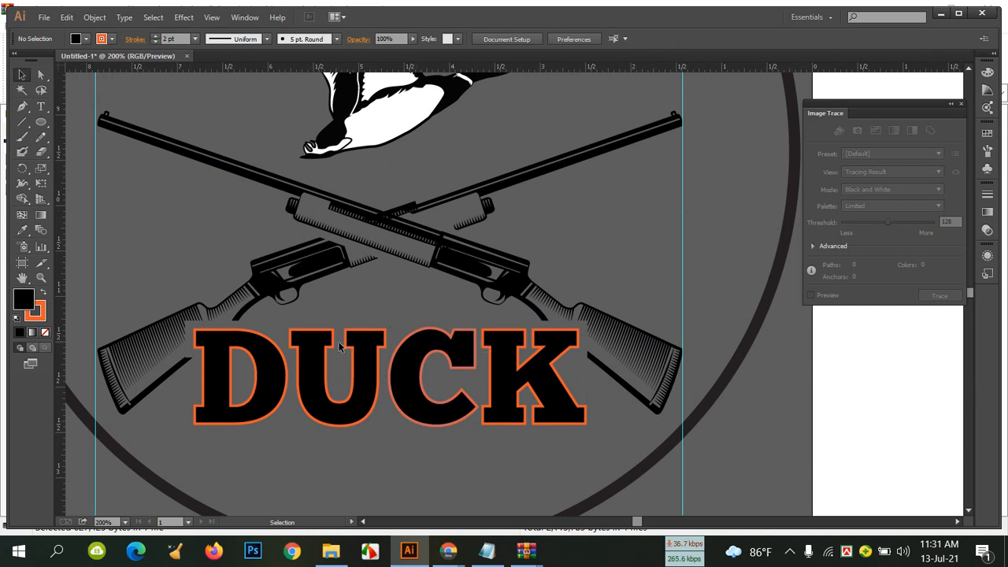
Change the DUCK lettering's stroke to dark reddish brown 892206 and its weight to 3 pt.
left_click(311, 333)
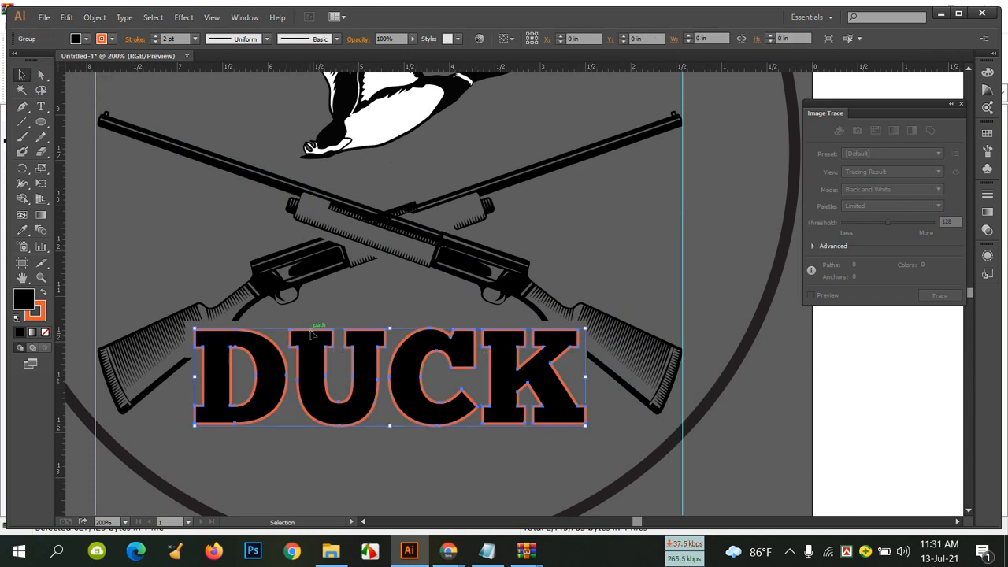
double_click(34, 311)
left_click_drag(208, 256, 206, 275)
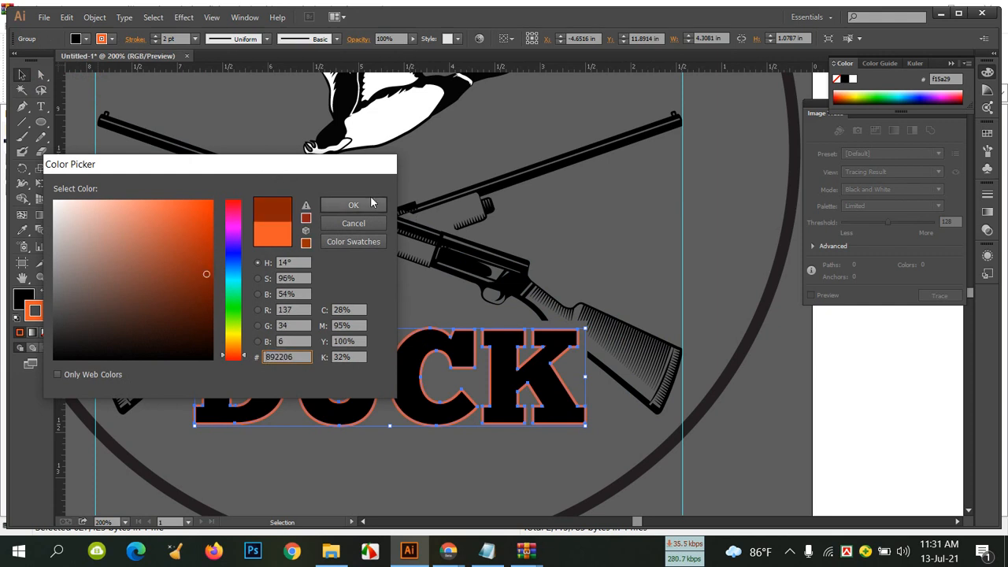
left_click(370, 203)
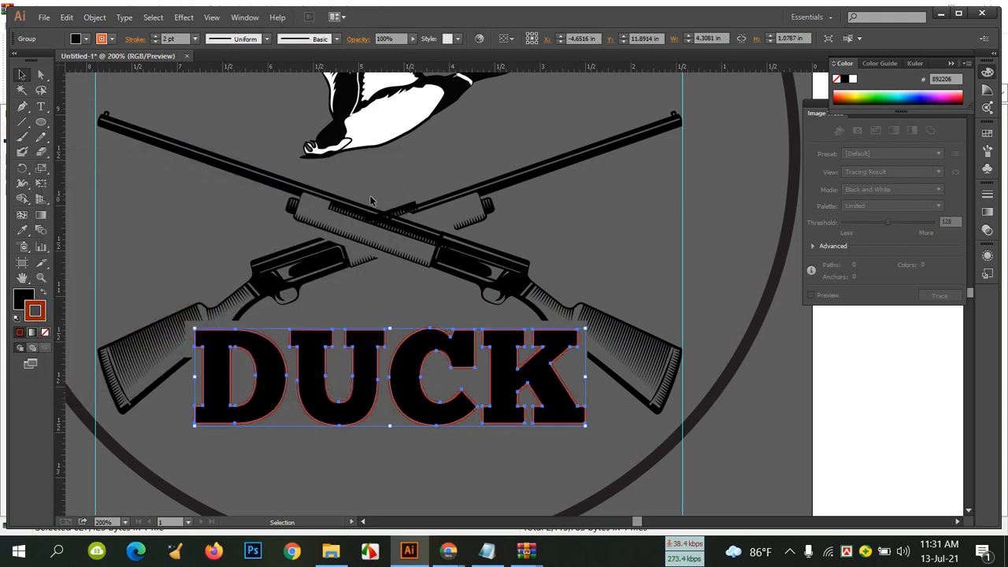
left_click(156, 35)
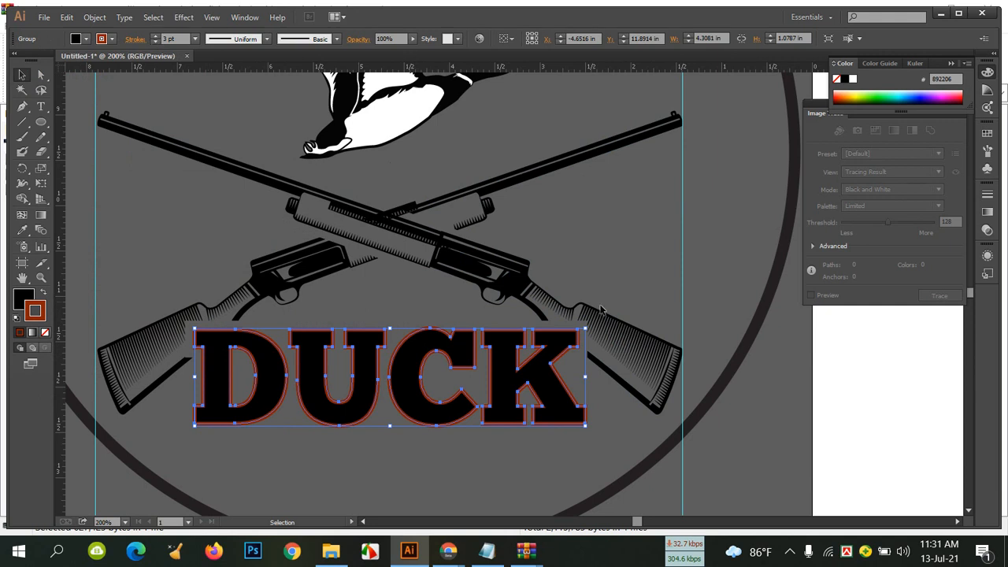
left_click(634, 265)
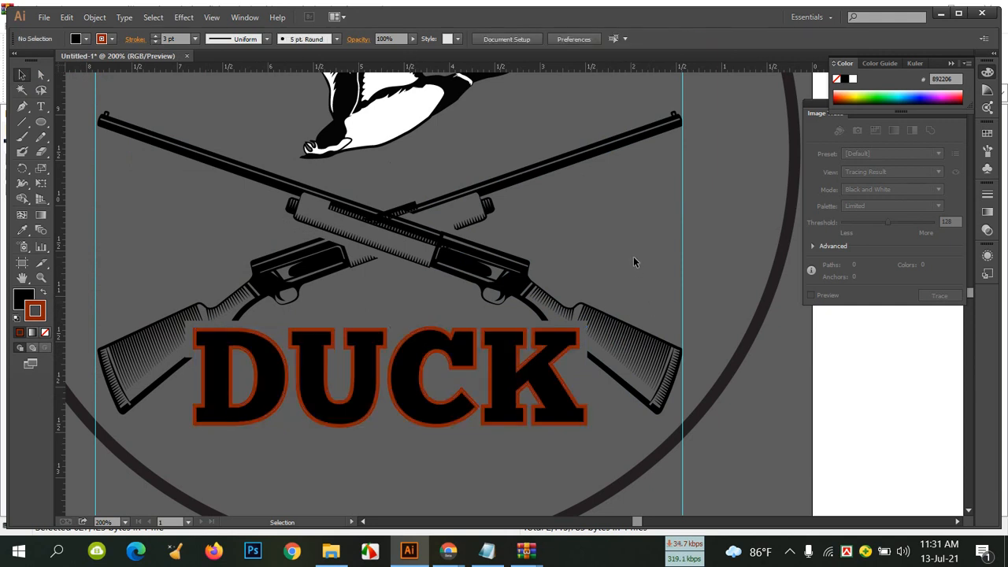
Recolour the DUCK lettering's stroke dark navy blue, hex 02024f.
left_click(248, 337)
double_click(43, 309)
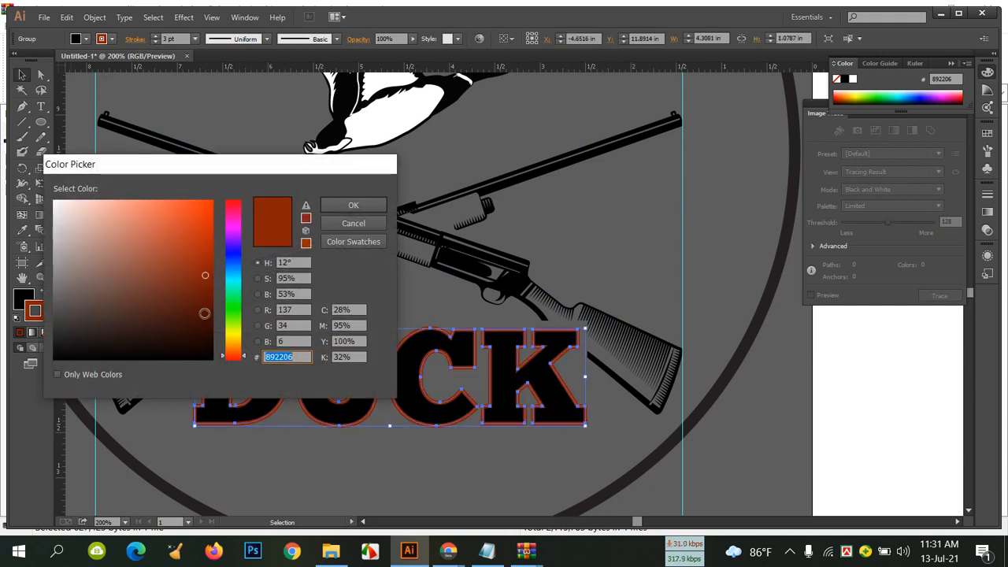
left_click(235, 253)
left_click_drag(211, 293, 211, 310)
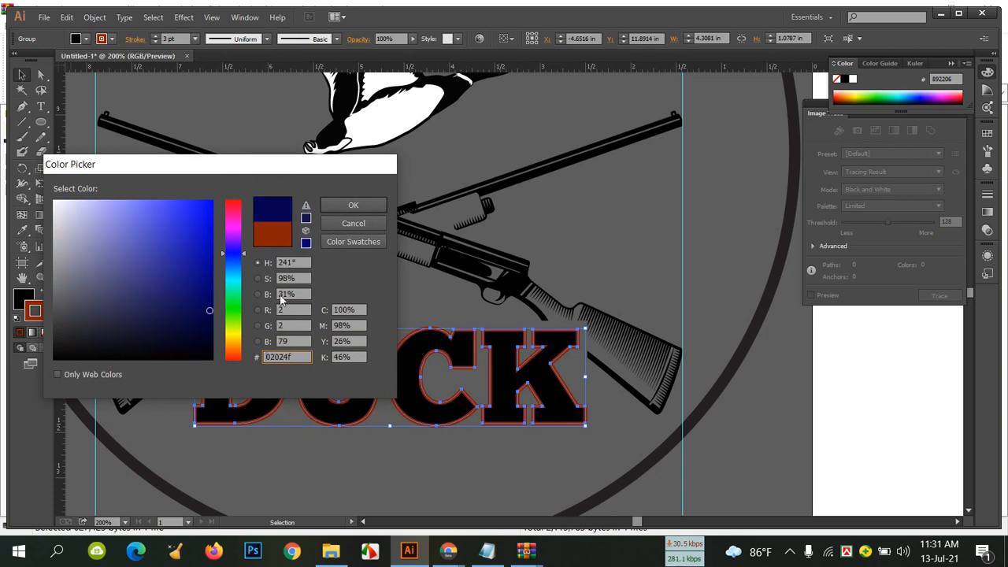
left_click(353, 205)
left_click(631, 250)
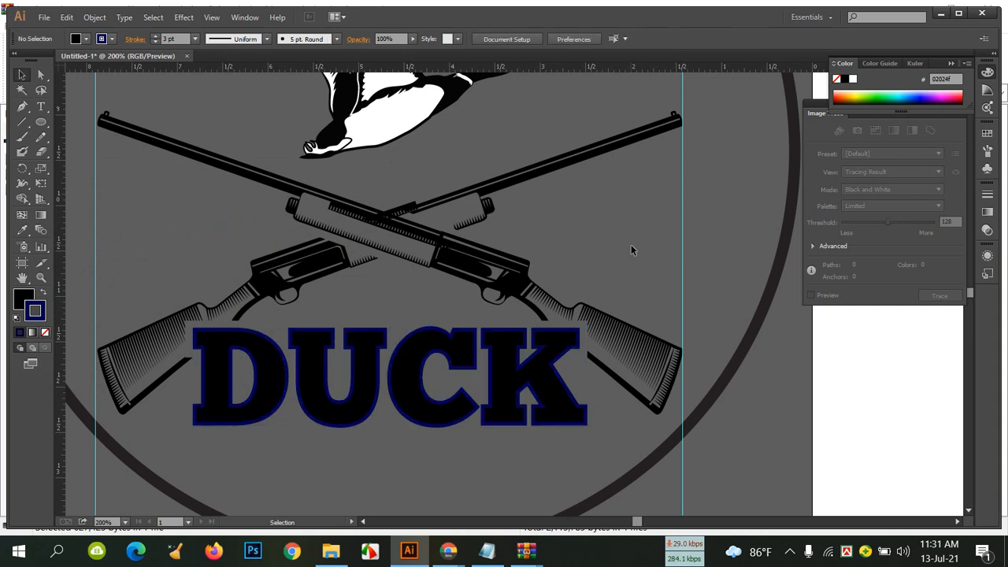
Compare brown swatches on the DUCK lettering's stroke and apply the lighter brown 8b5e3c.
left_click(396, 335)
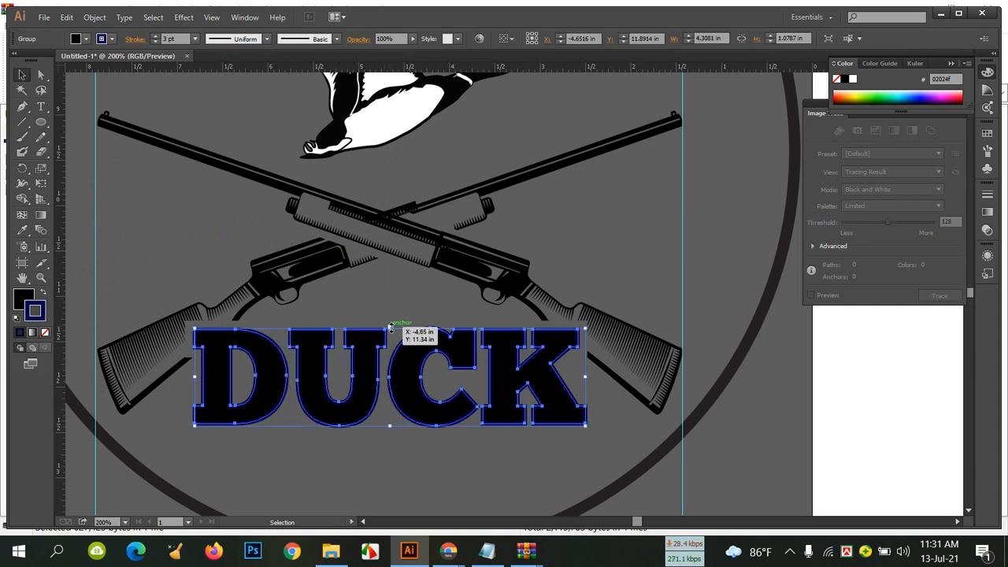
left_click(112, 39)
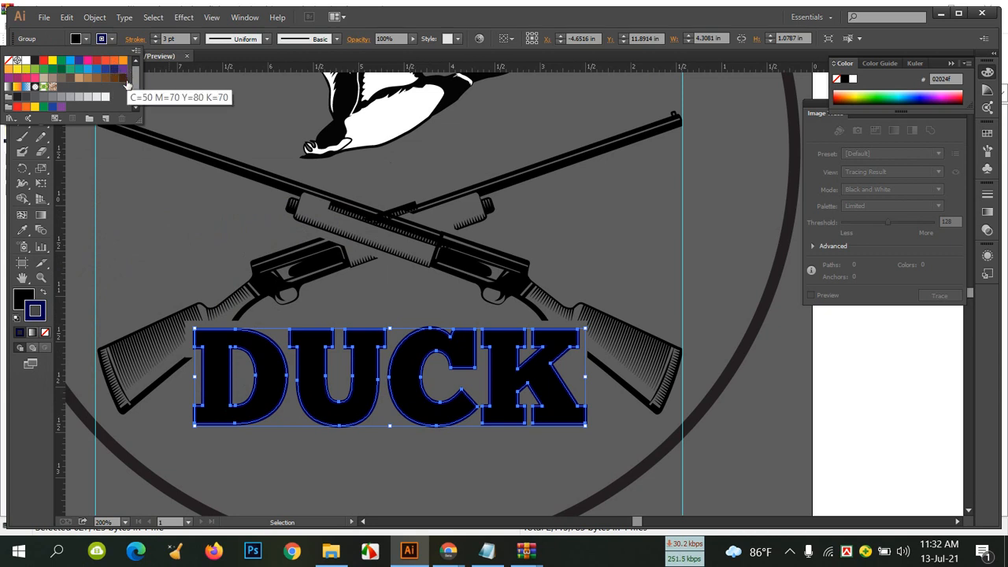
left_click(97, 79)
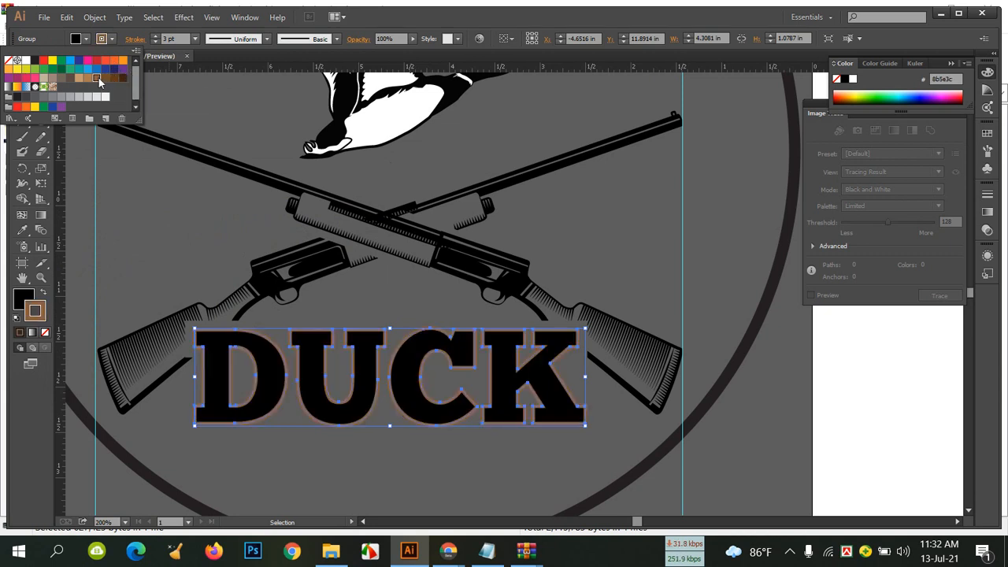
left_click(115, 77)
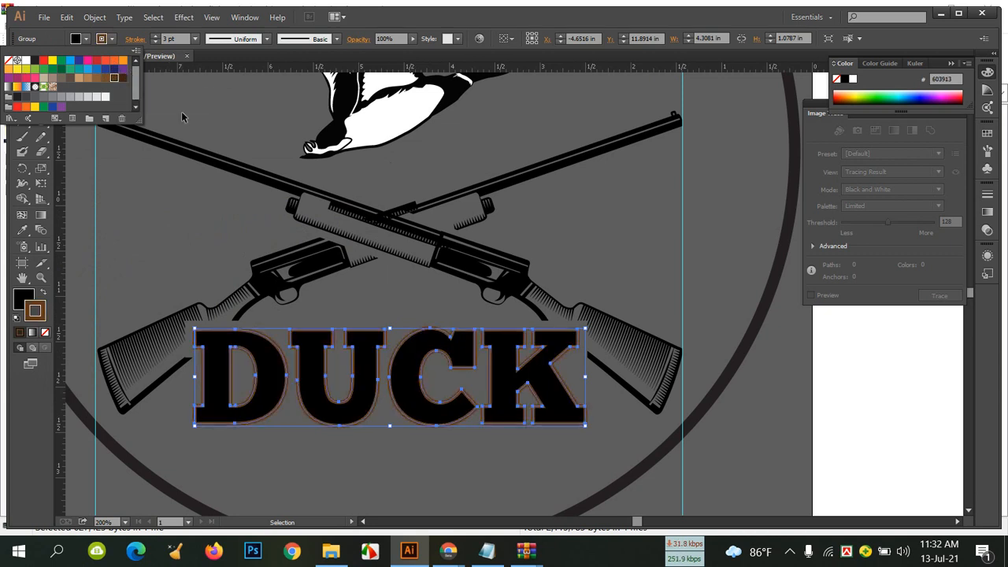
left_click(97, 80)
left_click(482, 146)
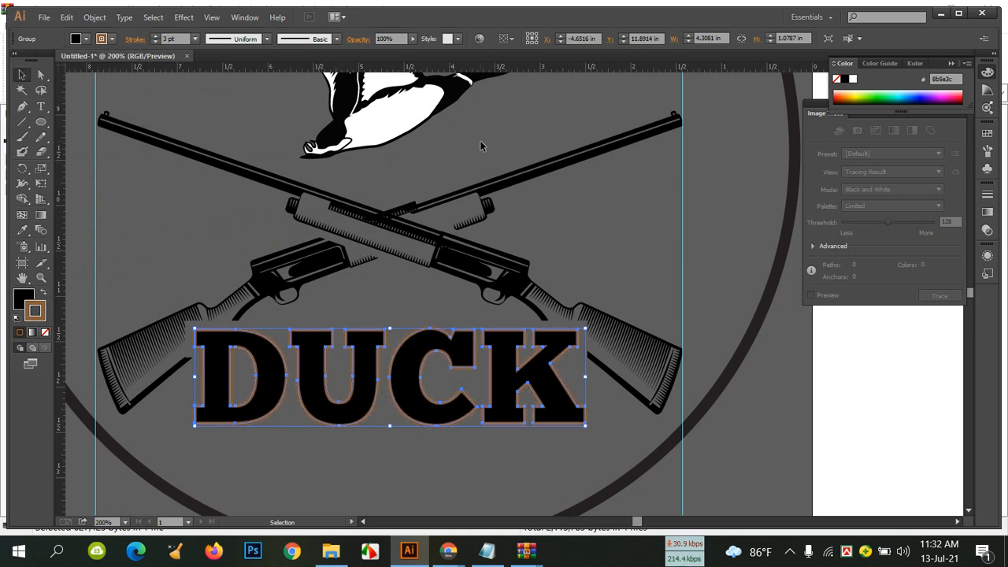
left_click(576, 240)
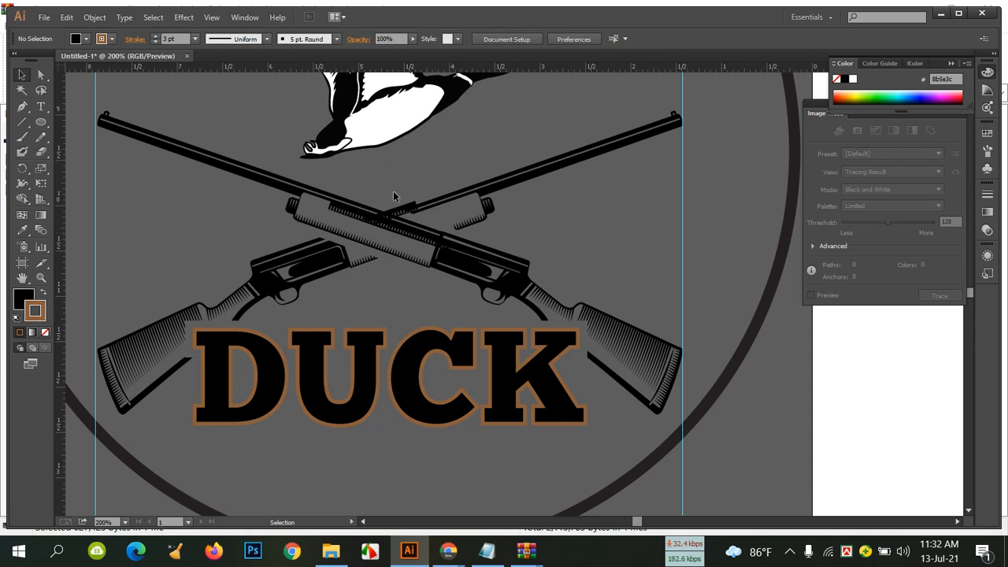
Move the HUNTER lettering inside the circle, just below DUCK, centred at about X -4.52 in, Y 13.03 in.
key("a")
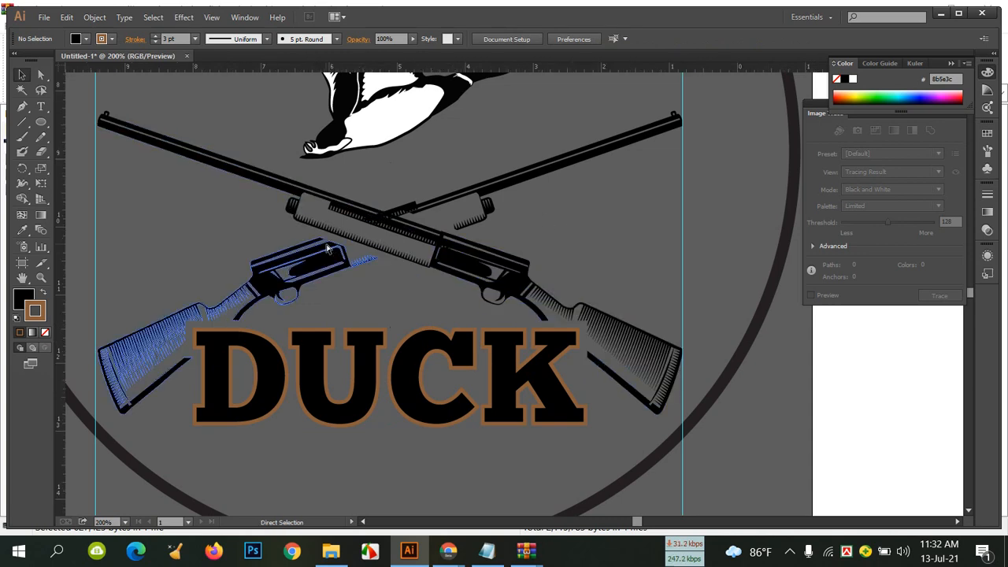
key("ctrl+minus")
key("ctrl+minus")
key("ctrl+minus")
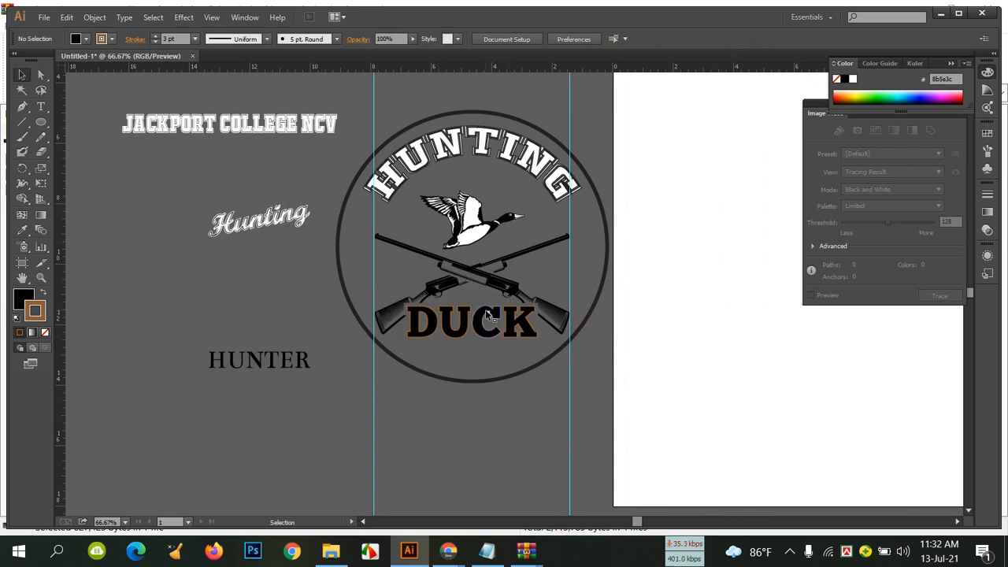
mouse_move(276, 362)
left_mouse_down()
mouse_move(502, 358)
mouse_move(489, 359)
left_mouse_up()
left_click(500, 440)
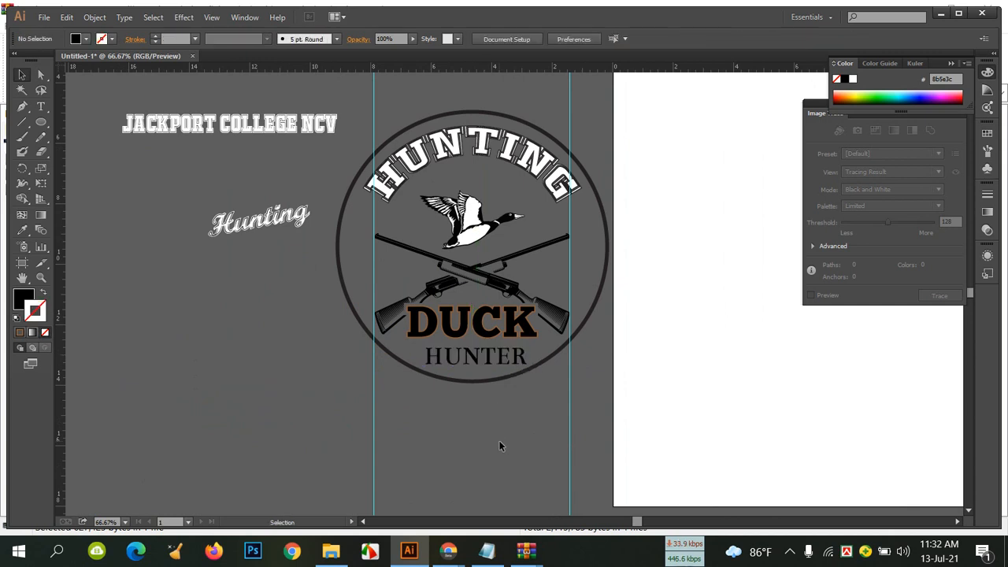
Delete the circular frame around the design.
left_click(611, 253)
key("Delete")
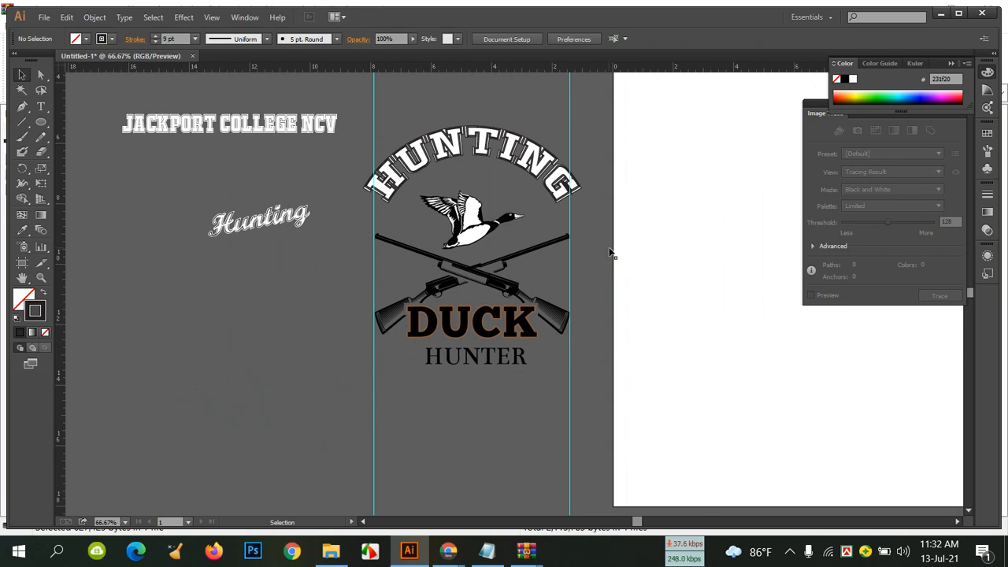
Scale the HUNTER lettering to about 6.38 in wide and align its horizontal centre with the crossed shotguns.
left_click(522, 360)
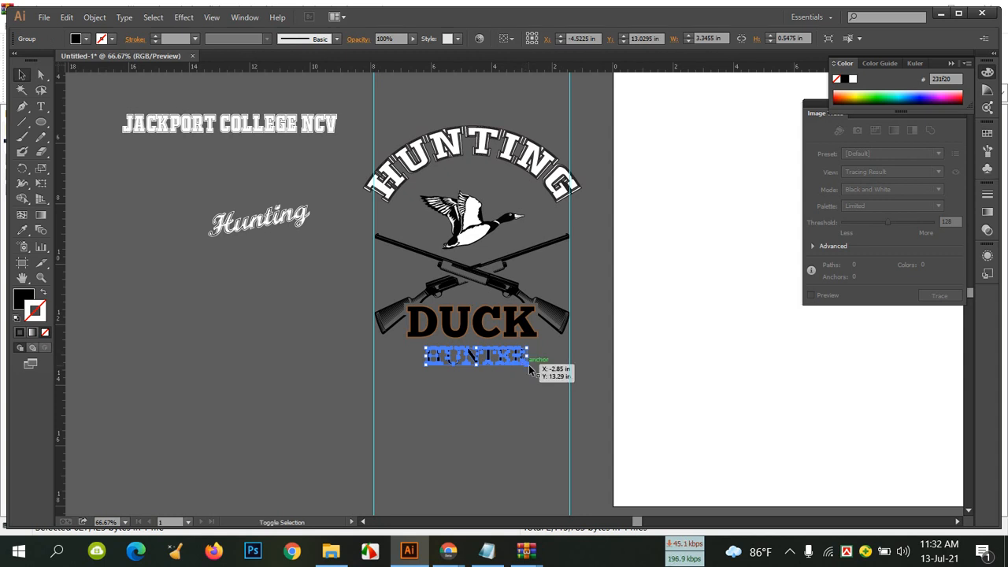
left_click_drag(528, 368, 574, 375)
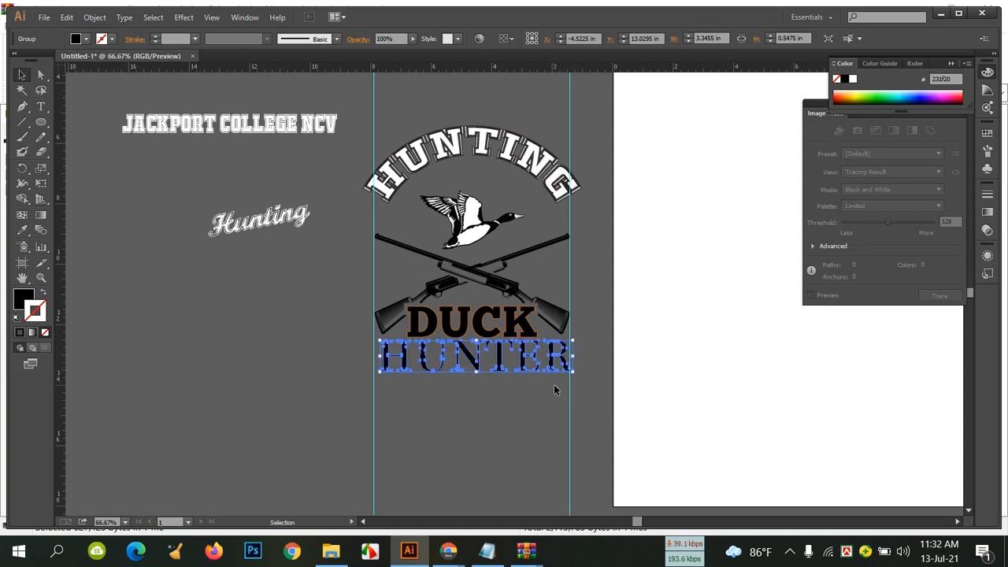
left_click(472, 279, "shift")
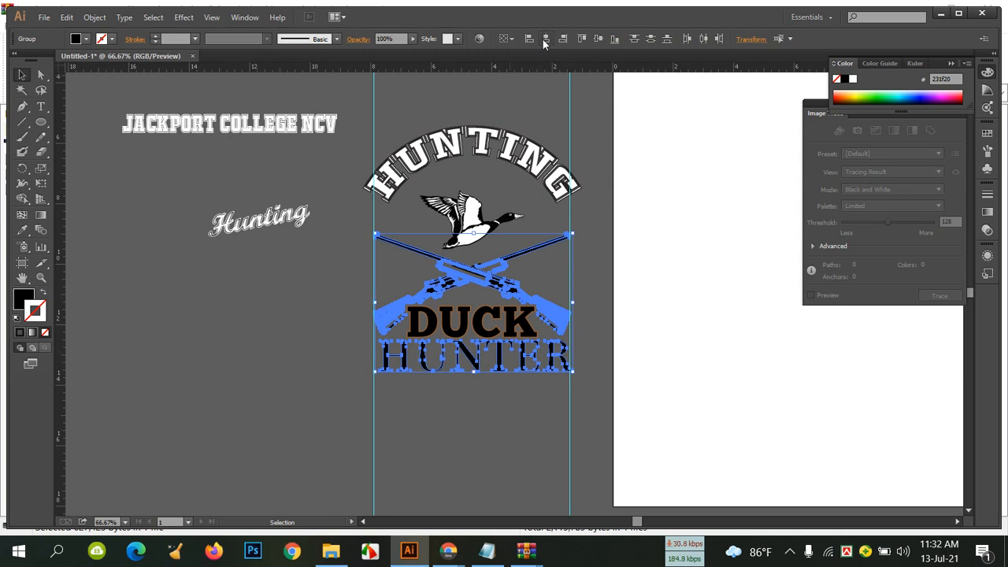
left_click(544, 40)
left_click(312, 371)
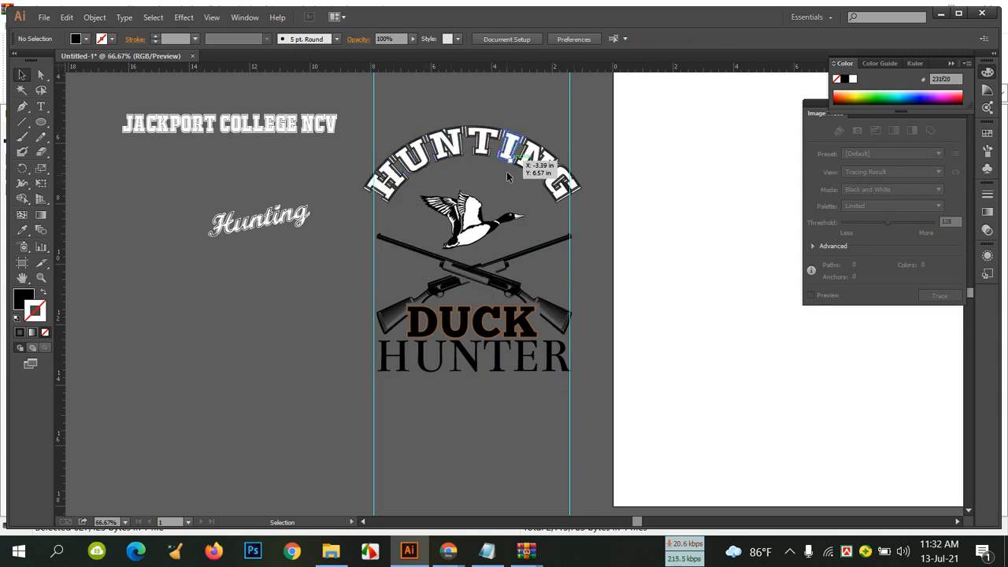
Reduce the HUNTER lettering's height from its upper edge to about 0.79 in, leaving a gap below DUCK.
left_click(480, 349)
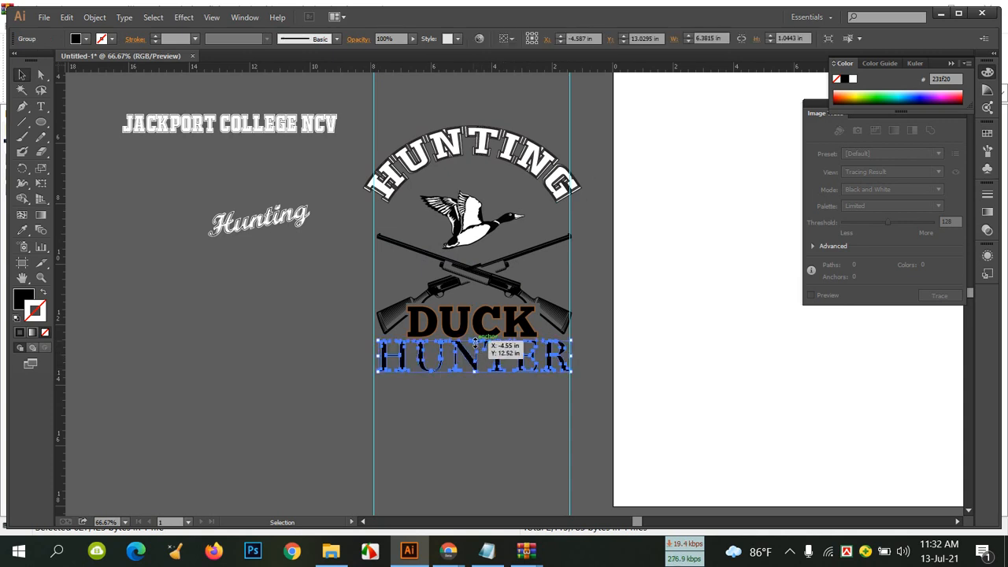
left_click(484, 403)
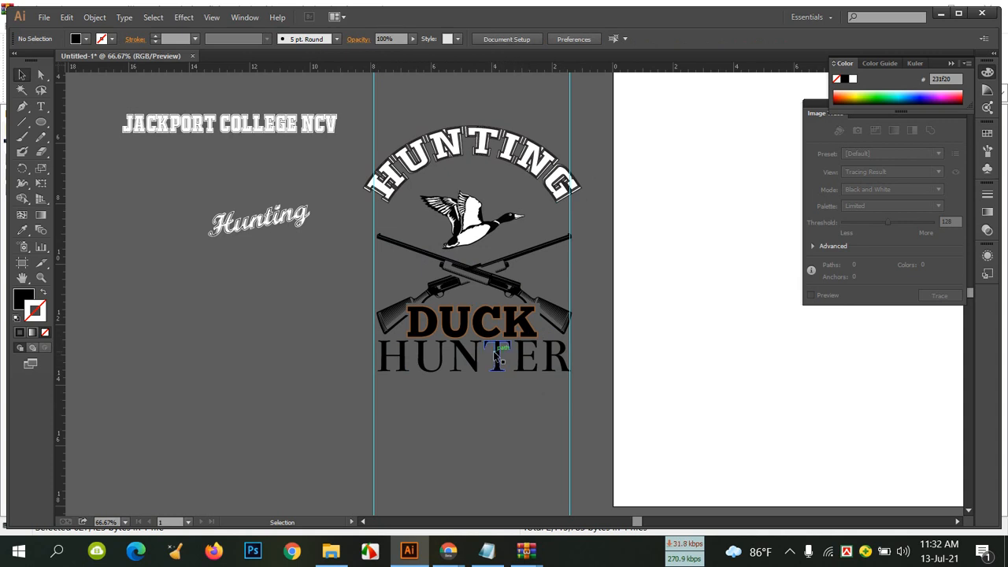
left_click(475, 340)
left_click_drag(476, 340, 476, 347)
left_click(484, 406)
left_click(478, 361)
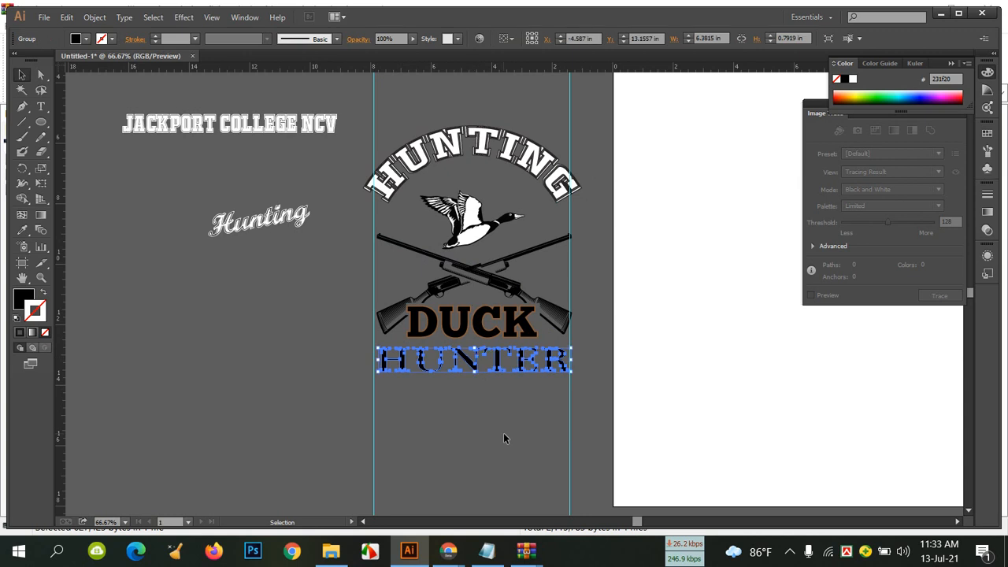
left_click(504, 432)
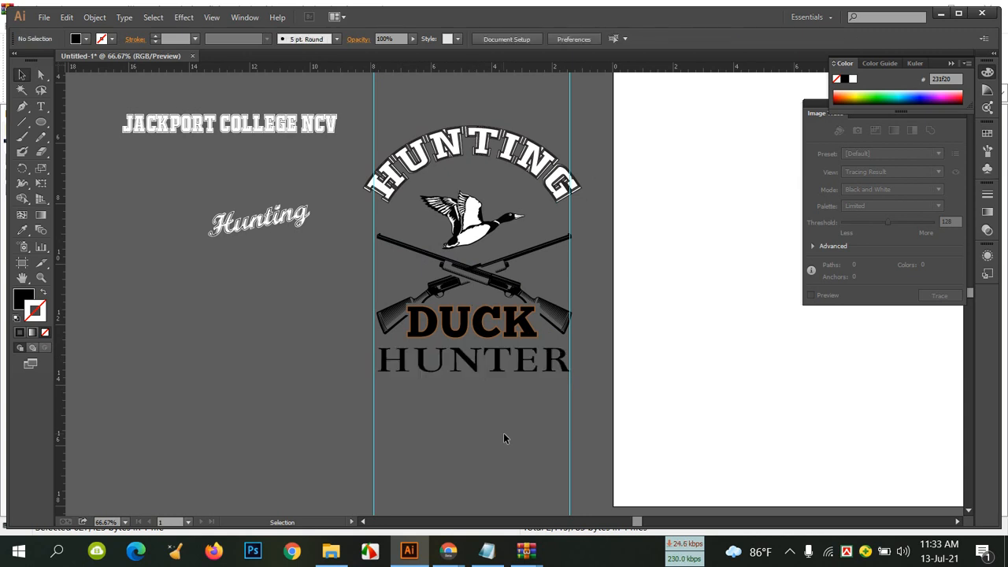
Move the arched HUNTING lettering down closer to the flying duck, to about Y 7.31 in.
left_click(557, 197)
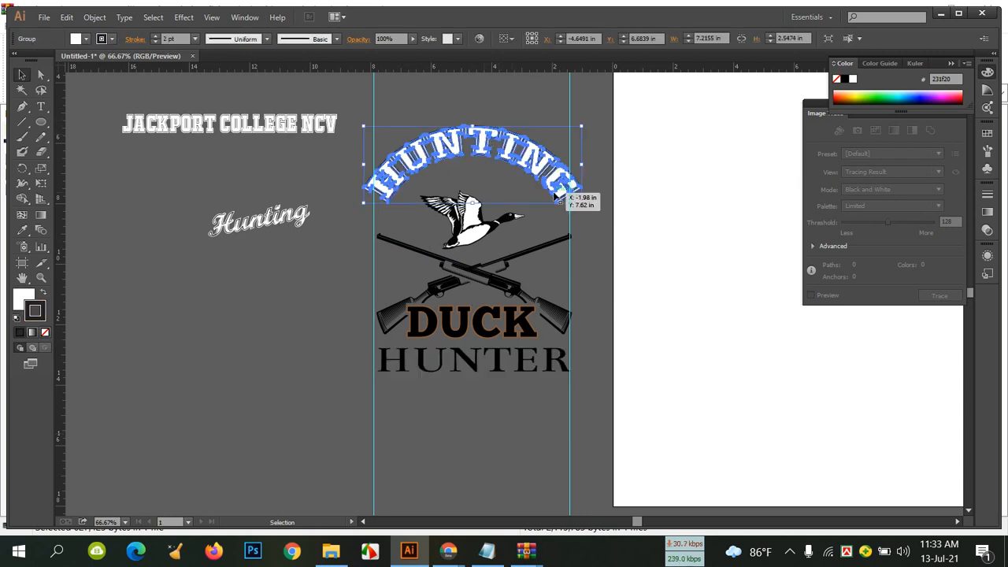
left_click_drag(557, 197, 555, 196)
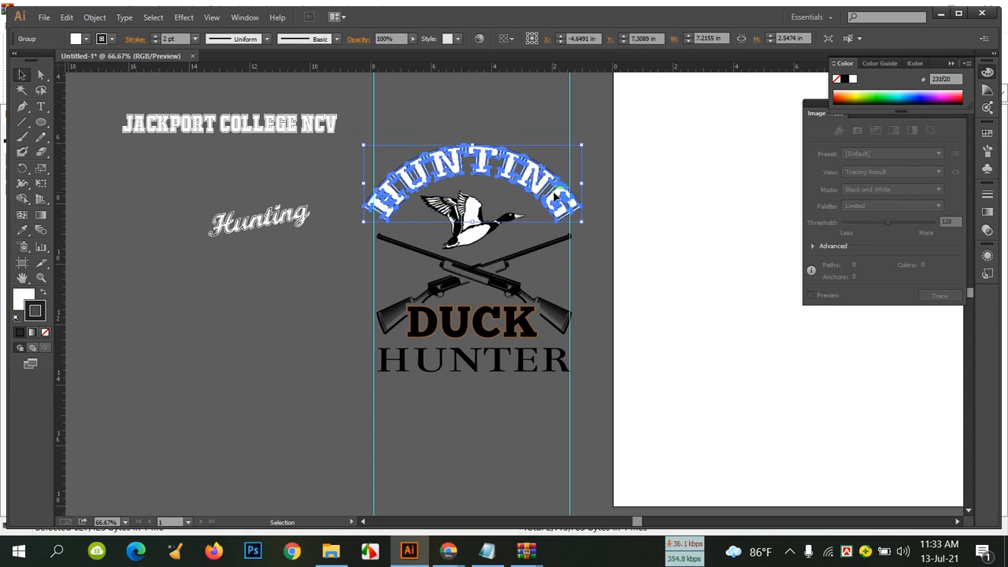
left_click(500, 446)
Nudge the flying duck slightly down towards the crossed shotguns, to about Y 8.63 in.
left_click(494, 241)
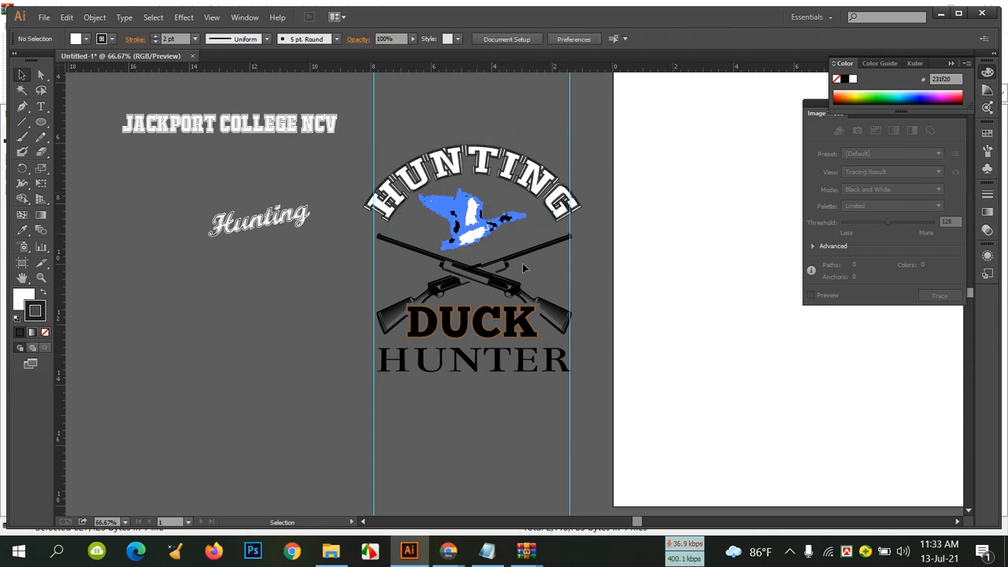
key("Down")
key("Down")
key("Down")
key("Down")
key("Down")
key("Down")
key("Down")
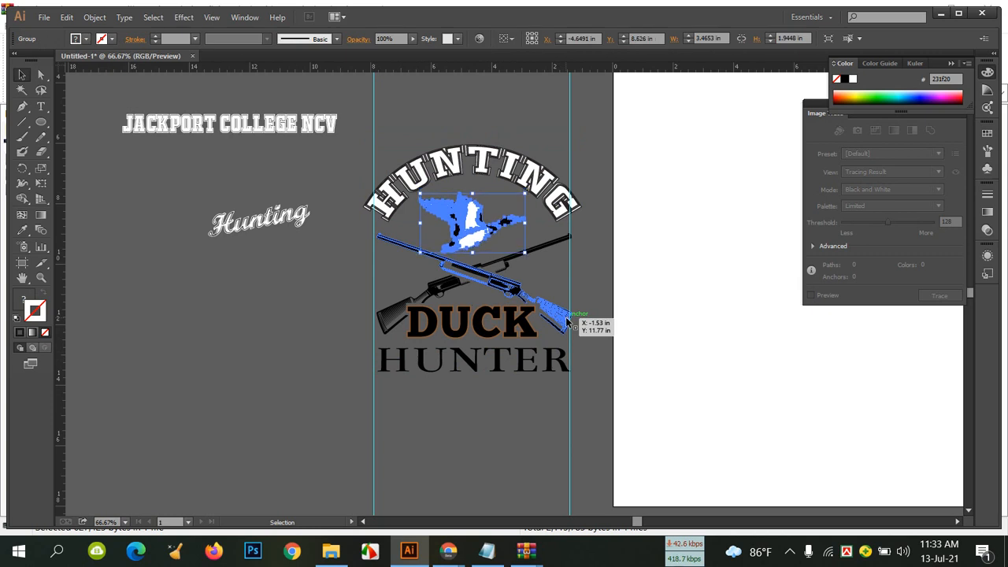
left_click(491, 470)
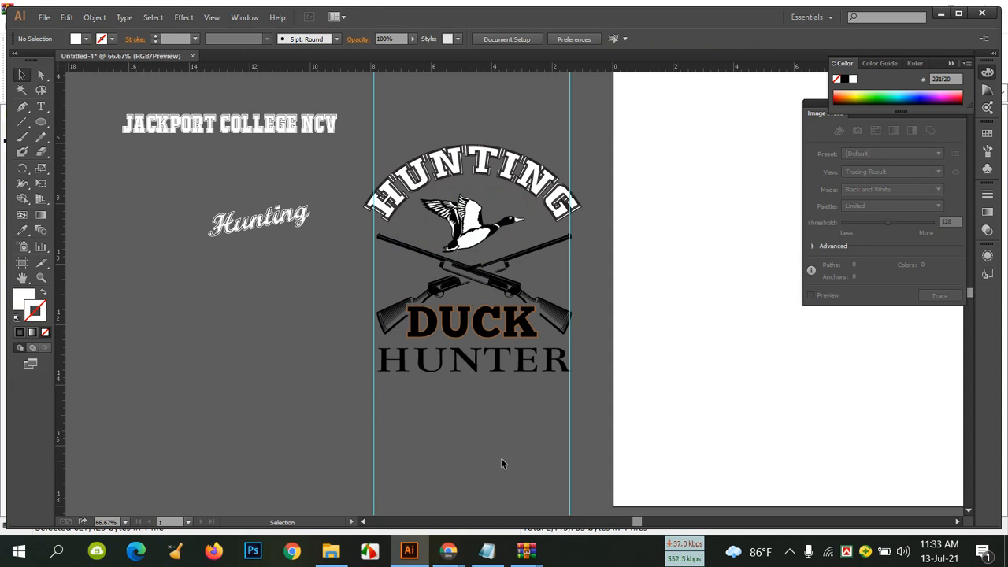
Try an orange outline and a white outline on the DUCK lettering.
left_click(473, 318)
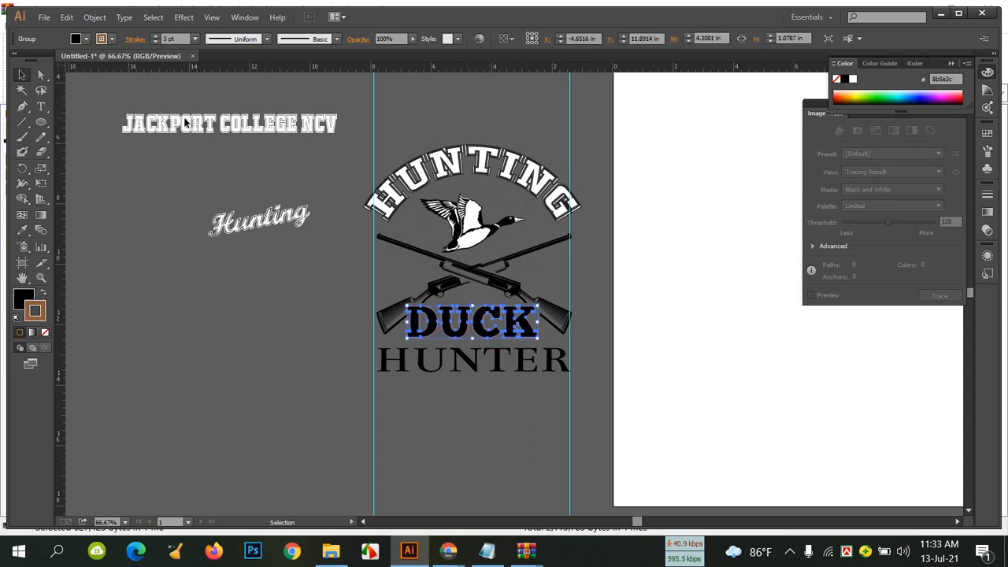
left_click(112, 39)
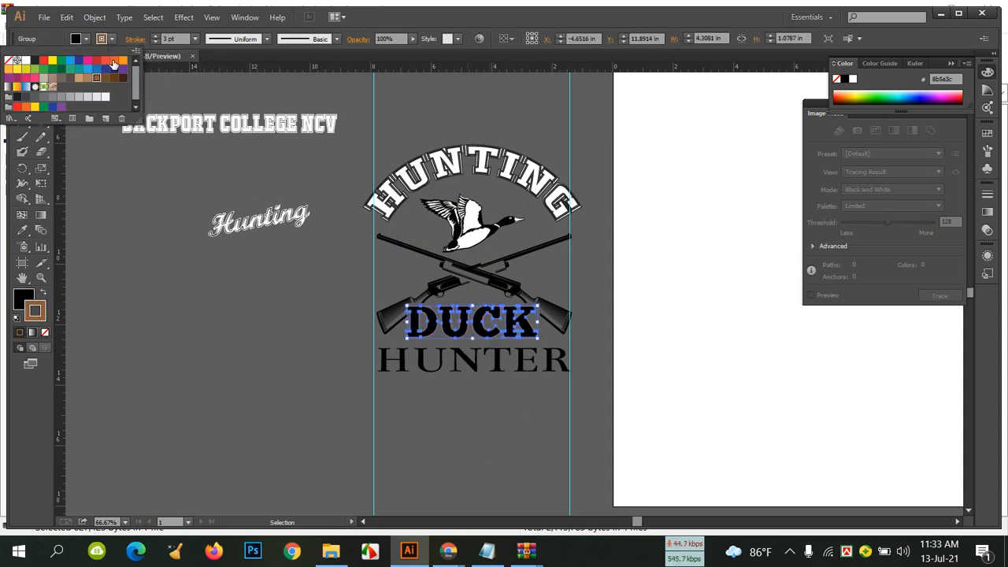
left_click(122, 61)
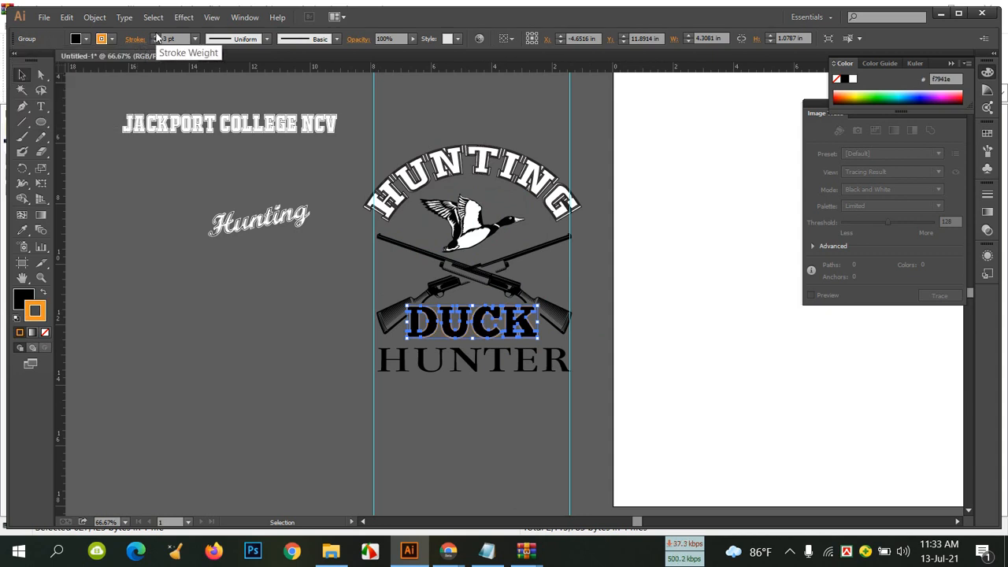
left_click(112, 38)
left_click(26, 63)
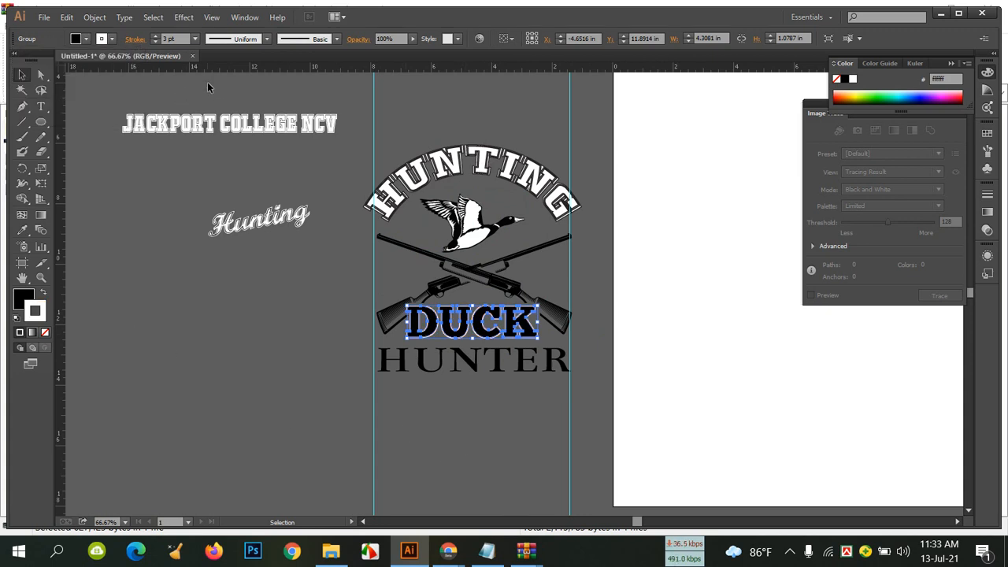
left_click(472, 406)
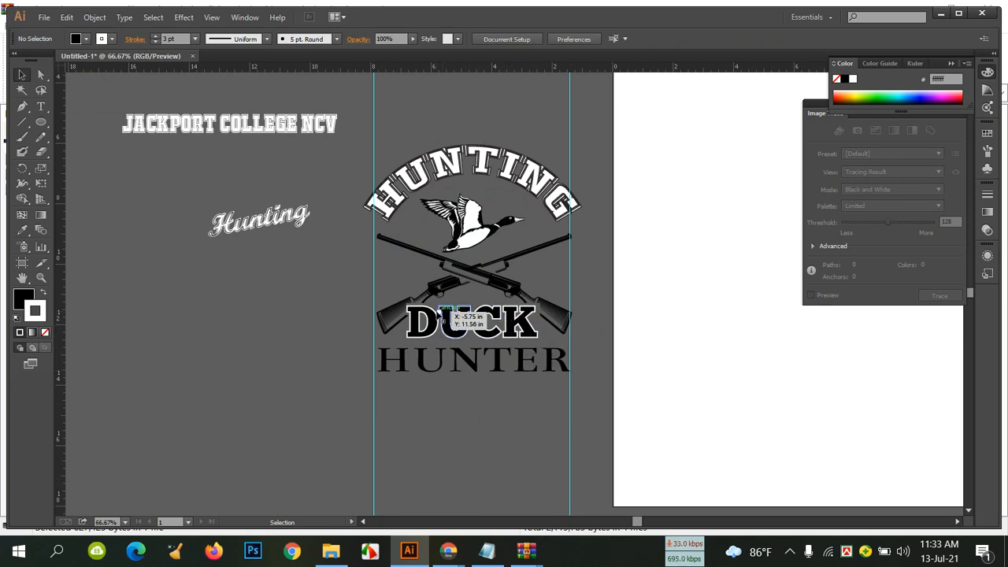
Remove the stroke from the DUCK lettering, leaving only its black fill.
left_click(445, 322)
left_click(115, 38)
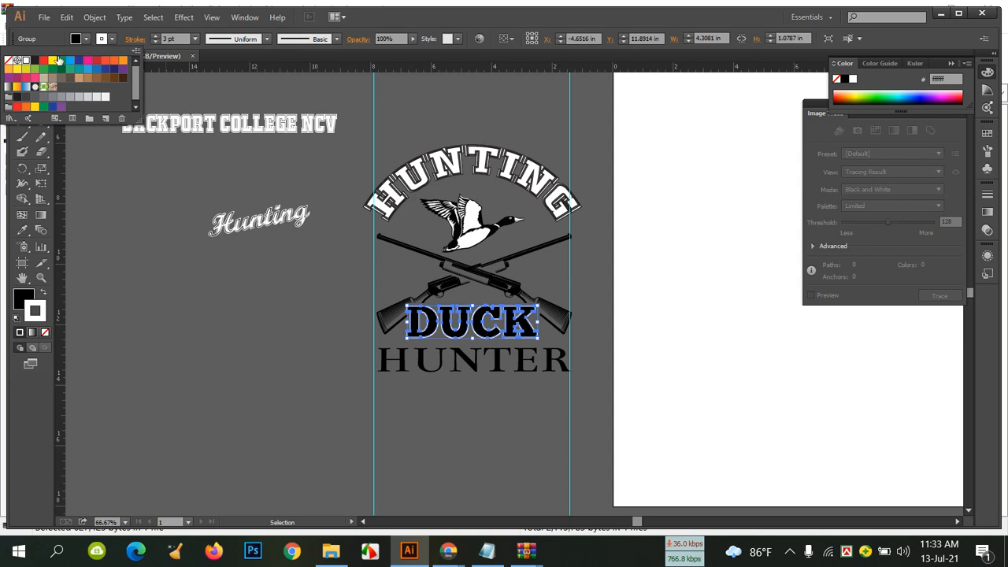
left_click(8, 62)
left_click(196, 310)
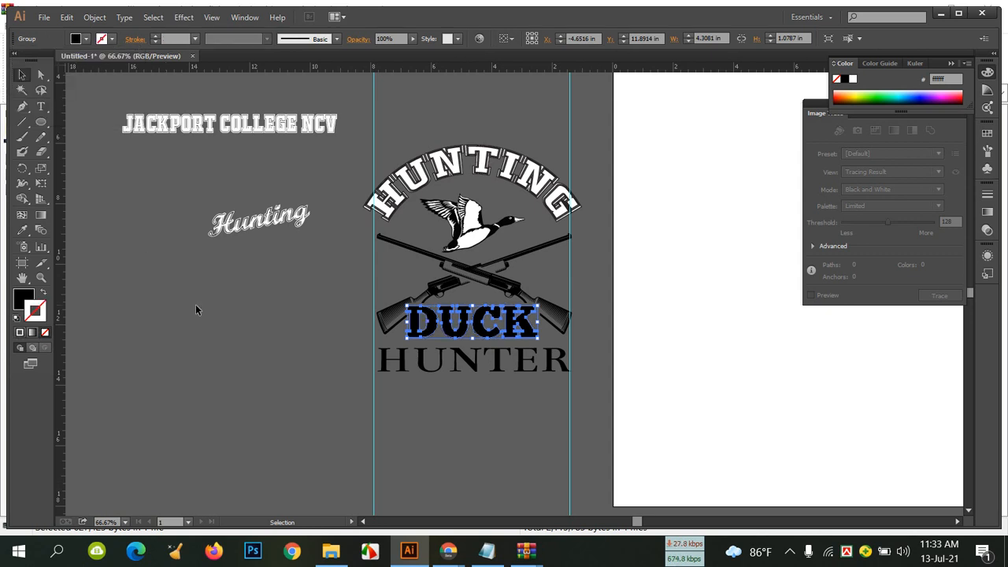
left_click(245, 353)
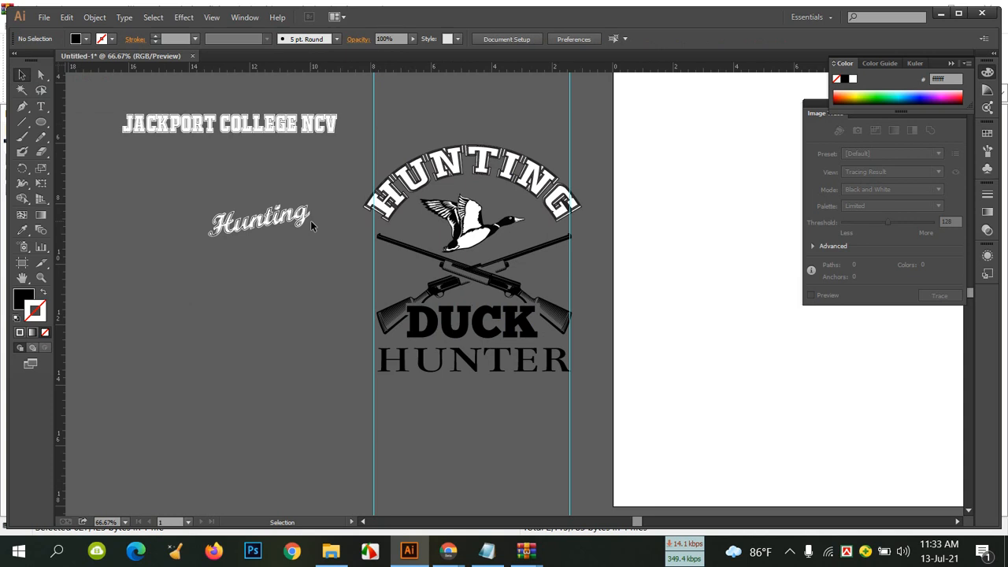
Apply the appearance of the script Hunting lettering to the arched HUNTING lettering with the Eyedropper.
left_click(477, 153)
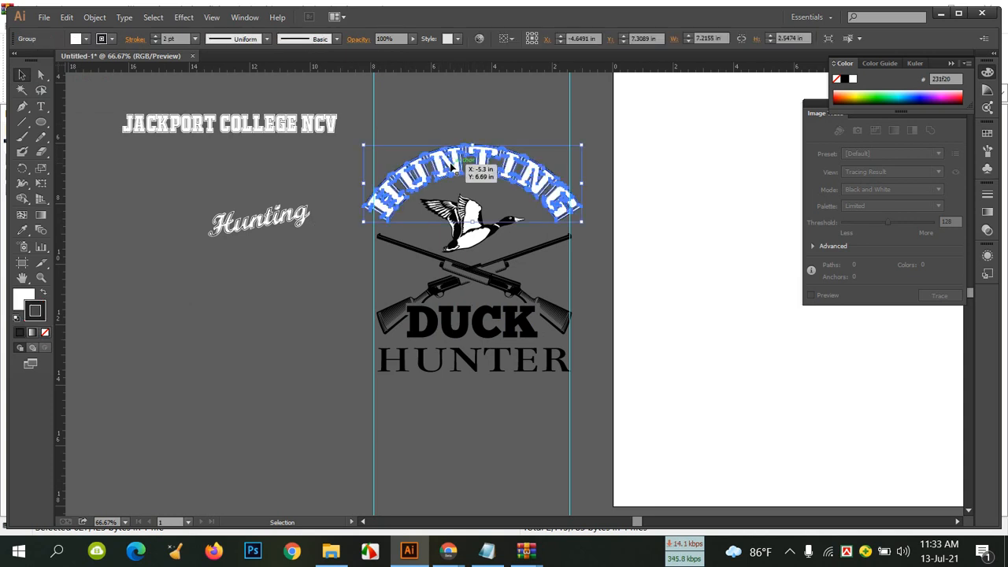
left_click(21, 230)
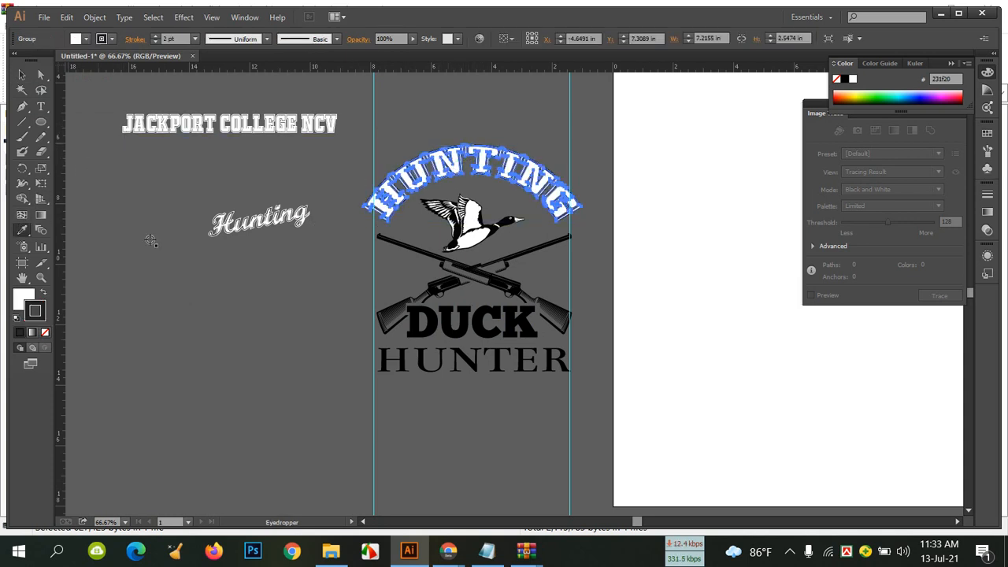
left_click(300, 219)
left_click(22, 74)
left_click(328, 297)
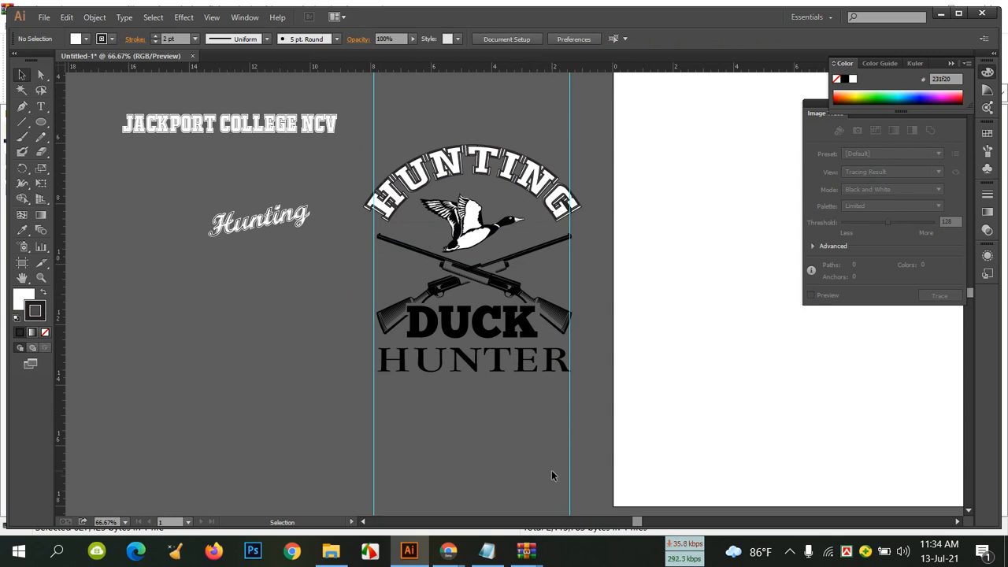
Switch to the Google Meet call in Chrome to check it and return to Illustrator.
mouse_move(448, 551)
mouse_move(402, 448)
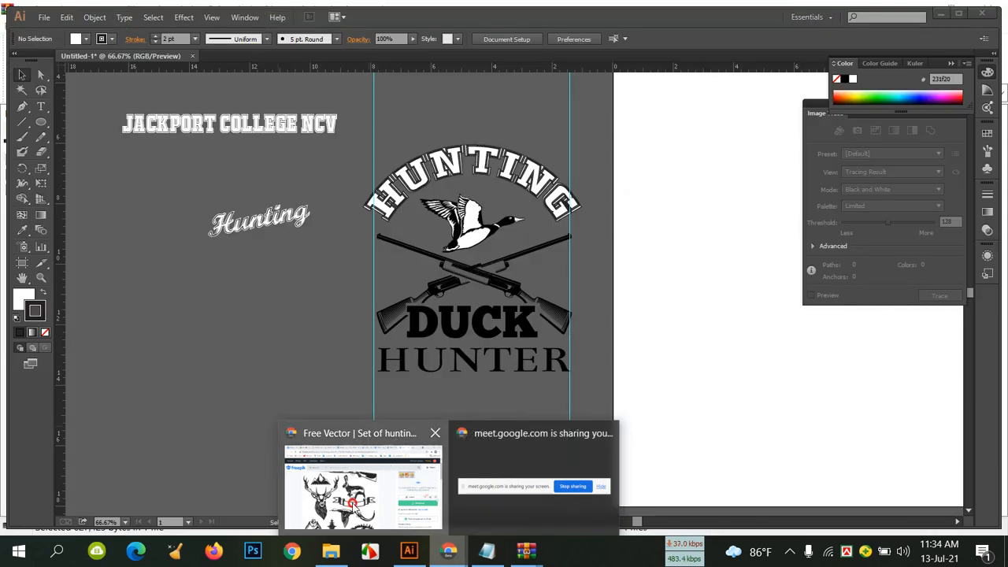
left_click(356, 505)
left_click(124, 12)
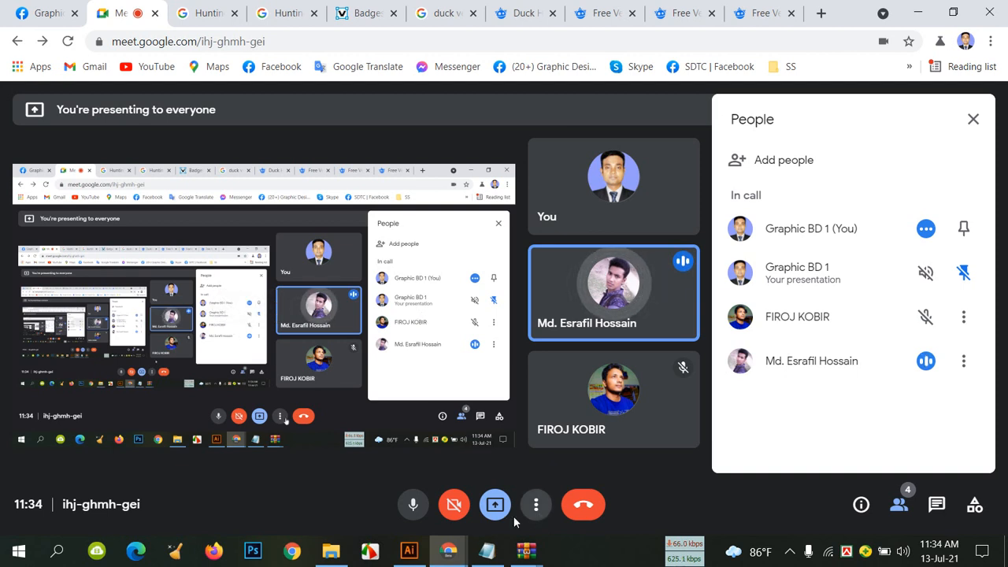
left_click(411, 552)
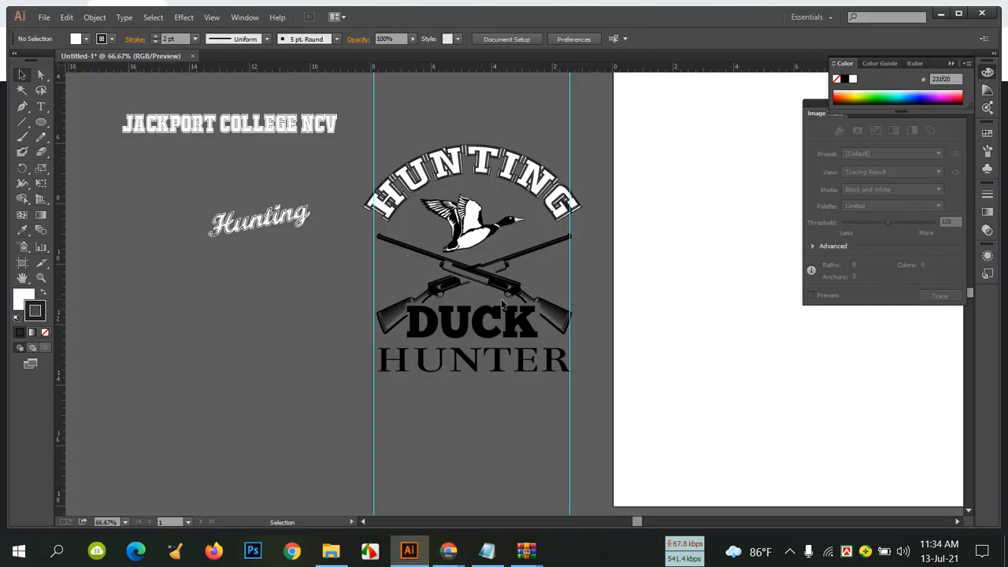
Scale the arched HUNTING lettering down about its centre to fit between the two vertical guides.
left_click(393, 203)
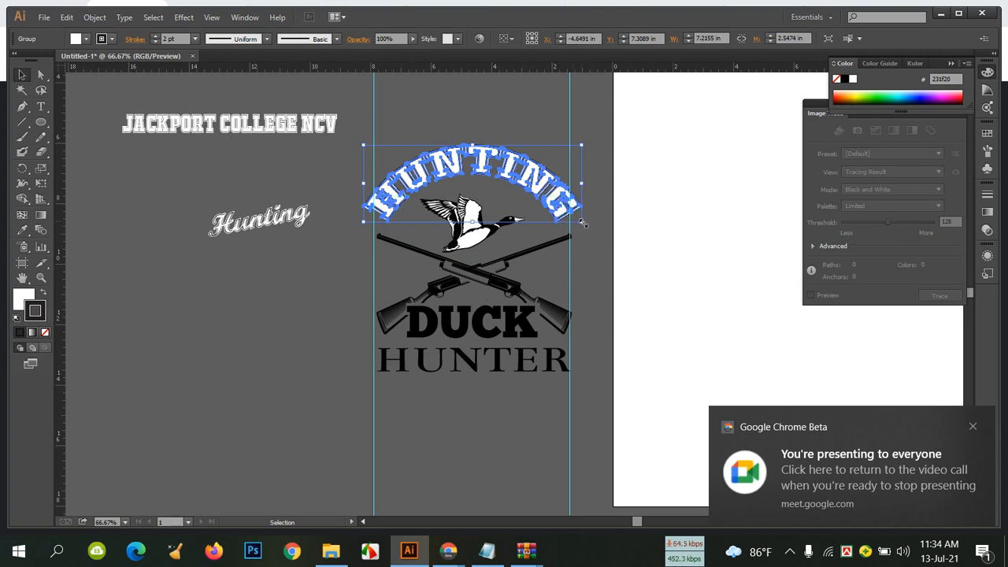
left_click_drag(583, 224, 583, 222)
left_click(598, 262)
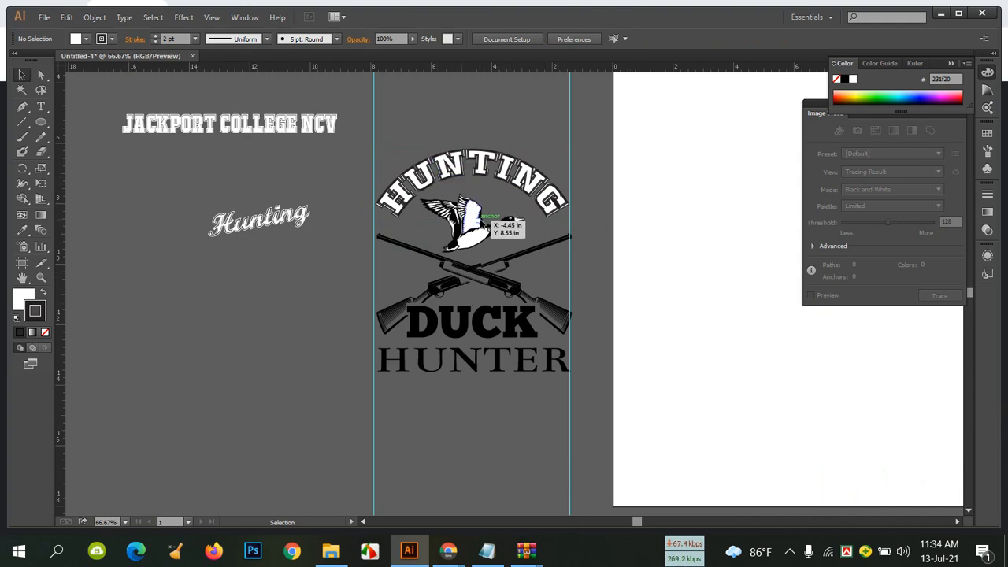
Align the duck, crossed shotguns, DUCK, HUNTER and arched HUNTING lettering on their horizontal centres.
left_click(464, 230)
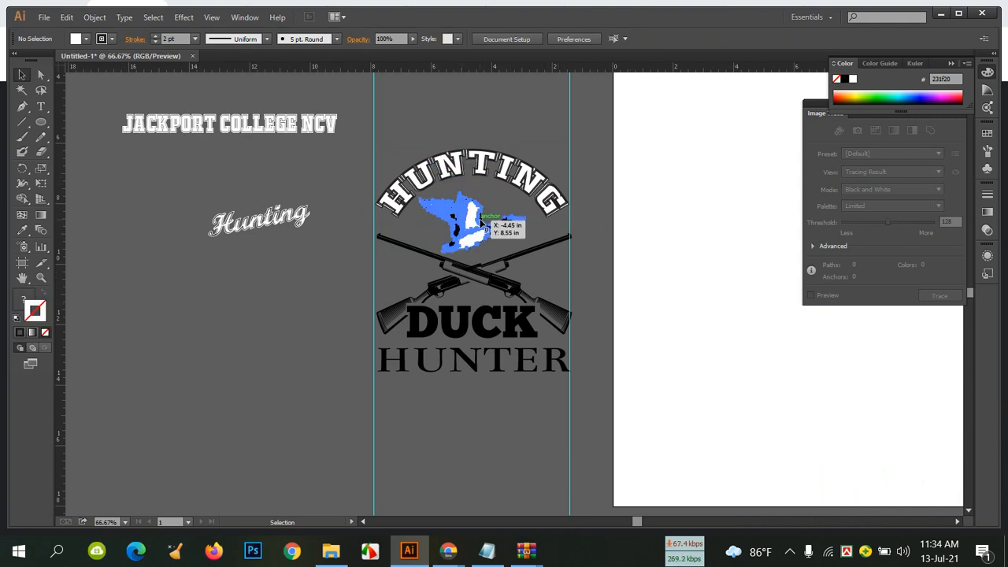
left_click(486, 282, "shift")
left_click(495, 327, "shift")
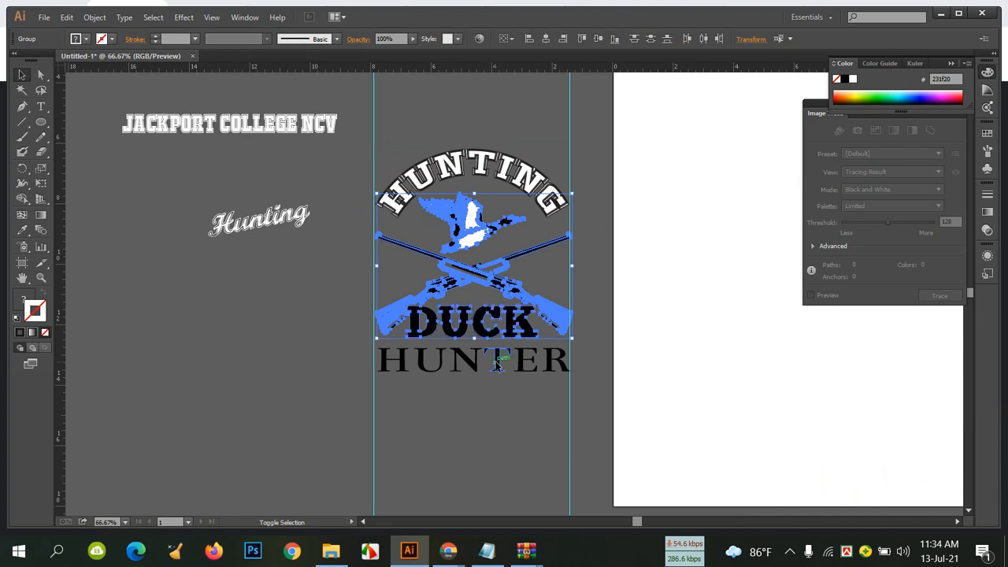
left_click(498, 359, "shift")
left_click(484, 180, "shift")
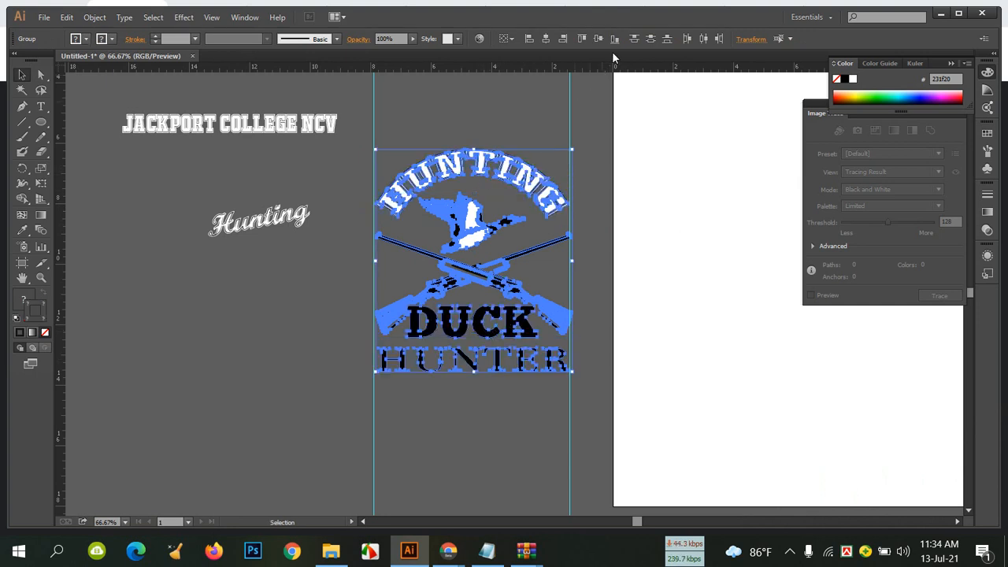
left_click(546, 38)
left_click(310, 320)
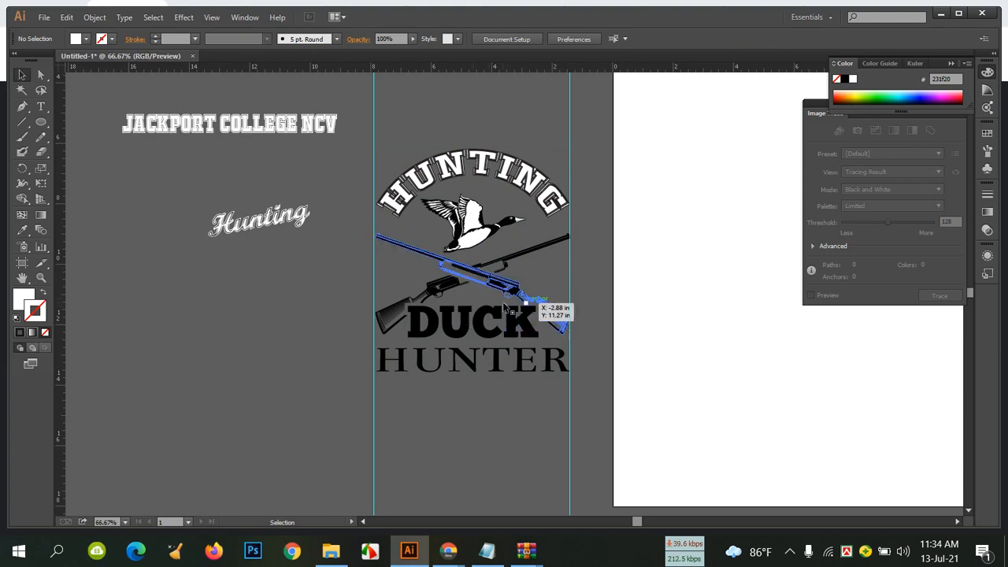
Switch to Chrome and browse the related vectors on Freepik's hunting club emblems page for design references.
left_click(335, 557)
left_click(335, 557)
mouse_move(448, 551)
left_click(374, 447)
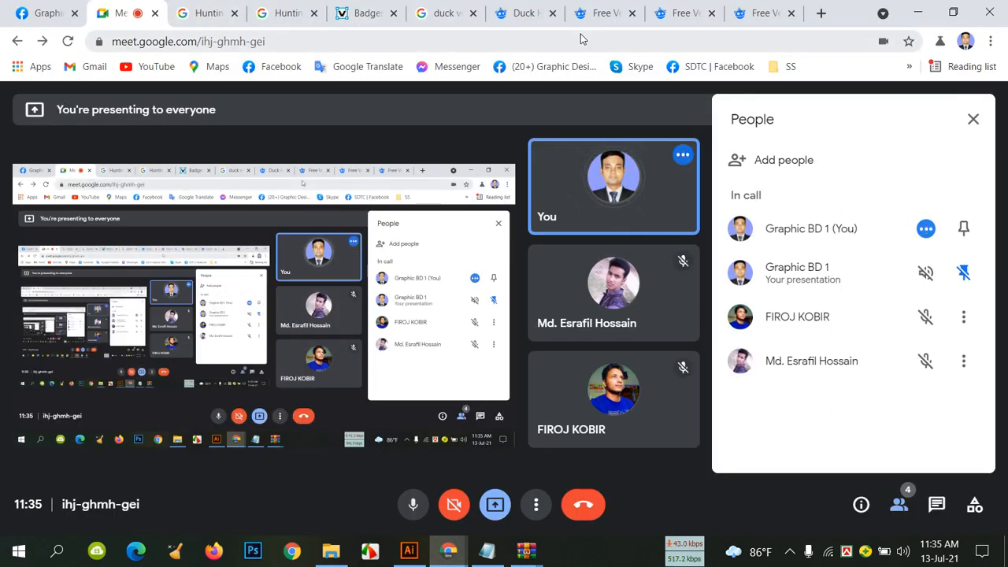
left_click(675, 15)
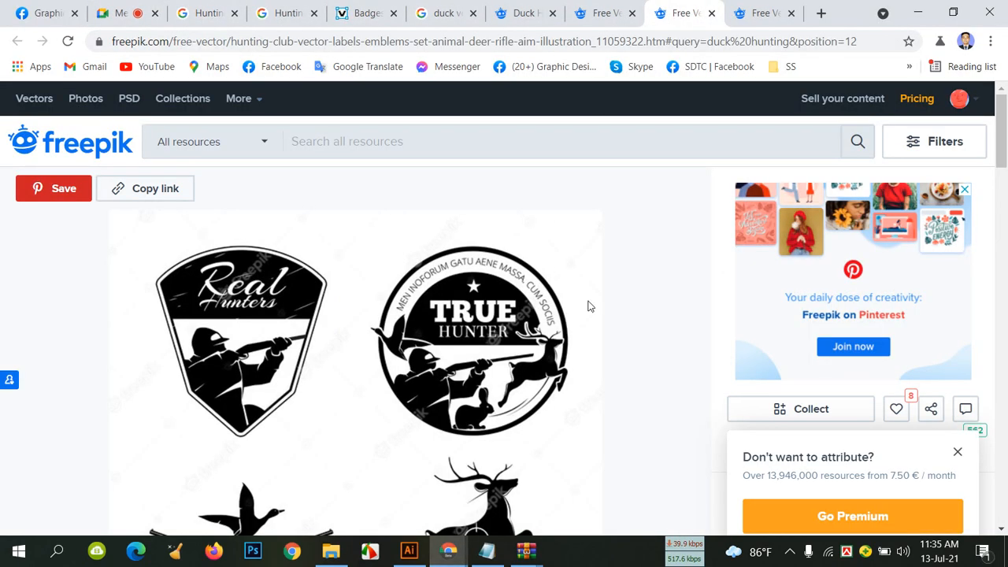
scroll(589, 306, "down", 7)
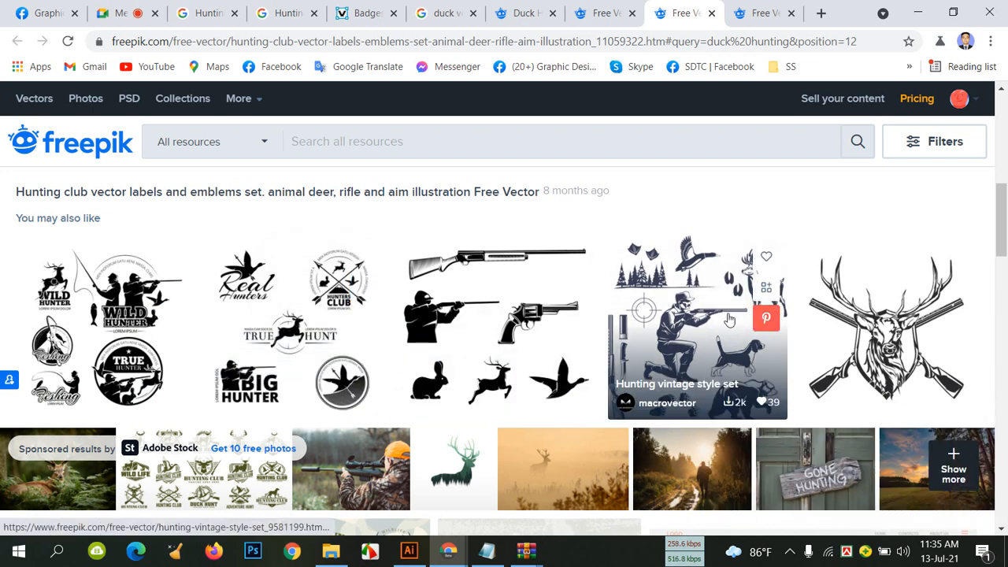
scroll(486, 286, "down", 3)
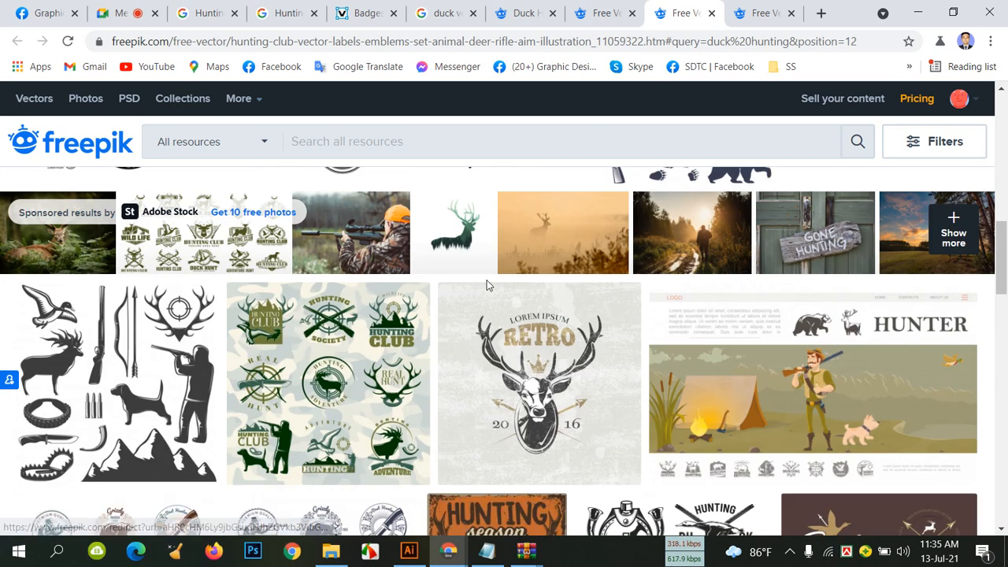
Close the hunting image search, VectorStock and Freepik tabs, keeping only the Facebook group and the Meet call open.
scroll(486, 286, "up", 10)
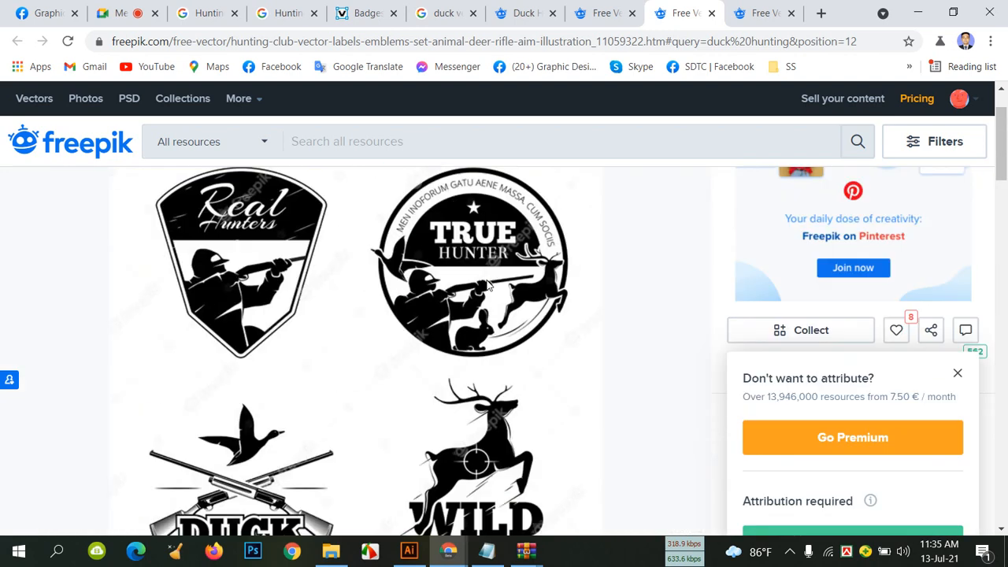
left_click(272, 14)
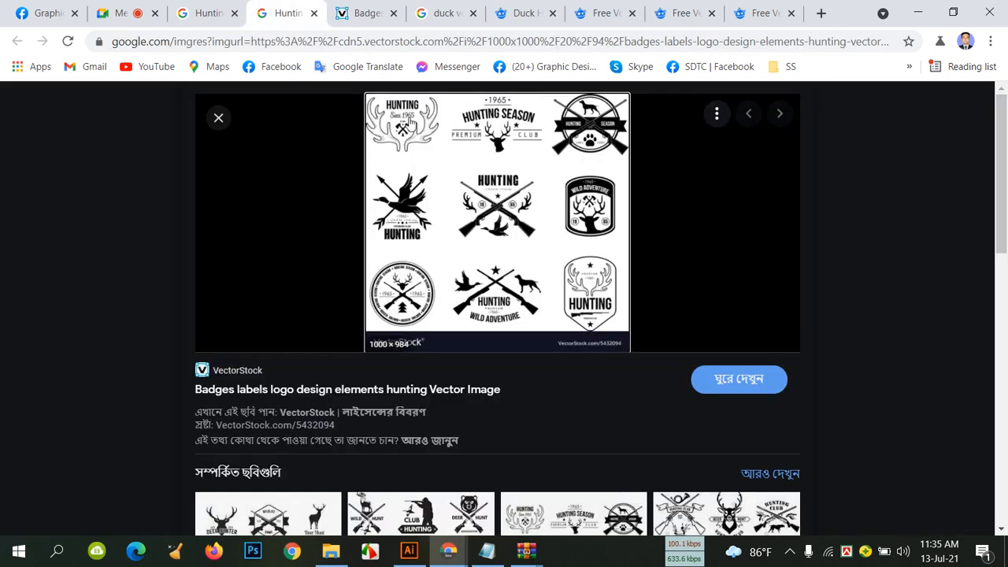
left_click(314, 13)
left_click(314, 14)
left_click(314, 13)
left_click(313, 14)
left_click(314, 13)
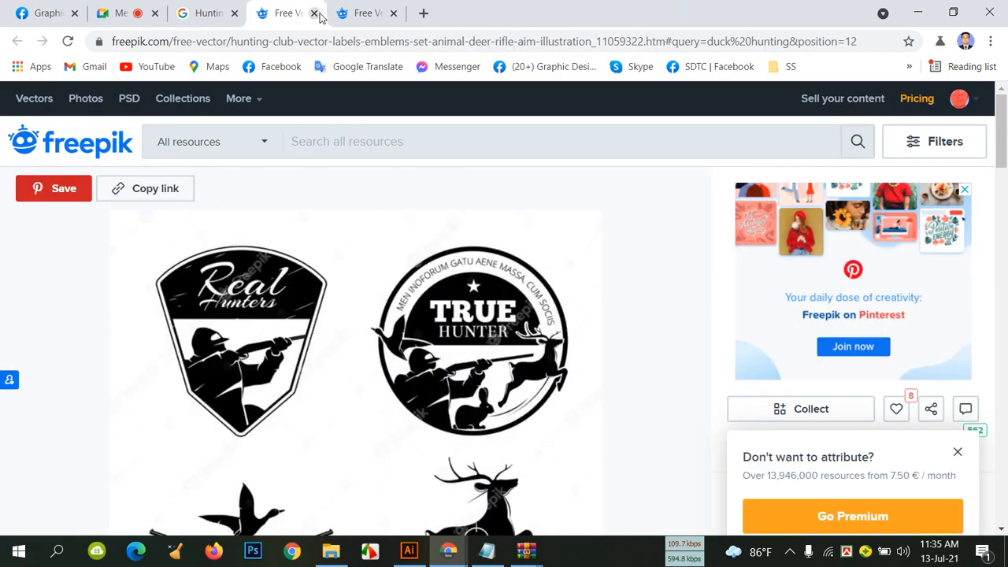
left_click(313, 14)
left_click(313, 13)
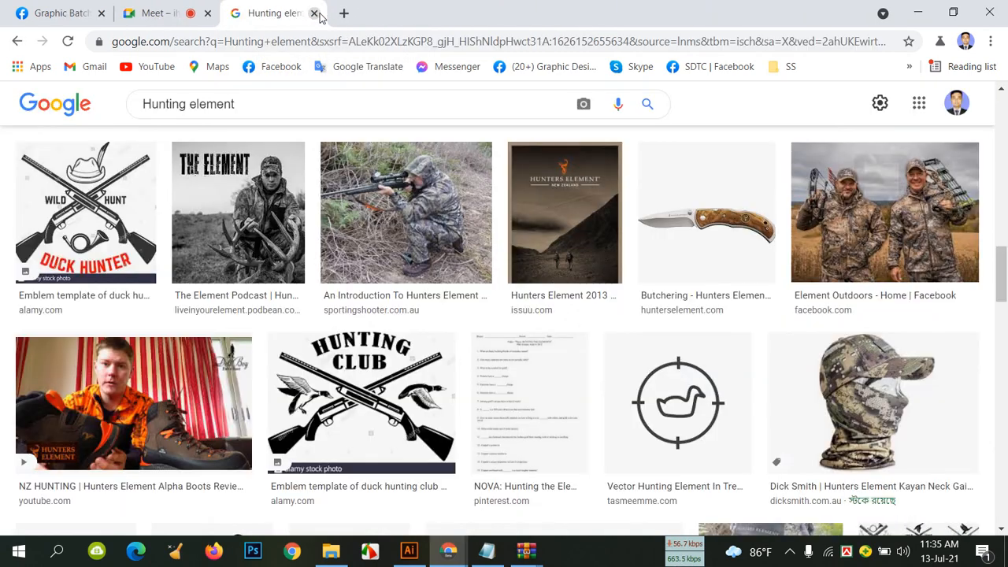
left_click(313, 13)
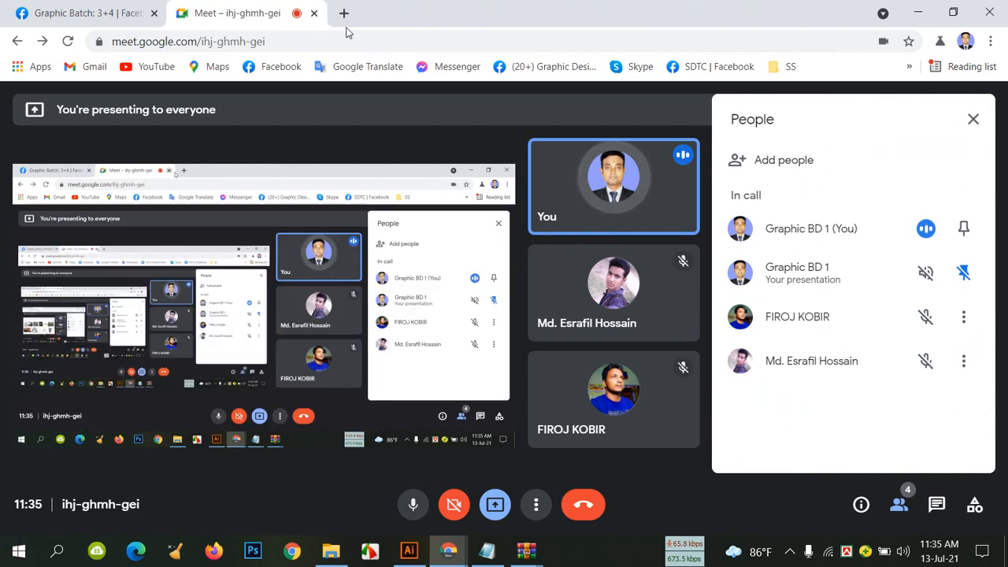
Search Google for "Hunting element" in a new tab and switch to the image results.
left_click(345, 14)
left_click(360, 38)
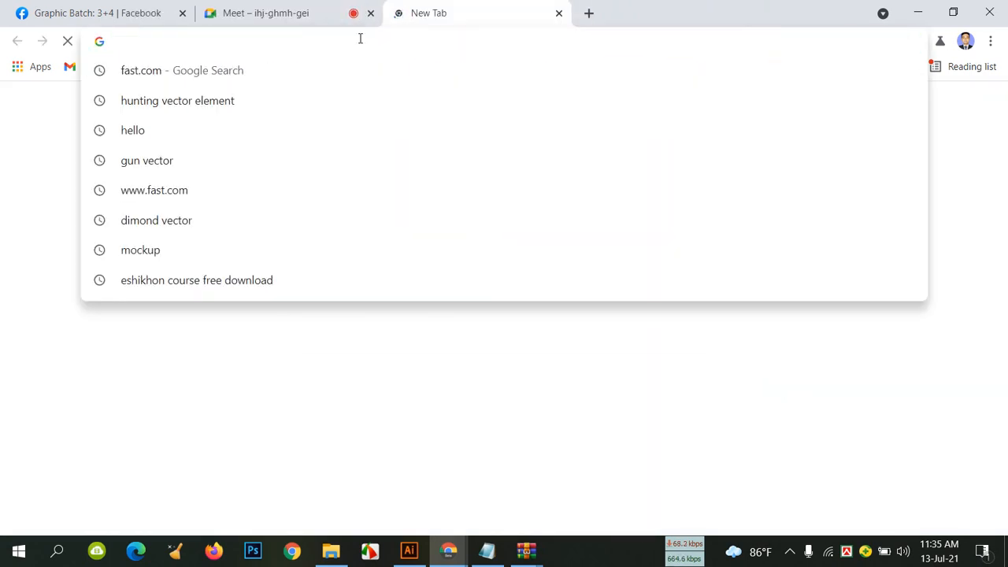
type("HUNTING")
key("Return")
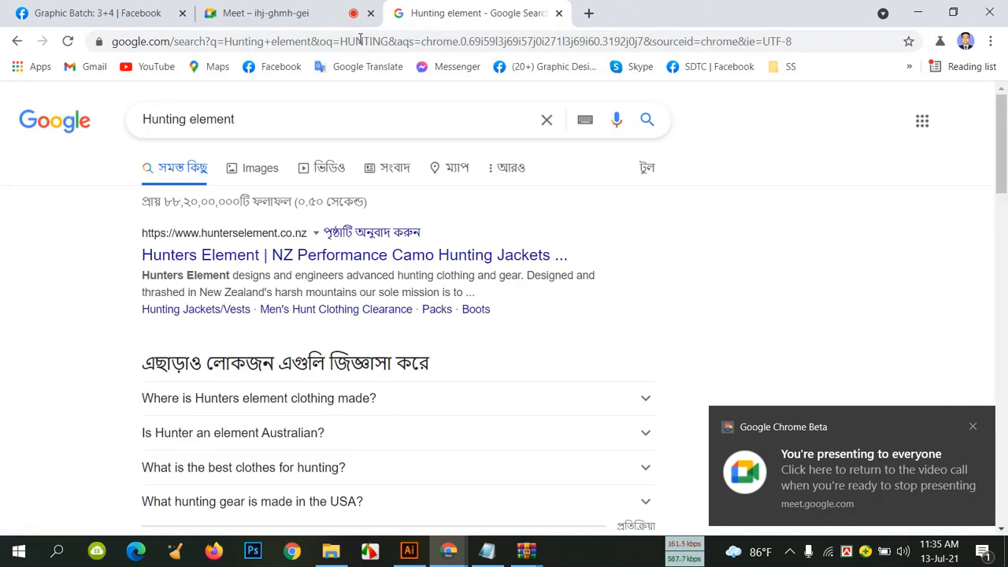
left_click(285, 171)
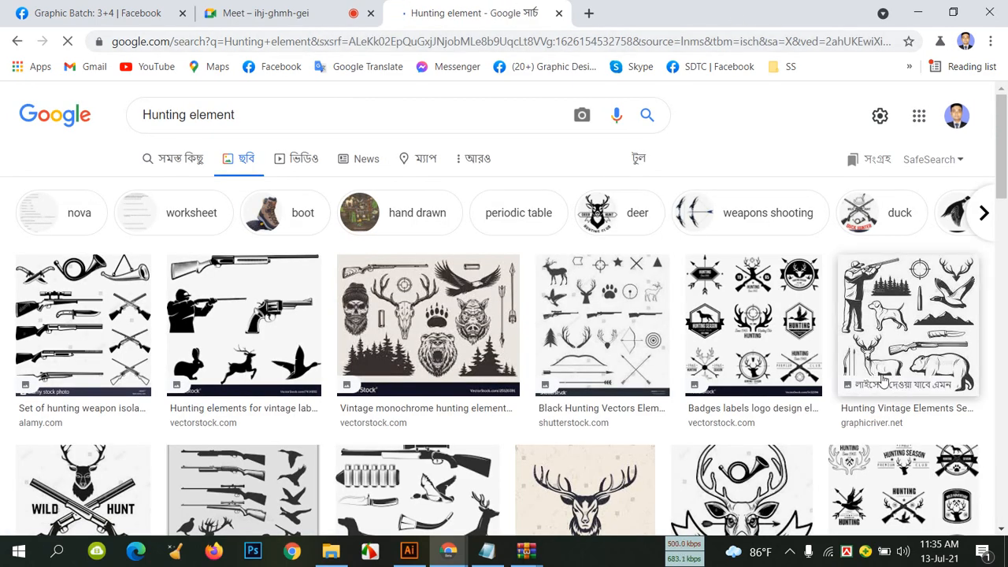
Browse the "Hunting element" image results for emblem and badge ideas that could suit the hunting design.
scroll(787, 354, "down", 4)
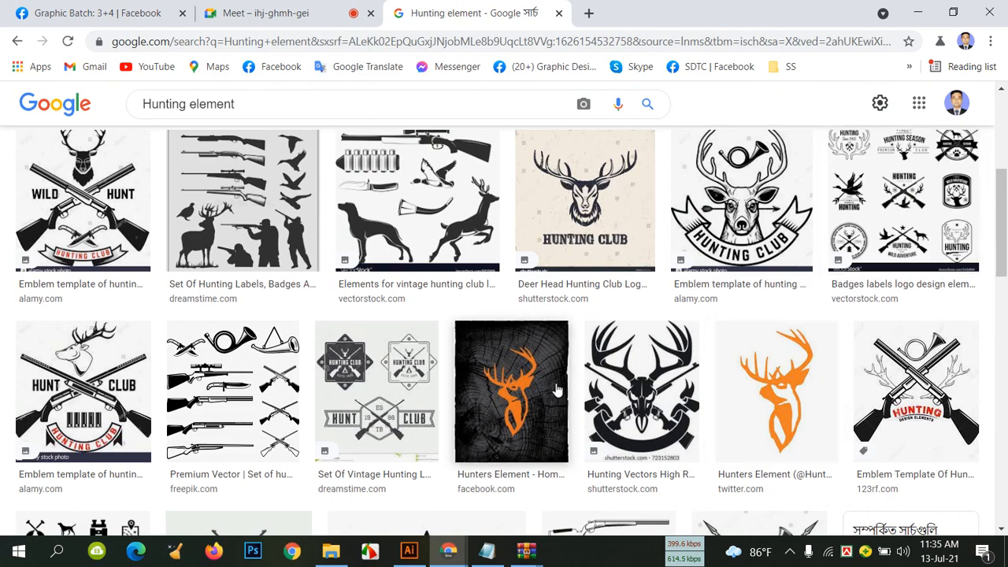
scroll(315, 354, "down", 5)
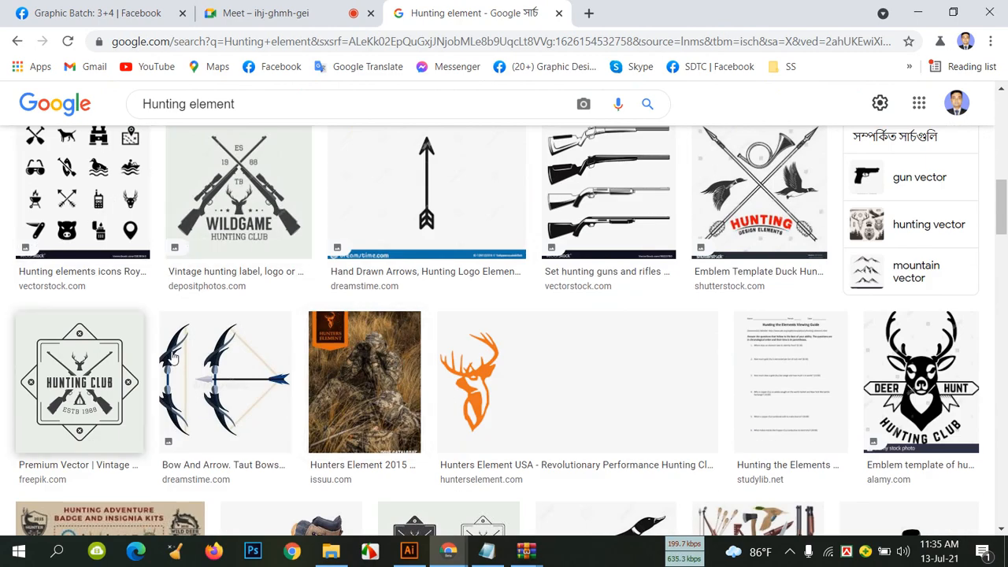
scroll(315, 315, "down", 3)
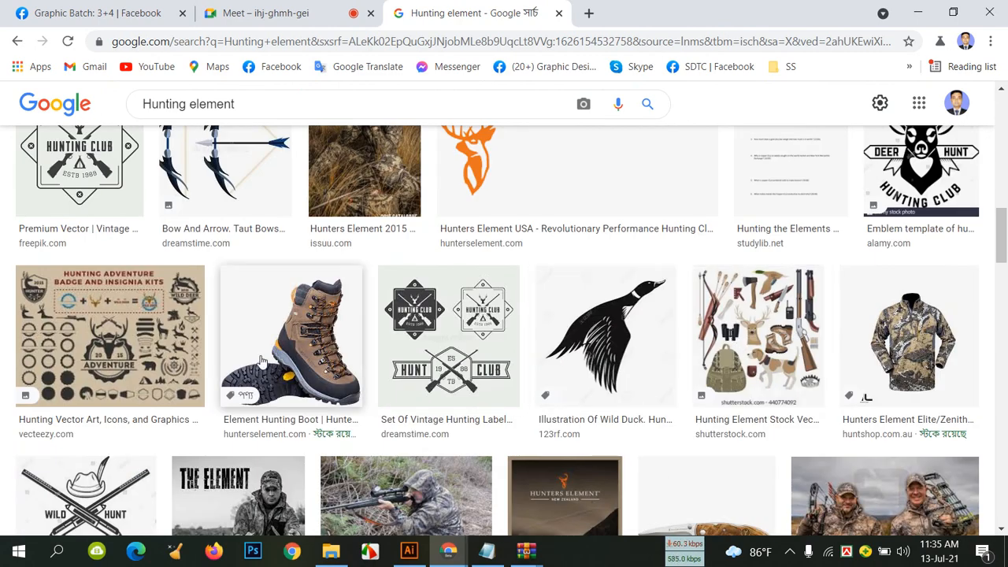
scroll(363, 353, "down", 3)
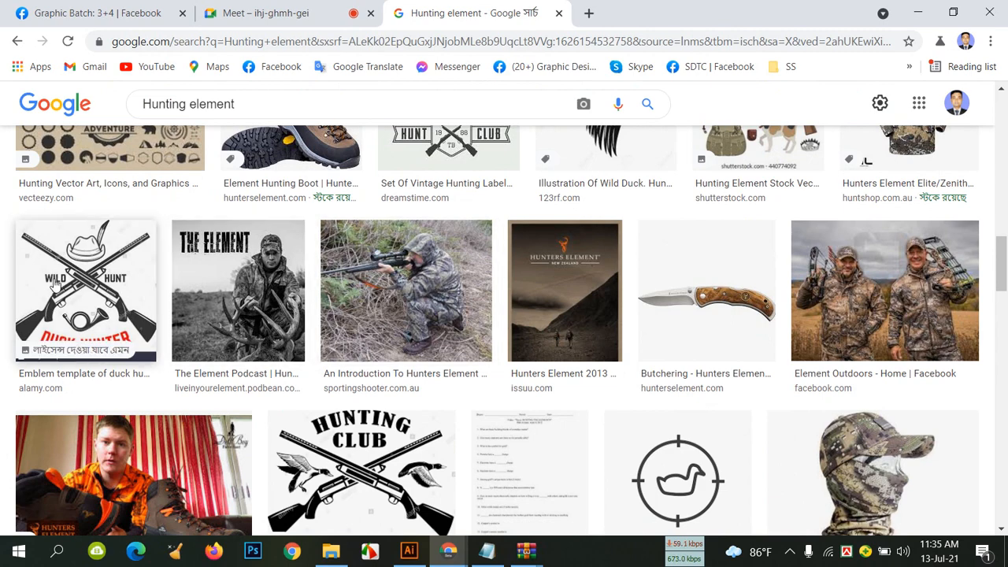
scroll(115, 279, "down", 8)
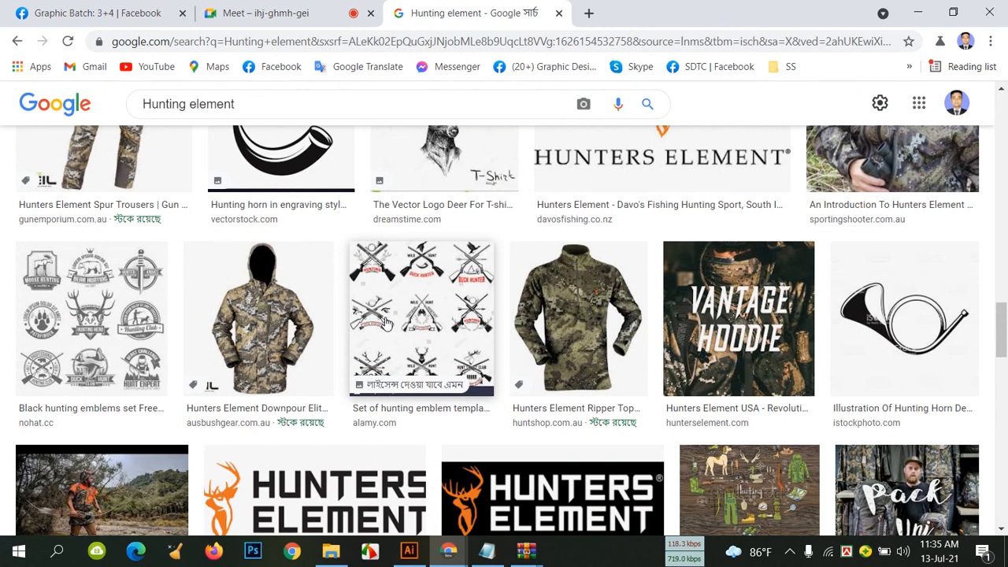
scroll(386, 323, "down", 3)
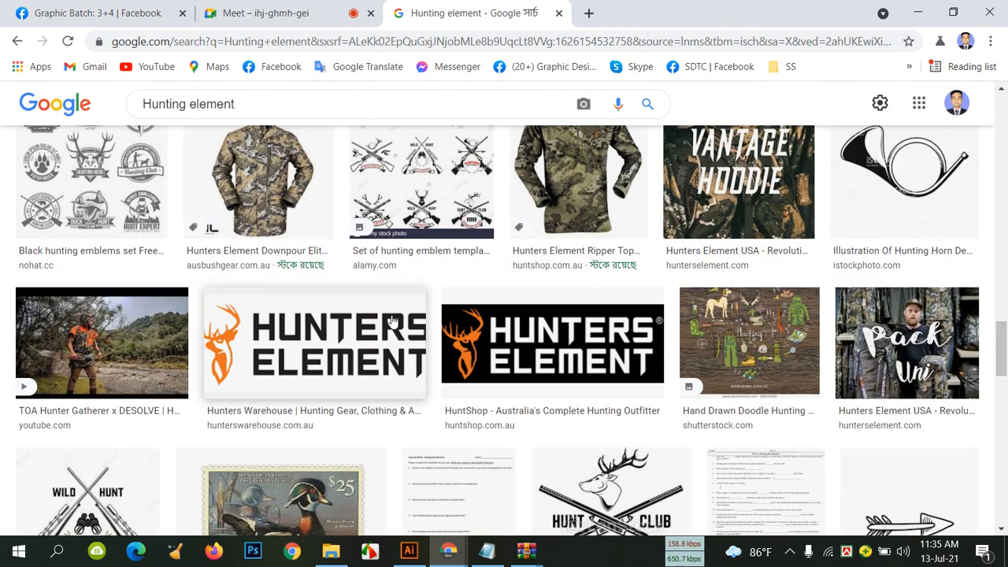
scroll(398, 319, "down", 3)
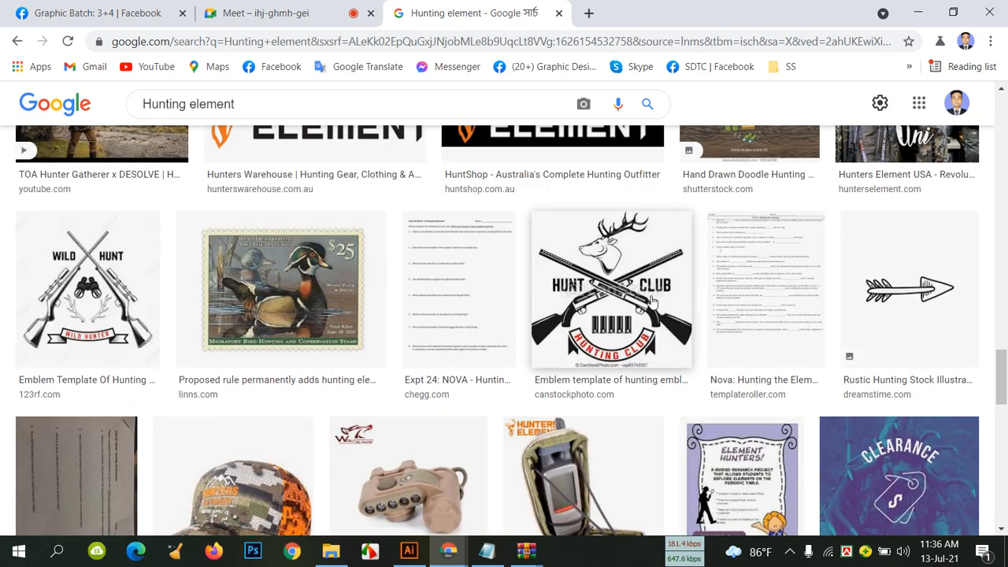
scroll(583, 287, "down", 4)
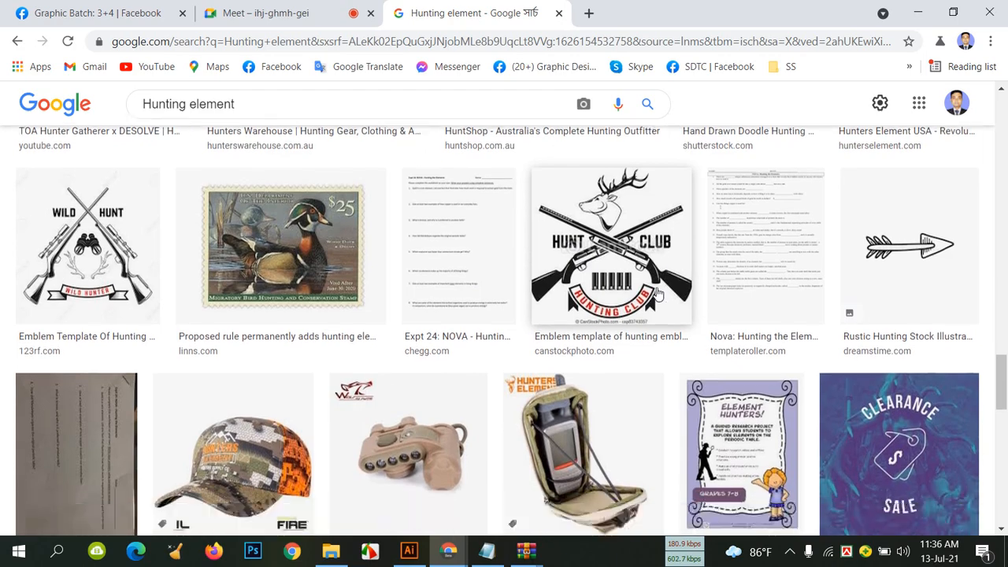
scroll(800, 383, "down", 4)
scroll(727, 354, "down", 5)
scroll(726, 349, "down", 1)
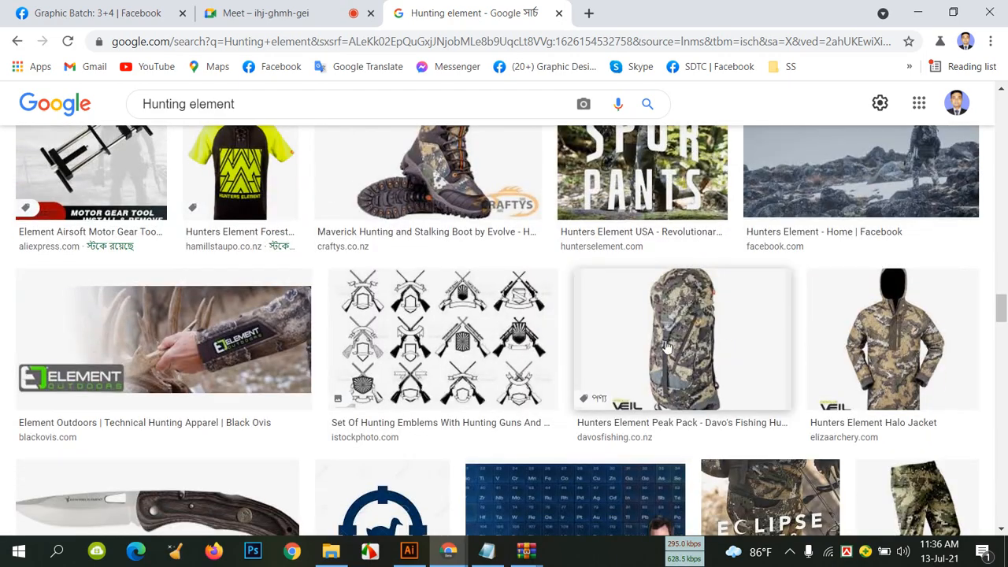
scroll(574, 315, "down", 4)
scroll(573, 310, "down", 5)
scroll(577, 311, "down", 4)
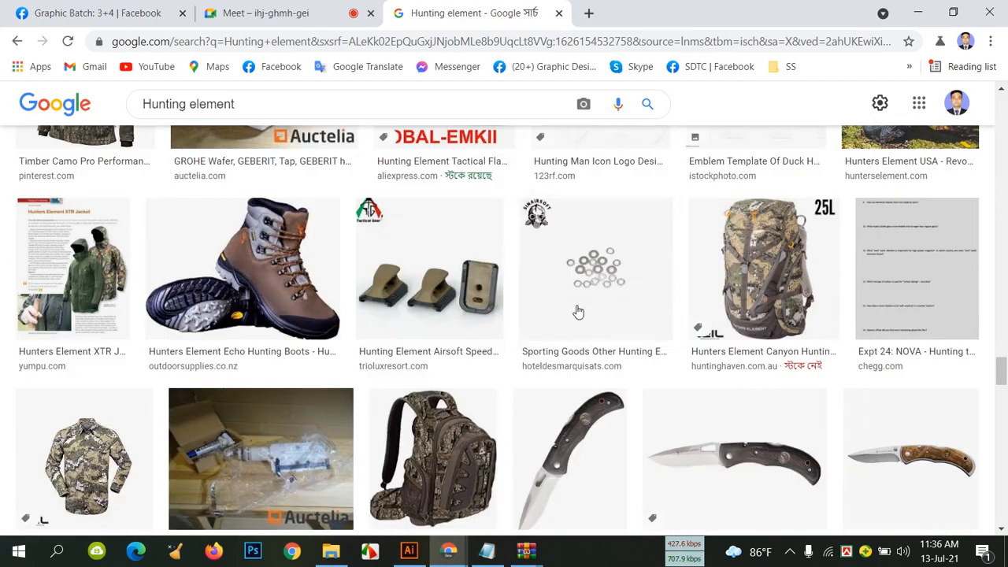
scroll(579, 310, "down", 10)
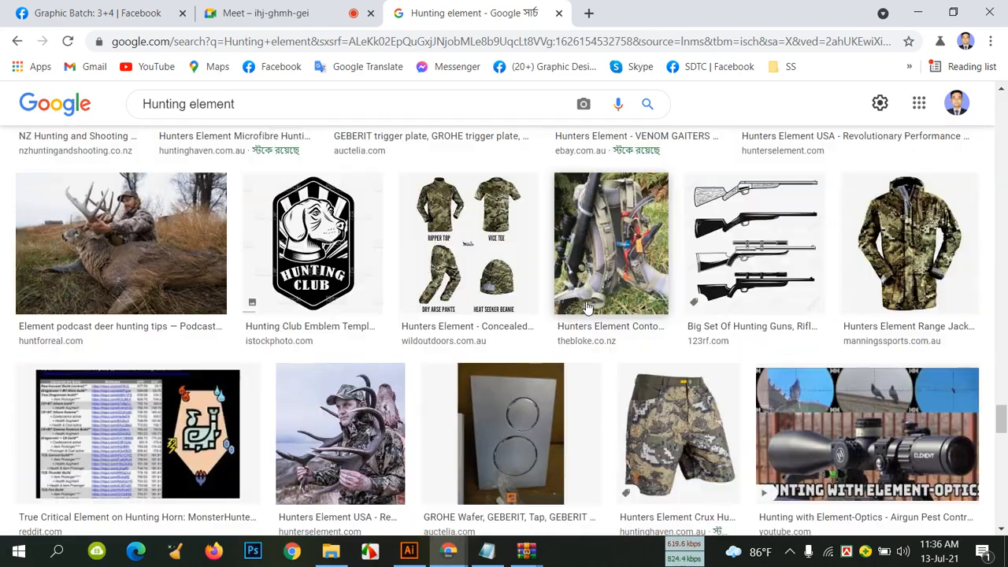
scroll(587, 307, "down", 10)
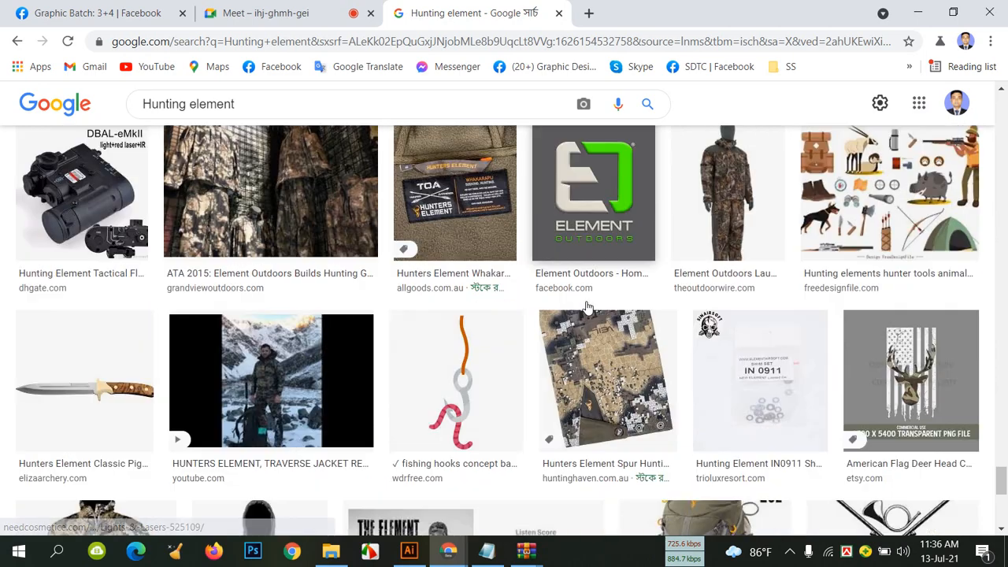
scroll(587, 307, "down", 10)
scroll(587, 307, "down", 10)
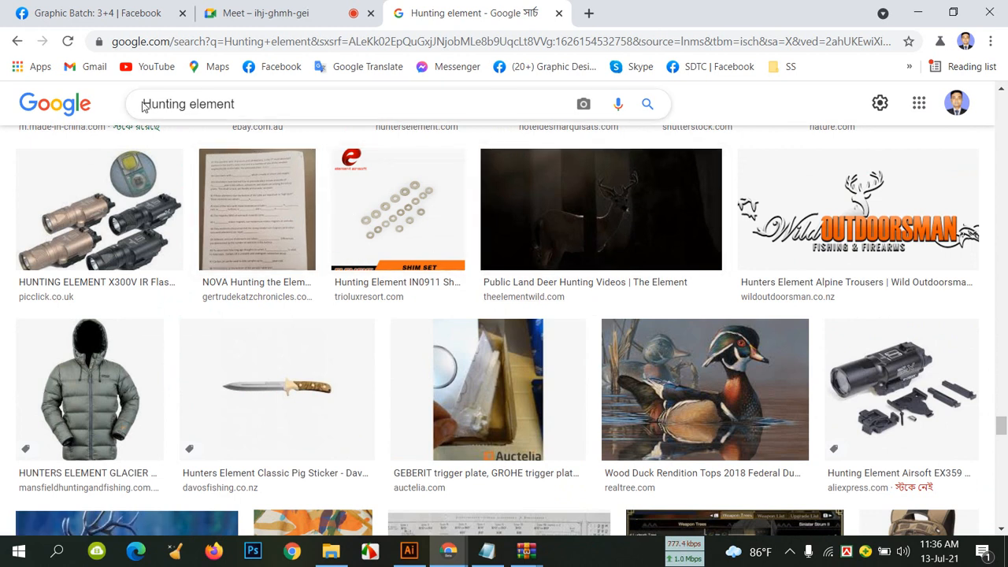
Refine the image search to "DUCK Hunting element".
key("Left")
type("DU")
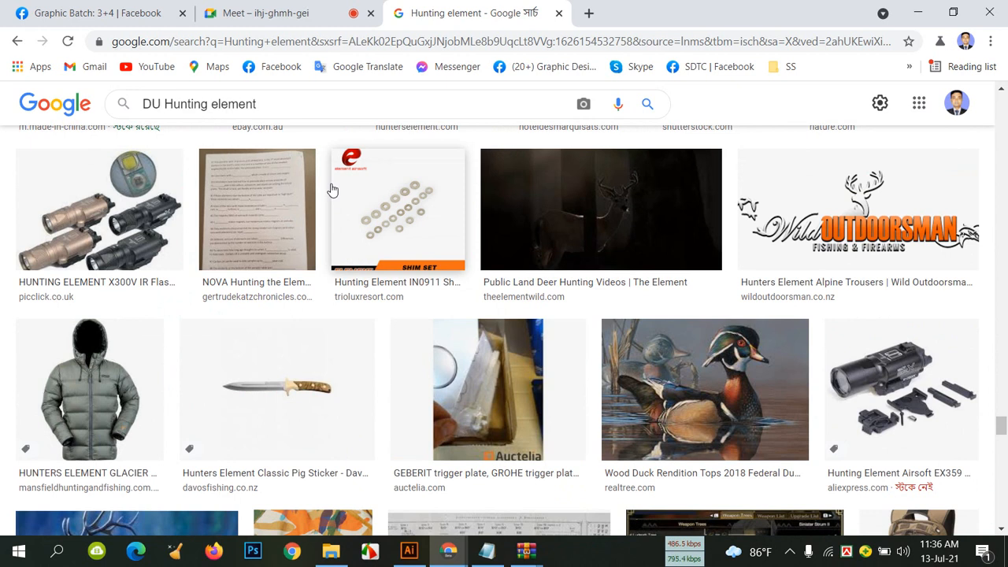
type("K")
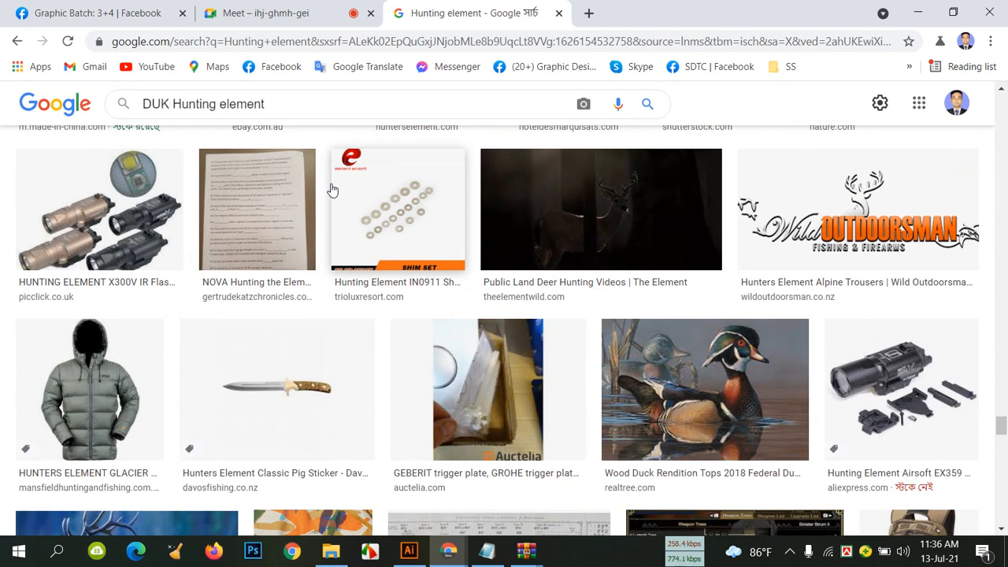
key("Return")
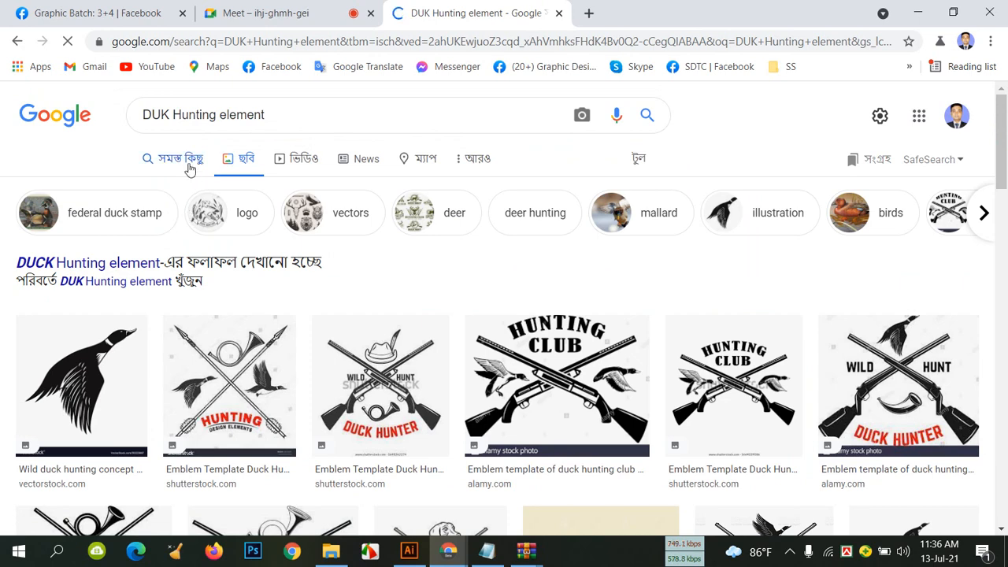
left_click(161, 115)
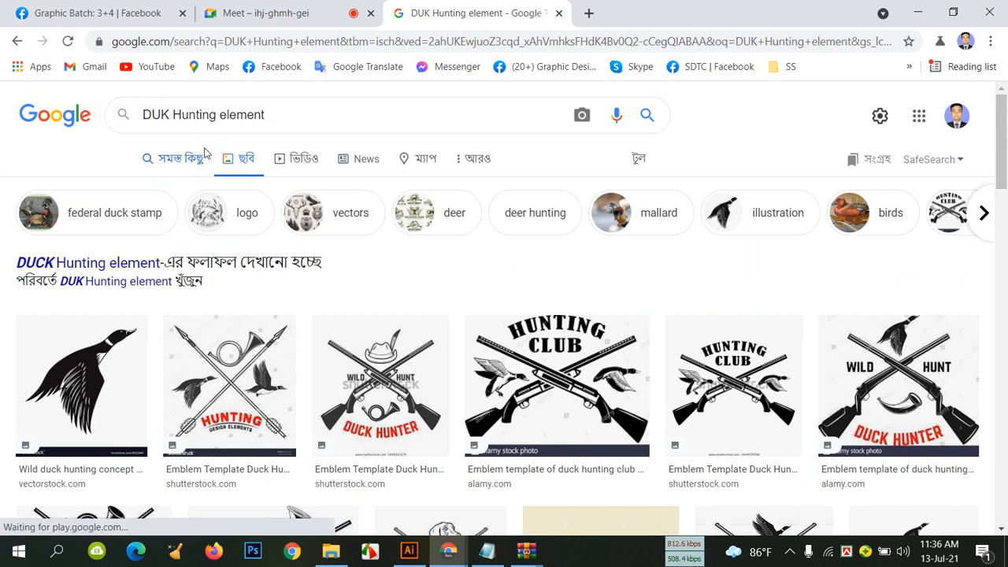
type("C")
key("Return")
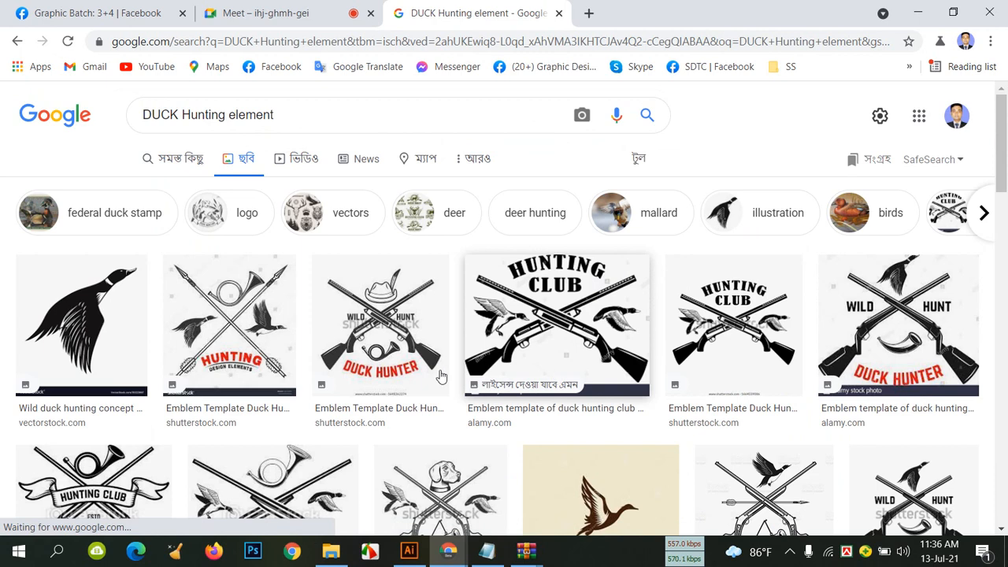
Compare the duck hunting image results with the Duck Hunter artwork in Illustrator and return to the Chrome results.
scroll(228, 330, "down", 5)
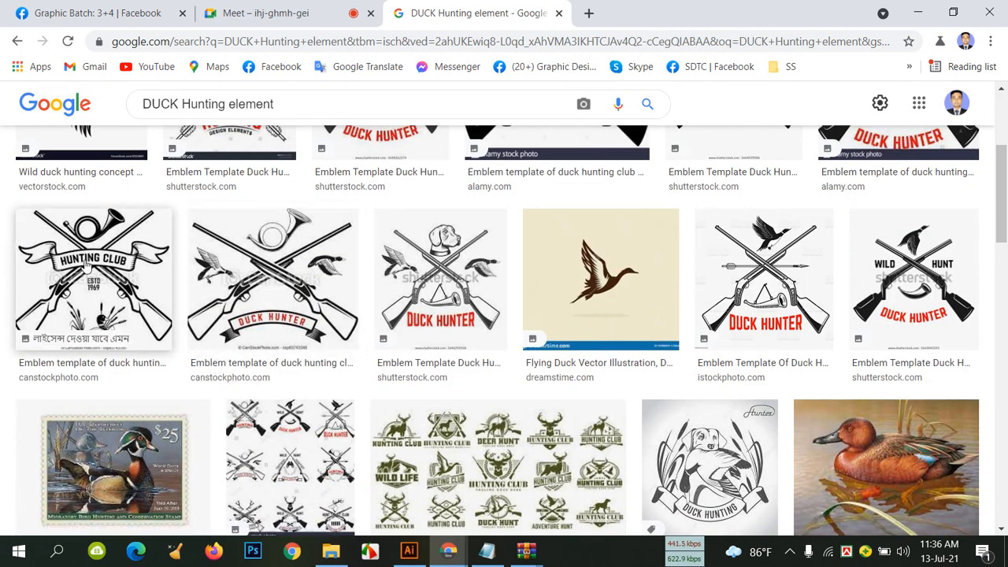
left_click(409, 550)
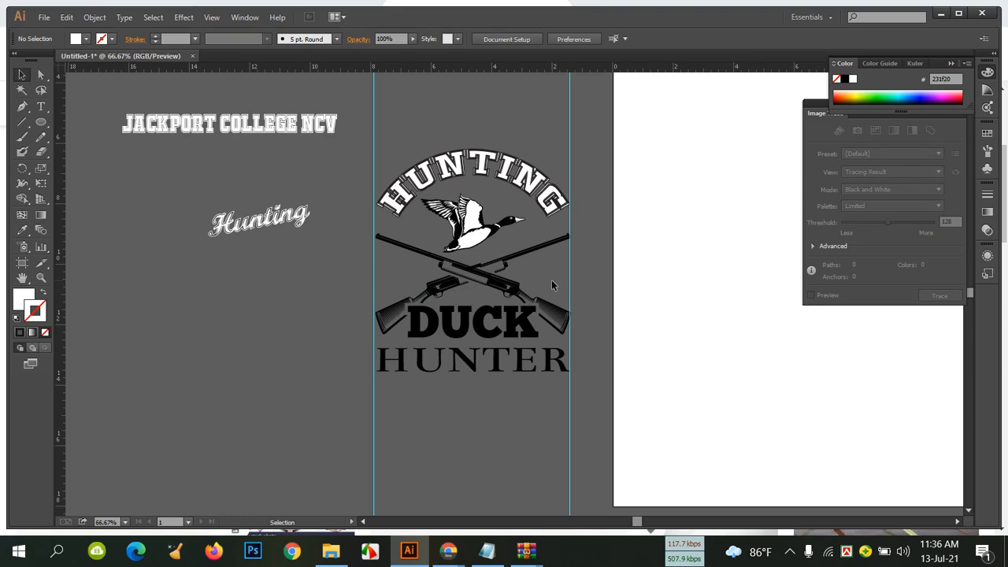
mouse_move(463, 560)
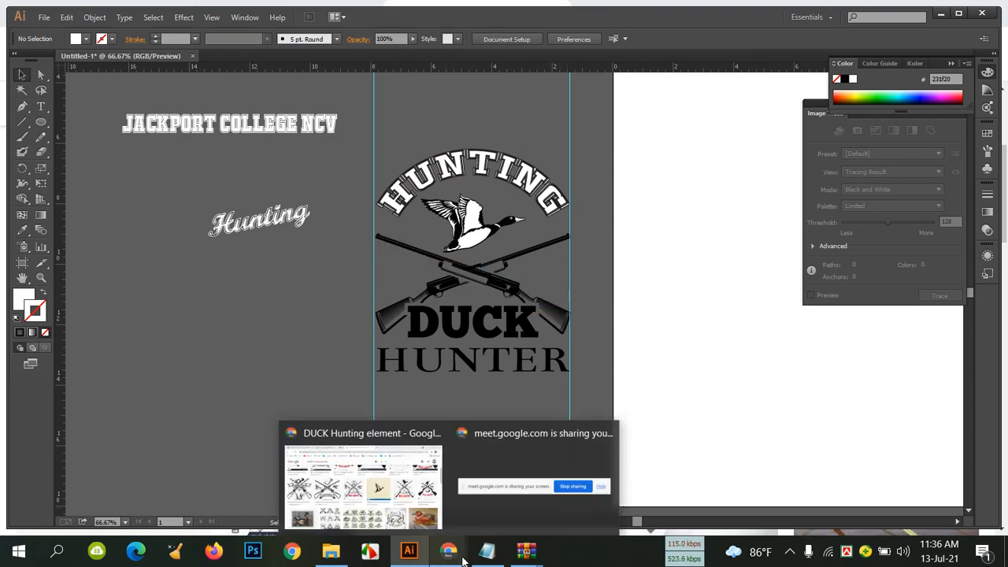
left_click(438, 461)
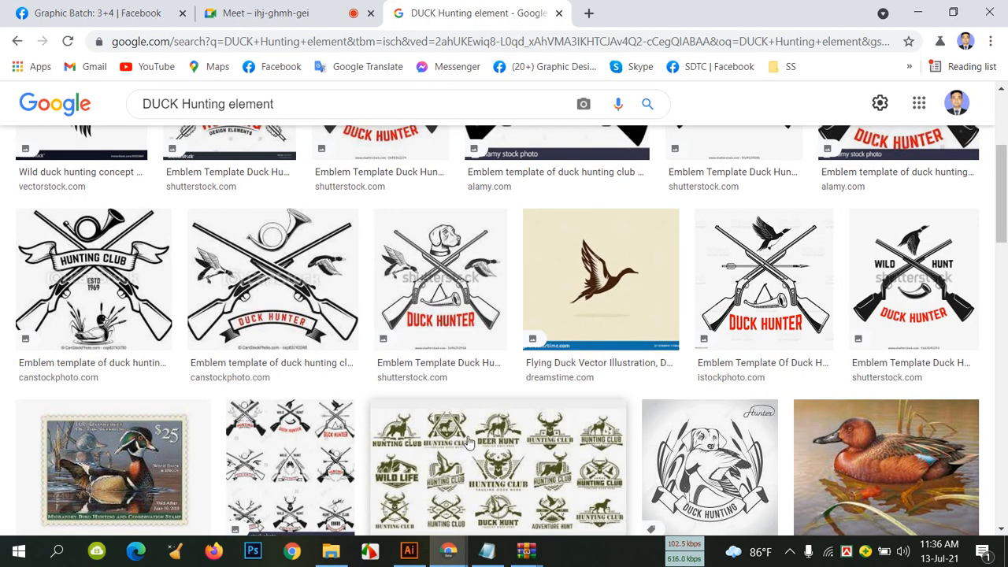
Open the Freepik home page in a new browser tab.
left_click(589, 13)
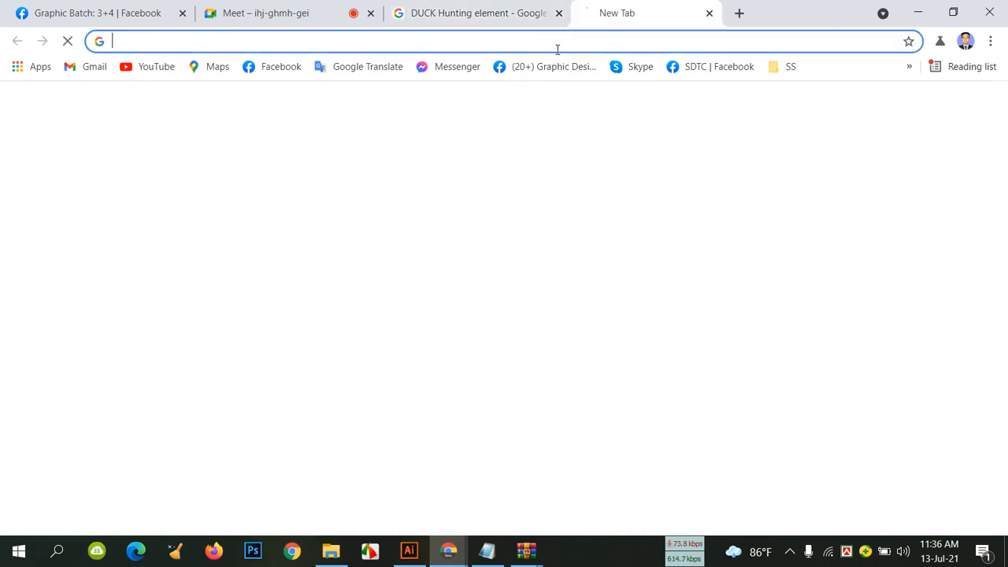
left_click(505, 39)
type("r")
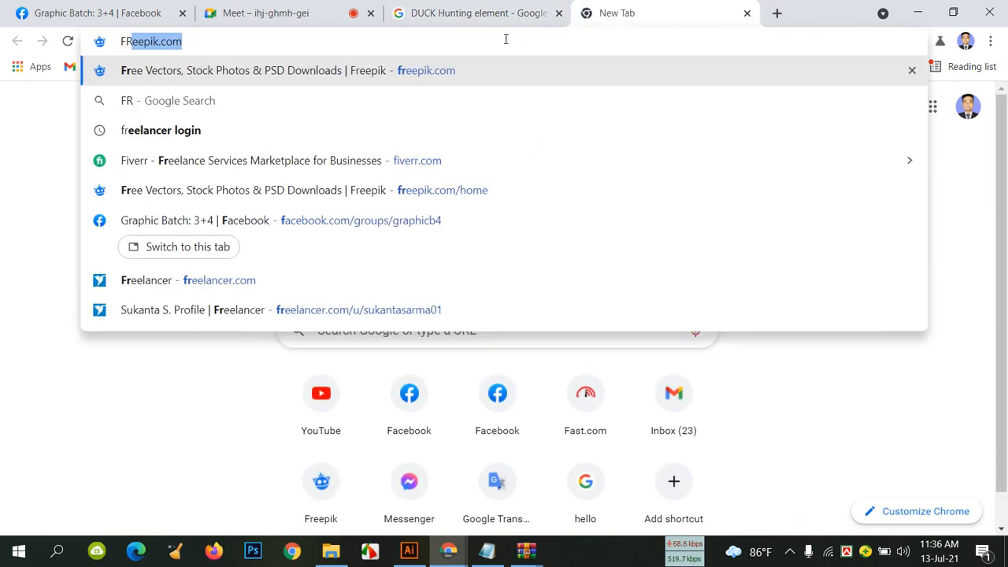
key("Return")
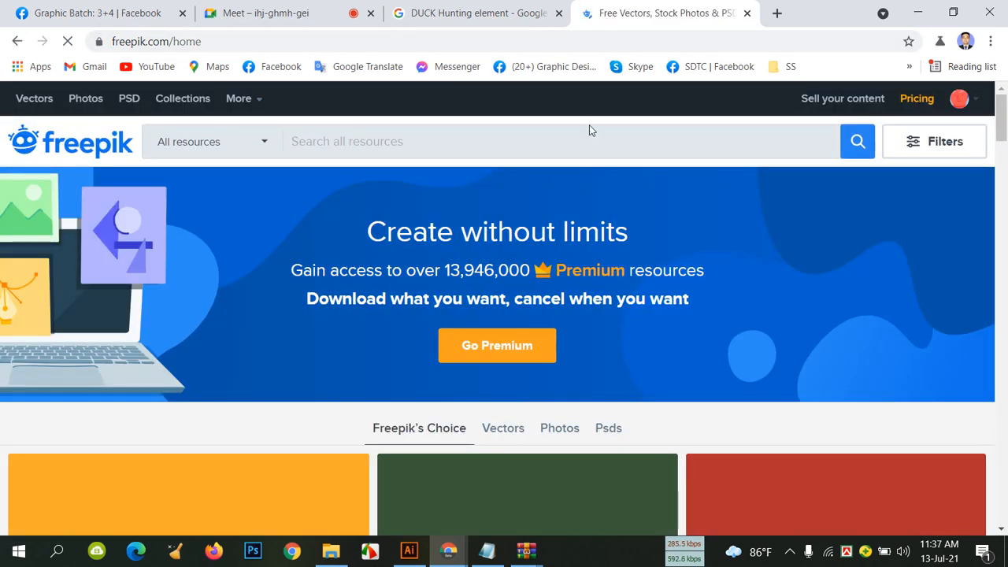
Search all Freepik resources for "RIBON VECTOR".
scroll(575, 197, "down", 2)
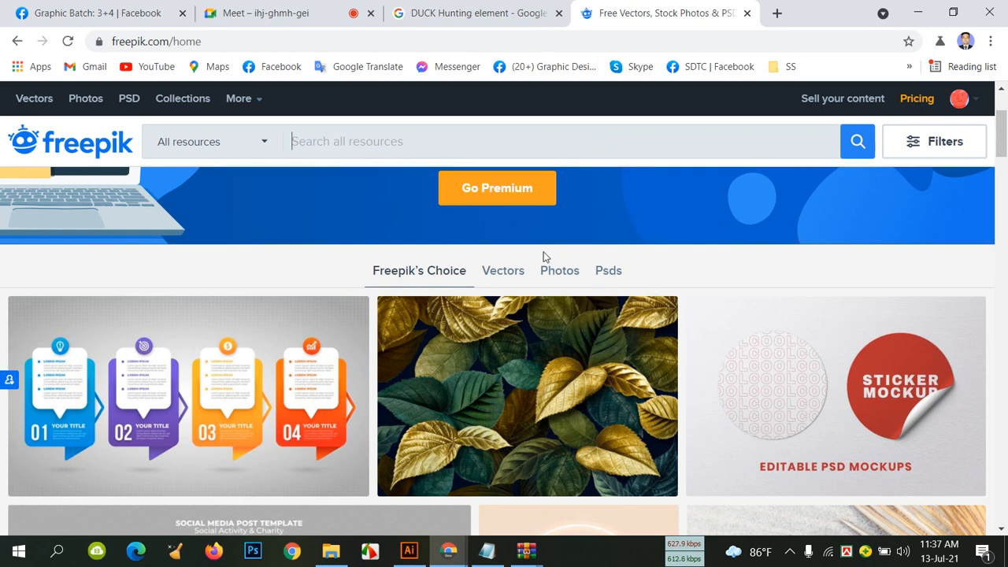
left_click(513, 141)
type("RIBON")
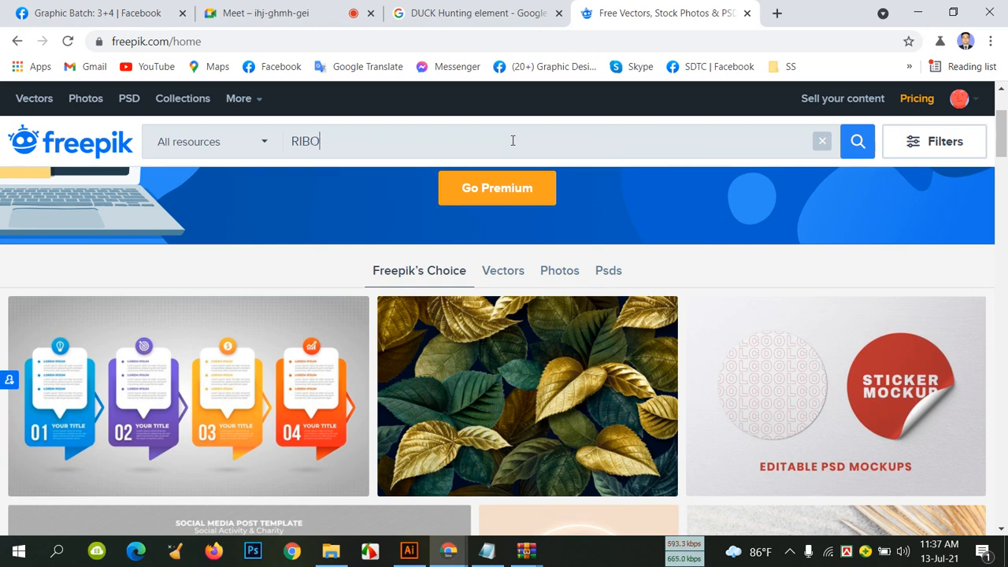
key("Return")
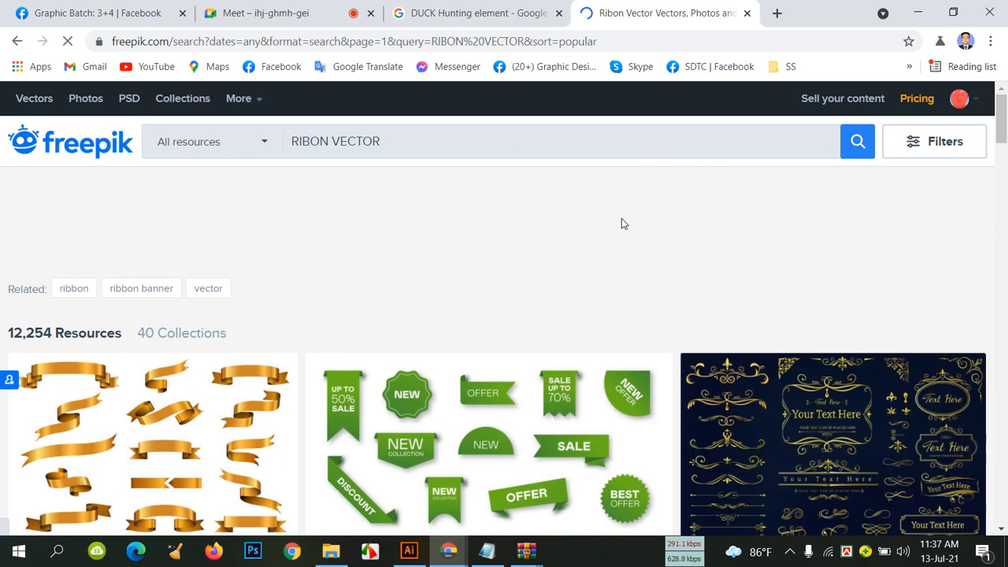
Compare the first ribbon vector results with the Duck Hunter artwork in Illustrator and return to the Freepik results in Chrome.
scroll(542, 206, "down", 4)
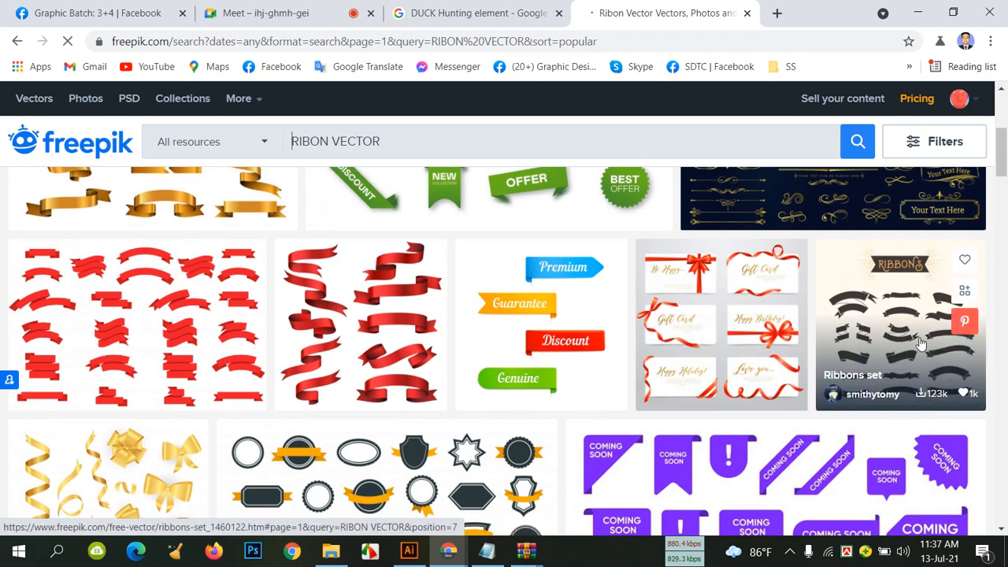
left_click(402, 553)
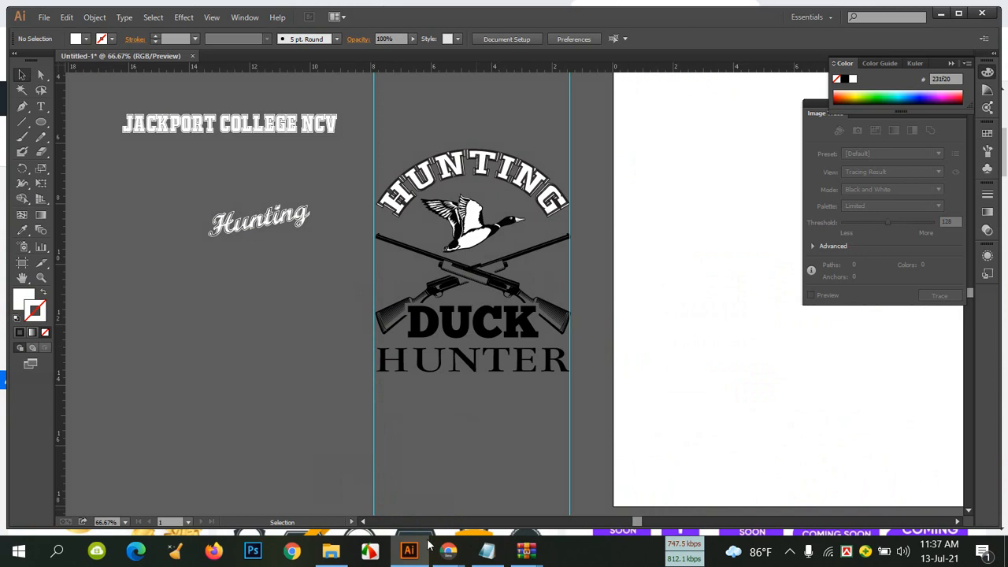
mouse_move(448, 552)
left_click(364, 481)
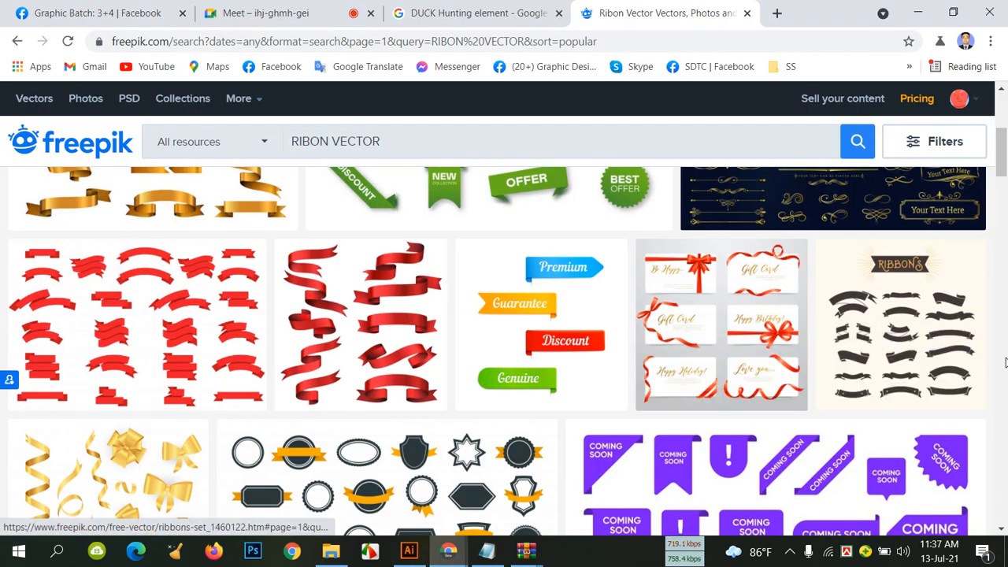
Find the black premium quality badge and banner collection among the ribbon results and open it in a new tab.
scroll(419, 360, "down", 2)
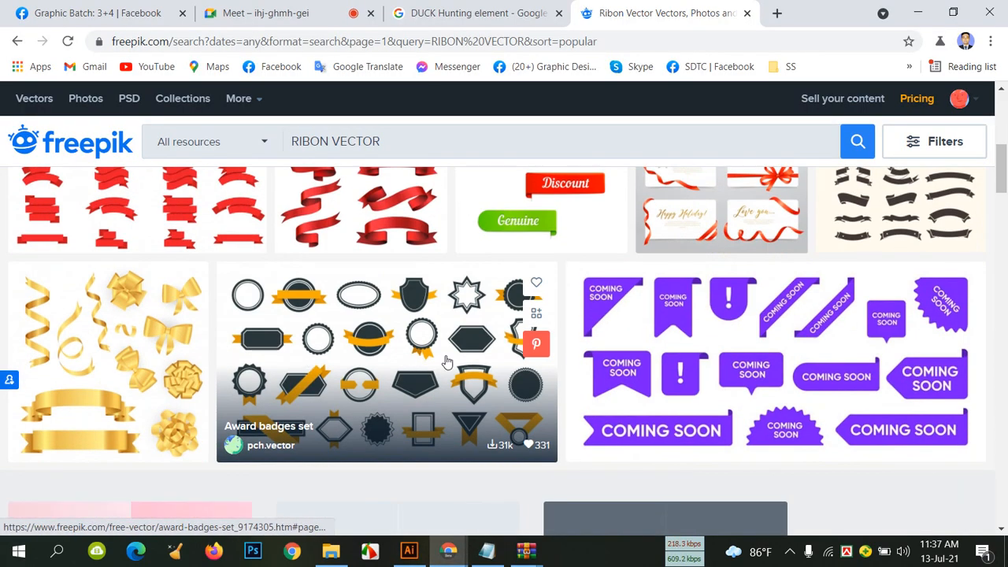
scroll(433, 360, "down", 6)
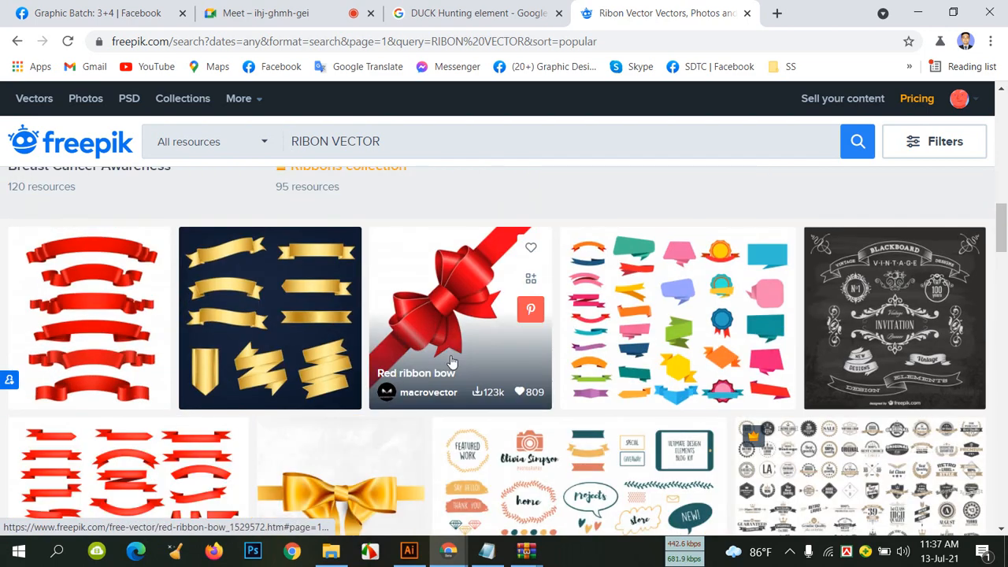
scroll(453, 361, "down", 4)
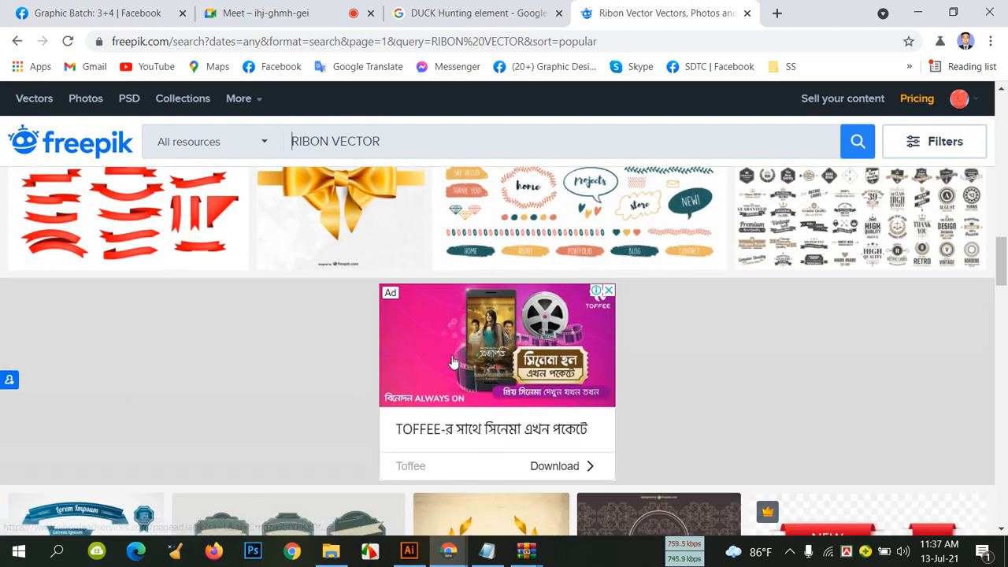
scroll(453, 360, "down", 3)
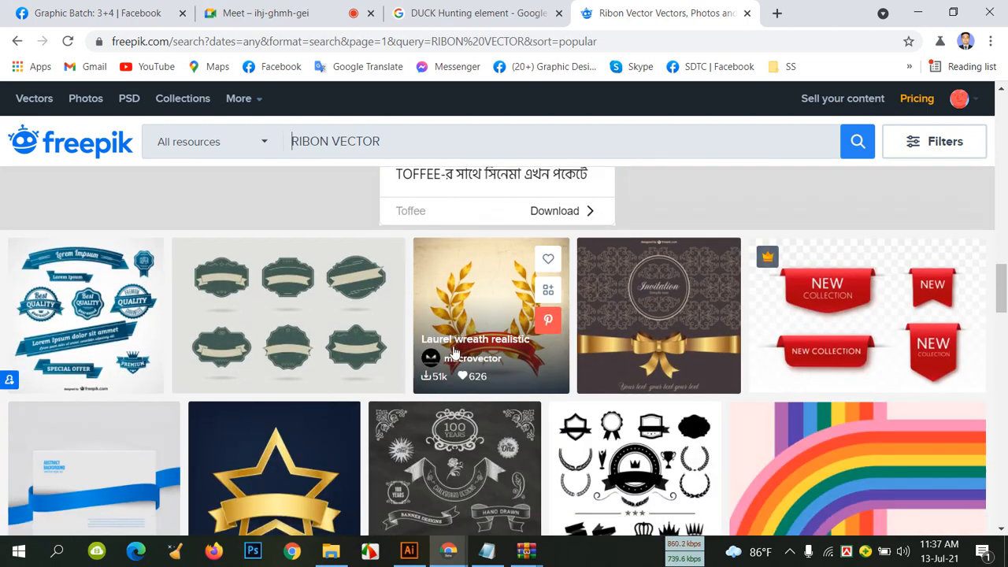
scroll(455, 355, "down", 3)
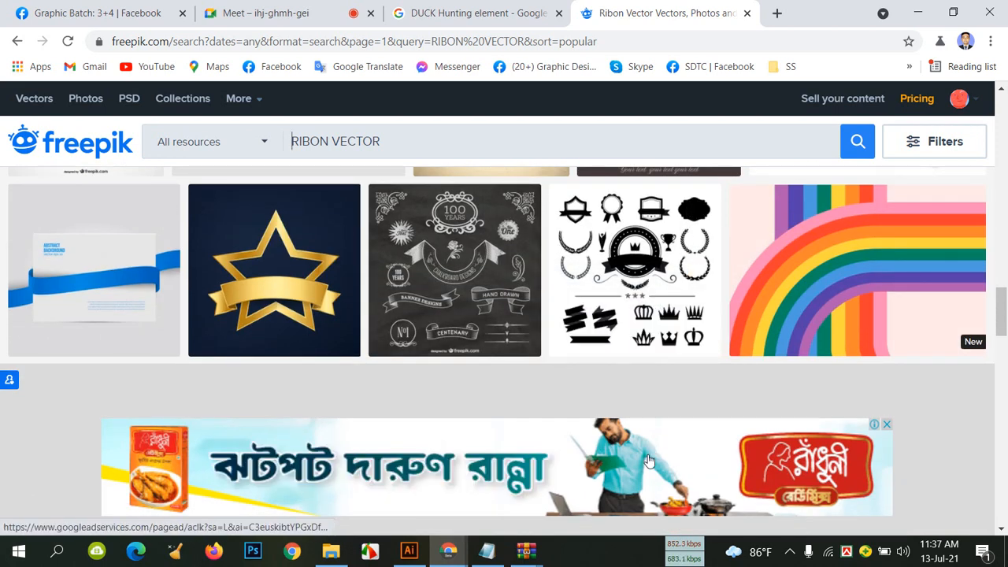
right_click(593, 234)
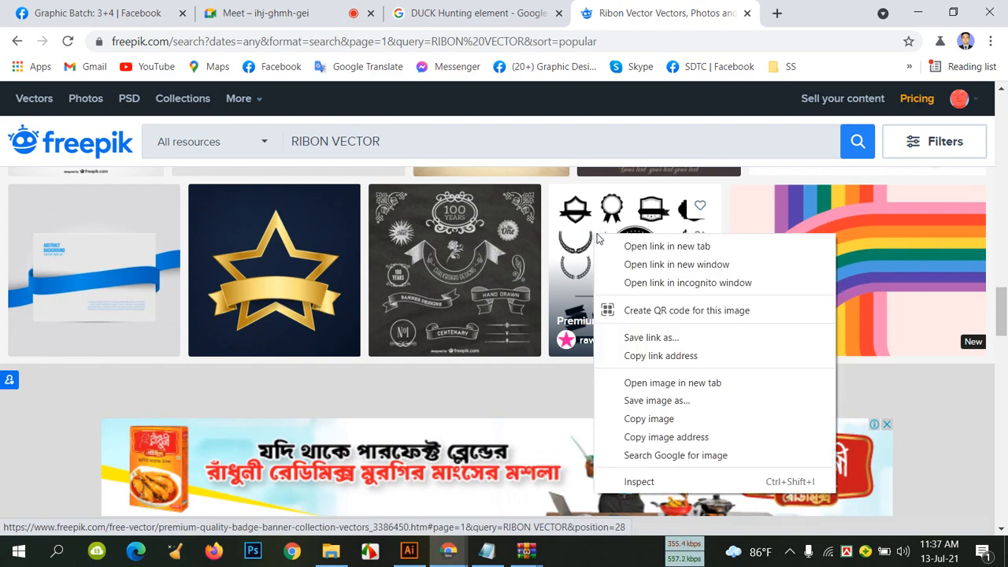
left_click(644, 245)
Browse the remaining ribbon vector results down to the end of the first page.
scroll(477, 286, "down", 6)
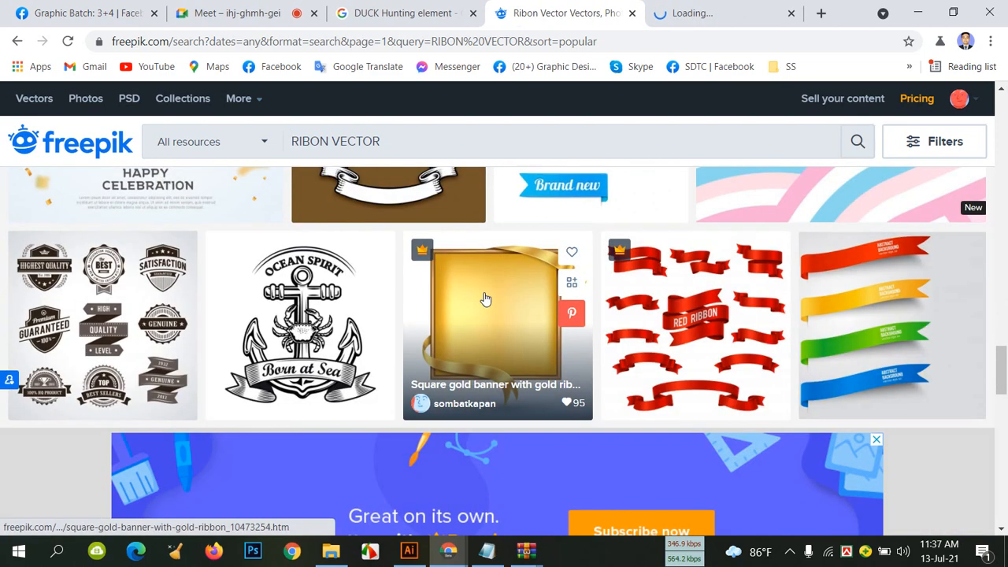
scroll(488, 299, "down", 5)
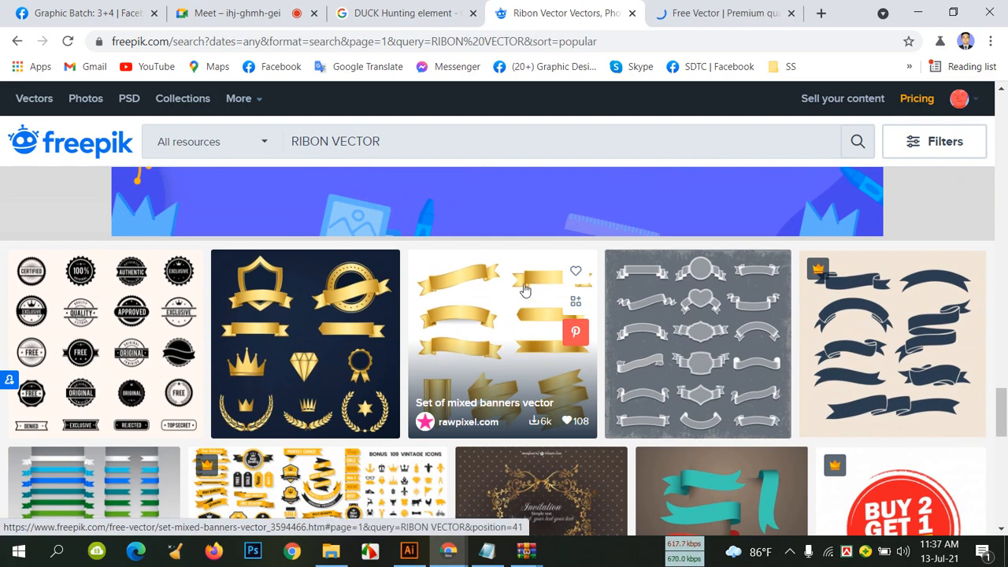
scroll(524, 290, "down", 3)
scroll(527, 292, "down", 2)
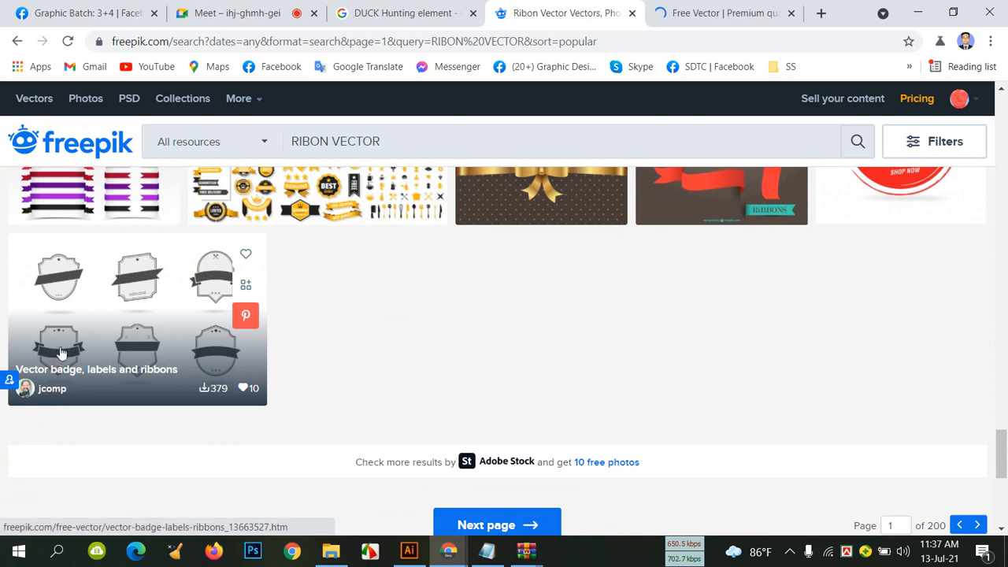
scroll(469, 334, "down", 5)
scroll(469, 335, "up", 2)
Examine the premium quality badge and banner collection page and its related resources for a suitable ribbon.
left_click(709, 13)
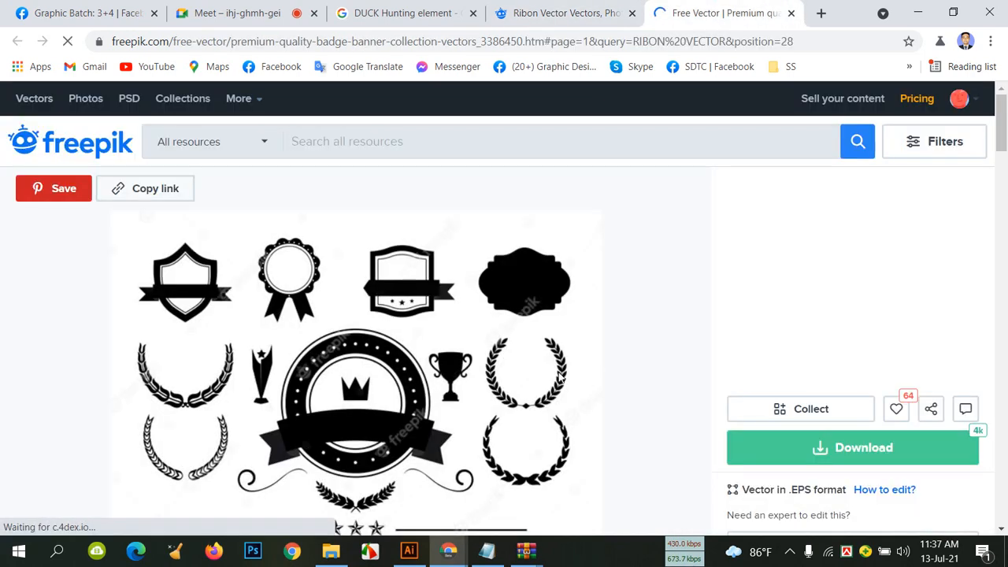
scroll(556, 329, "down", 1)
scroll(341, 284, "down", 9)
scroll(420, 332, "down", 7)
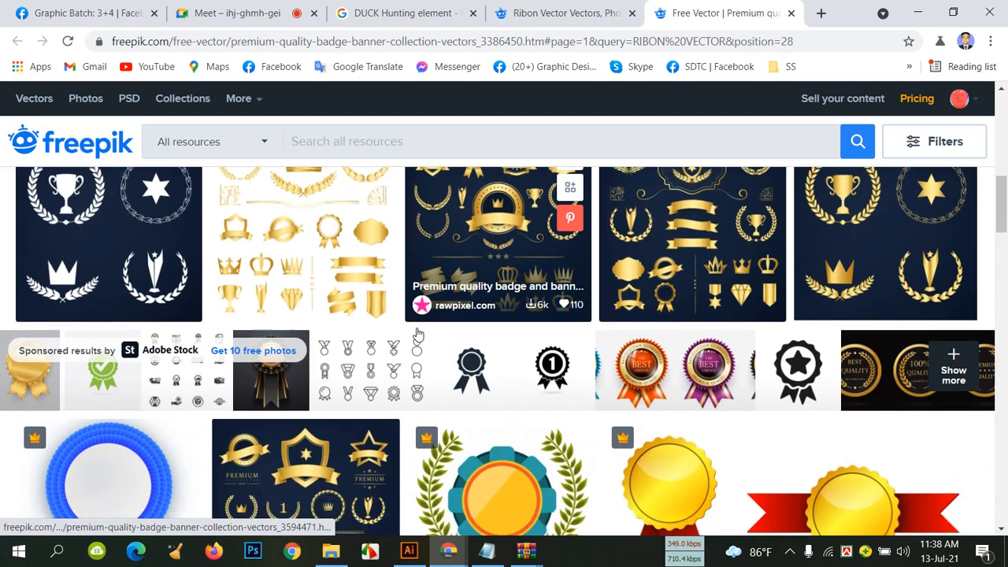
scroll(439, 330, "down", 8)
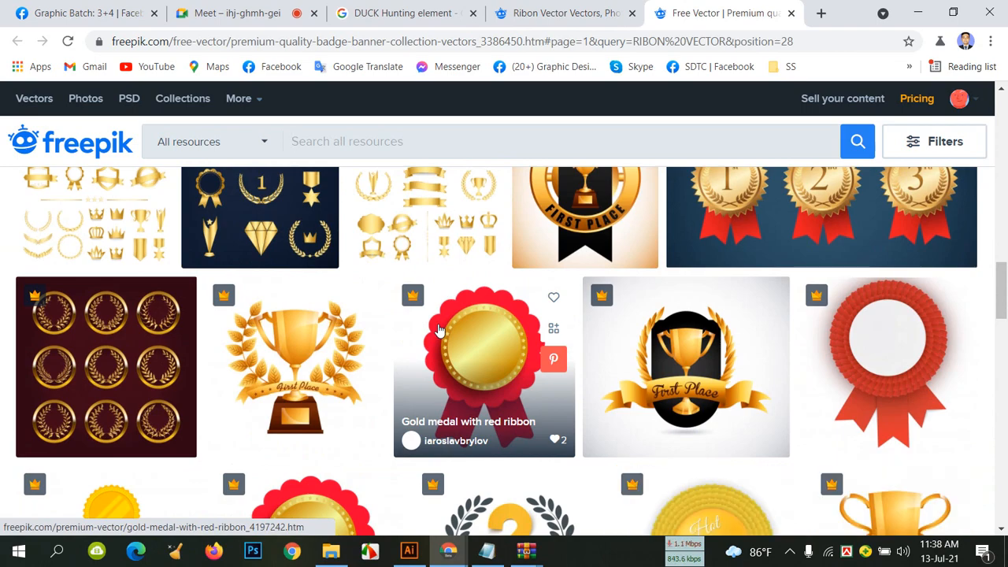
scroll(465, 329, "down", 9)
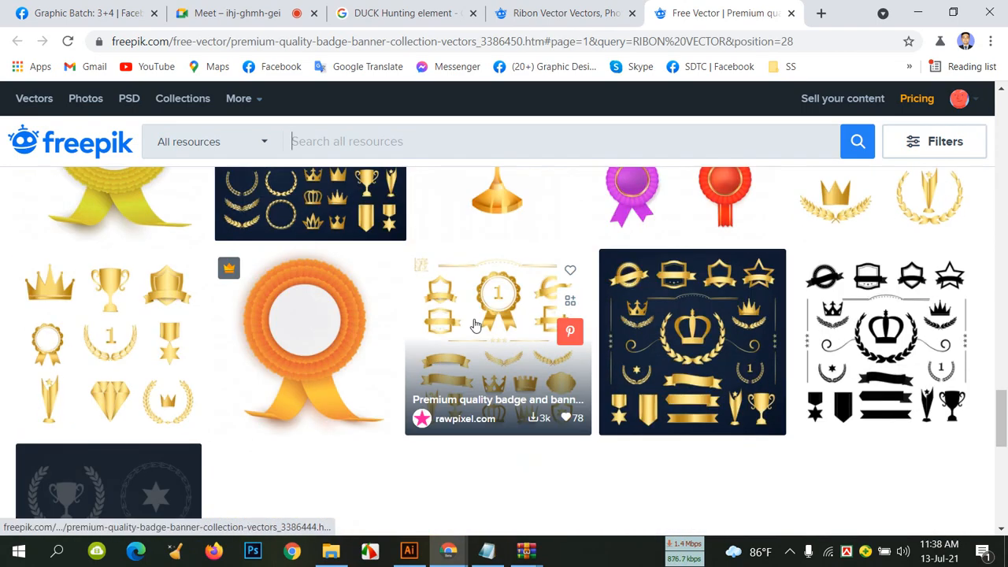
scroll(452, 371, "down", 5)
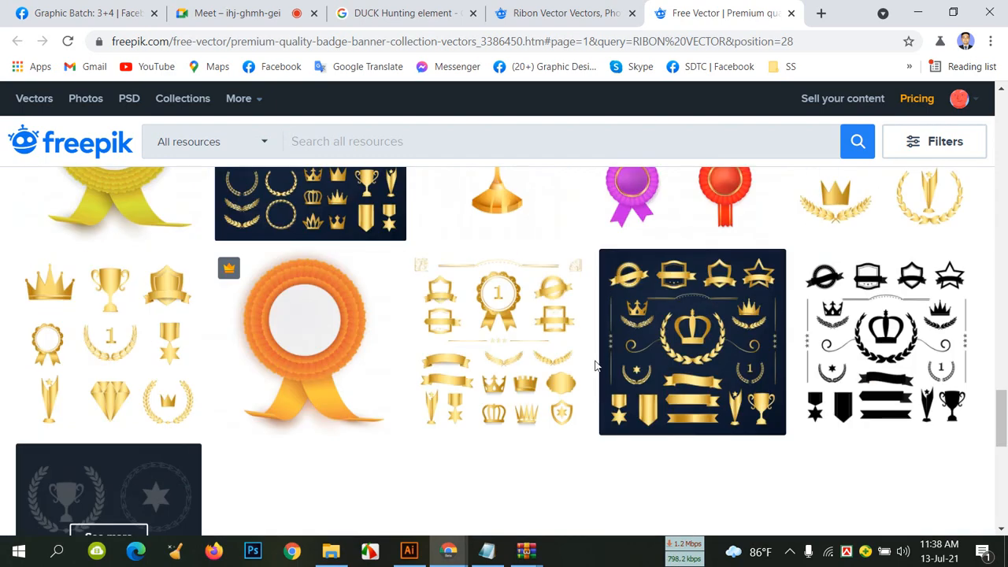
scroll(597, 366, "up", 4)
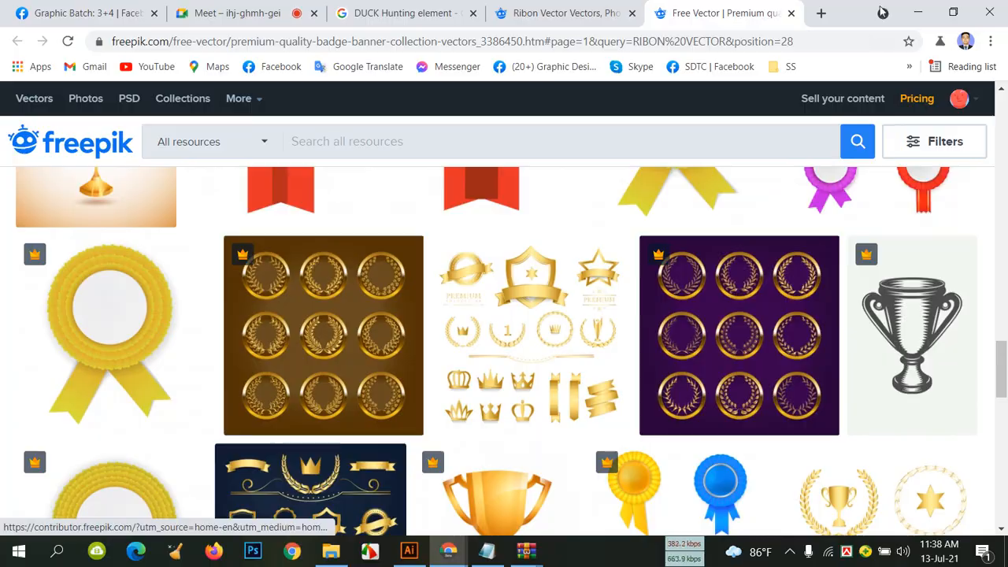
Minimize Chrome and Illustrator, close the two hunting archives in WinRAR, and open the Downloads folder in File Explorer.
left_click(919, 12)
left_click(940, 14)
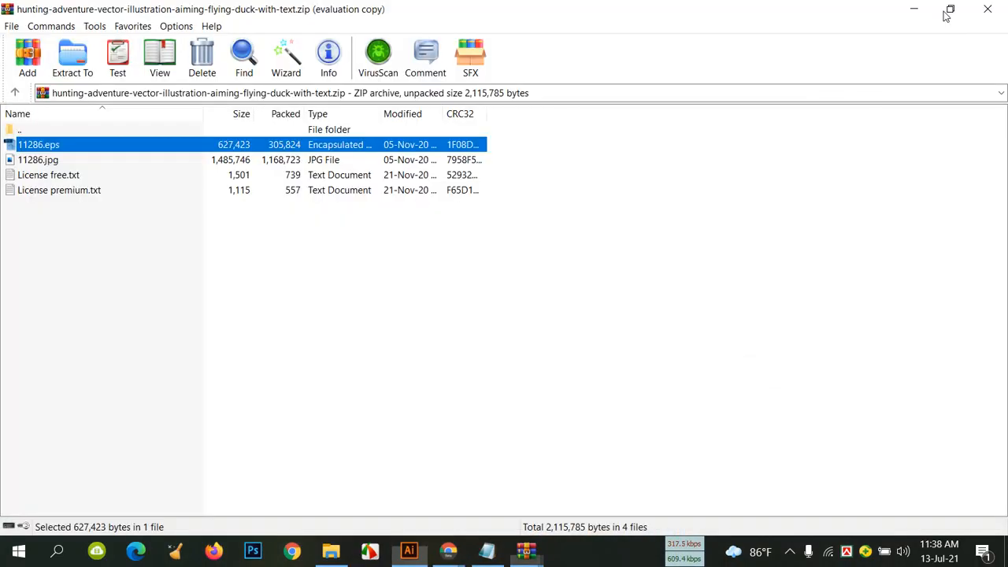
left_click(997, 12)
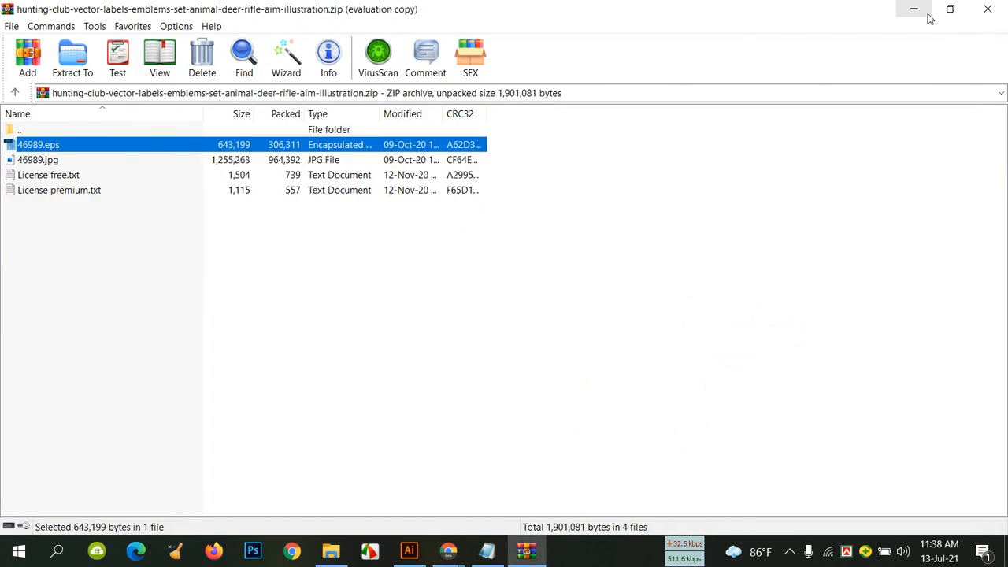
left_click(992, 9)
double_click(28, 119)
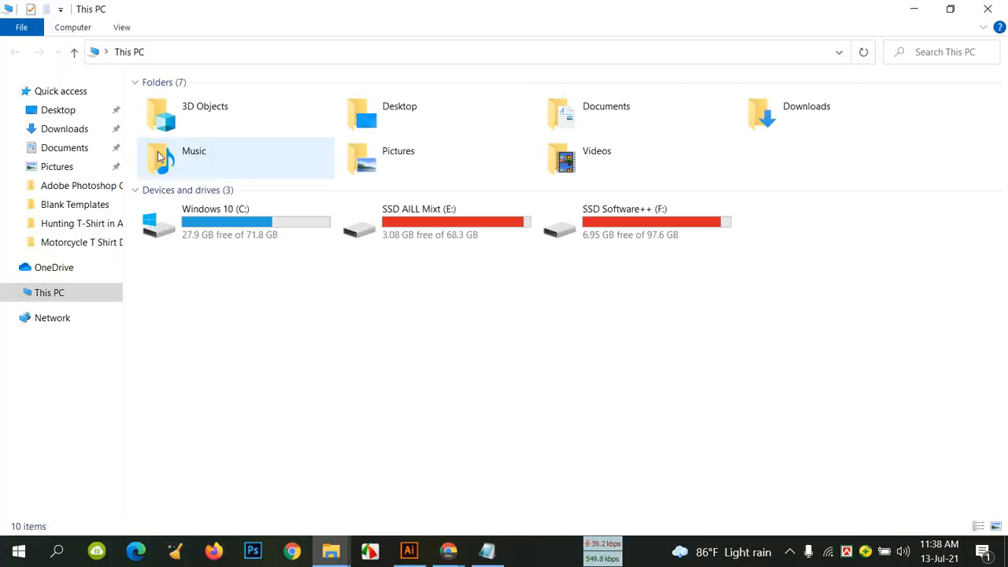
left_click(78, 130)
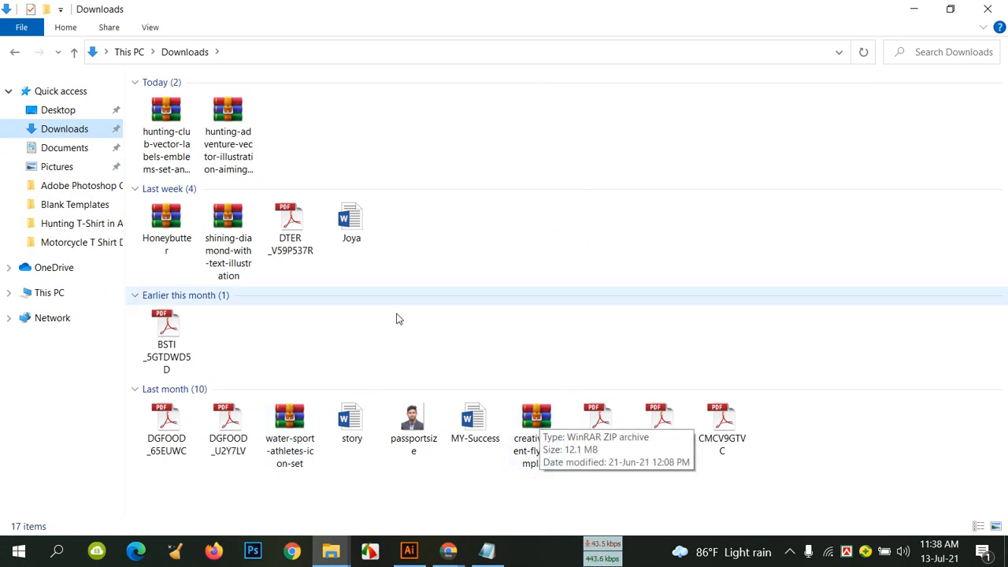
Switch back to the Freepik ribbon vector results in Chrome and load their second page.
mouse_move(445, 555)
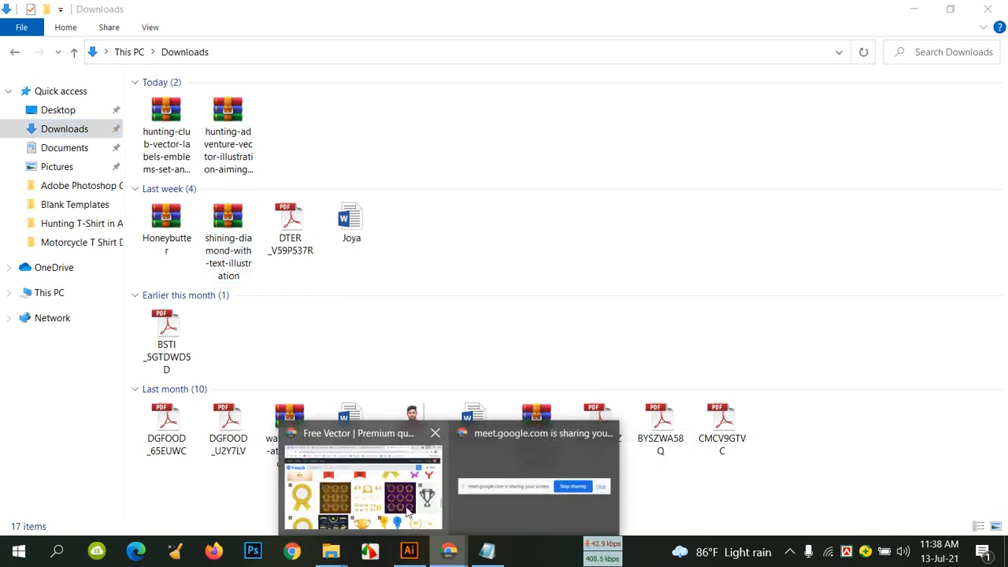
left_click(421, 437)
scroll(649, 388, "down", 10)
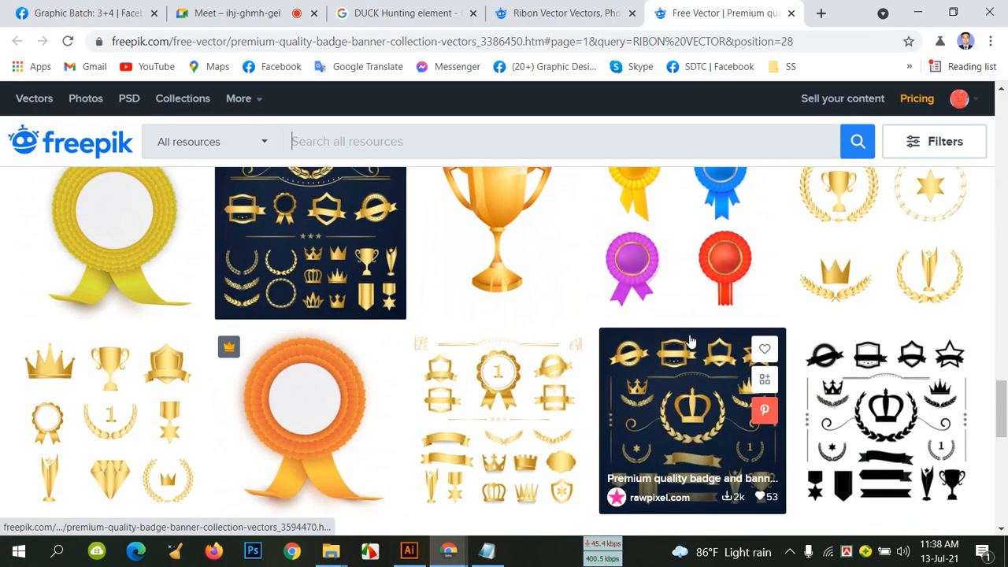
left_click(579, 12)
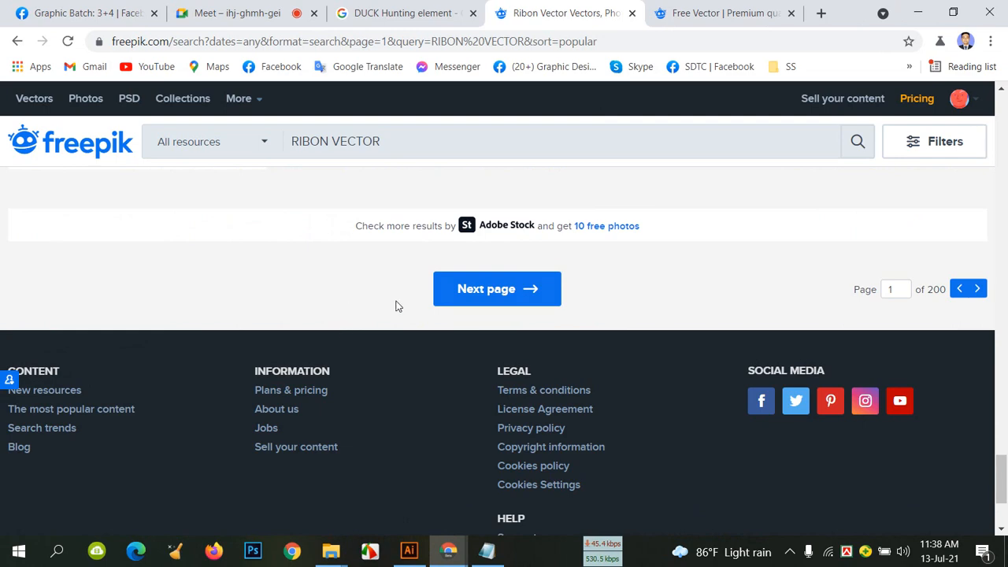
left_click(466, 301)
left_click(804, 12)
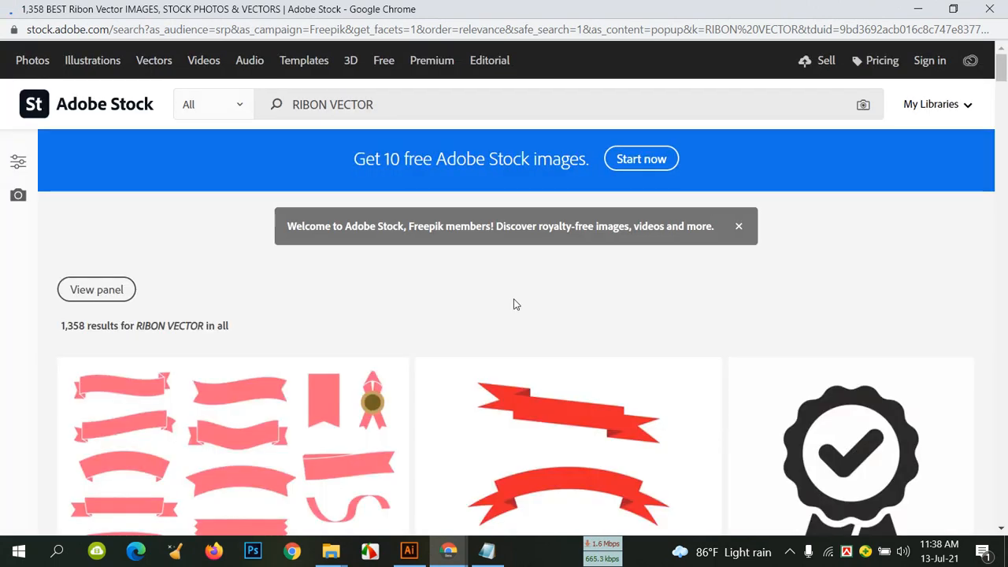
Inspect the pink ribbon set from the Adobe Stock results in a separate tab and close that tab.
scroll(514, 306, "down", 3)
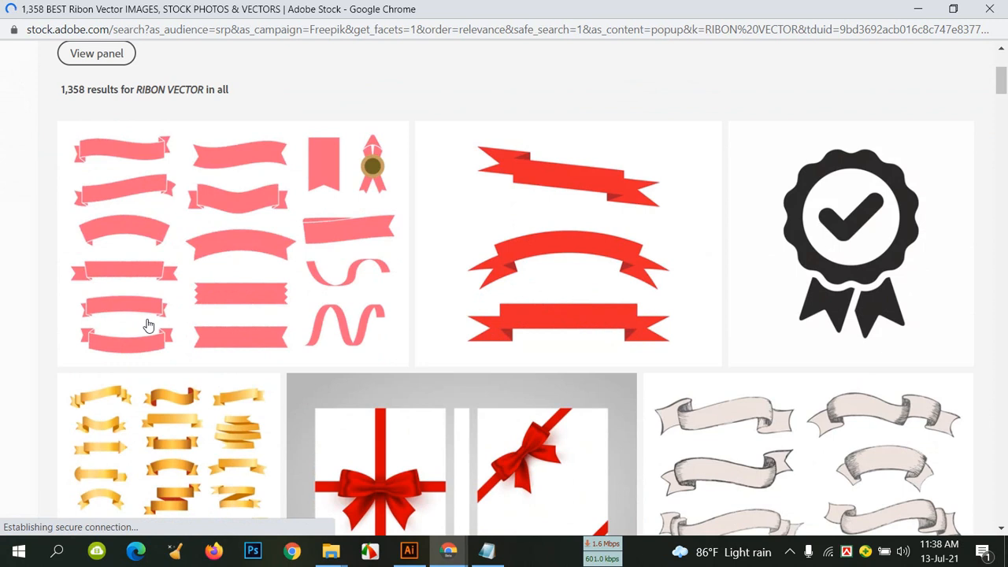
right_click(148, 282)
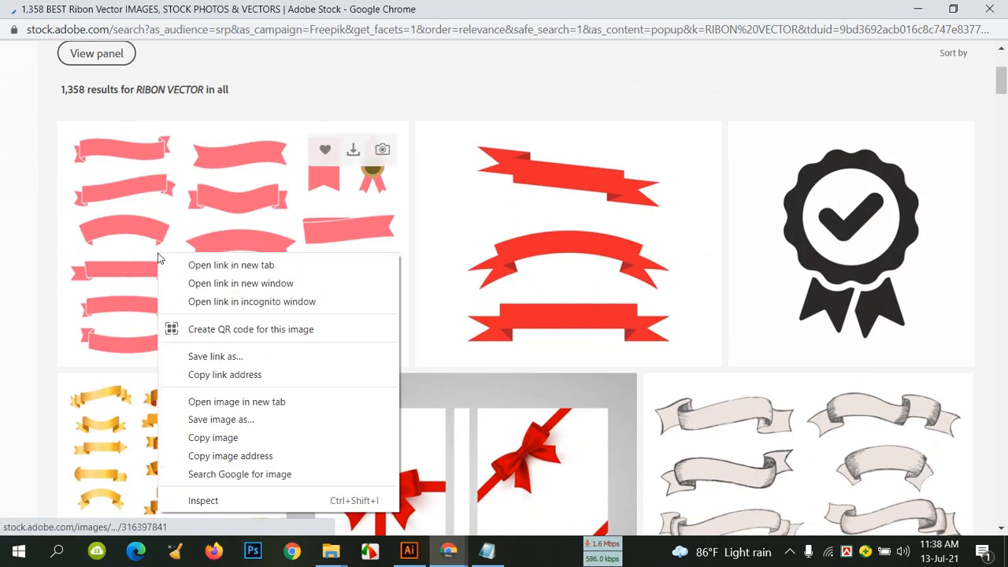
left_click(218, 263)
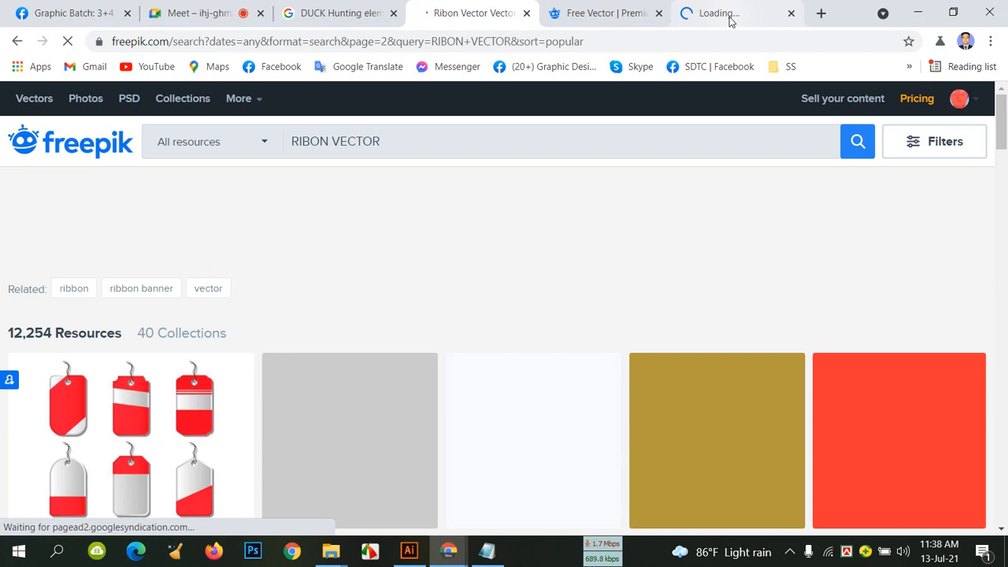
left_click(697, 13)
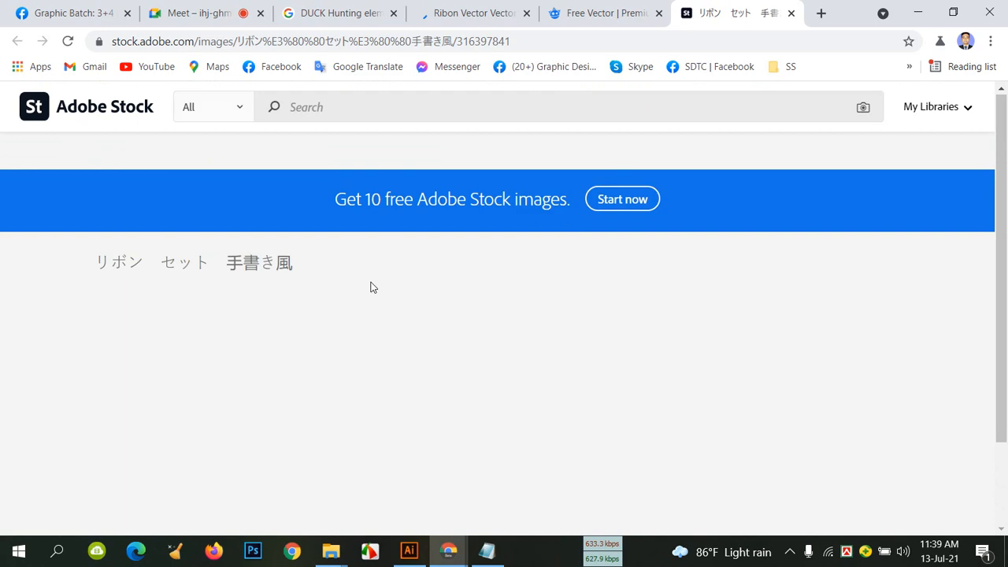
scroll(662, 205, "down", 2)
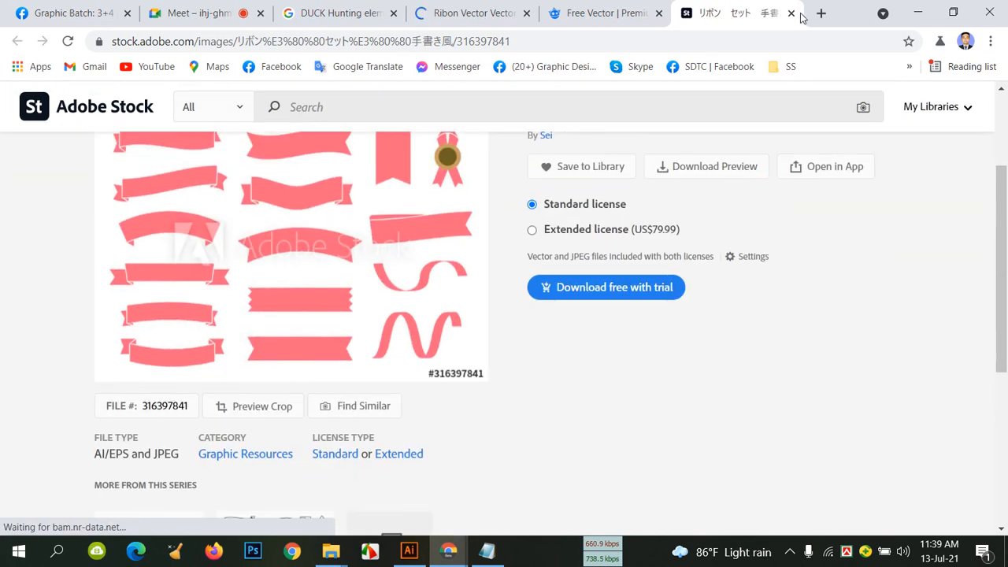
left_click(791, 13)
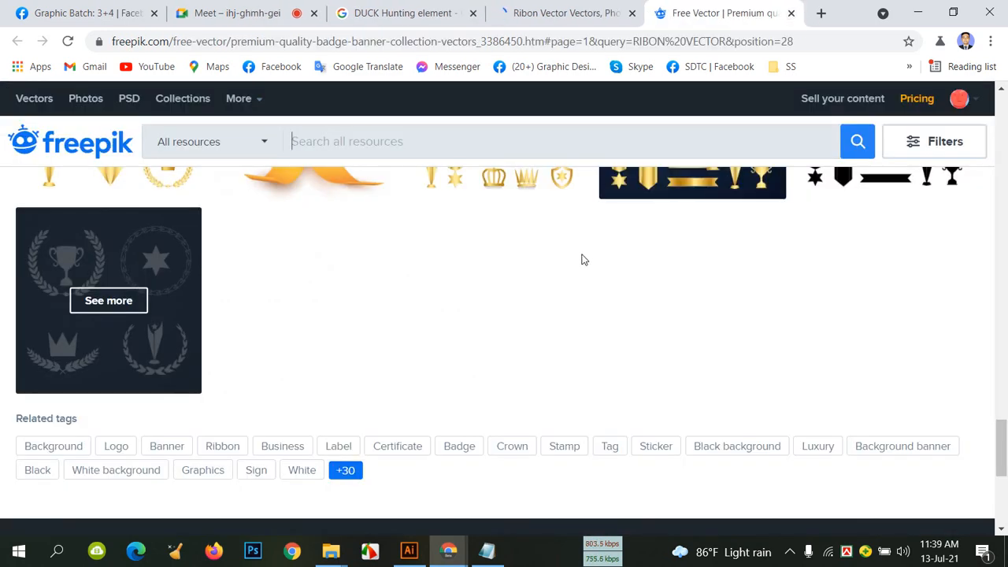
Examine the related badge and banner resources and the black badge collection's preview for usable ribbons and emblems.
scroll(582, 260, "up", 2)
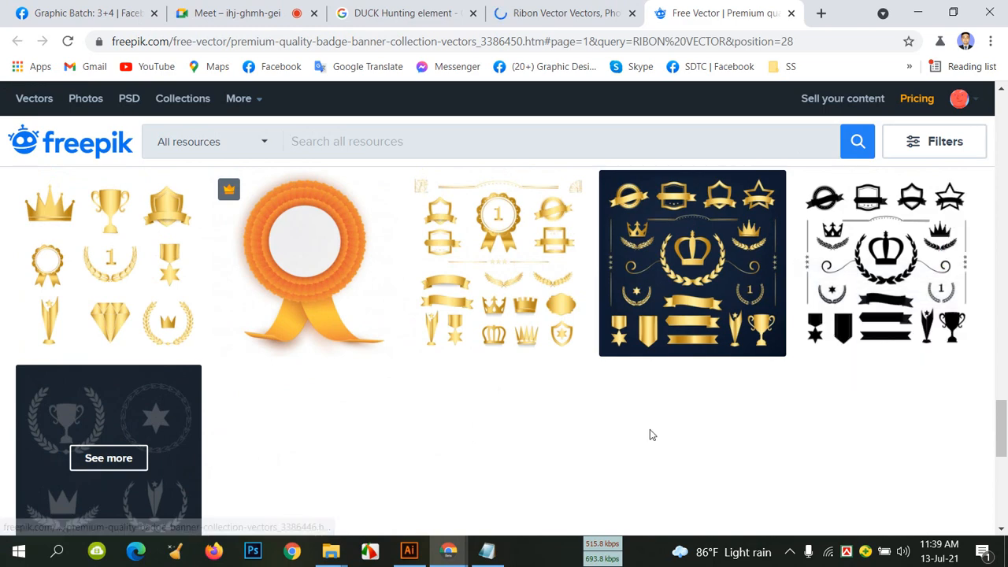
scroll(590, 427, "up", 5)
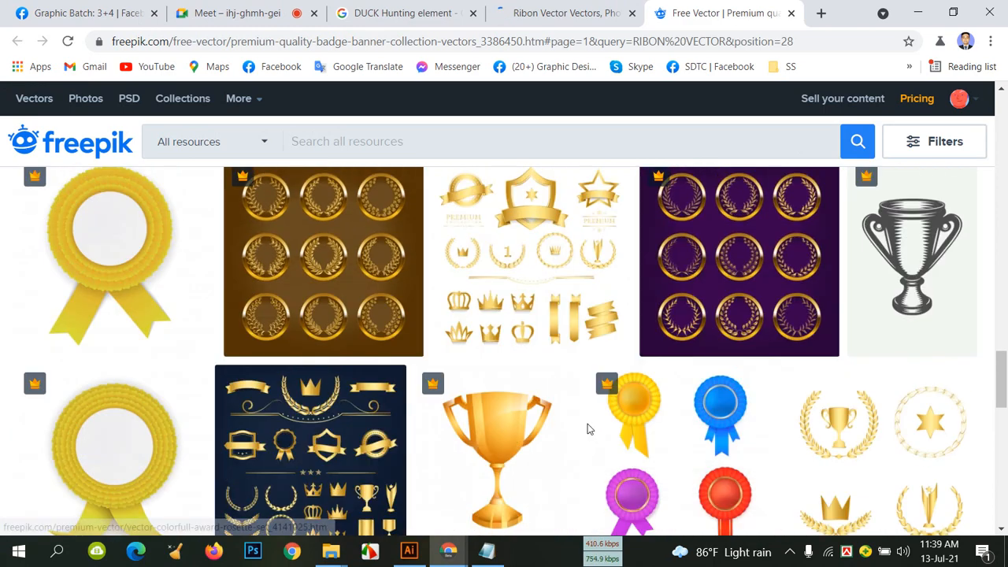
scroll(589, 428, "up", 5)
scroll(583, 427, "down", 3)
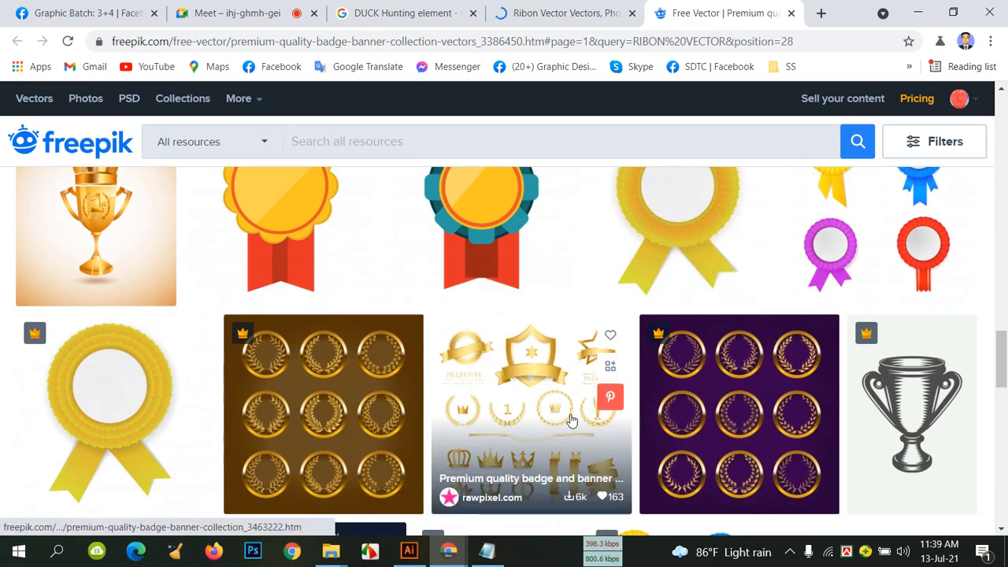
scroll(572, 421, "up", 10)
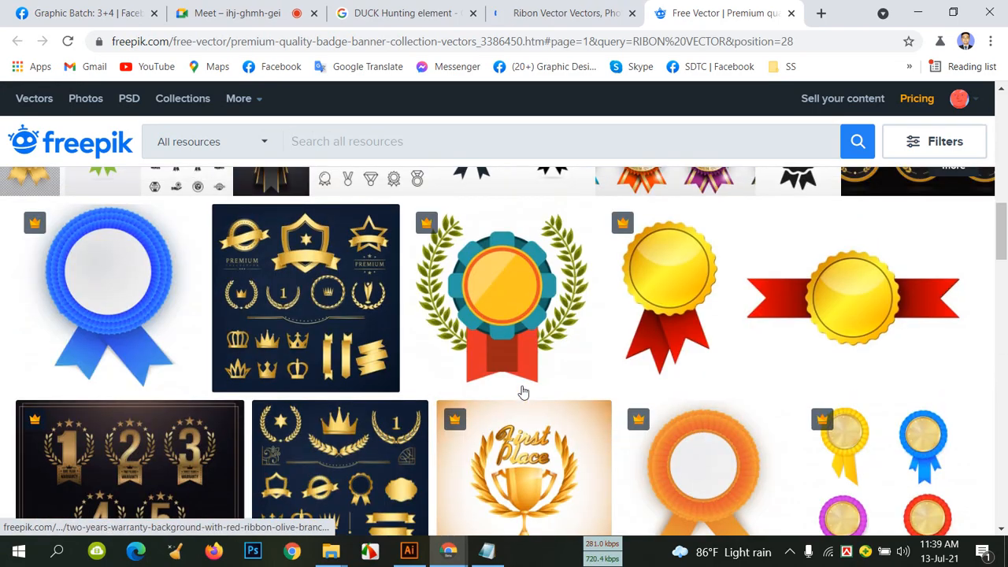
scroll(523, 391, "up", 2)
scroll(610, 320, "up", 8)
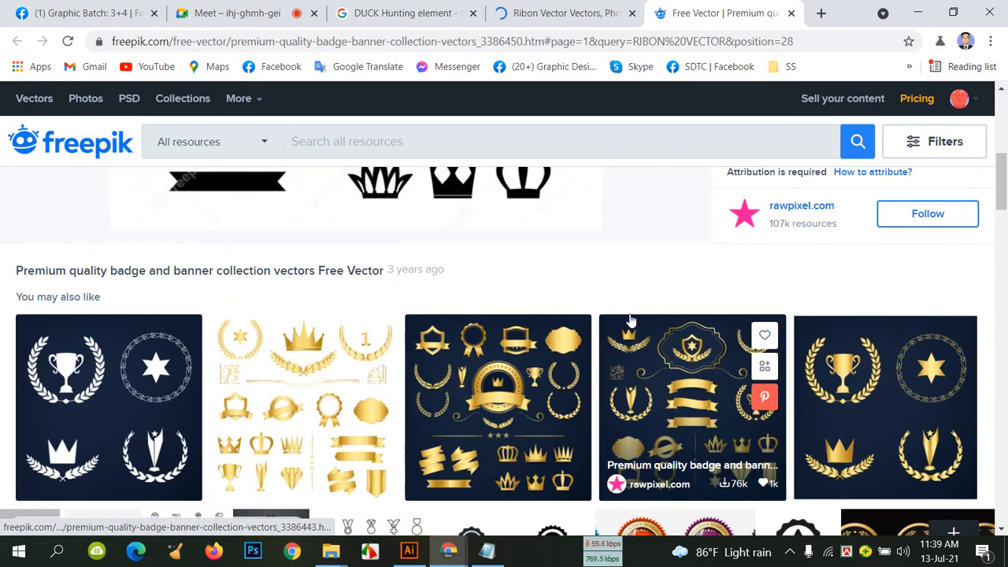
scroll(610, 320, "down", 2)
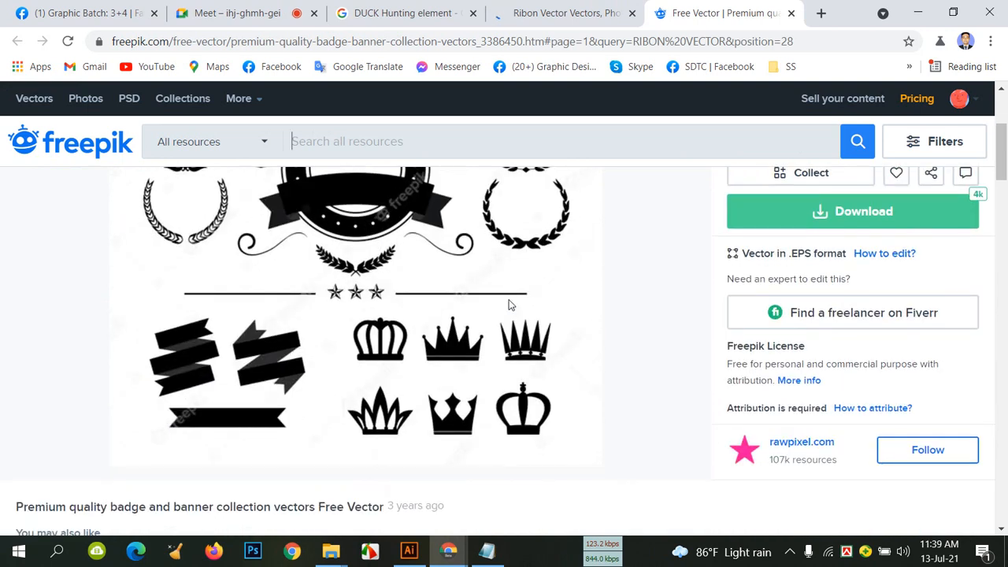
scroll(509, 304, "up", 3)
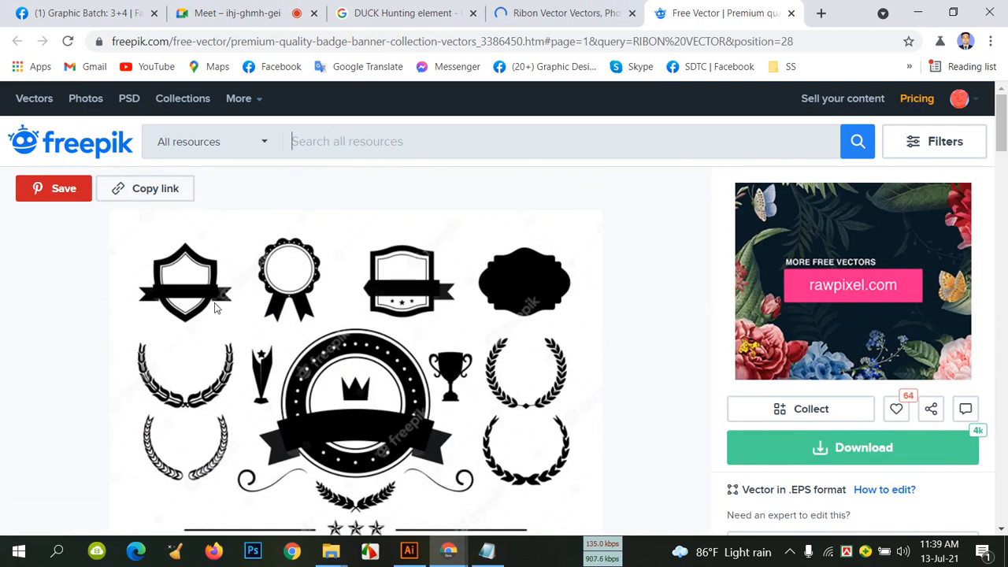
Download the premium quality badge and banner collection as a free vector and show the zip file in its folder.
scroll(230, 308, "down", 1)
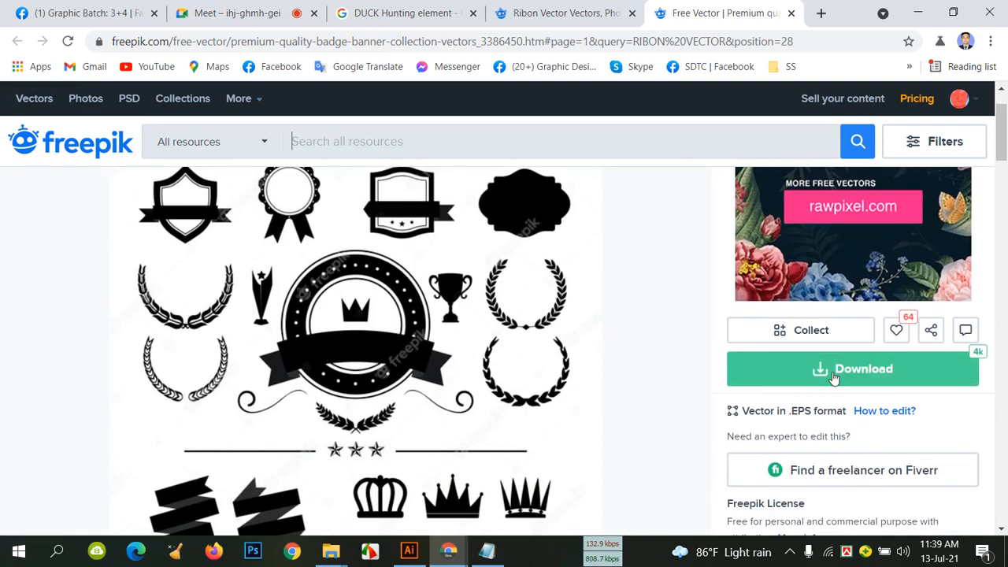
scroll(705, 356, "down", 2)
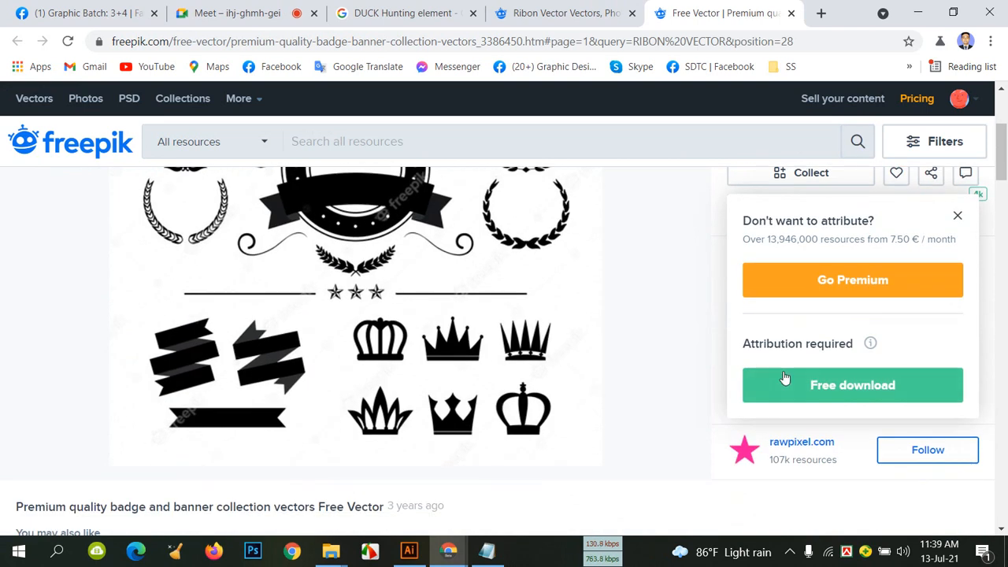
left_click(790, 385)
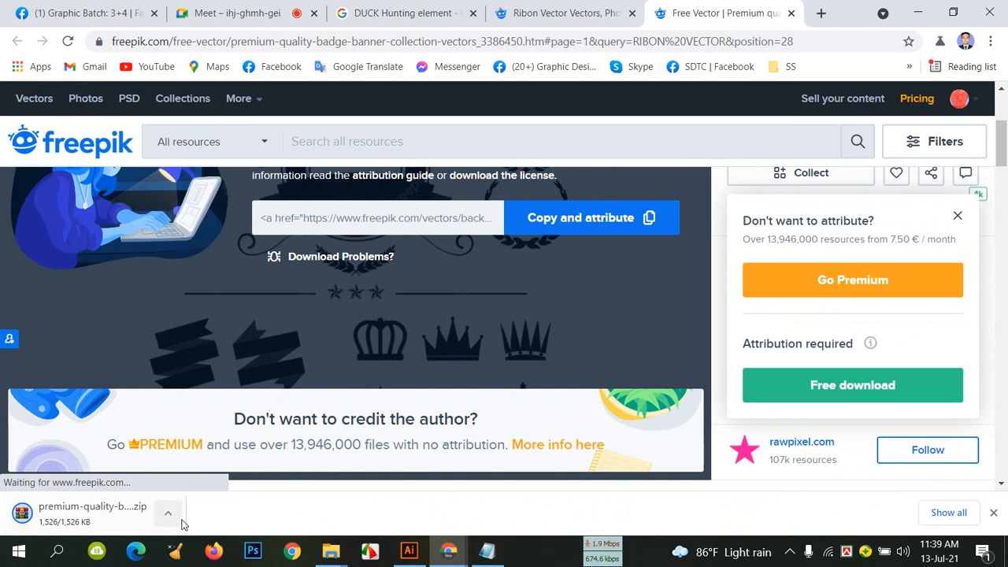
left_click(171, 514)
left_click(210, 462)
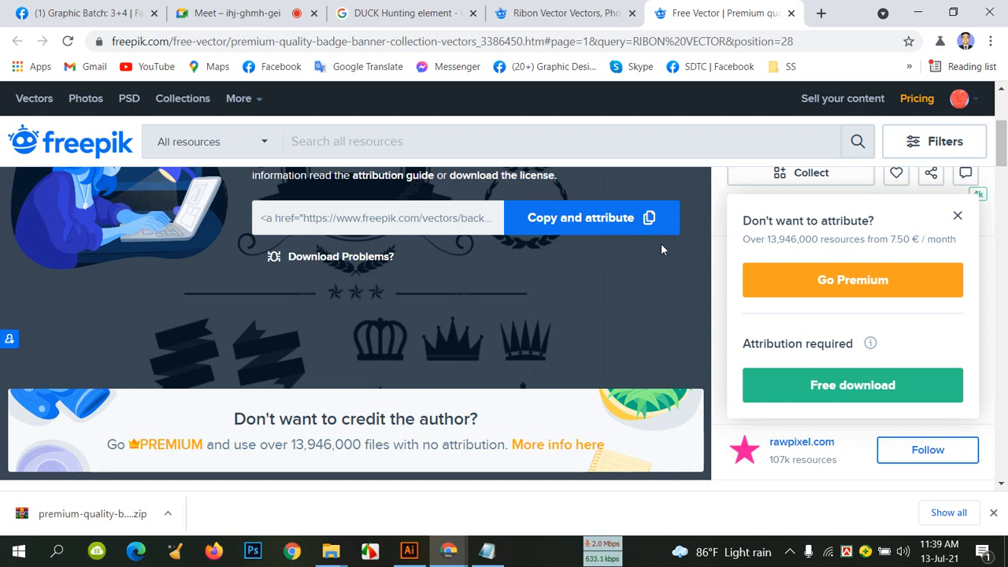
left_click(167, 513)
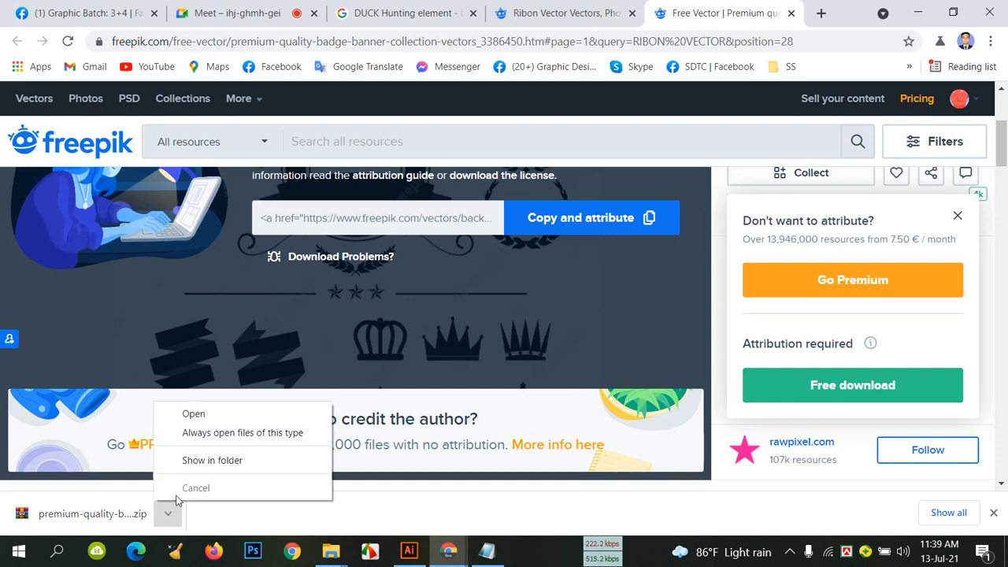
left_click(200, 460)
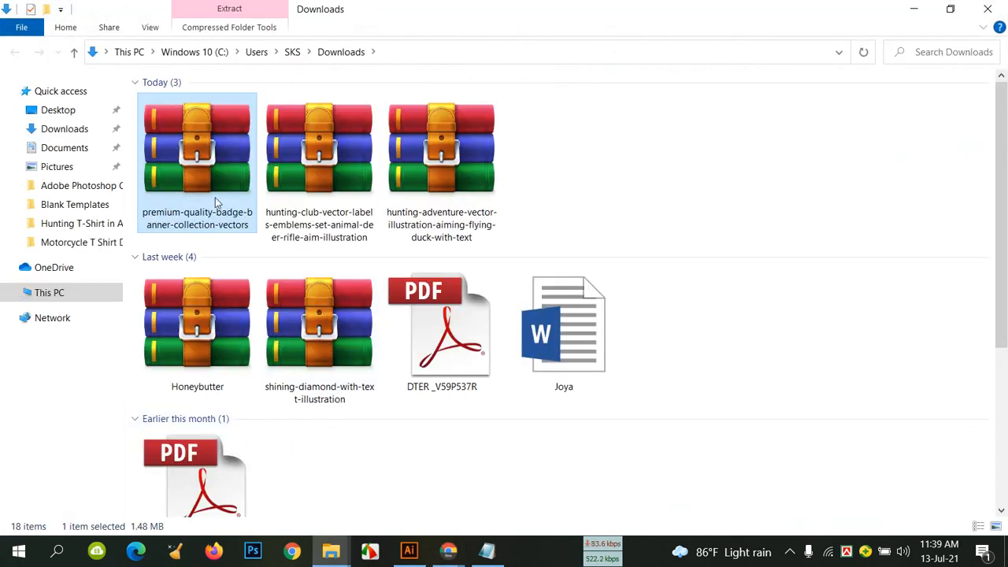
Open 58059.eps from the premium-quality-badge-banner-collection-vectors archive in Illustrator, dismissing the WinRAR licence notice.
double_click(208, 170)
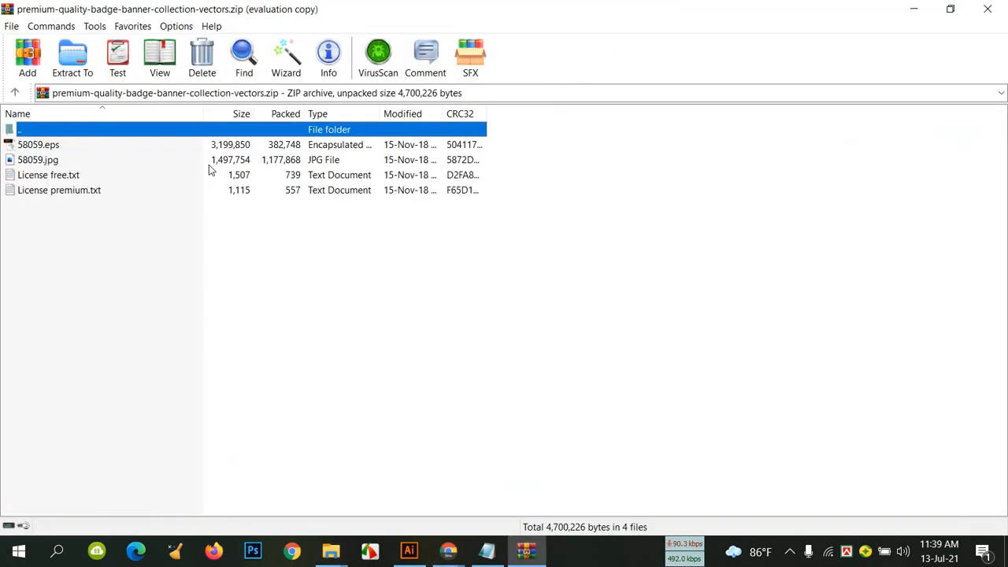
left_click(59, 148)
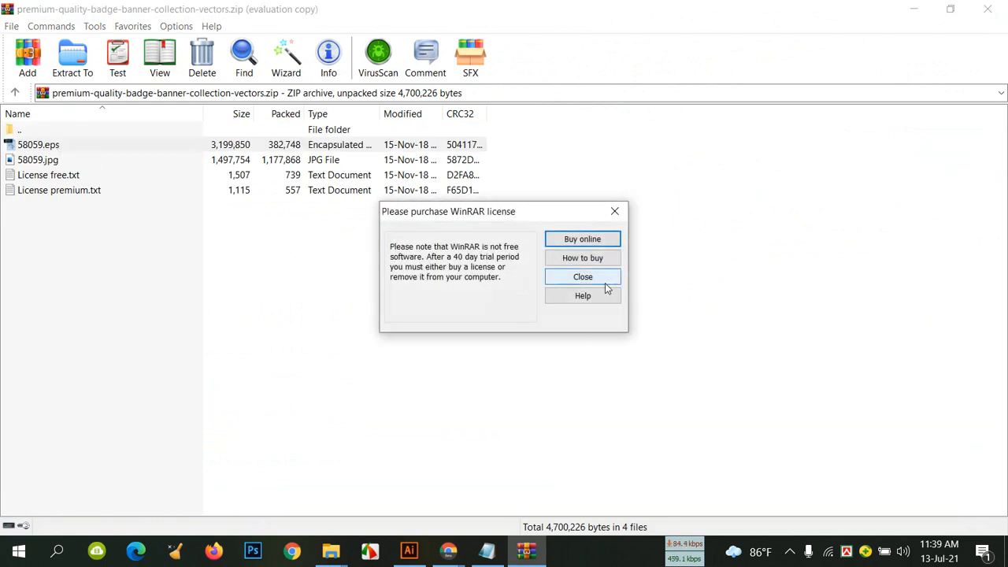
left_click(555, 276)
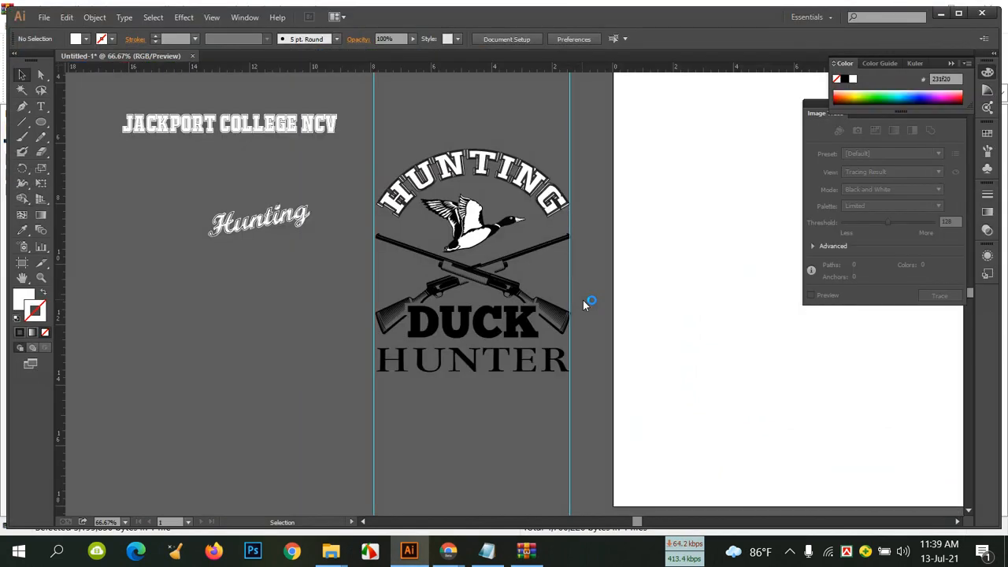
left_click(610, 304)
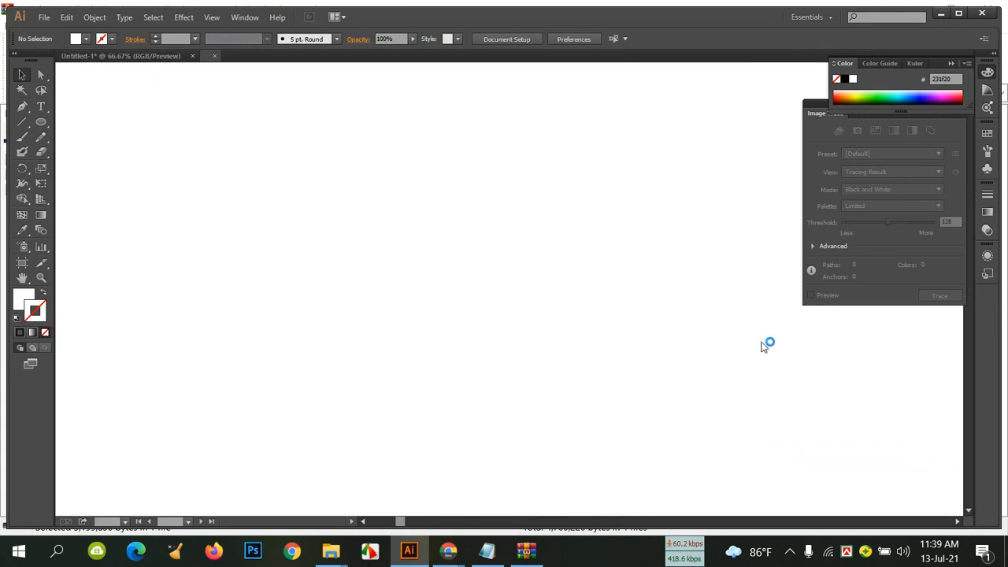
scroll(679, 327, "down", 1)
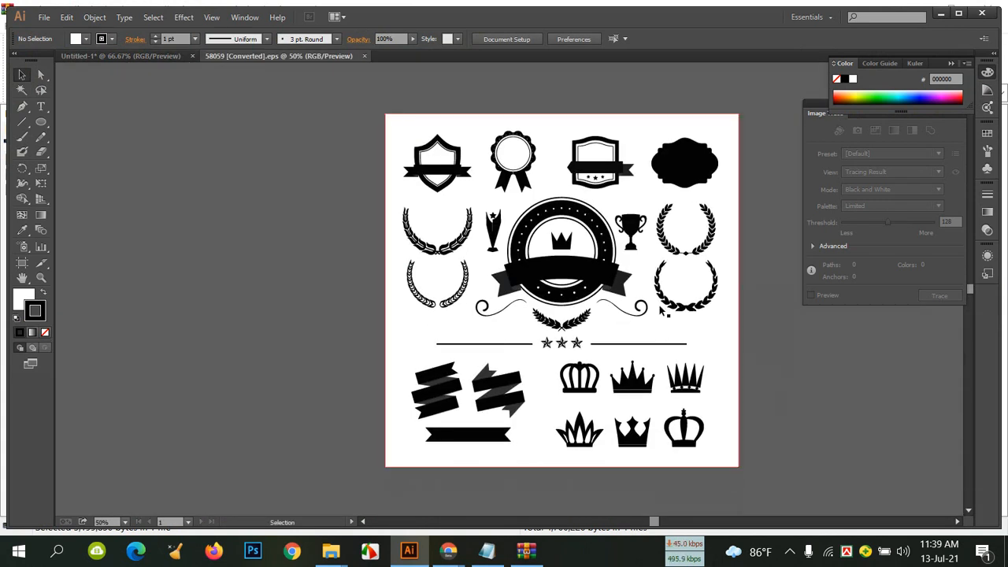
Ungroup the whole badge collection and move the shield badge with ribbon off the artboard.
key("ctrl+a")
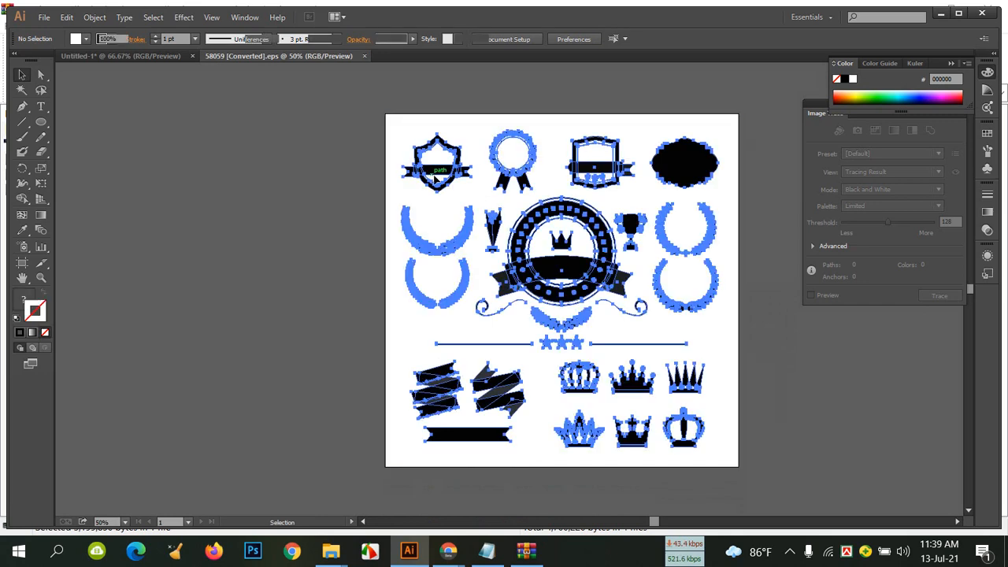
right_click(436, 168)
left_click(475, 252)
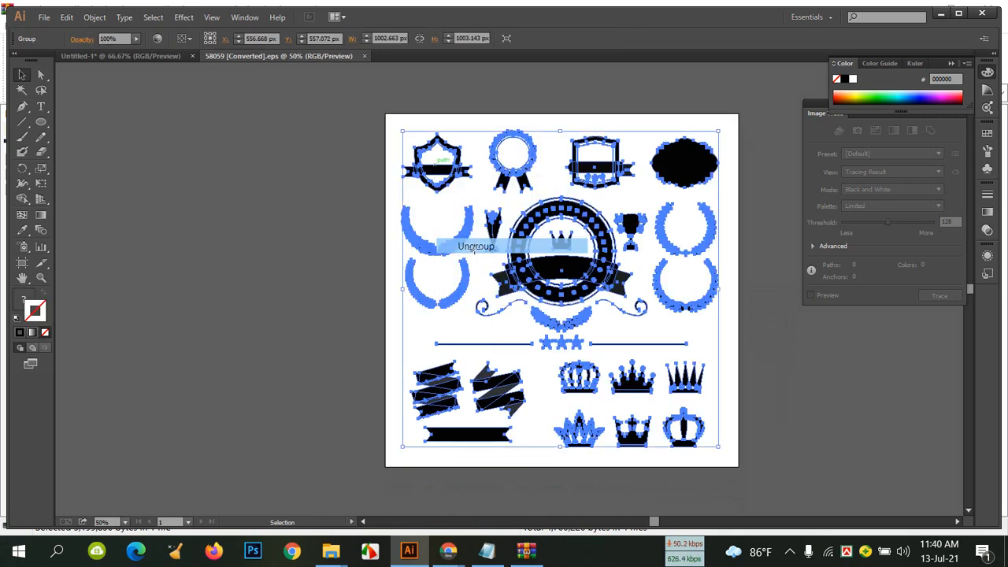
left_click(739, 347)
left_click_drag(434, 168, 231, 235)
left_click(319, 300)
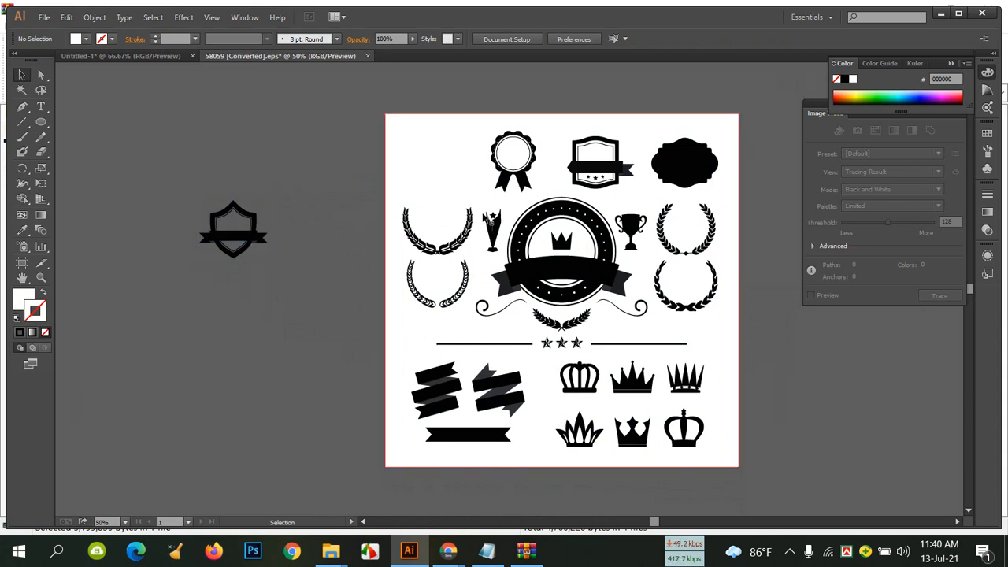
left_click(559, 270)
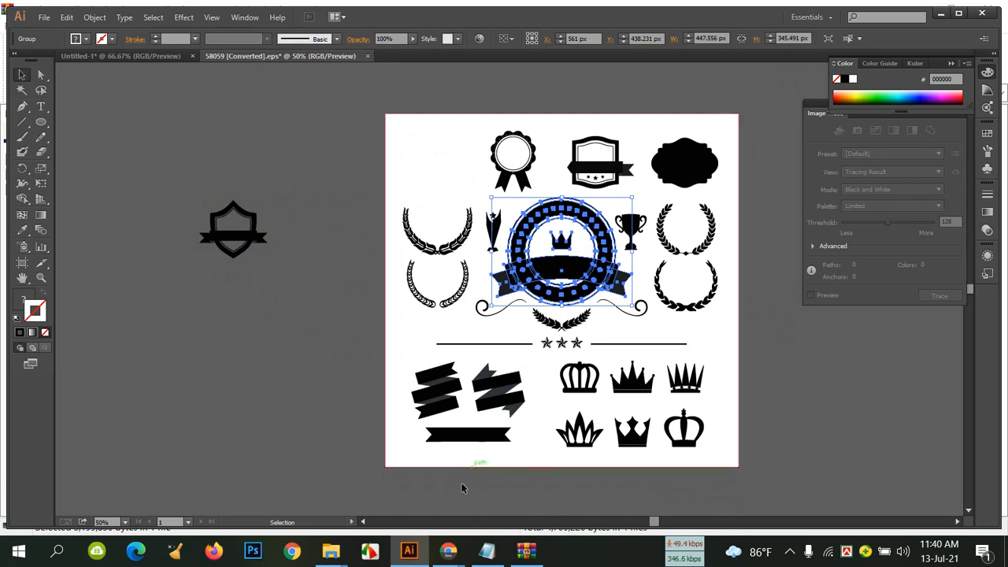
Float the 58059 document in its own window beside the Untitled-1 design.
mouse_move(409, 549)
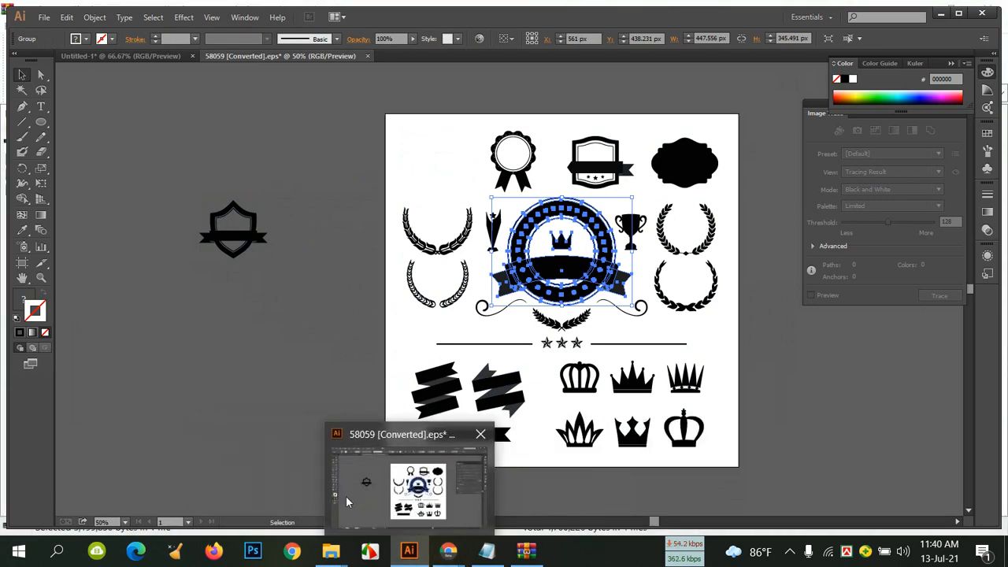
left_click_drag(377, 117, 682, 138)
left_click(249, 149)
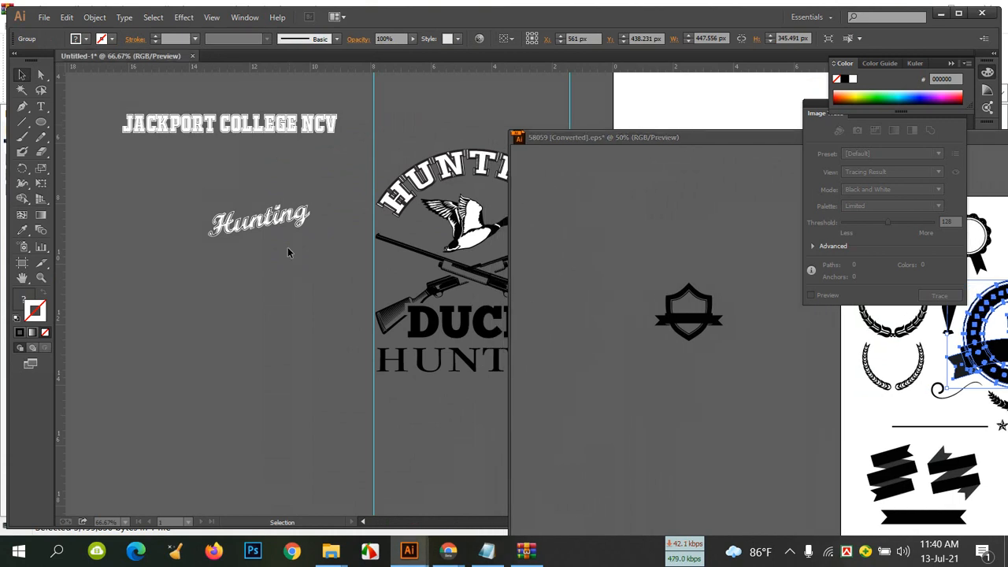
Delete the script Hunting lettering and the JACKPORT COLLEGE NCV text from Untitled-1.
left_click(242, 227)
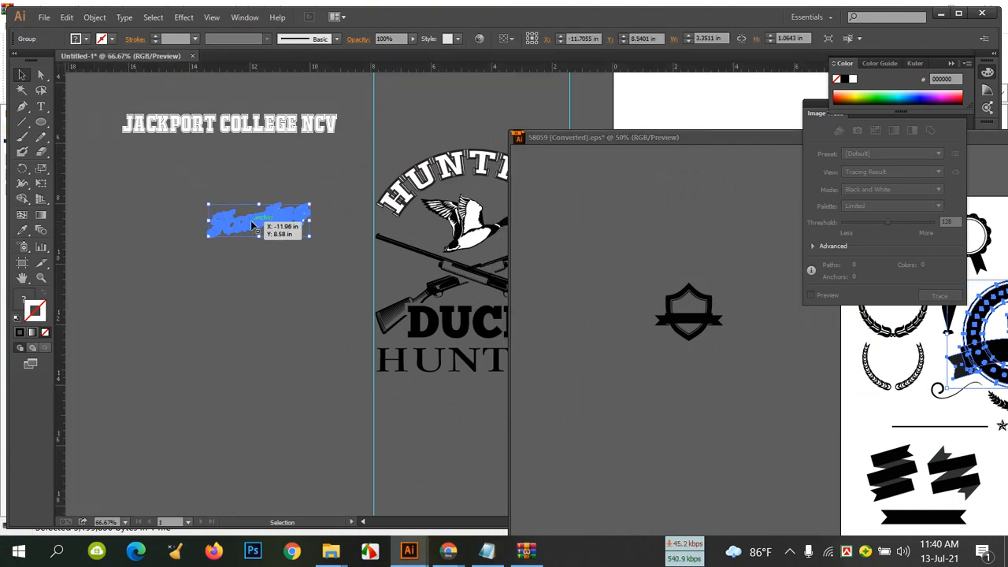
key("Delete")
left_click(208, 138)
key("Delete")
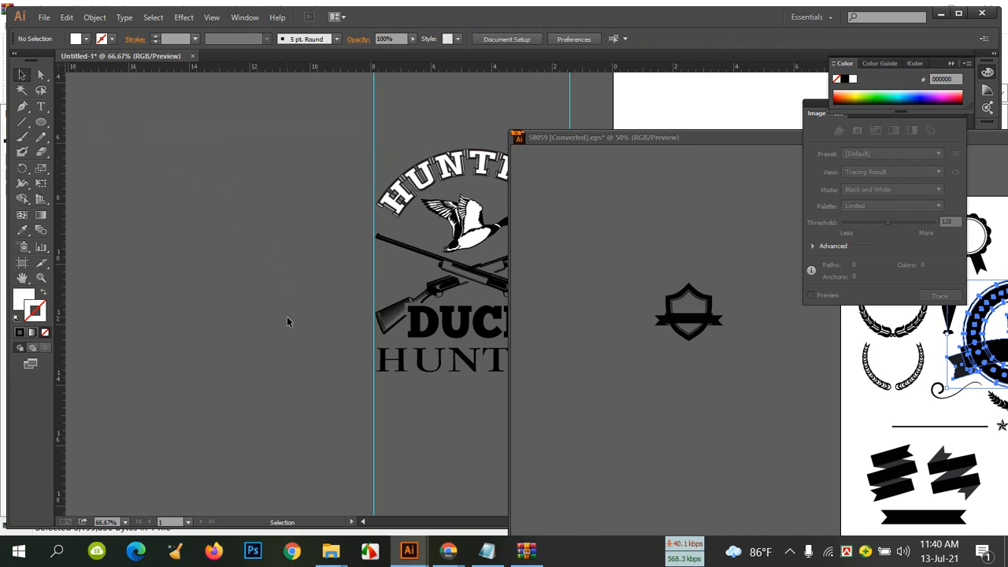
left_click_drag(301, 342, 153, 349)
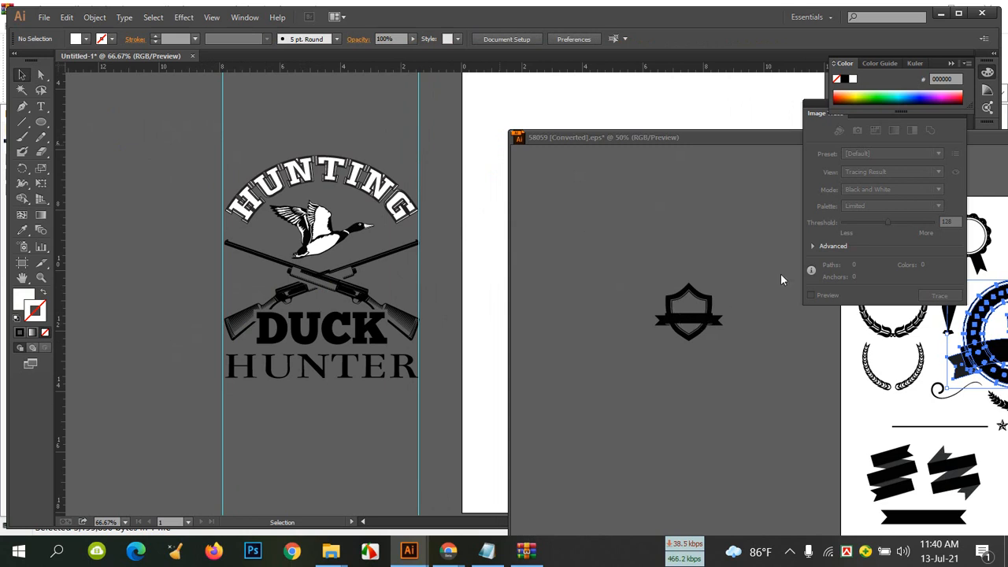
Close the Image Trace panel and reposition the floating 58059 window so more of its badge artwork is accessible.
left_click_drag(819, 113, 630, 180)
left_click(782, 177)
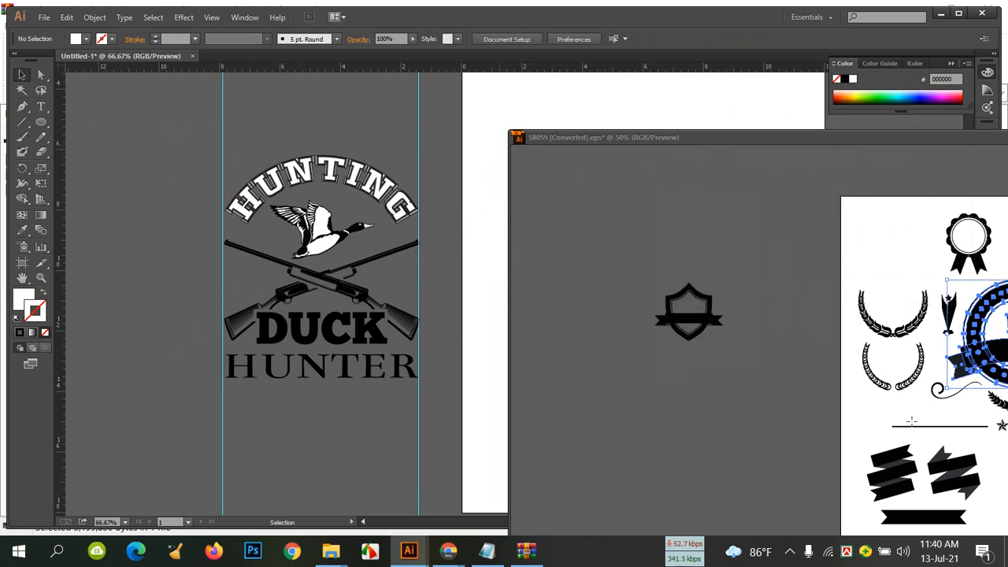
left_click(886, 287)
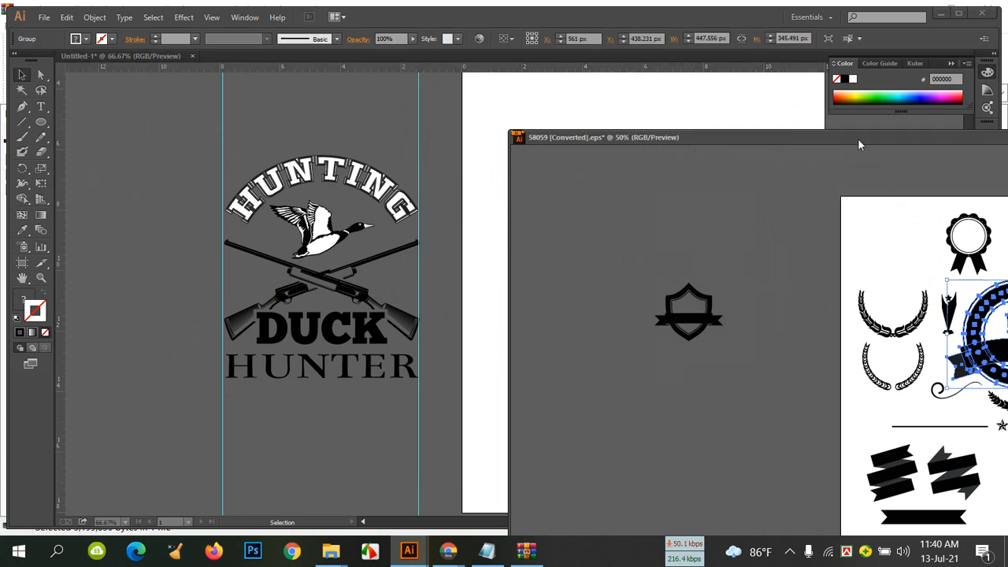
left_click_drag(859, 139, 714, 155)
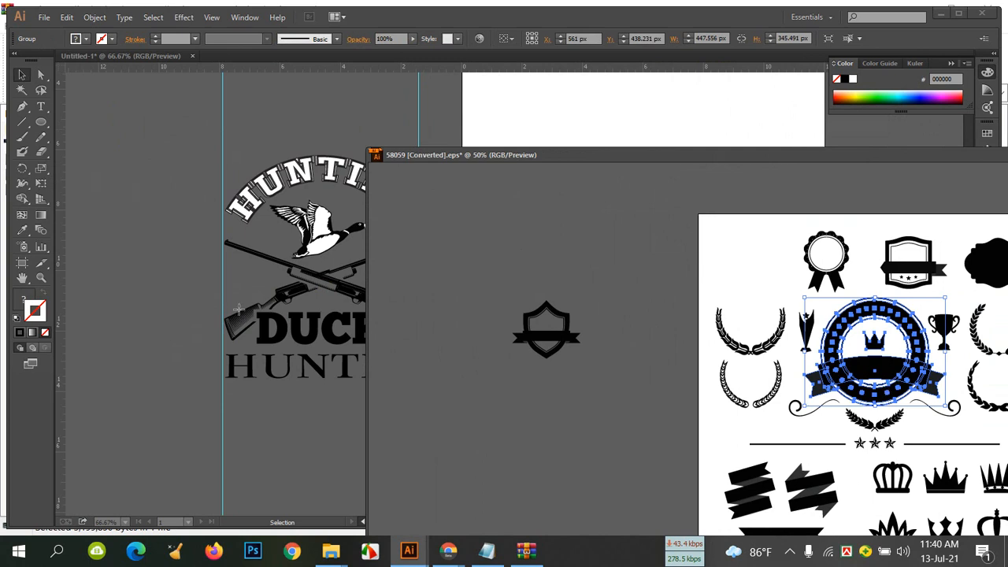
Copy the shield badge and the small laurel branch from 58059 into Untitled-1, beside the Duck Hunter design.
left_click(597, 294)
left_click_drag(565, 335, 120, 233)
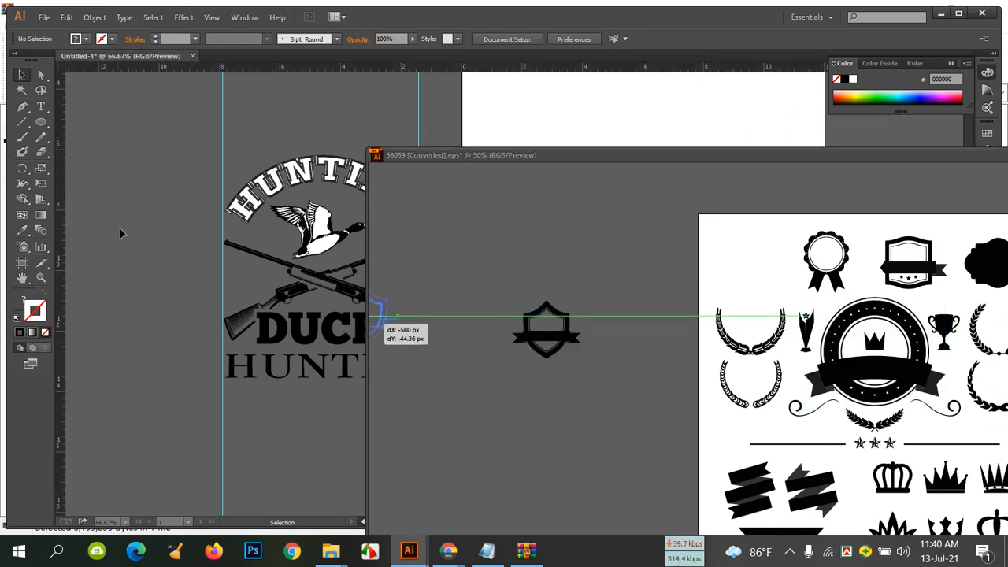
left_click_drag(936, 166, 959, 206)
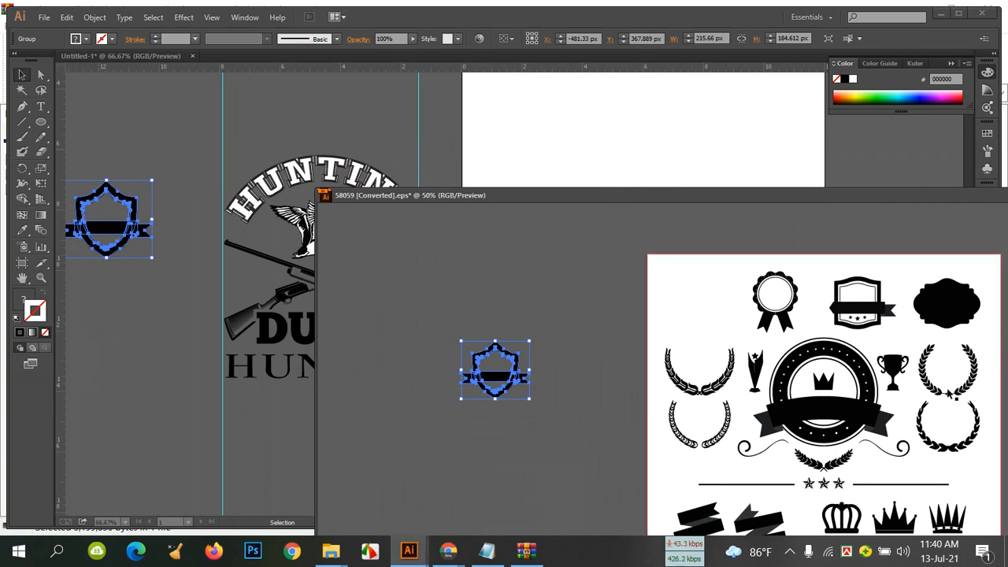
left_click_drag(728, 199, 832, 176)
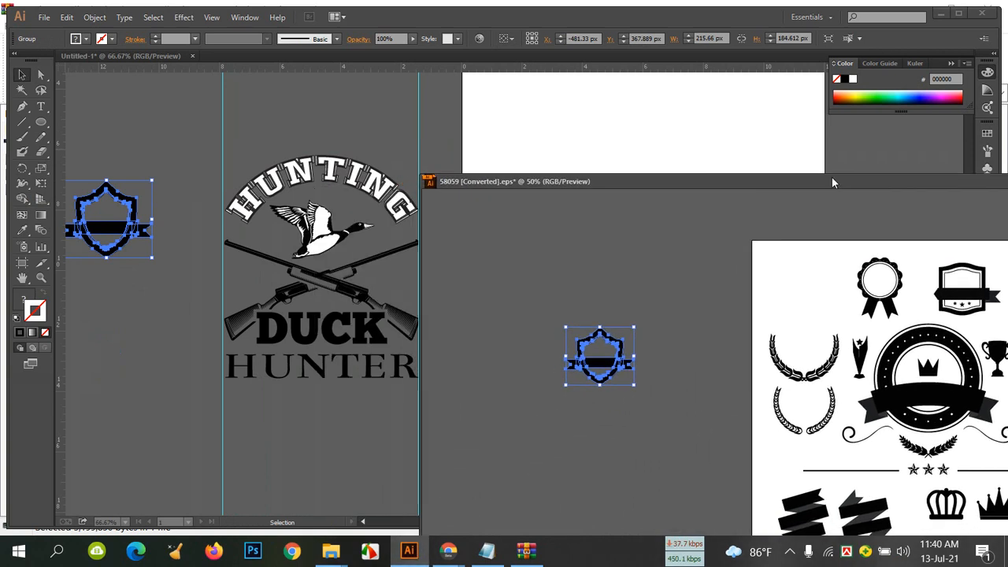
left_click_drag(928, 446, 157, 412)
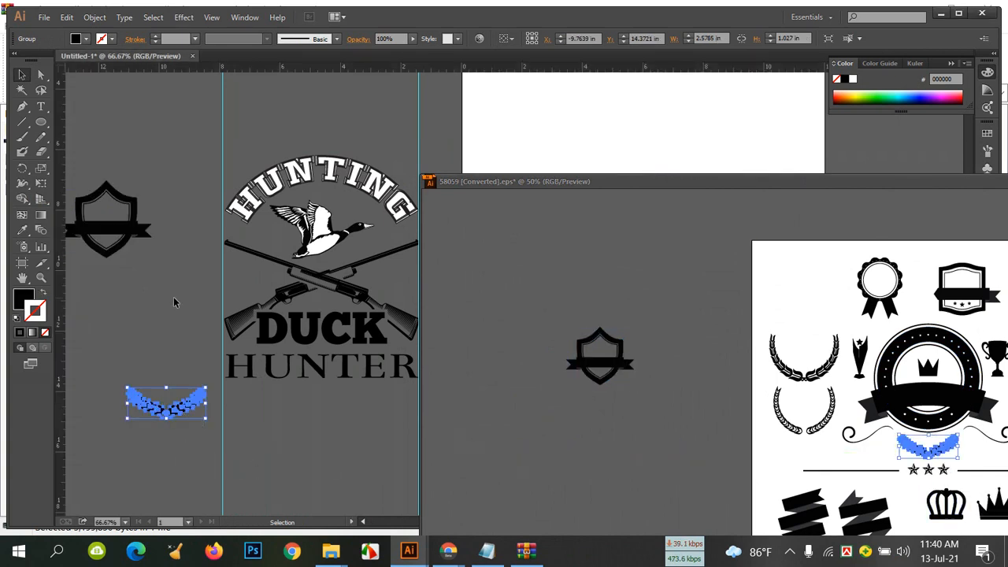
left_click(229, 287)
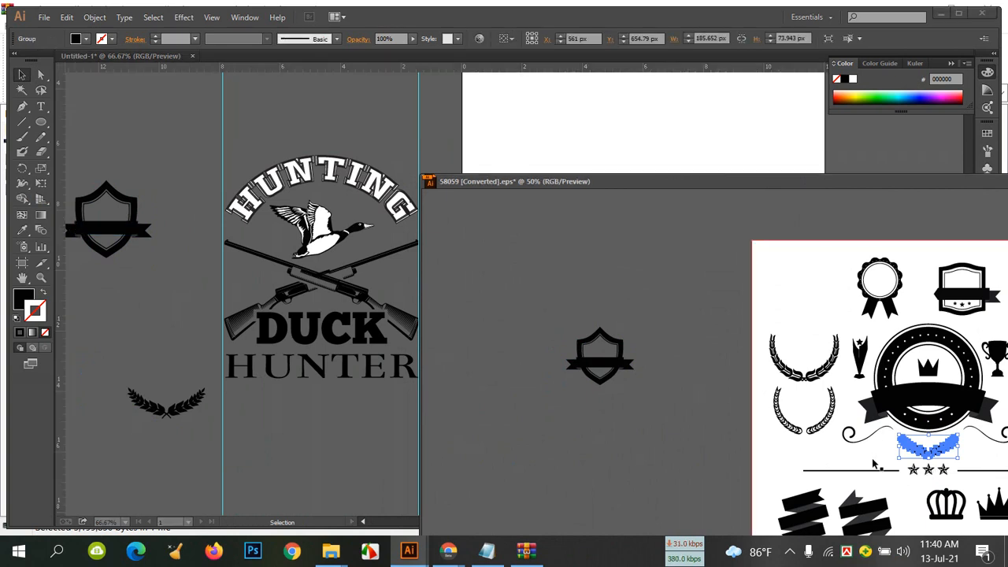
Copy the three-star divider line from 58059 into Untitled-1, and close 58059 without saving its changes.
left_click_drag(927, 445, 147, 352)
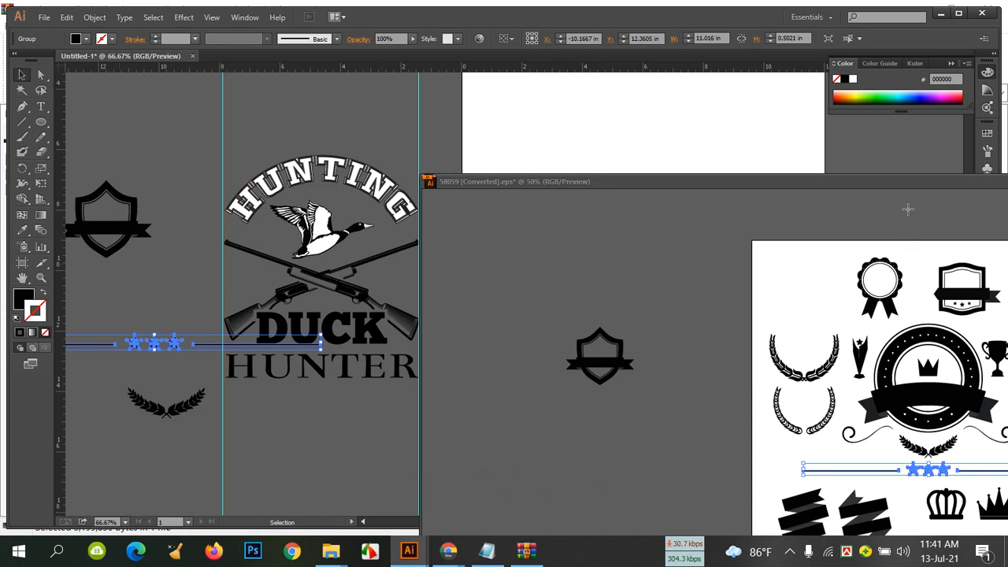
left_click_drag(909, 188, 452, 199)
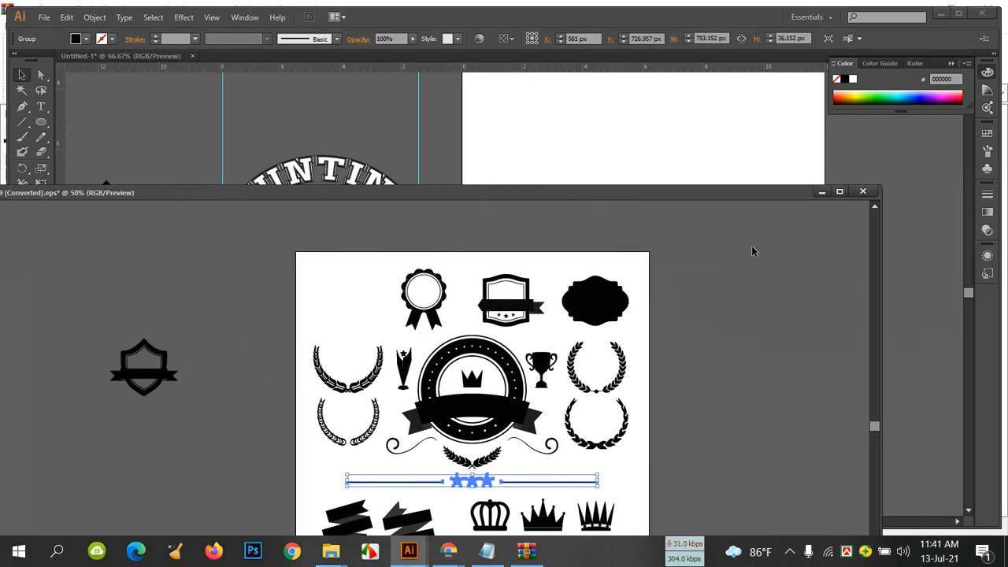
left_click(863, 192)
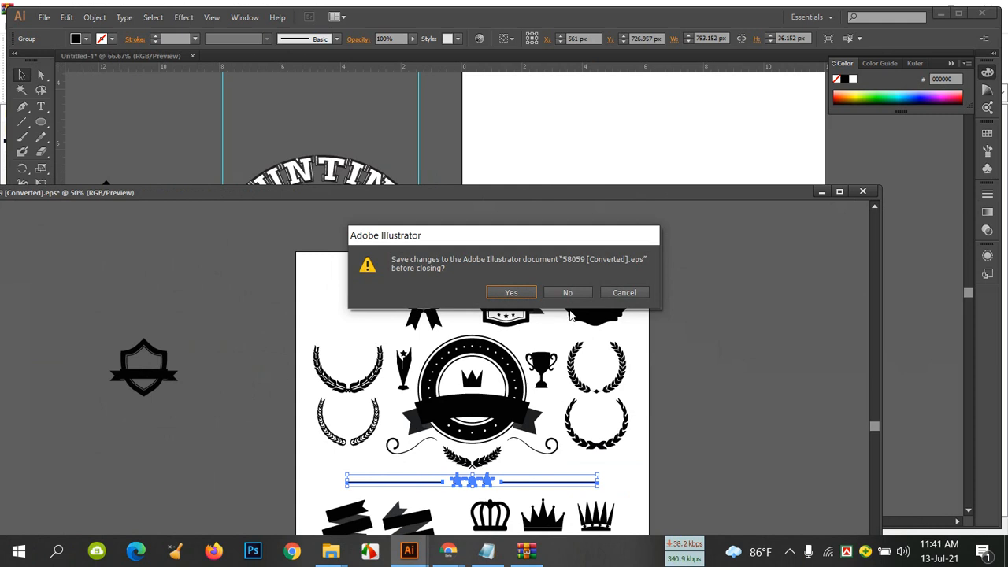
left_click(570, 296)
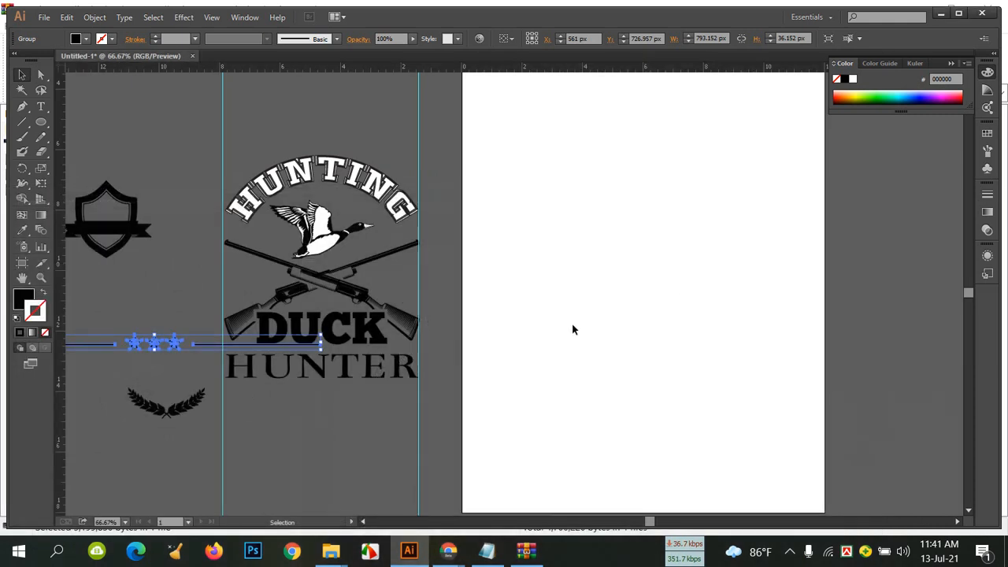
Shift the HUNTER text slightly lower and place the three-star divider between DUCK and HUNTER.
left_click_drag(528, 333, 676, 306)
left_click(264, 276)
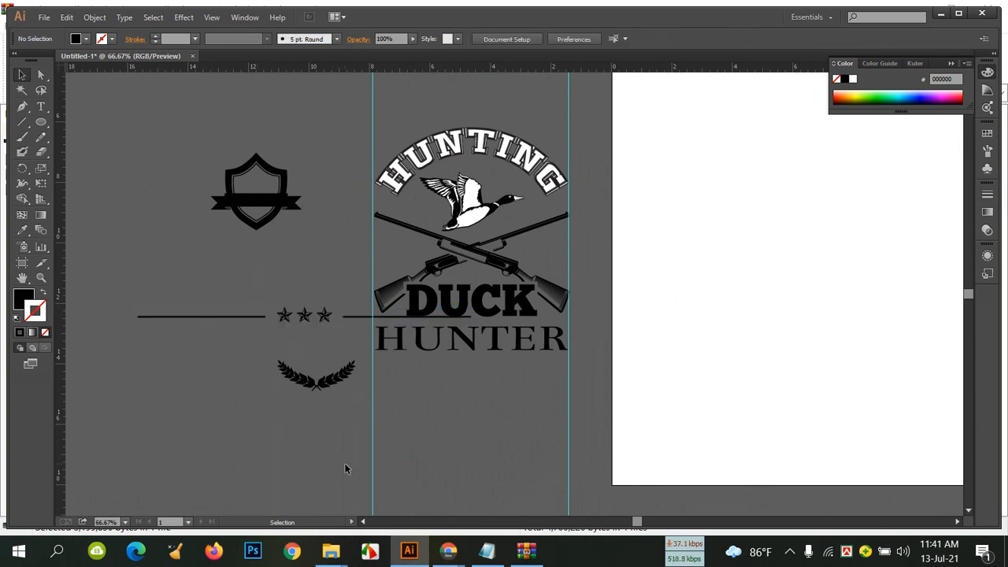
left_click_drag(461, 339, 462, 350)
left_click_drag(316, 318, 482, 329)
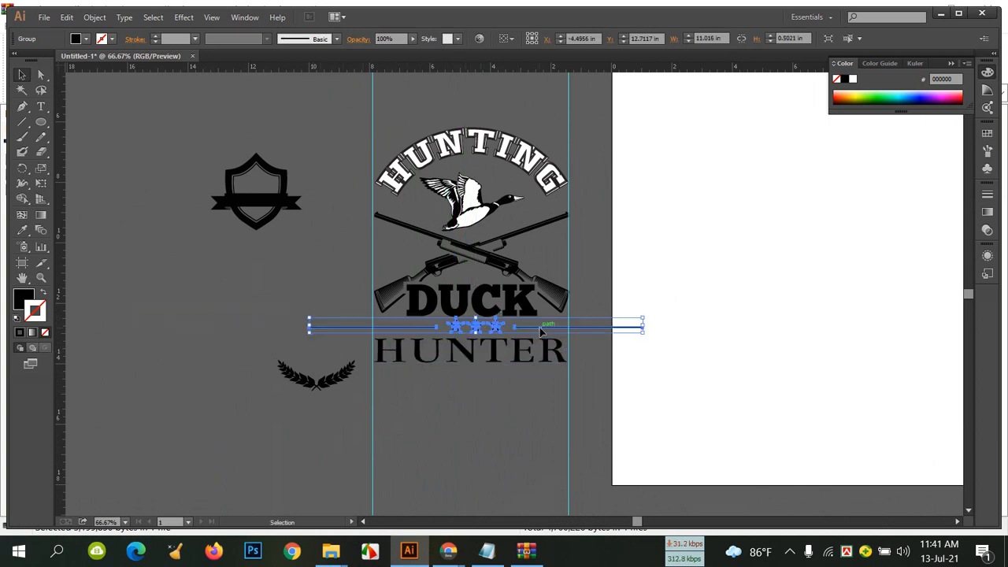
left_click(601, 387)
left_click(583, 330)
left_click(597, 371)
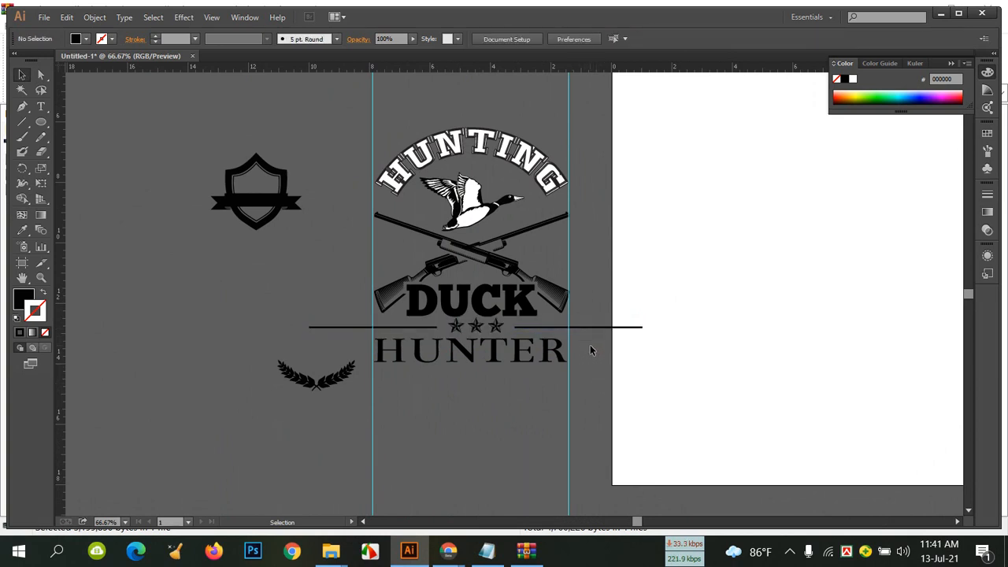
Align the star divider, crossed rifles, HUNTING arch, duck, DUCK and HUNTER on a common horizontal center.
left_click(590, 329)
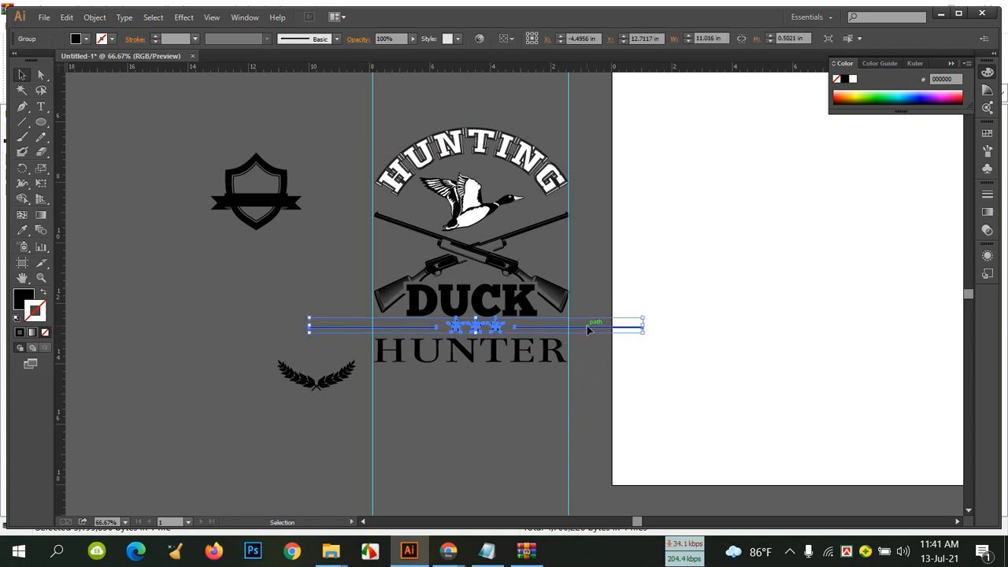
left_click(467, 252, "shift")
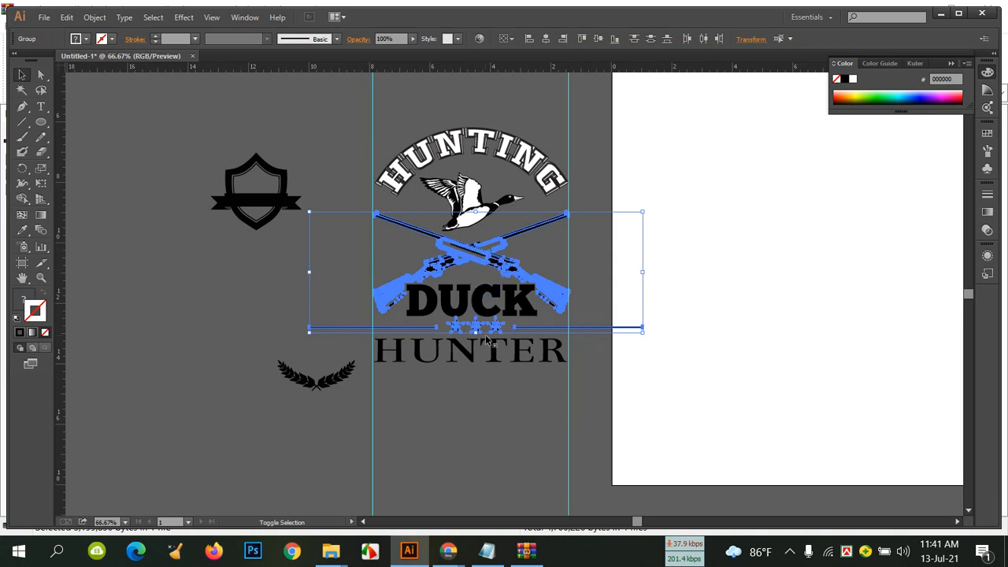
left_click(549, 39)
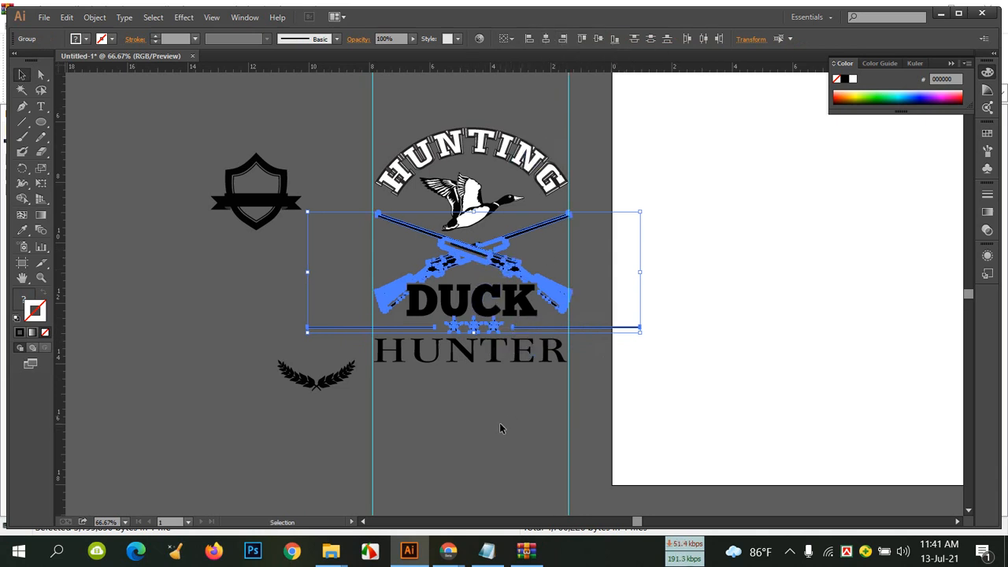
left_click(481, 144, "shift")
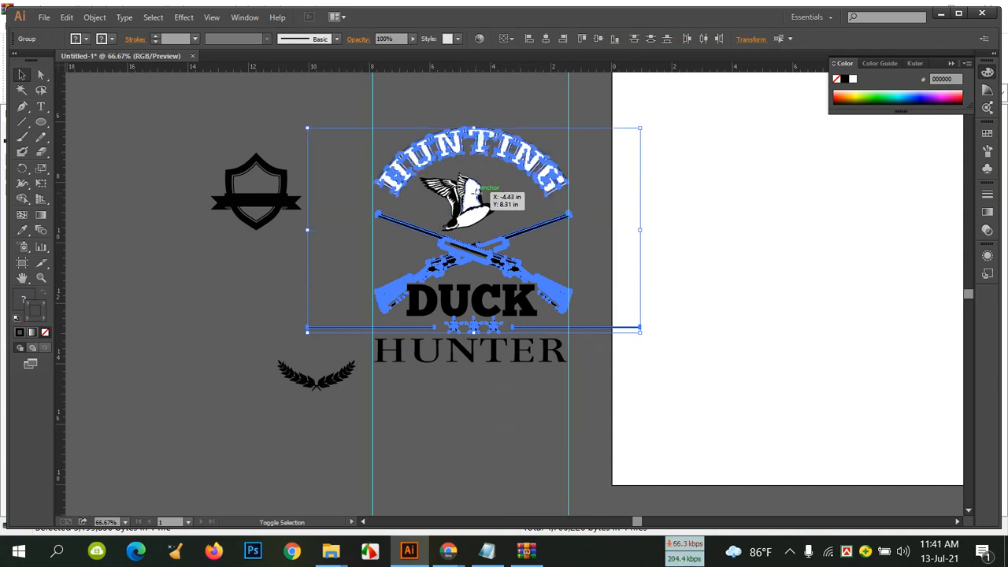
left_click(482, 197, "shift")
left_click(489, 351, "shift")
left_click(497, 299, "shift")
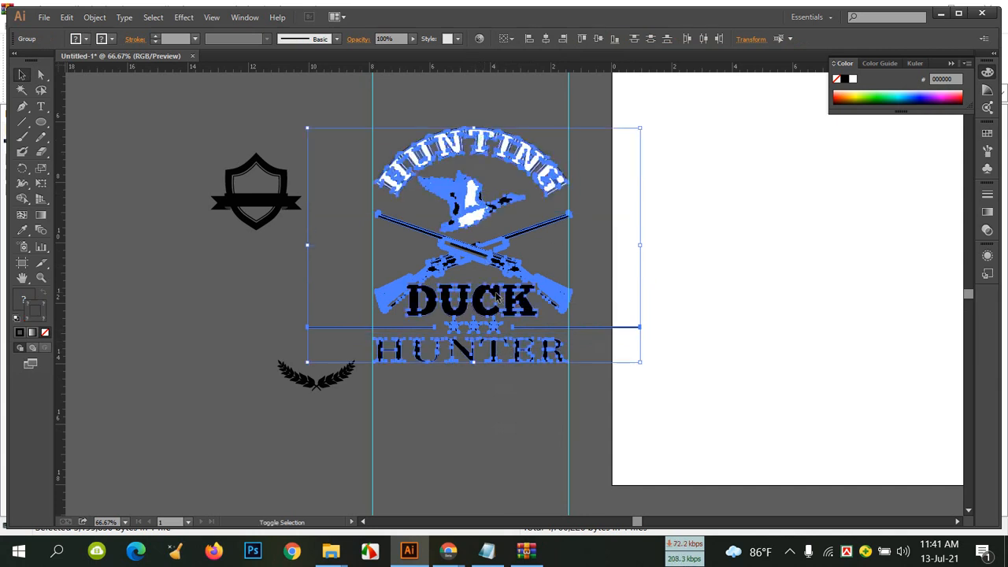
left_click(545, 40)
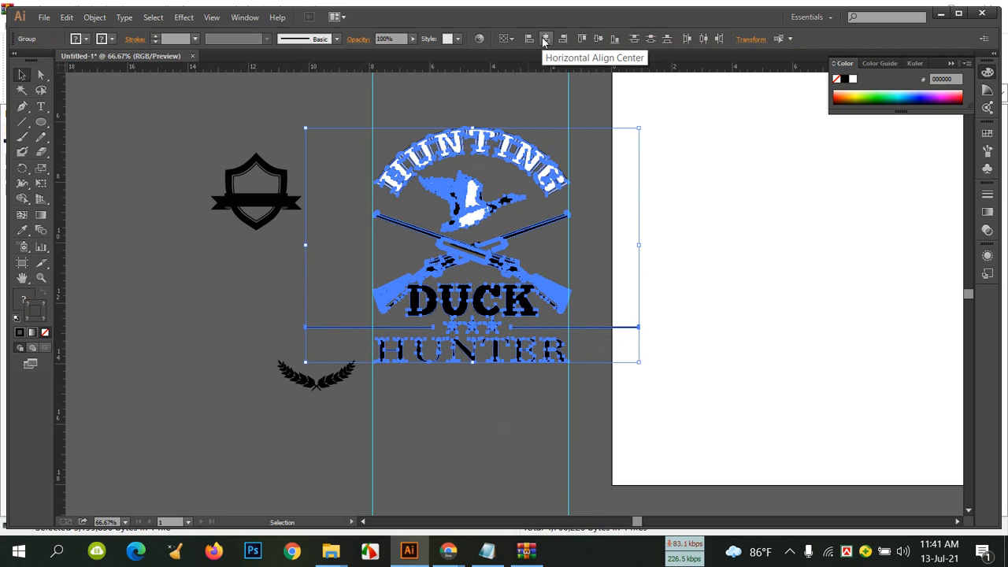
left_click(247, 305)
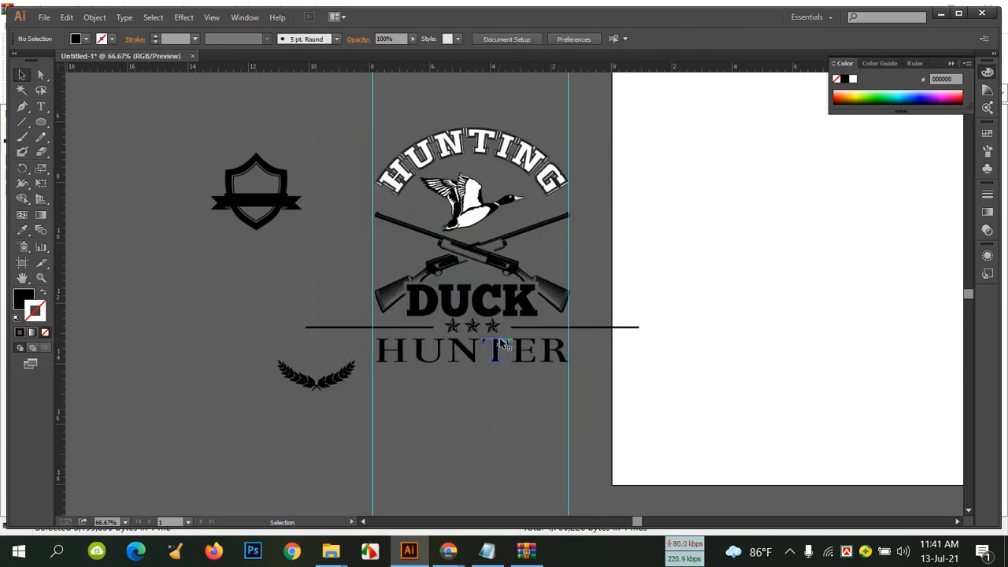
Scale the star divider down proportionally around its center, bringing its line ends closer to the vertical guides.
left_click(599, 328)
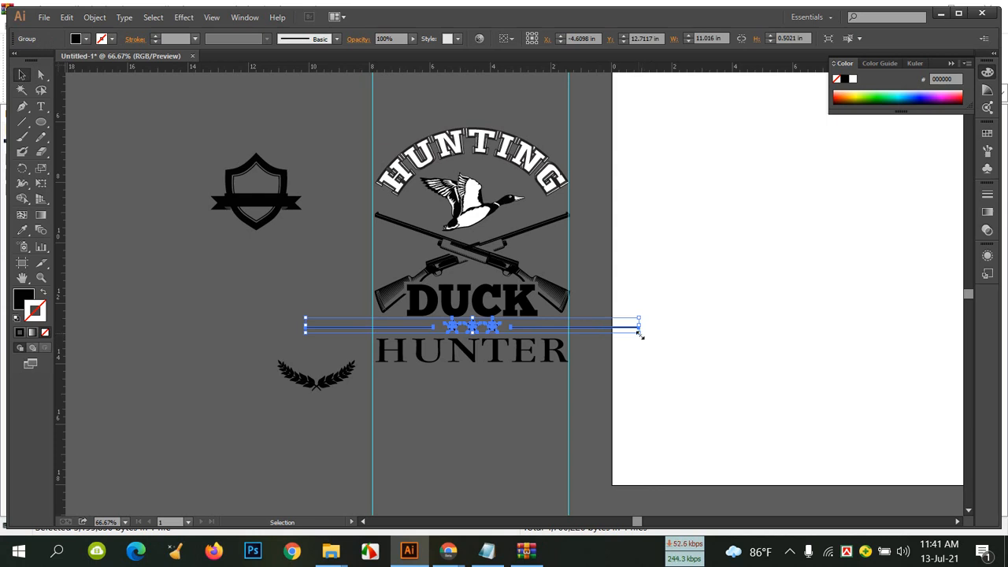
left_click_drag(640, 334, 633, 331)
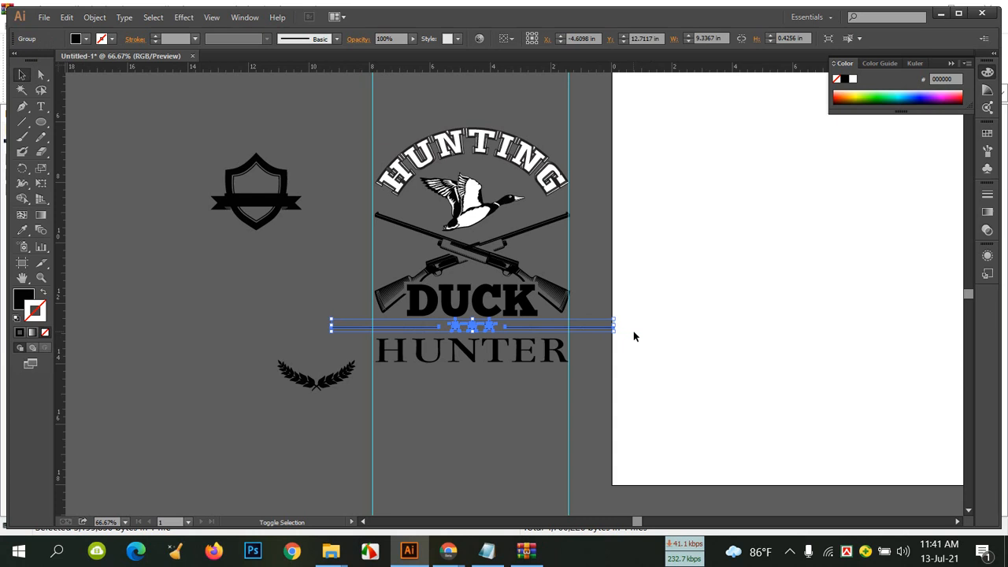
left_click(474, 418)
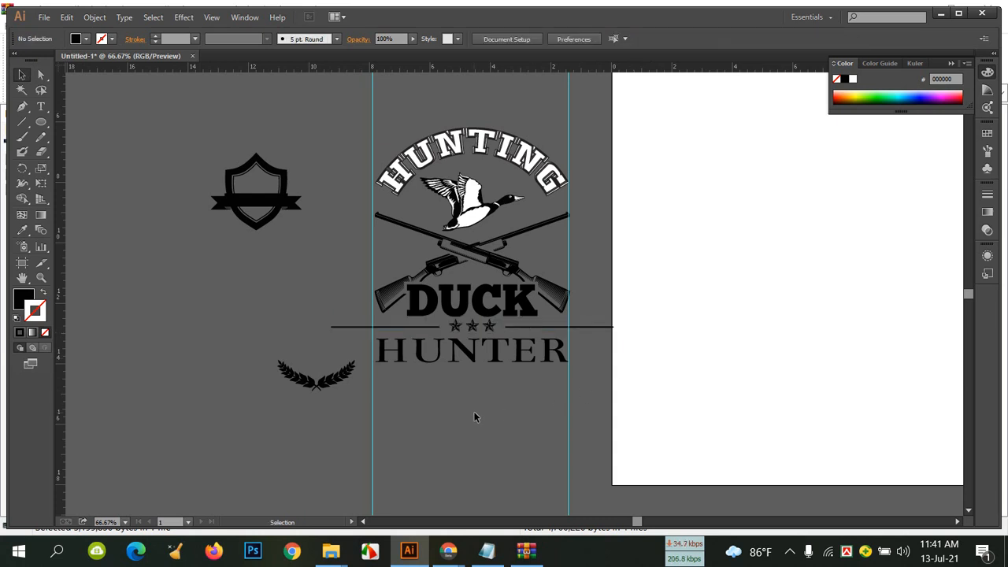
left_click(600, 328)
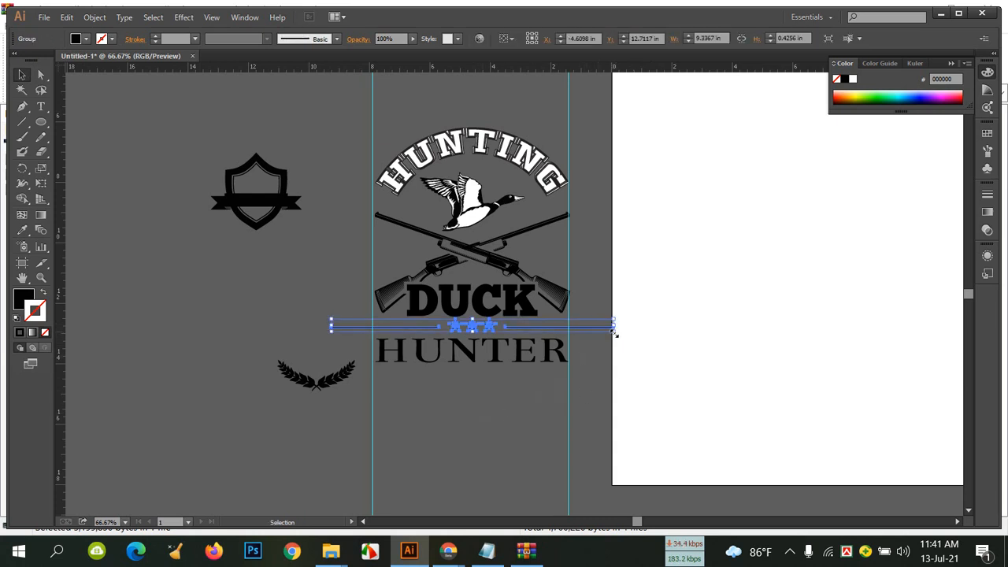
left_click_drag(615, 333, 614, 335)
left_click(538, 395)
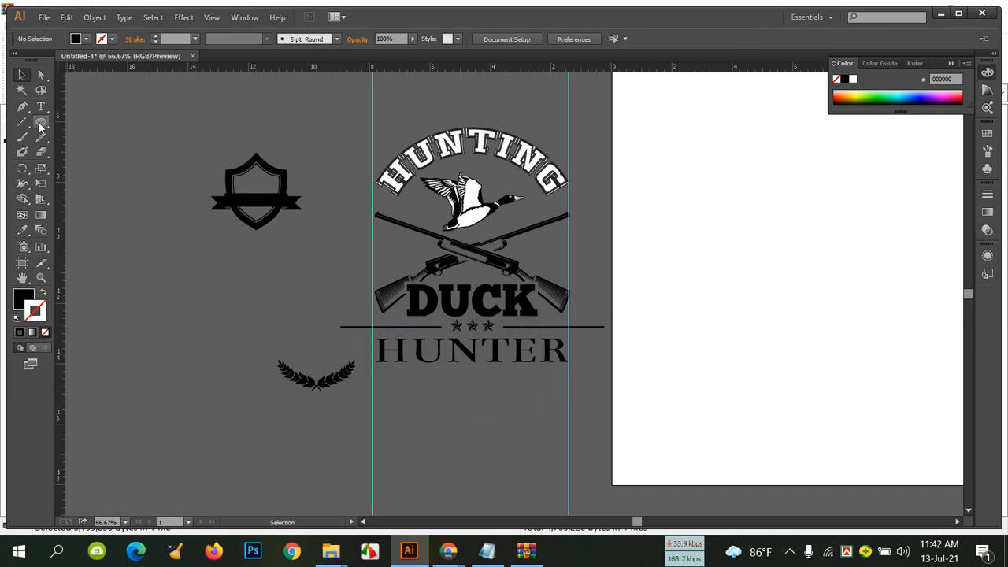
Erase the ends of the star divider's lines that extend beyond the two vertical guides.
left_click(41, 153)
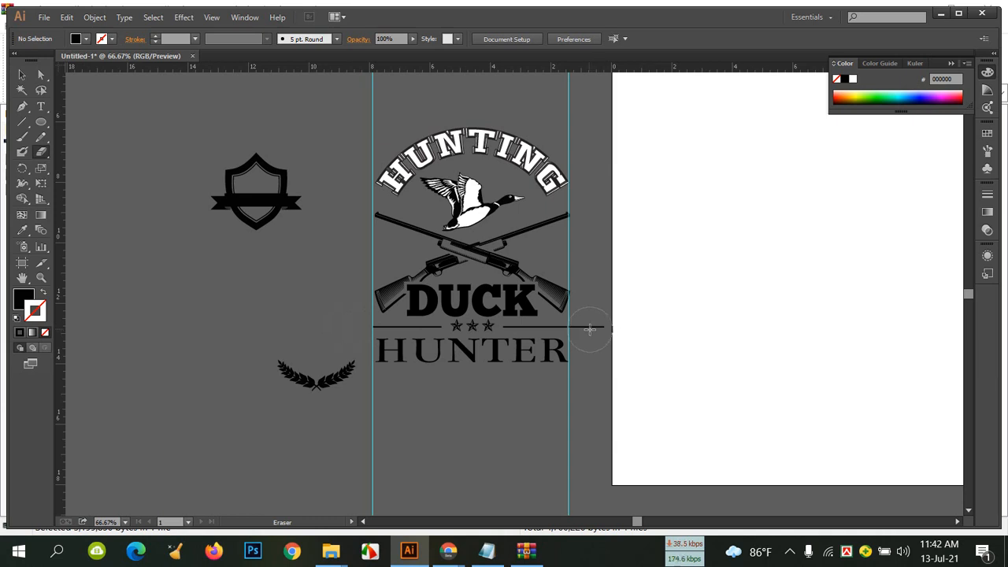
left_click_drag(590, 326, 615, 338)
left_click(23, 74)
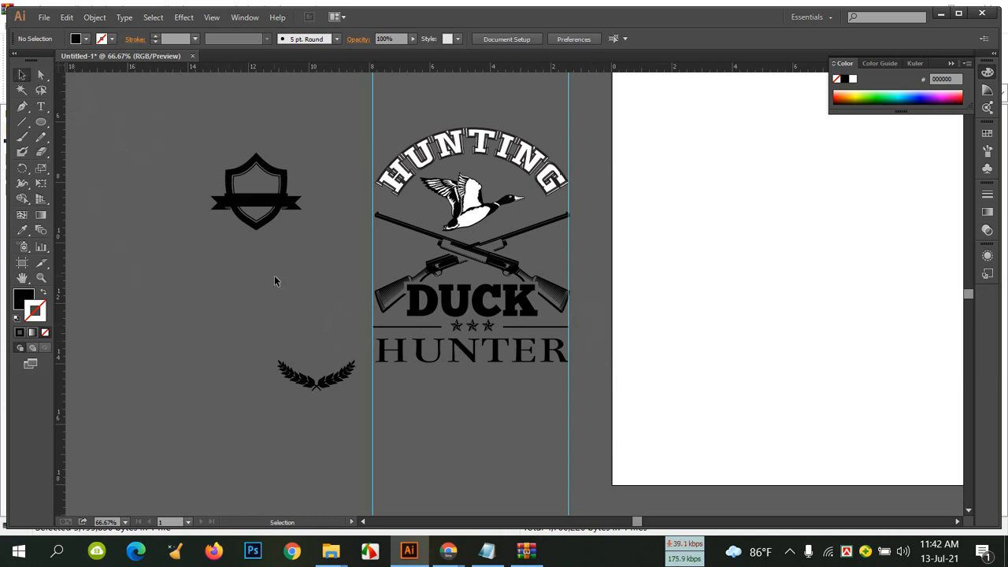
Nudge the HUNTER text up slightly, closer to the star divider.
left_click(523, 367)
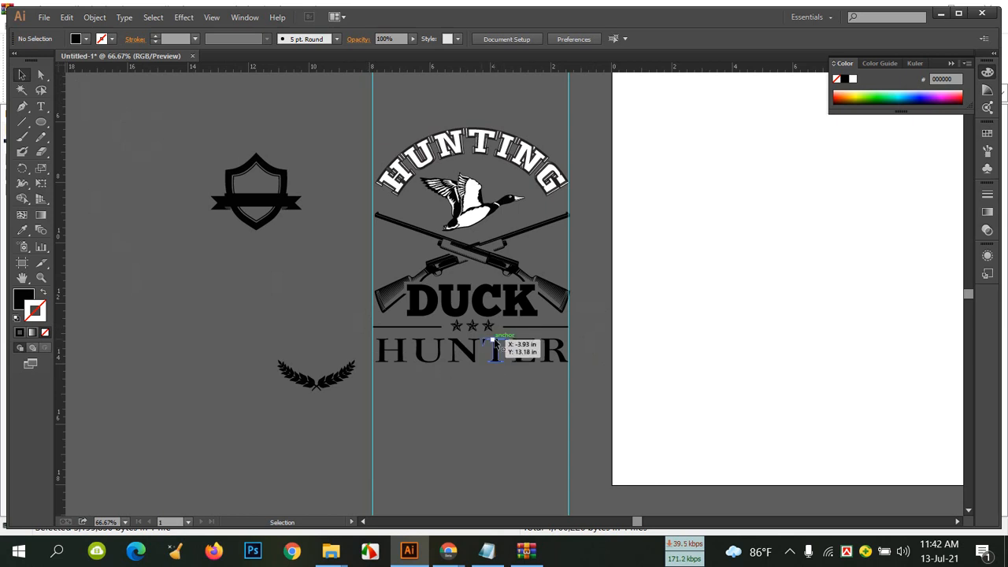
key("Up")
key("Up")
key("Up")
key("Up")
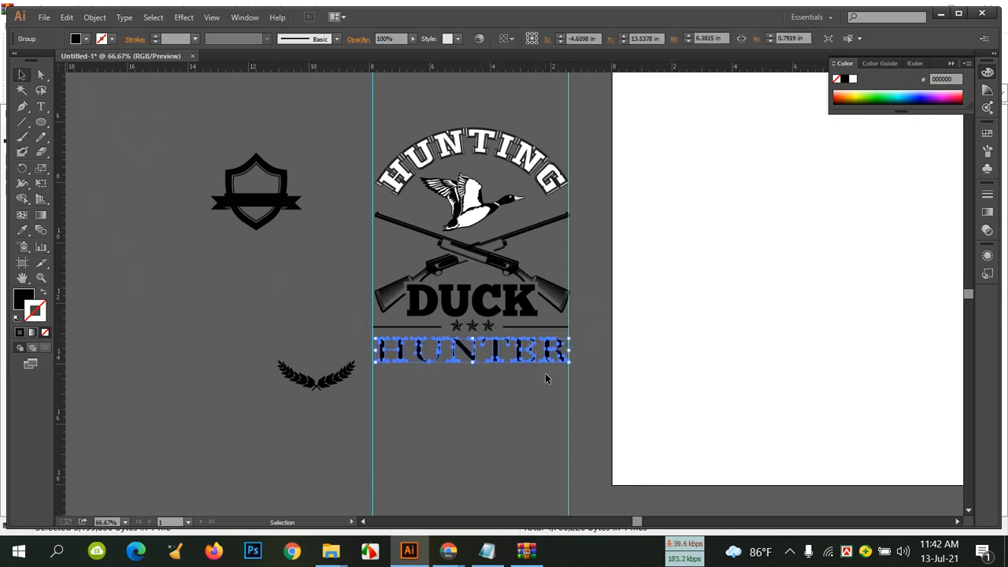
left_click(528, 393)
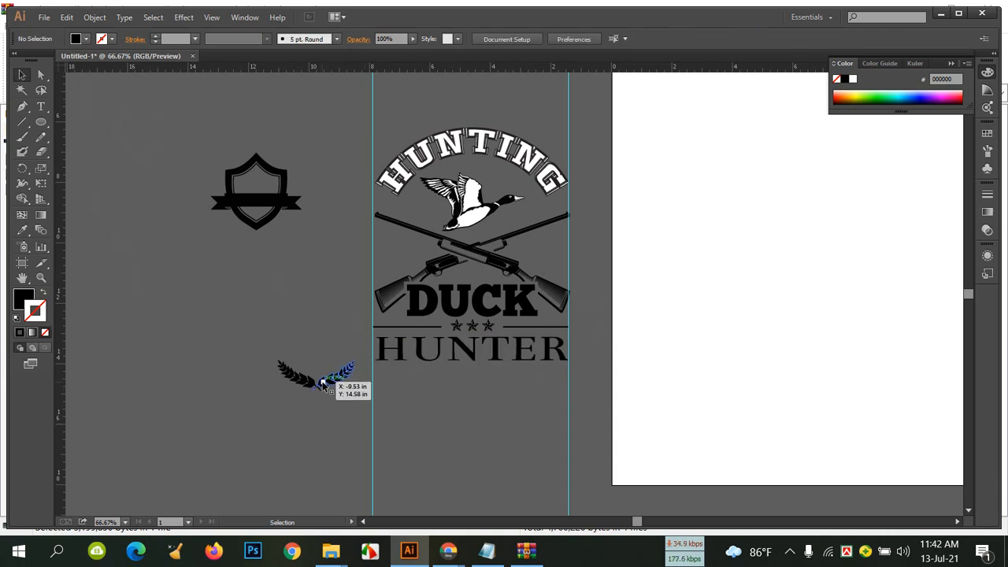
Try the small laurel branch centered below the HUNTER text.
left_click_drag(323, 383, 499, 390)
left_click(440, 463)
left_click(492, 428)
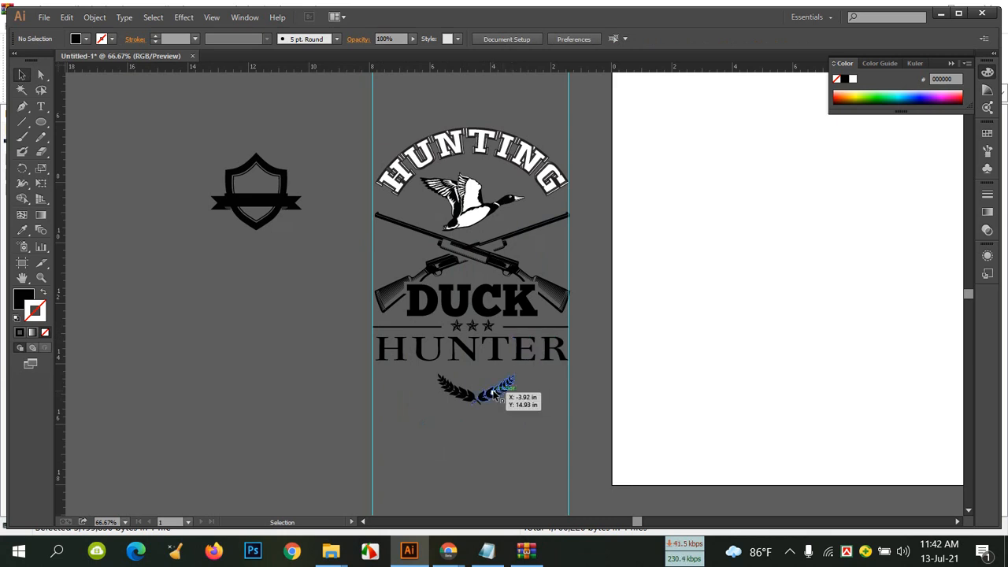
Try the laurel as two separate sprigs, with one beside the crossed rifles and the other away from the design.
left_click_drag(497, 394, 553, 247)
left_click(252, 349)
right_click(233, 334)
left_click(270, 412)
left_click(259, 367)
left_click(290, 380)
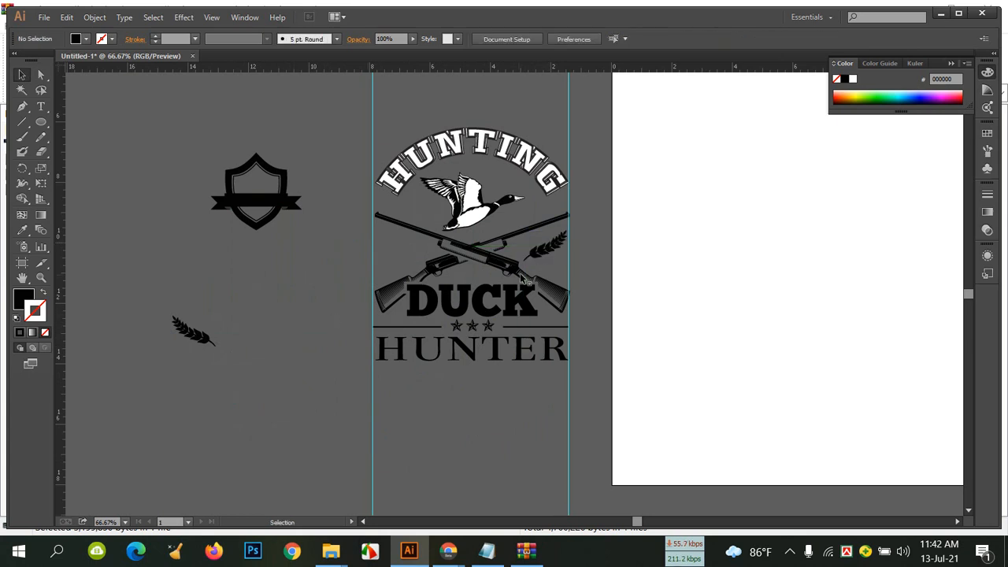
Delete both laurel sprigs from the document.
left_click(551, 247)
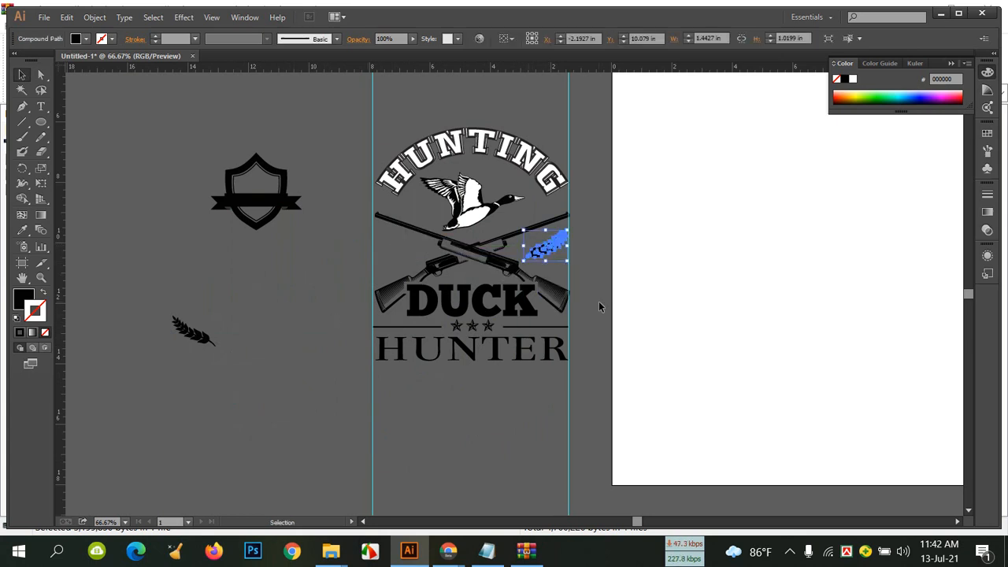
key("Delete")
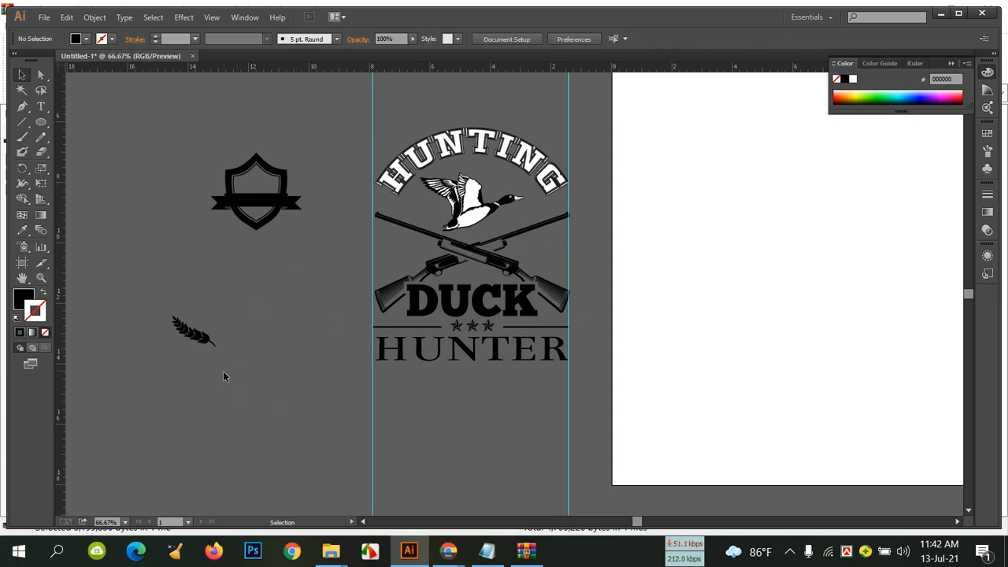
left_click(189, 336)
key("Delete")
left_click_drag(241, 367, 243, 364)
key("Delete")
Ungroup the shield badge and delete its inner and outer shield outlines, keeping only the ribbon.
left_click_drag(258, 208, 202, 225)
right_click(202, 226)
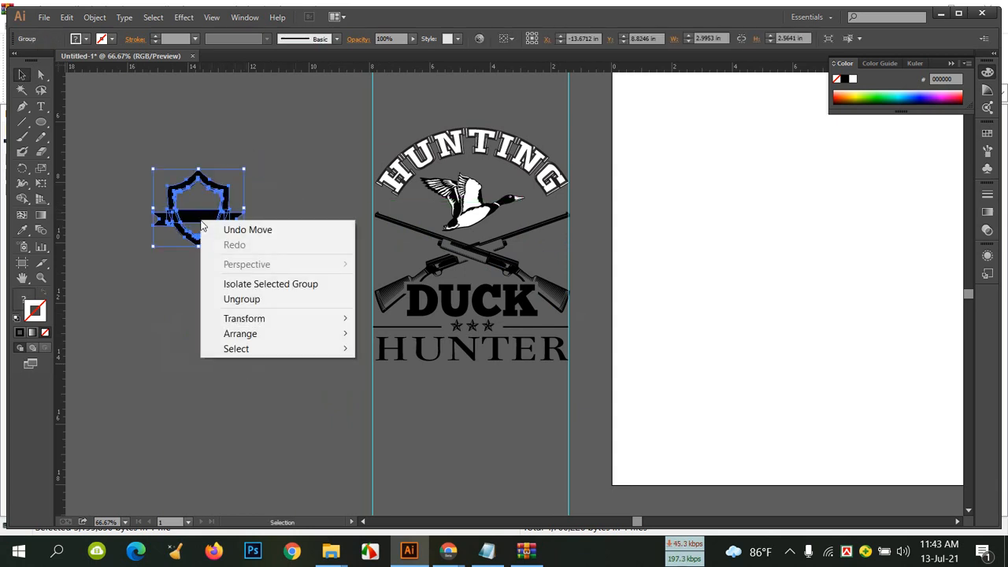
left_click(229, 300)
left_click(215, 307)
left_click(197, 179)
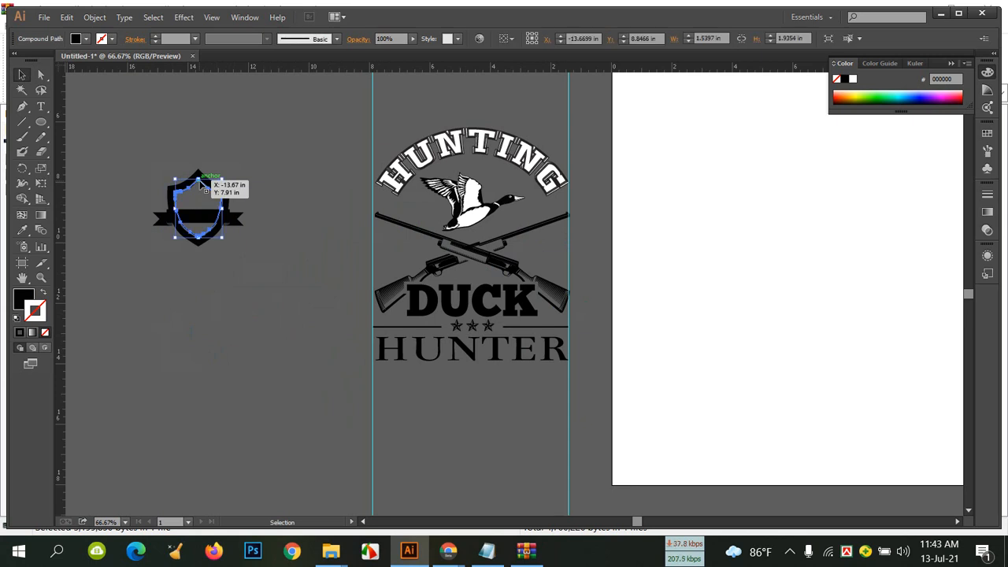
key("Delete")
left_click(216, 186)
key("Delete")
Enlarge the ribbon proportionally to about 6.05 in wide and place it across the middle of the crossed rifles.
left_click_drag(121, 178, 286, 246)
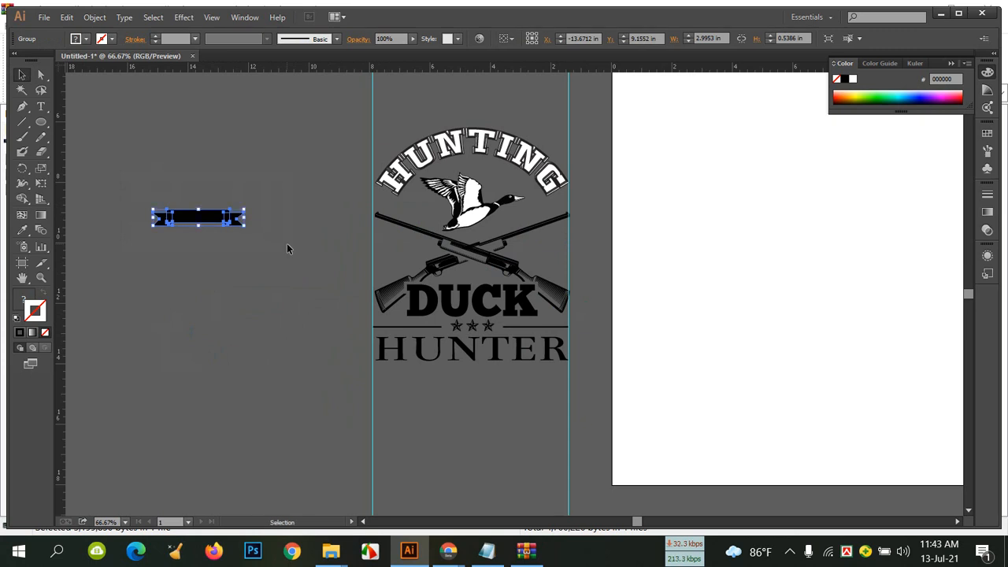
left_click_drag(246, 222, 339, 293)
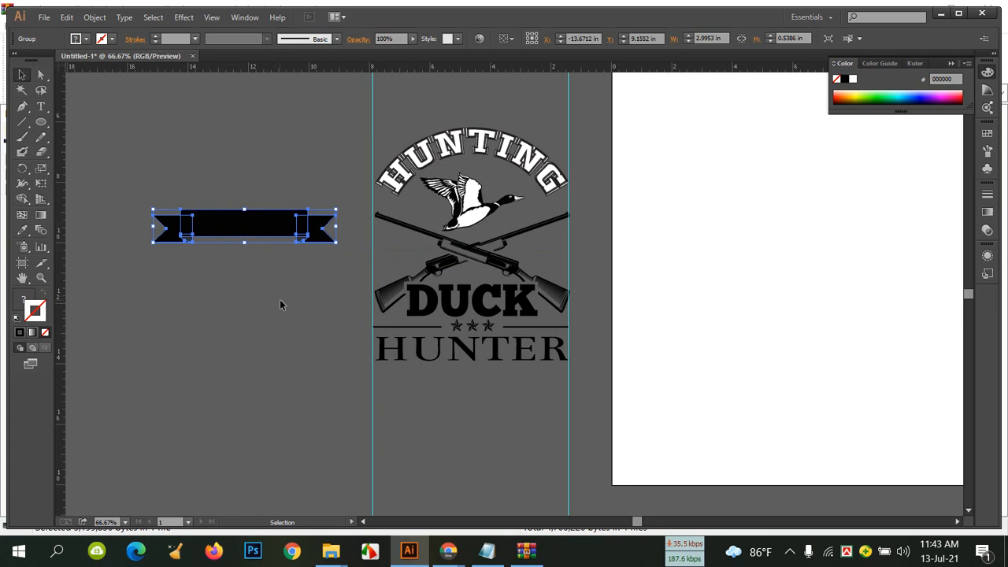
left_click(280, 305)
left_click_drag(260, 229, 482, 260)
left_click(289, 323)
left_click(476, 256)
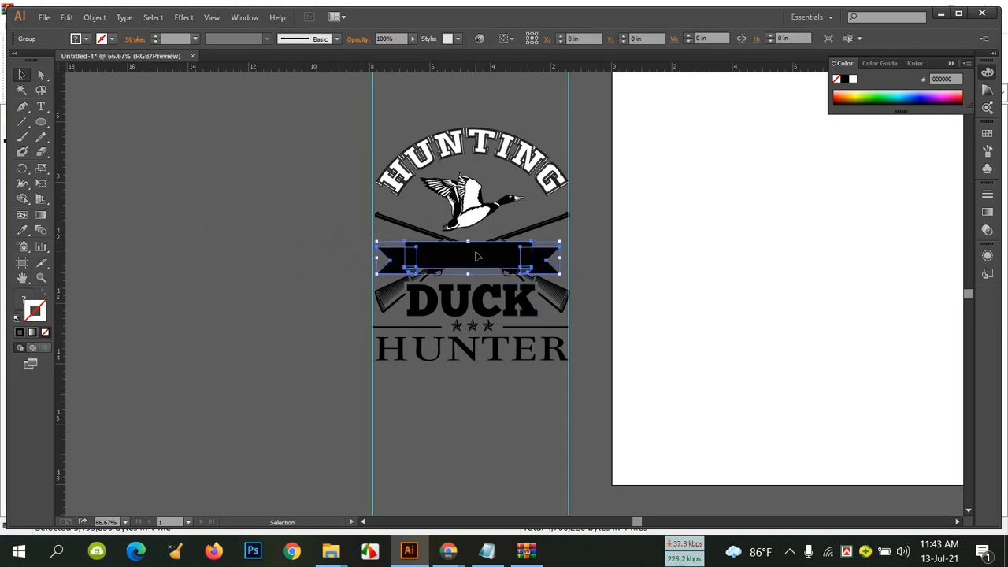
Reduce the ribbon's height to about 0.67 in while keeping its width, and leave the ribbon selected.
left_click_drag(468, 273, 469, 265)
left_click(294, 313)
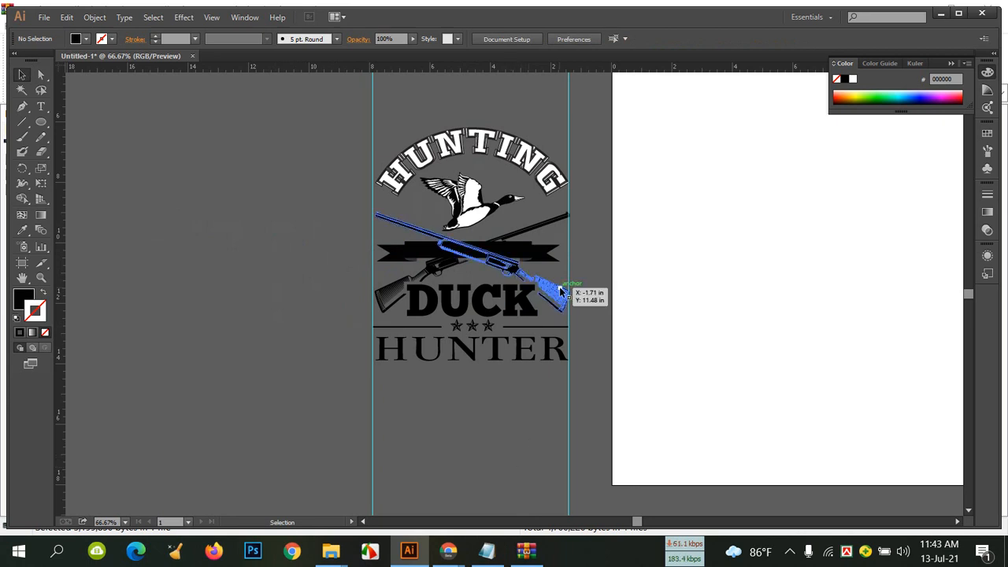
left_click(553, 255)
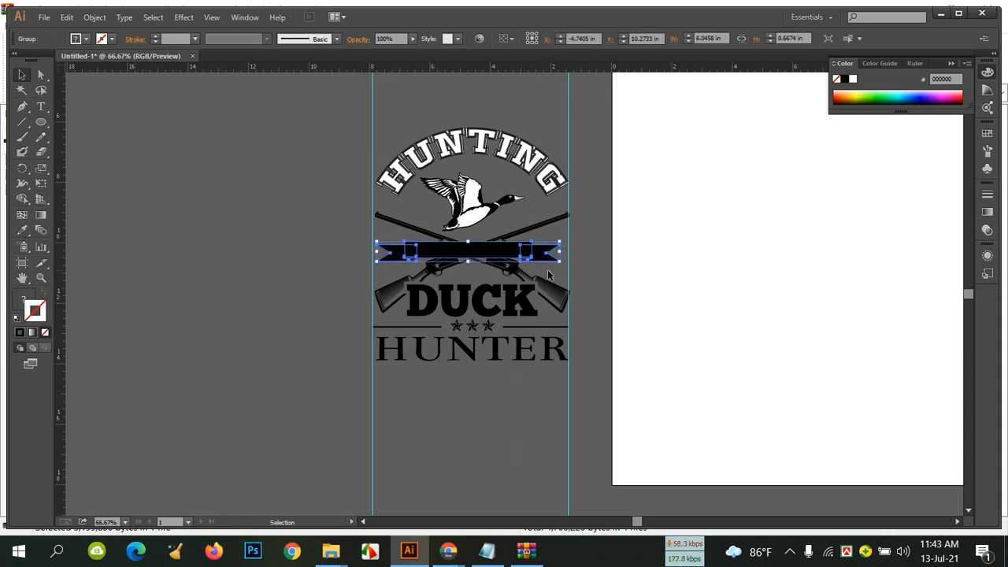
Apply an Arc warp with a slight horizontal bend to the selected ribbon.
left_click(95, 17)
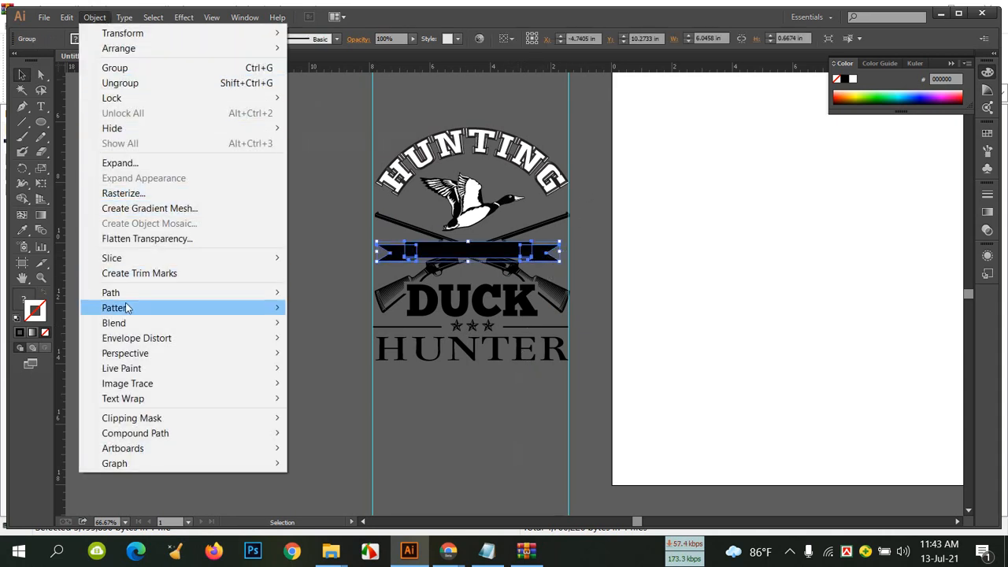
mouse_move(213, 17)
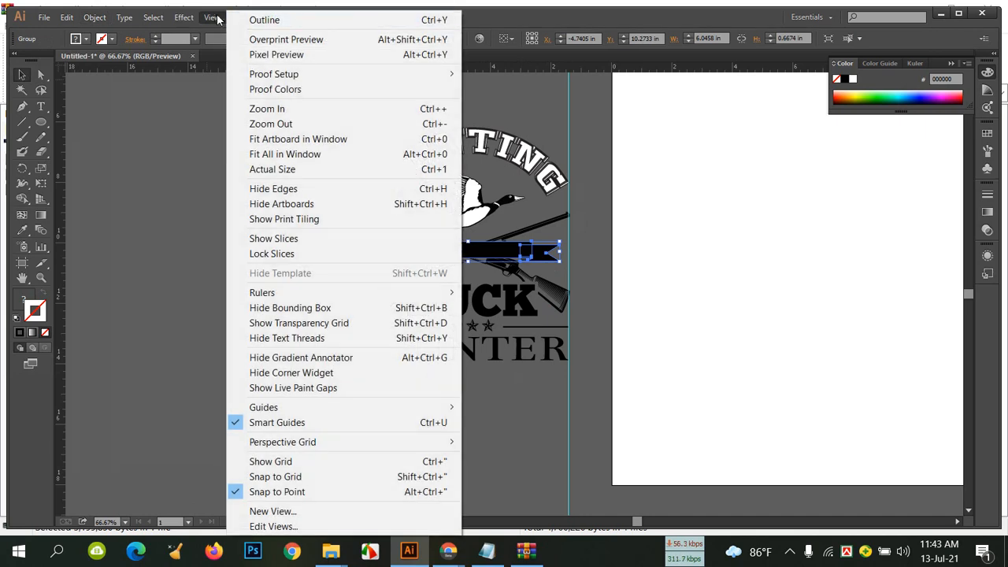
mouse_move(100, 17)
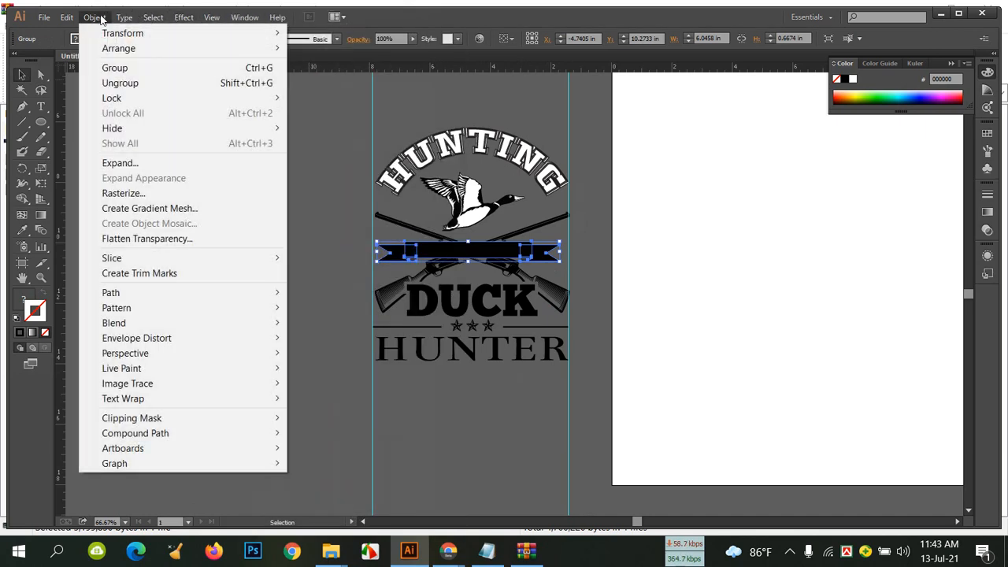
mouse_move(182, 16)
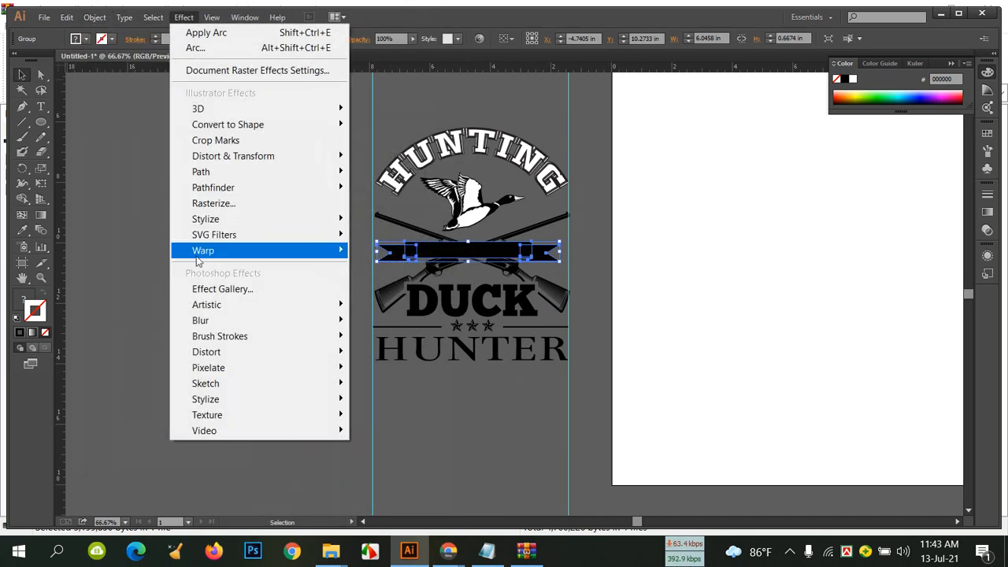
mouse_move(236, 250)
left_click(376, 249)
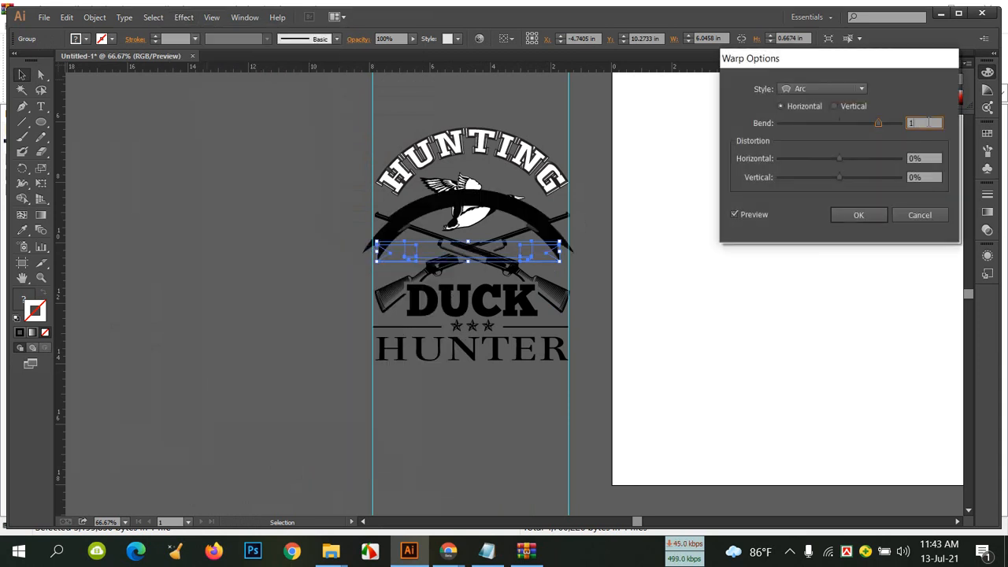
key("Return")
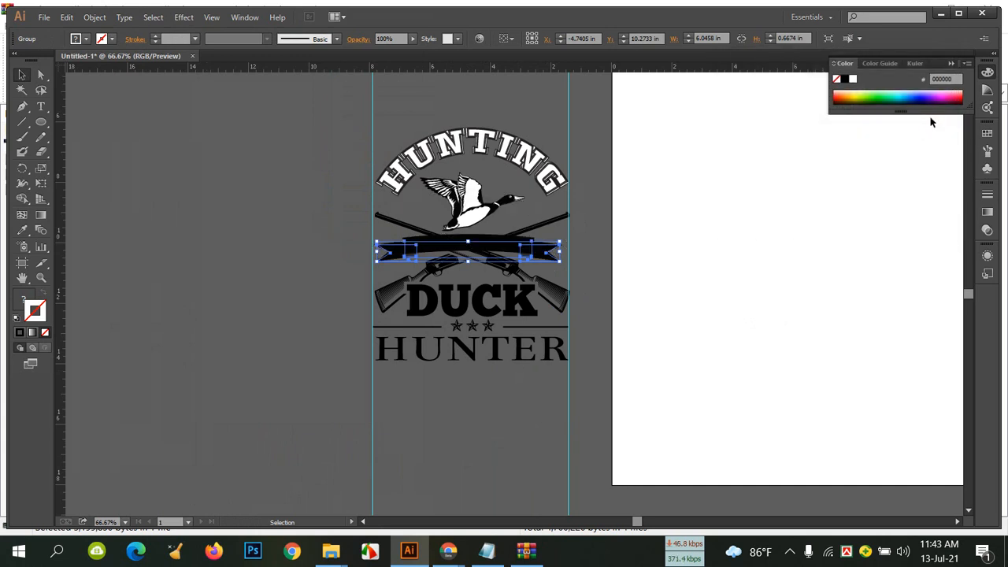
Move the arched ribbon slightly lower over the crossed rifles, and delete it from the design.
left_click(344, 304)
left_click_drag(513, 249, 512, 262)
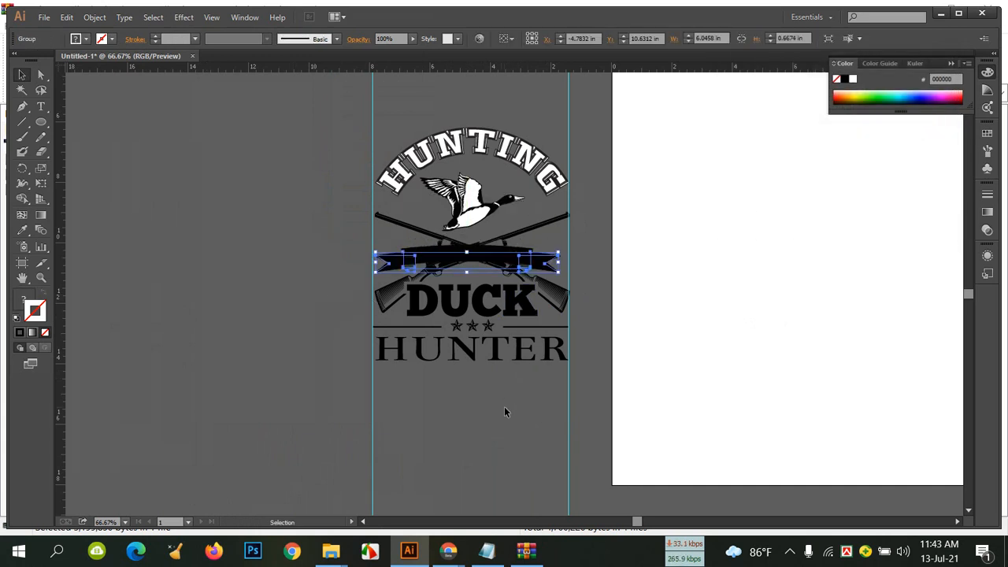
left_click(522, 413)
left_click(512, 260)
key("Delete")
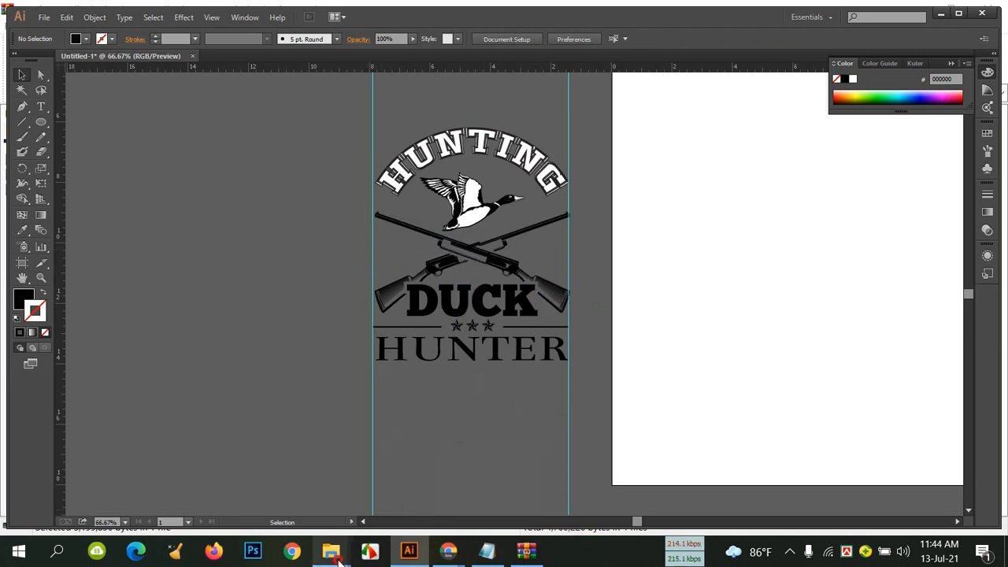
Switch to File Explorer and preview the black flying-bird silhouette image in the Hunting T-Shirt folder.
mouse_move(331, 552)
left_click(204, 494)
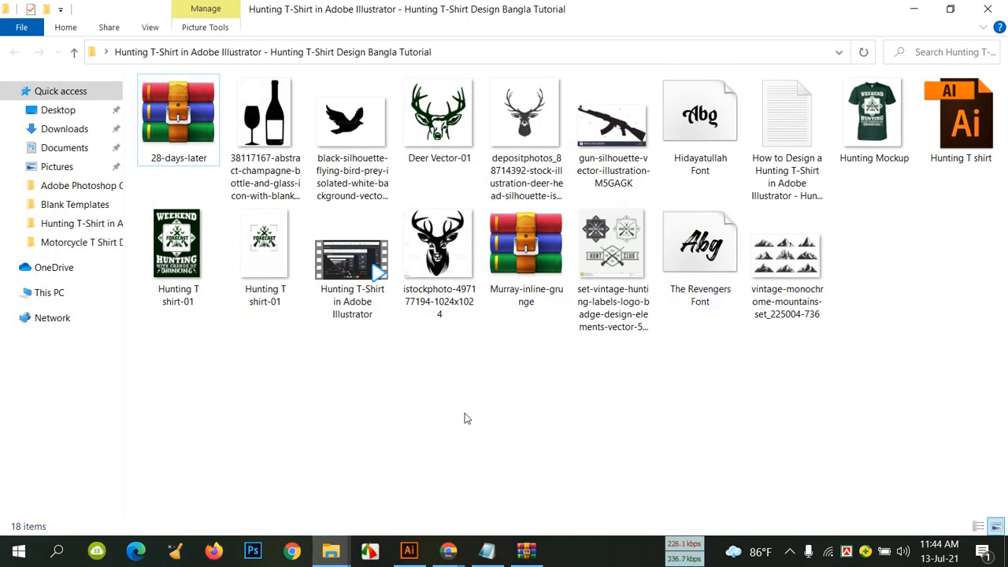
left_click(365, 128)
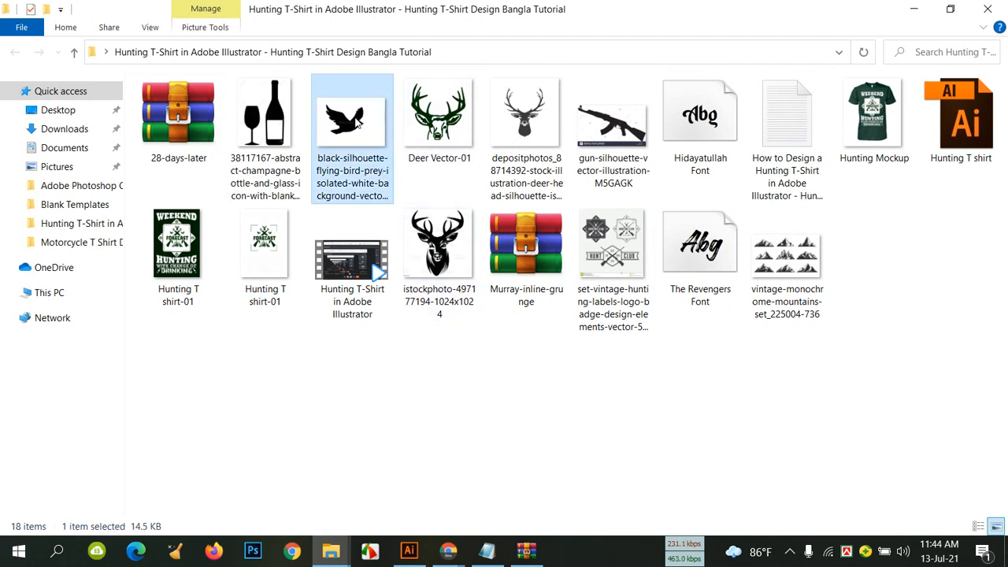
double_click(356, 125)
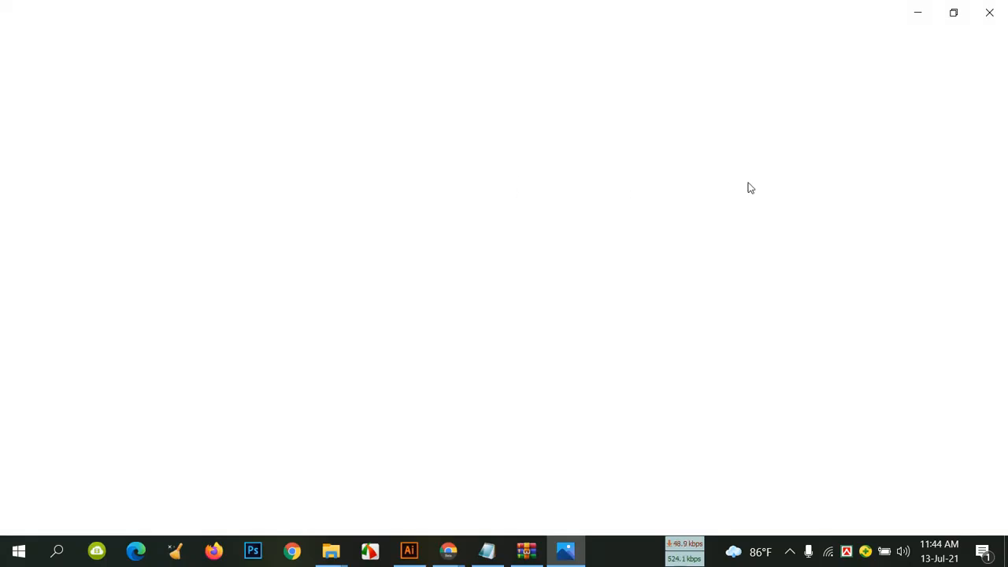
left_click(990, 13)
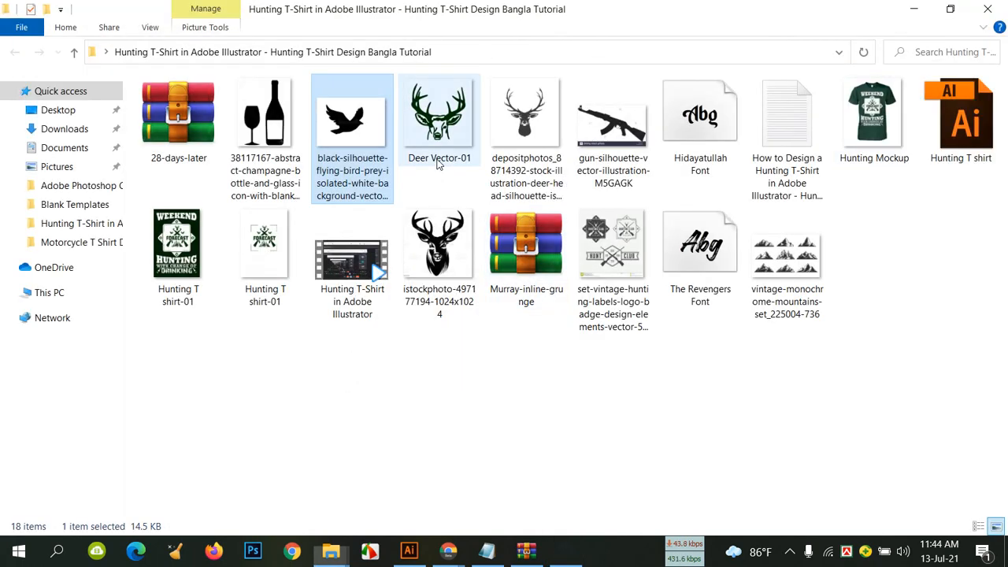
Copy the black flying-bird silhouette image file and paste it into the Illustrator document.
right_click(366, 132)
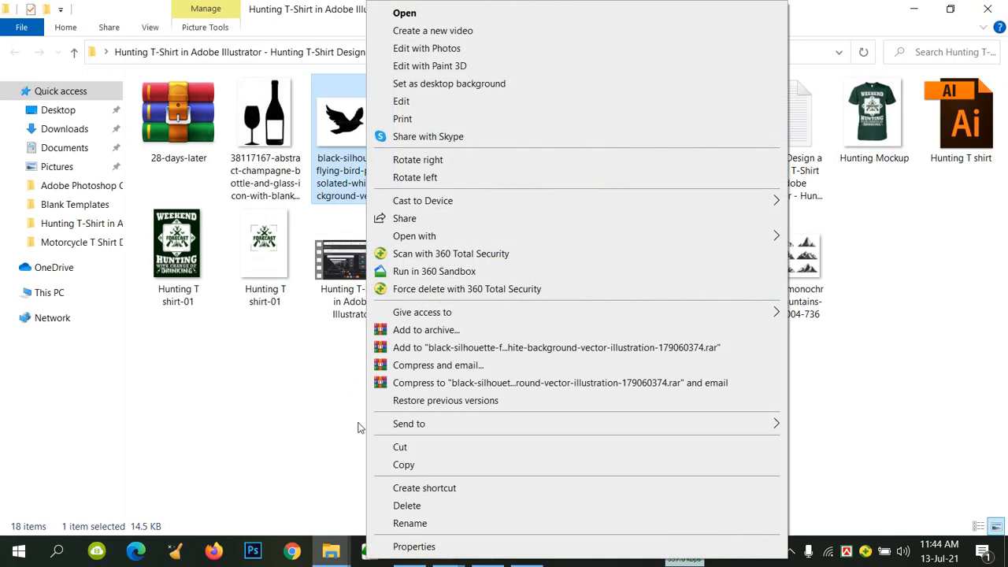
left_click(404, 464)
left_click(409, 551)
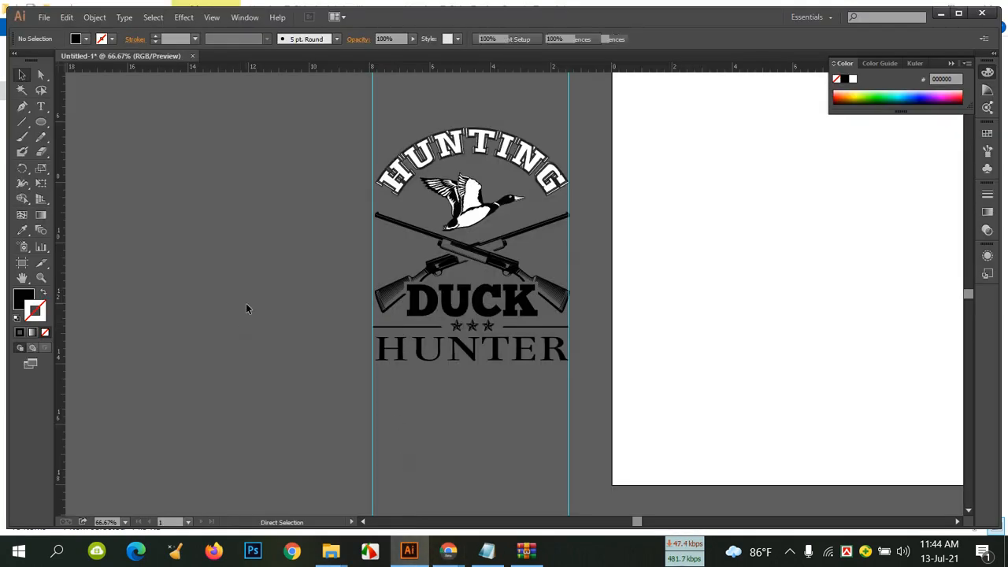
key("ctrl+v")
Scale the bird image proportionally to about 3.82 in wide and place it on the empty canvas left of the design.
left_click_drag(510, 244, 241, 228)
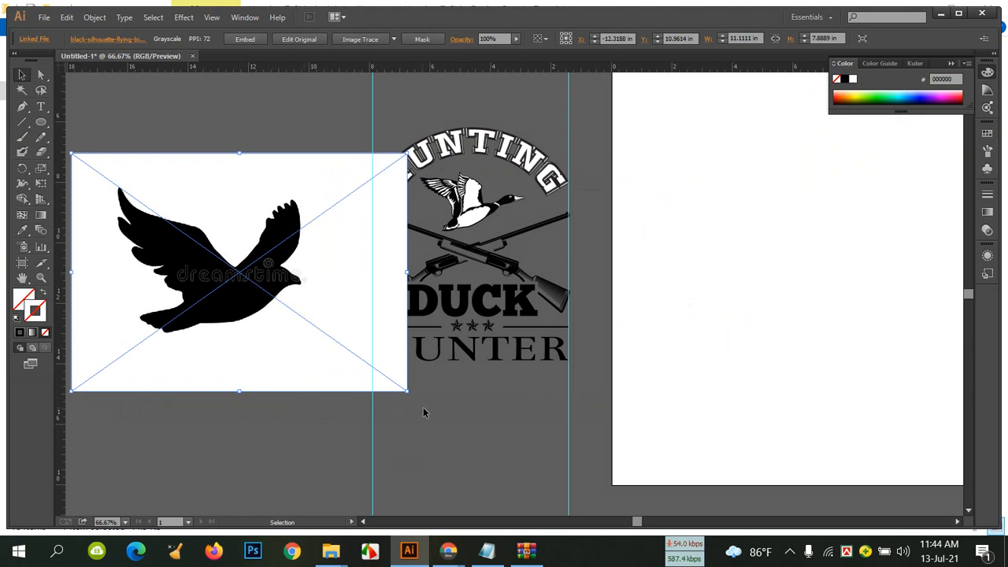
left_click_drag(408, 391, 187, 234)
left_click(295, 360)
left_click_drag(172, 178, 259, 276)
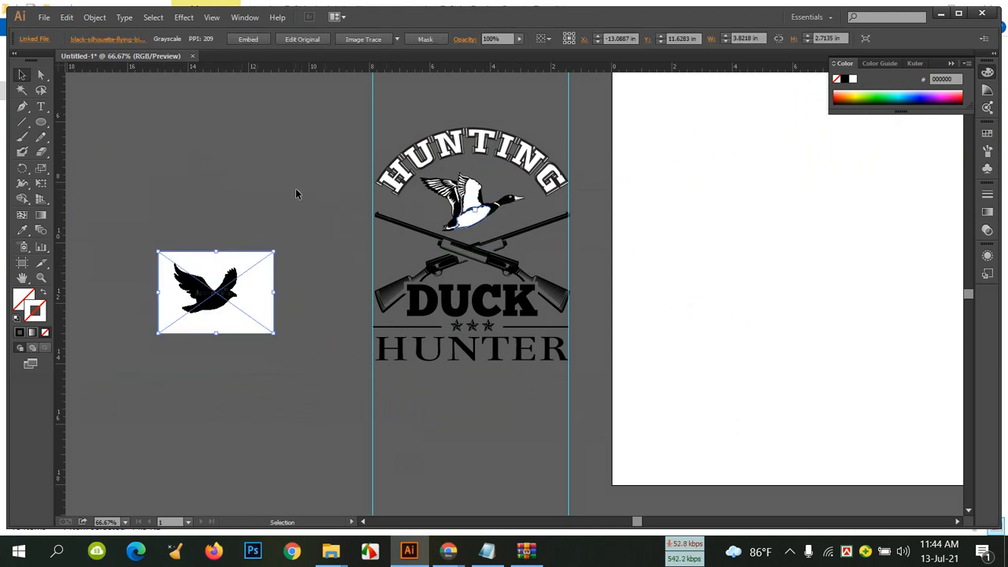
Trace the bird image with the Low Fidelity Photo preset and expand the tracing.
left_click(399, 39)
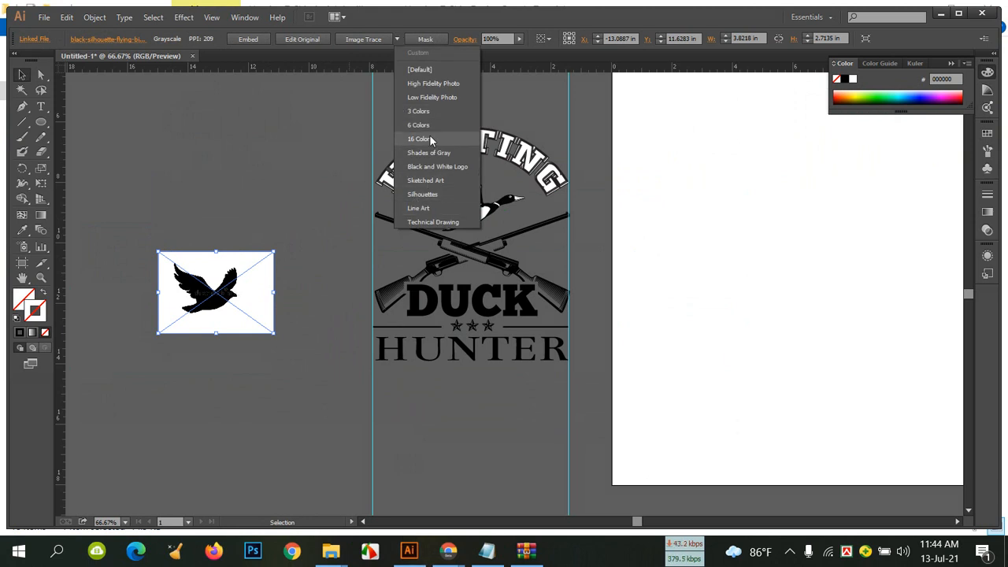
left_click(425, 84)
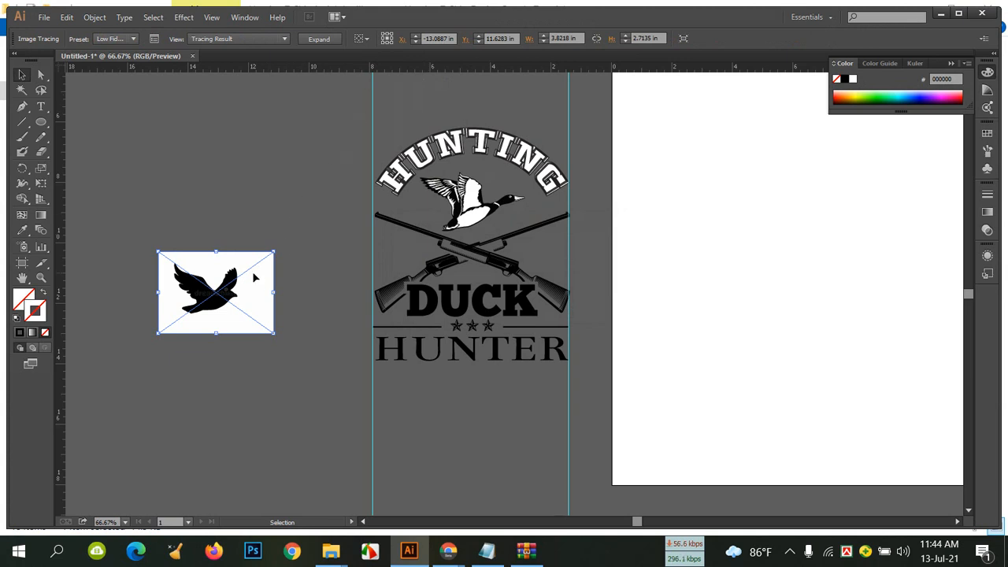
left_click(319, 38)
left_click(299, 171)
Ungroup the expanded bird tracing and delete the white background rectangle behind the bird.
left_click(259, 288)
right_click(257, 286)
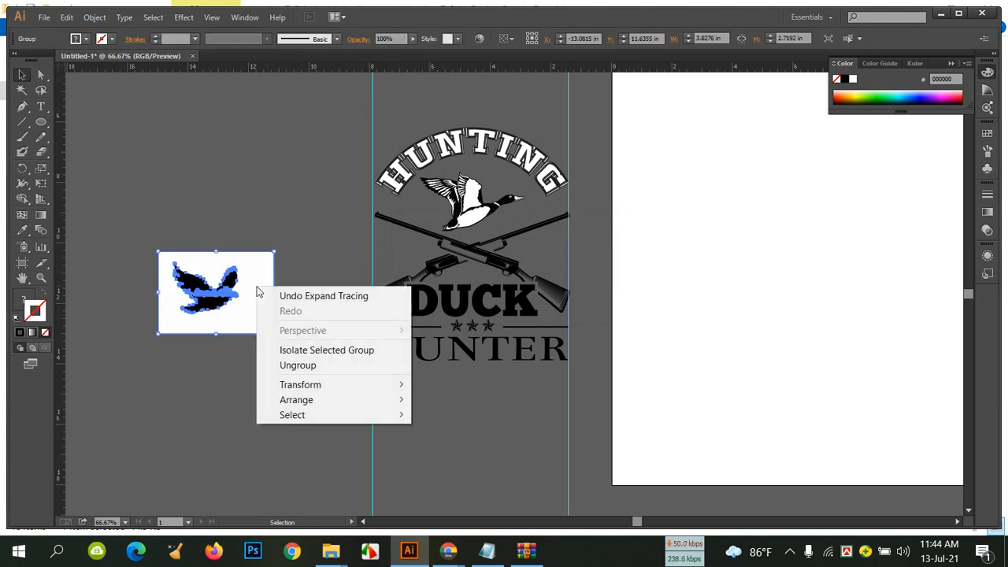
left_click(296, 366)
left_click_drag(256, 282, 258, 226)
right_click(260, 241)
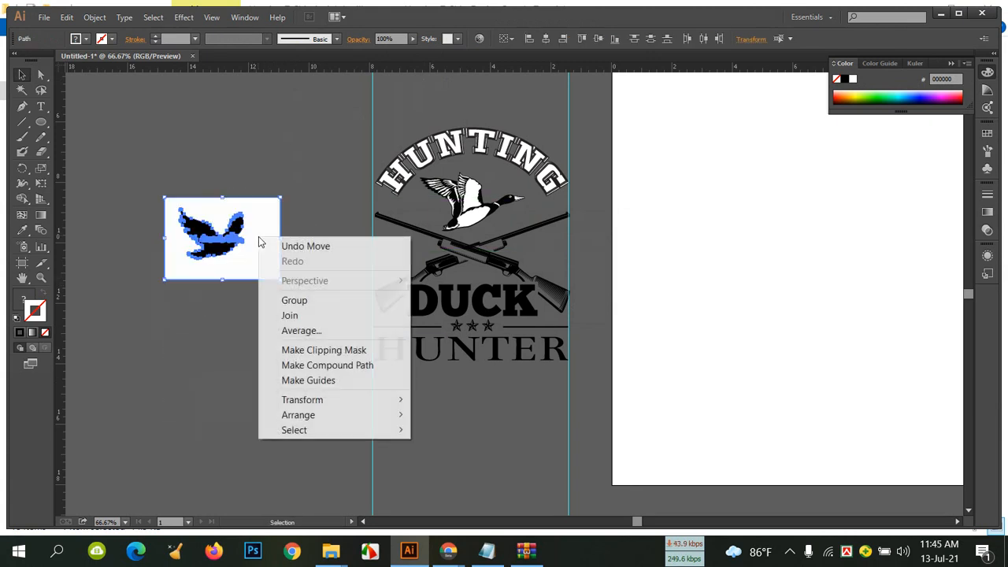
right_click(217, 237)
left_click(311, 139)
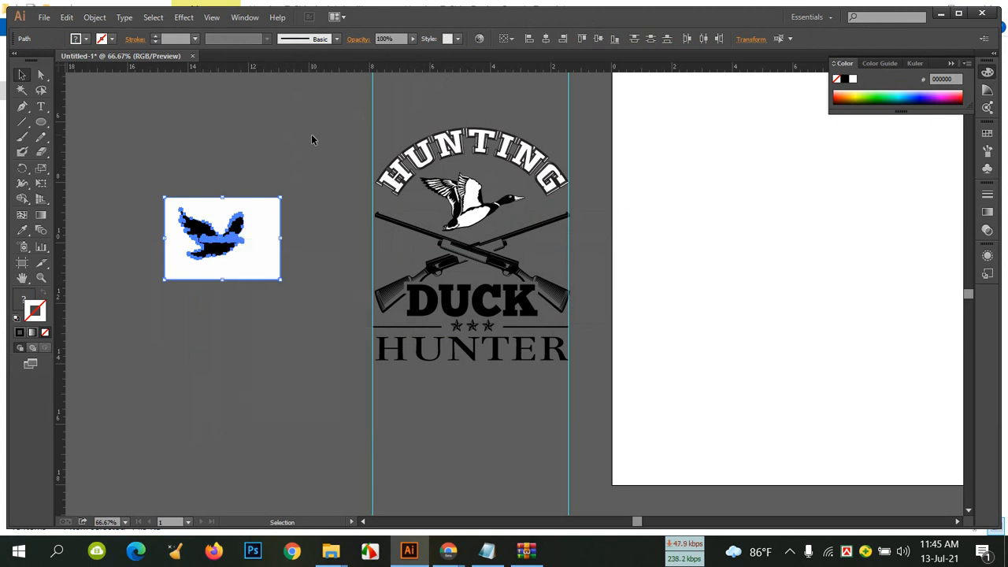
left_click(230, 235)
right_click(219, 246)
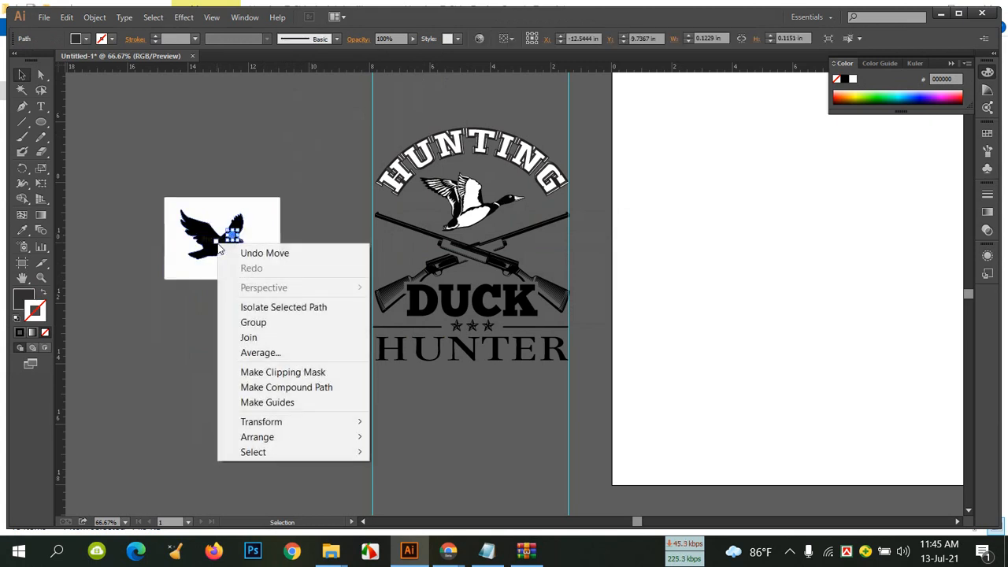
left_click(250, 214)
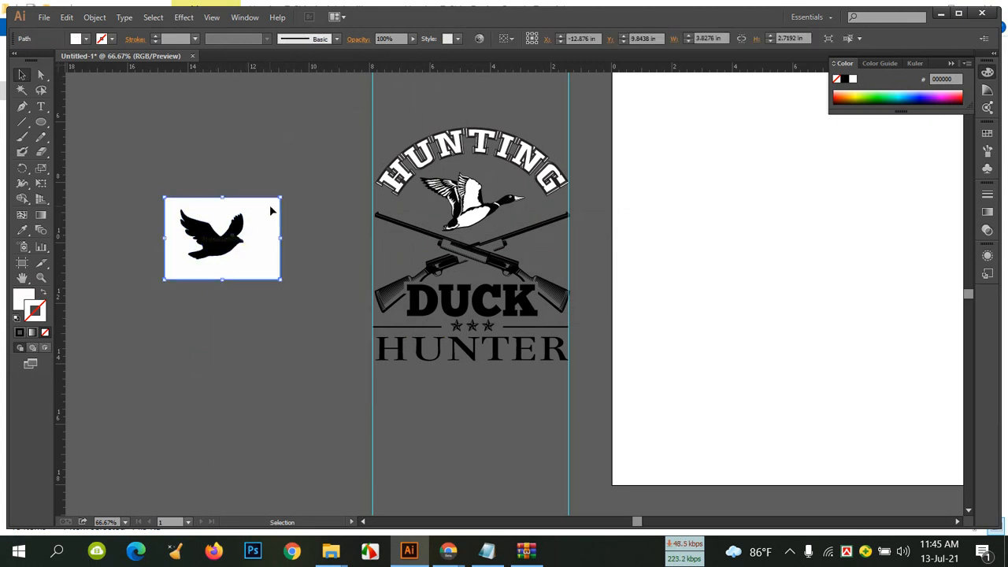
key("Delete")
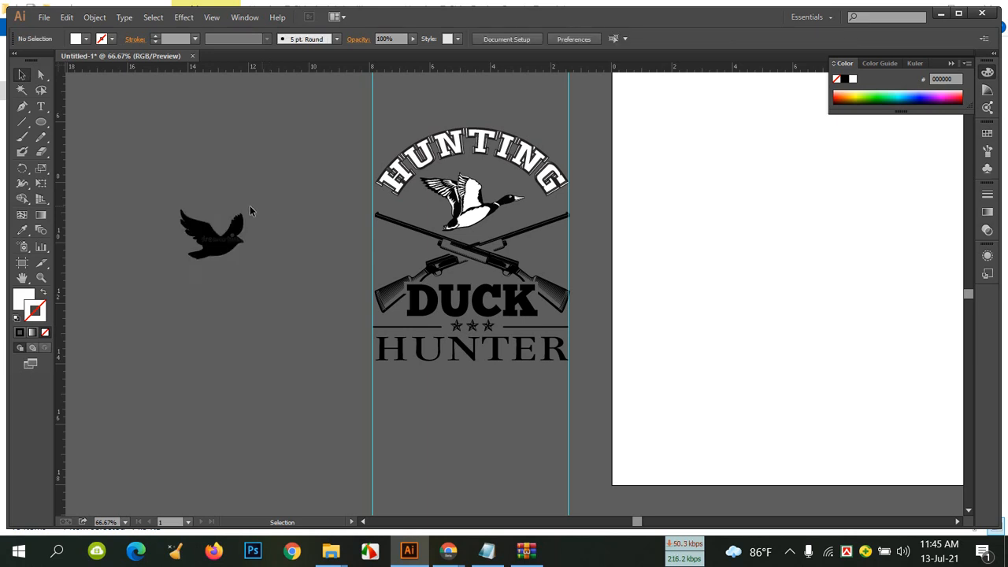
Group all the bird paths and fit the bird, about 1.03 in wide, into the gap left of the rifles' crossing.
left_click_drag(153, 193, 309, 300)
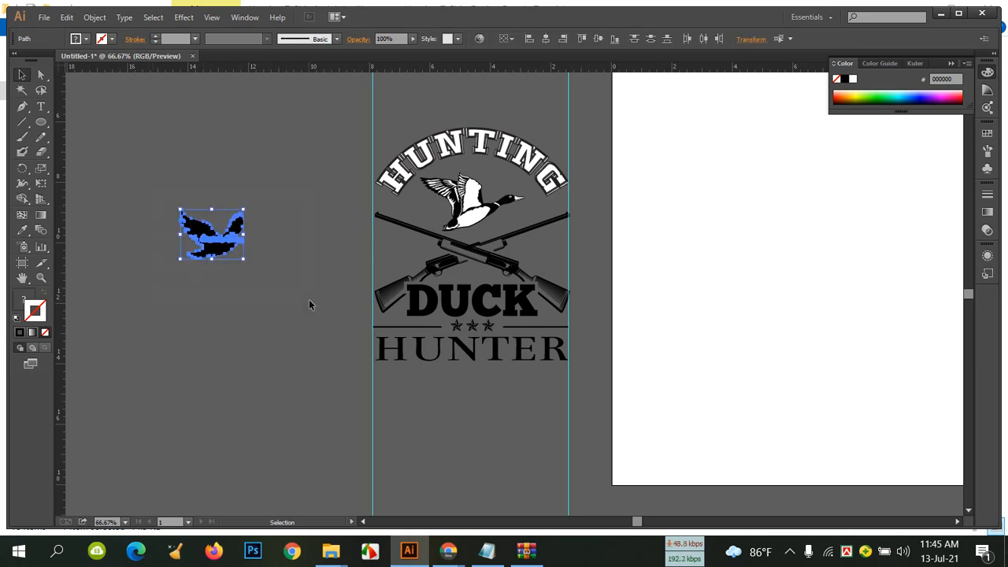
key("ctrl+g")
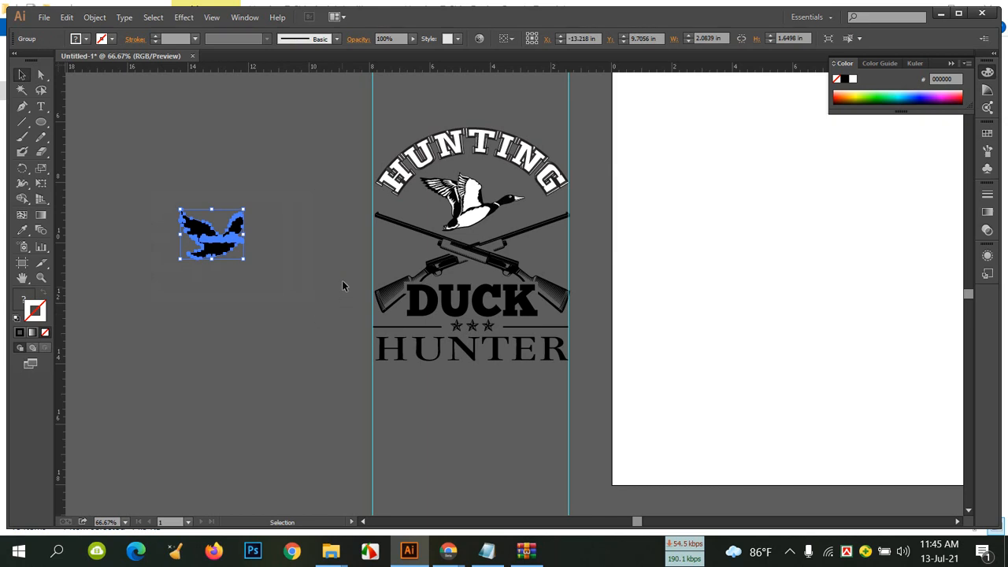
left_click_drag(244, 261, 401, 252)
left_click(221, 257)
left_click(319, 290)
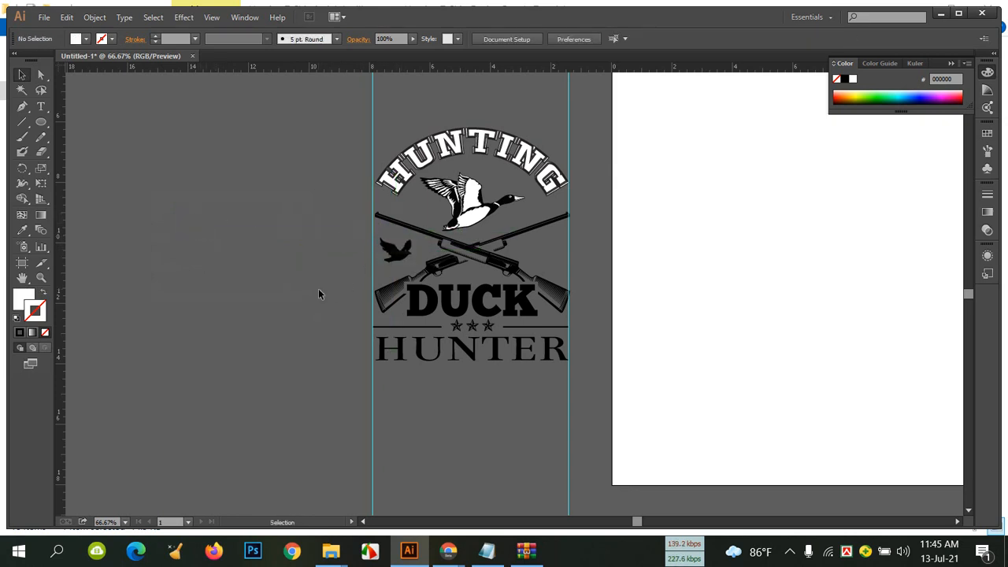
Create a copy of the bird reflected about the vertical axis and place it in the gap right of the rifles' crossing.
left_click(398, 252)
right_click(398, 253)
mouse_move(445, 352)
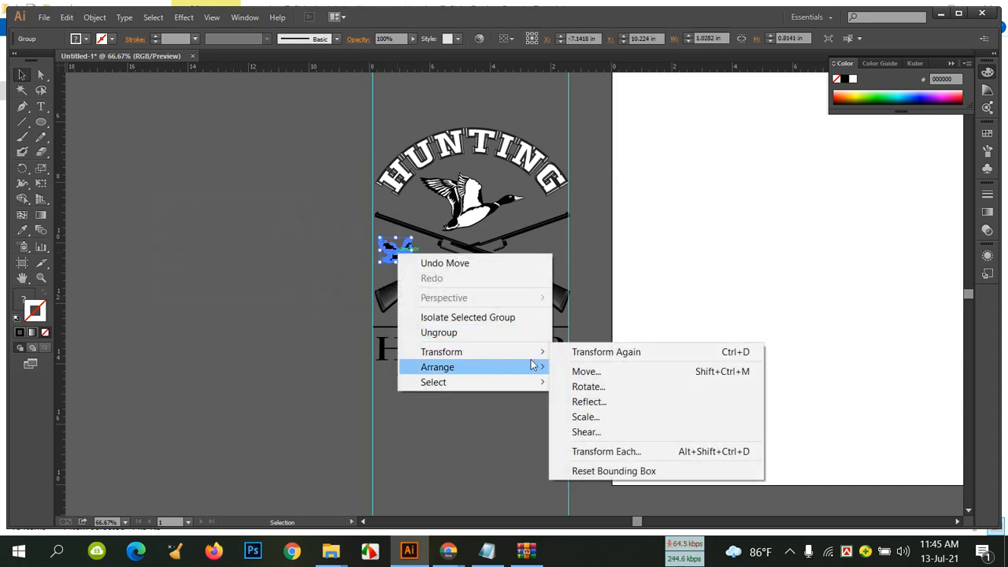
left_click(609, 401)
left_click(798, 311)
left_click(800, 336)
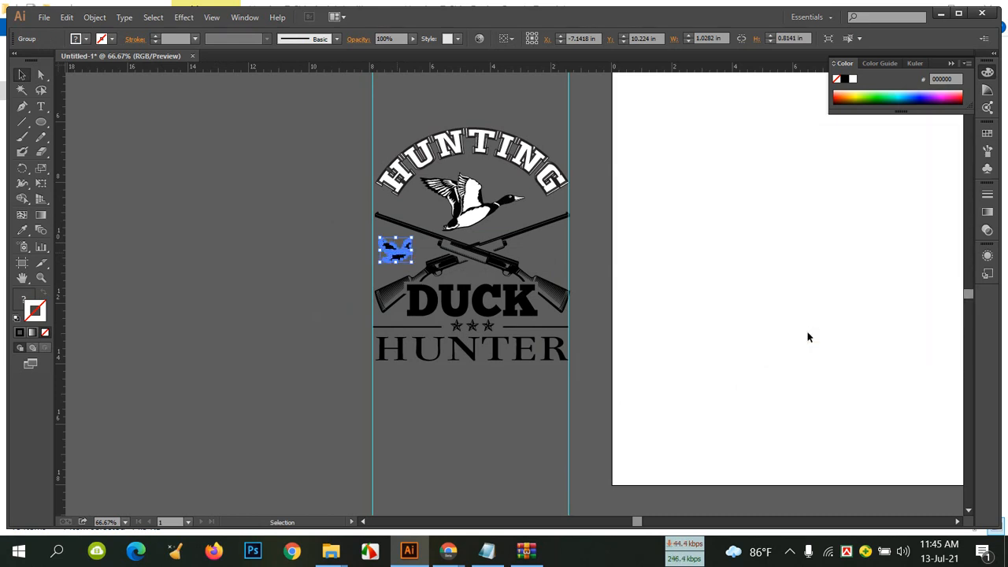
left_click_drag(401, 252, 539, 254)
left_click(514, 396)
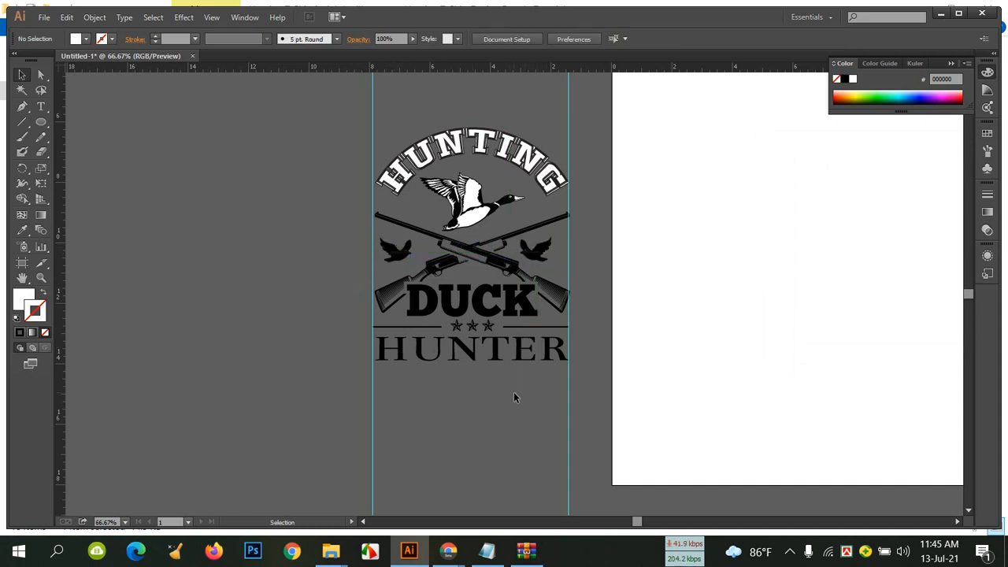
Shrink the left bird proportionally to about 0.68 in wide and delete the larger mirrored bird on the right.
key("ctrl+plus")
key("ctrl+plus")
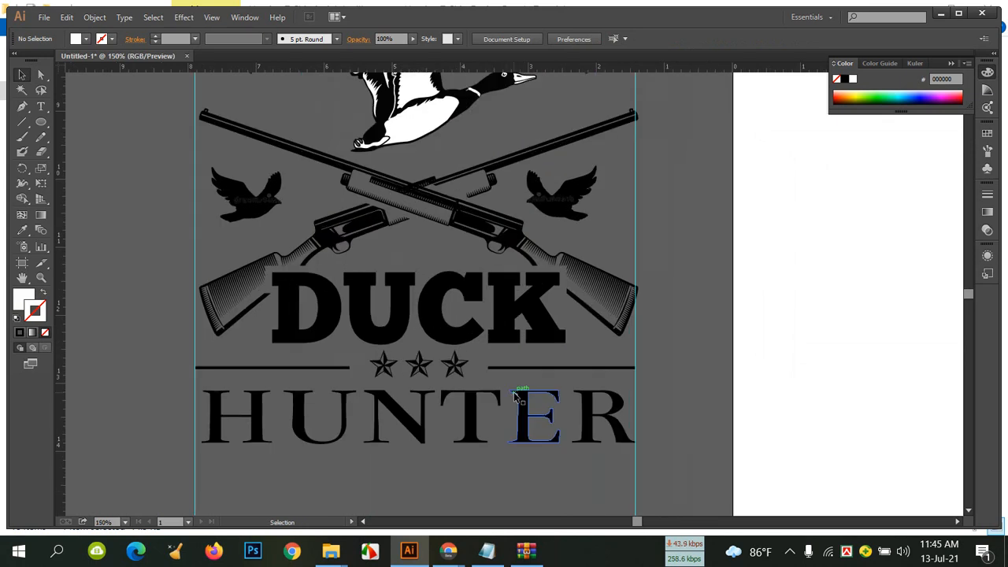
left_click(269, 206)
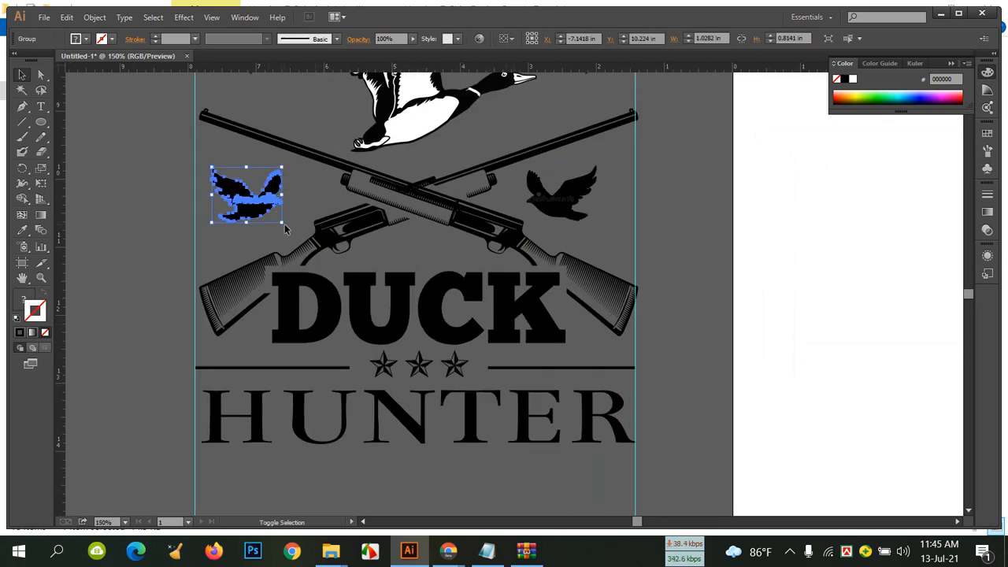
left_click_drag(284, 222, 274, 207)
left_click(275, 207)
left_click(549, 207)
key("Delete")
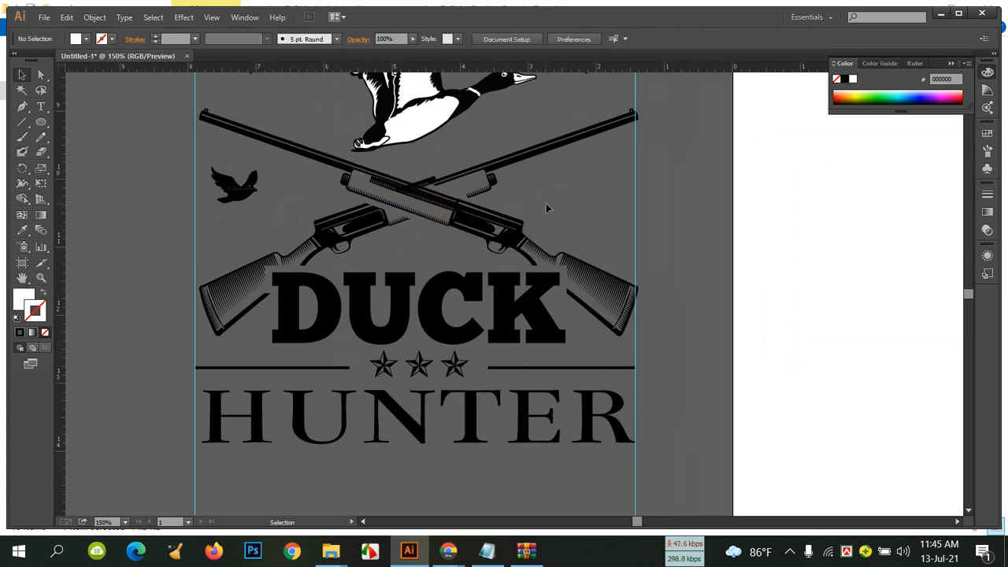
Create a copy of the small left bird reflected about the vertical axis and place it right of the rifles' crossing.
left_click(243, 189)
right_click(243, 189)
mouse_move(302, 285)
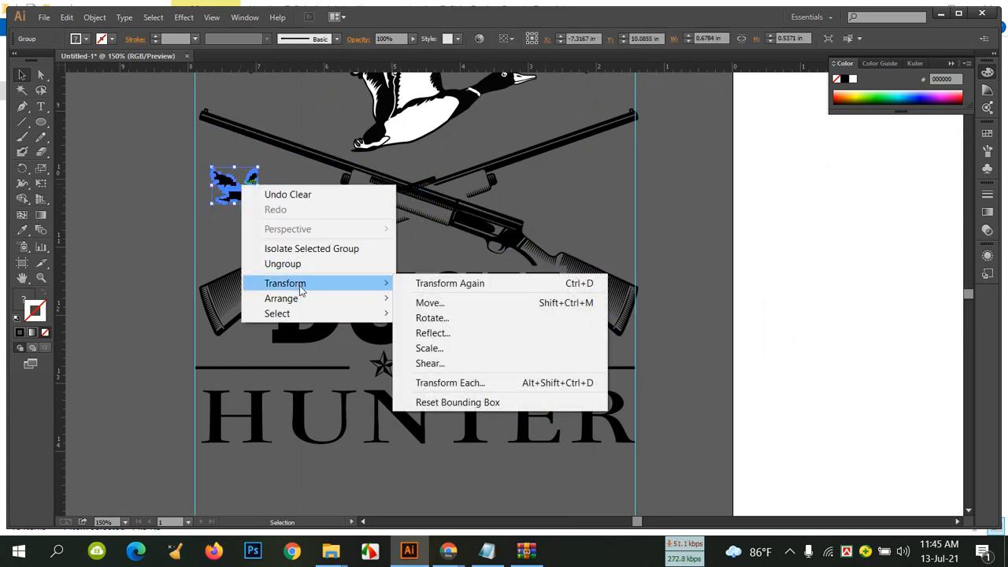
left_click(454, 338)
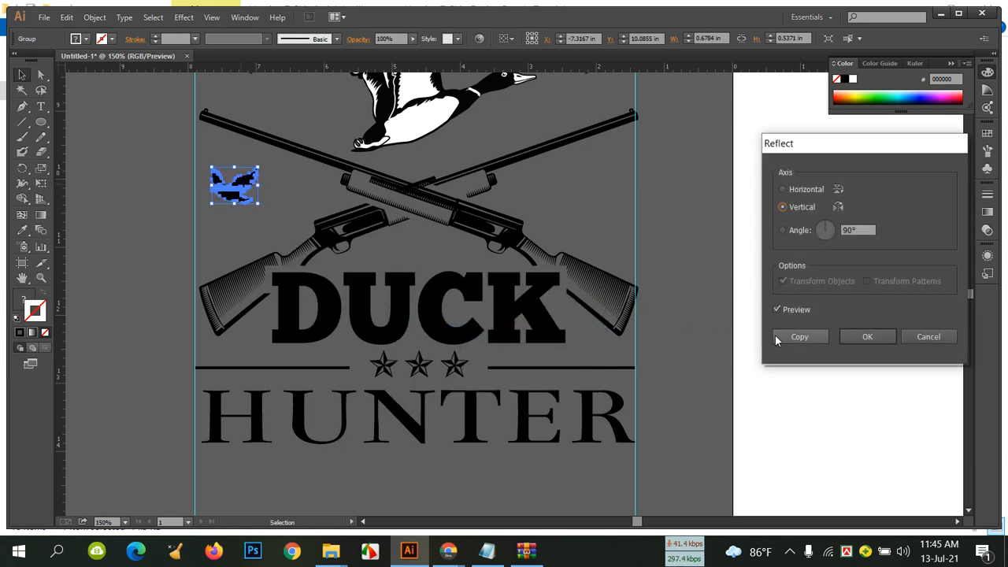
left_click(793, 339)
left_click_drag(240, 186, 546, 213)
key("Right")
key("Right")
key("Right")
key("Right")
key("Right")
key("Right")
key("Right")
key("Right")
key("Right")
key("Right")
key("Right")
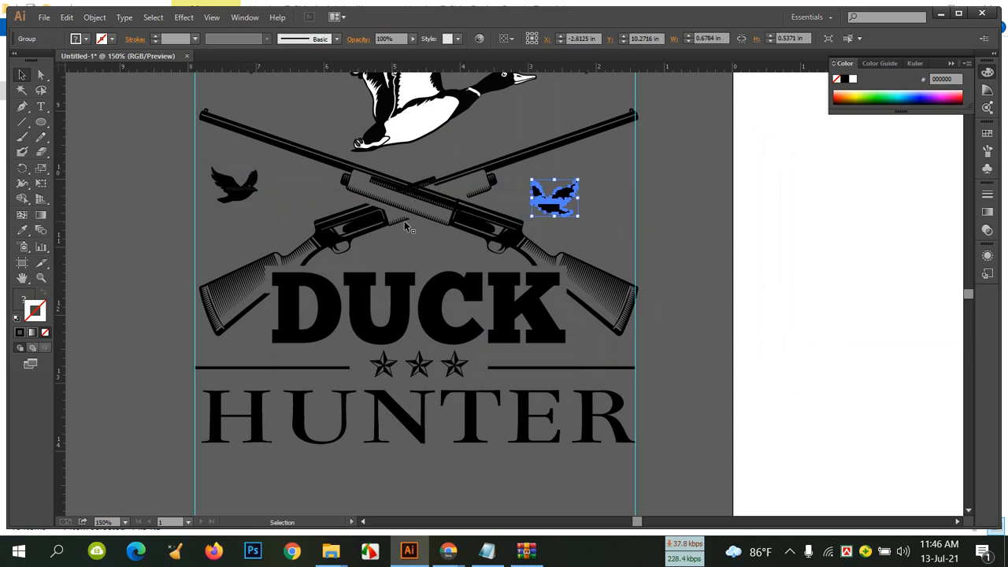
Move the left bird closer to the rifles' crossing and align both birds to their vertical centre.
left_click_drag(226, 197, 270, 206)
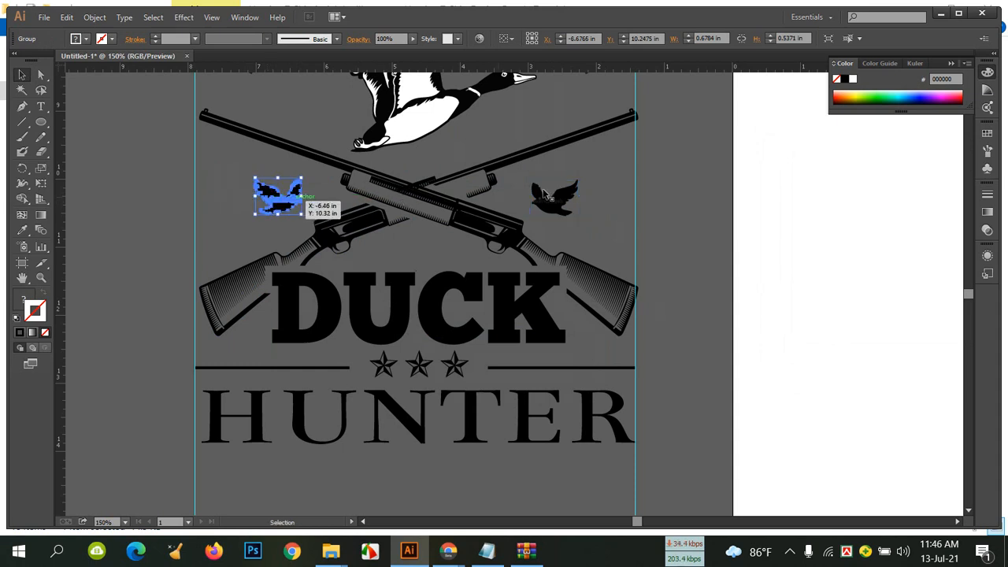
left_click(612, 183)
left_click(294, 188)
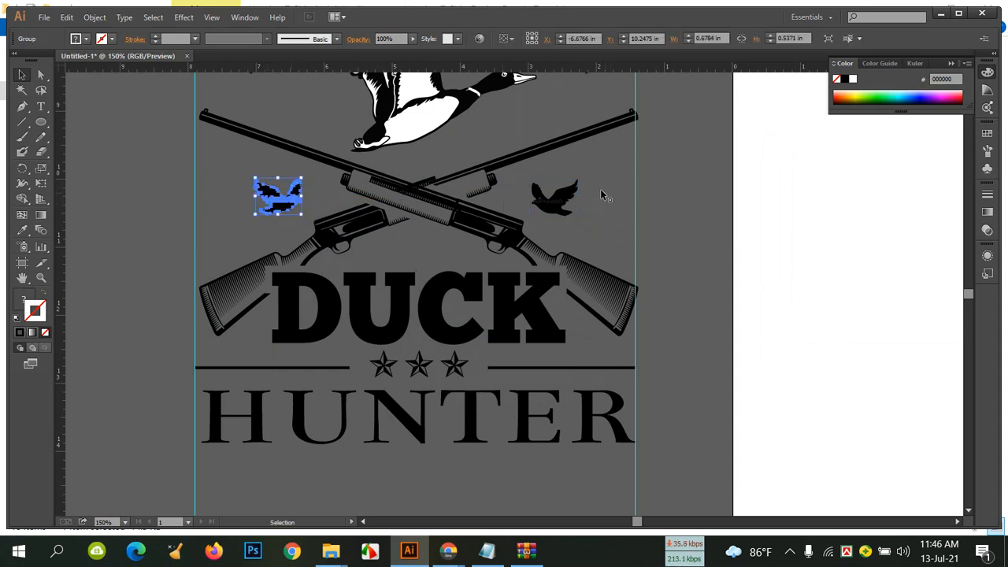
left_click(569, 193, "shift")
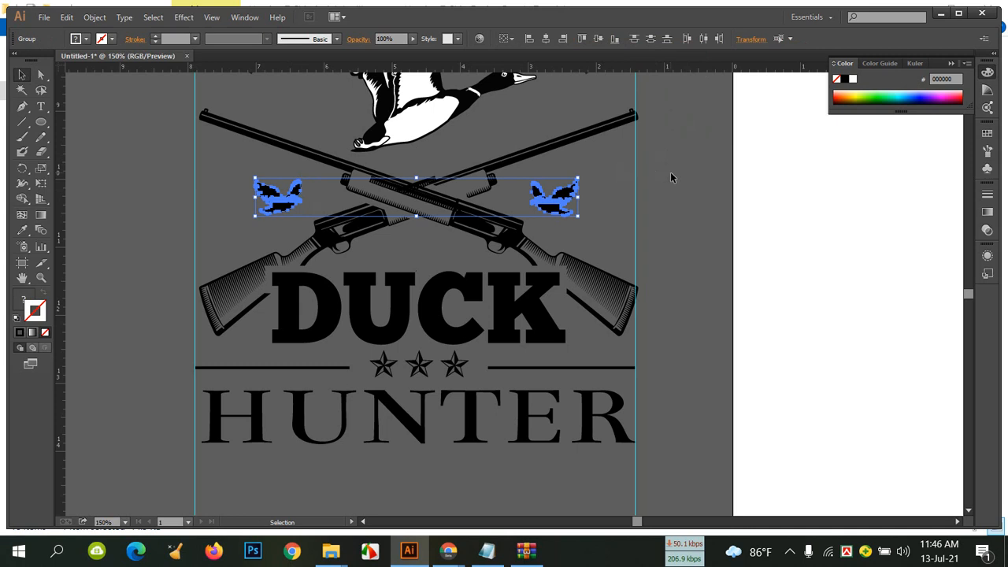
left_click(602, 39)
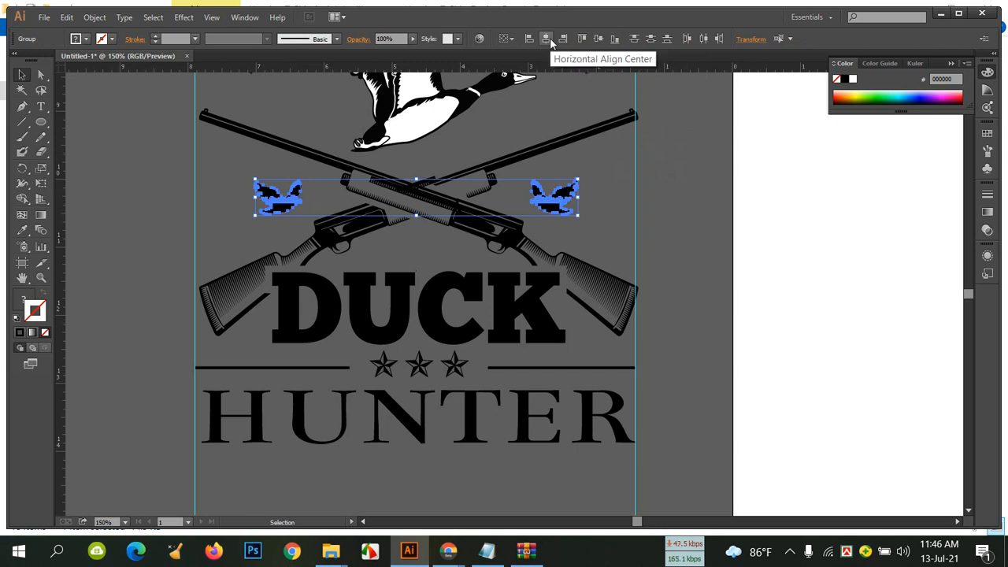
left_click(708, 220)
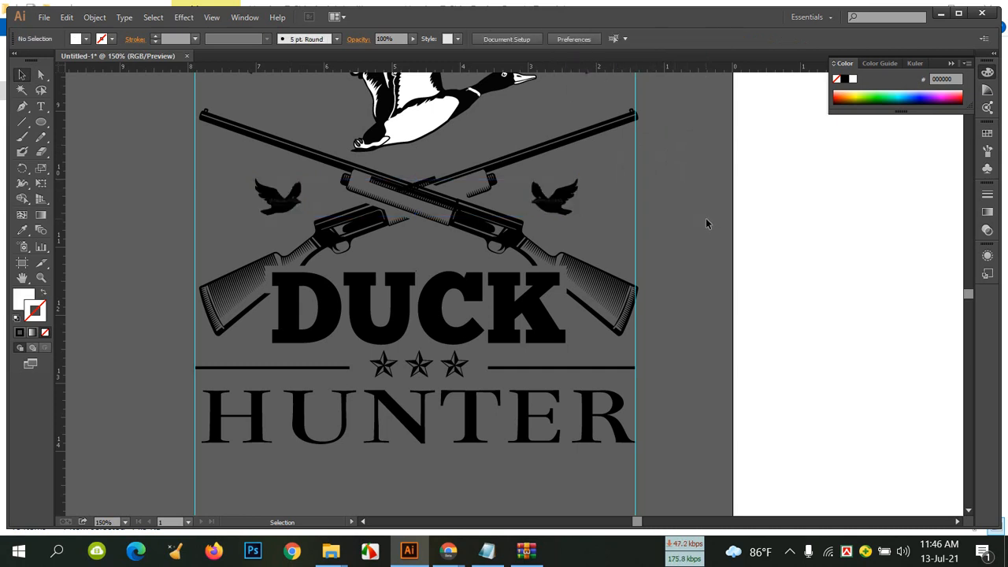
Select the whole Duck Hunter design, nudge it slightly left, group it and move it onto the white artboard.
key("ctrl+minus")
key("ctrl+minus")
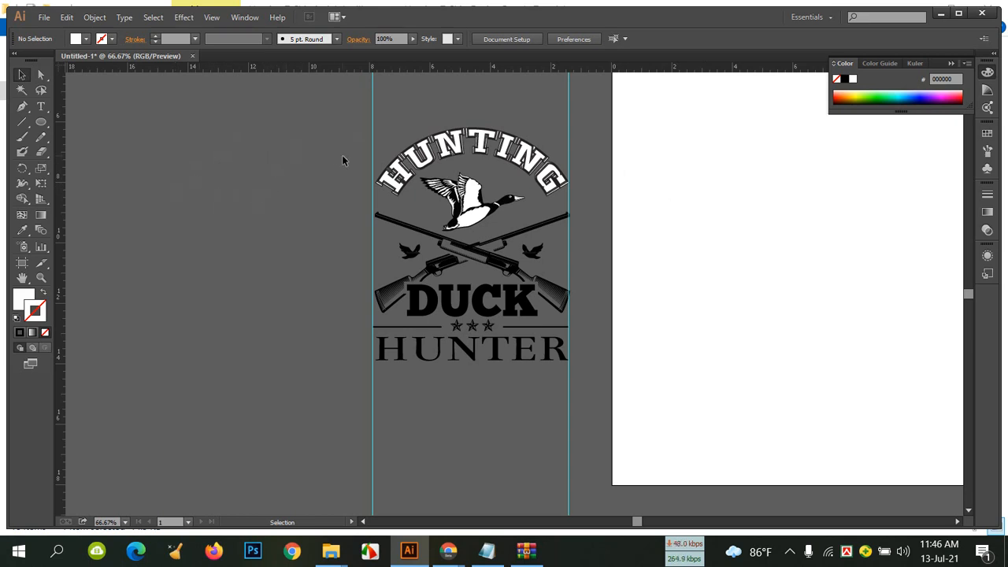
left_click_drag(355, 135, 563, 419)
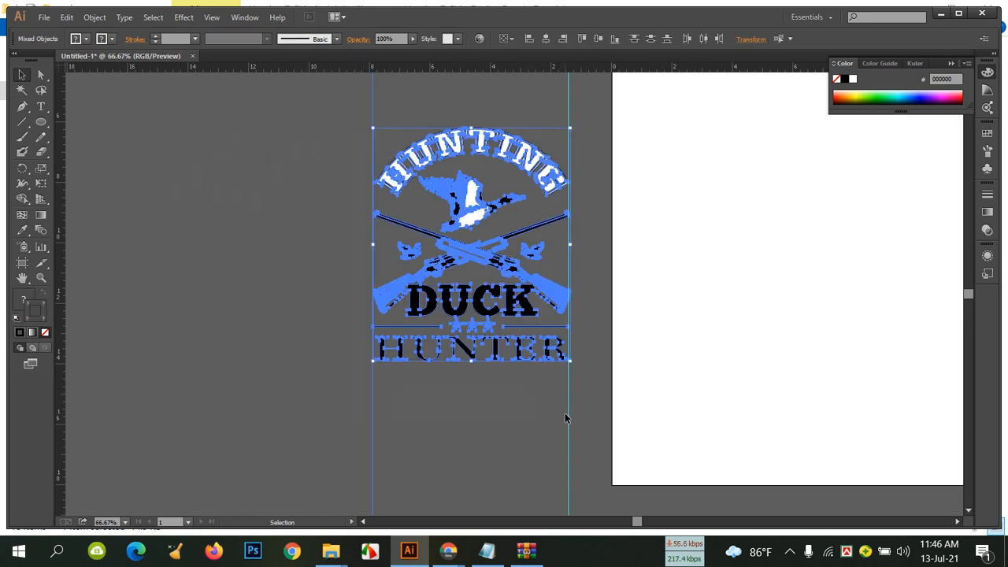
key("Left")
key("Left")
key("Left")
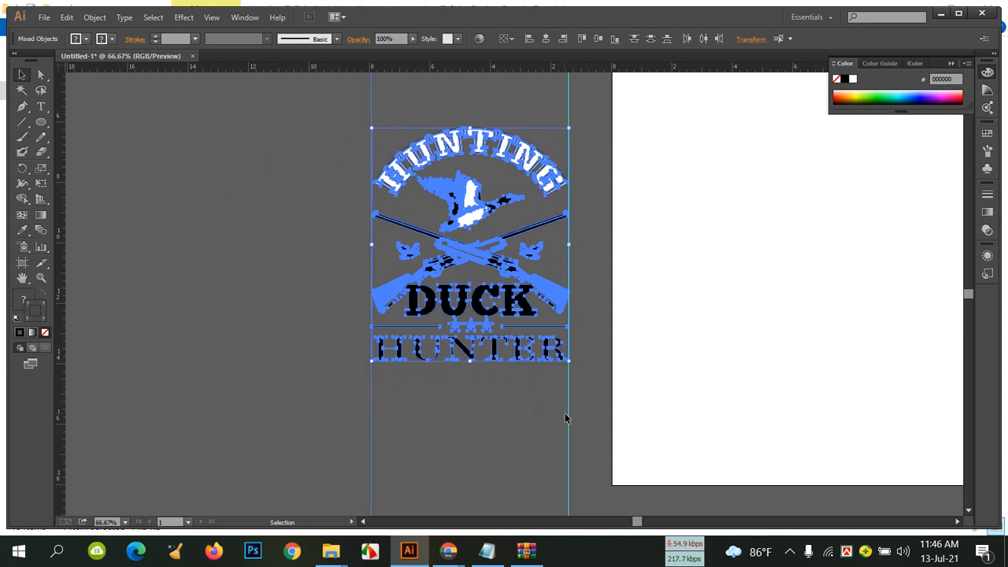
key("a")
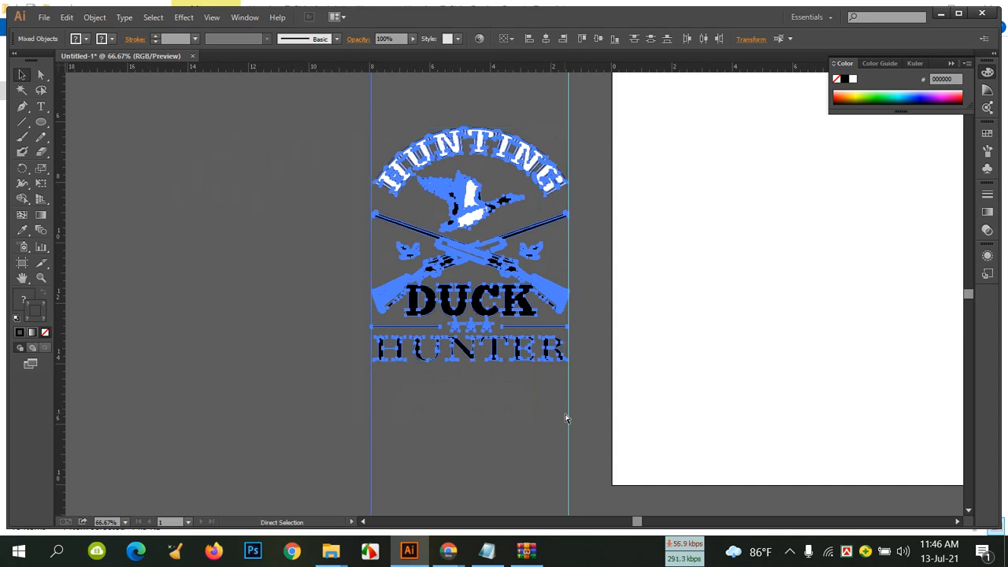
key("ctrl+g")
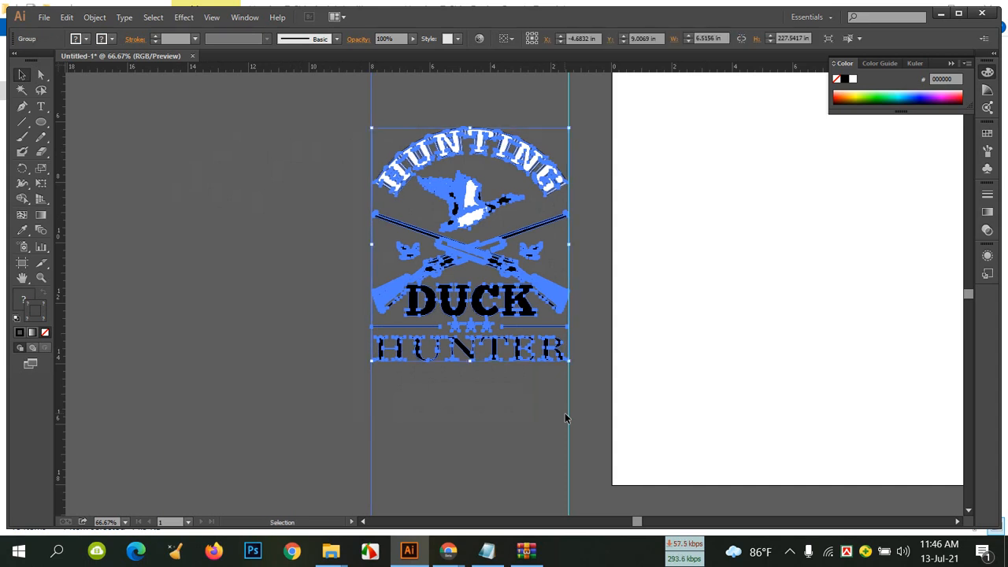
left_click_drag(474, 195, 749, 248)
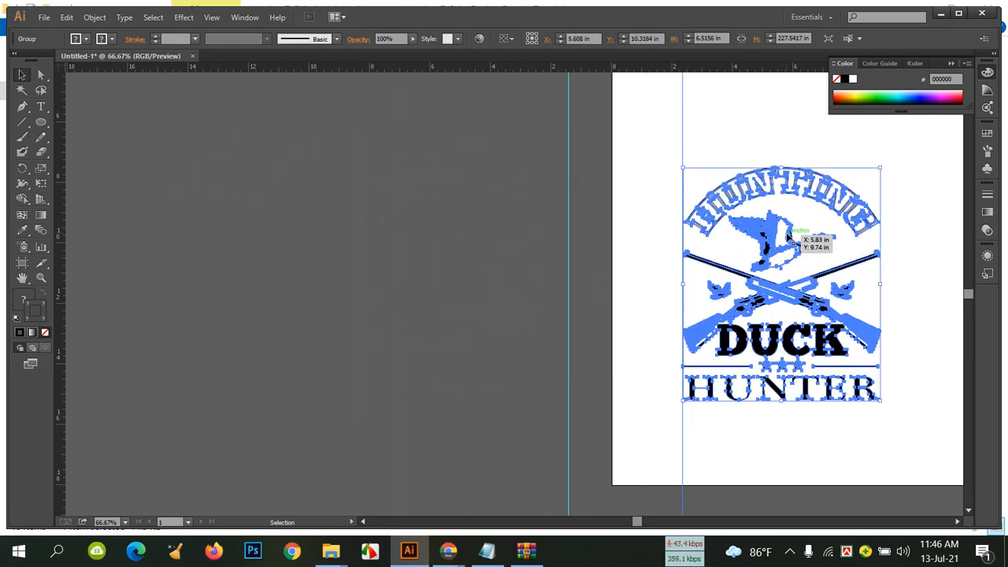
left_click(652, 233)
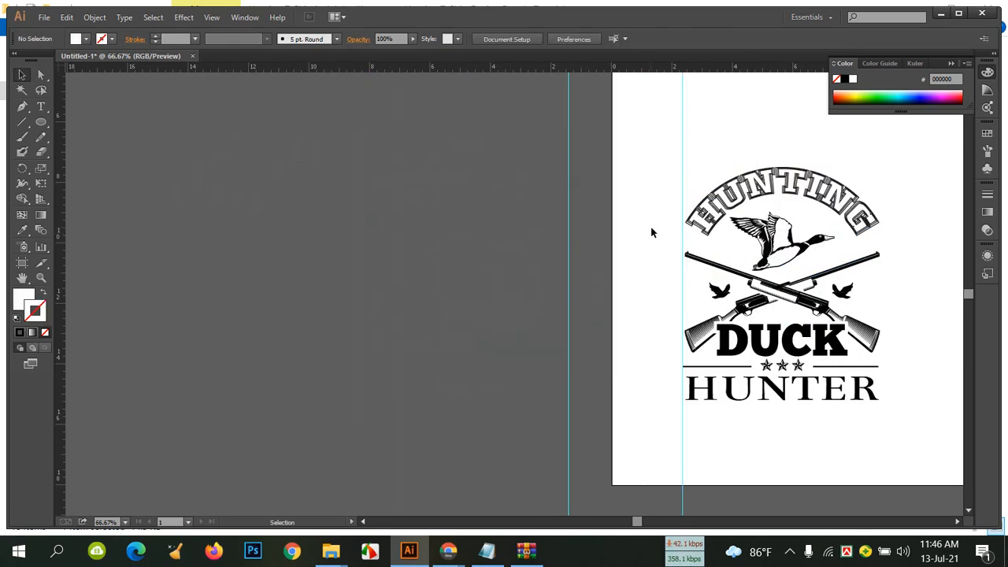
right_click(684, 181)
left_click(679, 126)
key("ctrl+a")
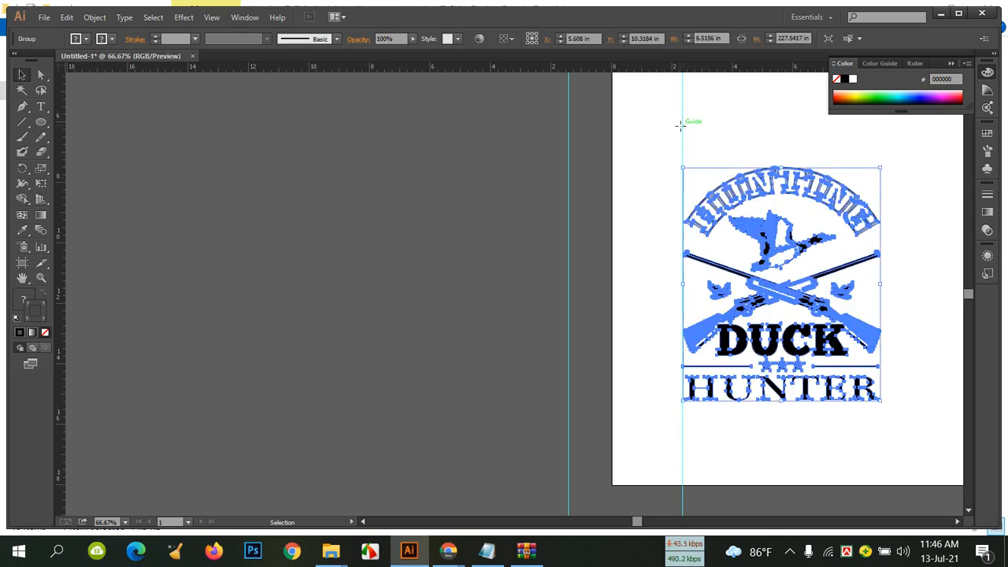
right_click(683, 125)
left_click(728, 118)
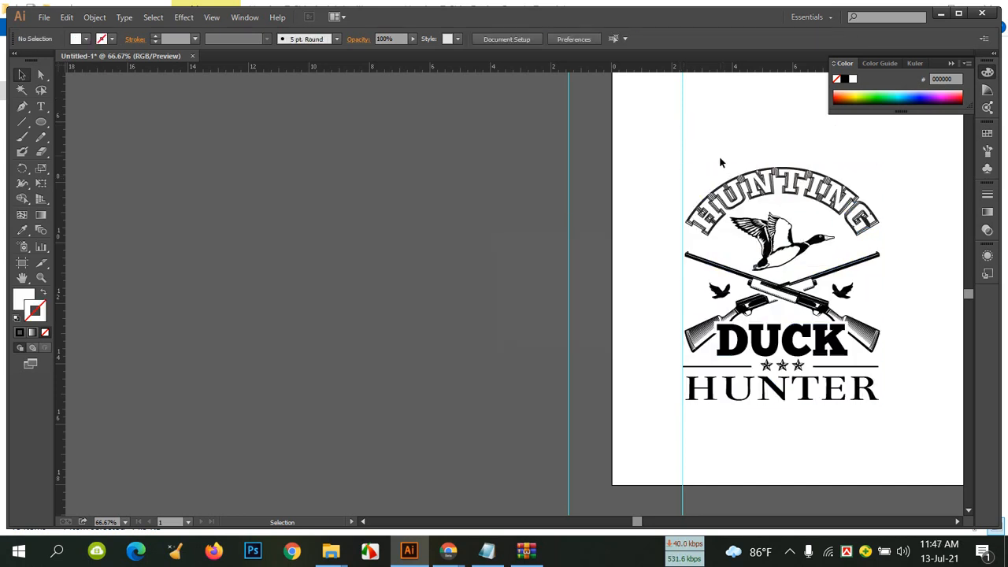
key("space")
left_click_drag(779, 314, 486, 242)
scroll(592, 313, "up", 3)
left_click(365, 145)
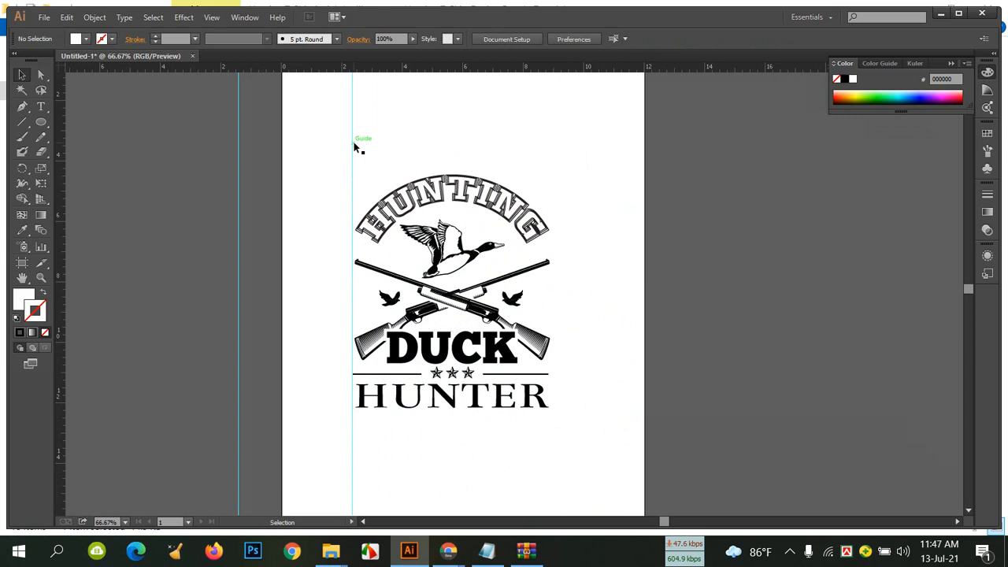
key("ctrl+a")
right_click(353, 147)
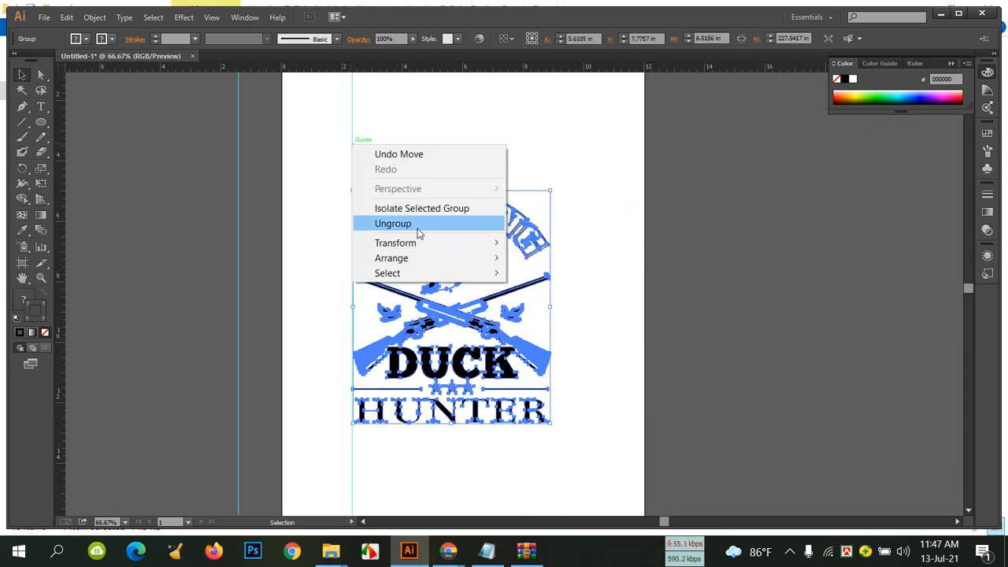
left_click(528, 145)
right_click(438, 202)
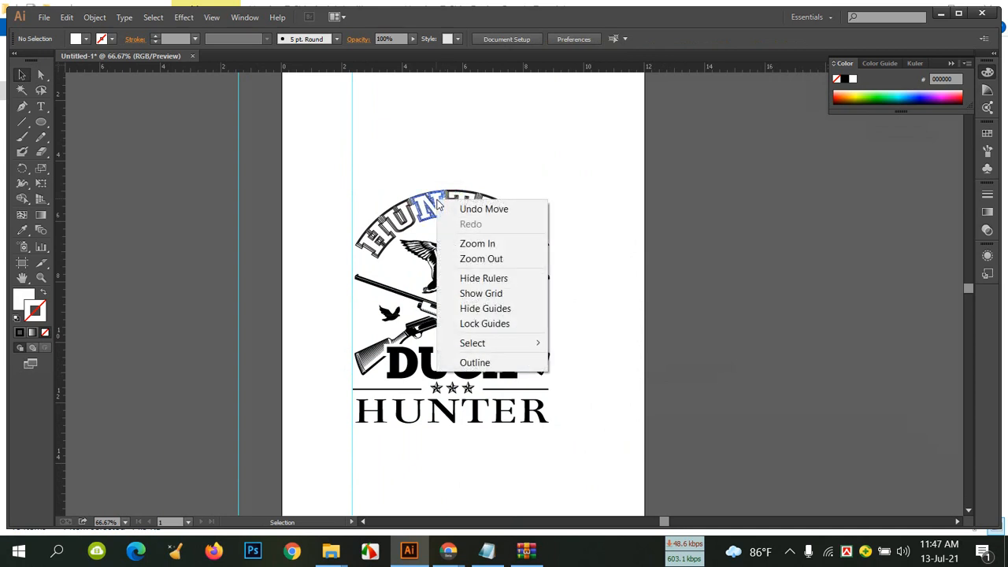
Ungroup the design to free the vertical guide and move that guide off the artboard to its left.
left_click(397, 218)
right_click(395, 214)
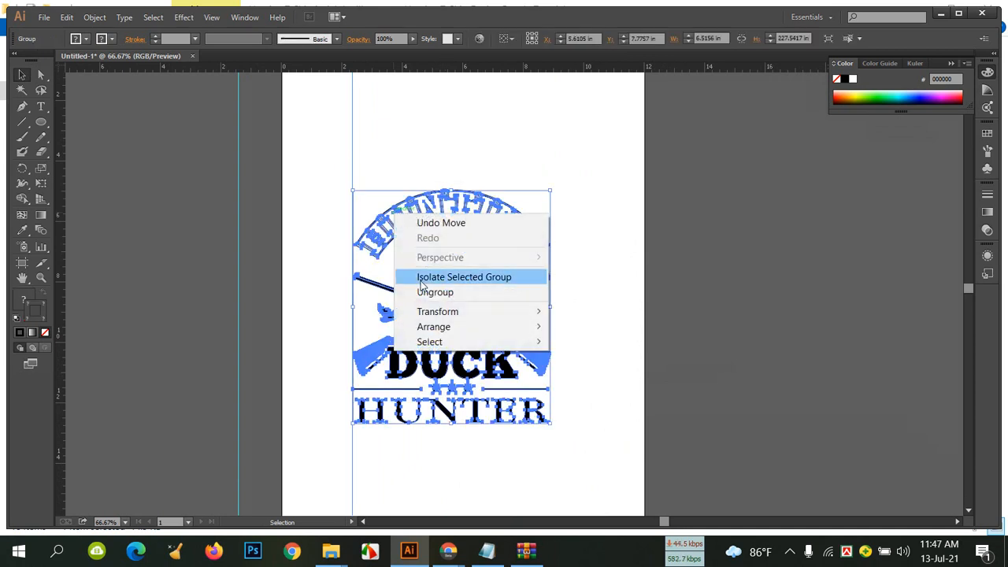
left_click(427, 292)
left_click(363, 160)
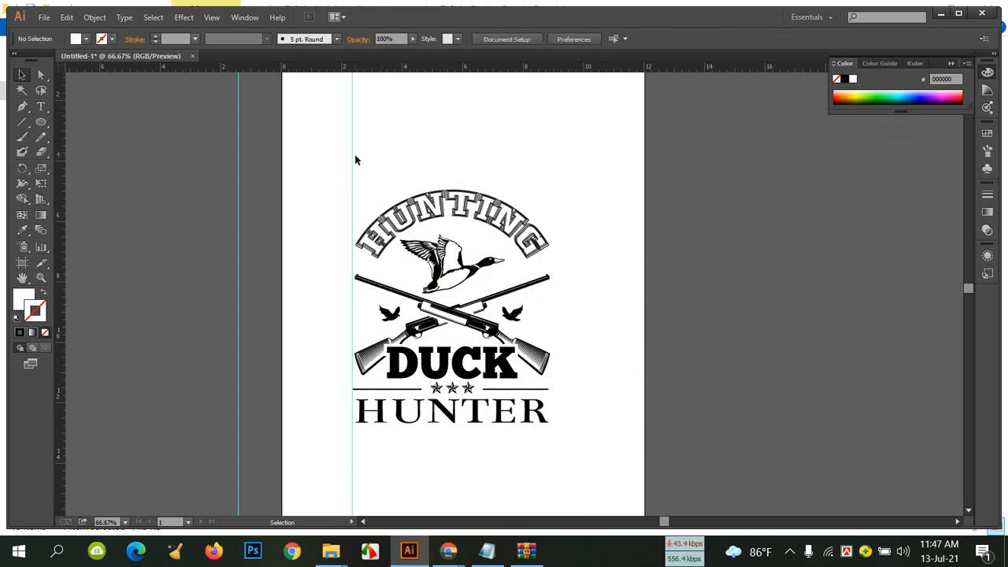
left_click_drag(350, 157, 190, 167)
Group all the artwork without the guides and enlarge it proportionally to about 10.8 in wide.
left_click_drag(322, 168, 575, 443)
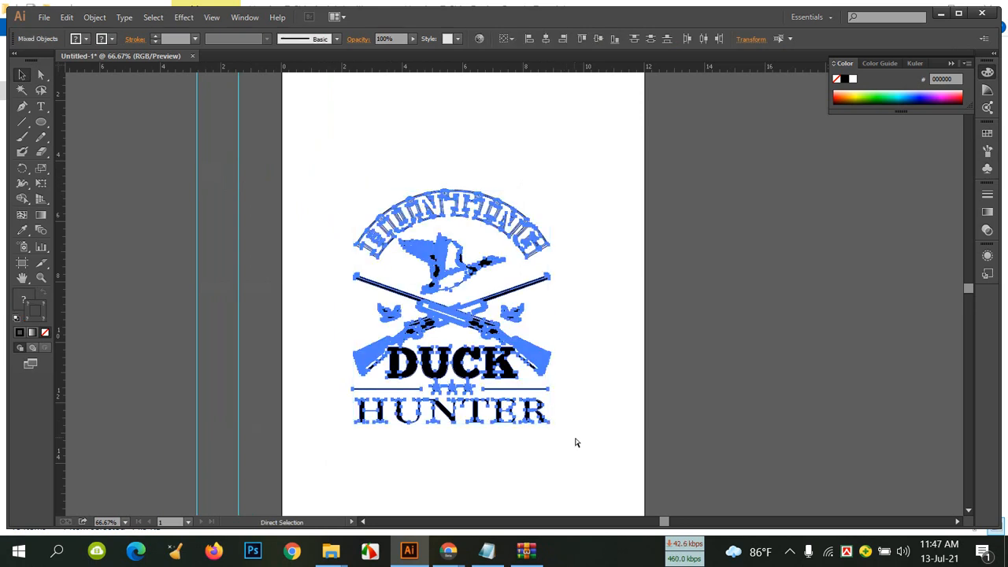
key("v")
key("ctrl+g")
key("ctrl+minus")
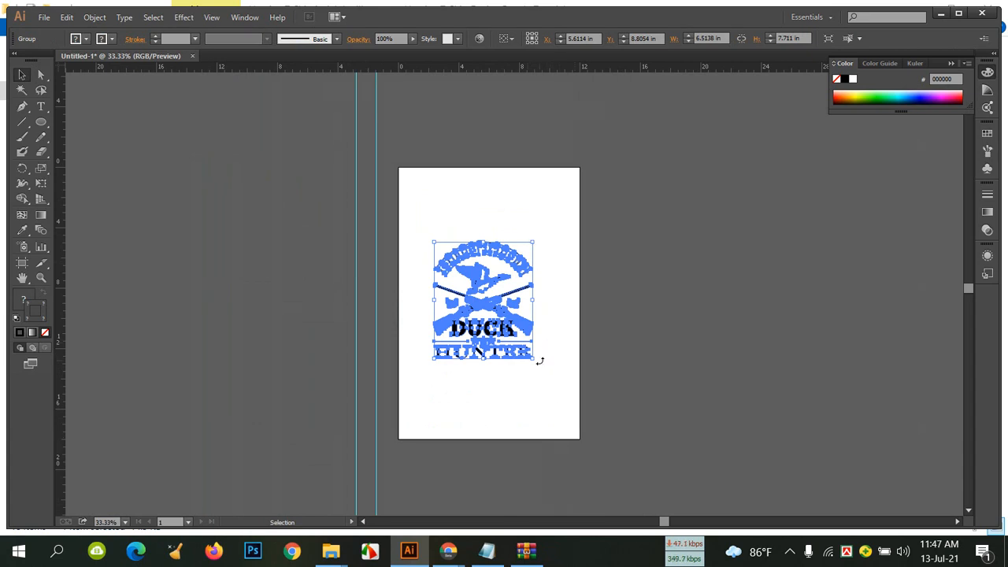
left_click_drag(534, 359, 596, 465)
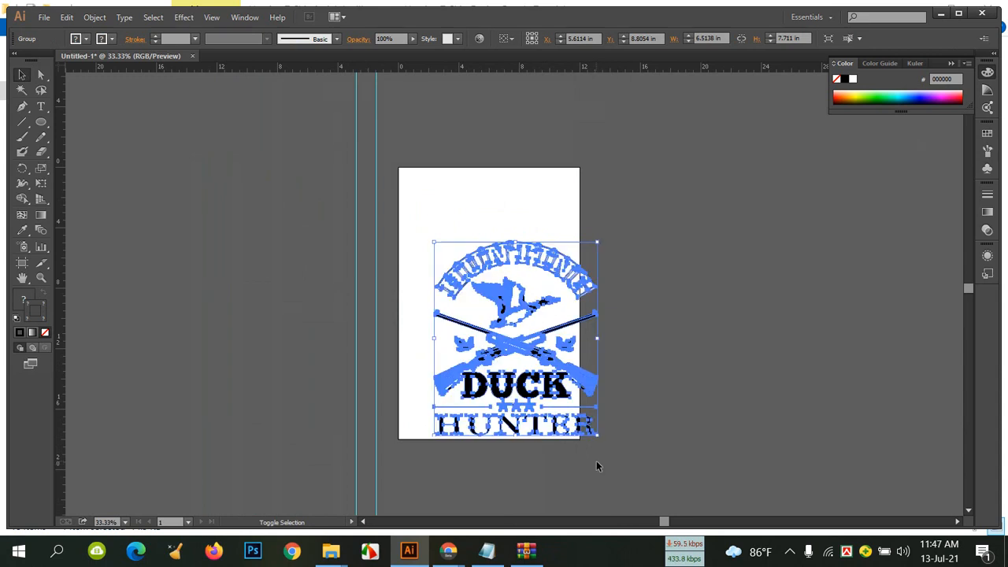
left_click(689, 311)
Align the grouped design to the artboard, centring it horizontally and vertically.
left_click(515, 254)
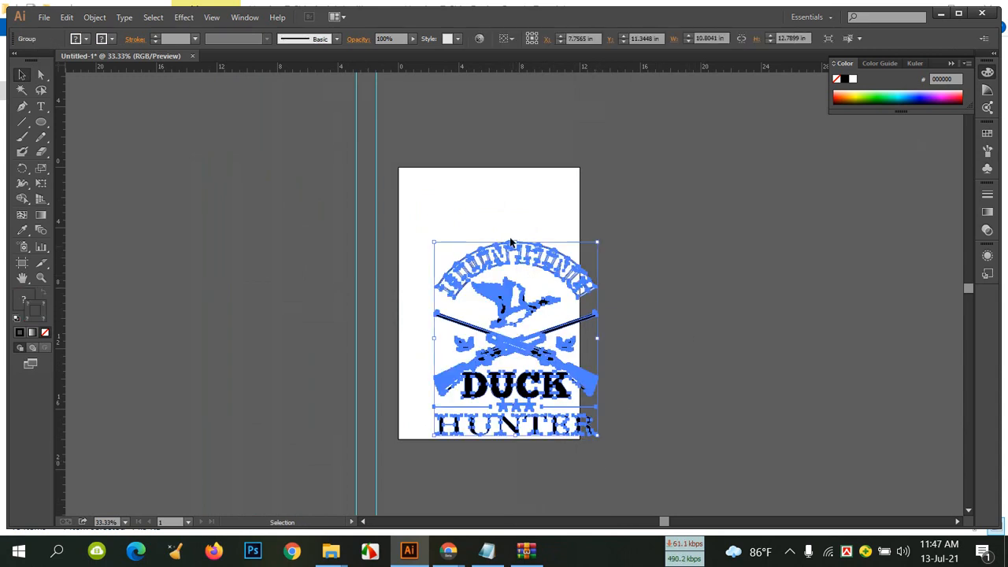
left_click(511, 39)
left_click(527, 82)
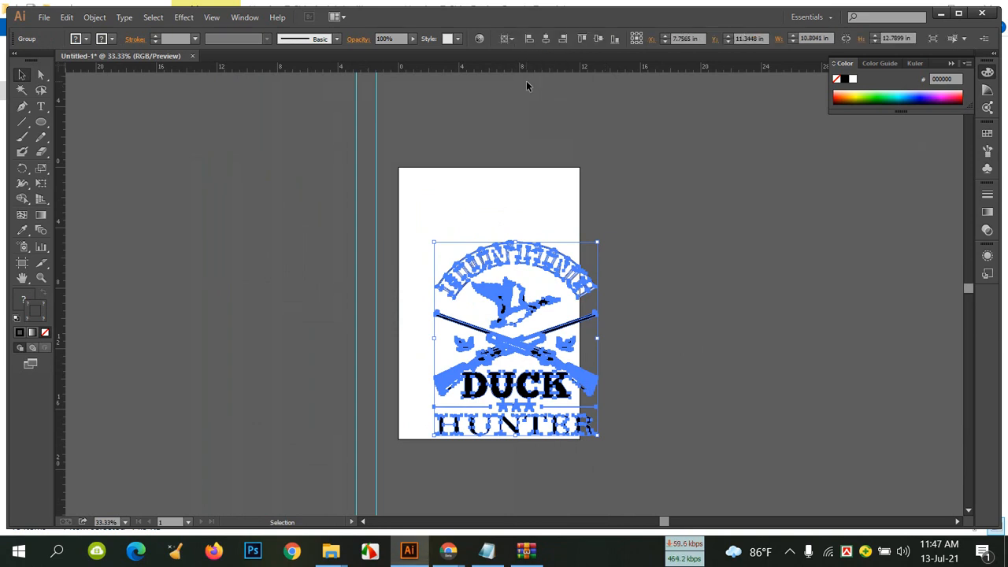
left_click(544, 42)
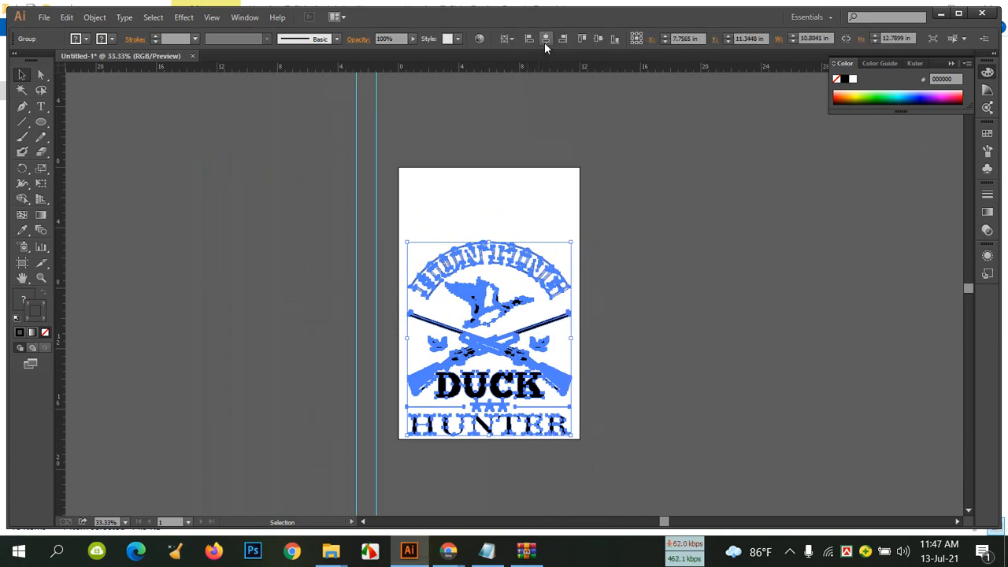
left_click(596, 40)
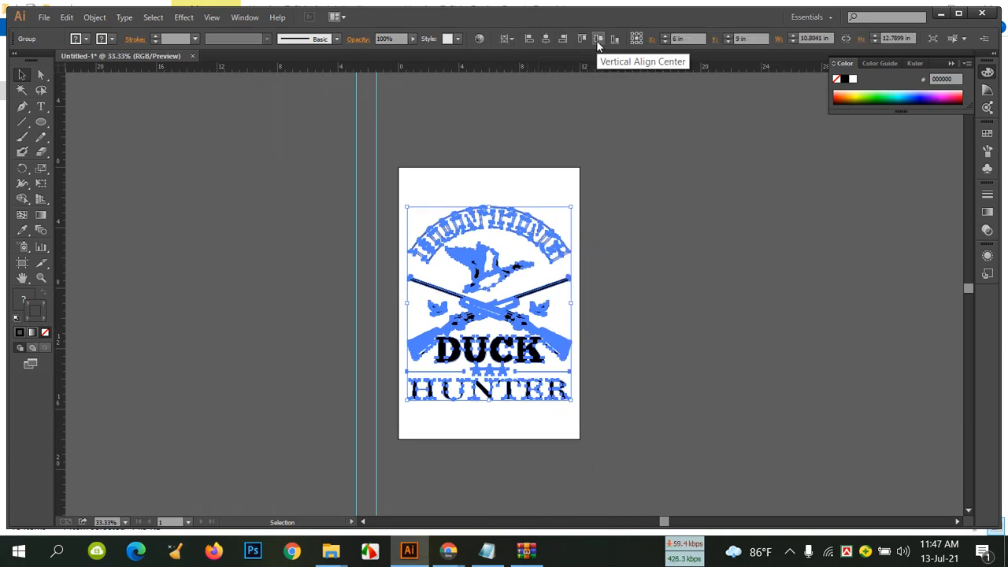
left_click(705, 218)
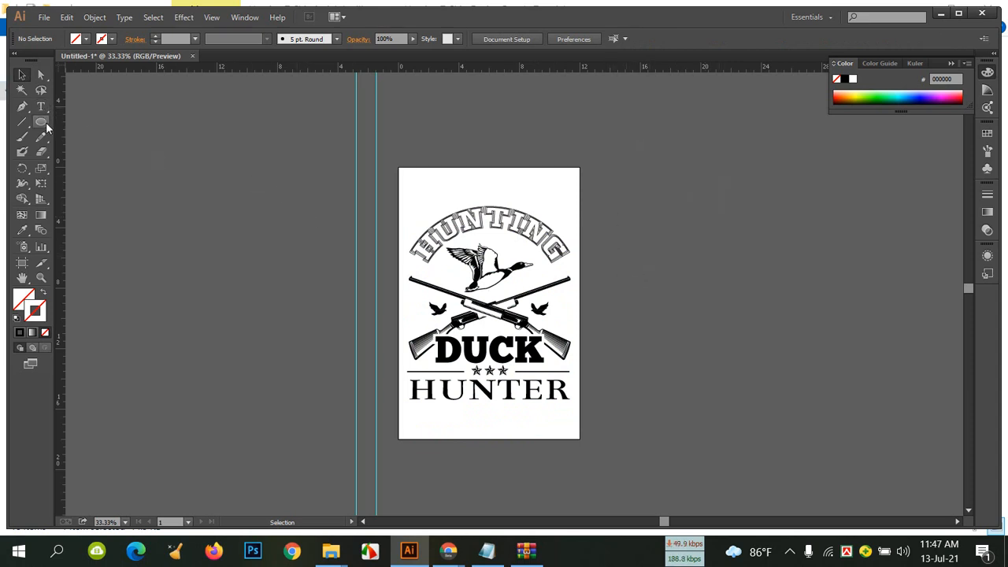
Draw a 12 × 18 in rectangle that covers the entire artboard.
left_click_drag(39, 120, 78, 121)
mouse_move(399, 167)
left_mouse_down()
mouse_move(562, 348)
mouse_move(585, 458)
mouse_move(580, 438)
left_mouse_up()
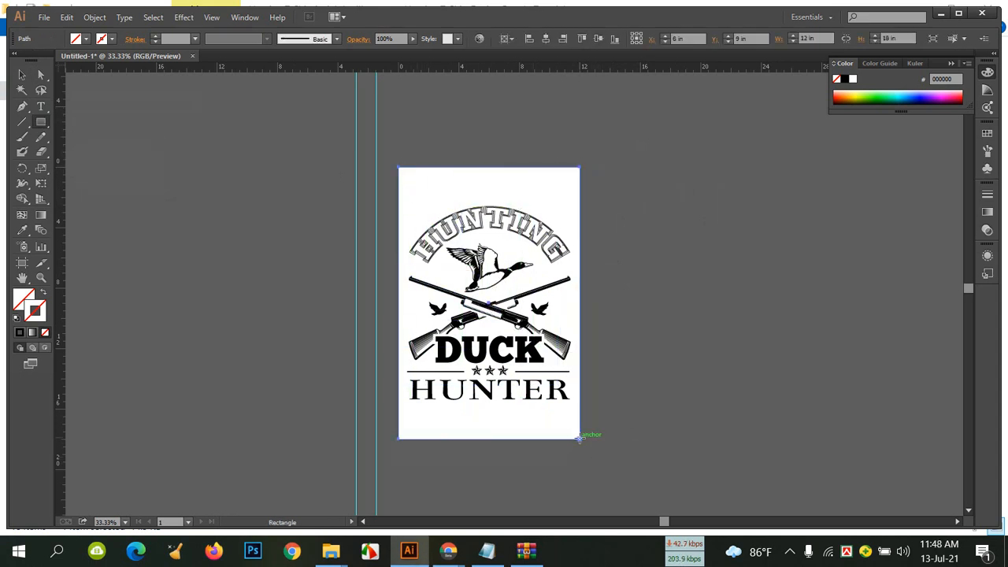
key("v")
Try brown and tan swatches as the artboard-sized rectangle's fill and settle on light beige.
left_click(77, 39)
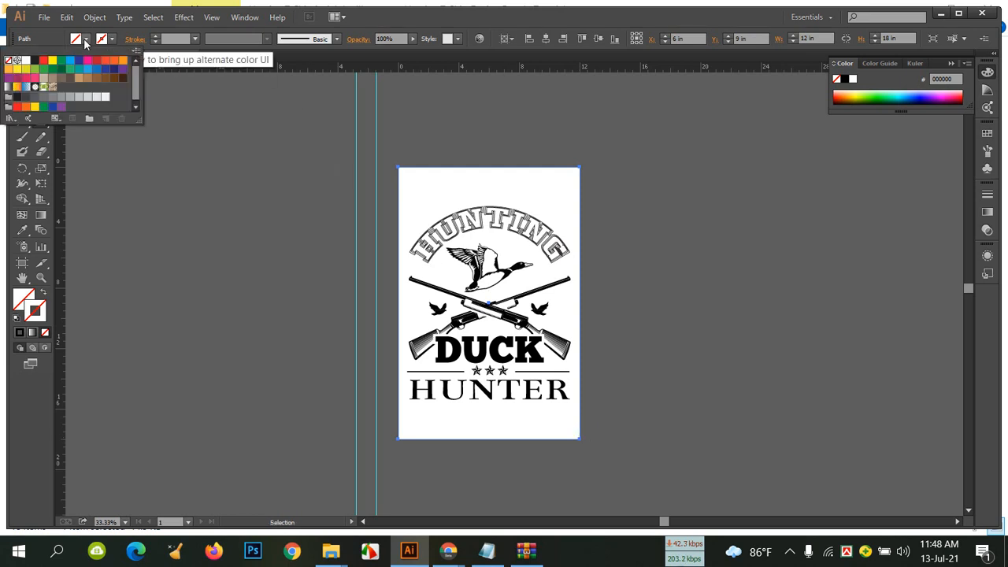
left_click(115, 81)
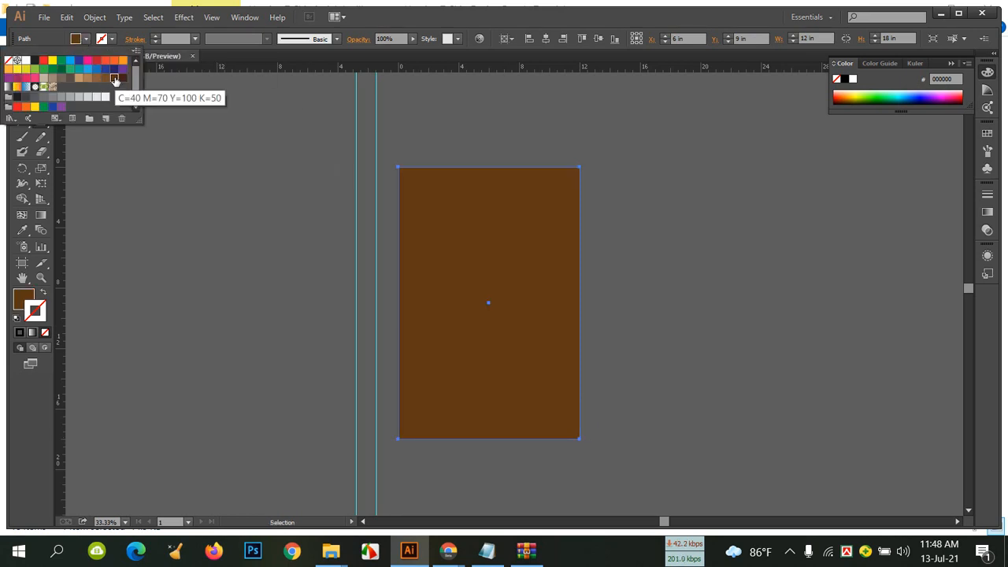
left_click(123, 80)
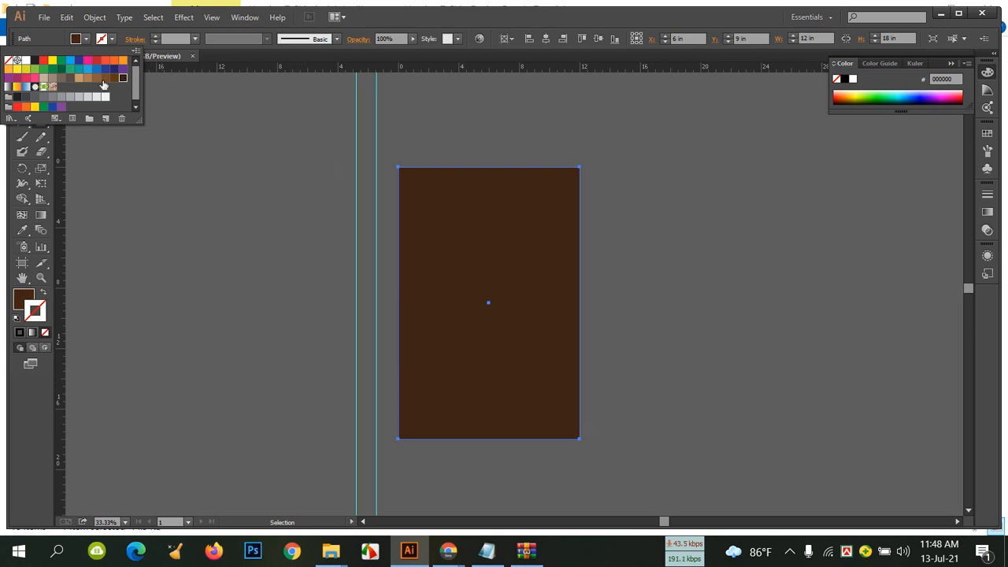
left_click(80, 79)
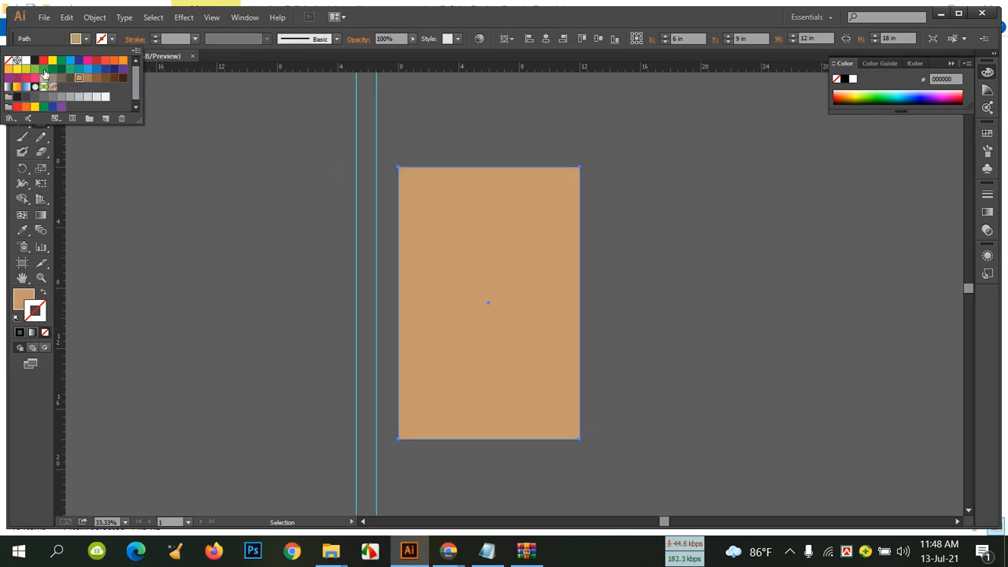
left_click(44, 79)
key("m")
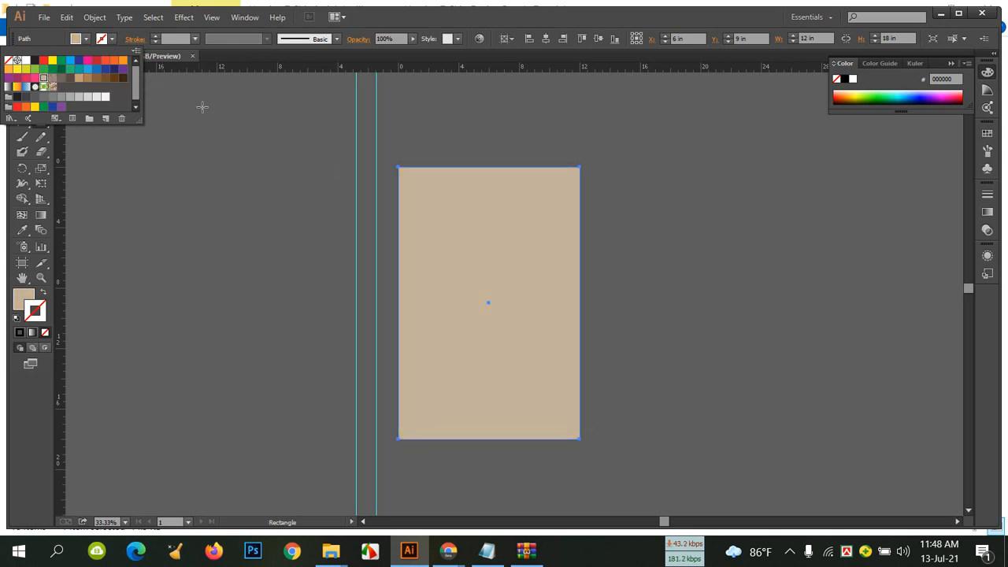
left_click(441, 15)
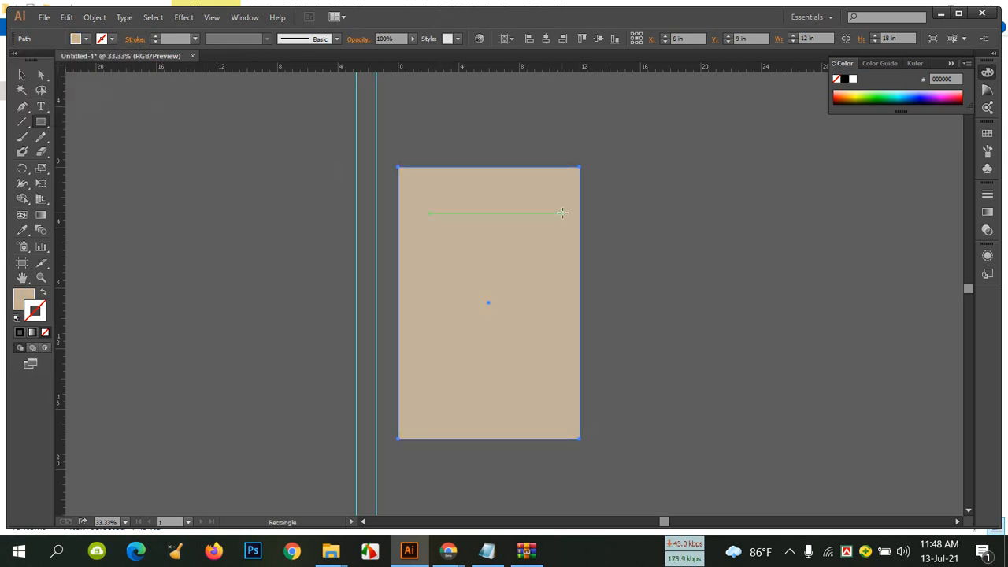
Arrange the beige rectangle behind the grouped design so it serves as the background, and deselect it.
key("v")
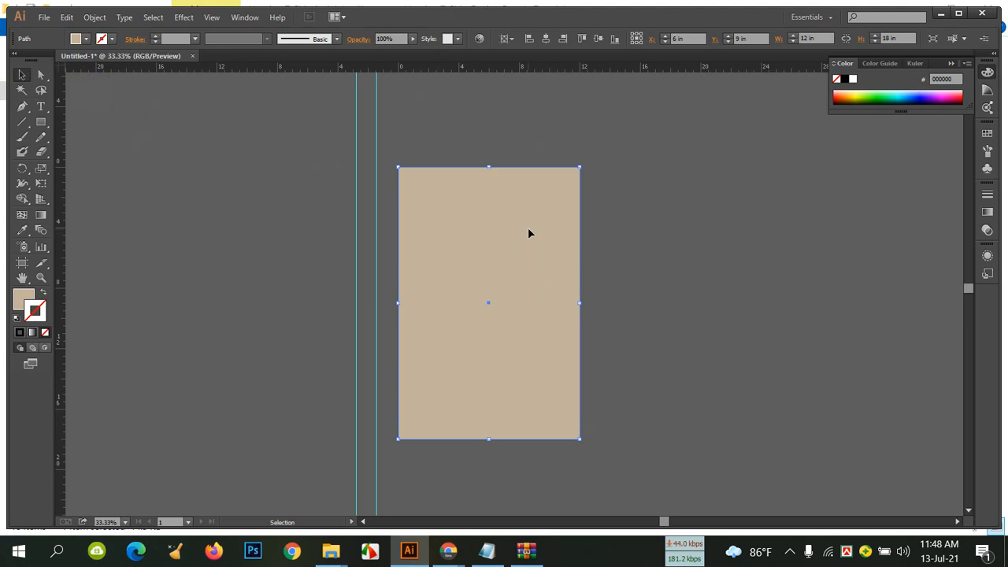
right_click(528, 230)
mouse_move(603, 407)
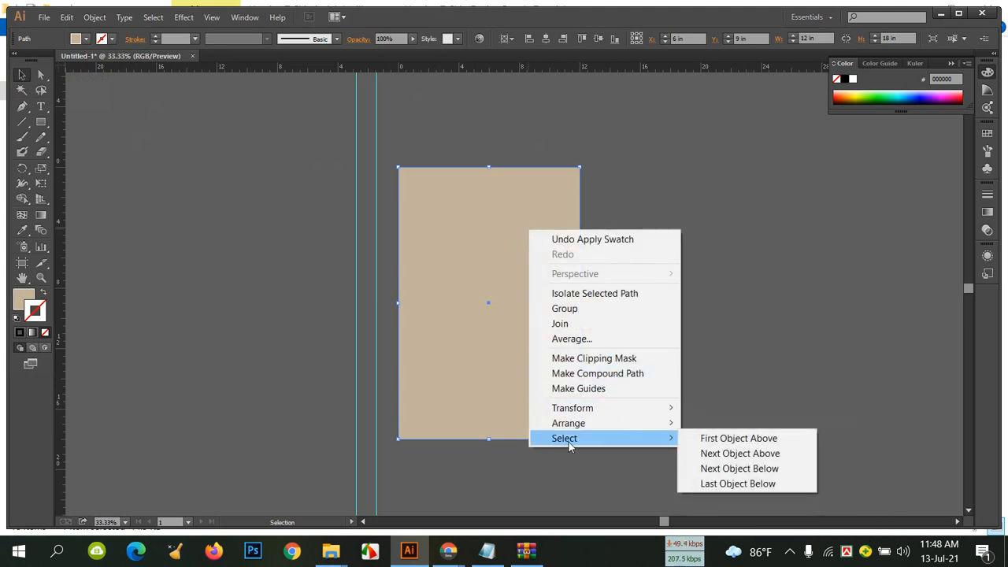
mouse_move(627, 423)
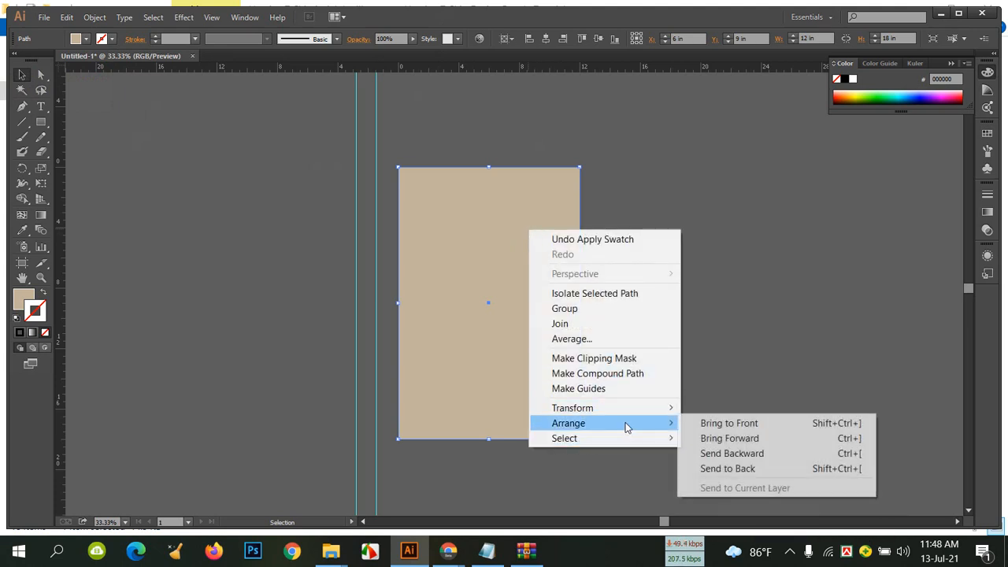
left_click(761, 455)
left_click(668, 320)
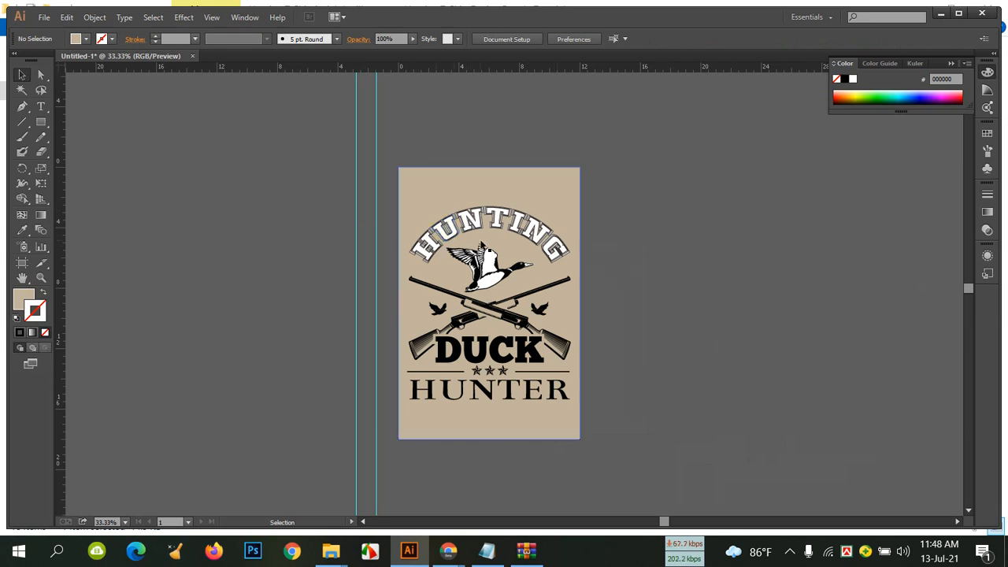
Save the document to the Desktop as DUCK in Adobe Illustrator format, keeping the default Illustrator CC (17.0) options.
key("a")
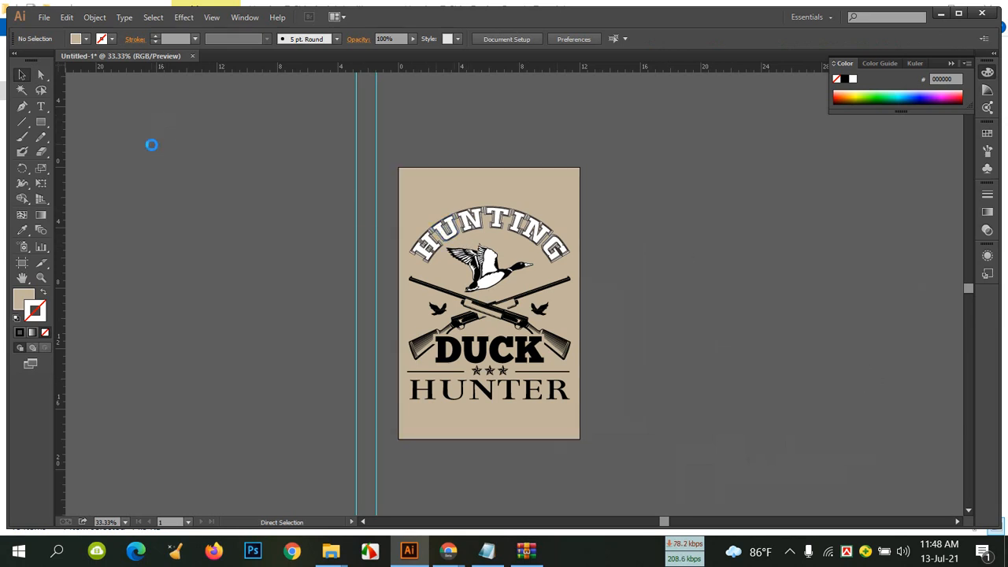
key("ctrl+s")
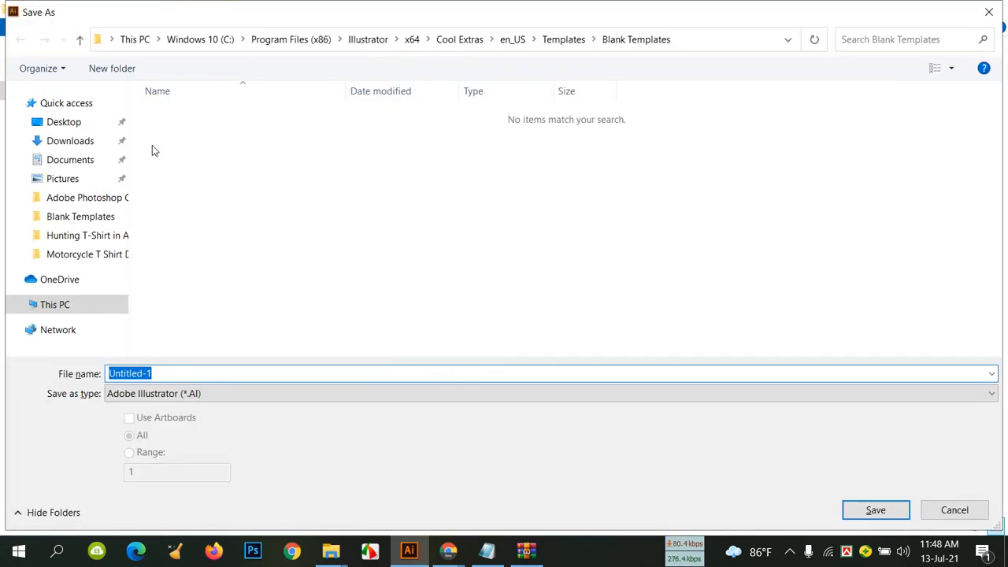
type("dU")
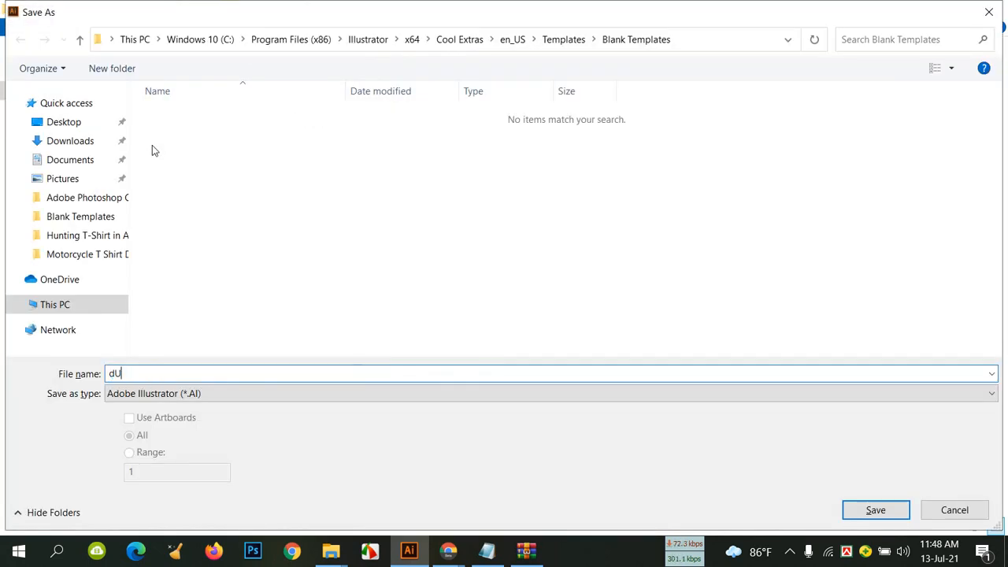
key("BackSpace")
key("BackSpace")
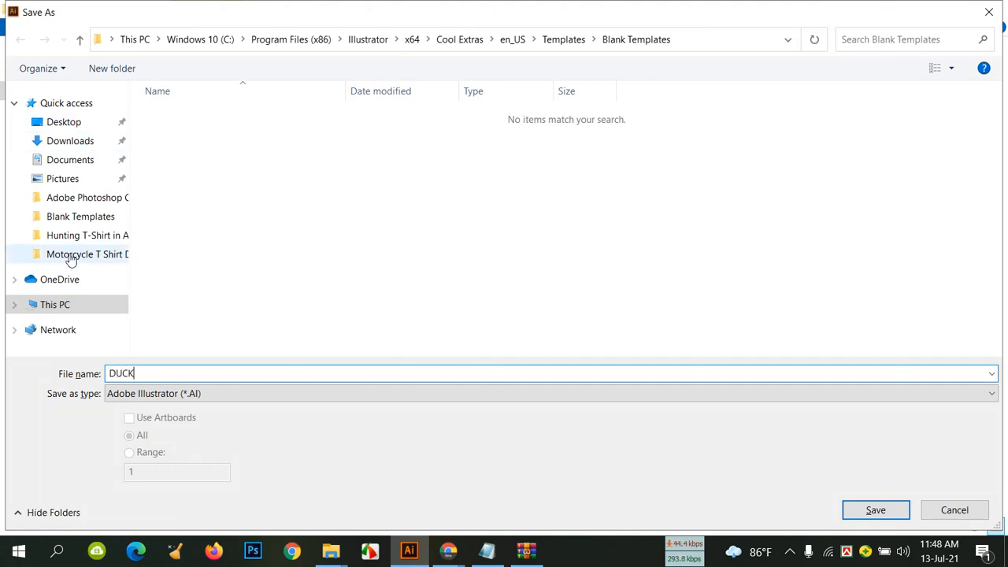
left_click(52, 123)
left_click(871, 511)
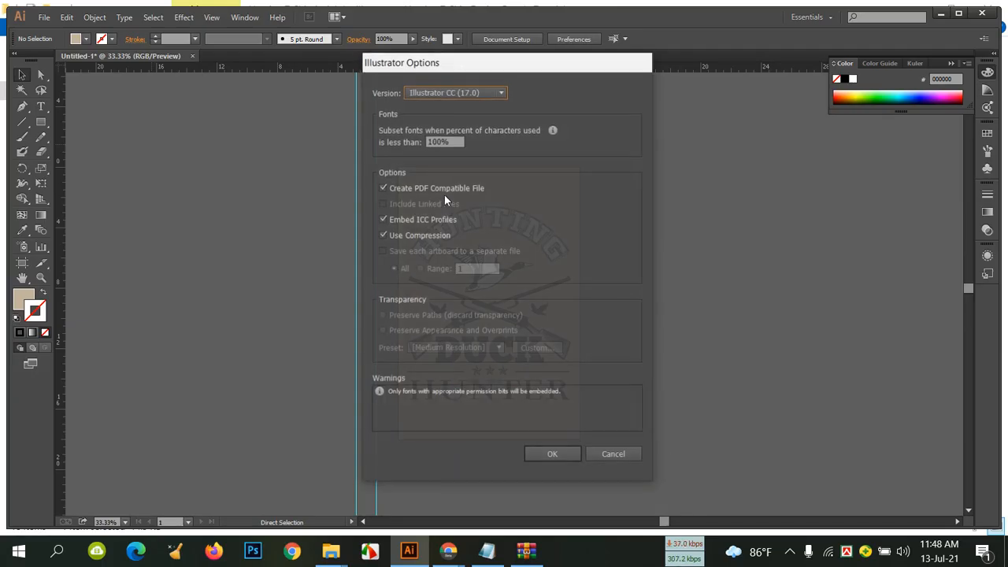
left_click(552, 454)
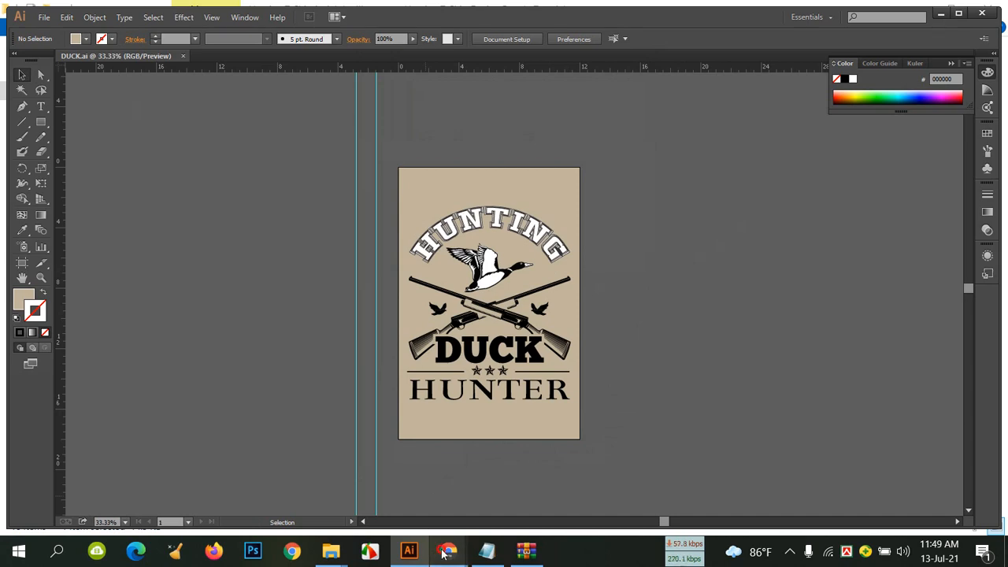
Switch to Chrome, close the Freepik badge and banner collection page and open a new tab.
mouse_move(449, 551)
left_click(292, 470)
scroll(636, 243, "up", 3)
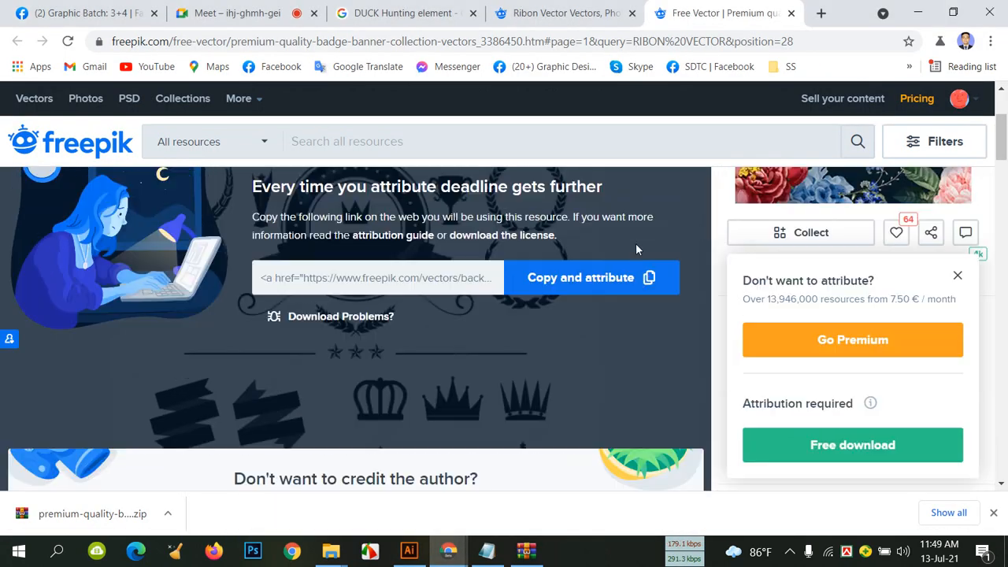
left_click(687, 194)
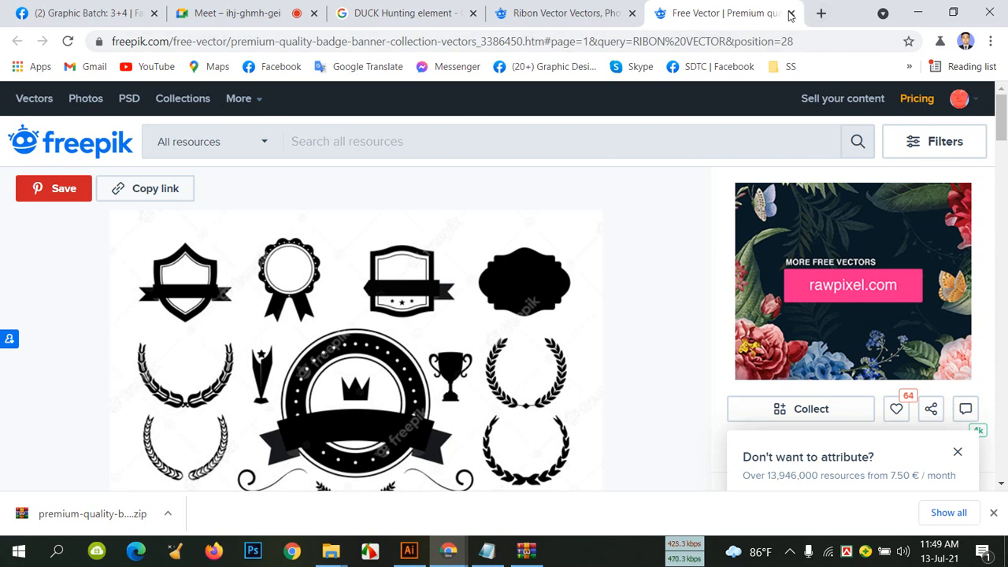
left_click(790, 13)
left_click(785, 13)
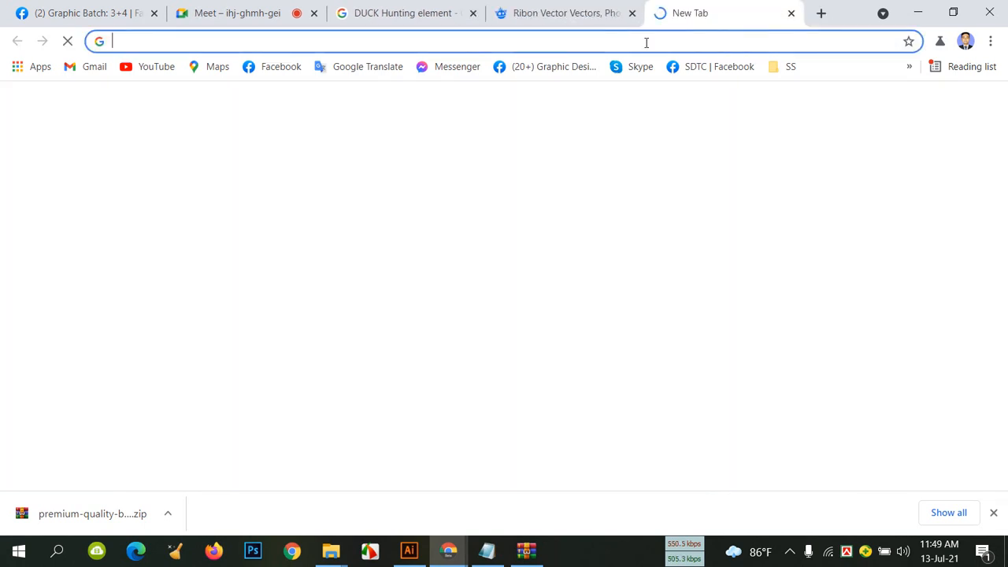
Go to Google Images and bring up its search by image with the option to upload a picture.
left_click(646, 42)
type("G")
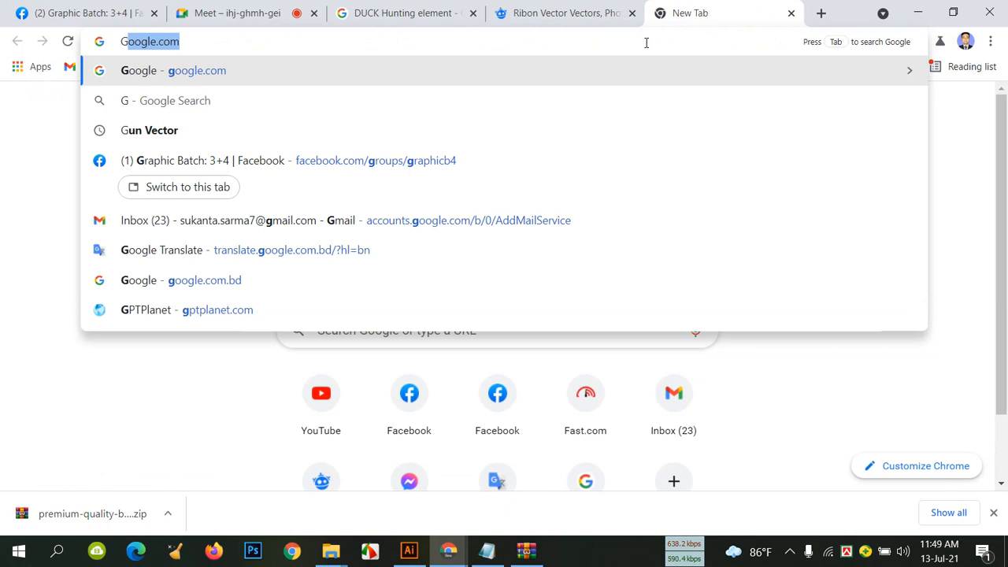
key("Return")
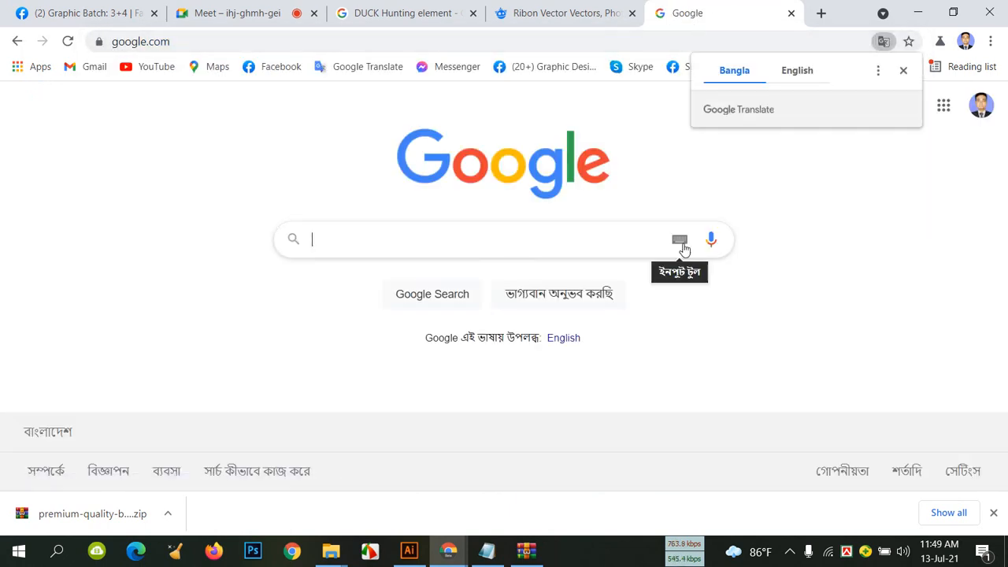
left_click(904, 71)
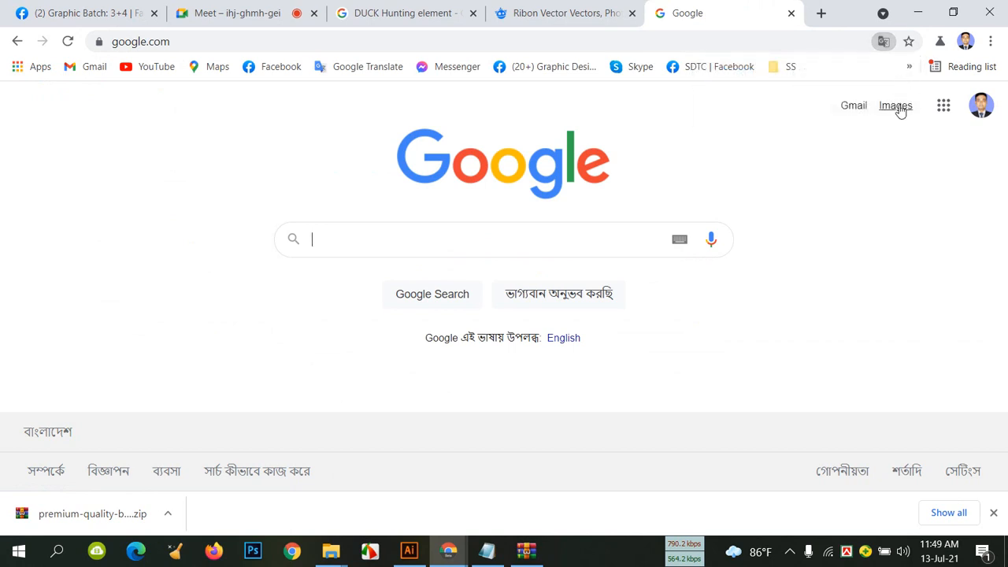
left_click(898, 108)
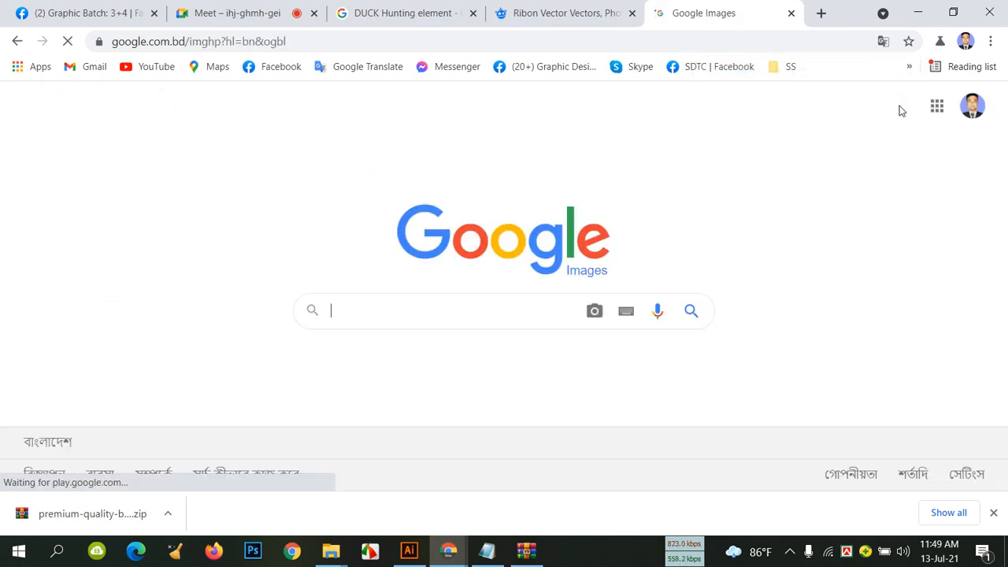
left_click(592, 312)
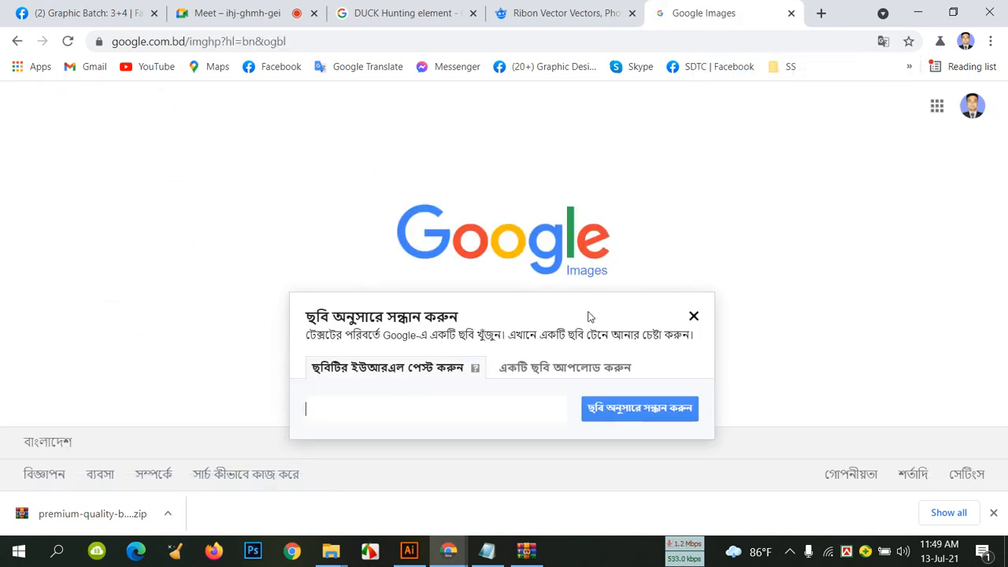
left_click(562, 370)
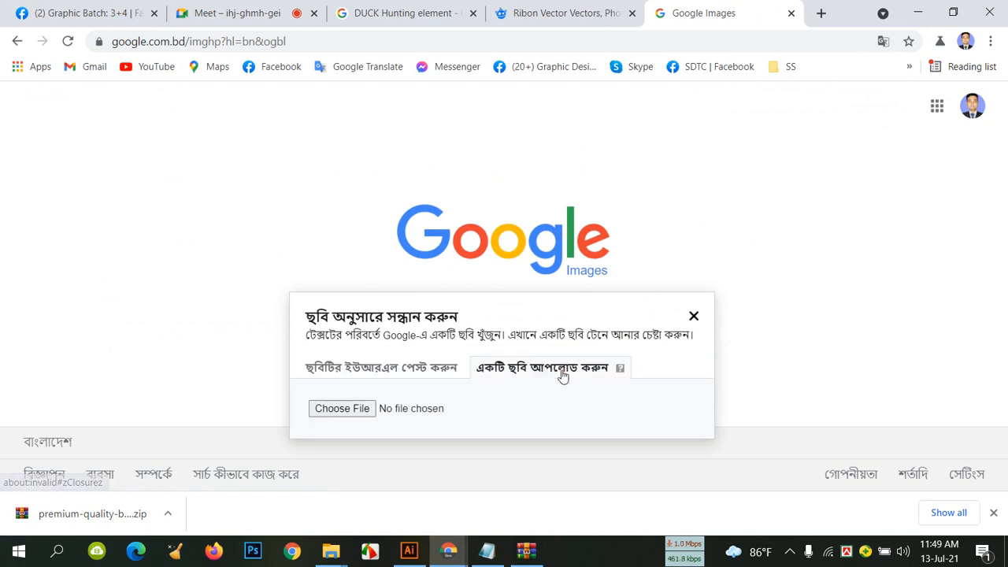
left_click(365, 413)
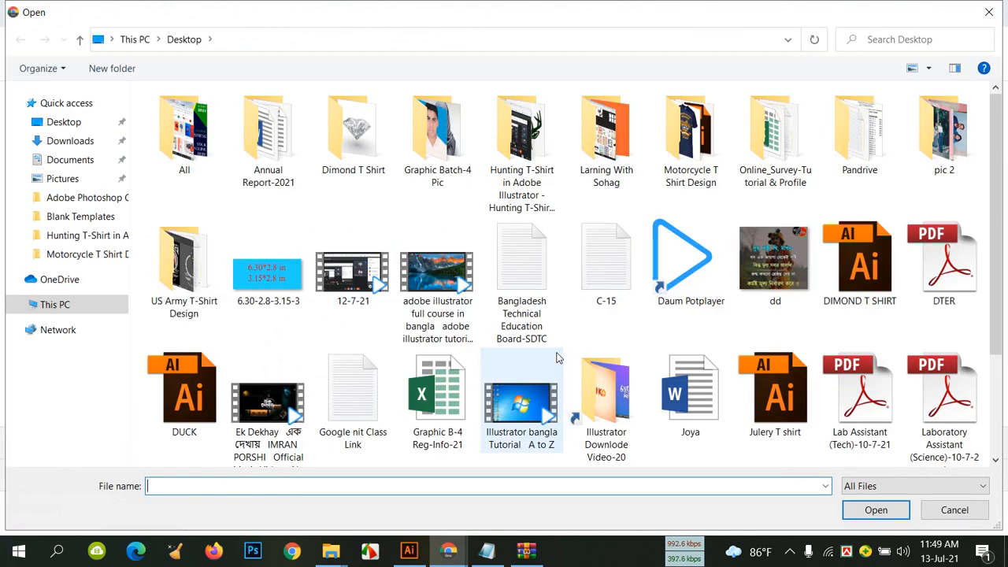
scroll(682, 339, "down", 2)
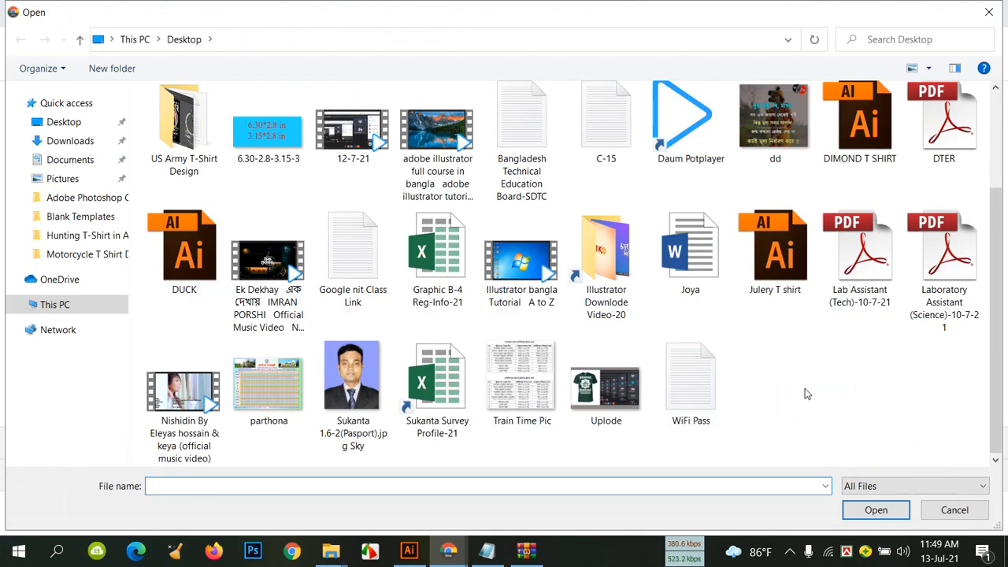
scroll(811, 398, "up", 2)
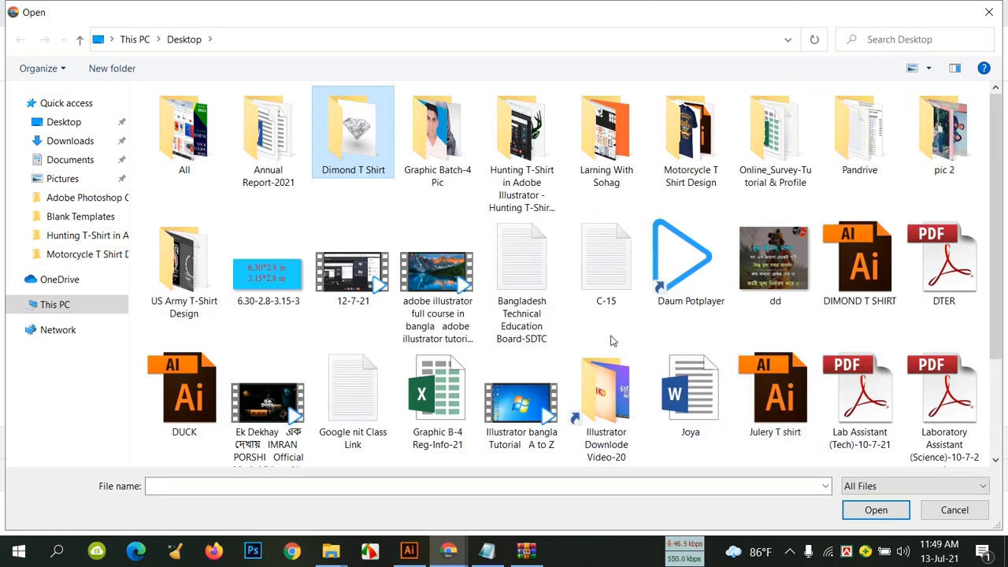
scroll(611, 340, "down", 2)
key("d")
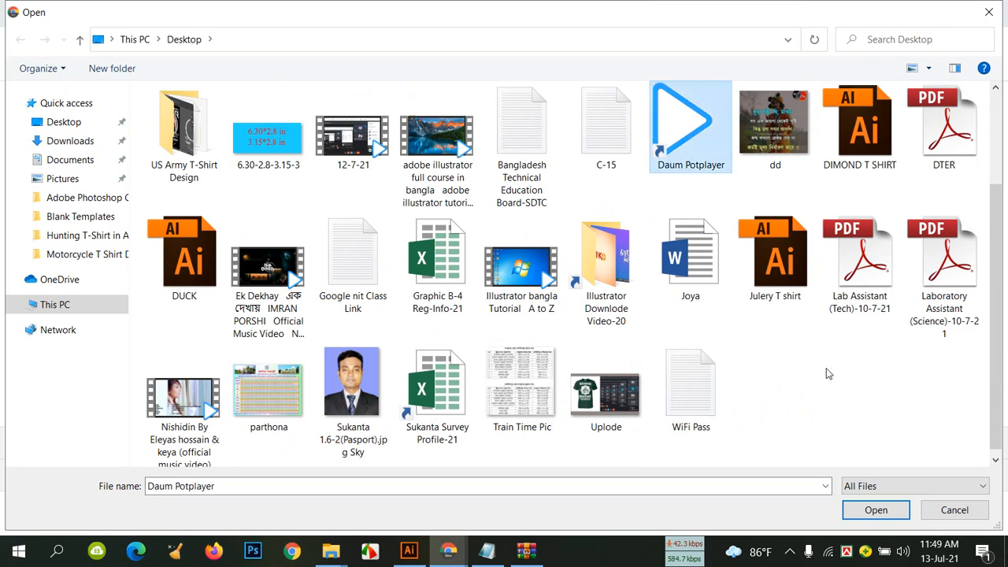
key("d")
left_click(948, 511)
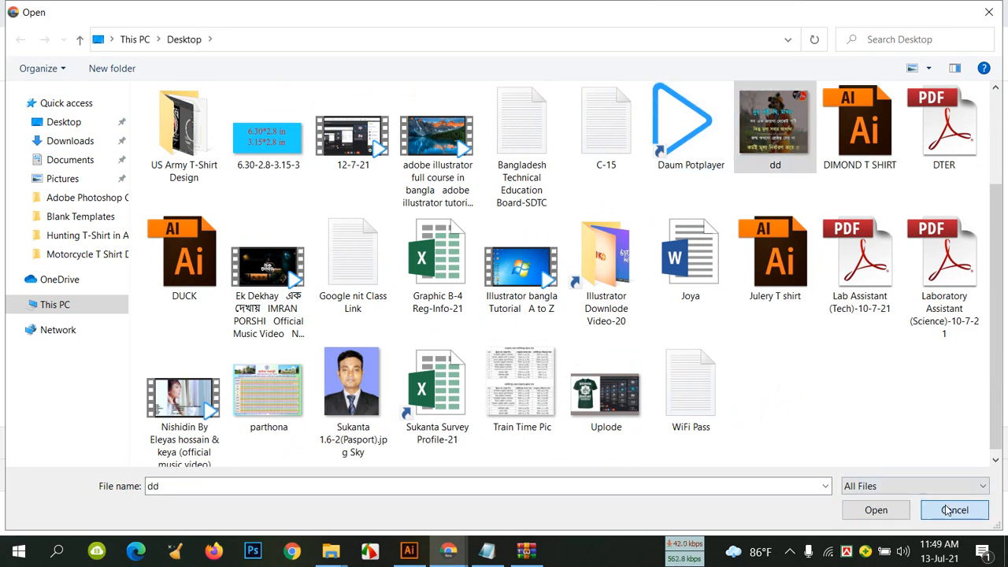
Cancel the picture upload in Chrome and return to the DUCK document in Illustrator.
left_click(917, 11)
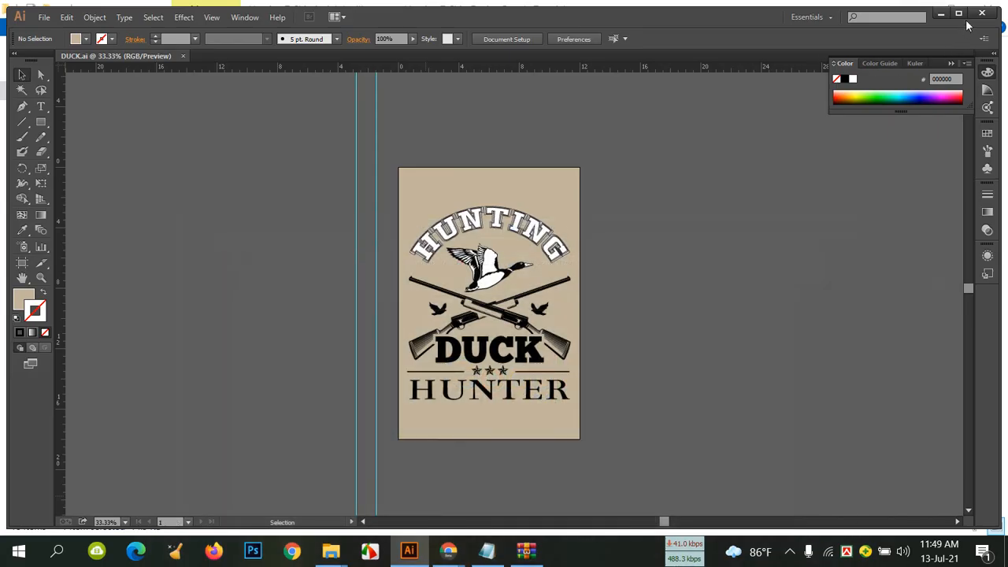
left_click(941, 13)
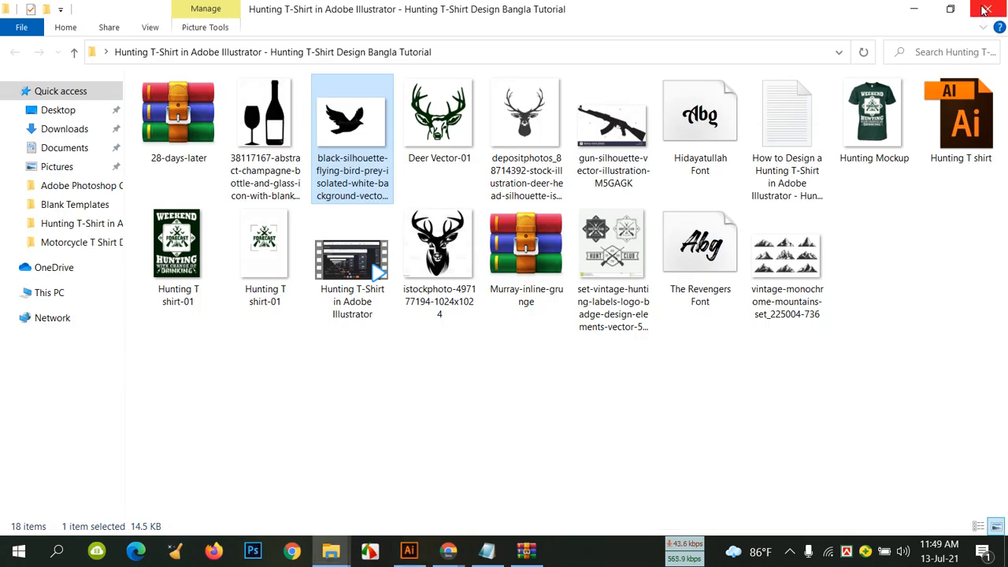
left_click(590, 386)
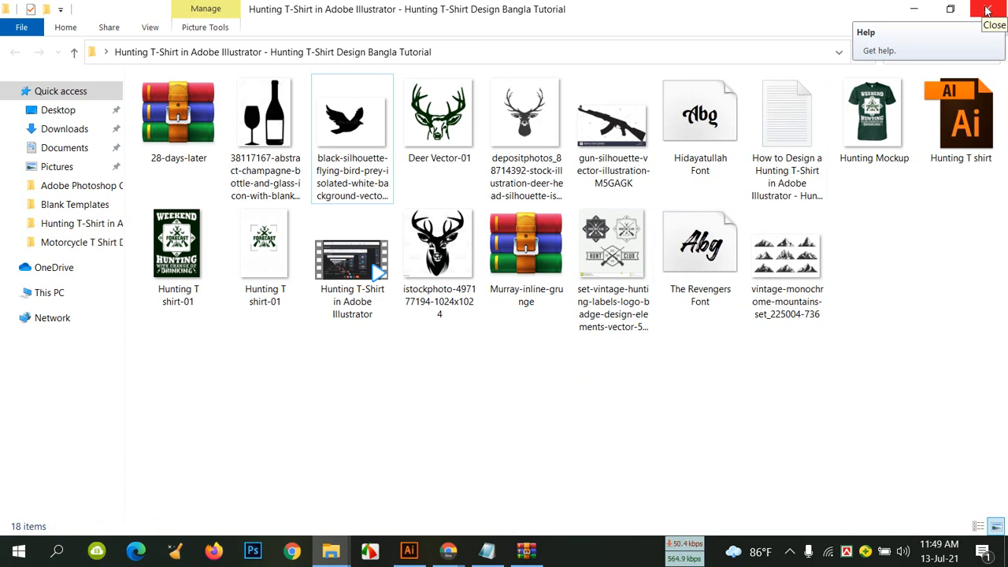
left_click(409, 551)
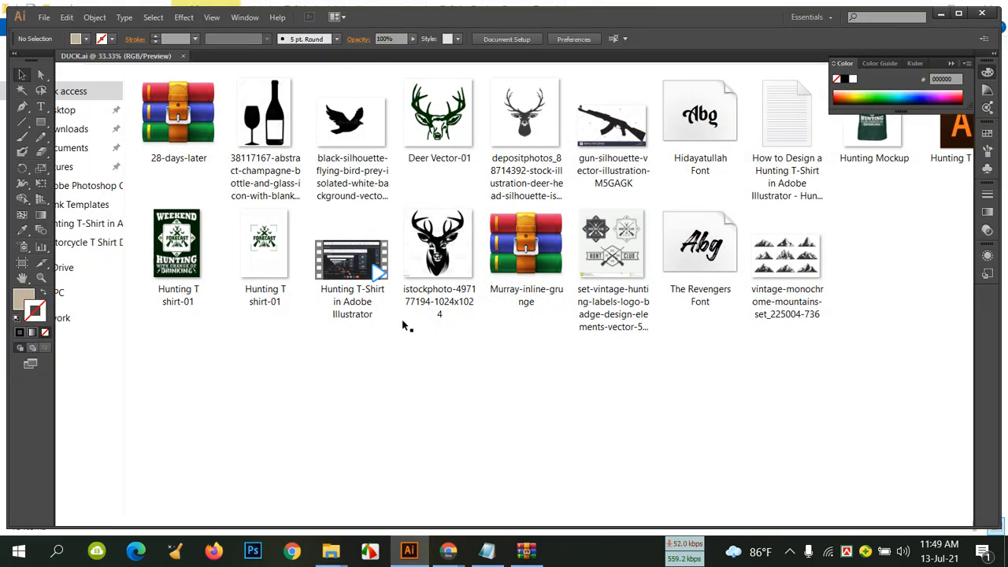
Export the design to the Desktop as a JPEG named DUCK, using all artboards and a quality of 5 (Medium).
left_click(44, 17)
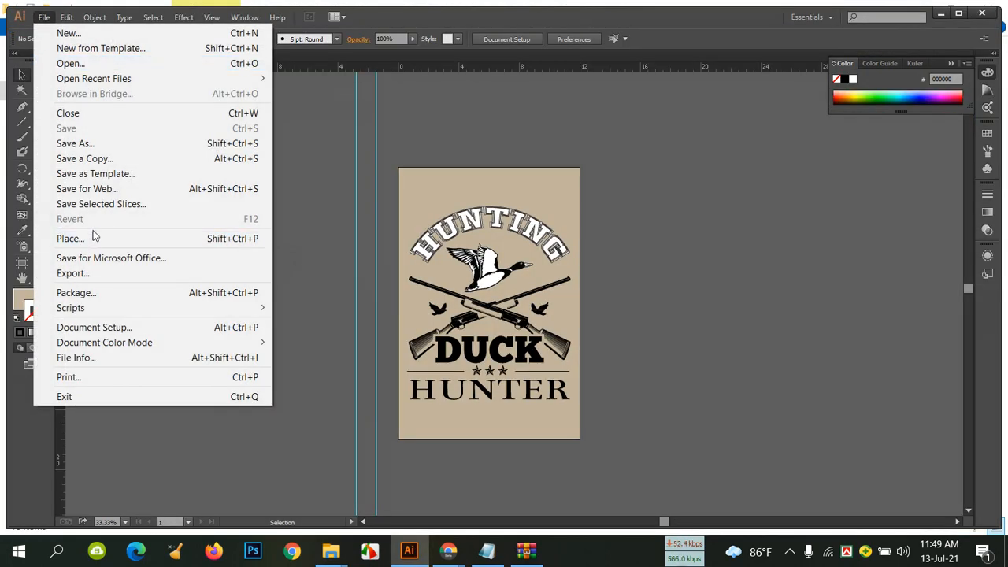
left_click(88, 274)
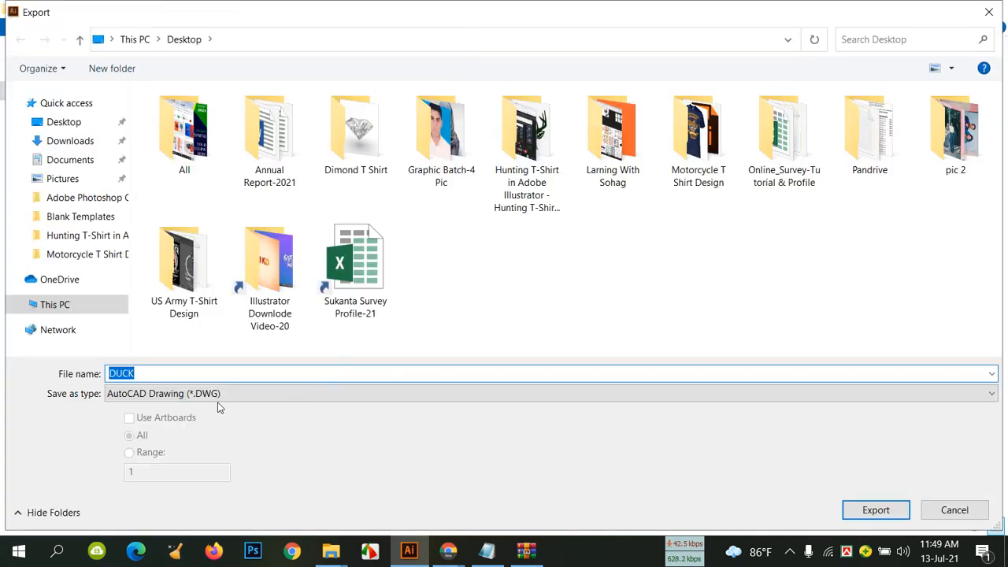
left_click(214, 393)
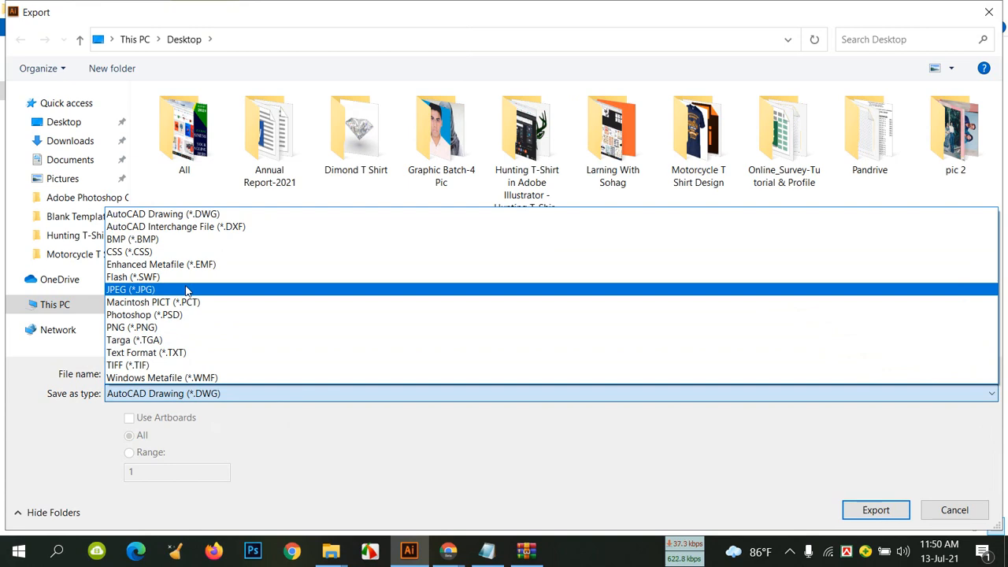
left_click(193, 288)
left_click(166, 417)
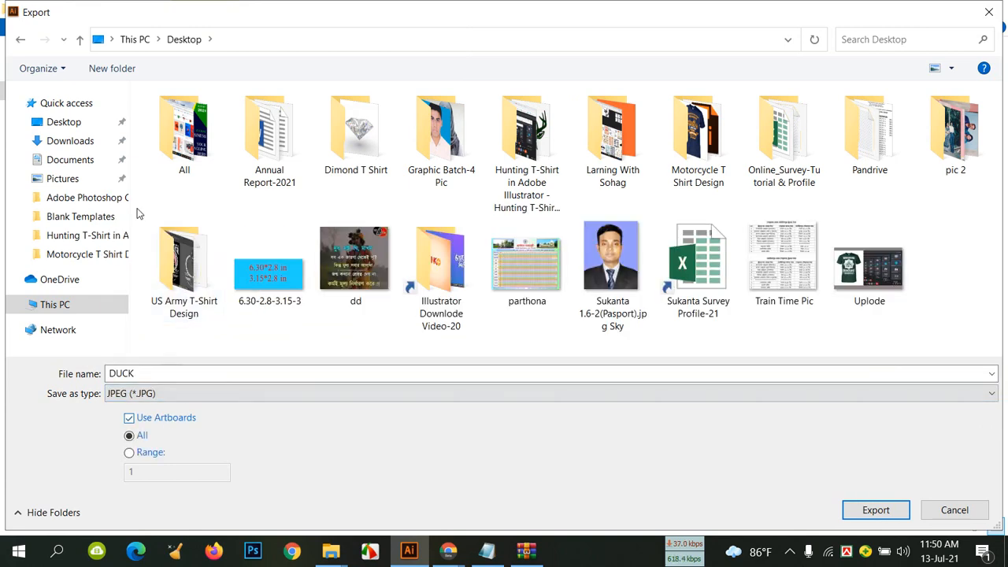
left_click(75, 123)
left_click(876, 510)
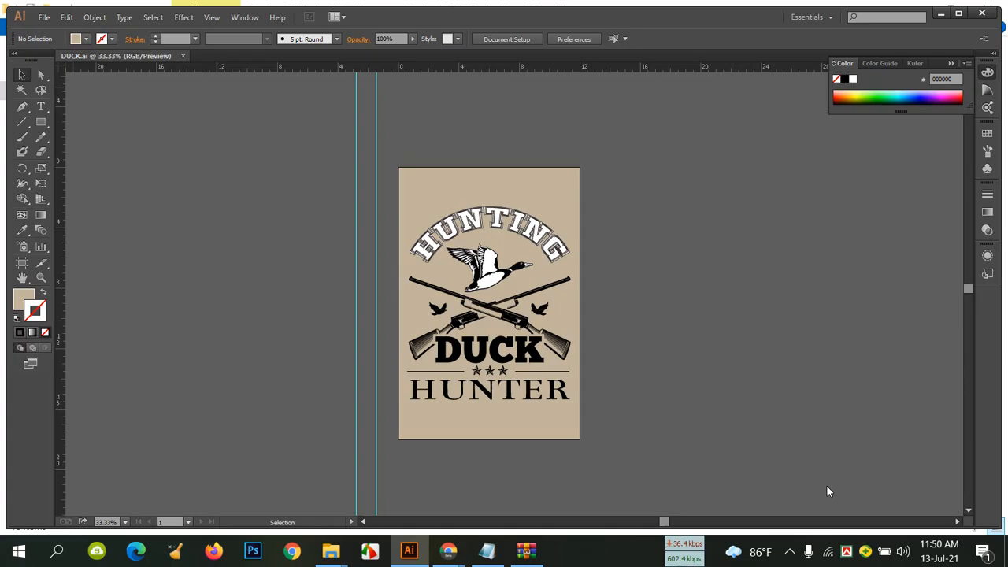
left_click_drag(525, 204, 484, 213)
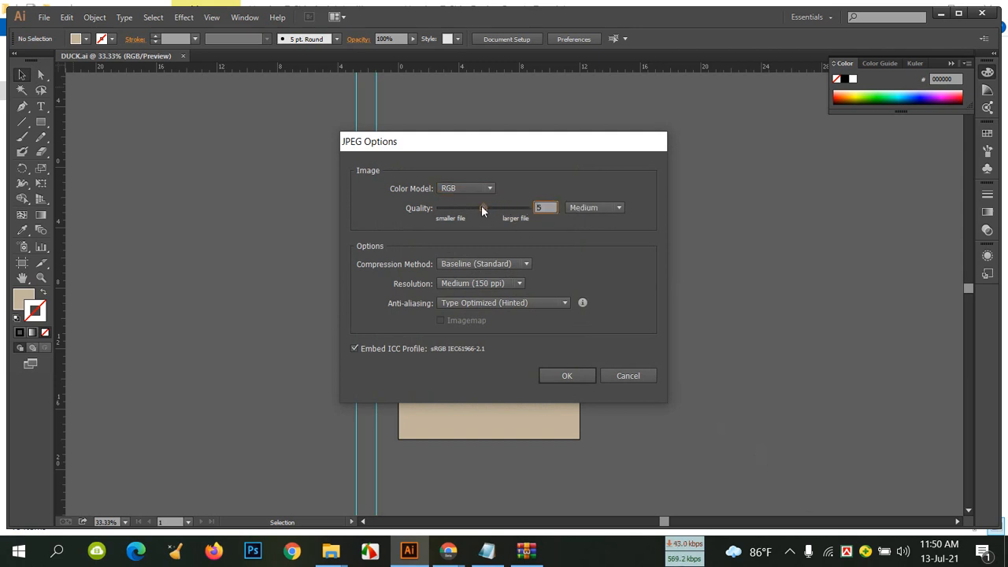
left_click(587, 378)
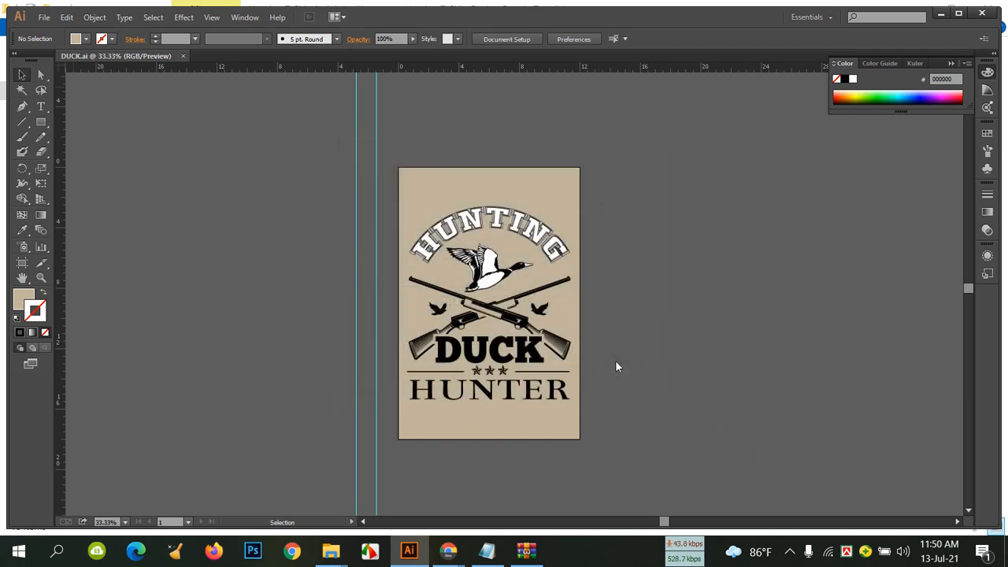
Minimize Illustrator and close the open hunting T-shirt folder, archive and Downloads windows to reach the desktop.
left_click(941, 14)
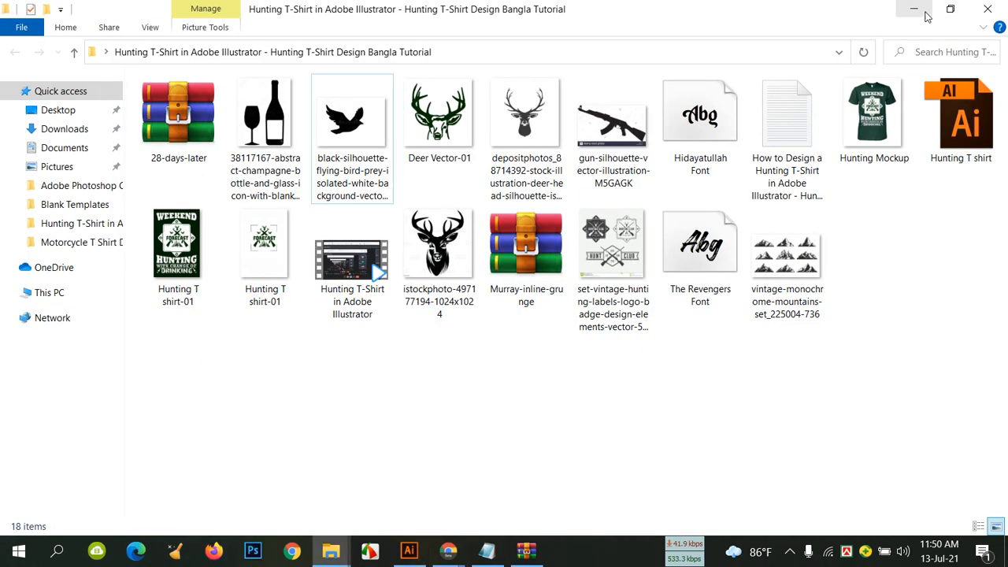
left_click(1002, 4)
left_click(1002, 5)
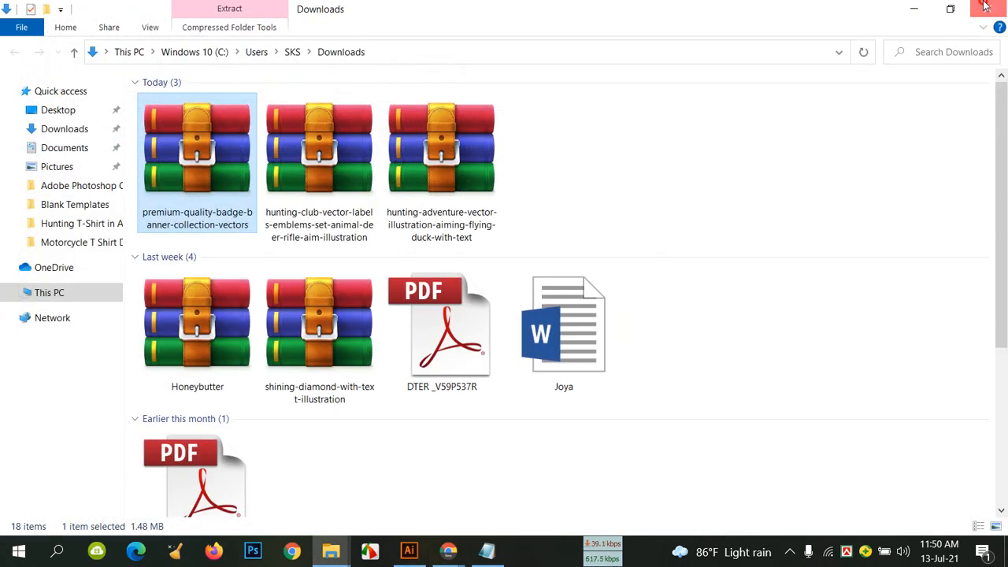
left_click(988, 7)
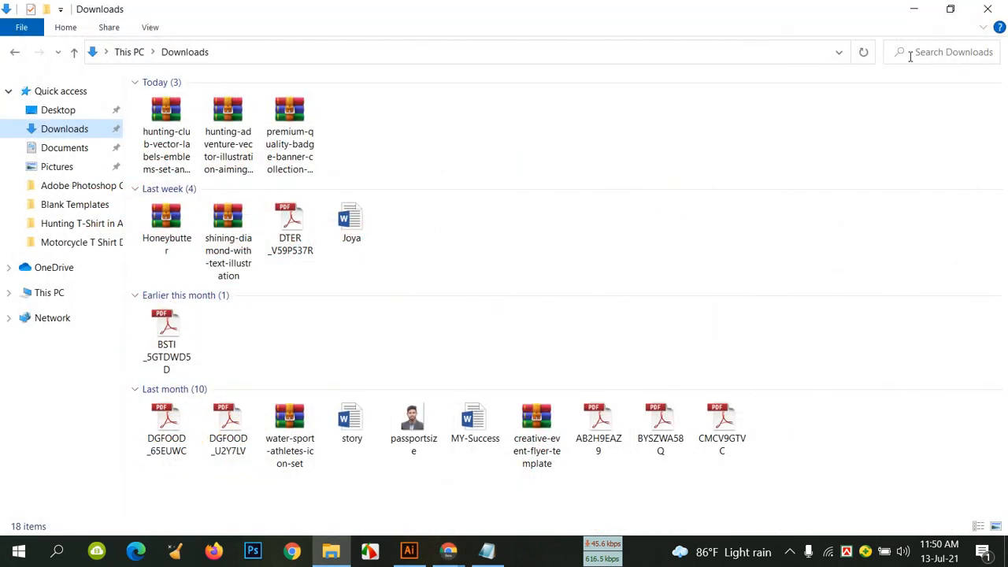
left_click(989, 10)
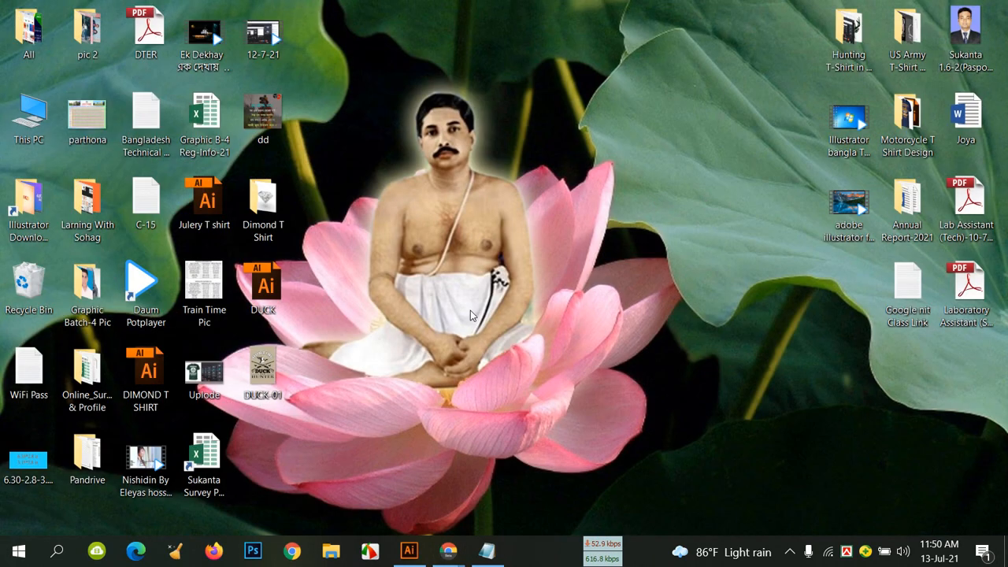
Switch to Chrome, run a Google search by image with DUCK-01 from the Desktop and look through the results.
mouse_move(447, 552)
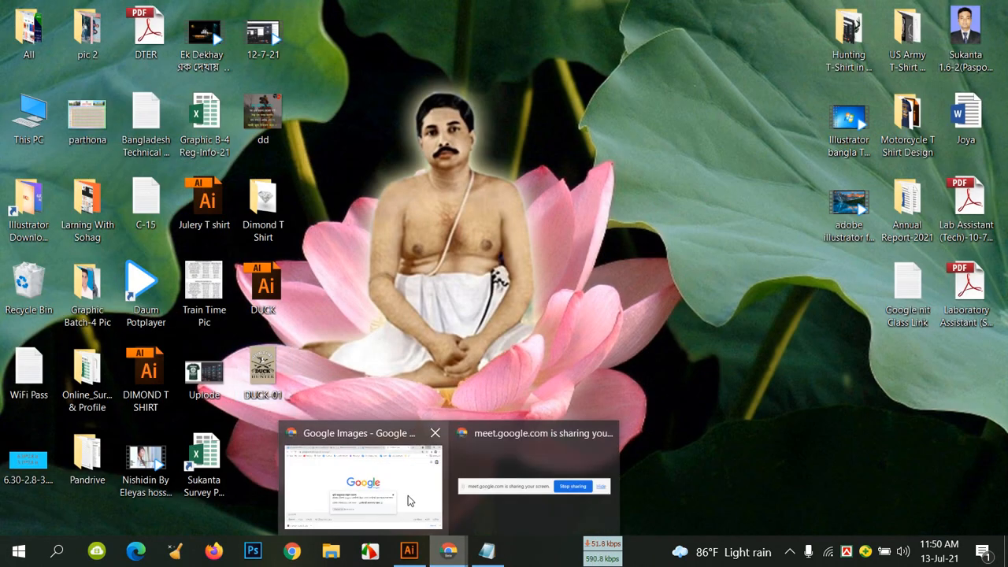
left_click(398, 493)
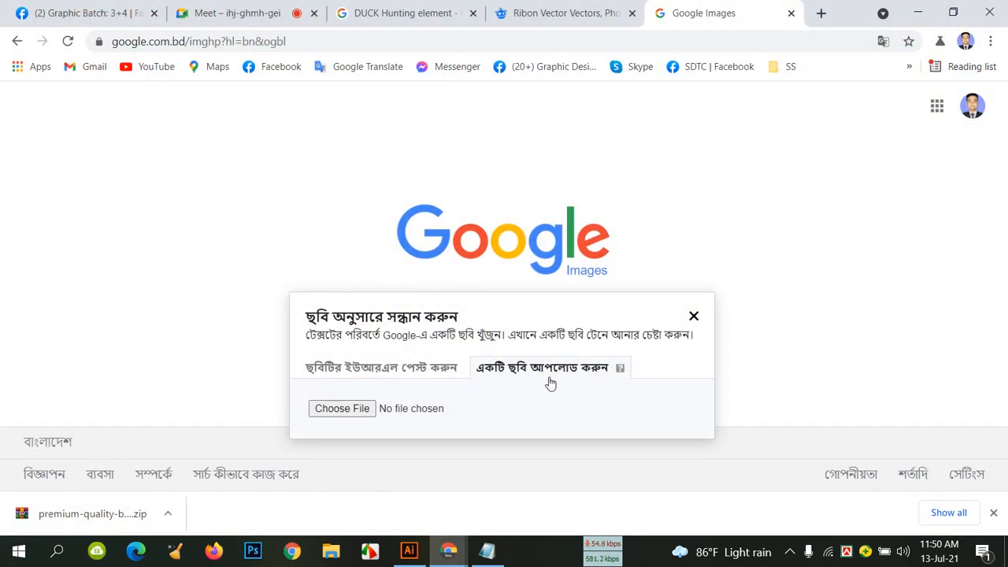
left_click(360, 410)
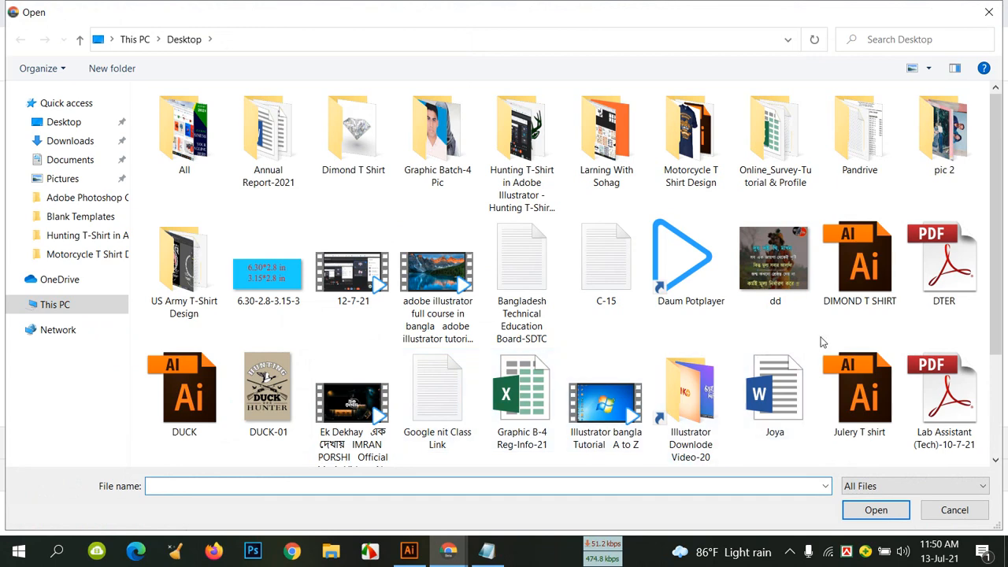
scroll(820, 342, "down", 3)
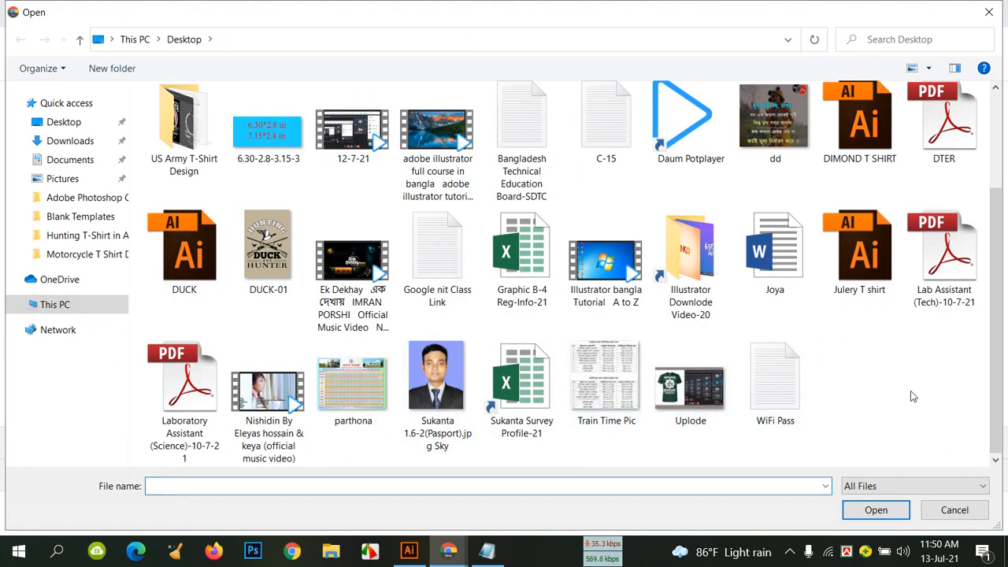
scroll(911, 391, "up", 3)
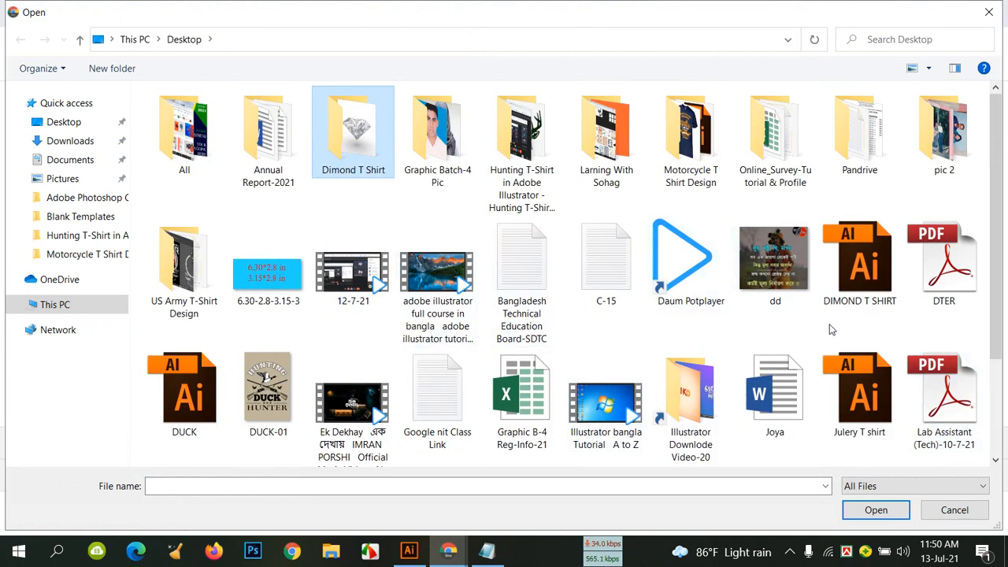
double_click(268, 382)
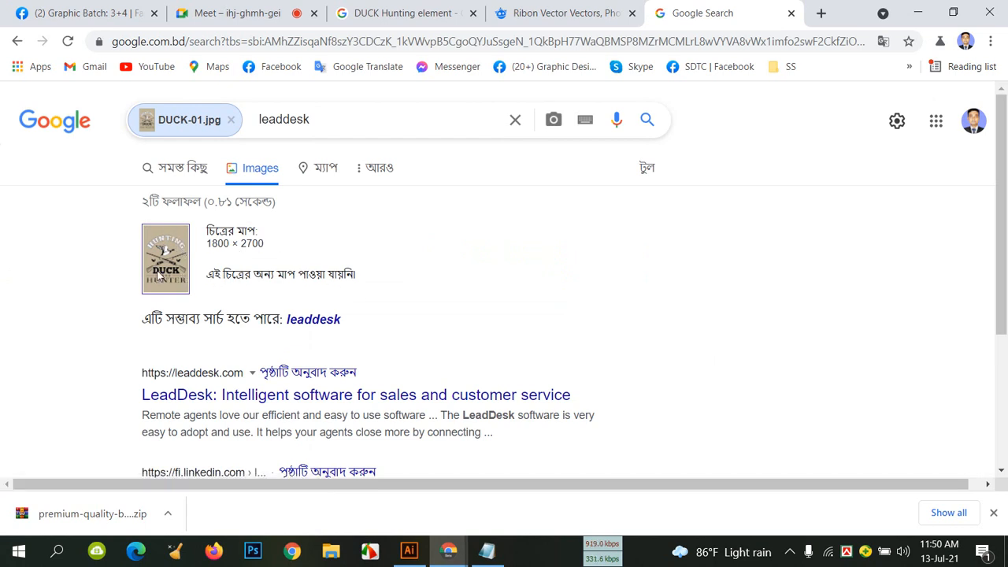
scroll(263, 286, "down", 2)
scroll(279, 276, "up", 2)
Open the black-and-white engraved bow from Freepik's sponsored ribbon results in a new tab and go to it.
left_click(530, 13)
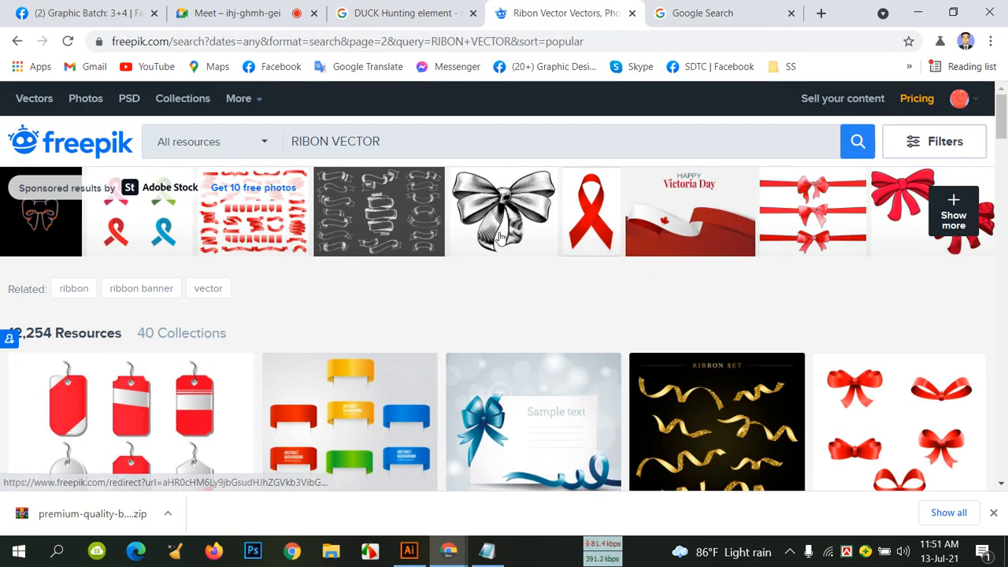
right_click(517, 214)
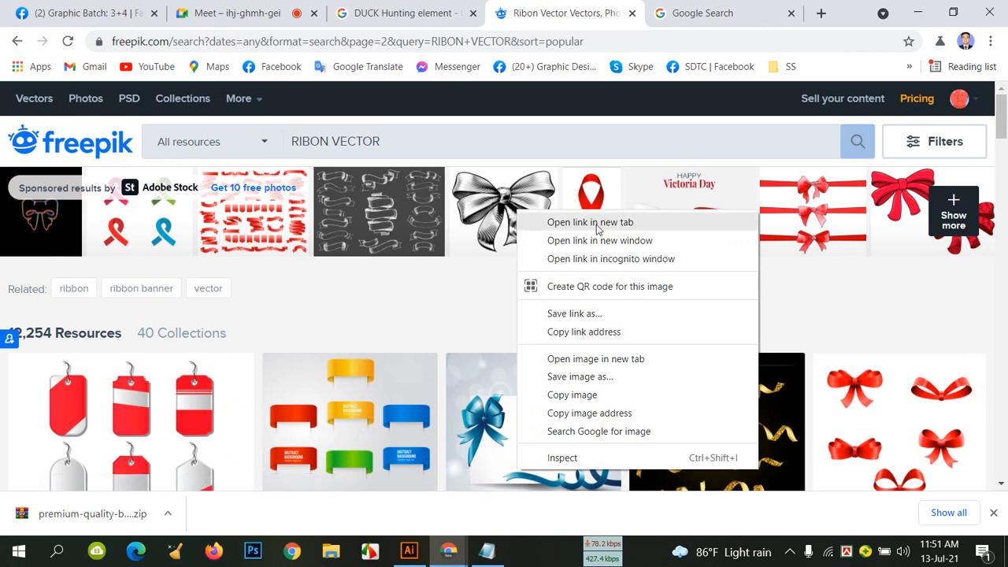
left_click(551, 222)
left_click(601, 16)
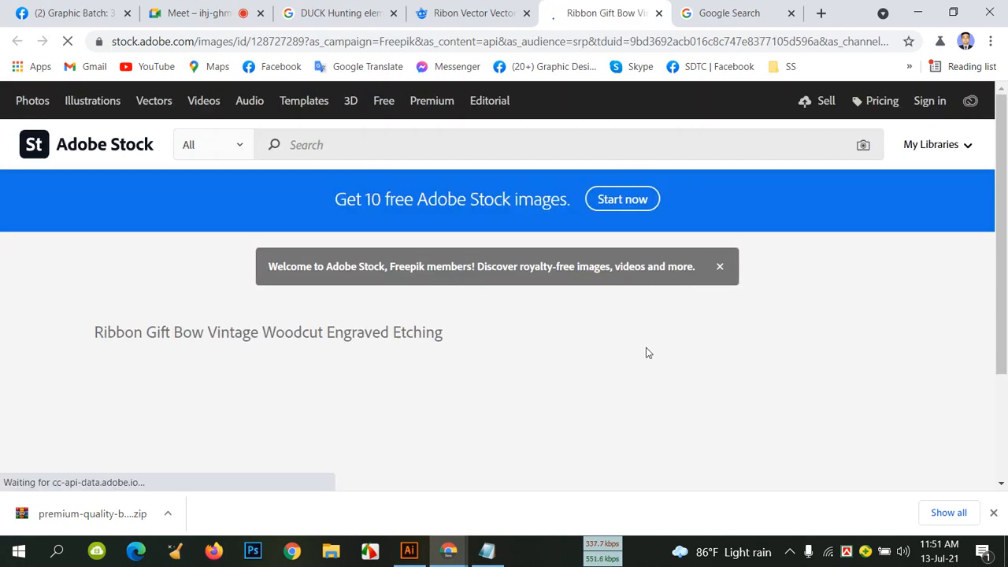
Save the engraved gift bow preview image from Adobe Stock to the Desktop as a JPEG under its suggested file name.
scroll(644, 345, "down", 2)
right_click(323, 301)
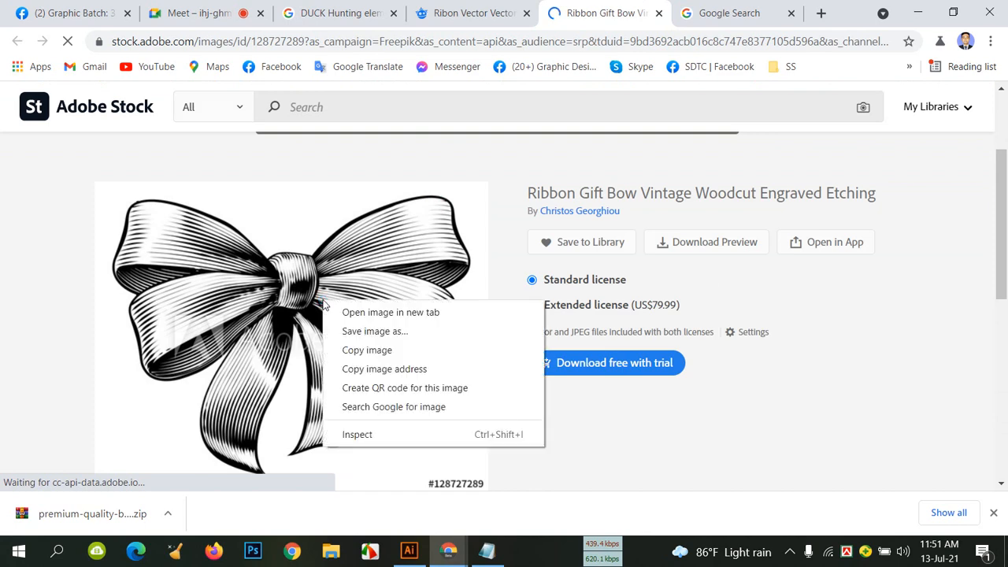
left_click(375, 332)
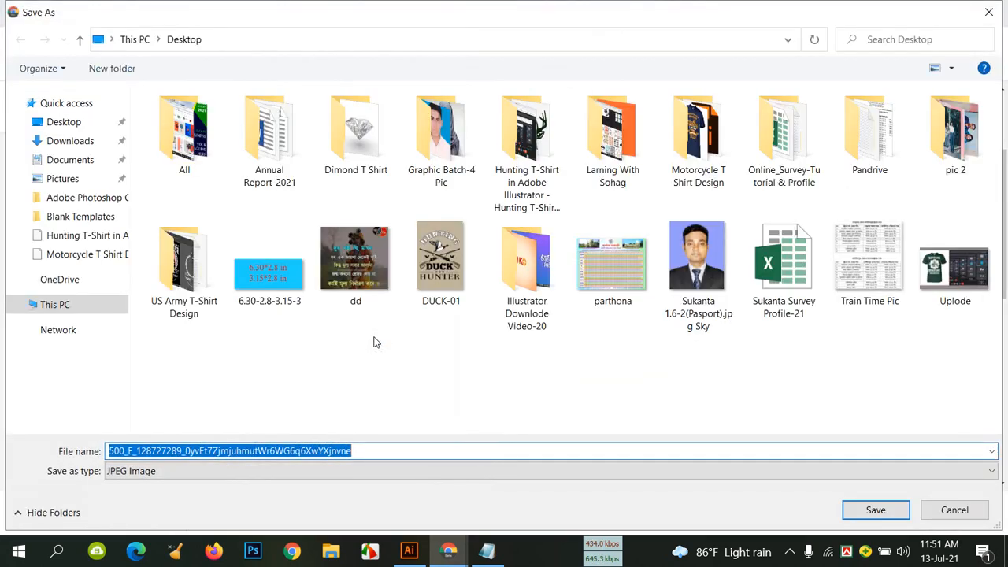
left_click(79, 126)
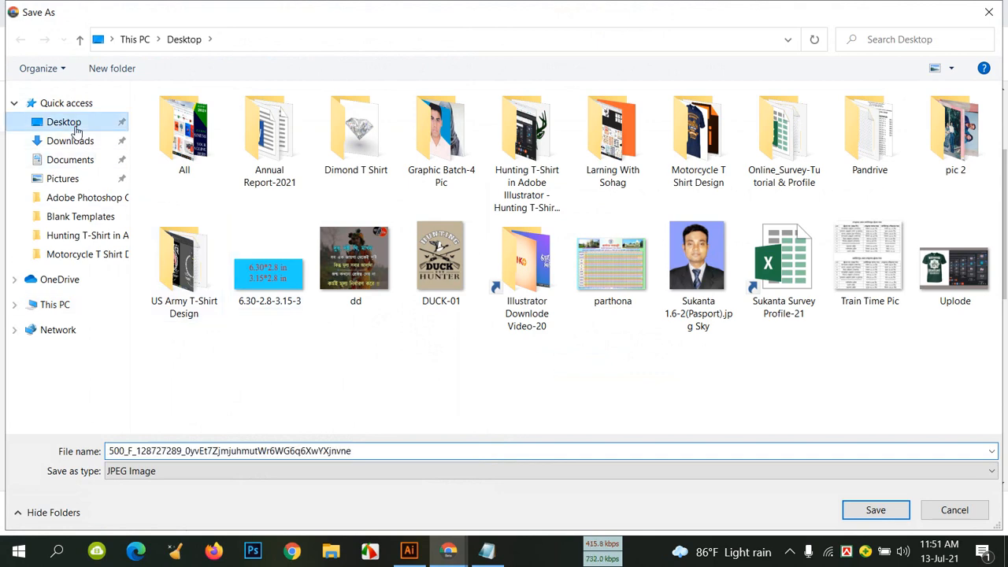
left_click(890, 511)
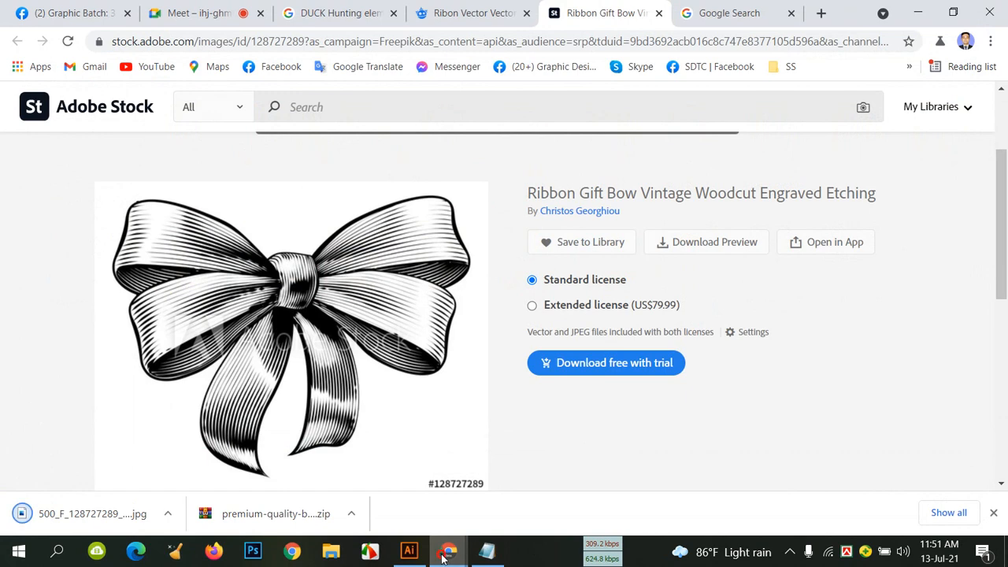
Run a Google search by image with the saved bow picture and open the suggested search for gift ribbon clipart black and white.
mouse_move(449, 551)
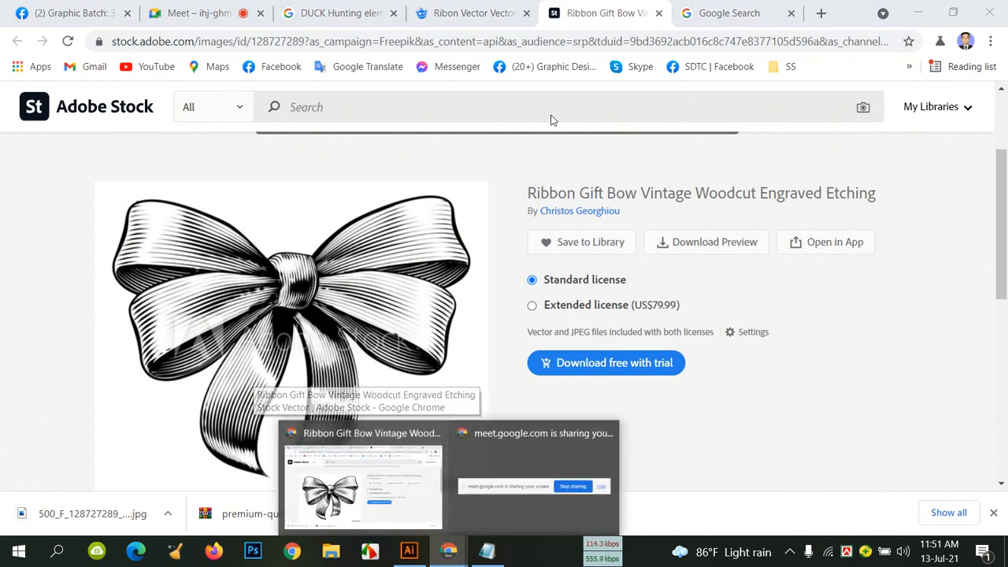
left_click(728, 13)
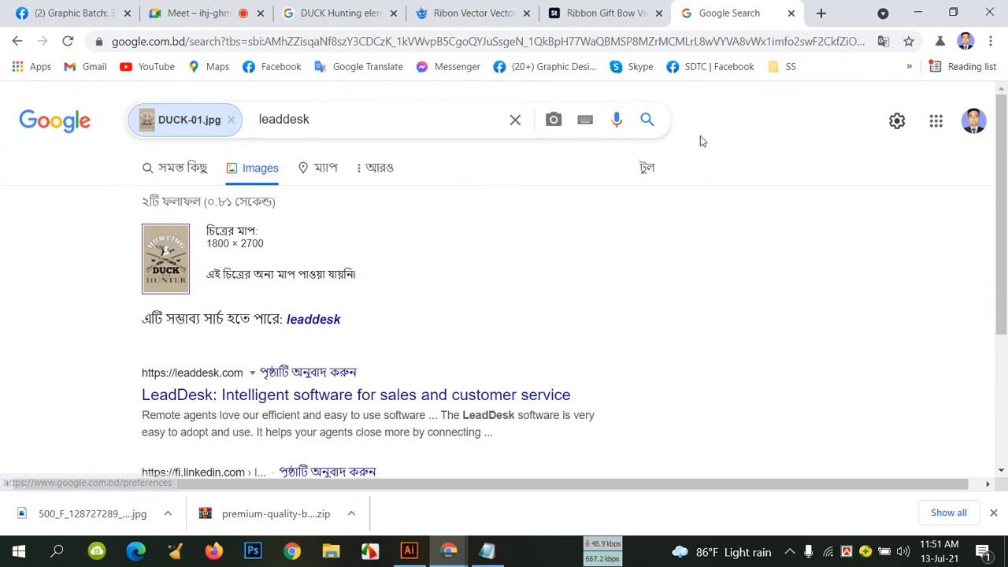
left_click(555, 122)
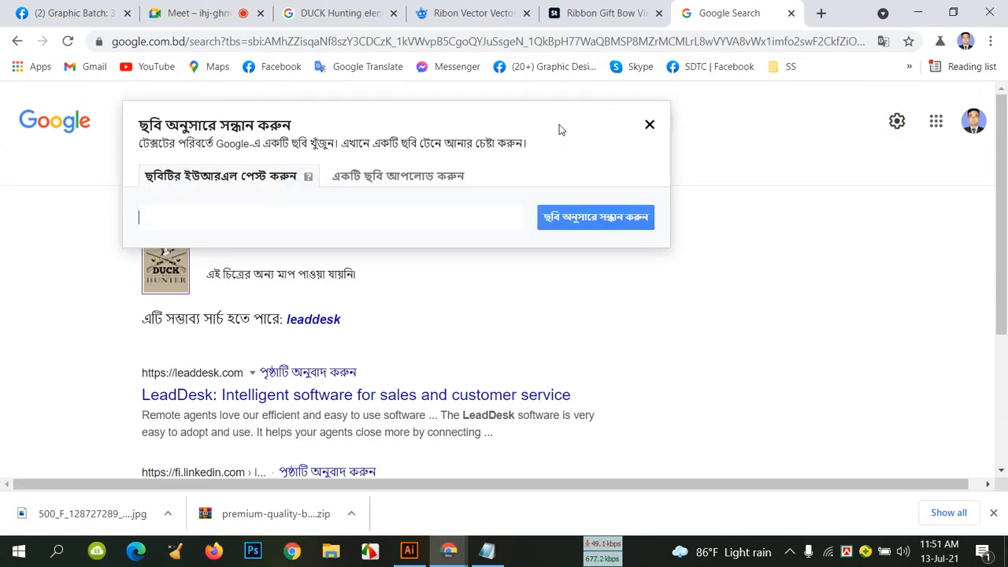
left_click(417, 176)
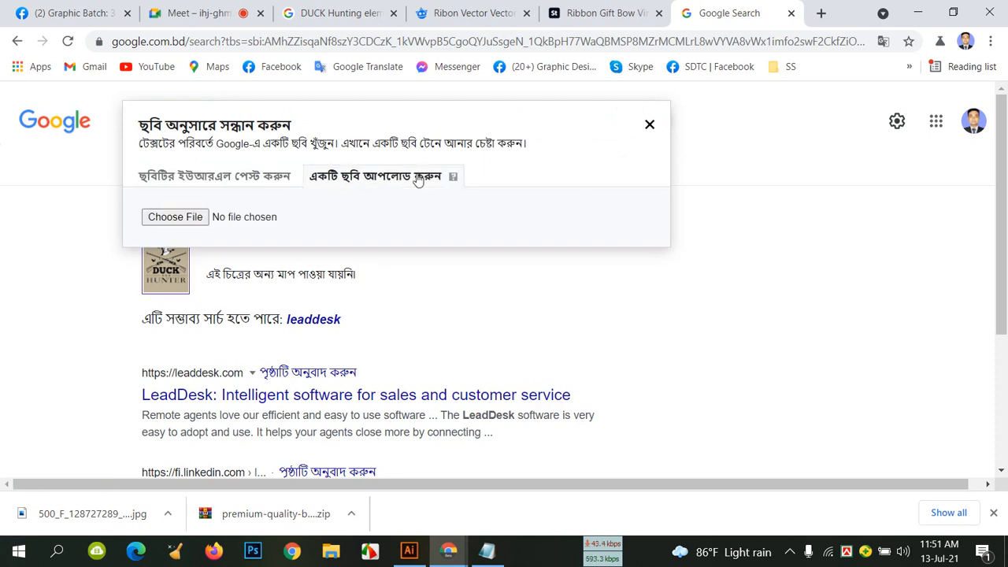
left_click(176, 218)
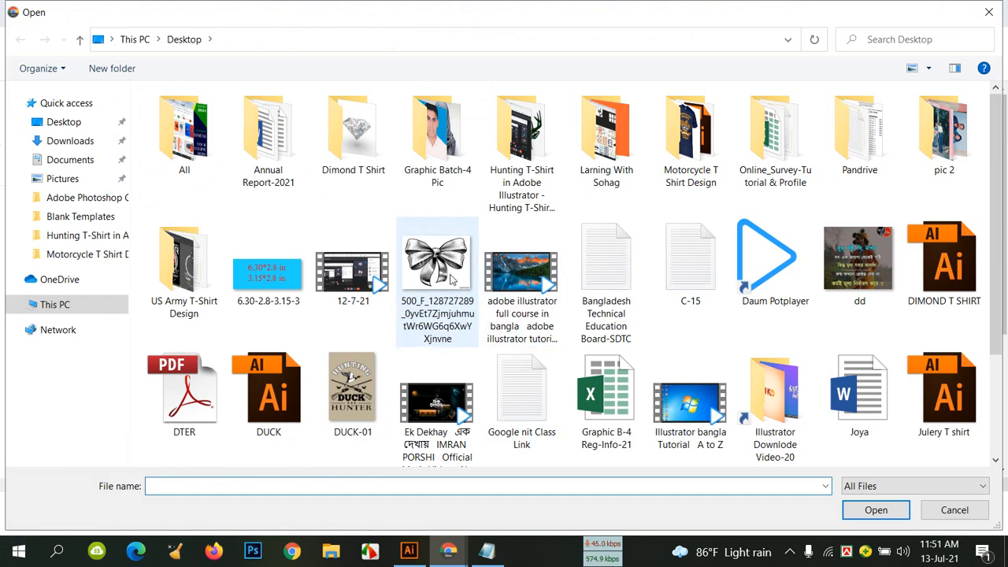
double_click(438, 260)
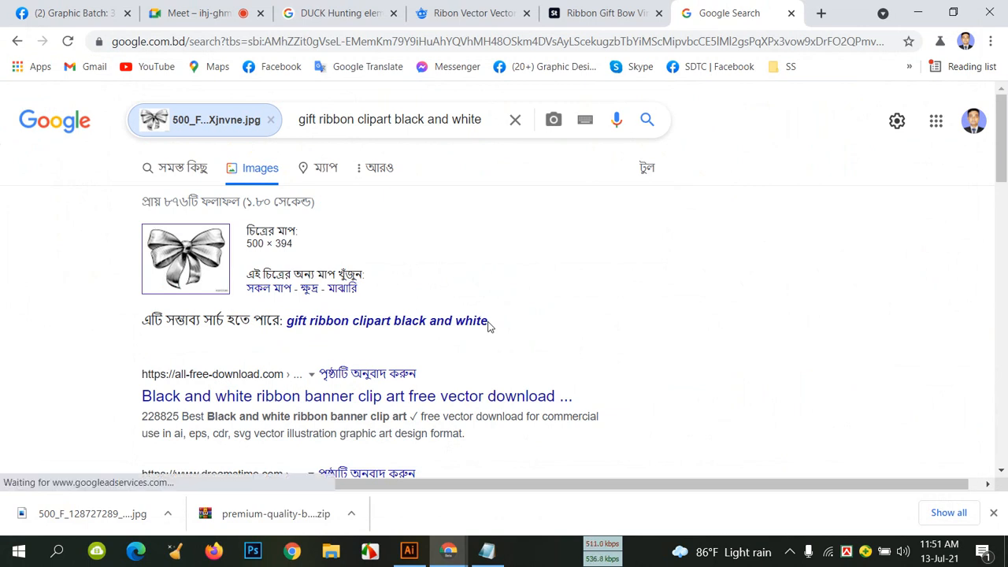
left_click(334, 324)
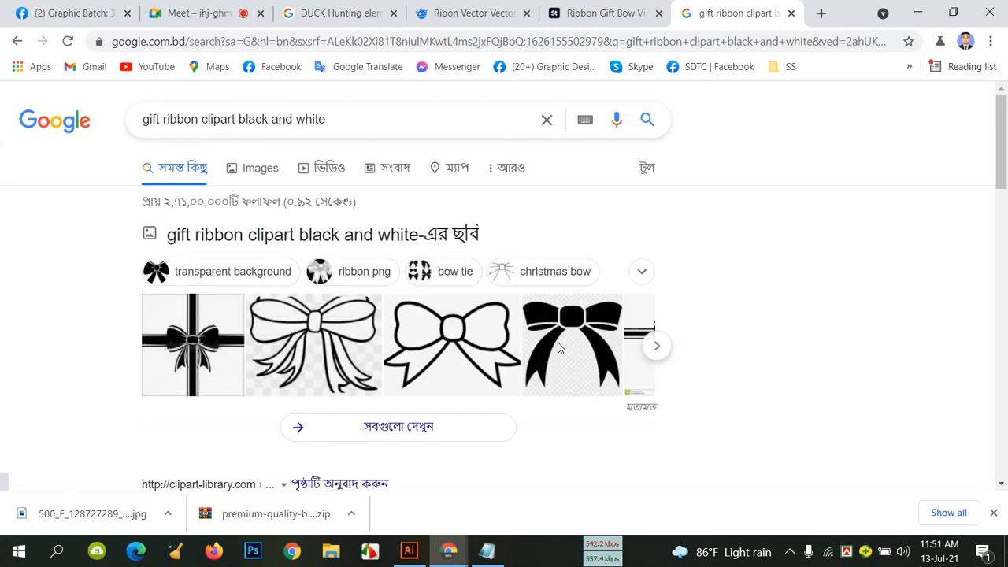
scroll(540, 292, "down", 4)
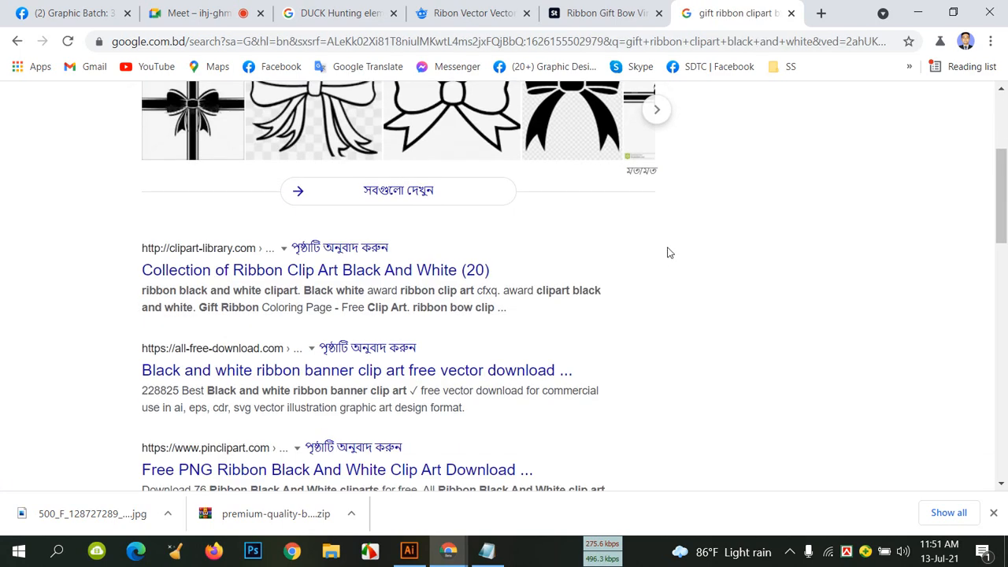
scroll(666, 252, "up", 4)
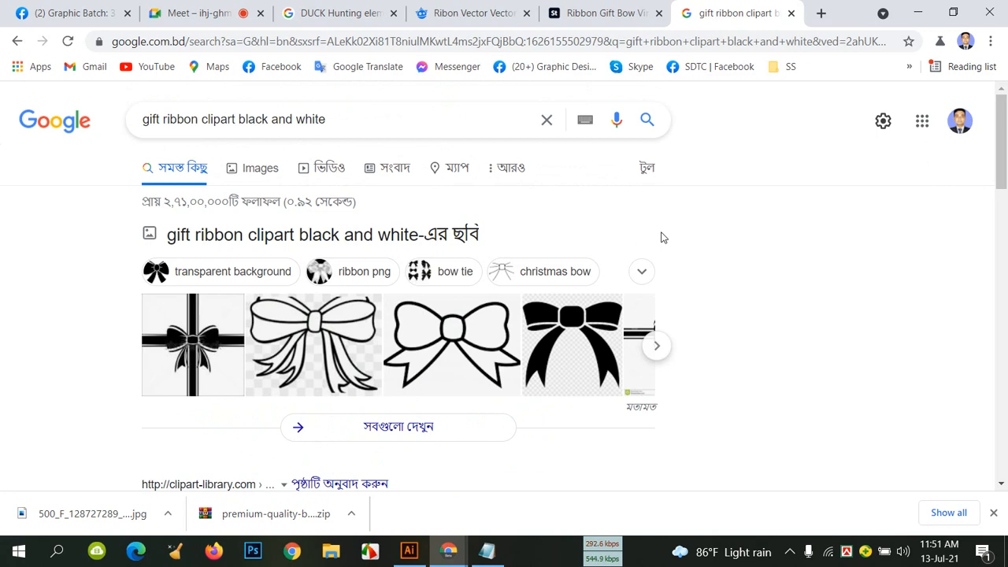
left_click(602, 12)
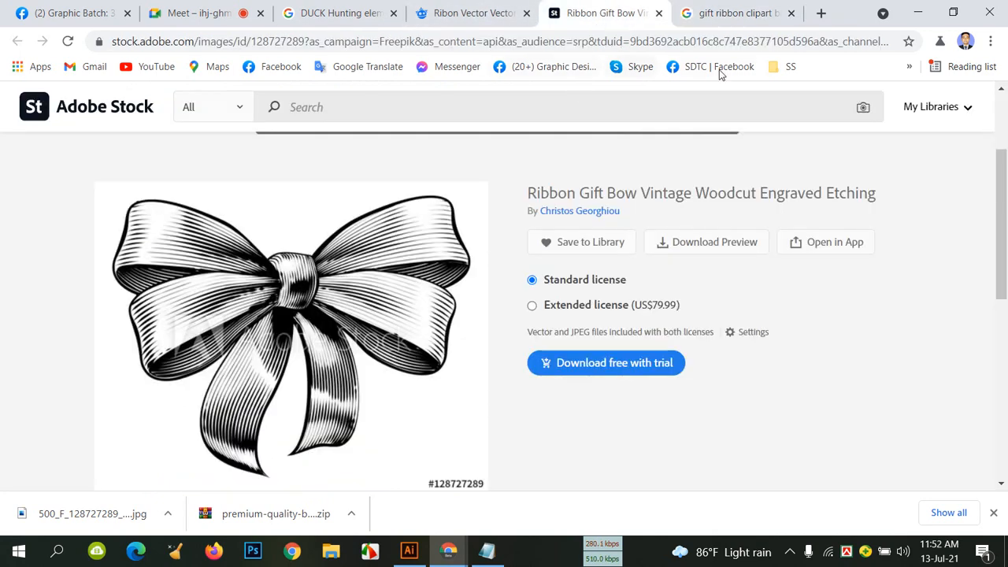
left_click(708, 14)
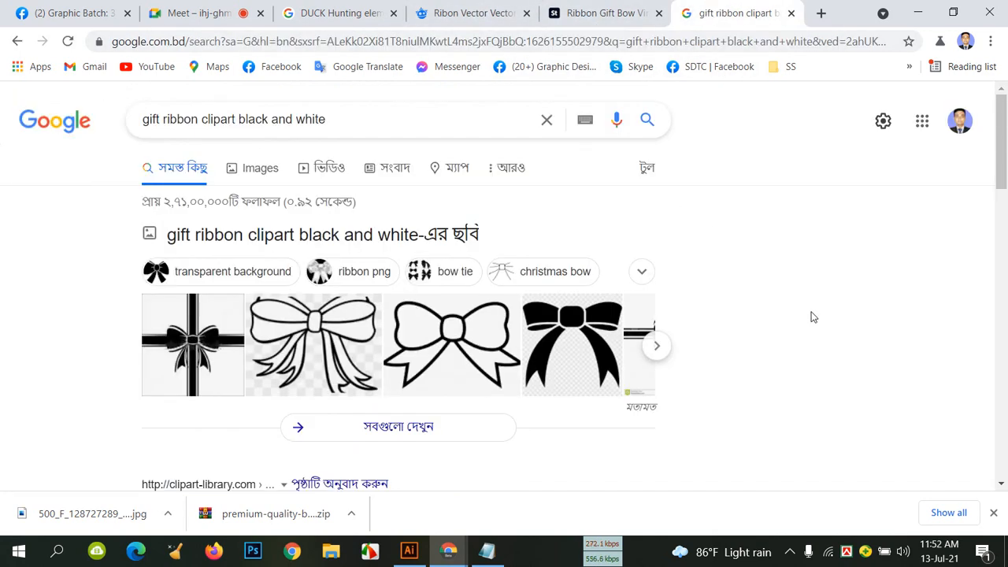
Switch to Illustrator and ungroup the Duck Hunter artwork on the artboard.
left_click(411, 552)
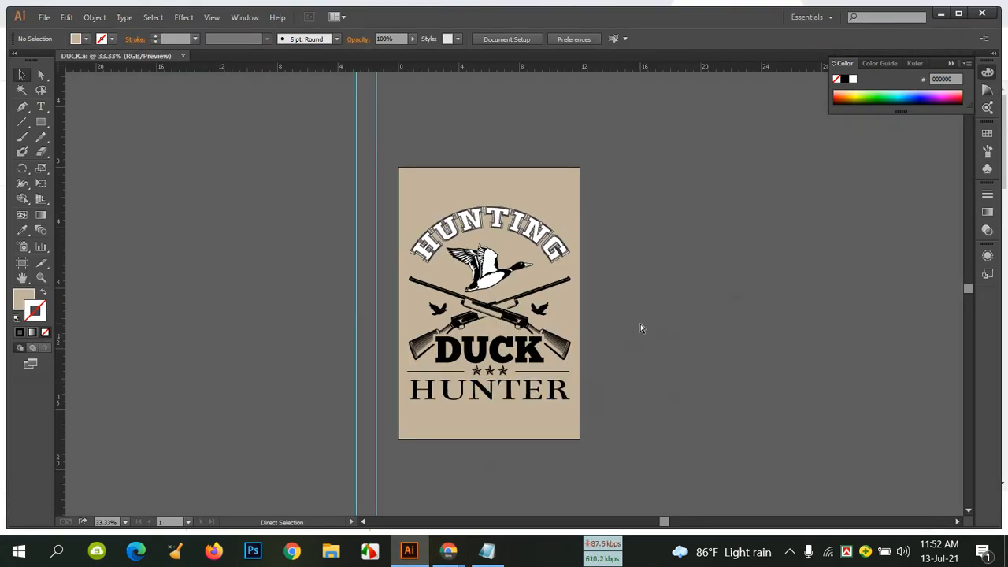
key("ctrl+plus")
key("ctrl+plus")
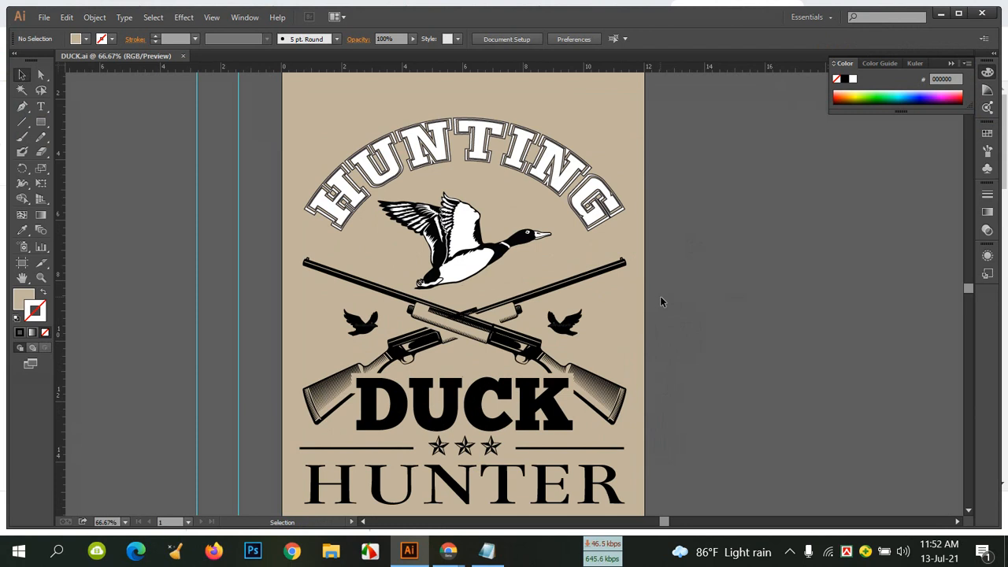
scroll(659, 304, "down", 3)
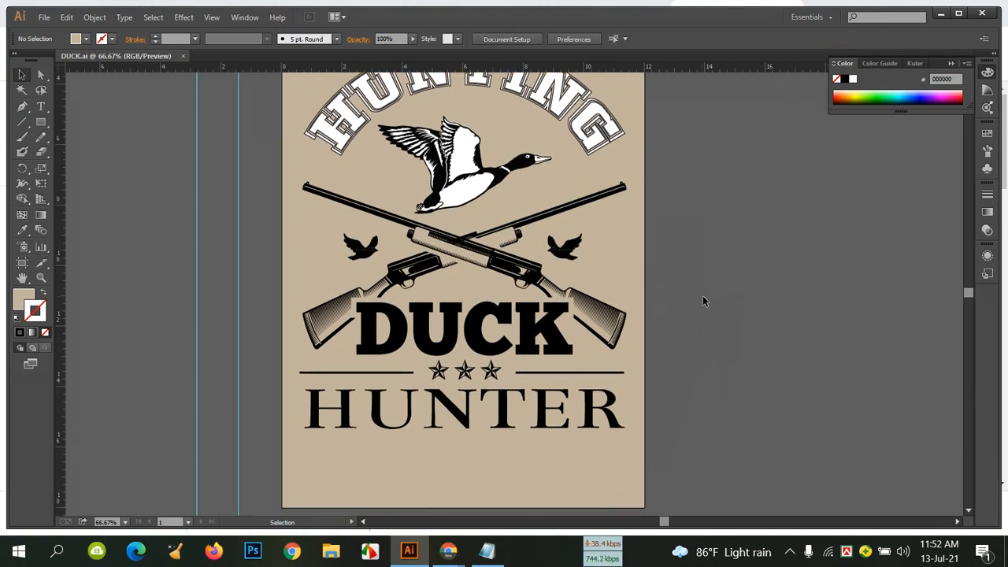
left_click(545, 411)
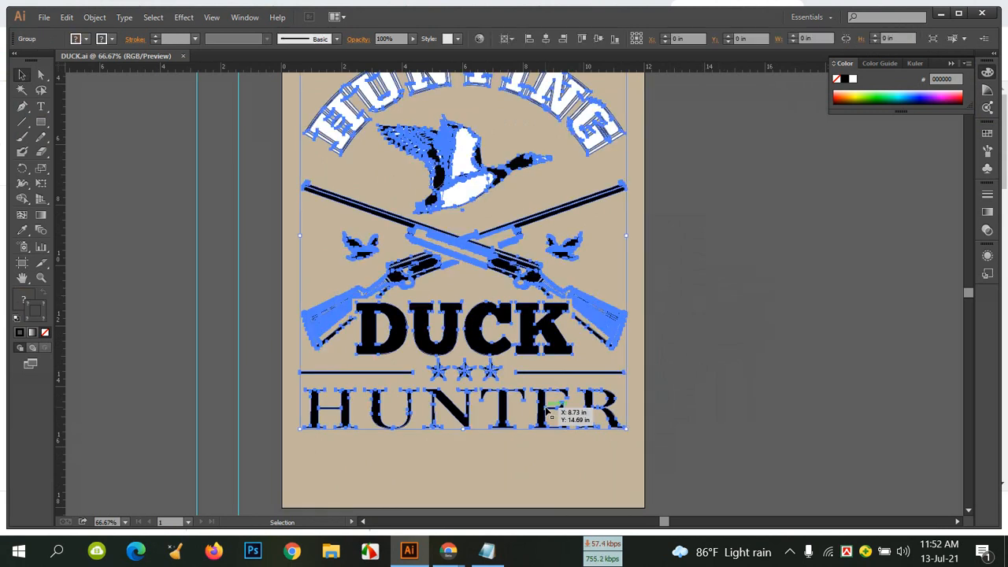
left_click(768, 379)
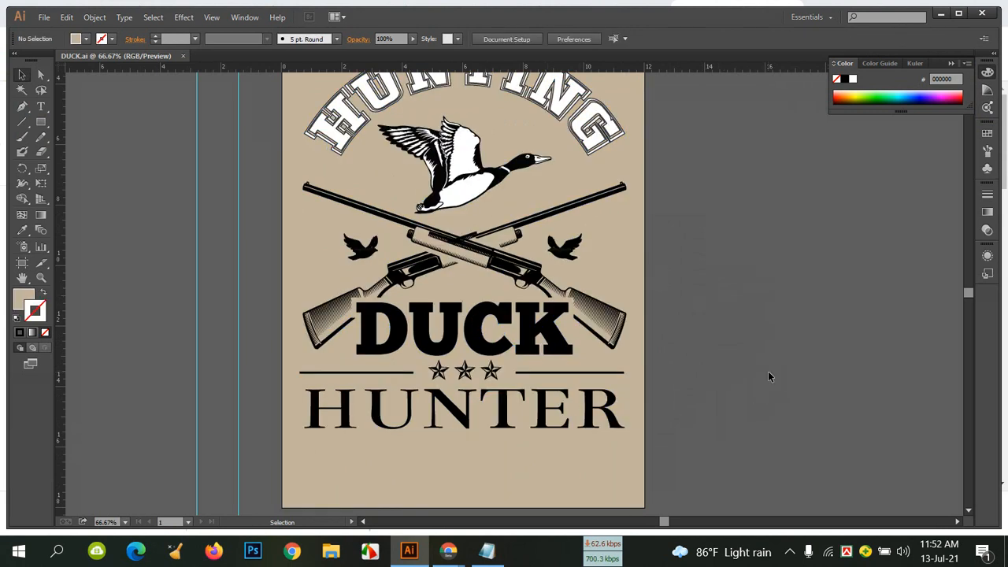
left_click(542, 409)
right_click(542, 410)
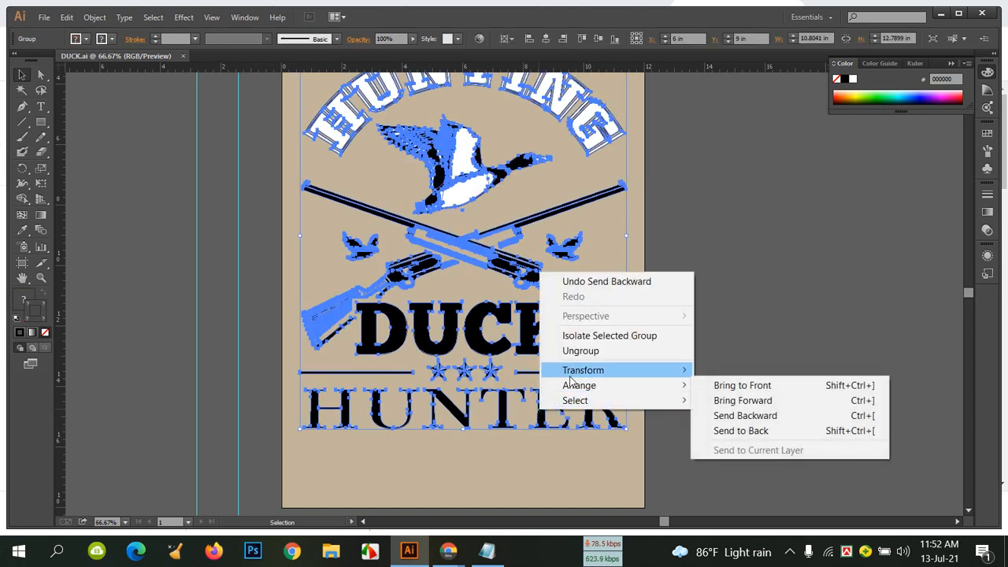
left_click(582, 352)
left_click(747, 375)
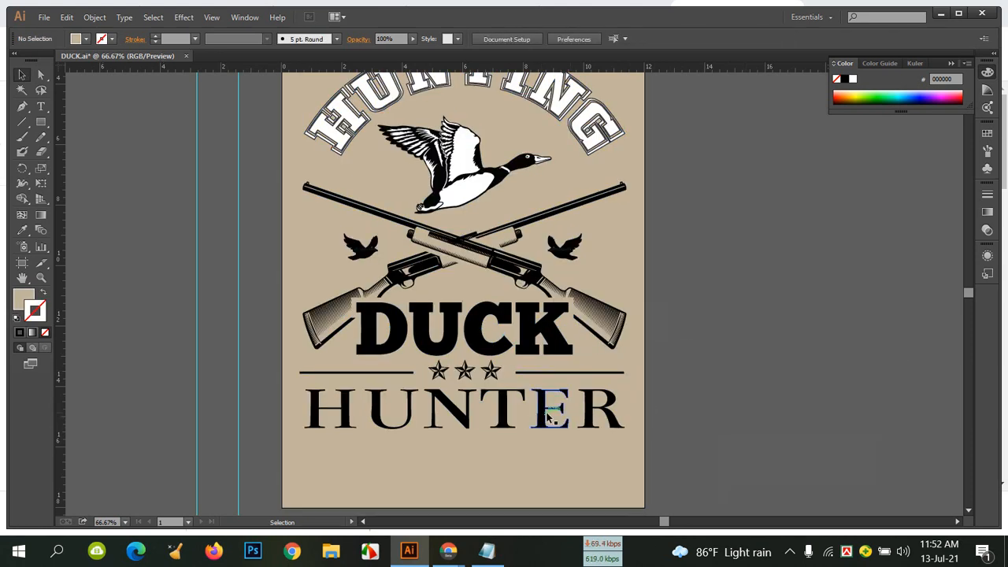
Add a new point text reading HUNTER on the empty canvas beside the artboard.
left_click(551, 416)
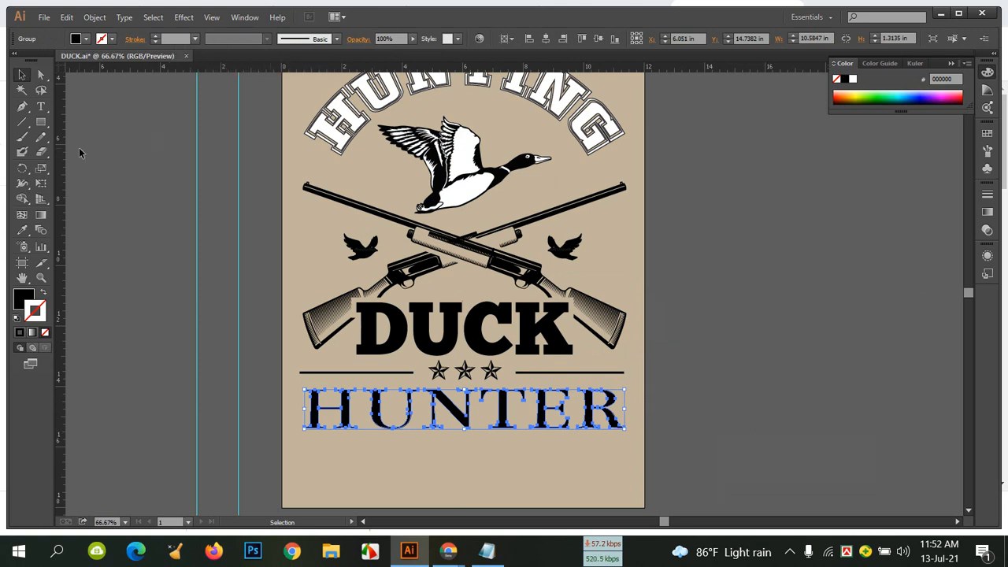
left_click(44, 111)
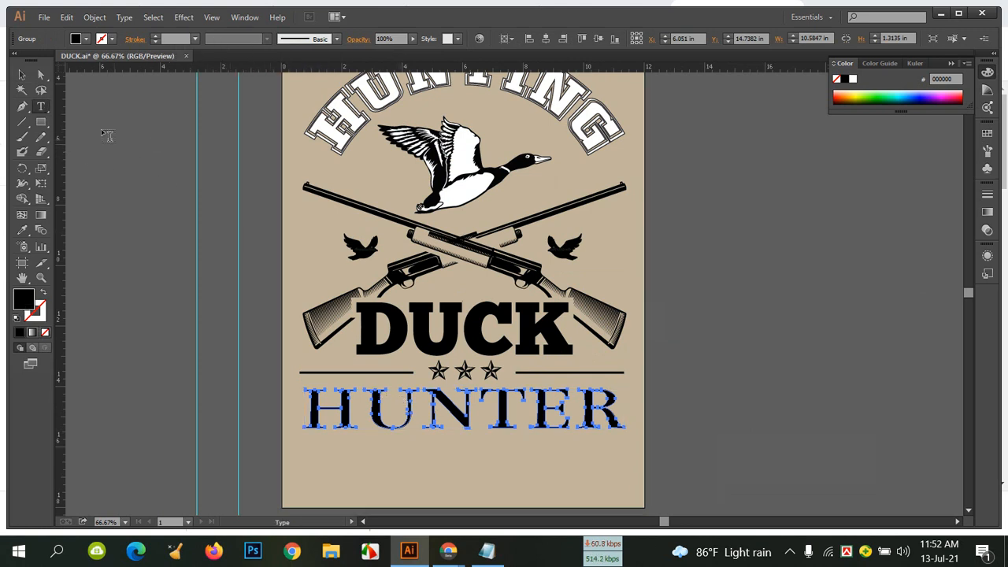
left_click(23, 76)
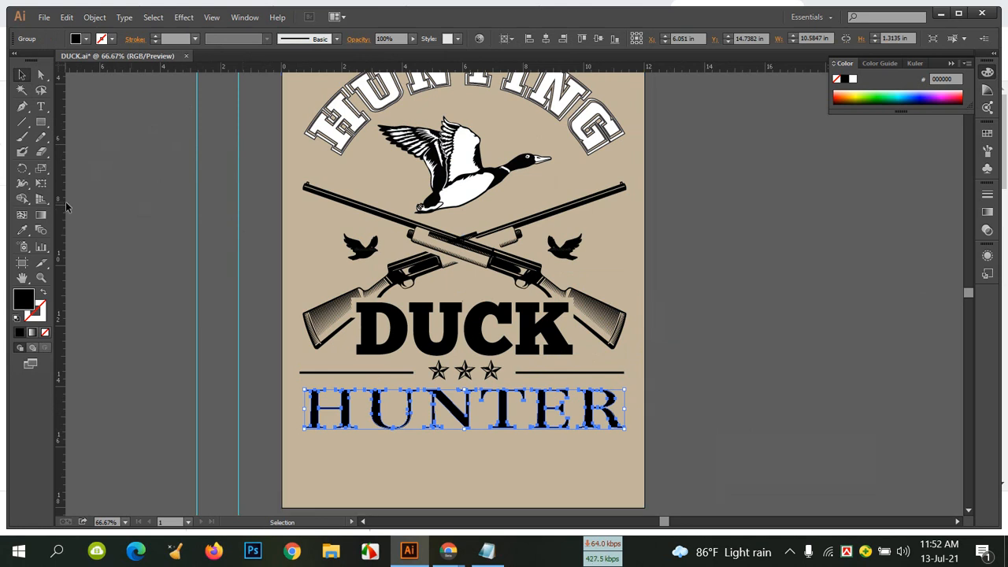
left_click(41, 106)
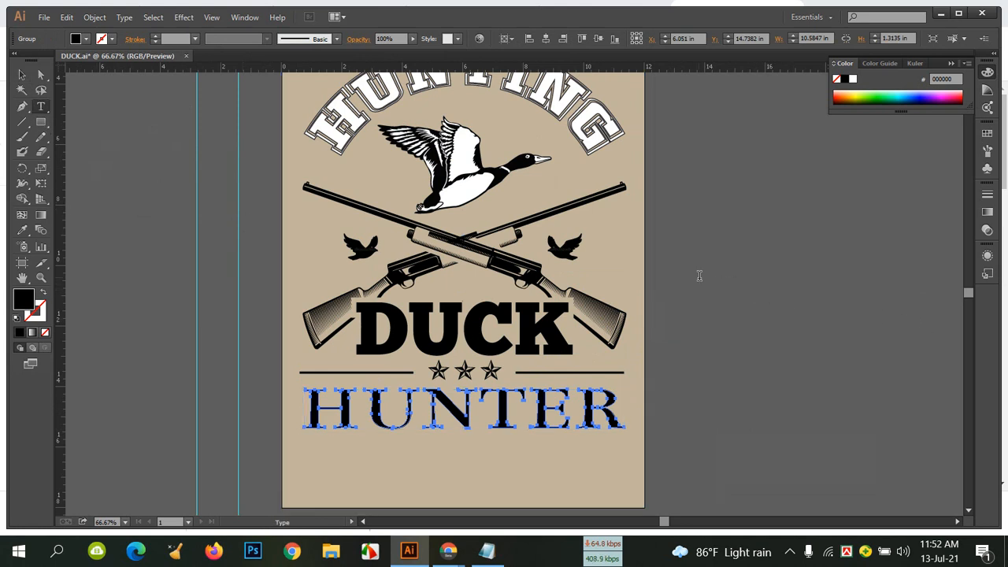
left_click(778, 317)
type("HI")
key("BackSpace")
type("UNTER")
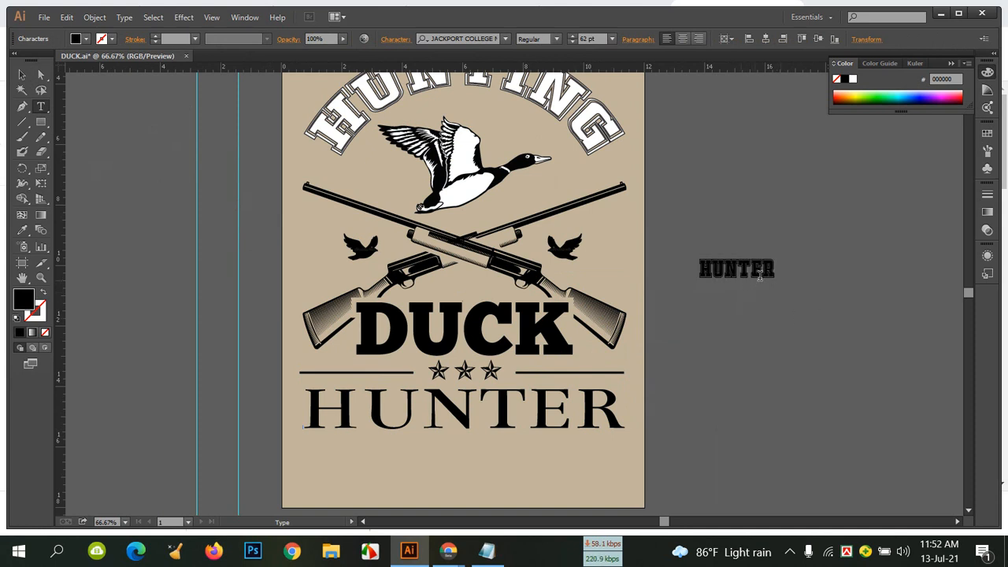
Set the new HUNTER text in the Preview font at 86 pt.
left_click_drag(777, 269, 696, 274)
left_click(496, 39)
type("p")
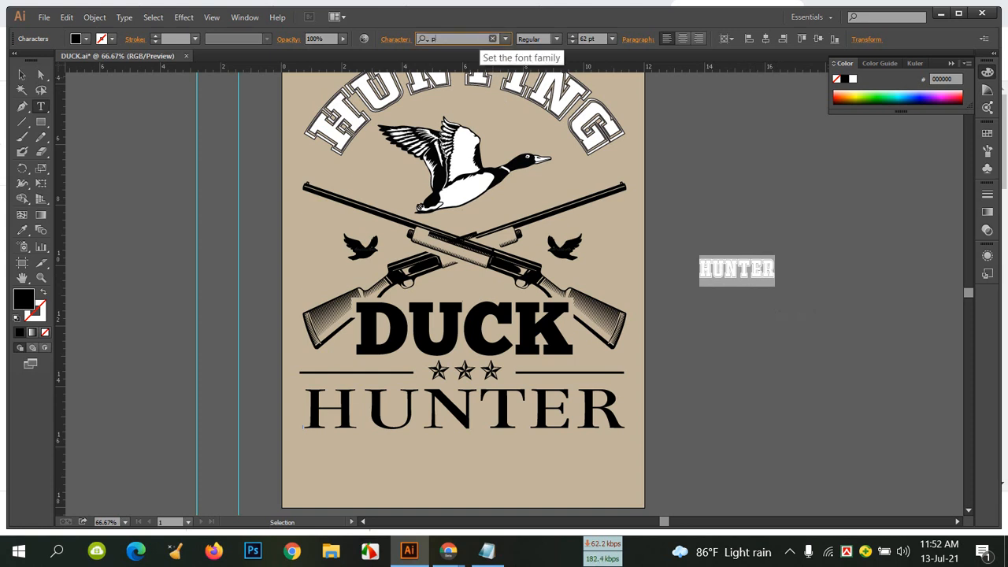
type("re")
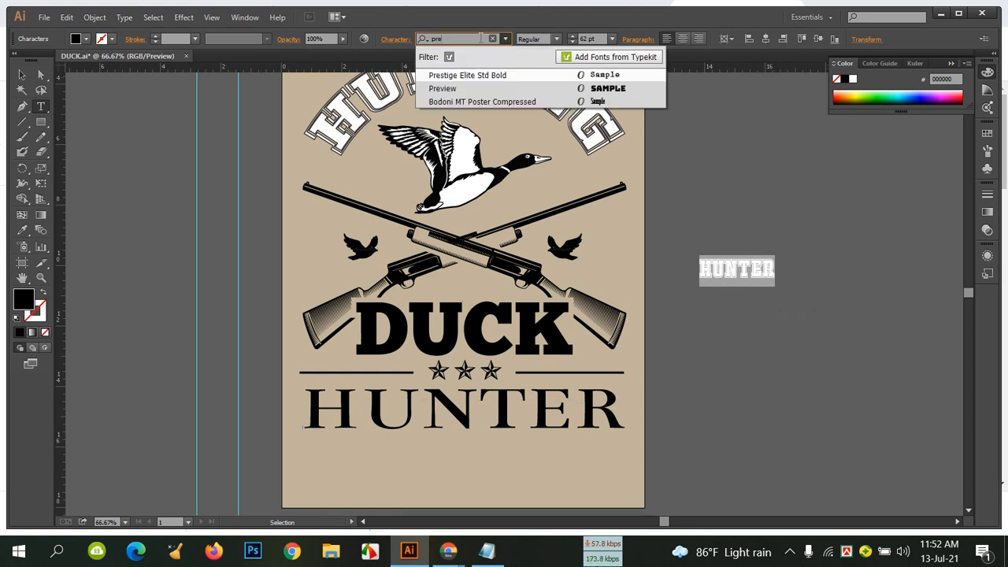
left_click(460, 87)
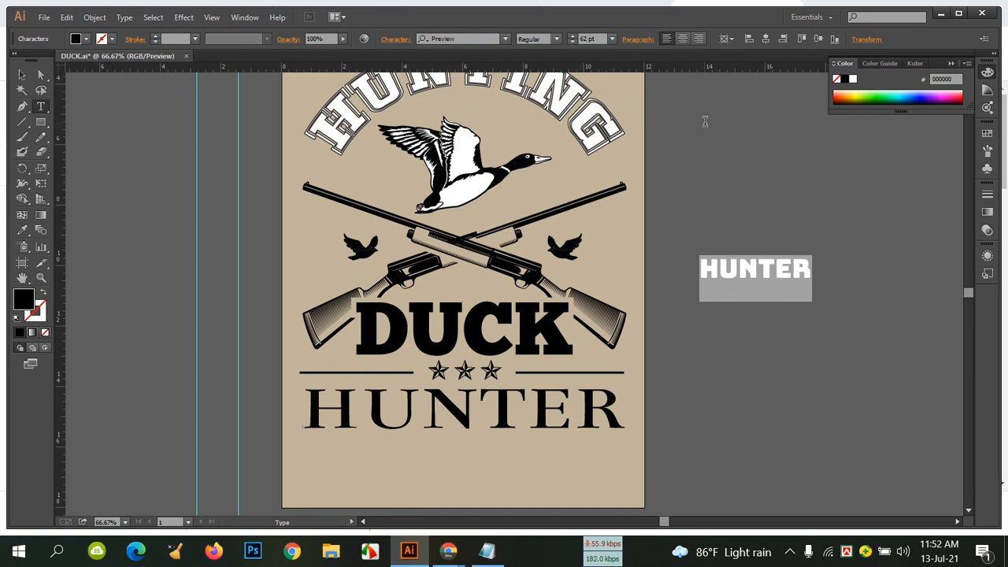
left_click(591, 40)
type("71")
key("Return")
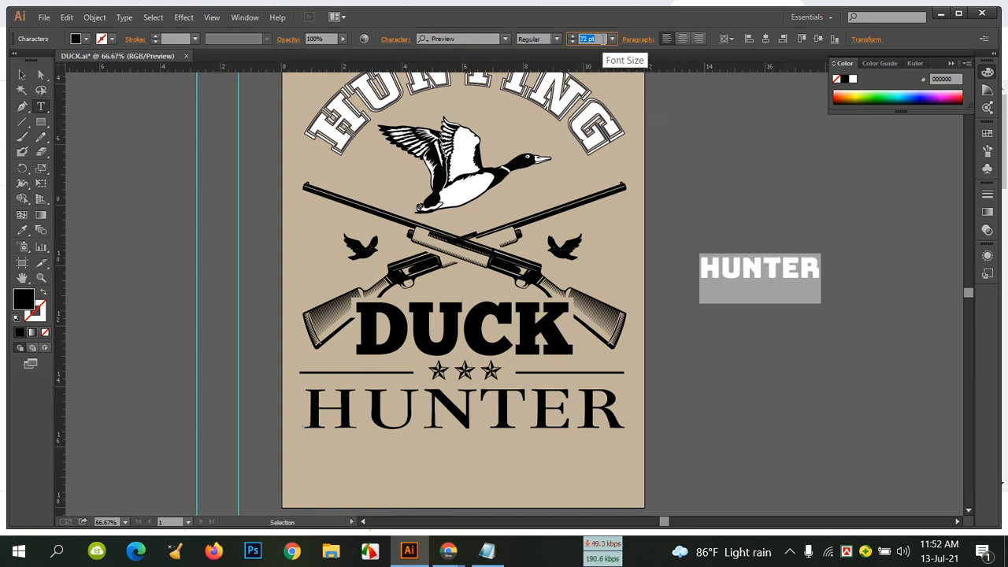
scroll(602, 39, "up", 15)
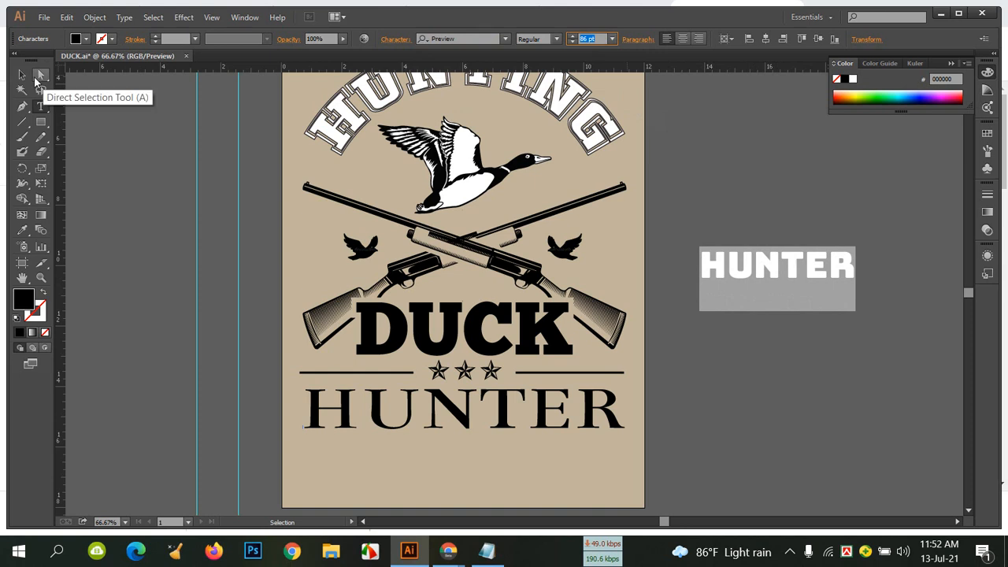
key("Escape")
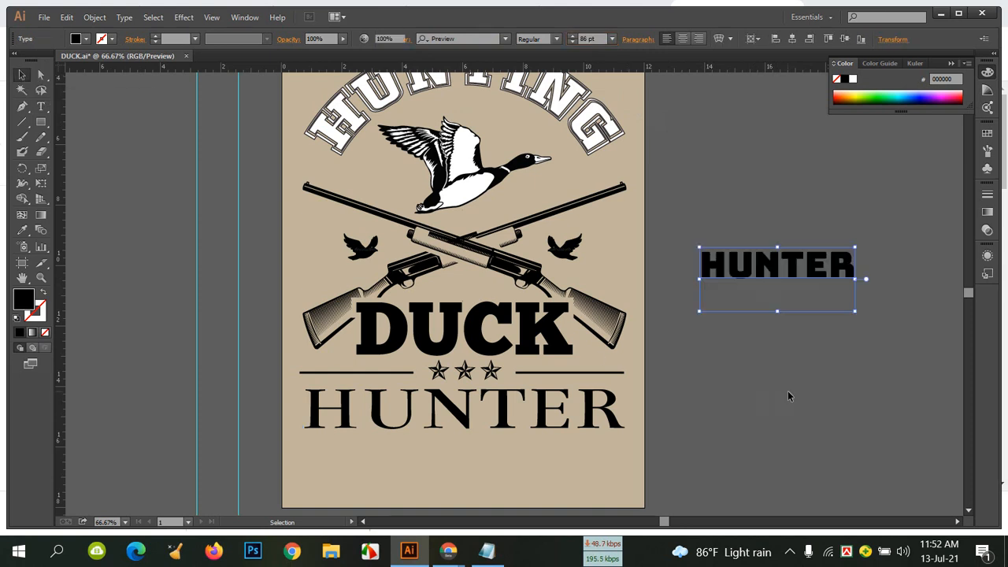
Delete the old serif HUNTER lettering beneath the stars on the artboard.
left_click(788, 396)
left_click(549, 419)
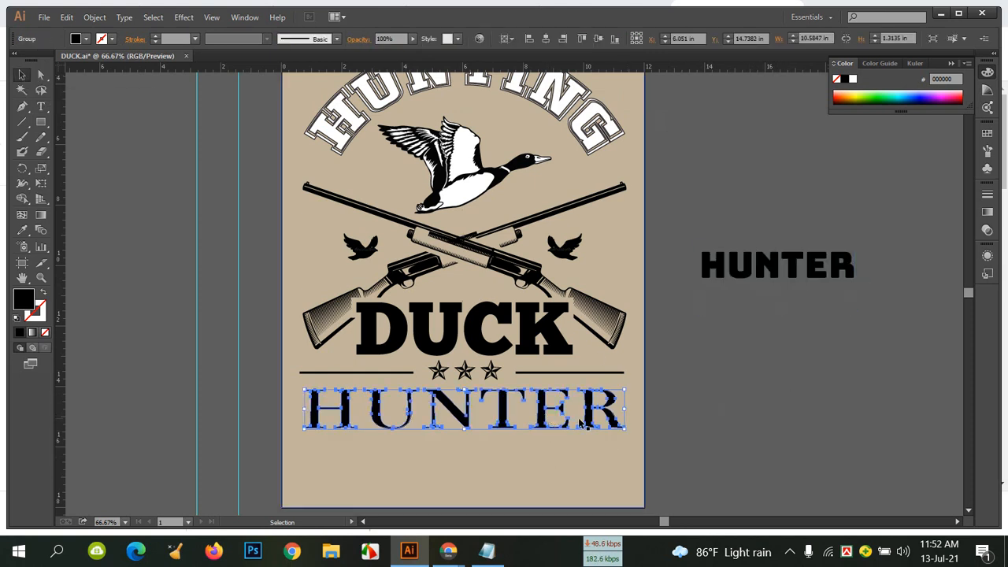
key("Delete")
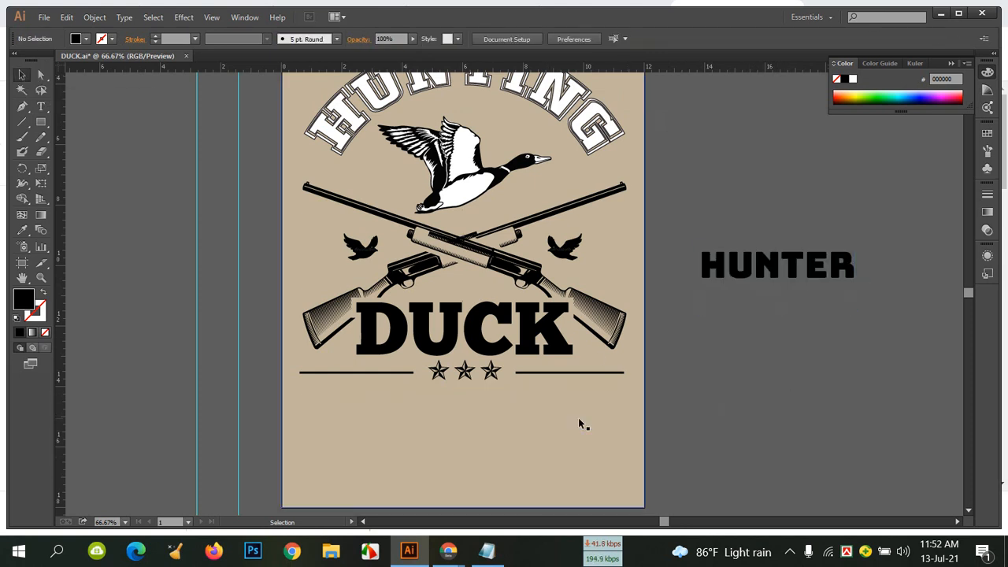
Try Rockwell Bold on the new HUNTER text and undo the font change.
left_click(823, 276)
left_click(487, 40)
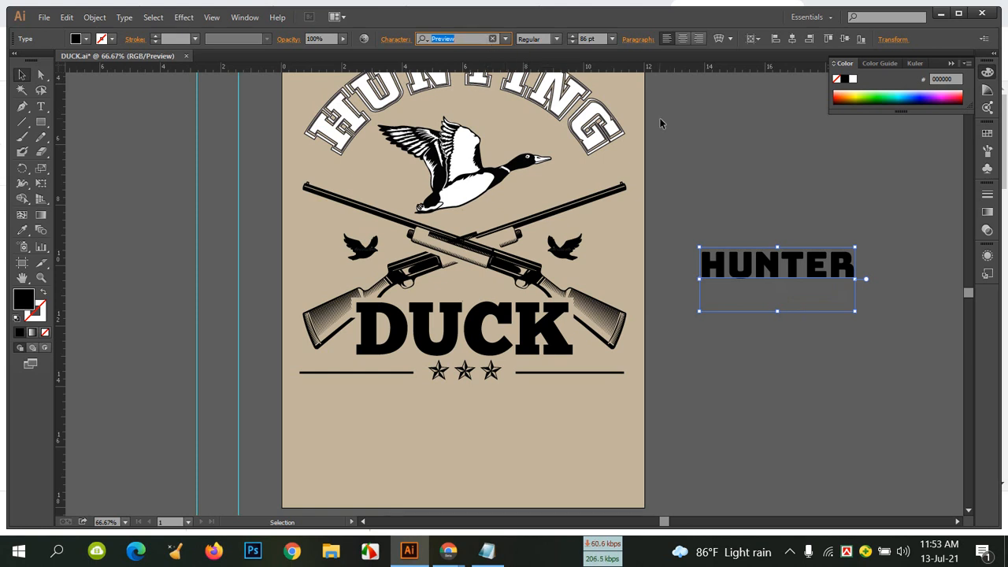
type("ro")
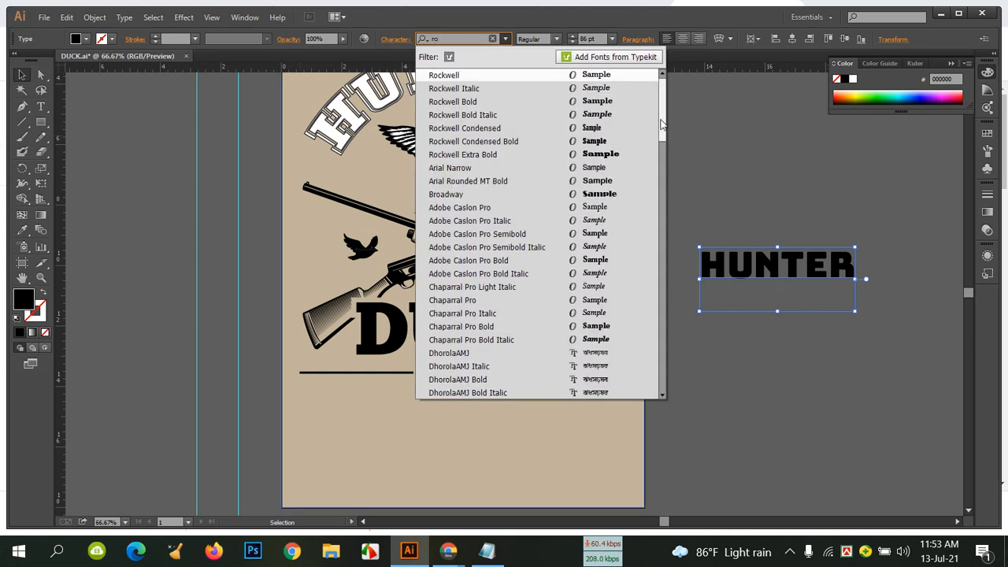
left_click(527, 101)
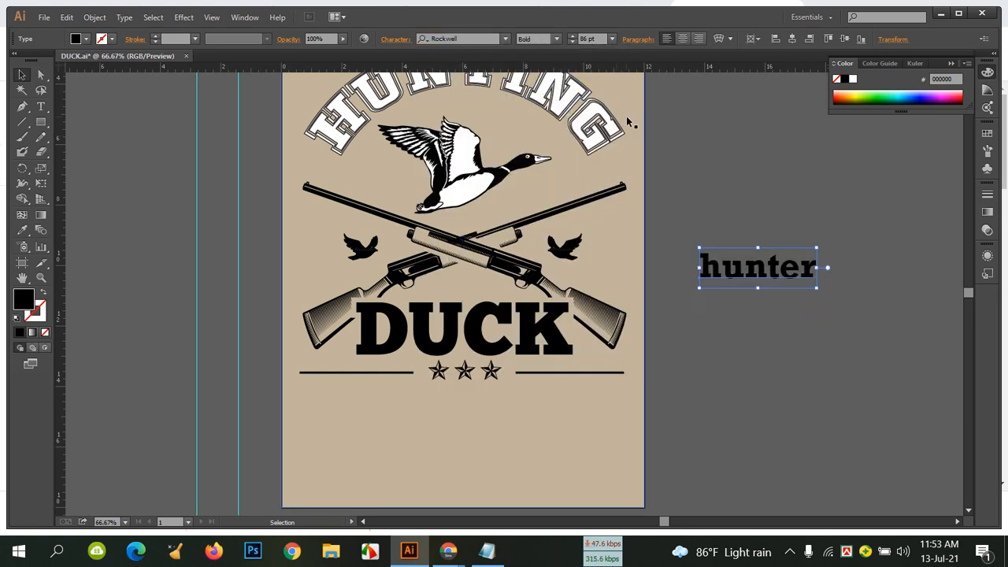
key("ctrl+z")
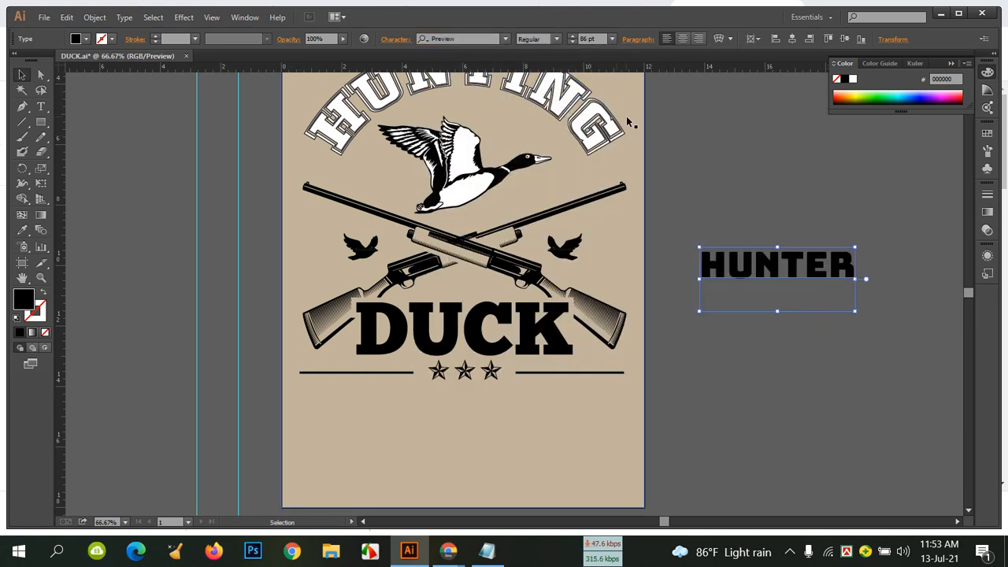
Place the new HUNTER text beneath the stars and enlarge it to span the full width of the divider lines.
left_click(771, 185)
left_click_drag(777, 268, 376, 407)
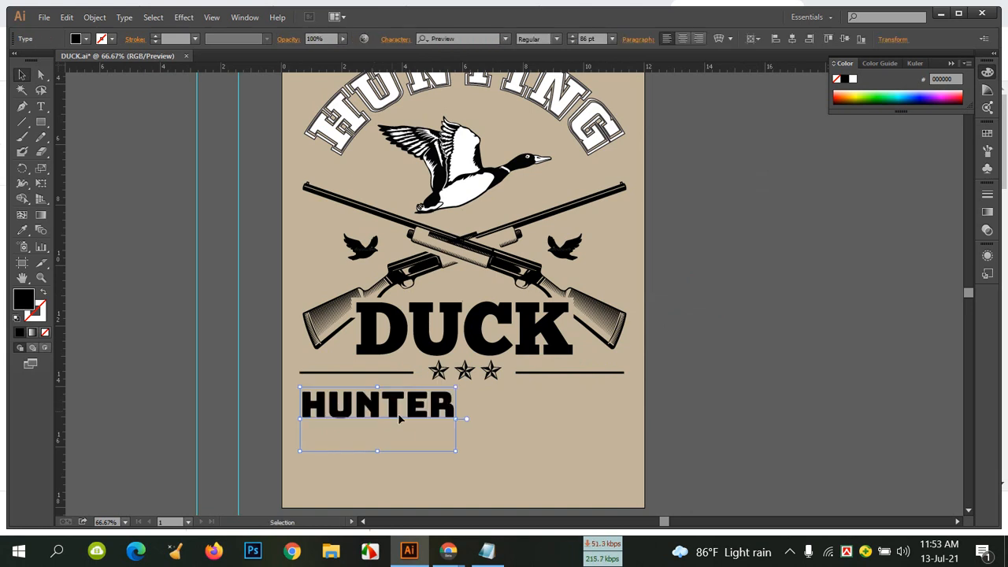
left_click_drag(457, 451, 677, 431)
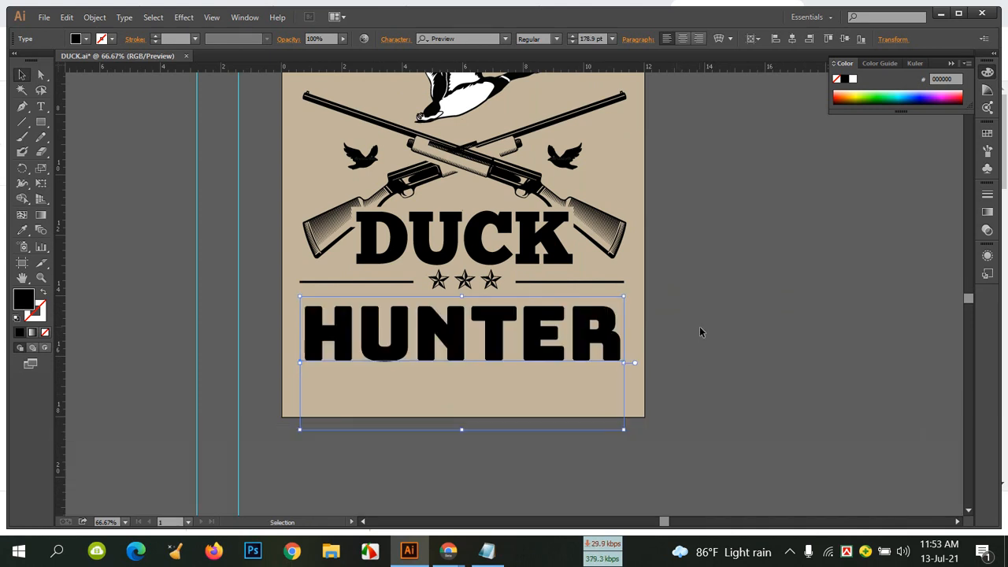
Convert the HUNTER text to outlines and nudge it up closer to the stars and divider lines.
right_click(451, 336)
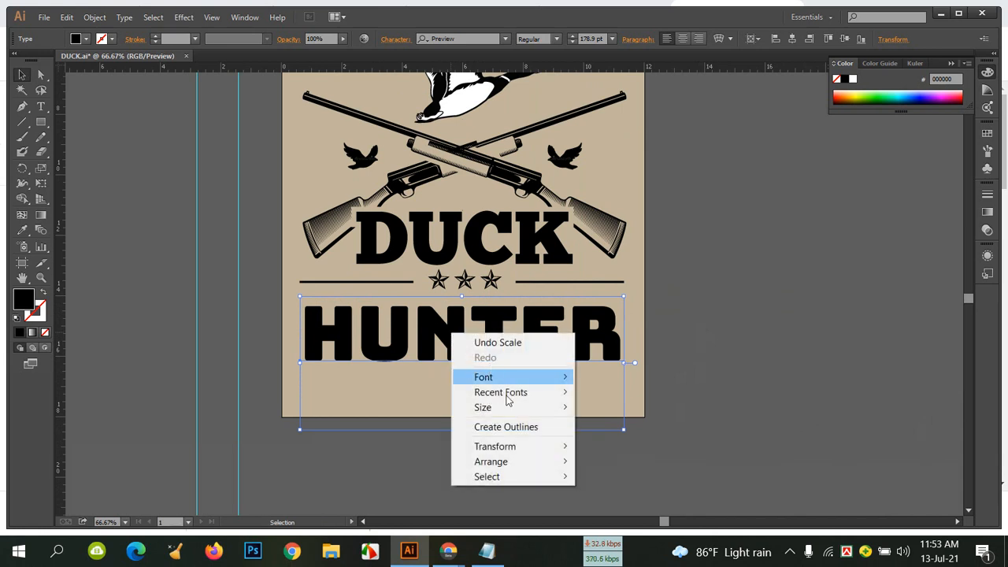
left_click(506, 427)
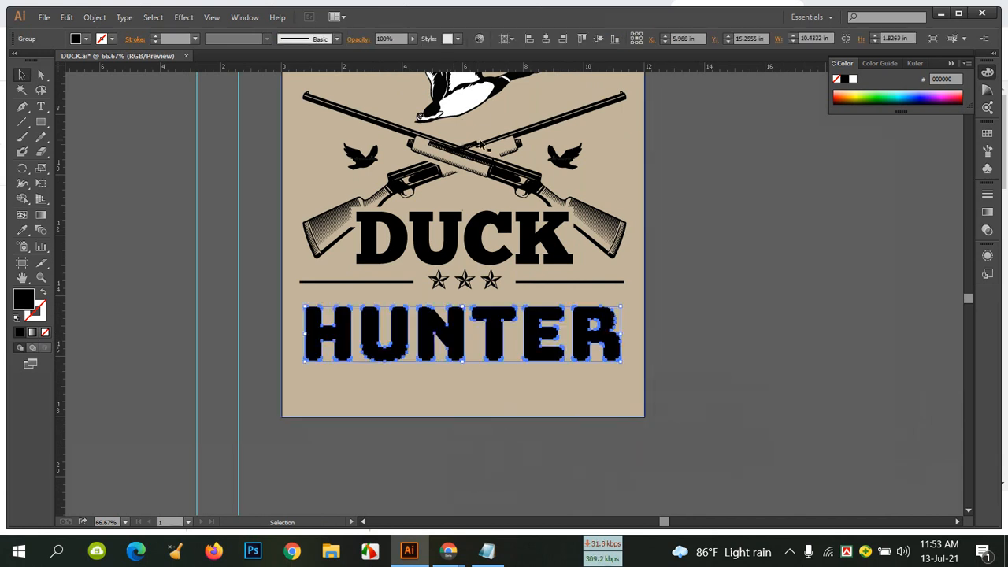
key("Up")
key("Up")
key("Up")
key("Up")
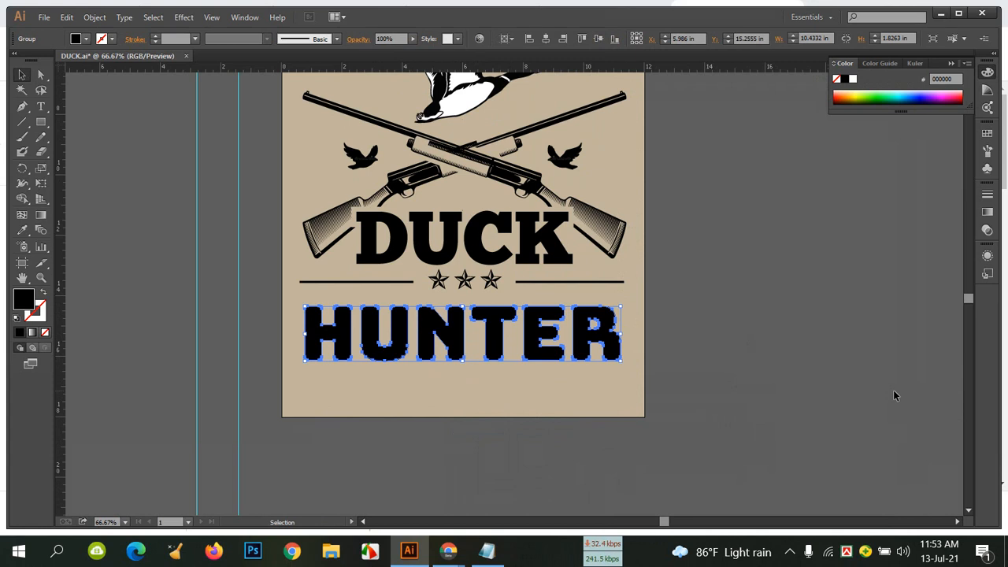
key("Up")
key("Up")
key("Up")
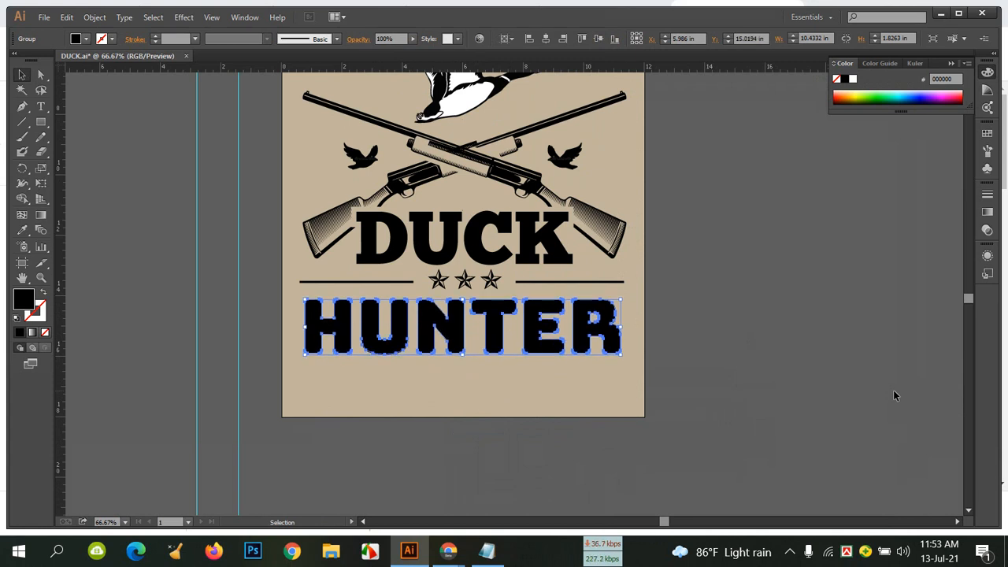
left_click(719, 387)
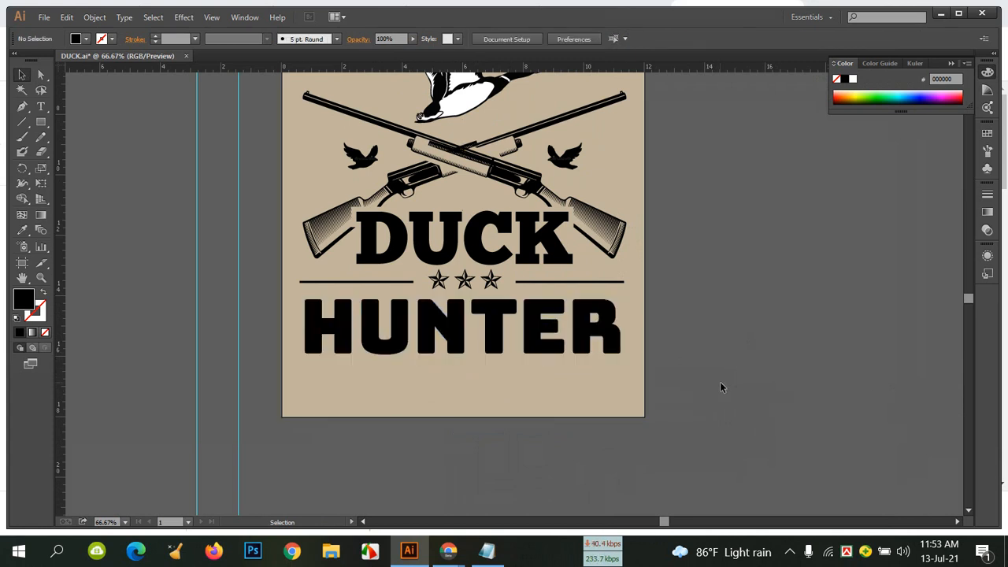
Nudge the outlined HUNTER lettering down slightly to widen the gap below the stars and divider lines.
scroll(722, 386, "up", 3)
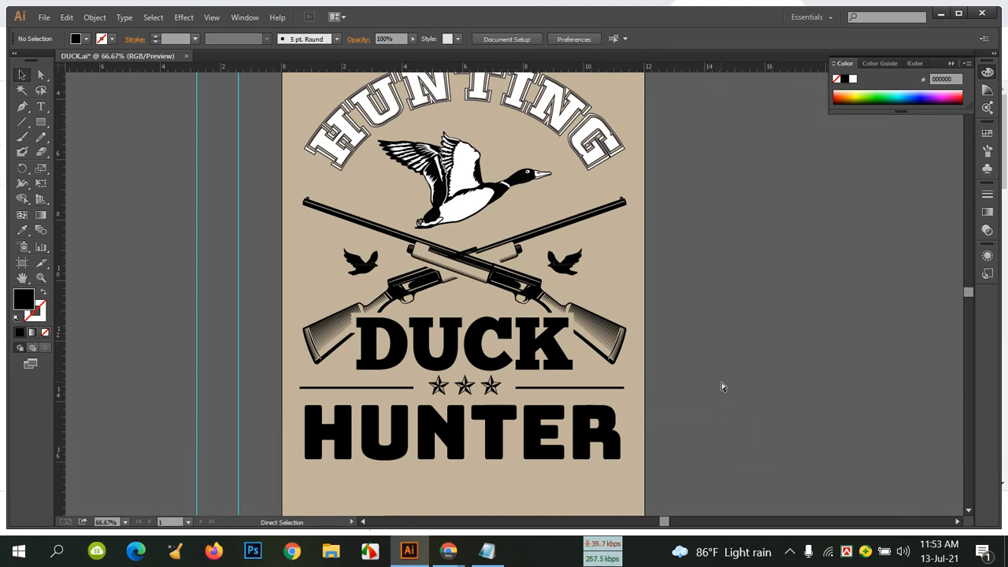
key("ctrl+minus")
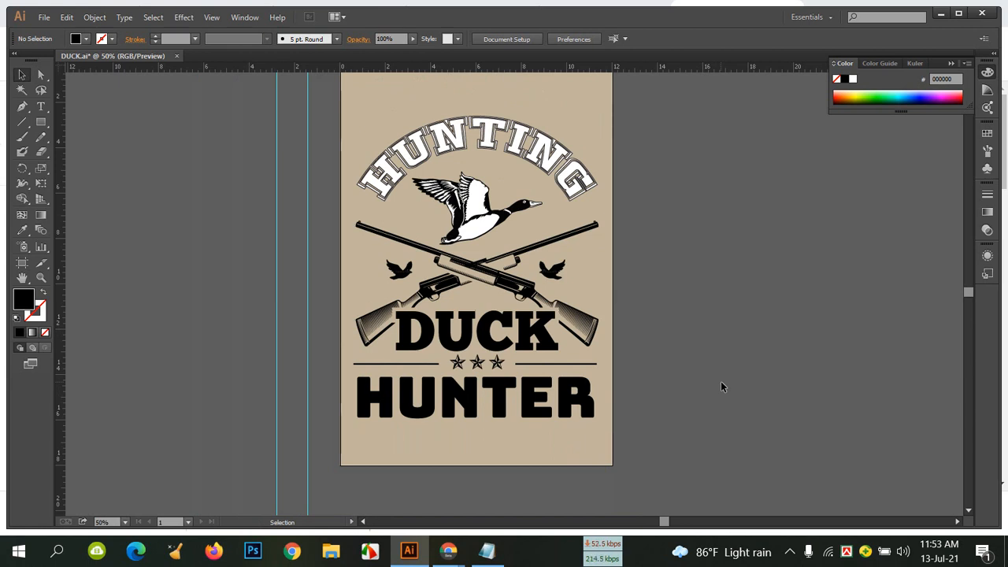
left_click(555, 416)
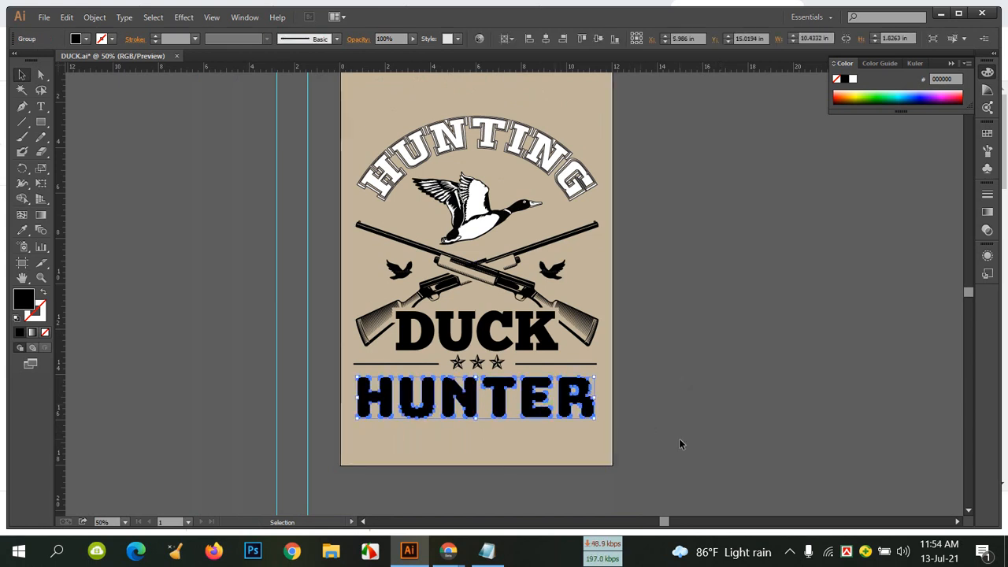
key("Down")
key("Down")
key("Down")
key("Down")
key("Down")
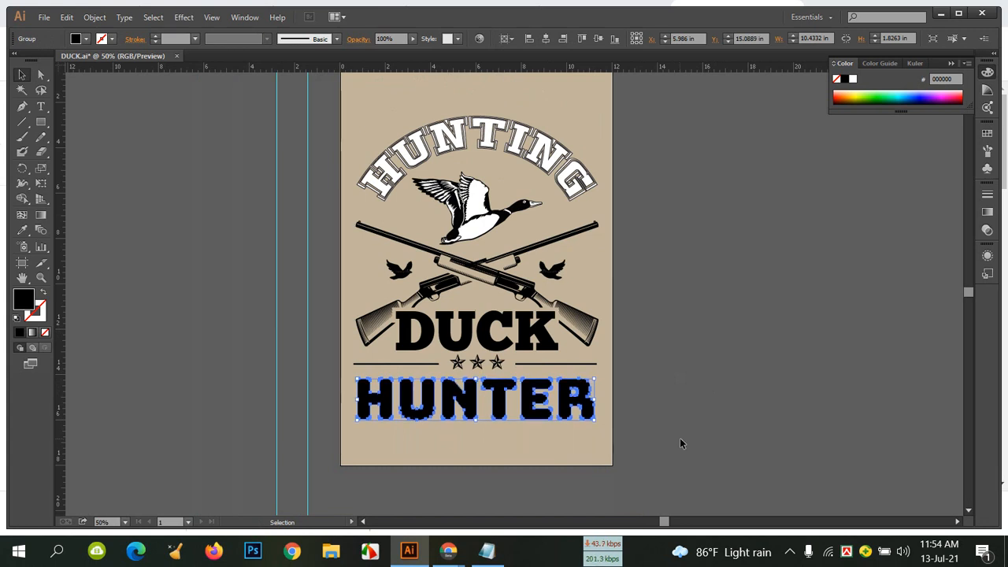
left_click(680, 444)
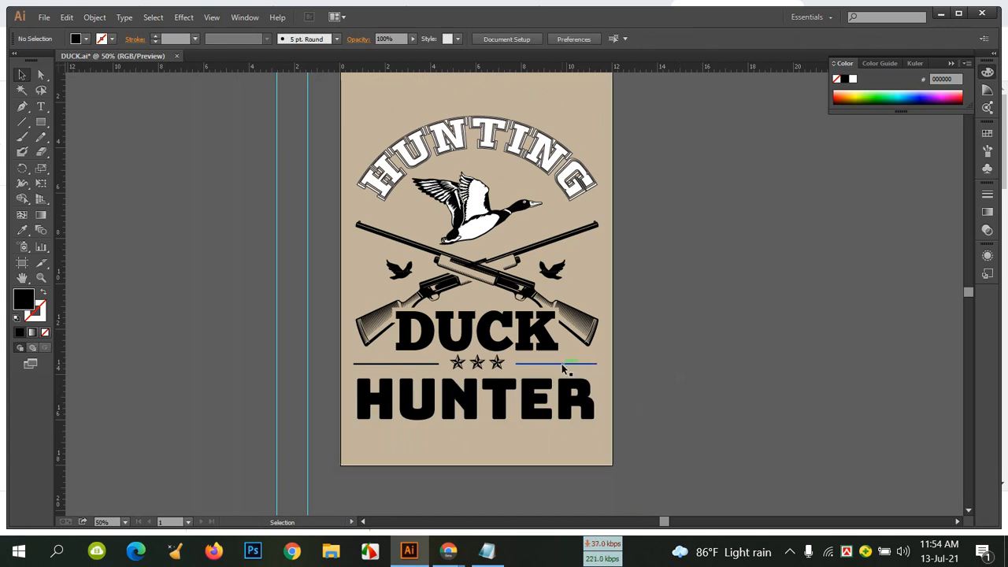
Nudge the stars and divider lines group down slightly between DUCK and HUNTER, and save the document.
left_click(594, 382)
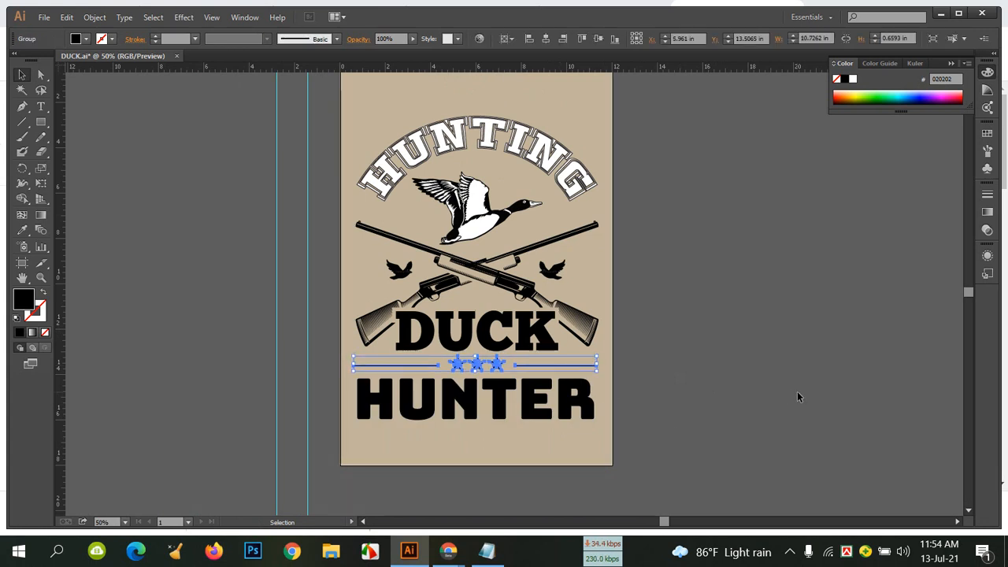
left_click(797, 396)
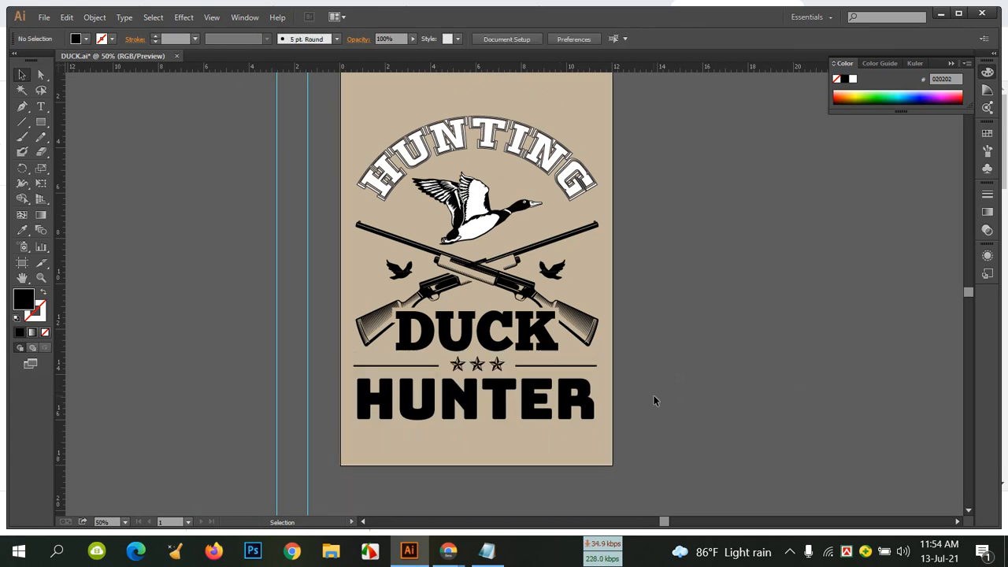
left_click(563, 409)
left_click(549, 403)
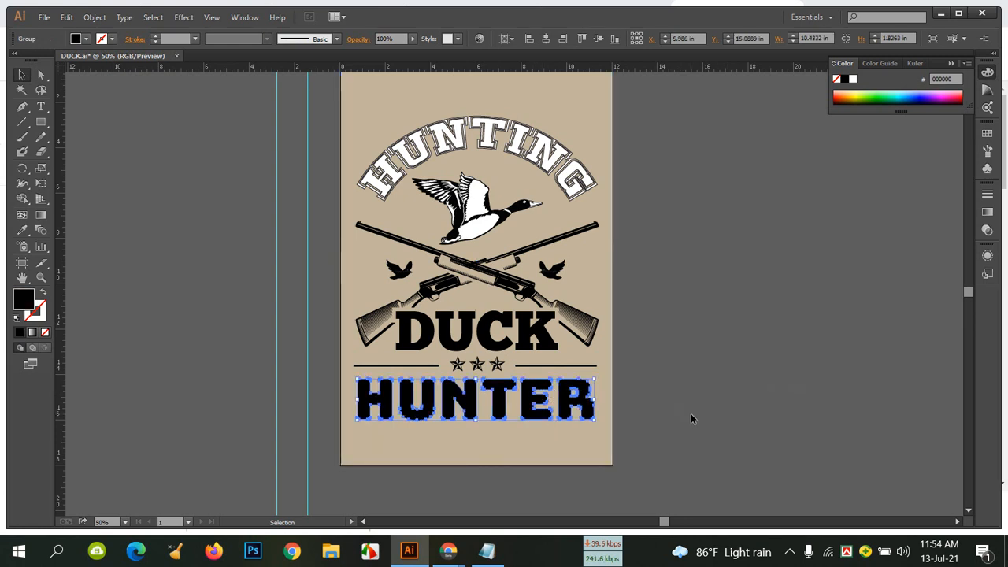
left_click(690, 413)
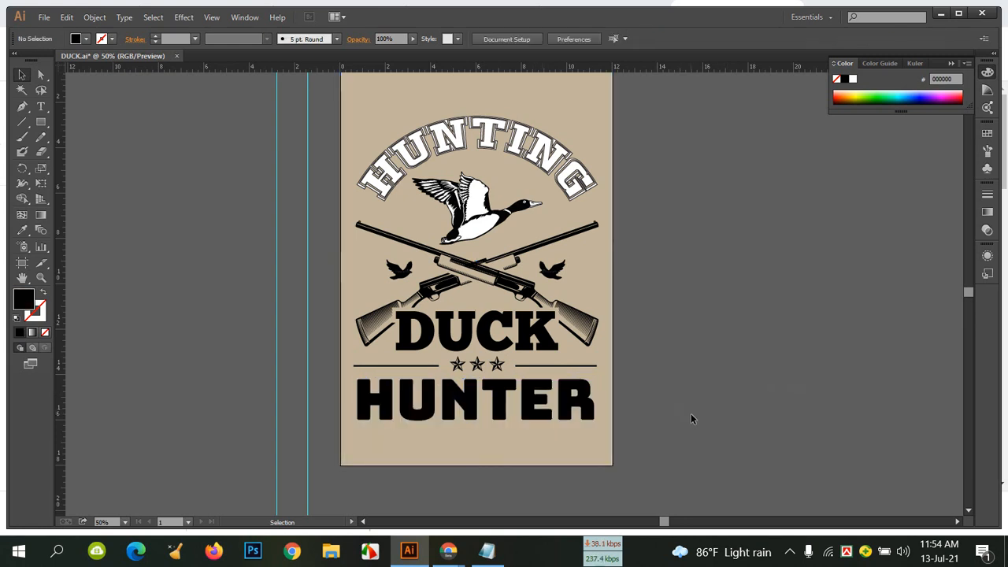
key("ctrl+s")
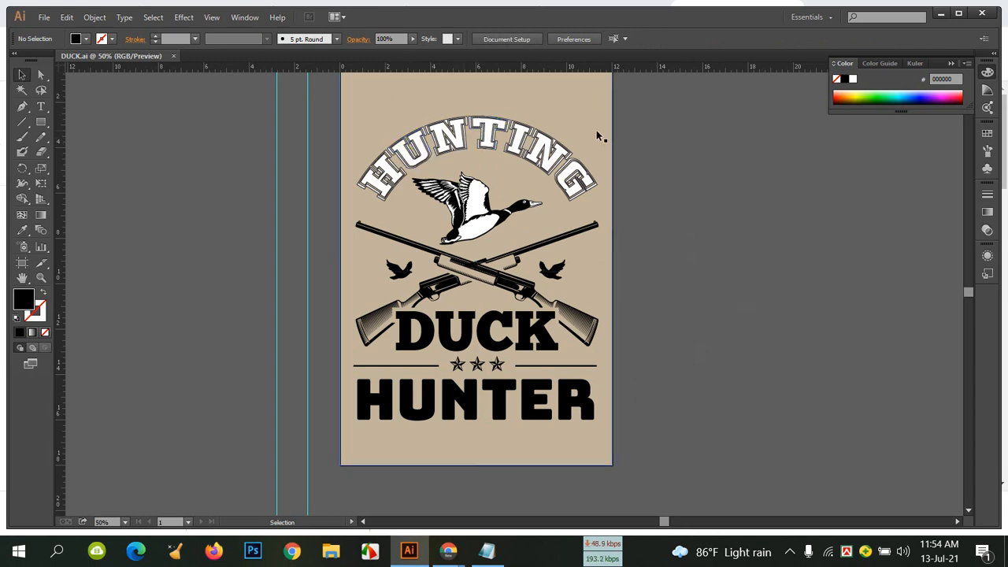
Try the arched HUNTING lettering without a stroke and undo the change.
left_click(495, 126)
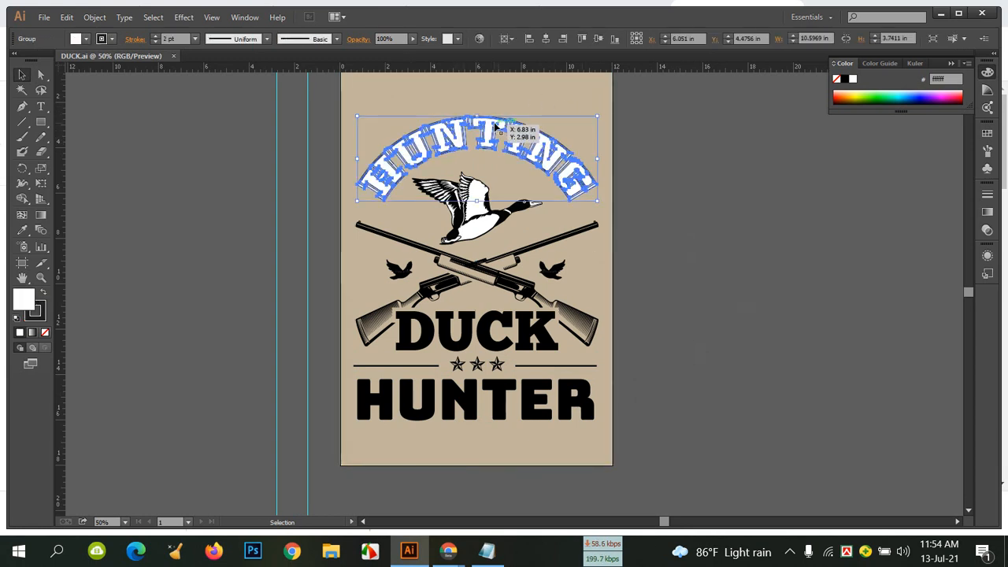
left_click(96, 37)
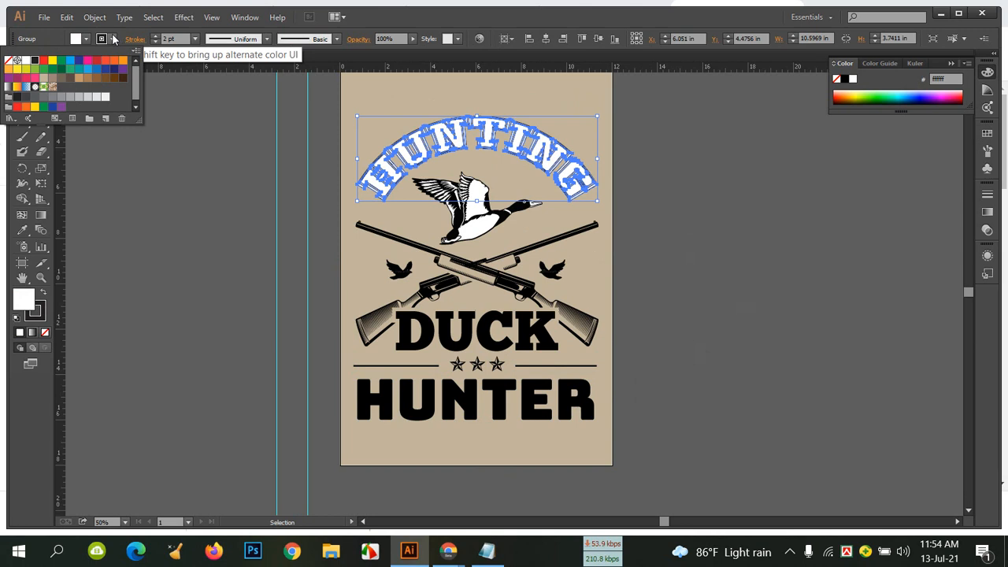
left_click(8, 60)
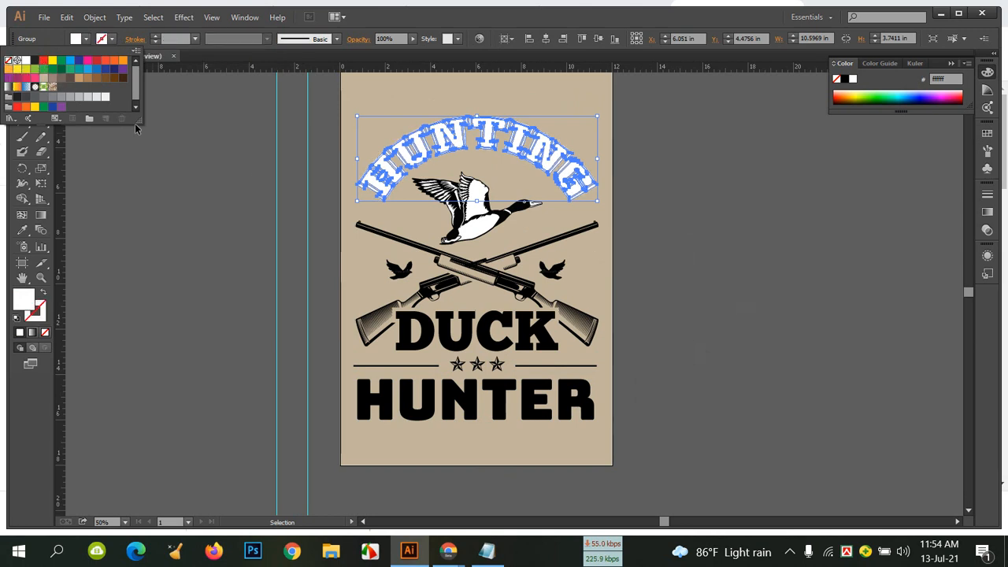
left_click(198, 162)
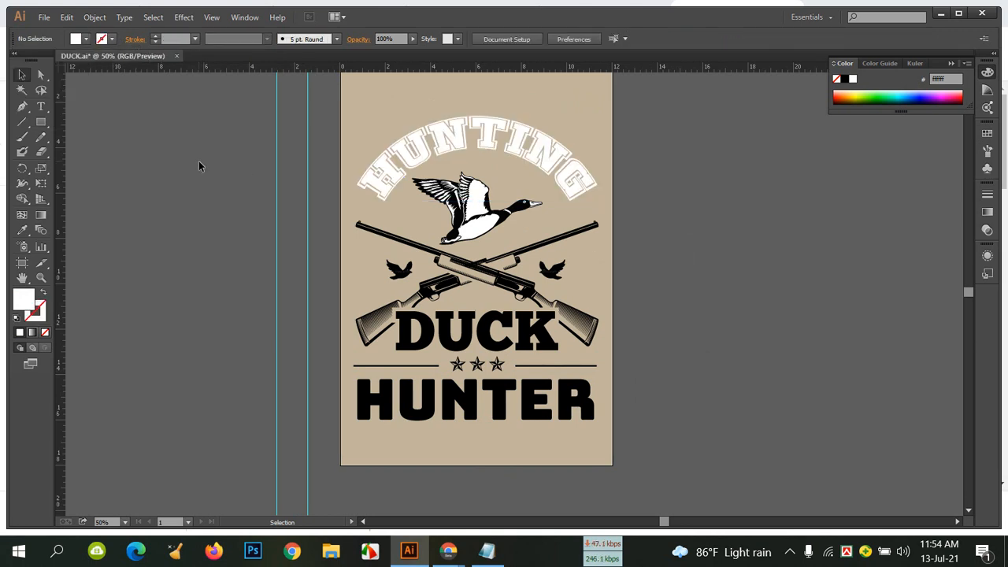
key("ctrl+z")
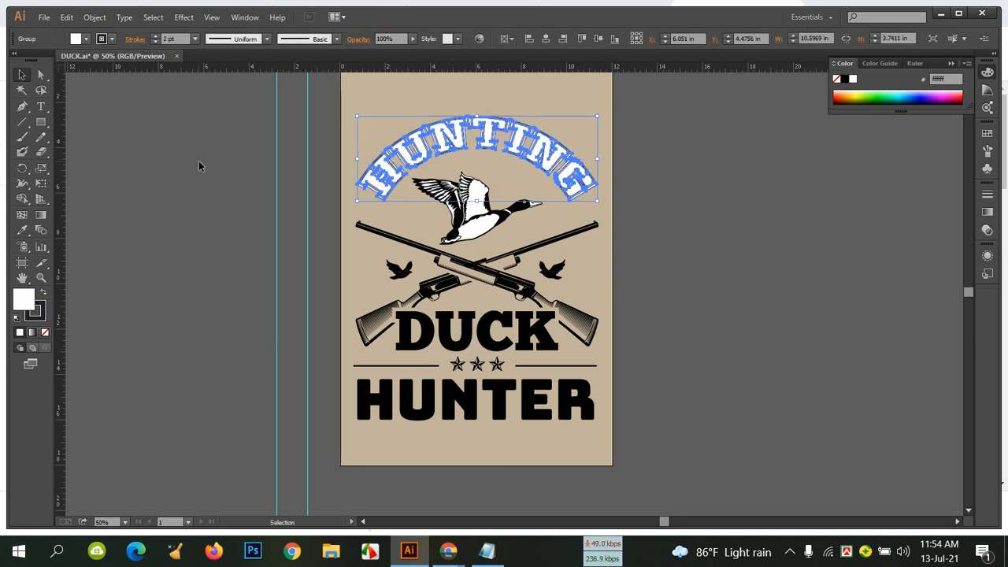
left_click(199, 162)
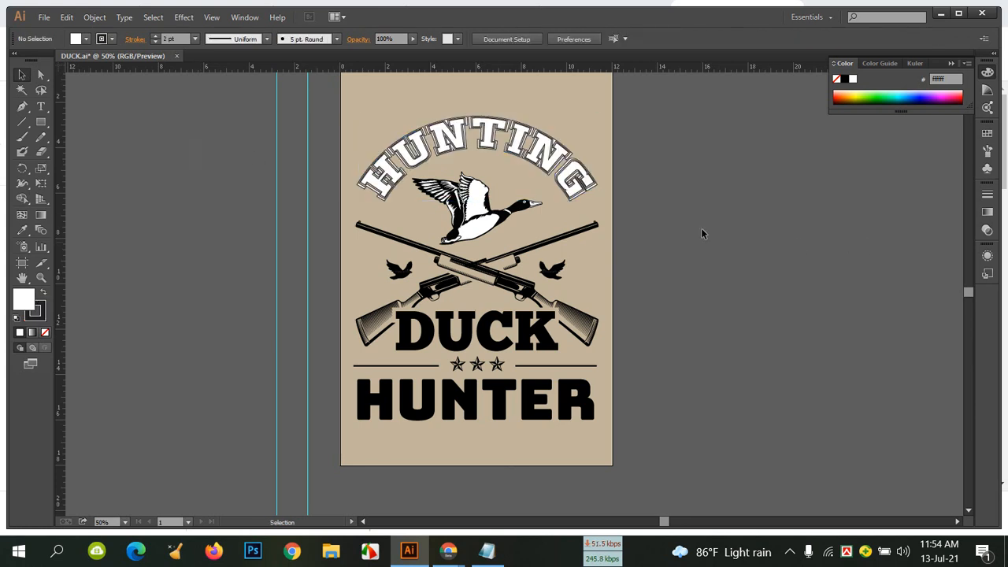
Try a 1 pt stroke on the arched HUNTING lettering and return the stroke weight to 2 pt.
left_click(392, 115)
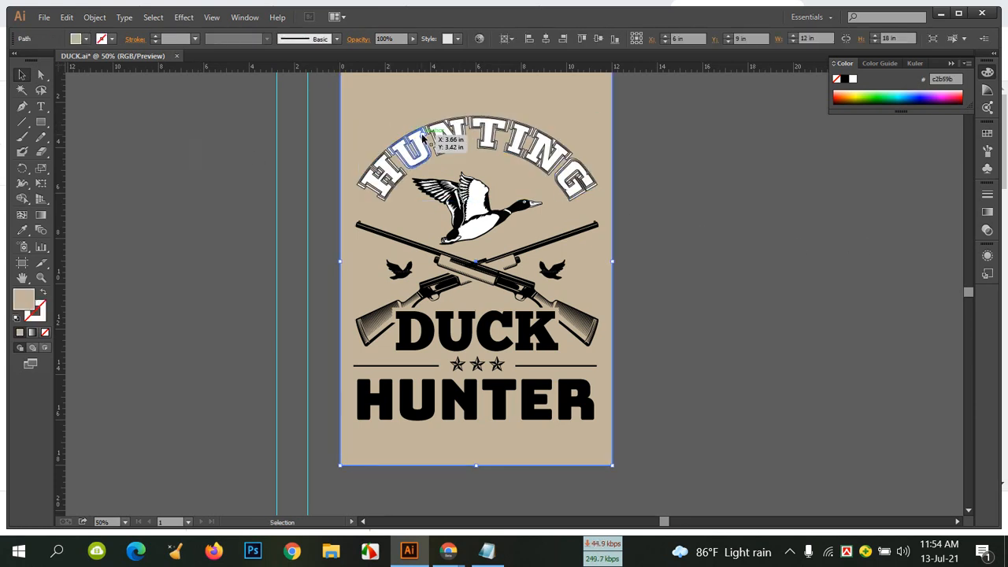
left_click(453, 142)
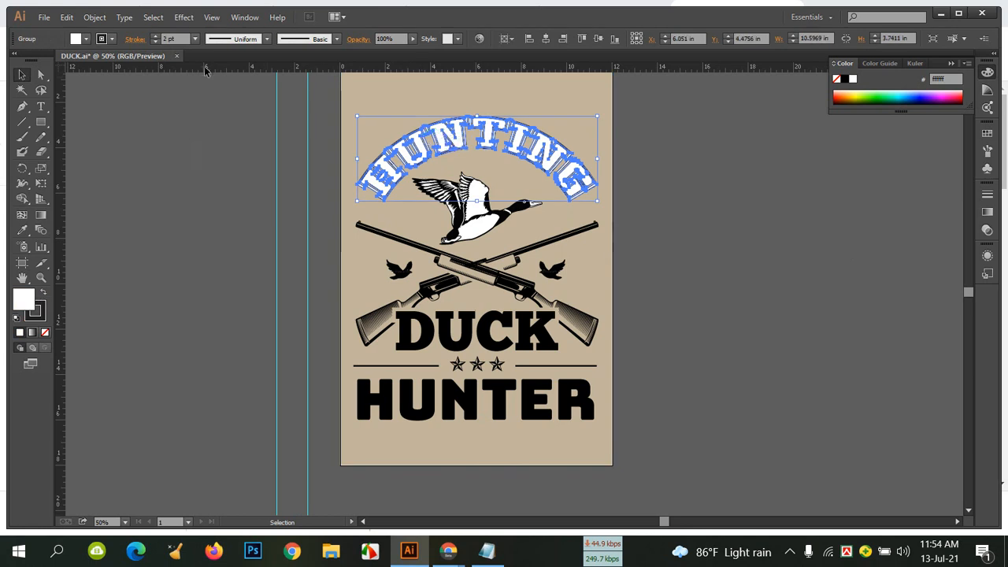
left_click(189, 106)
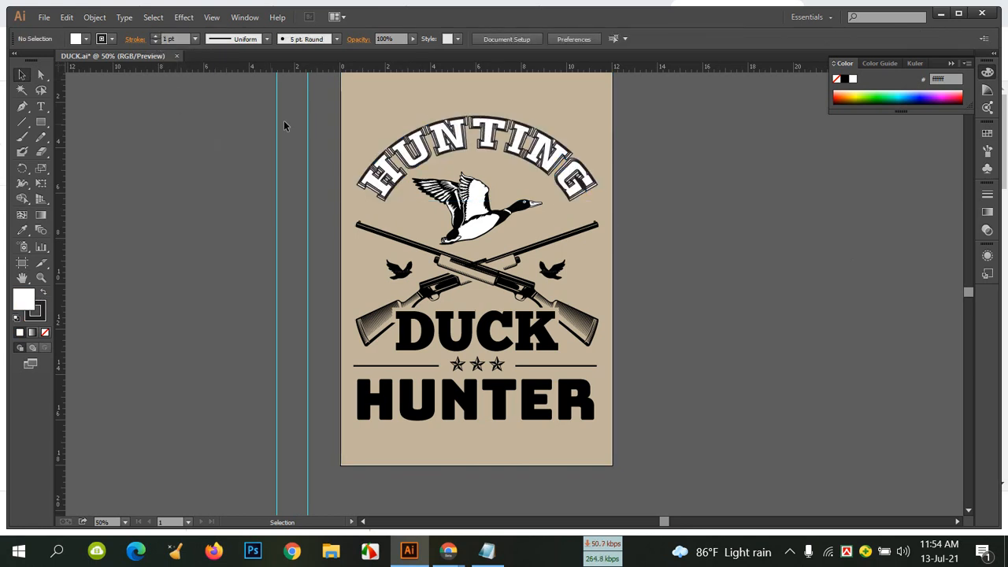
left_click(452, 141)
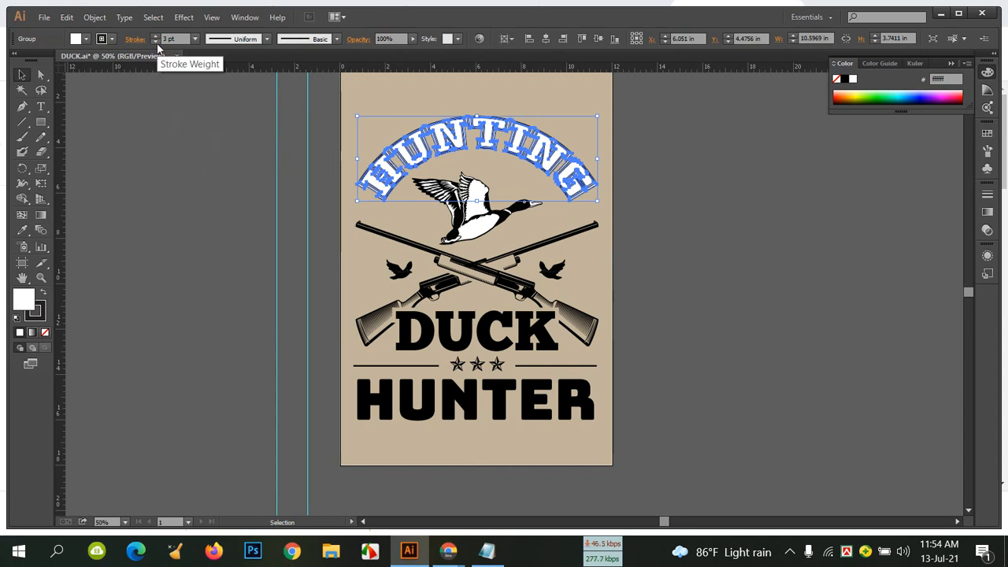
left_click(210, 142)
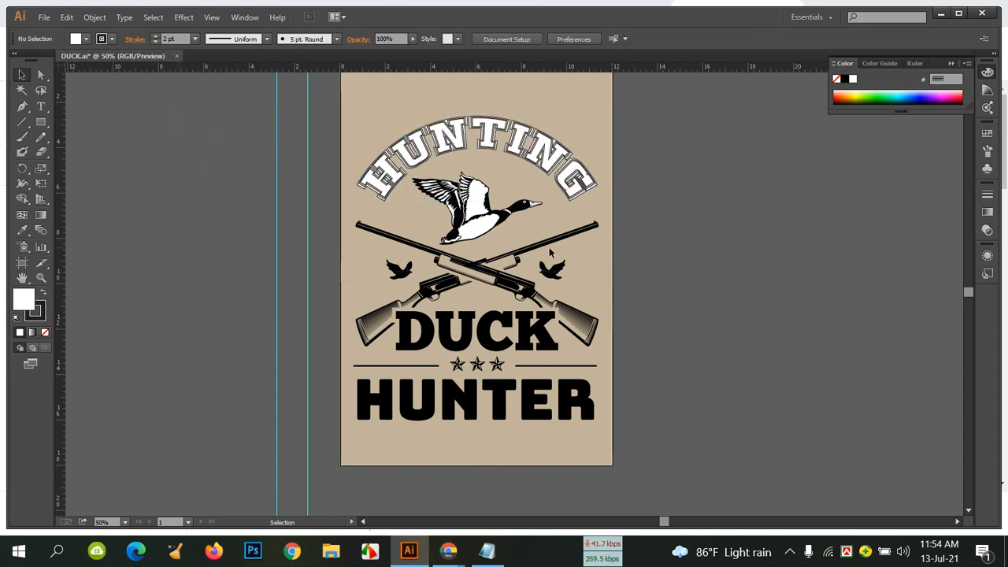
Try a 3 pt stroke on the arched HUNTING lettering and undo the change.
left_click(522, 172)
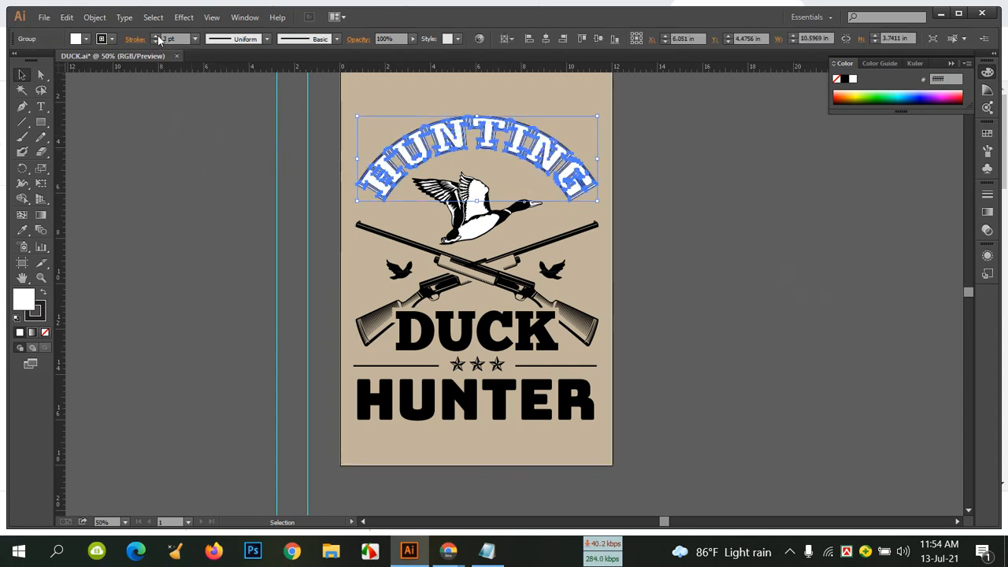
left_click(203, 180)
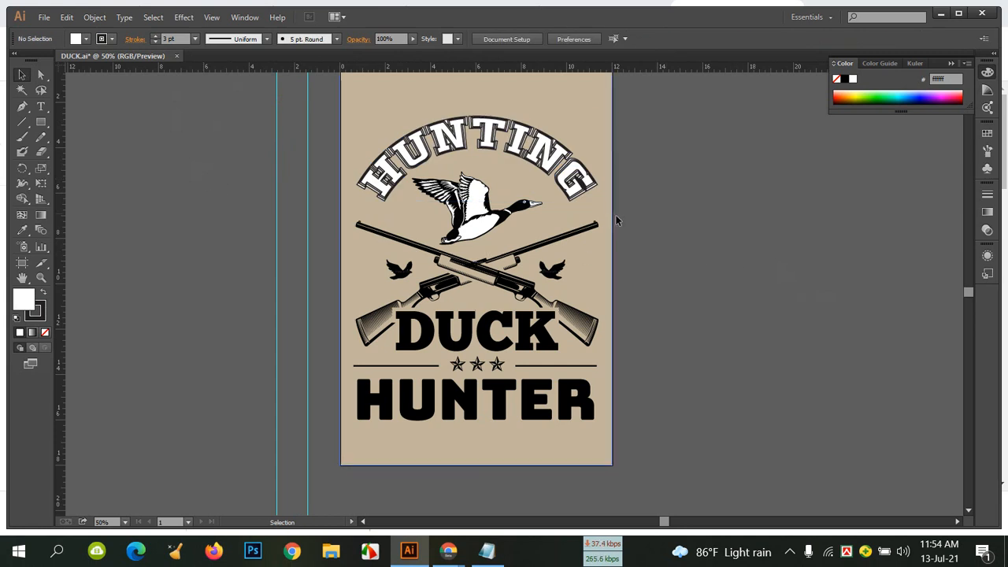
key("ctrl+z")
left_click(666, 231)
left_click(466, 154)
left_click(693, 213)
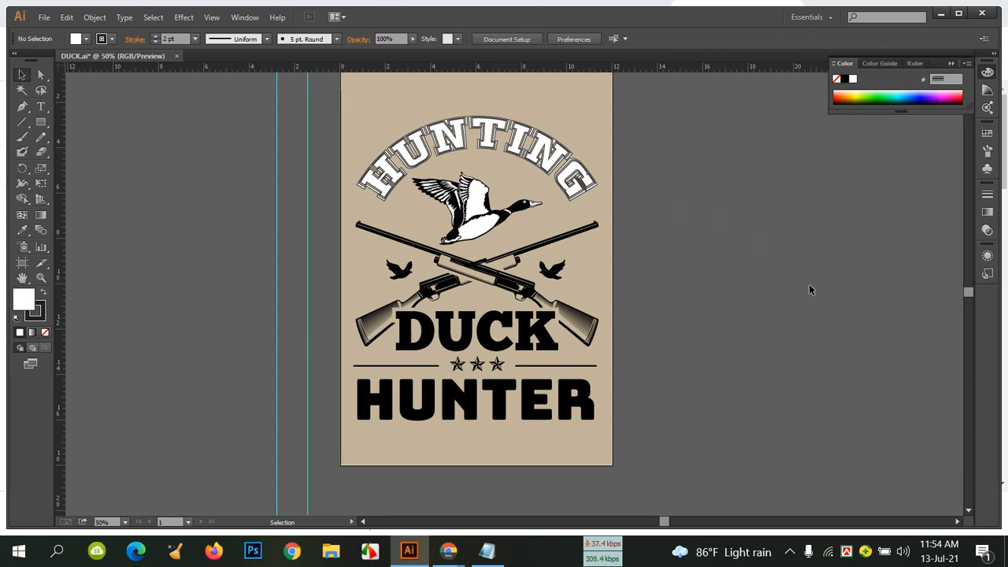
Check the Google Meet call in Chrome, return to Illustrator and dismiss the presenting notification.
scroll(811, 282, "up", 1)
mouse_move(444, 561)
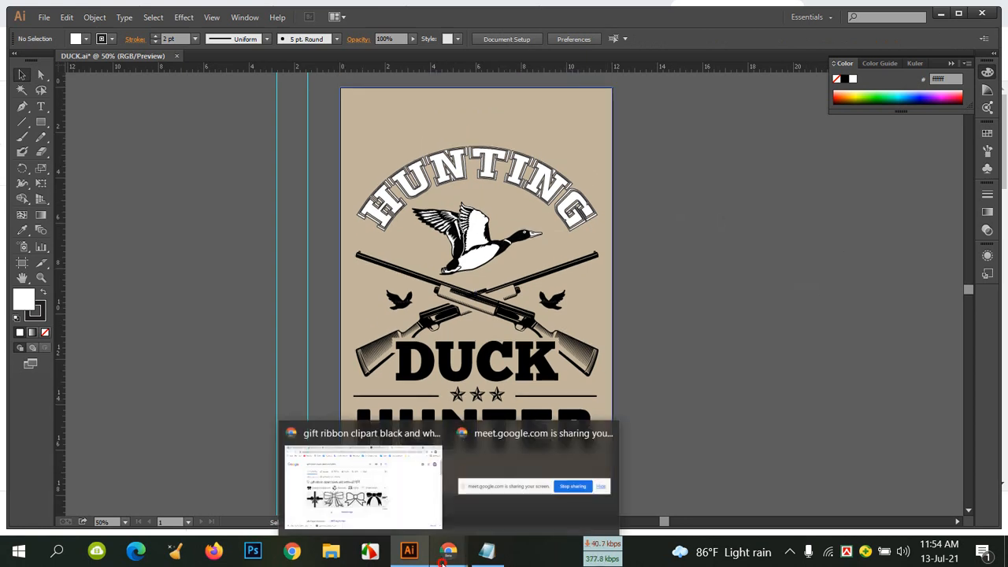
left_click(398, 477)
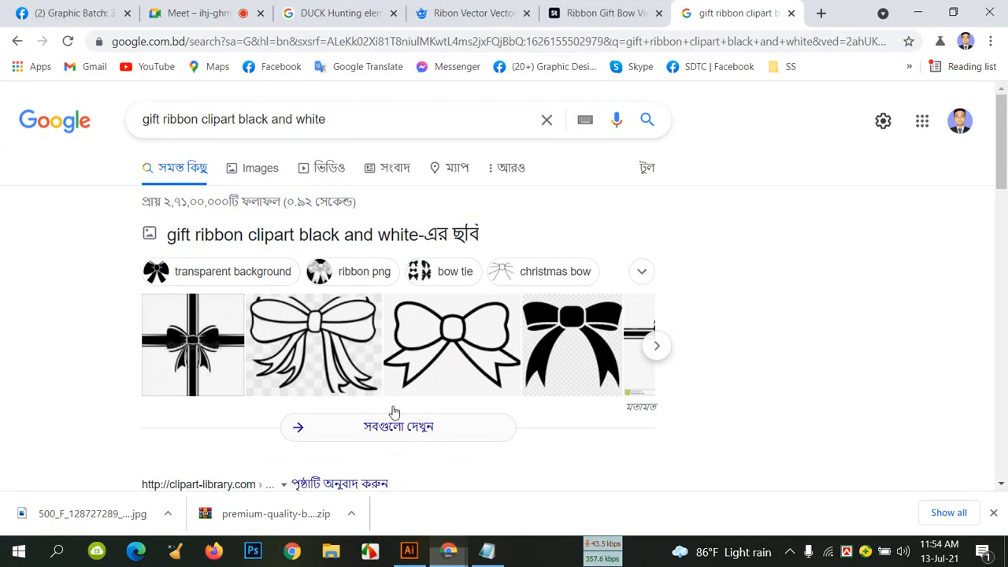
left_click(168, 24)
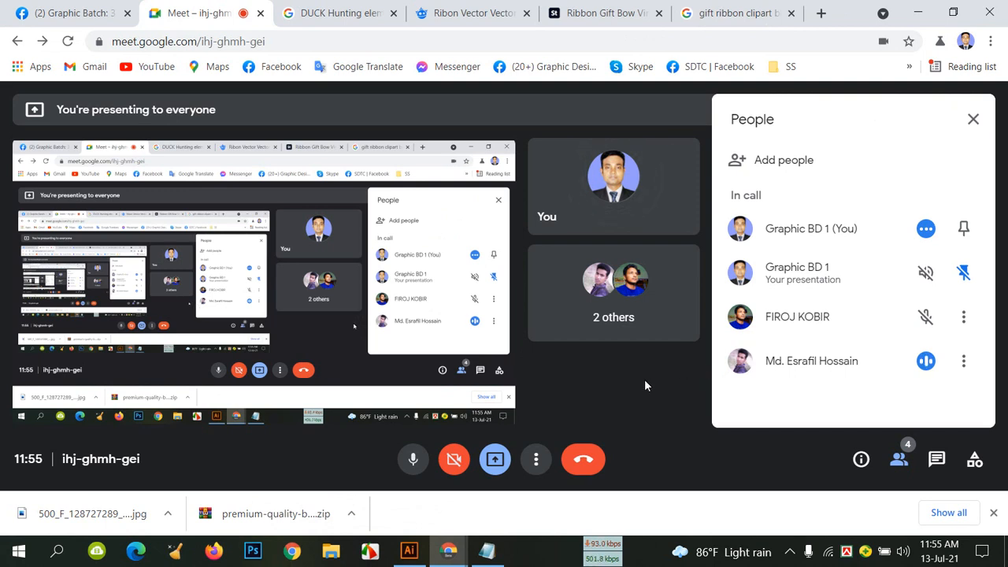
left_click(409, 551)
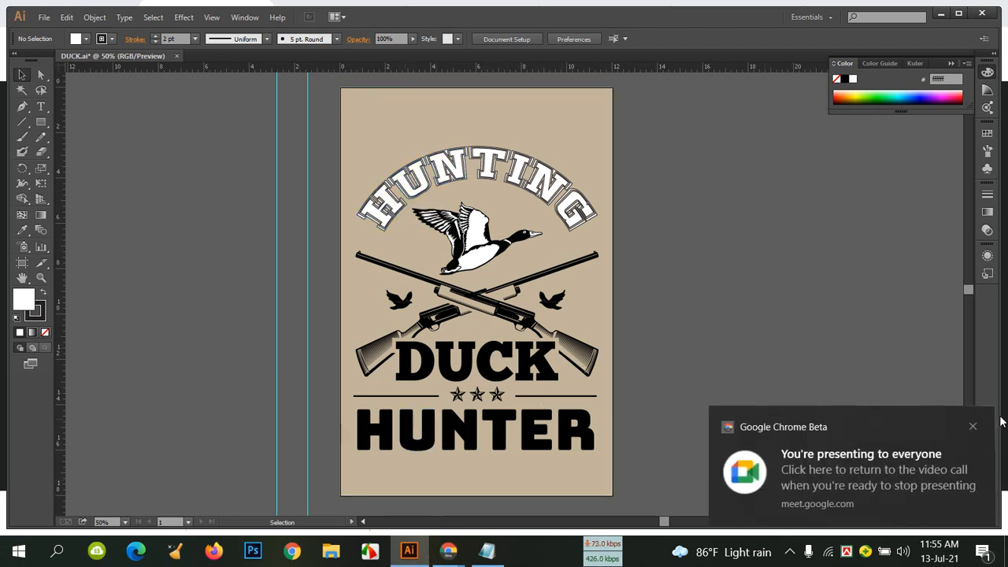
left_click(974, 427)
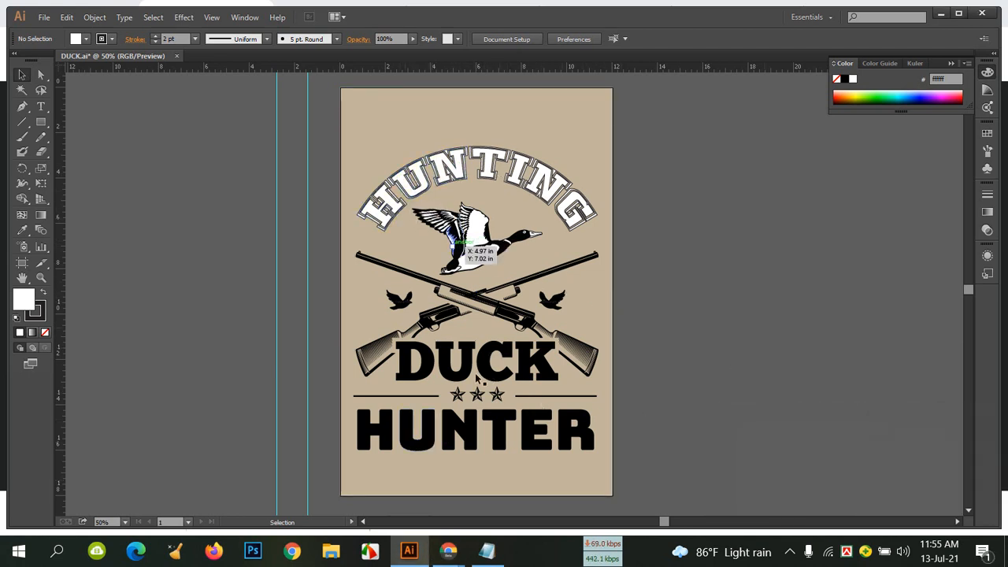